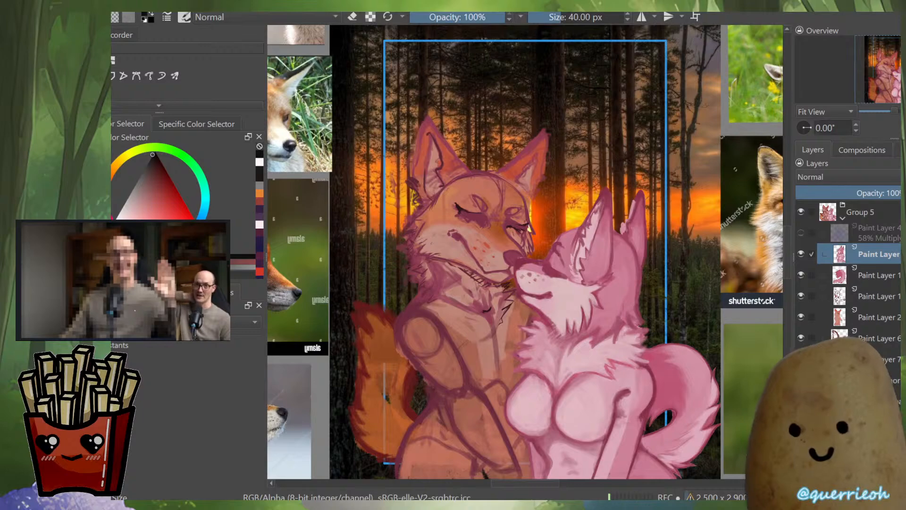
Examine the two-fox composition in mirrored and normal view, and the pink fox's layer in isolation
left_click_drag(493, 315, 548, 333)
scroll(547, 333, "up", 2)
key("m")
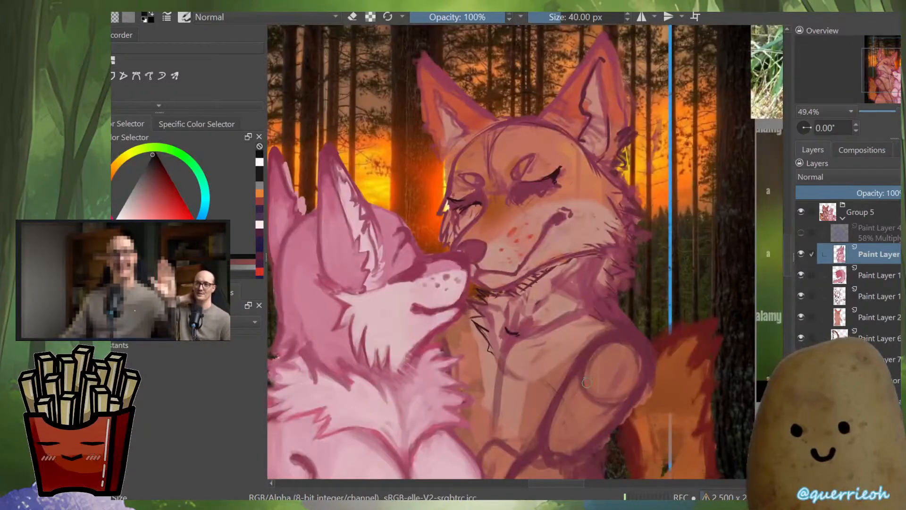
key("m")
left_click_drag(604, 344, 496, 308)
key("alt+i")
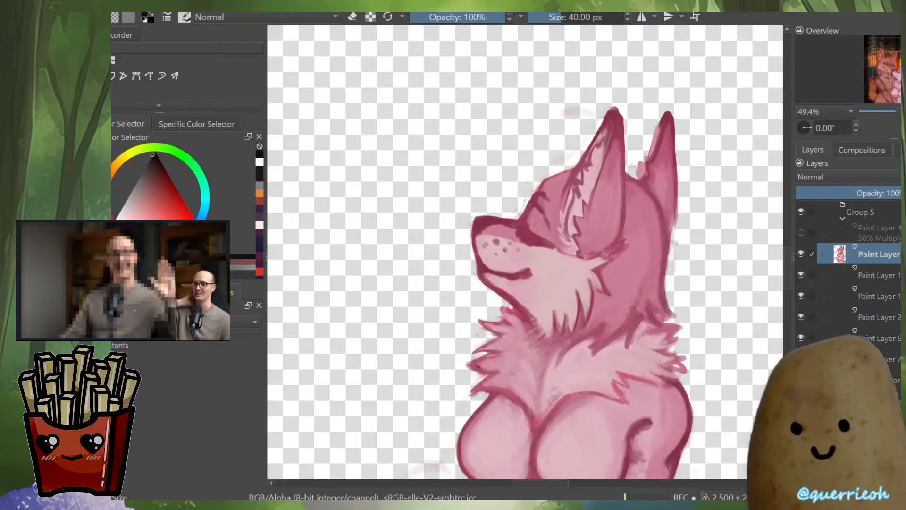
left_click_drag(547, 403, 555, 304)
scroll(696, 321, "up", 5)
key("alt+i")
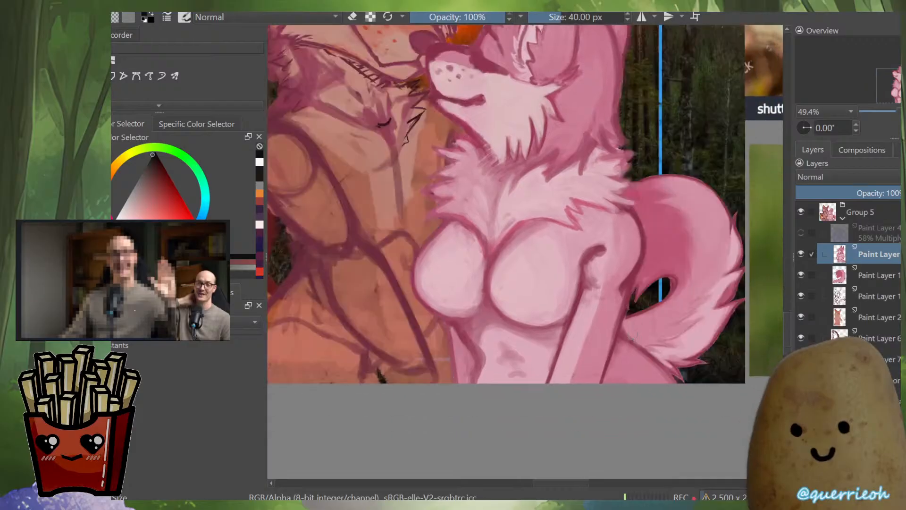
Set the brush size to about 23 px, blend the shading on the pink fox's arm and isolate its layer
mouse_move(557, 359)
left_mouse_down("shift")
mouse_move(540, 359)
mouse_move(549, 359)
left_mouse_up("shift")
left_click_drag(543, 368, 527, 409)
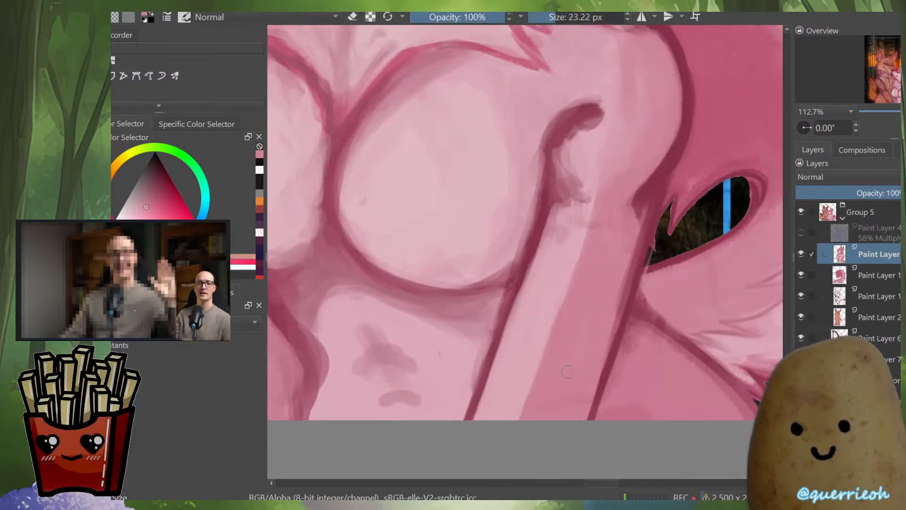
left_click_drag(570, 374, 523, 423)
key("alt+i")
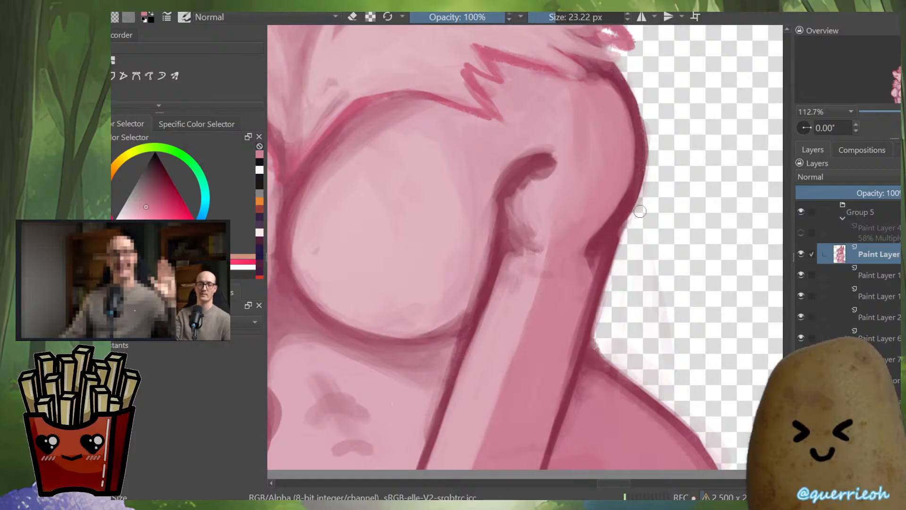
Refine the outline and shading of the pink fox's shoulder using pinks sampled from the painting
left_click(639, 158, "ctrl")
left_click_drag(596, 131, 596, 198)
left_click_drag(495, 285, 496, 243, "ctrl")
left_click(573, 153, "ctrl")
left_click_drag(543, 168, 564, 163)
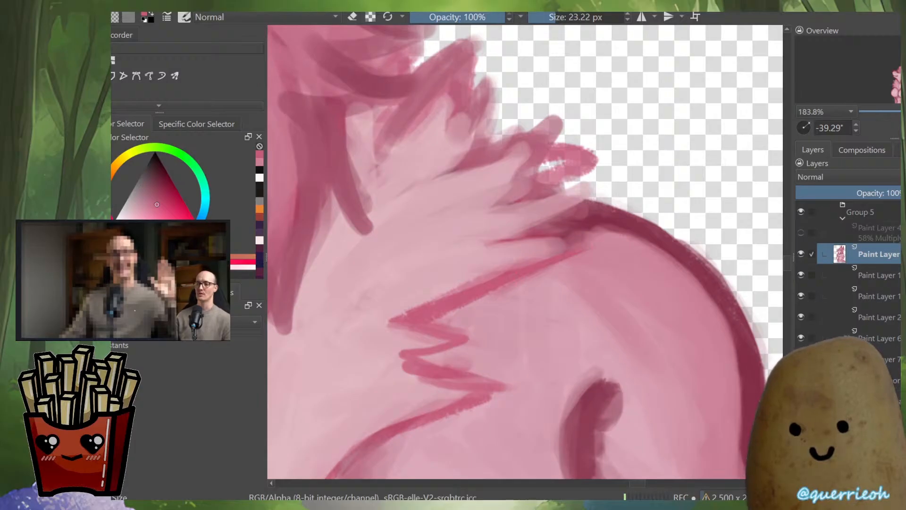
Choose a different brush preset, set it to about 13 px and paint fur strokes where the ruff meets the shoulder
right_click(579, 247)
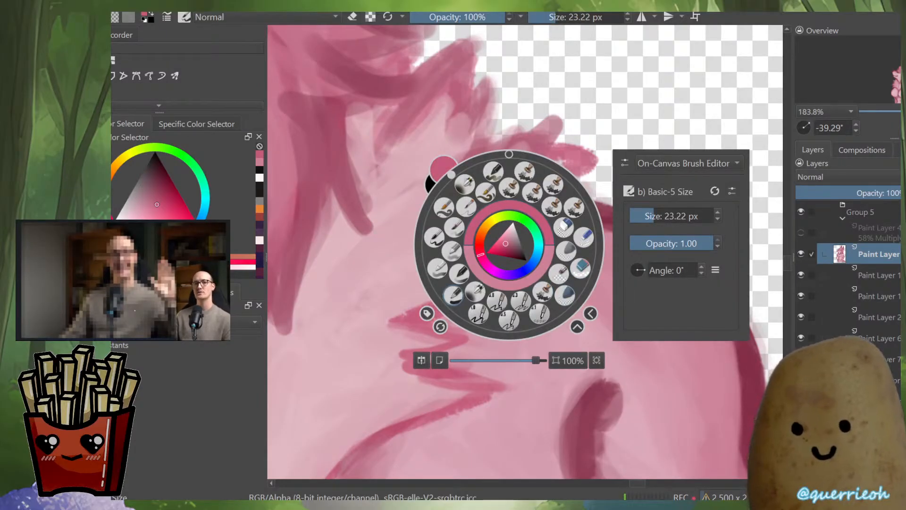
left_click(460, 273)
mouse_move(482, 261)
left_mouse_down("shift")
mouse_move(469, 262)
mouse_move(582, 234)
left_mouse_up("shift")
left_click_drag(503, 252, 491, 252, "shift")
mouse_move(491, 244)
left_mouse_down()
mouse_move(576, 240)
mouse_move(519, 238)
mouse_move(614, 239)
left_mouse_up()
left_click_drag(553, 255, 531, 260)
mouse_move(596, 250)
left_mouse_down()
mouse_move(414, 323)
mouse_move(526, 278)
mouse_move(444, 315)
left_mouse_up()
mouse_move(490, 333)
left_mouse_down()
mouse_move(440, 326)
mouse_move(425, 348)
mouse_move(507, 381)
left_mouse_up()
mouse_move(542, 271)
left_mouse_down()
mouse_move(533, 365)
mouse_move(520, 374)
left_mouse_up()
mouse_move(471, 340)
left_mouse_down()
mouse_move(576, 319)
mouse_move(496, 306)
mouse_move(547, 282)
mouse_move(568, 289)
mouse_move(519, 262)
mouse_move(543, 229)
mouse_move(421, 265)
mouse_move(480, 223)
mouse_move(434, 250)
mouse_move(474, 212)
mouse_move(406, 249)
left_mouse_up()
Paint fur strokes through the neck ruff with sampled light and mid pinks
left_click(441, 222, "ctrl")
left_click(477, 189, "ctrl")
mouse_move(493, 189)
left_mouse_down()
mouse_move(447, 256)
mouse_move(465, 230)
left_mouse_up()
left_click_drag(454, 189, 439, 216)
scroll(371, 223, "down", 4)
left_click_drag(371, 223, 437, 159)
left_click_drag(396, 208, 542, 278)
Paint darker fur strokes down the back of the pink fox's neck
scroll(541, 279, "up", 4)
left_click(595, 198, "ctrl")
left_click_drag(616, 165, 609, 268)
mouse_move(608, 219)
left_mouse_down()
mouse_move(616, 307)
mouse_move(636, 316)
left_mouse_up()
left_click(594, 273, "ctrl")
left_click_drag(618, 276, 640, 314)
Shape pointed fur tufts at the base of the nape with sampled pinks
left_click(636, 134, "ctrl")
mouse_move(636, 134)
left_mouse_down()
mouse_move(624, 262)
mouse_move(624, 155)
mouse_move(634, 312)
left_mouse_up()
left_click_drag(583, 267, 617, 312)
mouse_move(576, 217)
left_mouse_down()
mouse_move(574, 291)
mouse_move(566, 199)
mouse_move(567, 287)
left_mouse_up()
left_click(580, 212, "ctrl")
mouse_move(558, 256)
left_mouse_down()
mouse_move(570, 290)
mouse_move(561, 286)
left_mouse_up()
left_click(566, 295, "ctrl")
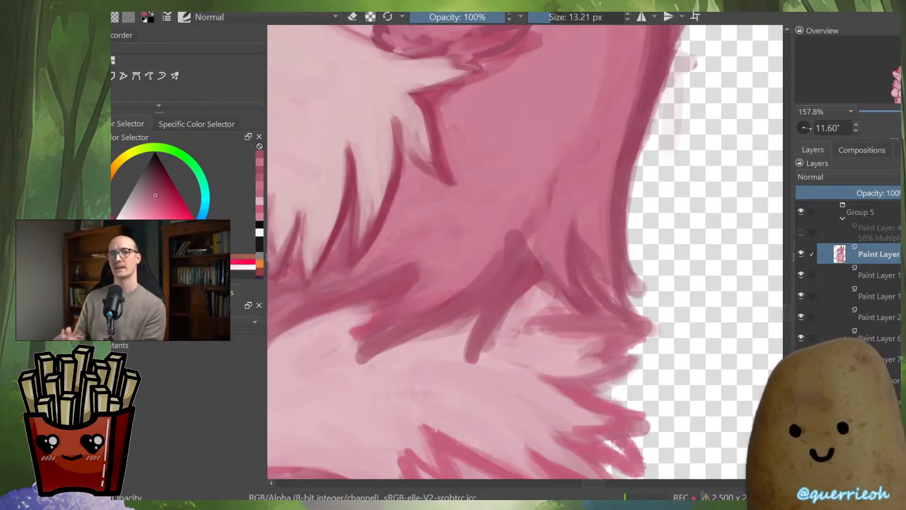
Blend the dark neck shadow into thin tapered fur strokes above the ruff
mouse_move(553, 200)
left_mouse_down()
mouse_move(542, 251)
mouse_move(494, 322)
mouse_move(523, 246)
left_mouse_up()
left_click(544, 122, "ctrl")
mouse_move(503, 291)
left_mouse_down()
mouse_move(531, 227)
mouse_move(537, 249)
mouse_move(480, 336)
left_mouse_up()
left_click(543, 258, "ctrl")
left_click_drag(544, 255, 541, 263)
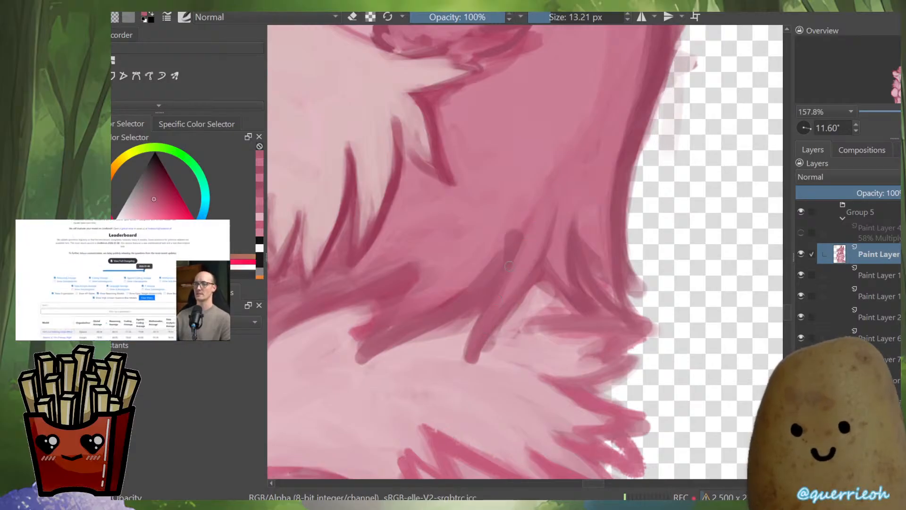
Extend the tapered fur shadows from the neck forward beneath the cheek fur
left_click_drag(366, 350, 356, 366)
left_click_drag(383, 294, 313, 326)
left_click(432, 250, "ctrl")
mouse_move(415, 268)
left_mouse_down()
mouse_move(374, 298)
mouse_move(552, 304)
left_mouse_up()
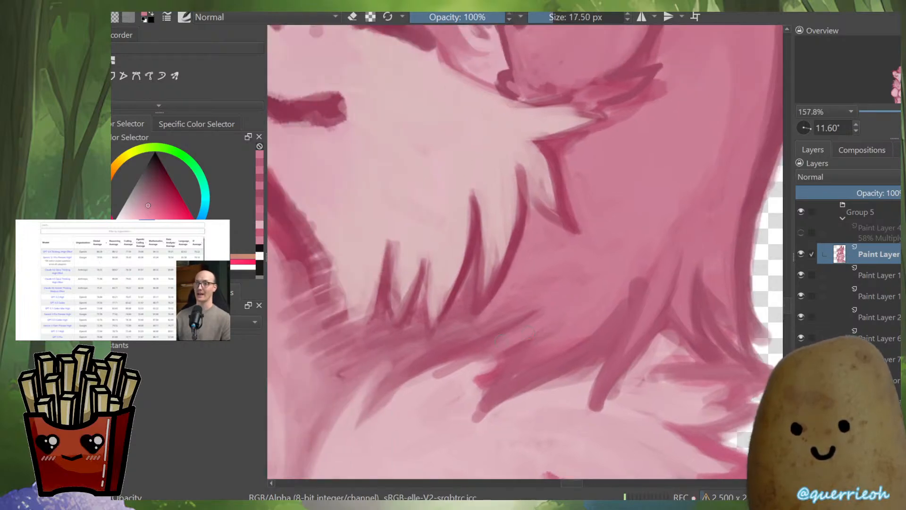
Paint fur strokes below the cheek with the brush at 17.50 px, blending the throat shadow into the chest ruff
left_click_drag(506, 339, 471, 348)
left_click_drag(543, 352, 502, 381)
mouse_move(547, 359)
left_mouse_down()
mouse_move(509, 385)
mouse_move(496, 365)
mouse_move(517, 357)
left_mouse_up()
left_click(458, 411, "ctrl")
mouse_move(462, 371)
left_mouse_down()
mouse_move(370, 407)
mouse_move(467, 439)
mouse_move(546, 429)
mouse_move(499, 427)
left_mouse_up()
Mirror the canvas view, then repaint and erase parts of the fur edge at the throat
key("m")
left_click_drag(555, 345, 555, 264)
left_click(631, 284, "ctrl")
left_click_drag(634, 282, 623, 281)
left_click_drag(672, 262, 587, 303)
key("e")
mouse_move(555, 336)
left_mouse_down()
mouse_move(531, 358)
mouse_move(548, 346)
mouse_move(537, 347)
mouse_move(520, 366)
mouse_move(558, 327)
left_mouse_up()
key("e")
Paint layered fur strokes down the front of the throat and chest ruff with sampled pinks
left_click_drag(522, 354, 648, 269)
mouse_move(696, 227)
left_mouse_down()
mouse_move(621, 259)
mouse_move(461, 361)
mouse_move(427, 434)
left_mouse_up()
left_click_drag(452, 370, 422, 438)
left_click_drag(410, 382, 422, 436)
mouse_move(412, 340)
left_mouse_down()
mouse_move(407, 413)
mouse_move(368, 450)
left_mouse_up()
left_click(415, 330, "ctrl")
mouse_move(405, 368)
left_mouse_down()
mouse_move(374, 434)
mouse_move(503, 294)
mouse_move(481, 350)
left_mouse_up()
left_click(482, 336, "ctrl")
Enlarge the brush to 15 px and fill out the chest fur with broader strokes
key("bracketright")
key("bracketright")
key("bracketright")
key("bracketright")
key("bracketright")
key("bracketright")
key("bracketright")
key("bracketright")
key("bracketright")
key("bracketright")
mouse_move(492, 312)
left_mouse_down()
mouse_move(504, 369)
mouse_move(498, 334)
mouse_move(548, 302)
left_mouse_up()
left_click_drag(525, 355, 571, 279)
left_click_drag(537, 313, 613, 251)
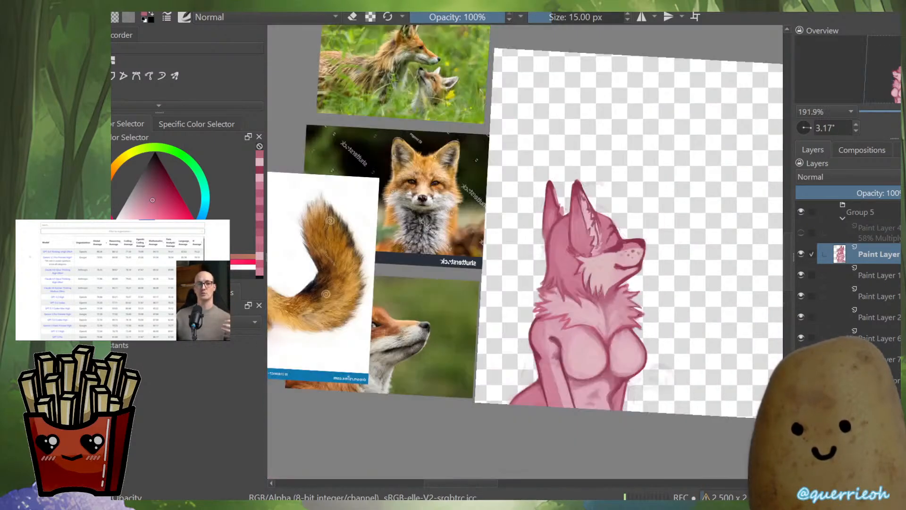
Check the fox in mirrored view and clean up the chin and jaw outline with sampled colours
key("m")
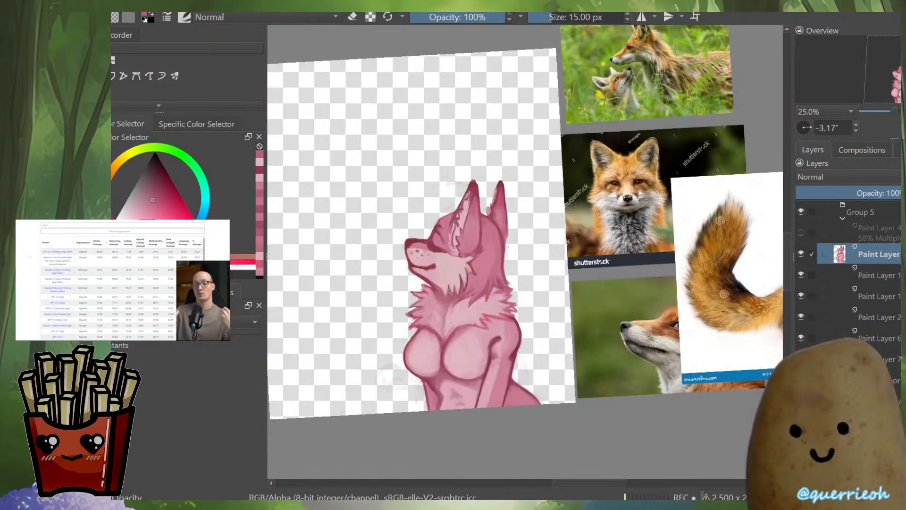
scroll(436, 293, "up", 4)
key("m")
scroll(525, 305, "up", 3)
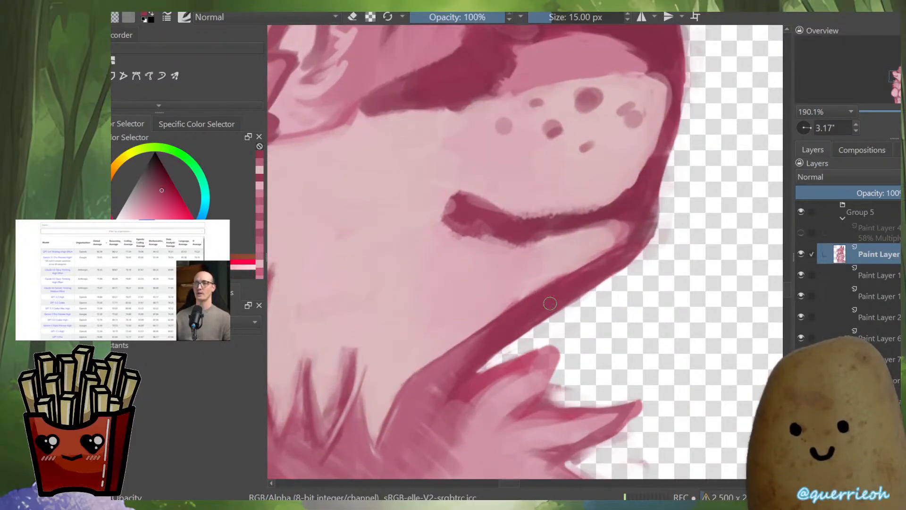
left_click(594, 235, "ctrl")
mouse_move(594, 235)
left_mouse_down()
mouse_move(625, 231)
mouse_move(615, 243)
left_mouse_up()
mouse_move(620, 175)
left_mouse_down()
mouse_move(564, 286)
mouse_move(581, 272)
left_mouse_up()
left_click(585, 266, "ctrl")
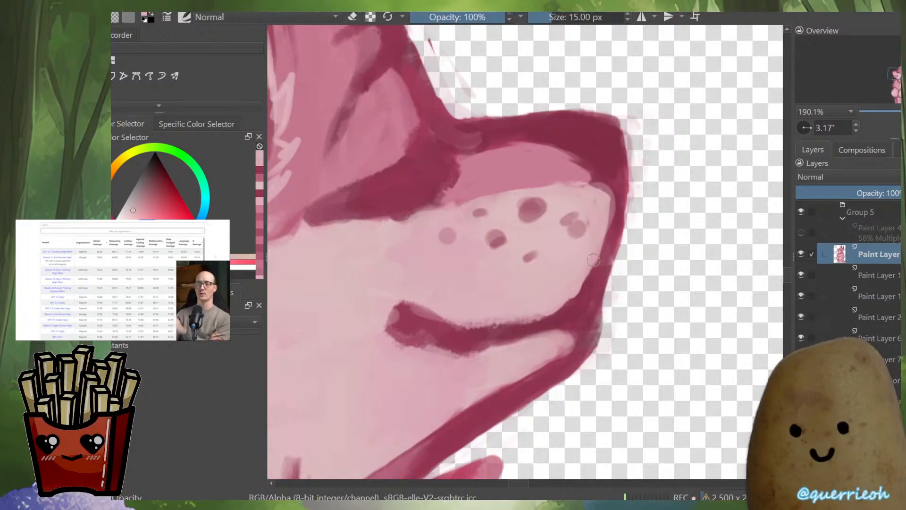
Smooth the light muzzle edge and reshape the mouth line, undoing and repainting the first stroke
left_click_drag(599, 242, 569, 297)
key("ctrl+z")
mouse_move(594, 258)
left_mouse_down()
mouse_move(565, 304)
mouse_move(471, 321)
mouse_move(441, 303)
left_mouse_up()
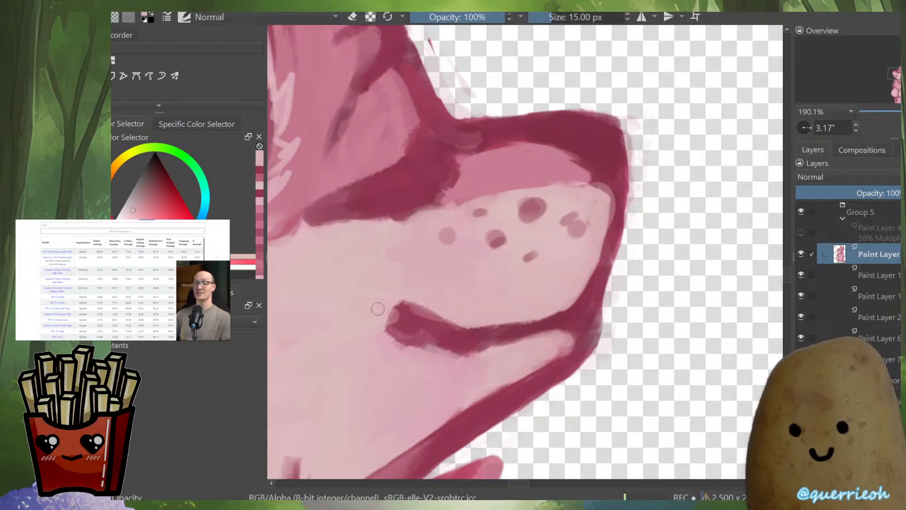
mouse_move(553, 336)
left_mouse_down()
mouse_move(465, 353)
mouse_move(400, 345)
left_mouse_up()
left_click(448, 329, "ctrl")
mouse_move(420, 314)
left_mouse_down()
mouse_move(441, 328)
mouse_move(397, 319)
mouse_move(400, 332)
left_mouse_up()
Darken the brush colour, touch up the nose tip and set the brush size to 6.96 px
scroll(445, 313, "down", 4)
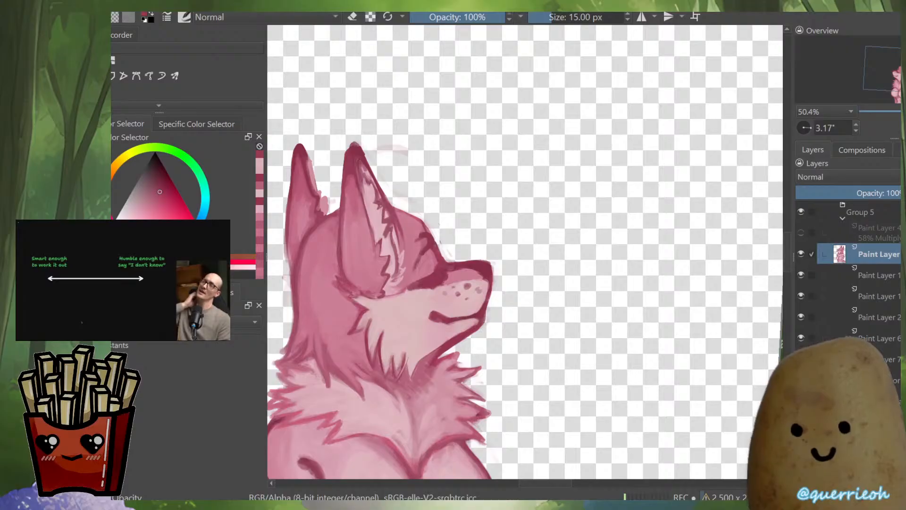
scroll(435, 276, "up", 4)
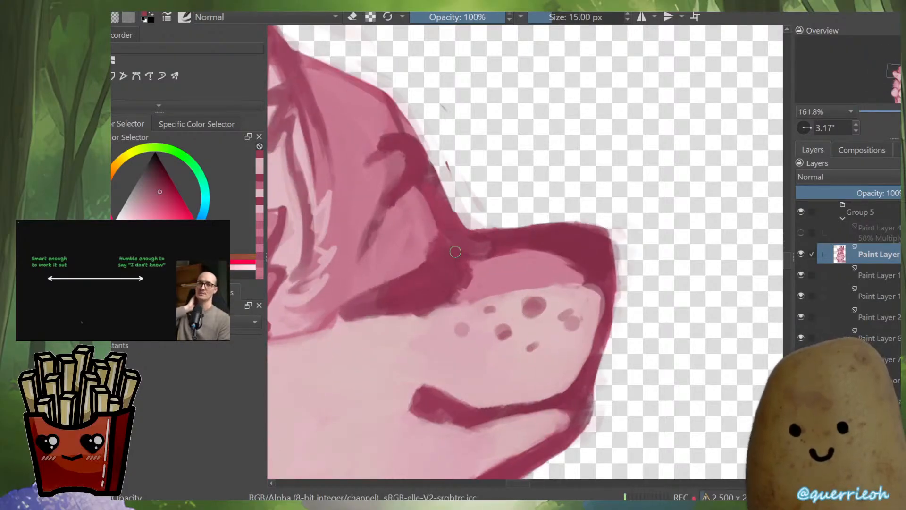
key("k")
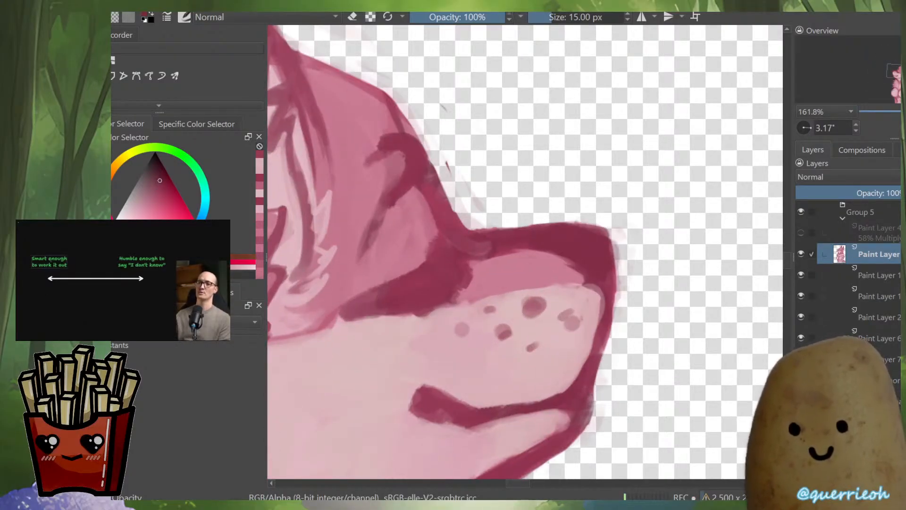
left_click_drag(606, 273, 598, 269)
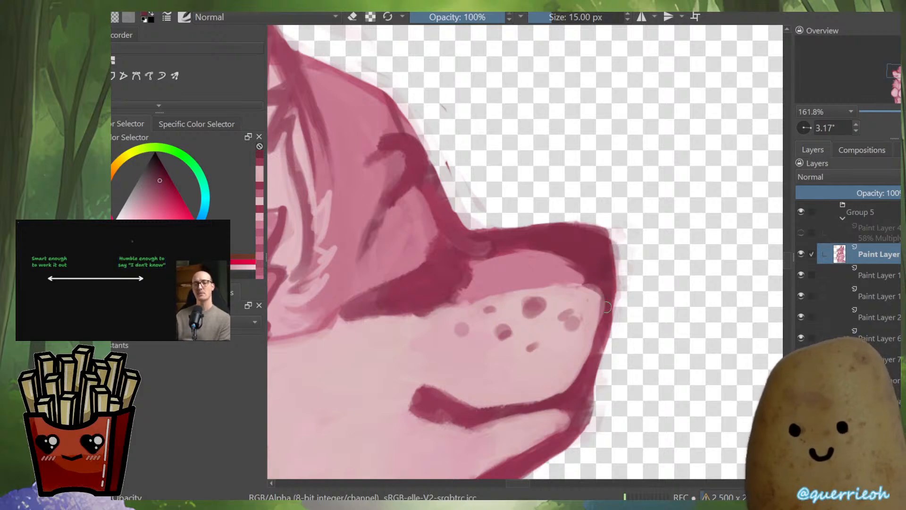
left_click_drag(584, 386, 578, 386, "shift")
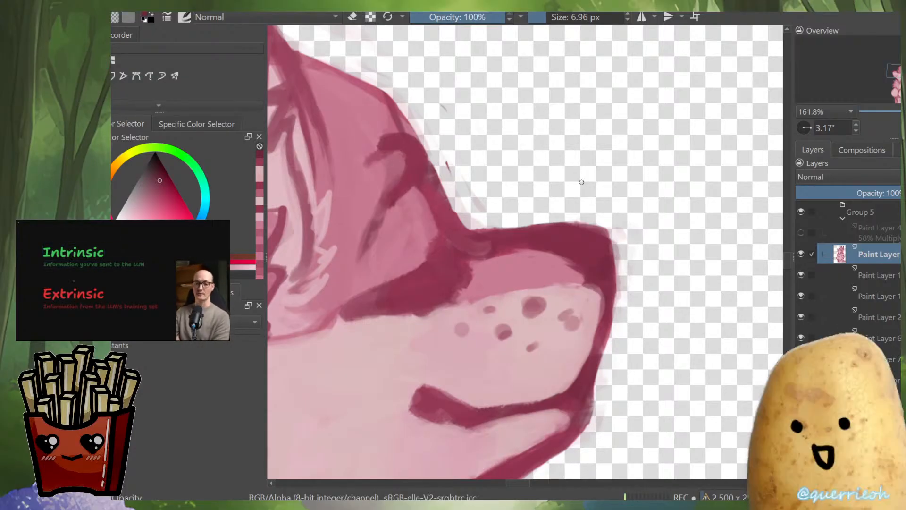
Erase the stray marks outside the muzzle bridge, forehead and ear, using an eraser between 29.36 and 49.22 px
left_click_drag(497, 168, 554, 278)
left_click_drag(492, 363, 501, 292)
key("e")
mouse_move(575, 220)
left_mouse_down()
mouse_move(551, 228)
mouse_move(568, 116)
mouse_move(501, 294)
mouse_move(514, 245)
mouse_move(512, 270)
left_mouse_up()
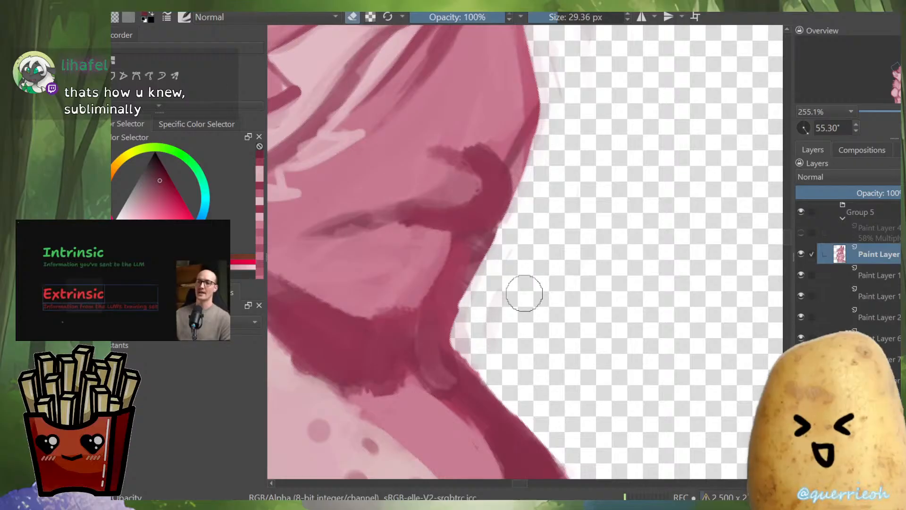
mouse_move(489, 298)
left_mouse_down()
mouse_move(486, 341)
mouse_move(521, 351)
mouse_move(625, 241)
mouse_move(617, 291)
left_mouse_up()
left_click_drag(444, 297, 557, 326)
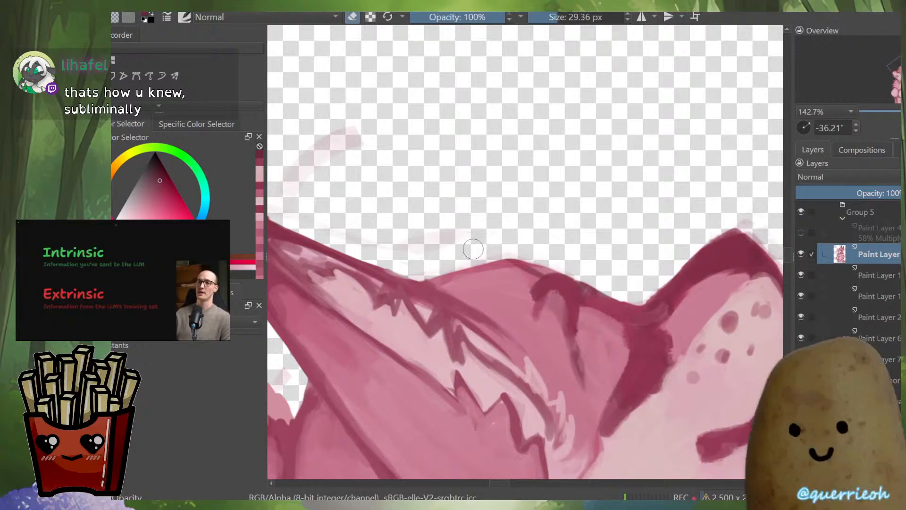
left_click_drag(517, 167, 591, 303)
left_click_drag(592, 303, 442, 405)
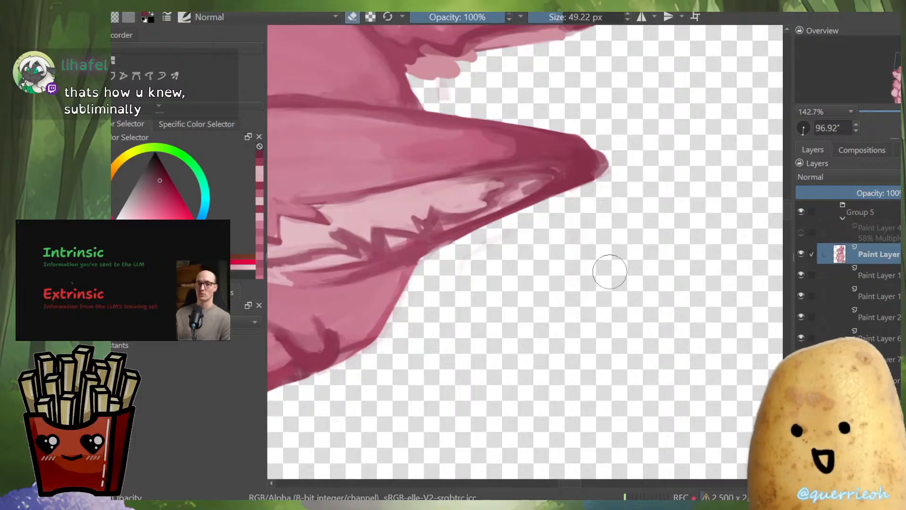
Select the transparent background around the pink fox
left_click_drag(552, 350, 627, 255)
left_click(519, 283)
mouse_move(484, 291)
left_mouse_down()
mouse_move(676, 295)
mouse_move(670, 326)
left_mouse_up()
key("b")
left_click_drag(670, 325, 446, 325)
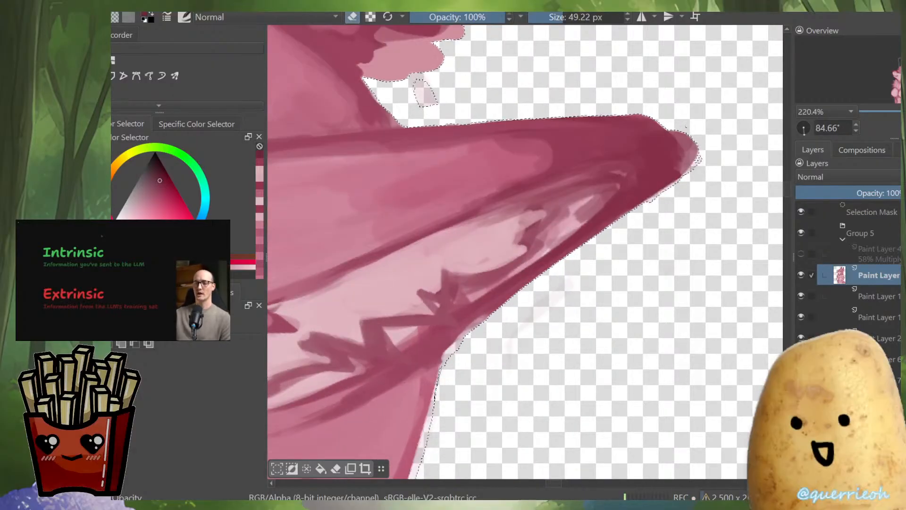
Refine the selection edge around the ear tips with freehand outlines that cut off the rough paint
left_click_drag(687, 127, 613, 204)
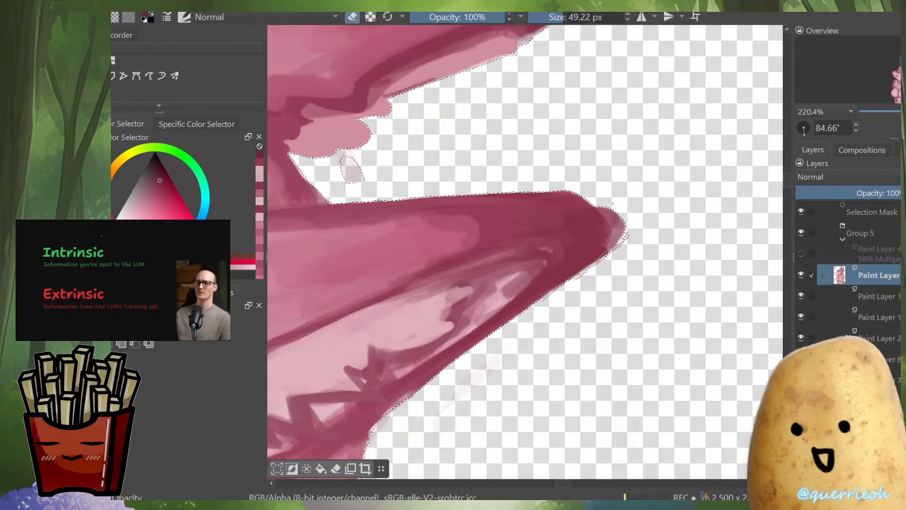
left_click_drag(612, 203, 599, 188)
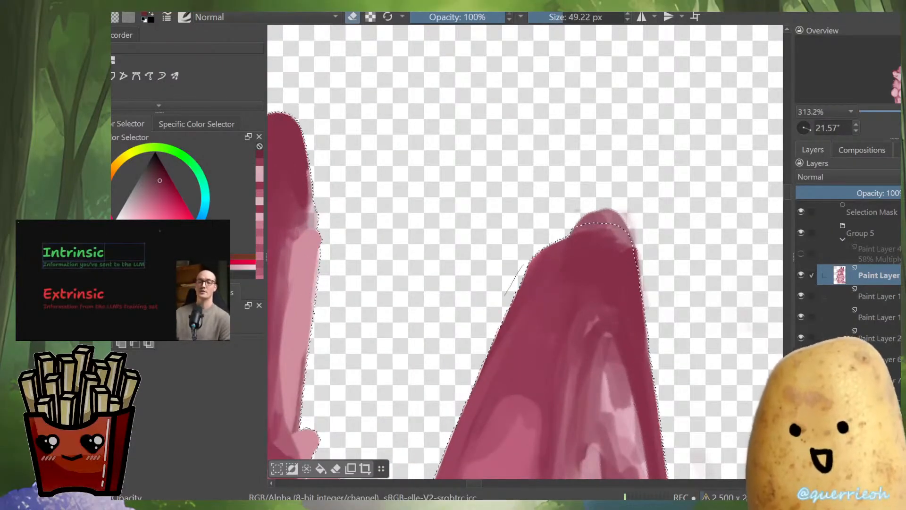
left_click_drag(559, 265, 594, 259)
mouse_move(513, 344)
left_mouse_down()
mouse_move(472, 328)
mouse_move(471, 293)
mouse_move(545, 378)
left_mouse_up()
left_click_drag(642, 140, 727, 212)
mouse_move(471, 285)
left_mouse_down()
mouse_move(472, 248)
mouse_move(416, 340)
mouse_move(474, 250)
mouse_move(478, 303)
mouse_move(491, 326)
mouse_move(455, 274)
left_mouse_up()
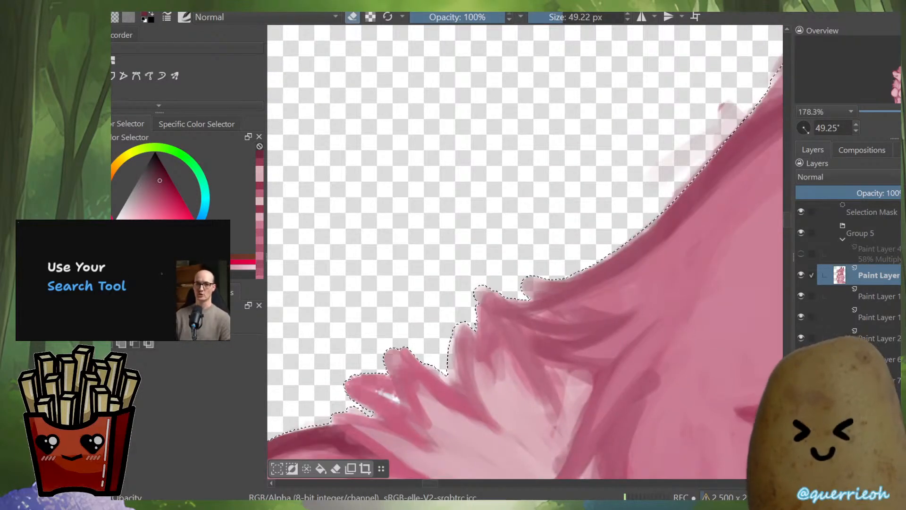
Smooth the background selection's edge along the neck fur and the back of the shoulder
left_click_drag(581, 292, 580, 363)
left_click_drag(441, 378, 441, 297)
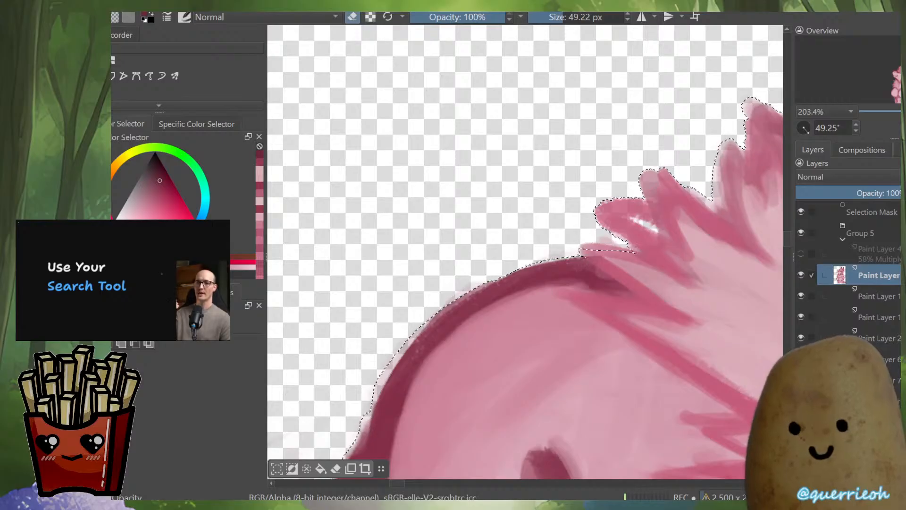
left_click_drag(514, 267, 600, 217)
left_click_drag(486, 311, 600, 216)
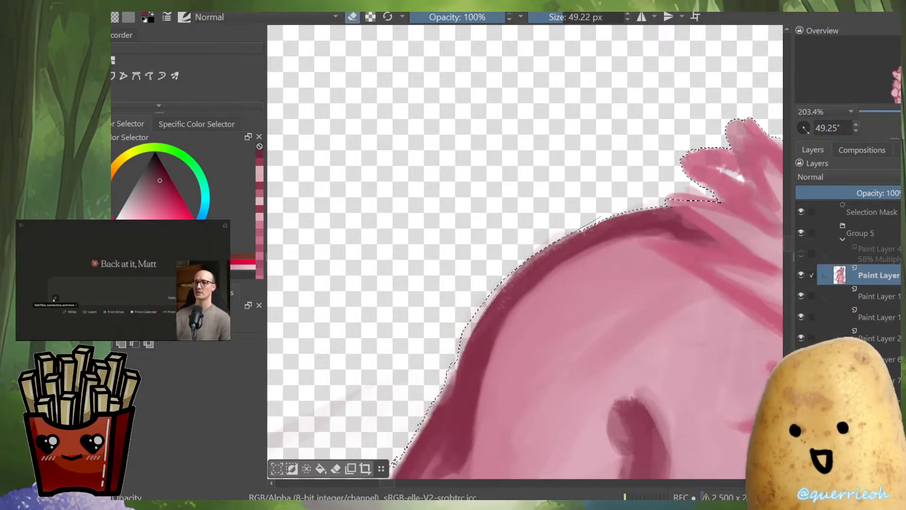
left_click_drag(453, 383, 550, 354)
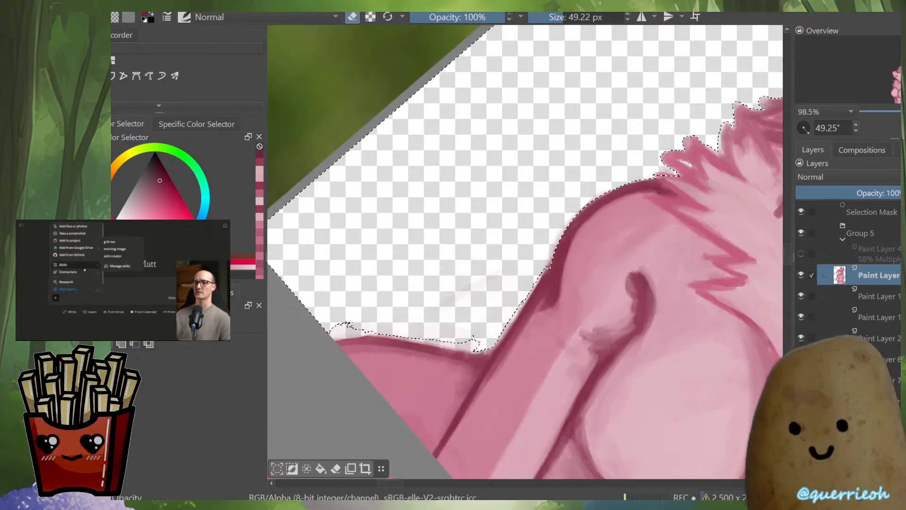
Mirror the view and tidy the selection edge along the back of the upper arm and elbow
key("m")
left_click_drag(416, 155, 512, 106)
left_click_drag(483, 284, 484, 194)
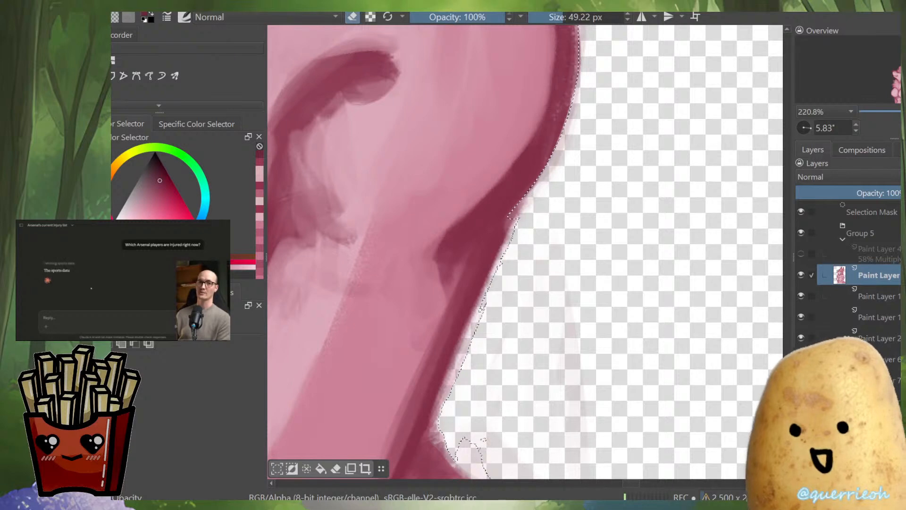
key("shift+space")
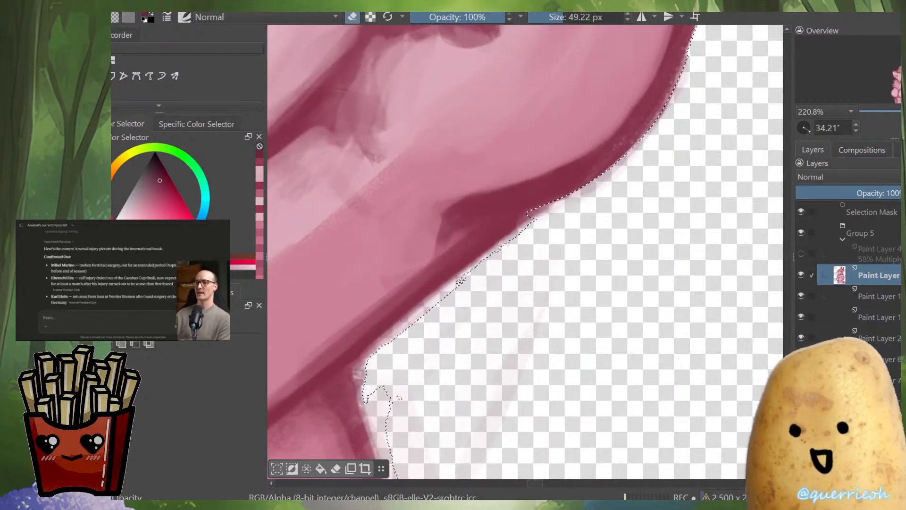
left_click_drag(503, 256, 555, 262)
left_click_drag(578, 220, 554, 263)
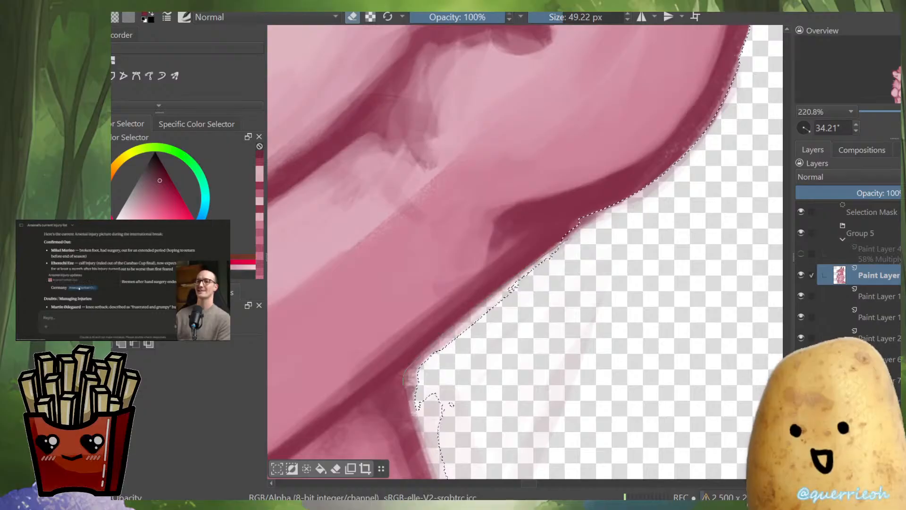
Clean up the selection edge where the arm meets the lower back and along the hip
mouse_move(558, 349)
left_mouse_down()
mouse_move(559, 405)
mouse_move(613, 236)
mouse_move(478, 337)
mouse_move(438, 324)
mouse_move(438, 264)
mouse_move(494, 266)
mouse_move(591, 218)
mouse_move(750, 182)
left_mouse_up()
left_click_drag(443, 238, 443, 238)
left_click_drag(584, 191, 583, 264)
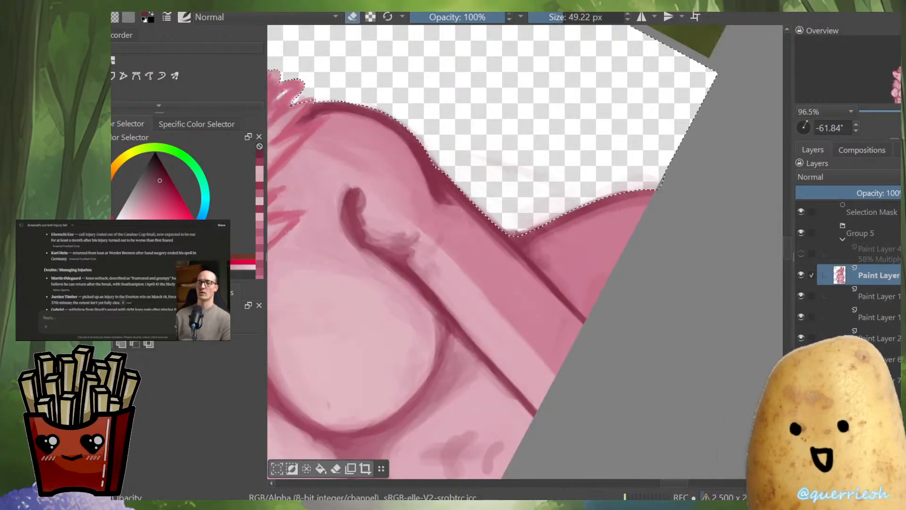
left_click_drag(613, 198, 618, 297)
left_click_drag(561, 346, 560, 391)
left_click_drag(515, 264, 585, 302)
left_click_drag(518, 236, 600, 474)
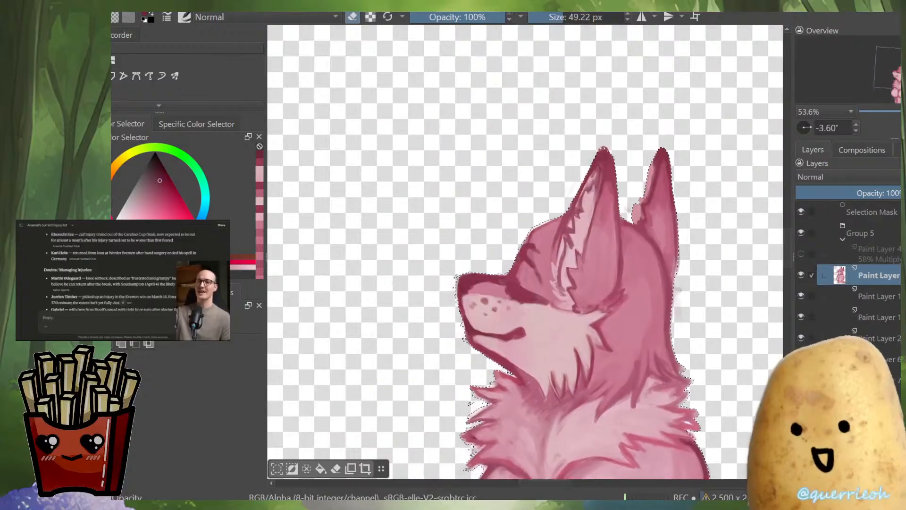
Tidy the selection edge along the fox's forehead and brow, from the ear base down to the snout
left_click_drag(463, 325, 463, 212)
left_click_drag(443, 170, 294, 325)
left_click_drag(710, 120, 604, 199)
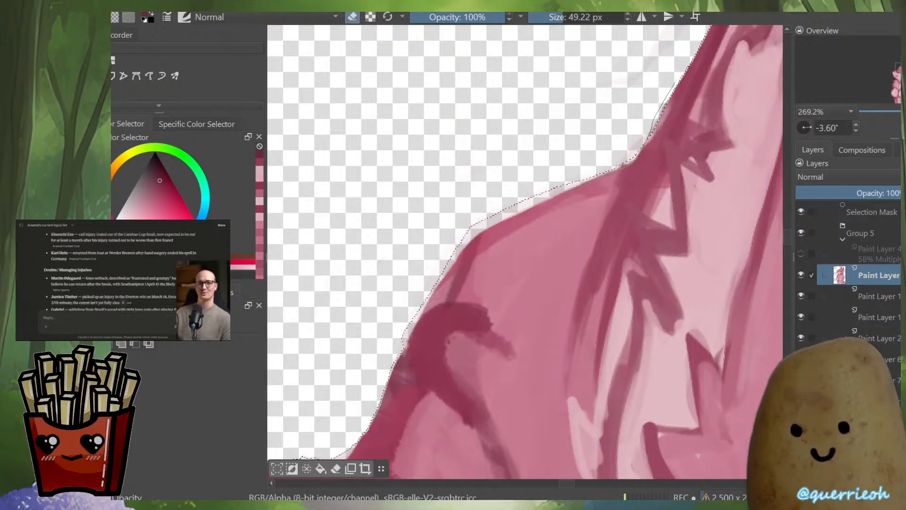
mouse_move(518, 221)
left_mouse_down()
mouse_move(575, 201)
mouse_move(482, 272)
mouse_move(514, 210)
left_mouse_up()
left_click_drag(498, 259, 463, 325)
mouse_move(456, 273)
left_mouse_down()
mouse_move(460, 334)
mouse_move(609, 226)
left_mouse_up()
left_click_drag(519, 283, 582, 207)
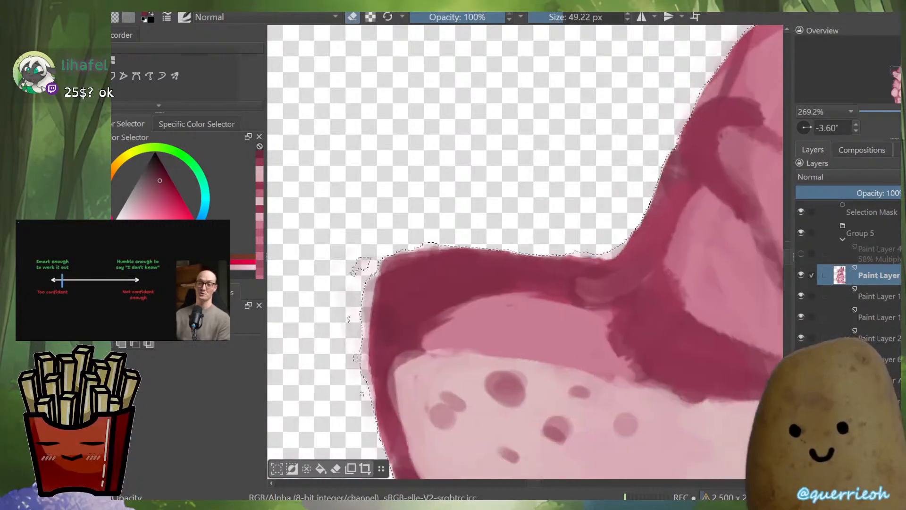
left_click_drag(651, 190, 635, 228)
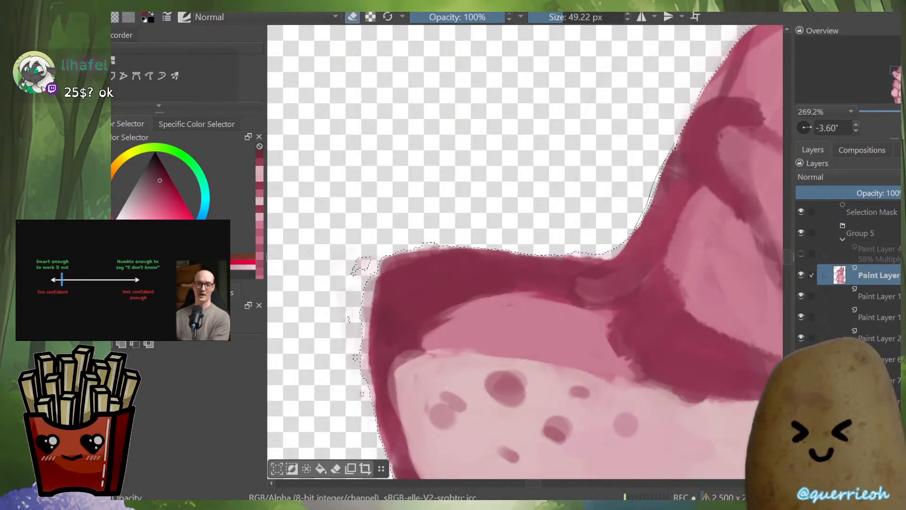
Smooth the selection edge over the bridge of the snout and around the nose tip, cutting off stray paint
left_click_drag(382, 260, 477, 325)
mouse_move(549, 225)
left_mouse_down()
mouse_move(580, 213)
mouse_move(447, 306)
mouse_move(466, 337)
left_mouse_up()
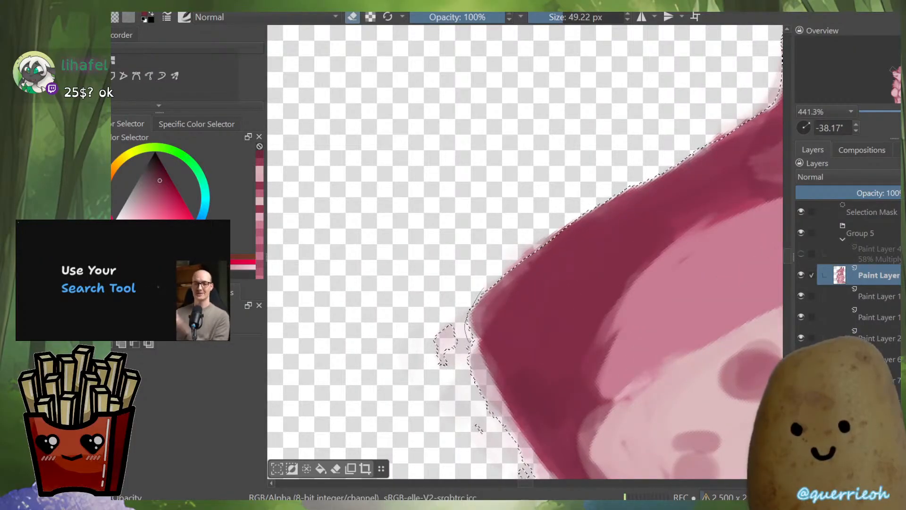
mouse_move(456, 401)
left_mouse_down()
mouse_move(420, 204)
mouse_move(524, 165)
left_mouse_up()
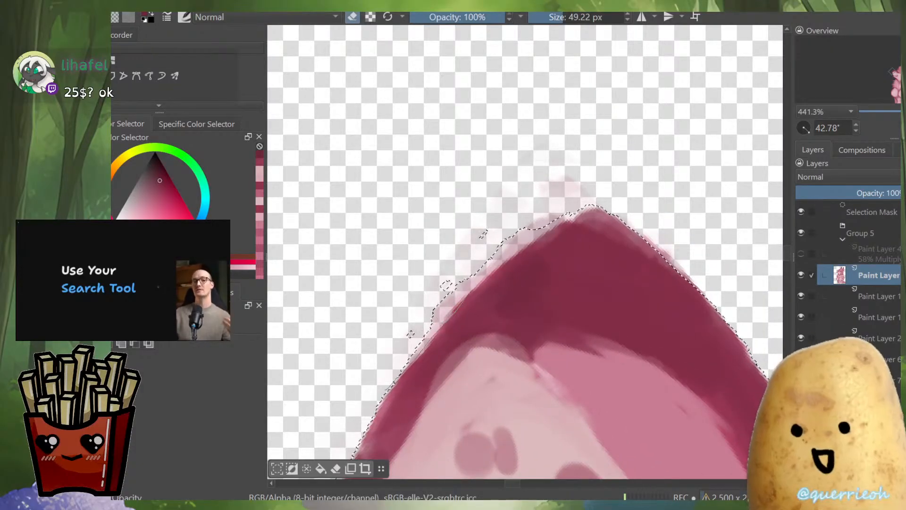
mouse_move(404, 369)
left_mouse_down()
mouse_move(419, 274)
mouse_move(409, 326)
left_mouse_up()
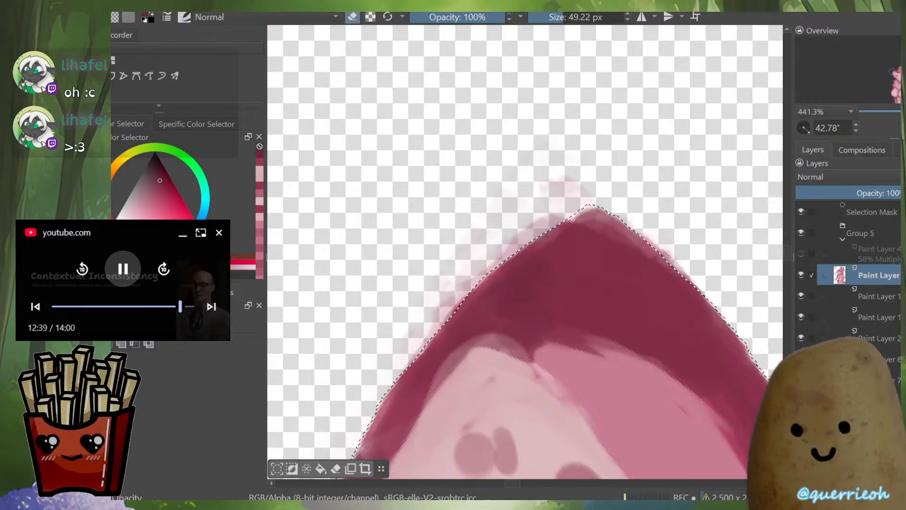
Clean the selection edge along the front of the muzzle, lips and chin with freehand outlines
scroll(525, 252, "down", 2)
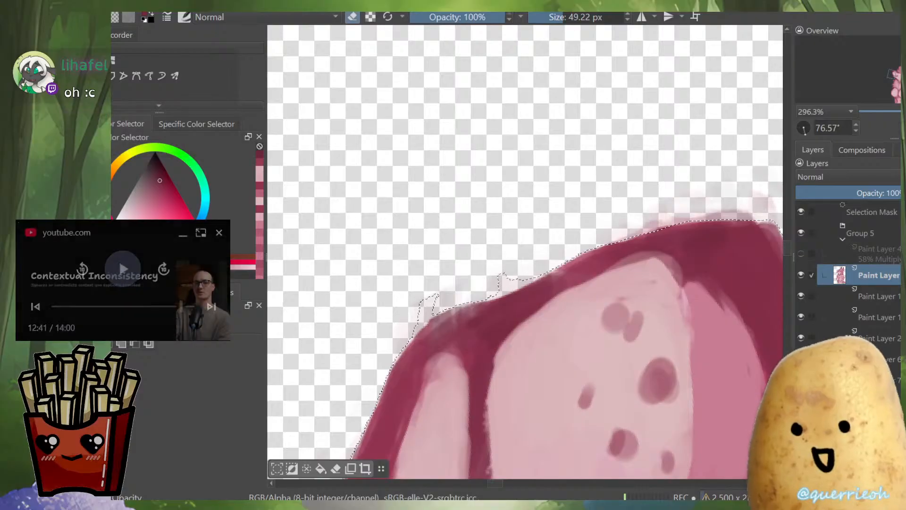
left_click(119, 260)
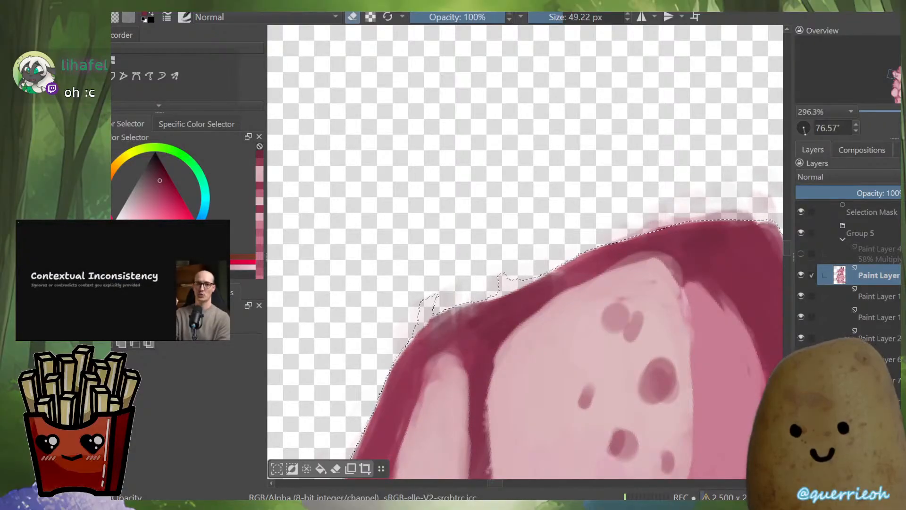
scroll(594, 195, "up", 3)
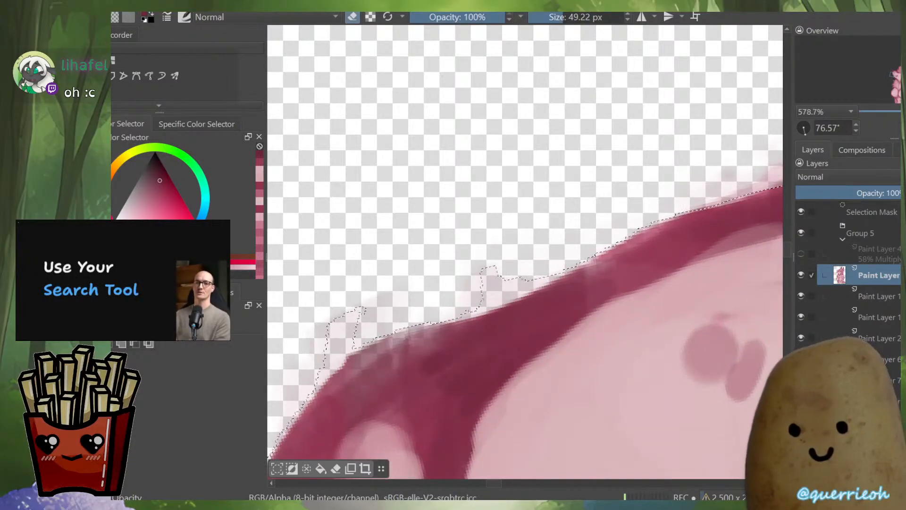
left_click_drag(495, 266, 533, 243)
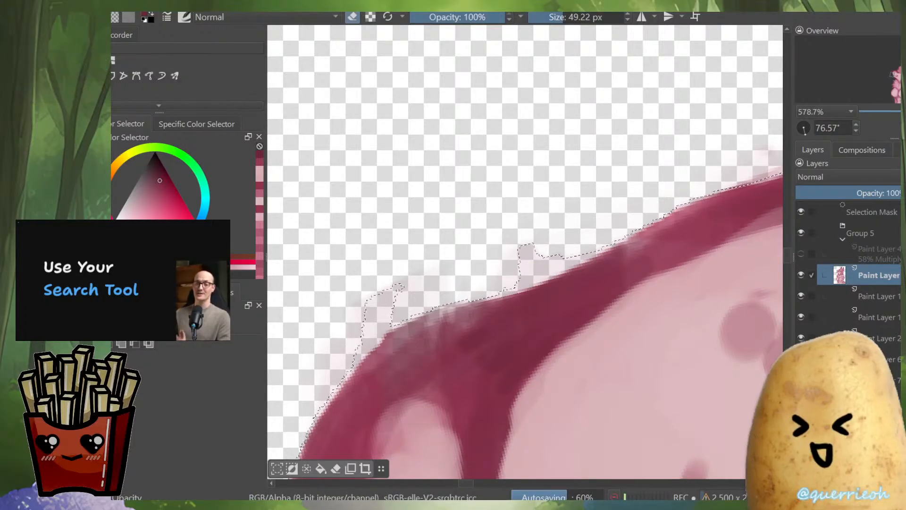
mouse_move(594, 257)
left_mouse_down()
mouse_move(490, 296)
mouse_move(477, 222)
mouse_move(533, 222)
left_mouse_up()
left_click_drag(495, 265, 595, 240)
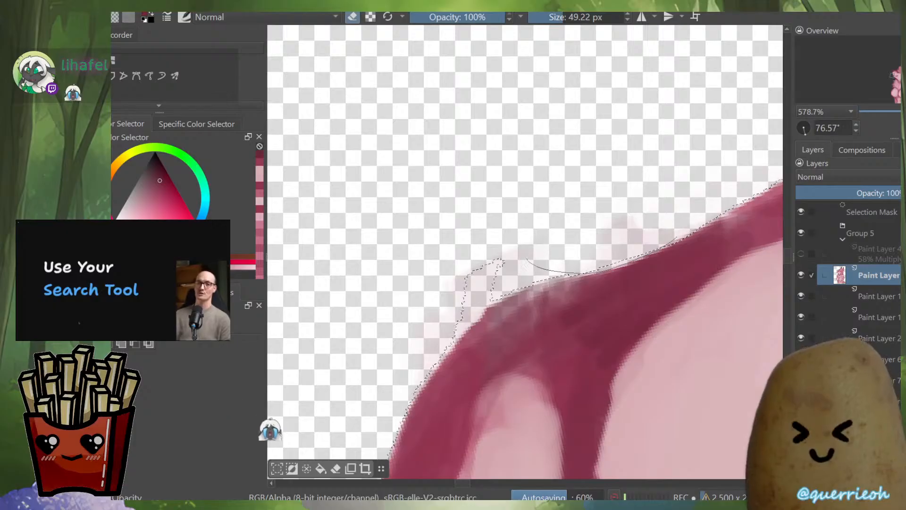
mouse_move(501, 298)
left_mouse_down()
mouse_move(448, 354)
mouse_move(620, 207)
left_mouse_up()
Refine the selection edge under the jaw, down to where it meets the front neck fur
left_click_drag(526, 156, 585, 174)
left_click_drag(675, 217, 675, 278)
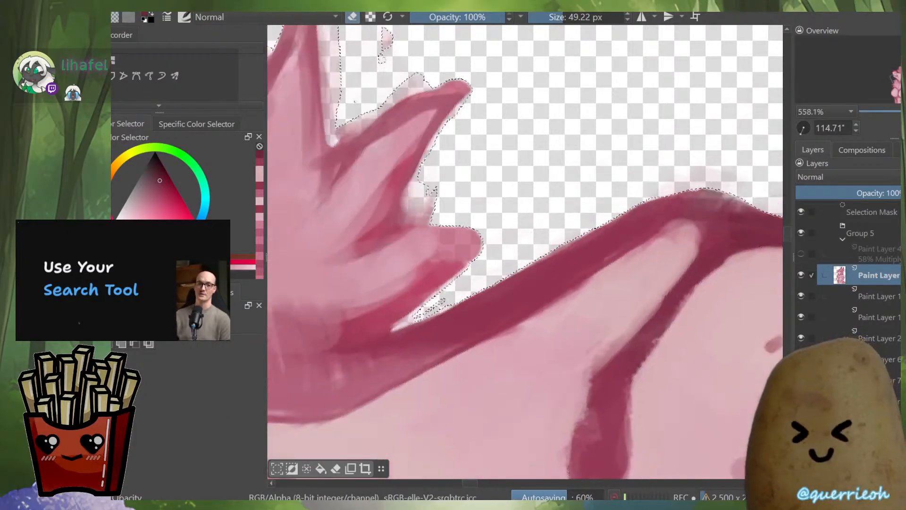
left_click_drag(534, 264, 585, 241)
left_click_drag(469, 281, 470, 208)
mouse_move(473, 292)
left_mouse_down()
mouse_move(397, 348)
mouse_move(573, 276)
left_mouse_up()
left_click_drag(574, 276, 562, 290)
Trim the selection around the uppermost front fur tufts and sharpen the gap between them
left_click_drag(580, 141, 536, 372)
mouse_move(628, 283)
left_mouse_down()
mouse_move(614, 207)
mouse_move(632, 279)
mouse_move(571, 354)
mouse_move(630, 292)
mouse_move(550, 273)
mouse_move(615, 274)
mouse_move(438, 340)
left_mouse_up()
left_click_drag(543, 198, 559, 319)
left_click_drag(613, 212, 615, 288)
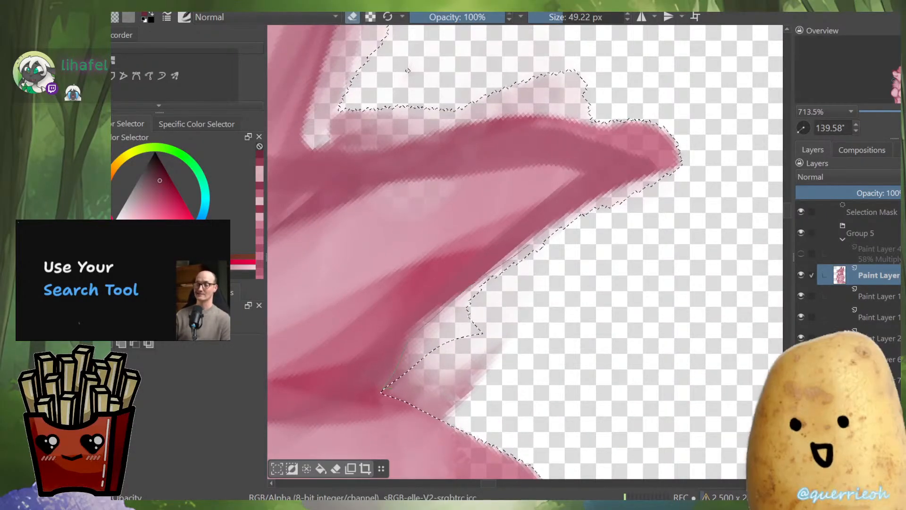
left_click_drag(381, 392, 538, 472)
left_click_drag(566, 189, 482, 335)
left_click_drag(615, 288, 613, 213)
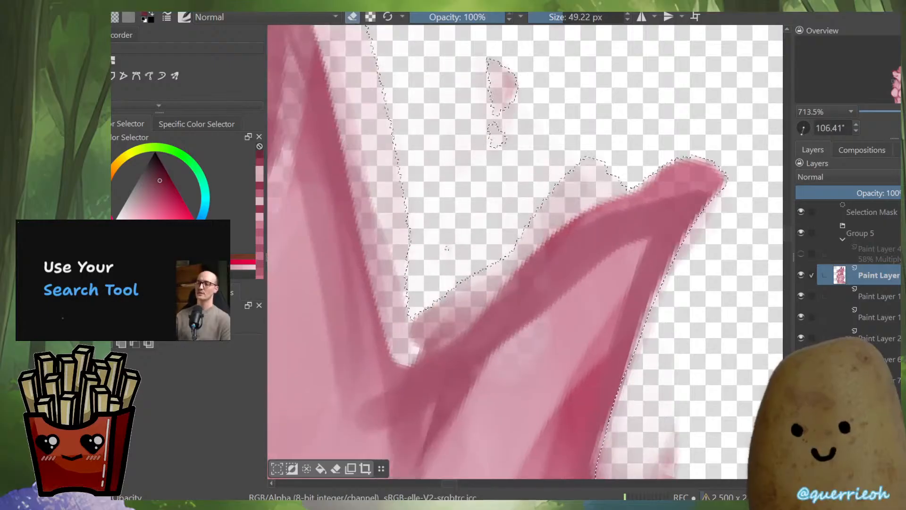
Outline the notch above the pointed front fur tuft and remove the smudged paint around its tip
mouse_move(398, 324)
left_mouse_down()
mouse_move(406, 362)
mouse_move(677, 183)
left_mouse_up()
left_click_drag(560, 139, 560, 139)
left_click_drag(561, 139, 571, 267)
mouse_move(546, 250)
left_mouse_down()
mouse_move(557, 171)
mouse_move(528, 306)
left_mouse_up()
left_click_drag(637, 213, 614, 330)
mouse_move(489, 132)
left_mouse_down()
mouse_move(607, 222)
mouse_move(599, 262)
left_mouse_up()
left_click_drag(386, 399, 435, 336)
Continue shaping the selection edge around the middle tufts of the front neck fur
mouse_move(528, 258)
left_mouse_down()
mouse_move(718, 92)
mouse_move(670, 254)
left_mouse_up()
mouse_move(613, 156)
left_mouse_down()
mouse_move(542, 323)
mouse_move(564, 314)
left_mouse_up()
mouse_move(519, 302)
left_mouse_down()
mouse_move(523, 359)
mouse_move(415, 405)
left_mouse_up()
left_click_drag(500, 208, 444, 343)
mouse_move(419, 466)
left_mouse_down()
mouse_move(517, 323)
mouse_move(609, 312)
mouse_move(597, 334)
mouse_move(628, 289)
left_mouse_up()
left_click_drag(525, 251, 684, 302)
left_click_drag(684, 302, 635, 378)
mouse_move(498, 246)
left_mouse_down()
mouse_move(593, 219)
mouse_move(573, 218)
mouse_move(444, 273)
mouse_move(487, 236)
left_mouse_up()
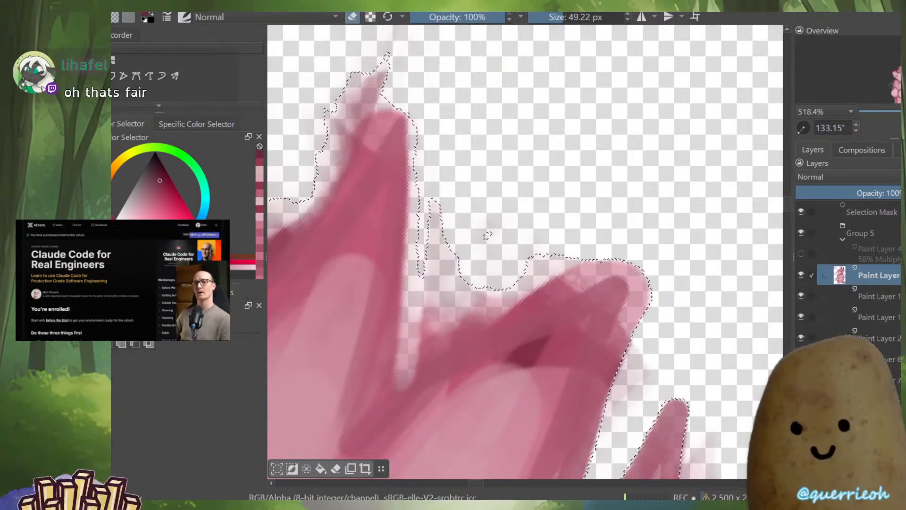
Sharpen the lowest front fur tufts and the corner where the fur meets the chest
mouse_move(627, 229)
left_mouse_down()
mouse_move(388, 394)
mouse_move(455, 254)
mouse_move(505, 315)
mouse_move(542, 334)
left_mouse_up()
mouse_move(543, 330)
left_mouse_down()
mouse_move(497, 328)
mouse_move(565, 367)
left_mouse_up()
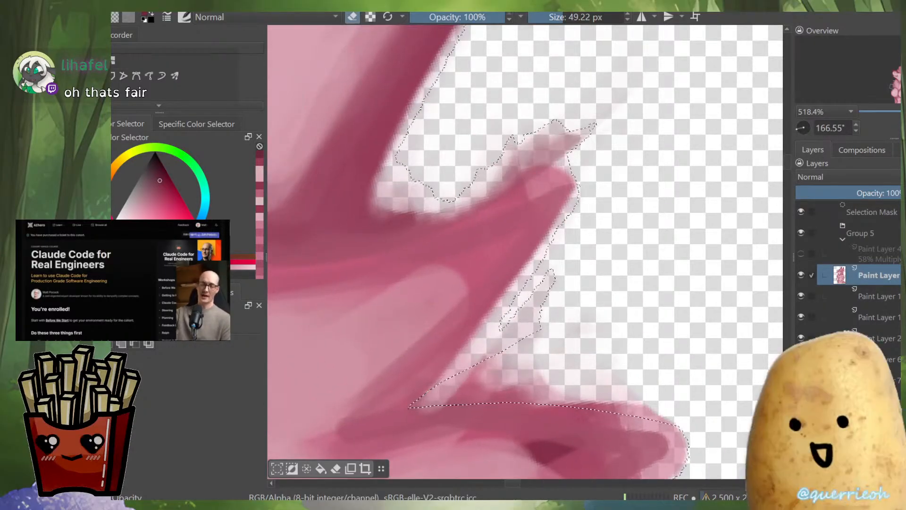
mouse_move(485, 323)
left_mouse_down()
mouse_move(549, 240)
mouse_move(538, 349)
mouse_move(494, 439)
mouse_move(486, 418)
left_mouse_up()
left_click_drag(479, 354, 512, 291)
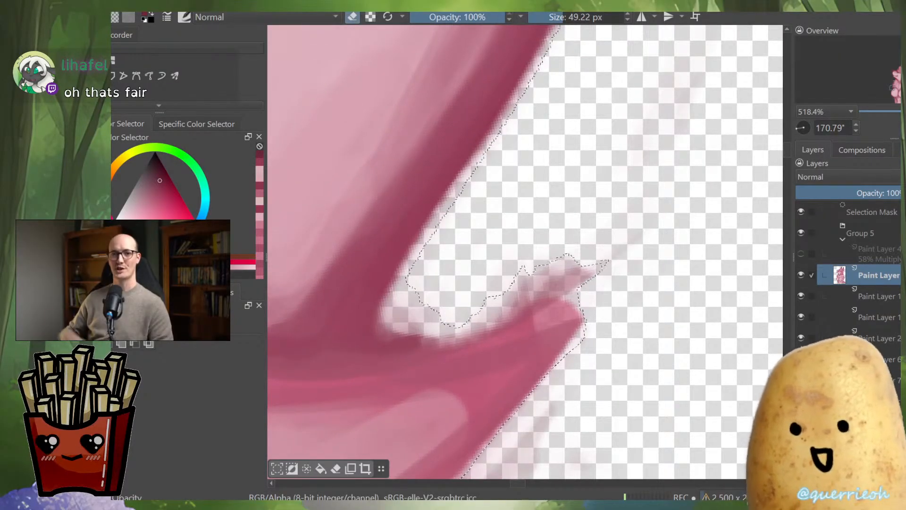
left_click_drag(511, 290, 451, 415)
left_click_drag(467, 312, 431, 370)
left_click_drag(401, 321, 401, 236)
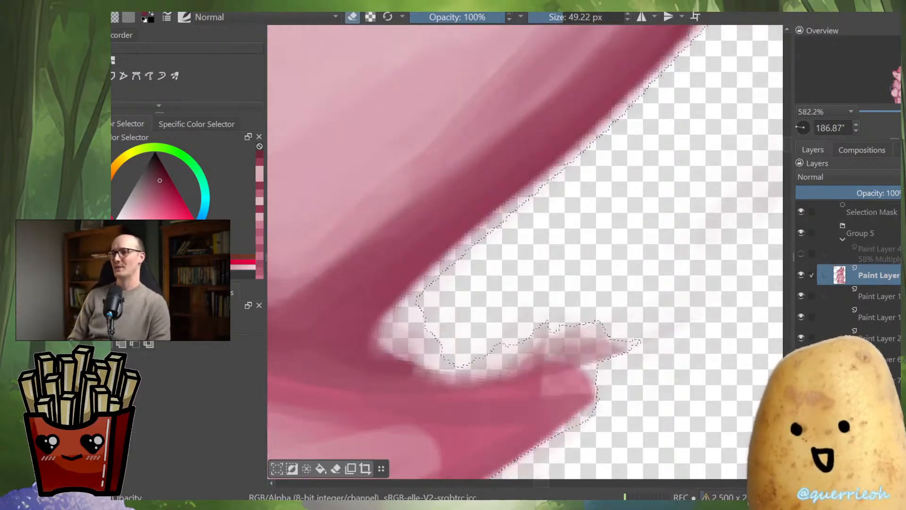
mouse_move(596, 131)
left_mouse_down()
mouse_move(386, 309)
mouse_move(414, 368)
mouse_move(500, 376)
mouse_move(604, 354)
mouse_move(637, 343)
mouse_move(667, 224)
mouse_move(521, 231)
mouse_move(593, 247)
mouse_move(634, 241)
left_mouse_up()
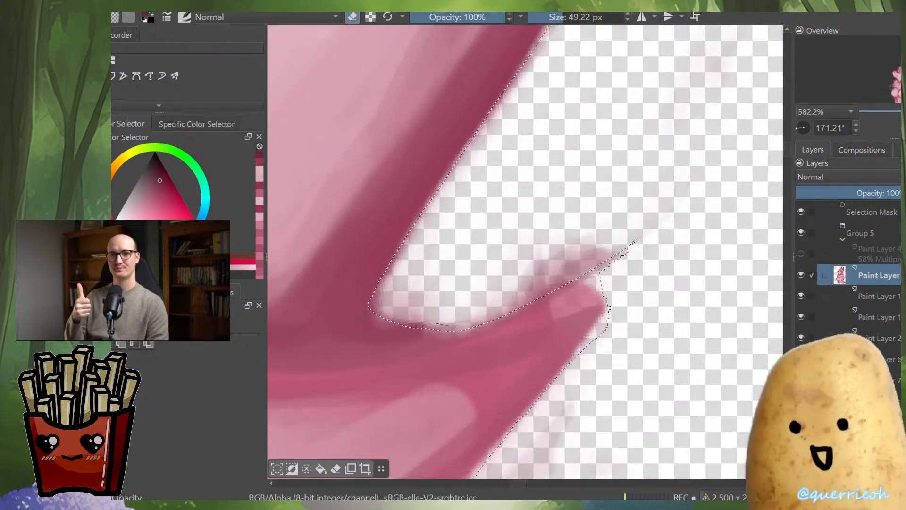
mouse_move(472, 327)
left_mouse_down()
mouse_move(584, 282)
mouse_move(612, 284)
mouse_move(660, 218)
left_mouse_up()
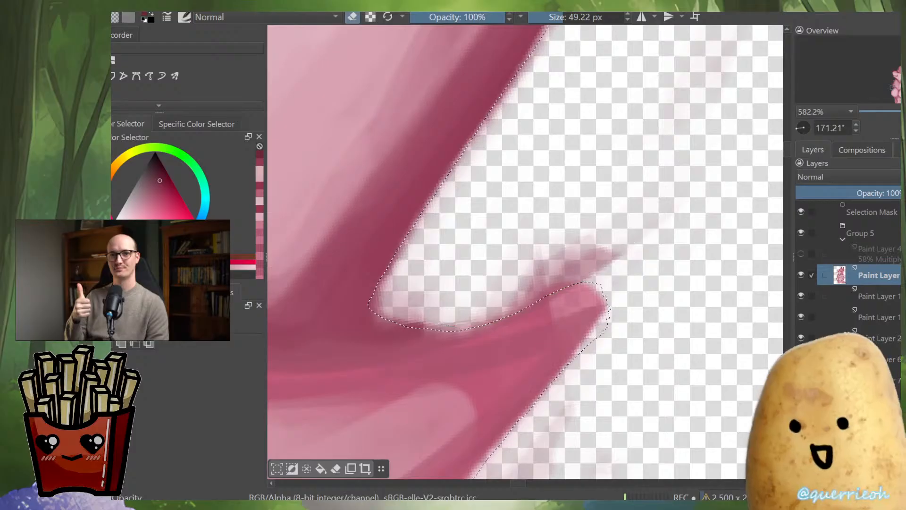
Smooth the selection edge along the rounded outer contour of the chest
mouse_move(539, 405)
left_mouse_down()
mouse_move(616, 292)
mouse_move(576, 443)
mouse_move(476, 444)
left_mouse_up()
left_click_drag(525, 208, 478, 297)
scroll(525, 251, "down", 2)
left_click_drag(526, 251, 478, 267)
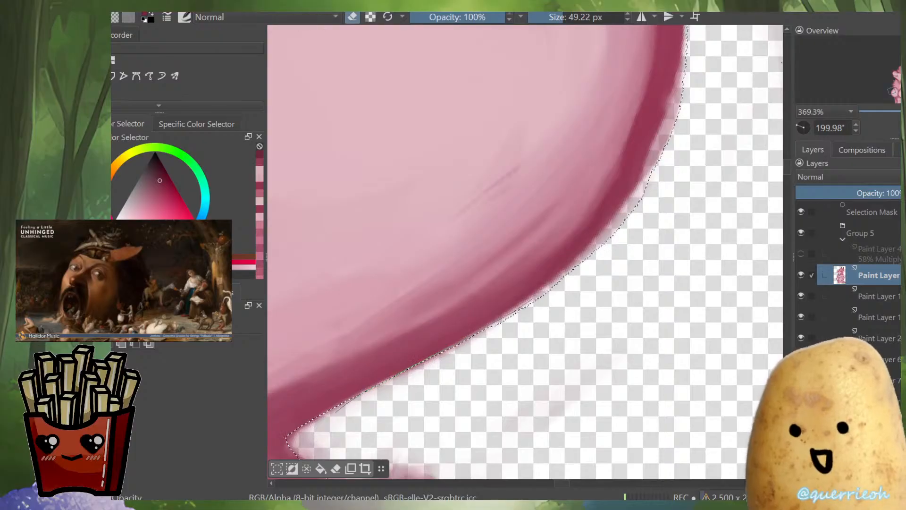
left_click_drag(336, 412, 302, 450)
left_click_drag(585, 254, 533, 304)
scroll(533, 305, "up", 1)
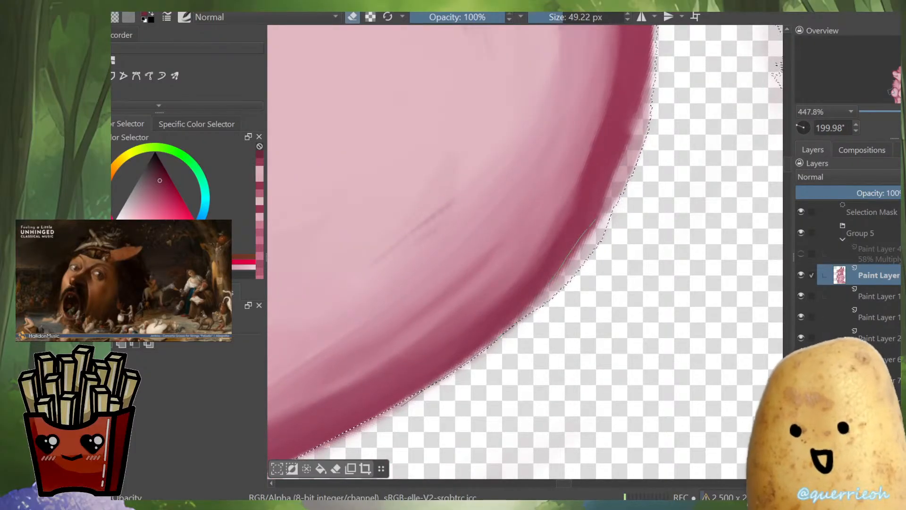
left_click_drag(613, 198, 626, 232)
left_click_drag(626, 232, 513, 335)
mouse_move(400, 409)
left_mouse_down()
mouse_move(499, 344)
mouse_move(595, 227)
mouse_move(541, 317)
mouse_move(509, 317)
mouse_move(458, 270)
left_mouse_up()
Clean the selection edge under the chest curve and into the corner where it meets the belly
scroll(476, 340, "down", 3)
left_click_drag(477, 349, 607, 324)
mouse_move(634, 212)
left_mouse_down()
mouse_move(694, 312)
mouse_move(633, 212)
mouse_move(629, 377)
left_mouse_up()
mouse_move(629, 378)
left_mouse_down()
mouse_move(599, 397)
mouse_move(491, 411)
left_mouse_up()
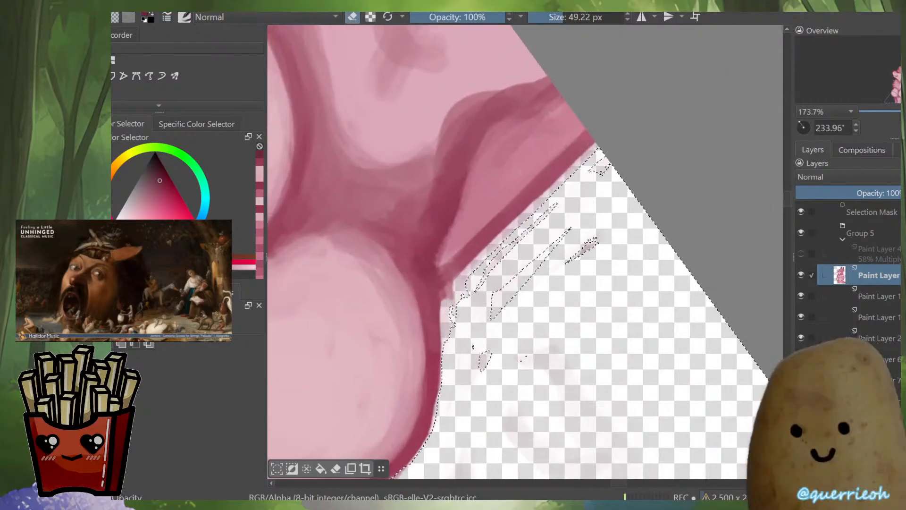
scroll(443, 392, "up", 2)
scroll(523, 331, "up", 1)
left_click_drag(523, 324, 604, 264)
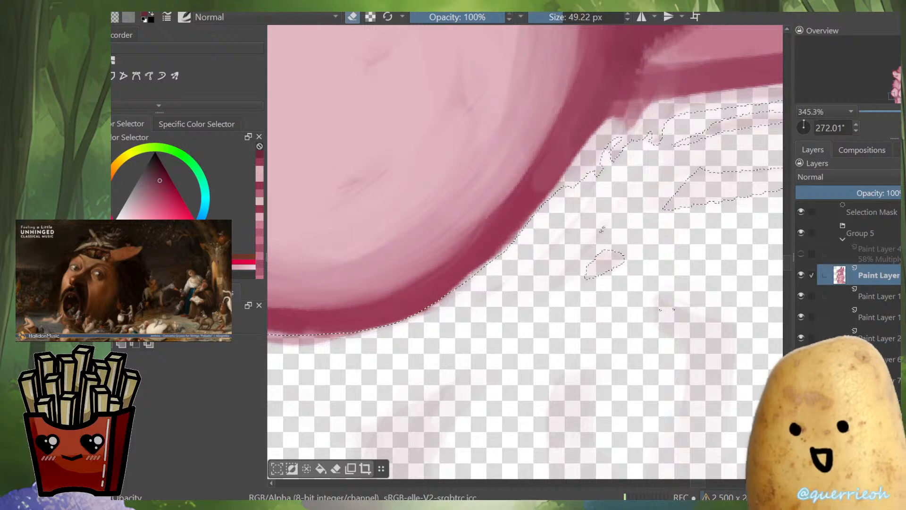
left_click_drag(602, 229, 479, 324)
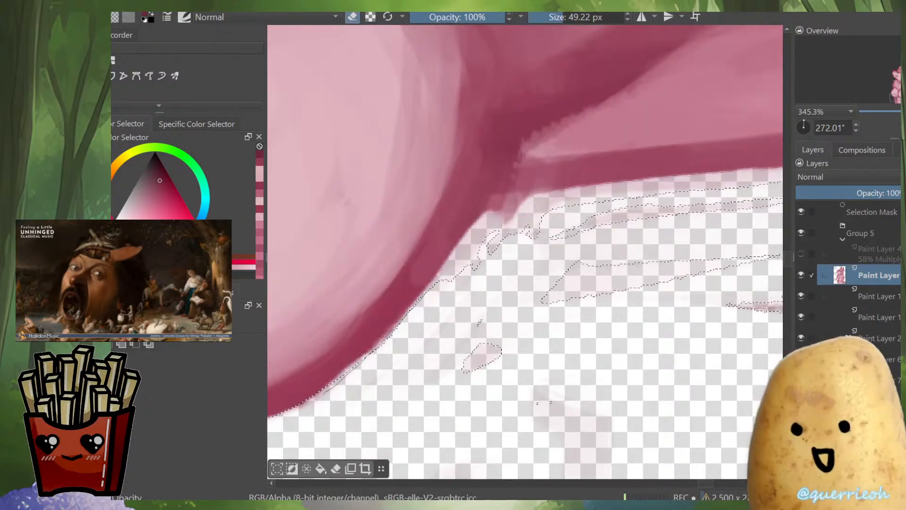
left_click_drag(599, 201, 631, 354)
mouse_move(603, 264)
left_mouse_down()
mouse_move(561, 269)
mouse_move(433, 381)
left_mouse_up()
Straighten the selection edge along the front of the belly down to the canvas border and clear the stray islands
scroll(580, 265, "down", 1)
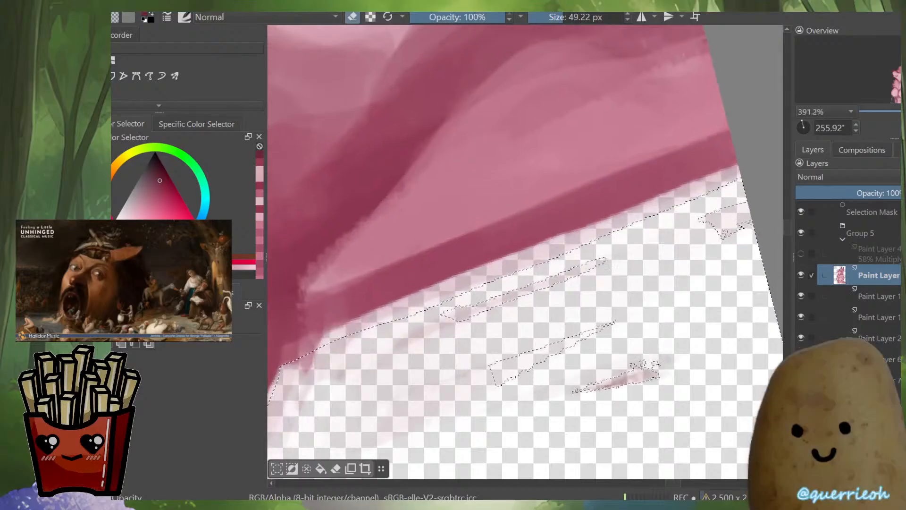
scroll(580, 265, "down", 1)
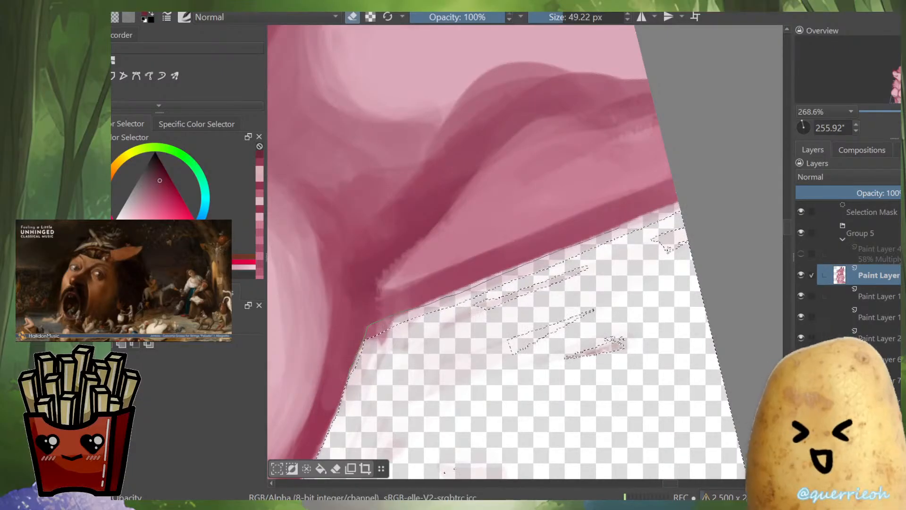
scroll(426, 333, "down", 2)
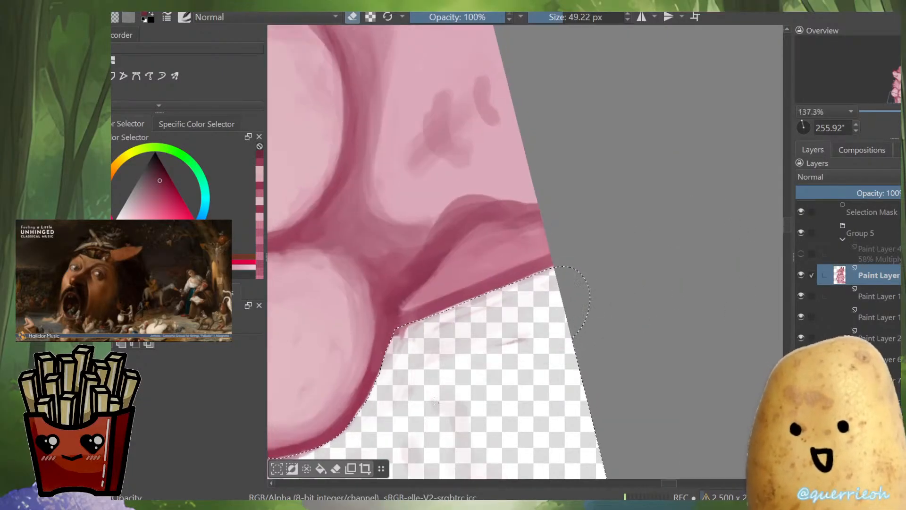
left_click_drag(459, 322, 472, 332)
scroll(459, 322, "up", 2)
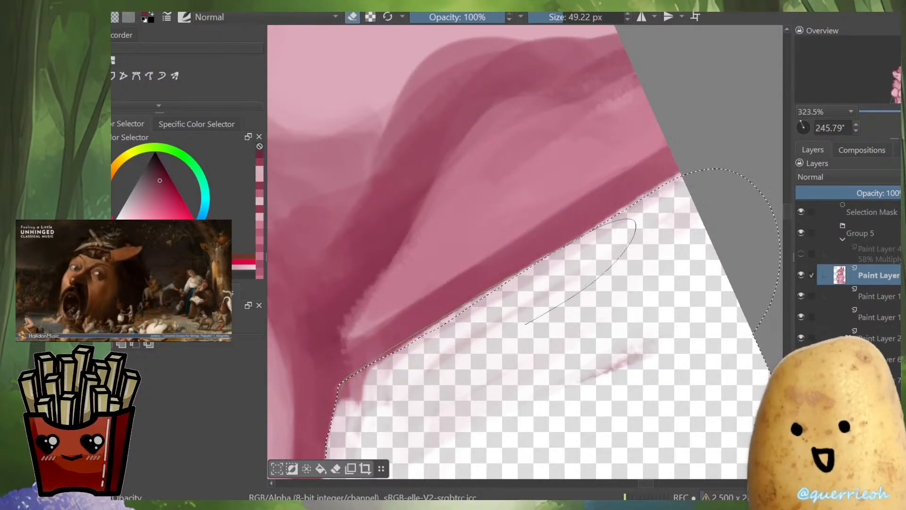
left_click_drag(536, 304, 356, 386)
Sharpen the notches between the fur tufts at the back of the neck
scroll(390, 348, "down", 4)
scroll(360, 427, "up", 10)
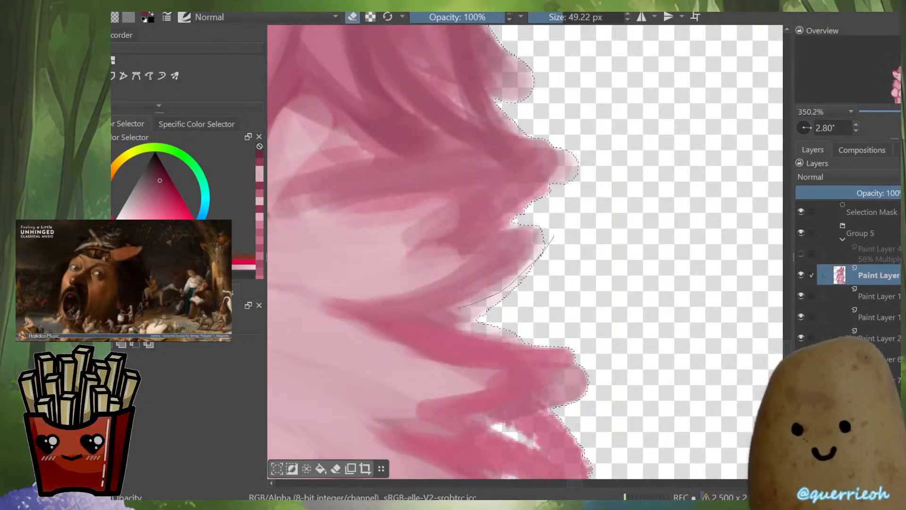
left_click_drag(456, 325, 521, 341)
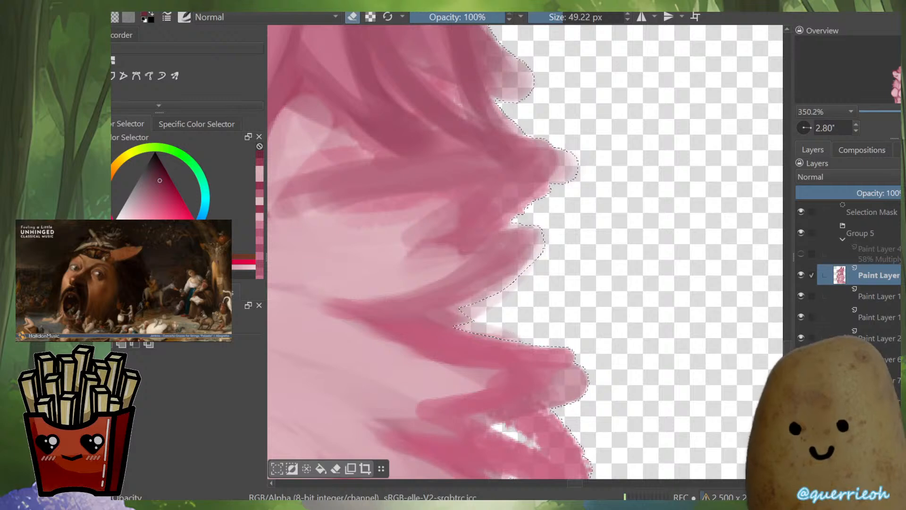
left_click_drag(519, 198, 521, 338)
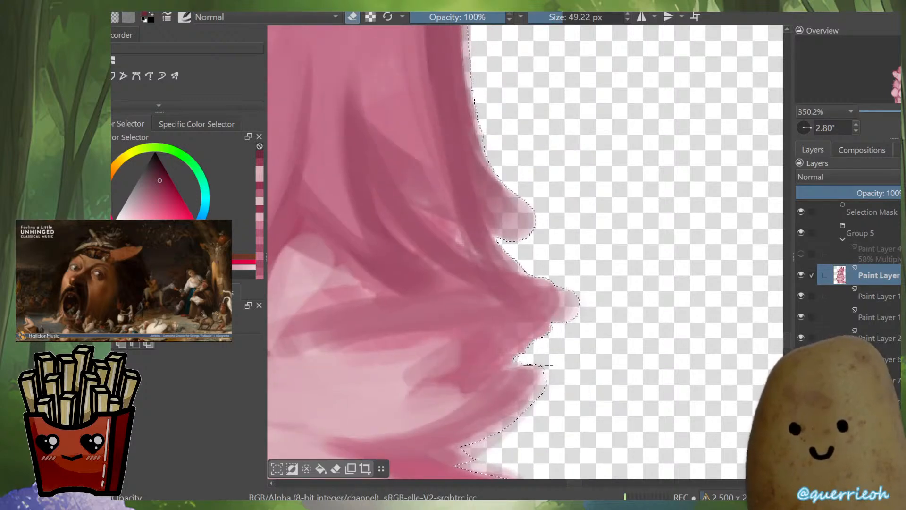
left_click_drag(501, 368, 578, 312)
left_click_drag(618, 285, 605, 371)
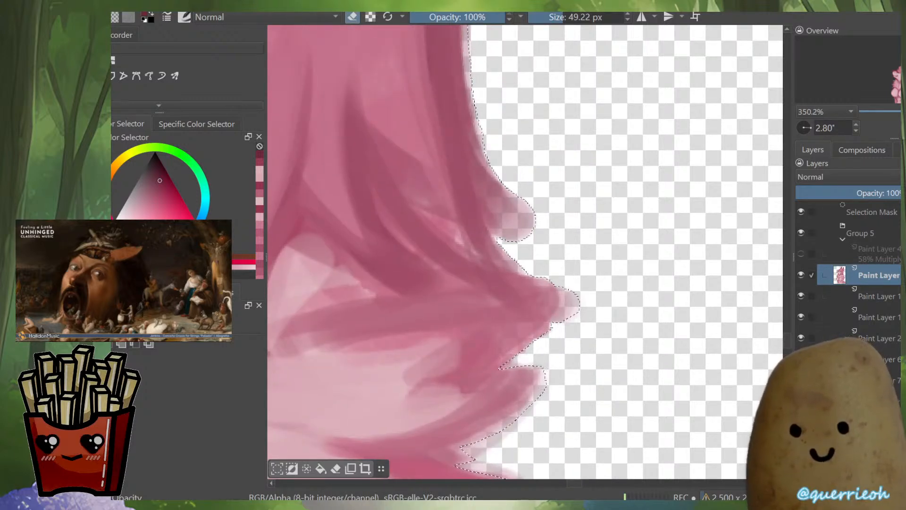
left_click_drag(566, 264, 554, 325)
left_click_drag(614, 330, 636, 290)
Finish trimming the upper back-of-neck tufts and review the whole fox's selected silhouette
left_click_drag(526, 330, 525, 409)
left_click_drag(613, 213, 616, 288)
left_click_drag(566, 203, 493, 338)
left_click_drag(613, 283, 613, 359)
left_click_drag(613, 212, 627, 260)
left_click_drag(626, 303, 654, 359)
left_click_drag(572, 225, 505, 137)
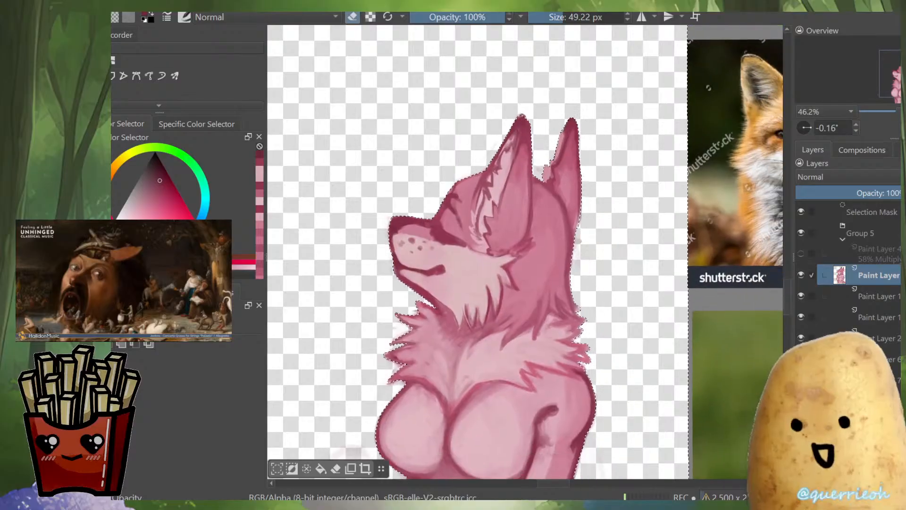
left_click_drag(582, 325, 616, 203)
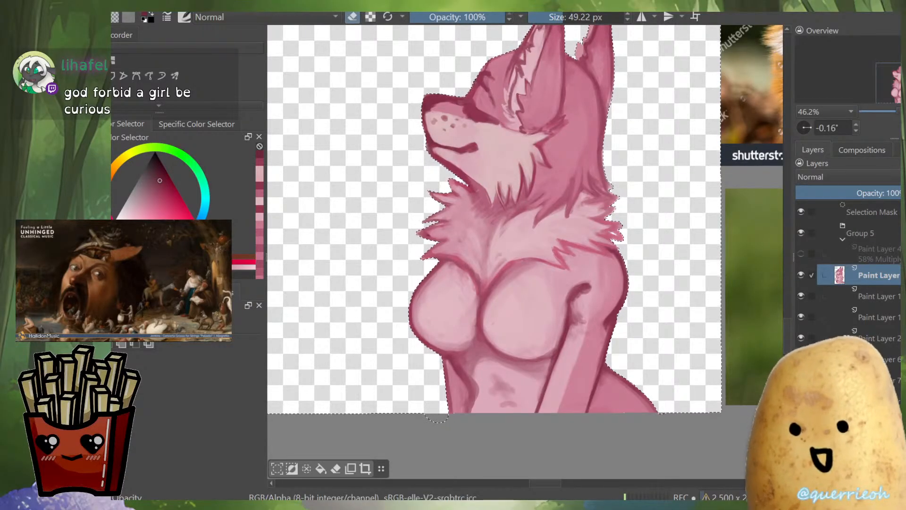
Inspect the pink fox's selected outline up close around the head, neck and body
left_click_drag(537, 35, 415, 228)
scroll(493, 182, "up", 5)
scroll(509, 326, "up", 3)
scroll(534, 314, "down", 5)
left_click_drag(533, 314, 634, 155)
scroll(547, 312, "down", 3)
left_click_drag(547, 312, 578, 192)
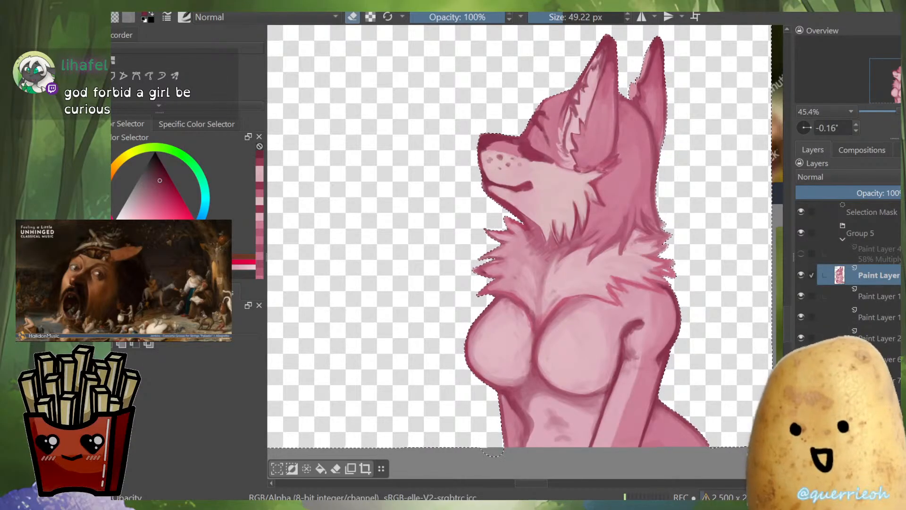
Switch to the pink tail's layer, replacing the body selection with one of the transparent area around the tail
key("Page_Down")
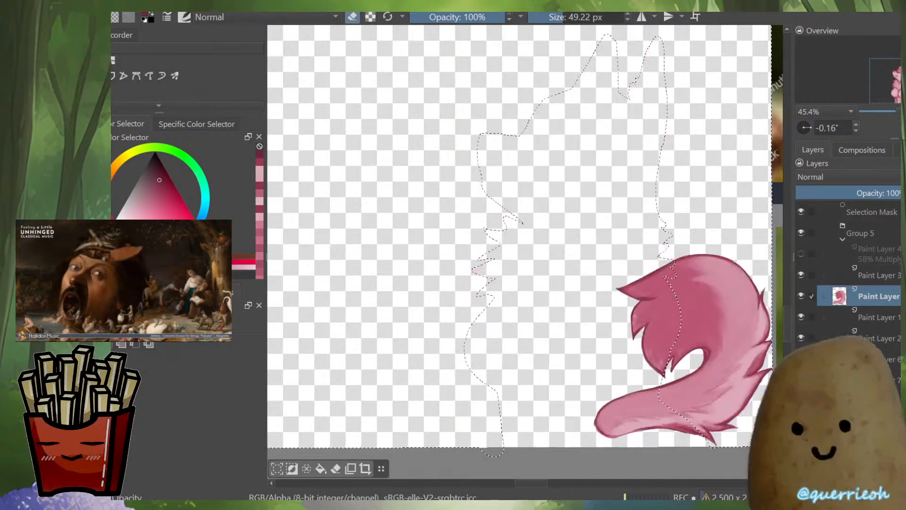
key("ctrl+shift+a")
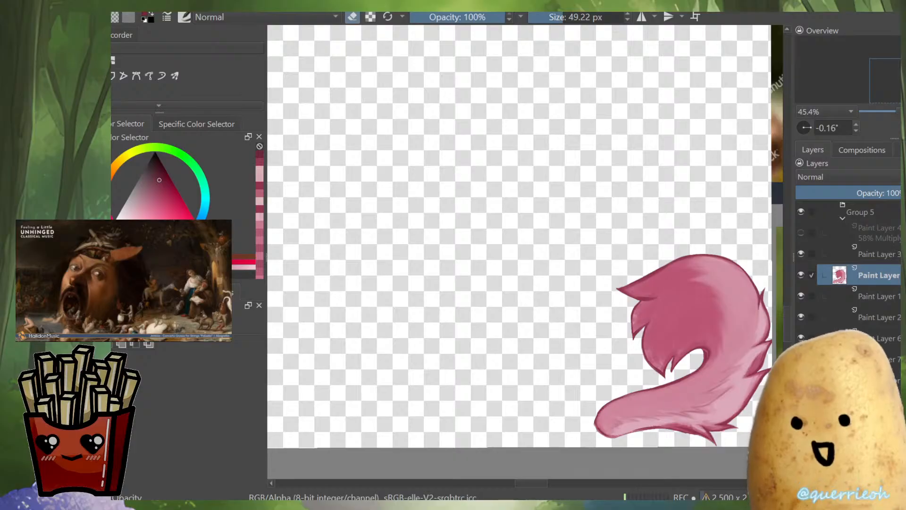
key("w")
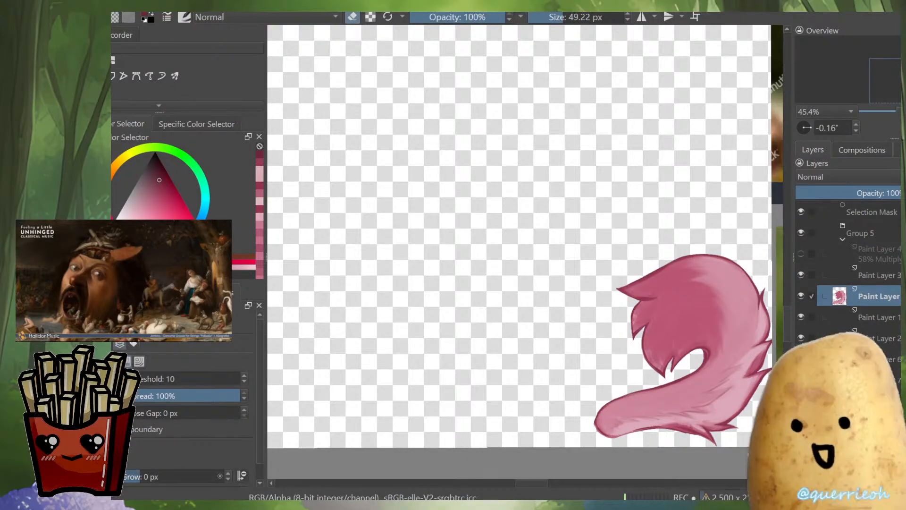
left_click_drag(567, 283, 471, 263)
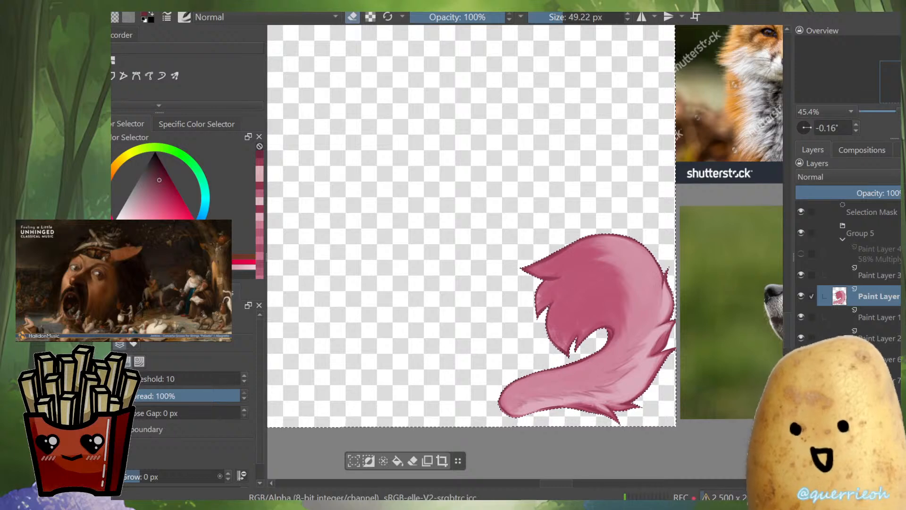
Refine the selected edge around the pink tail's pointed tip and the fur tufts beside it
key("b")
scroll(539, 270, "up", 5)
left_click_drag(647, 255, 643, 152)
scroll(515, 297, "down", 3)
scroll(535, 284, "up", 5)
left_click_drag(457, 303, 473, 221)
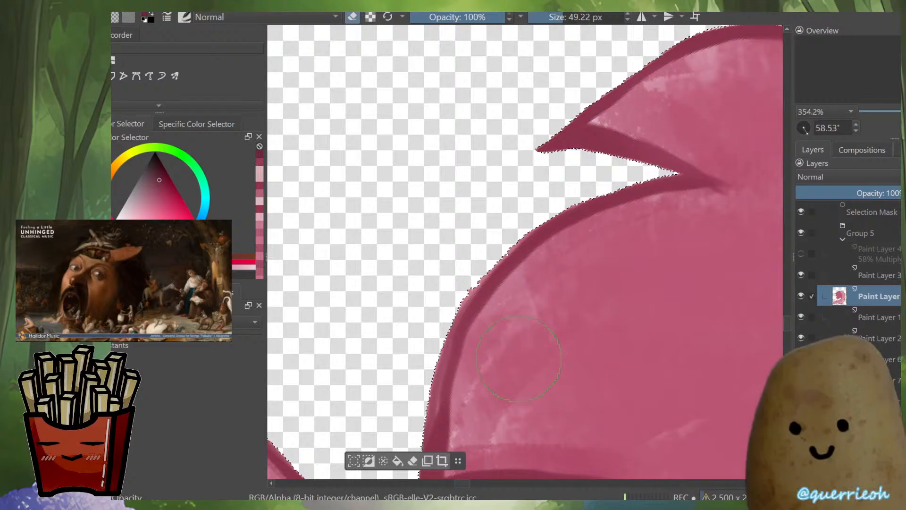
Set the brush size to 6.71 px and clean the edge along the pink tail's lower tufts and inner curl
left_click_drag(556, 221, 556, 302)
left_click_drag(518, 335, 404, 405)
mouse_move(645, 188)
left_mouse_down()
mouse_move(645, 152)
mouse_move(659, 161)
mouse_move(668, 131)
mouse_move(596, 131)
left_mouse_up()
mouse_move(669, 132)
left_mouse_down()
mouse_move(587, 155)
mouse_move(584, 253)
mouse_move(519, 192)
mouse_move(561, 204)
left_mouse_up()
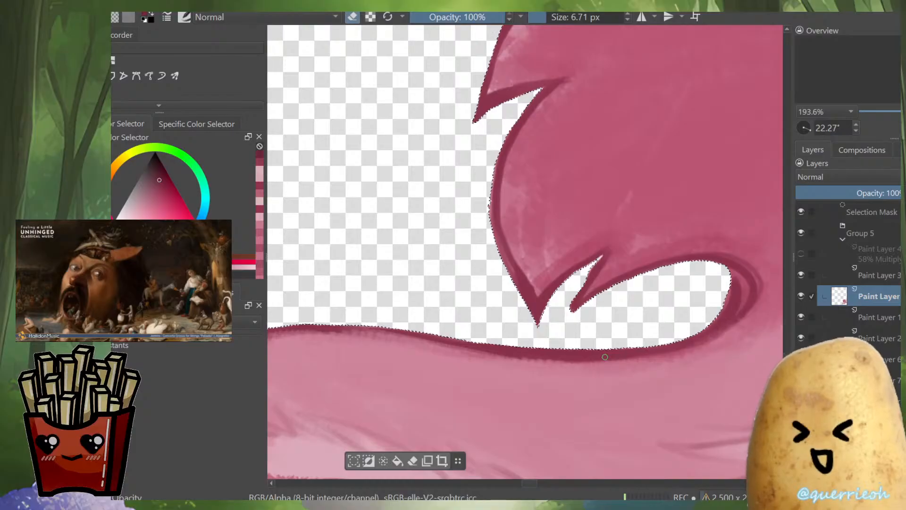
left_click_drag(604, 356, 712, 312)
left_click_drag(482, 409, 482, 314)
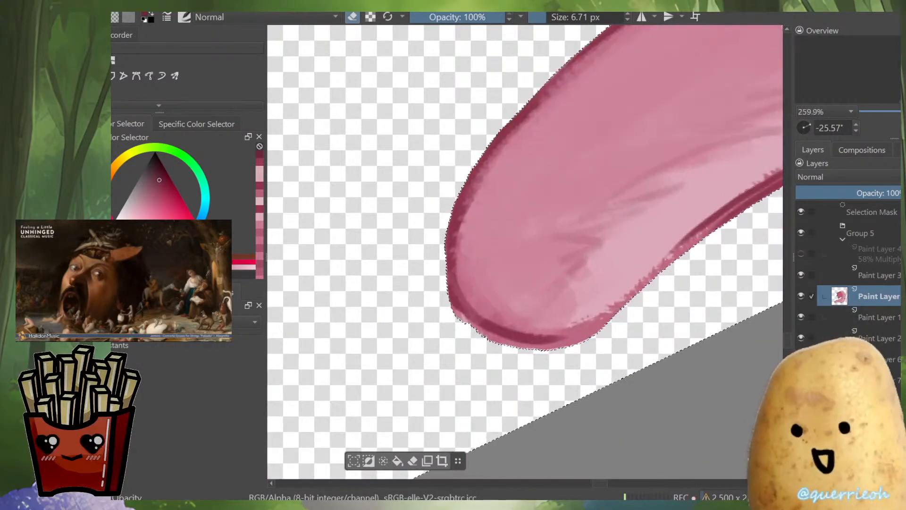
Clean the edge around the pink tail's rounded base and along its underside
left_click_drag(651, 212, 415, 291)
left_click_drag(670, 198, 511, 376)
left_click_drag(511, 376, 443, 345)
left_click_drag(540, 320, 527, 377)
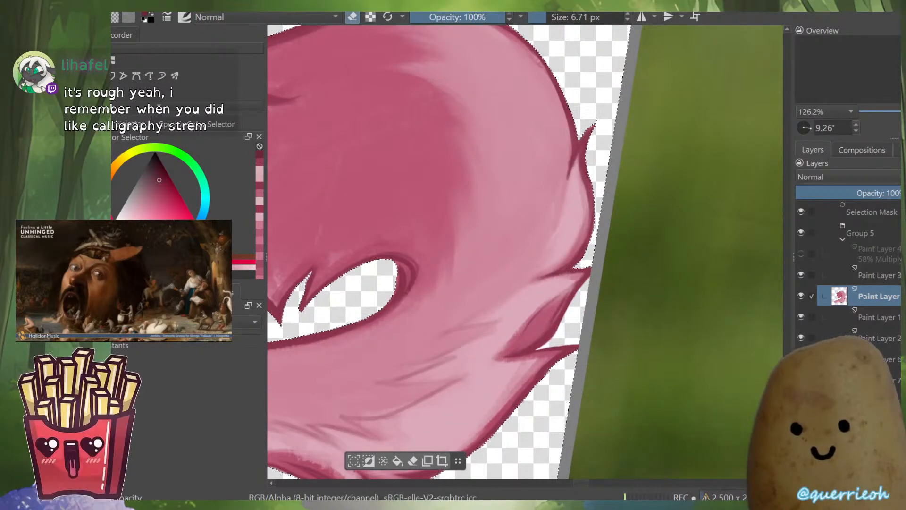
Add the enclosed transparent pocket between the pink tail's outer tufts at the canvas border to the selection
scroll(574, 316, "up", 4)
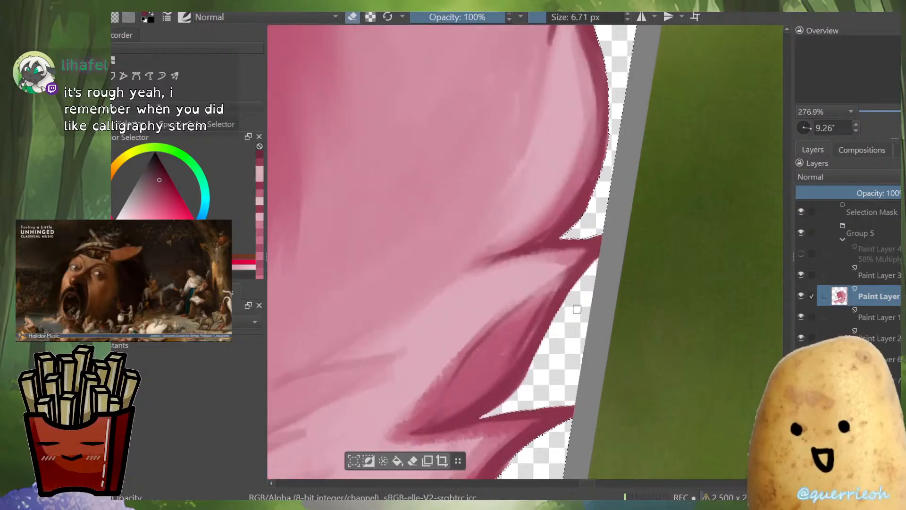
key("m")
key("m")
key("w")
left_click(571, 395, "shift")
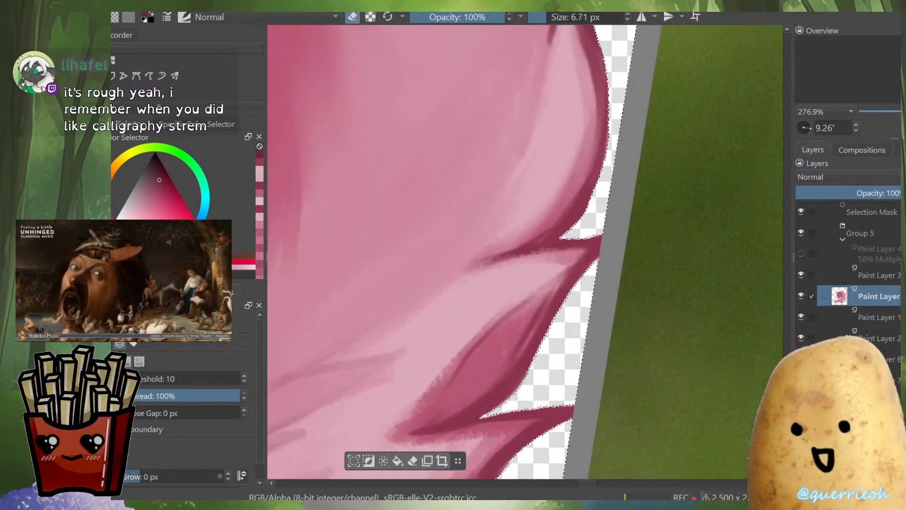
Review the pink tail's overall silhouette and clear the selection
scroll(583, 401, "down", 6)
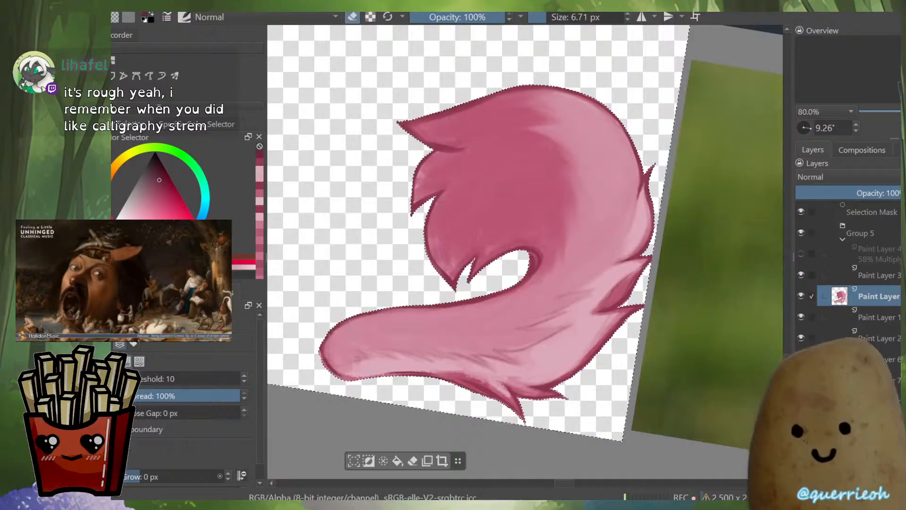
left_click_drag(636, 119, 577, 252)
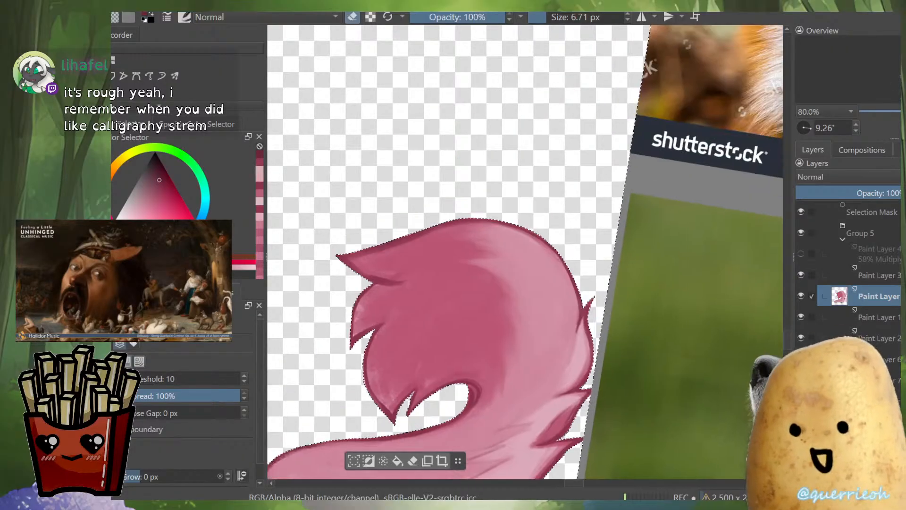
key("ctrl+shift+a")
scroll(577, 252, "down", 5)
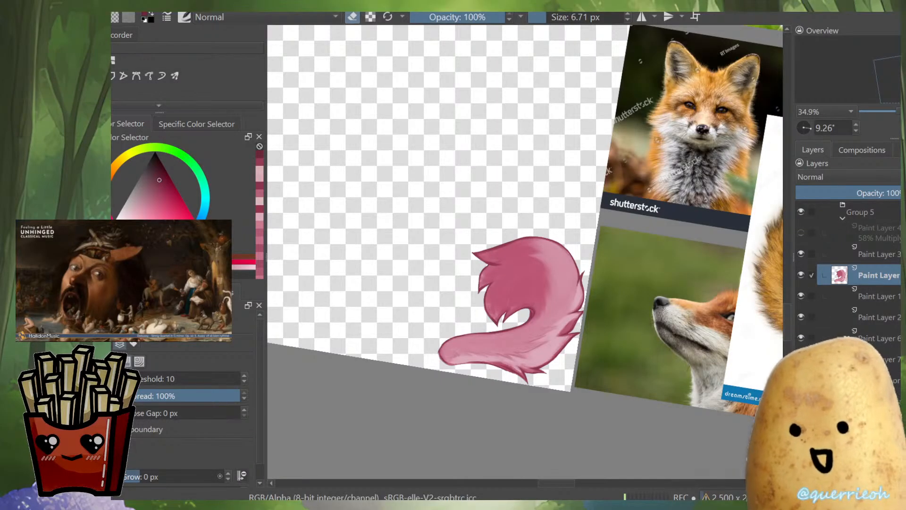
scroll(522, 249, "up", 5)
scroll(524, 250, "down", 5)
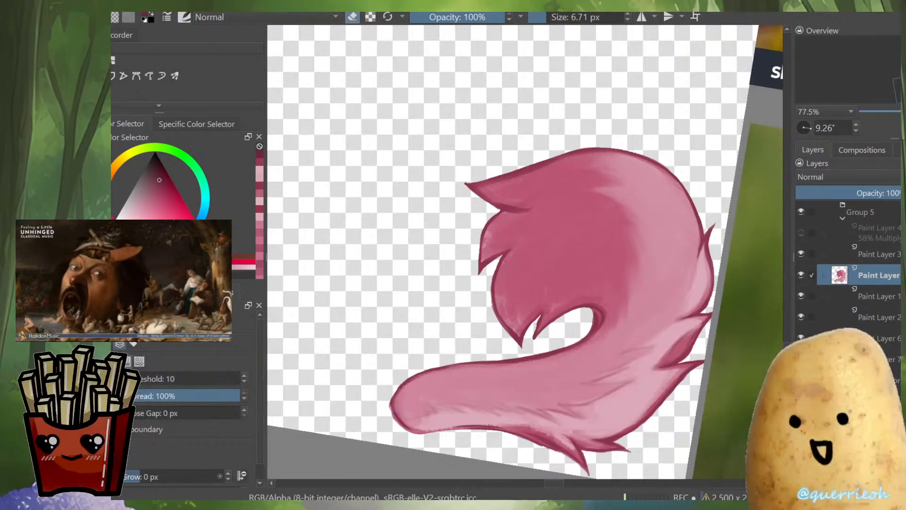
Reselect the transparent area around the pink tail to check its outline, and deselect it
left_click_drag(523, 250, 518, 172)
left_click_drag(451, 238, 723, 222)
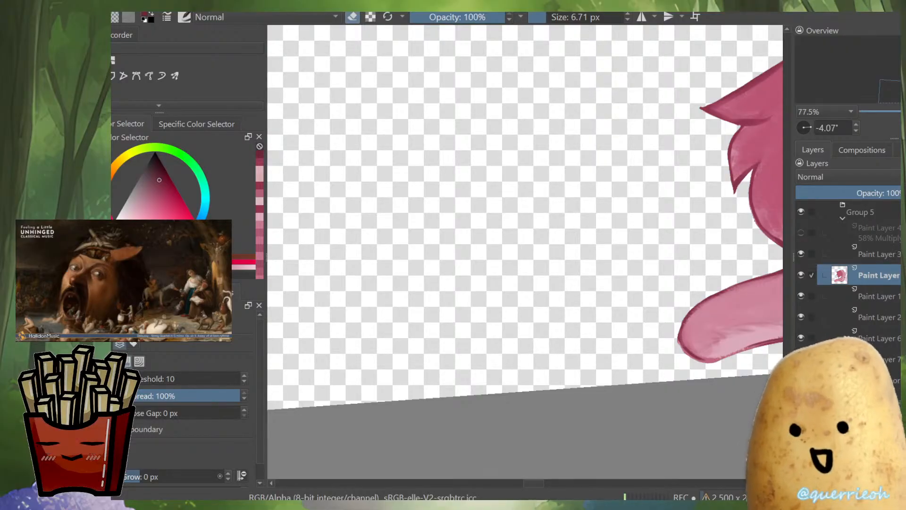
scroll(381, 363, "down", 3)
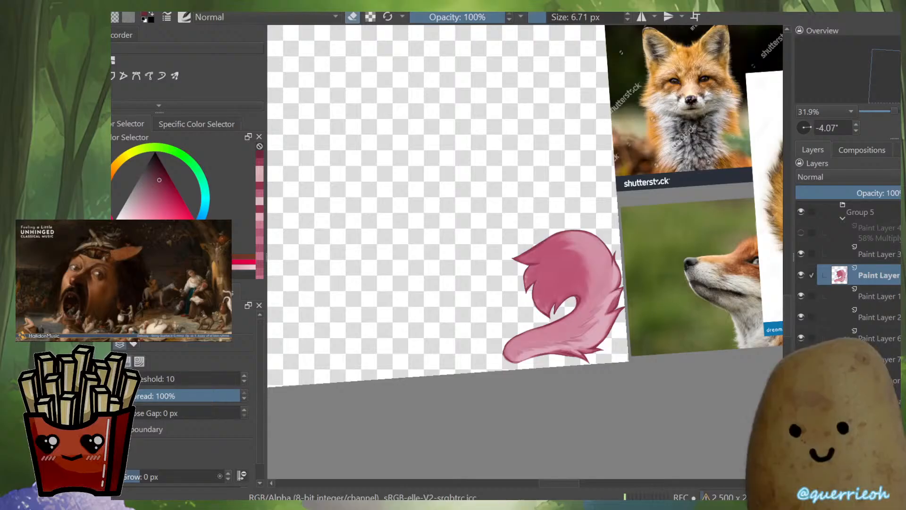
key("ctrl+a")
scroll(609, 335, "up", 5)
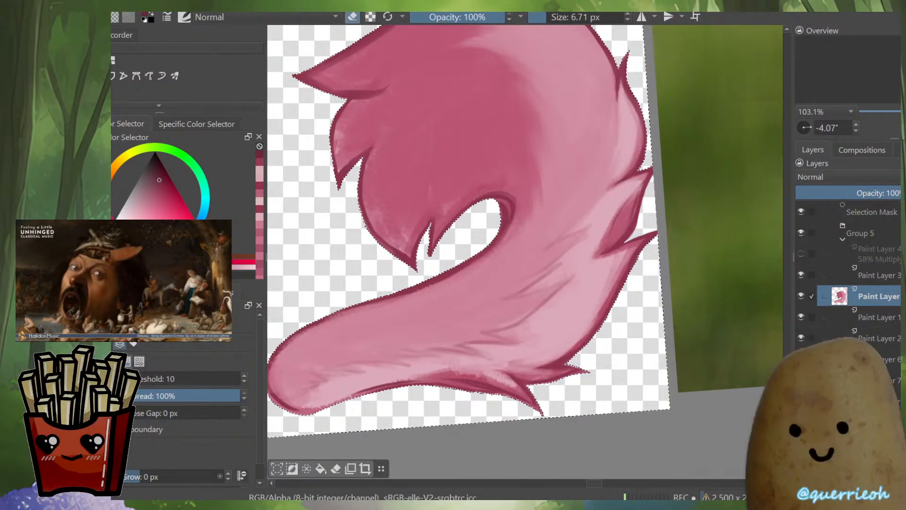
scroll(708, 432, "down", 3)
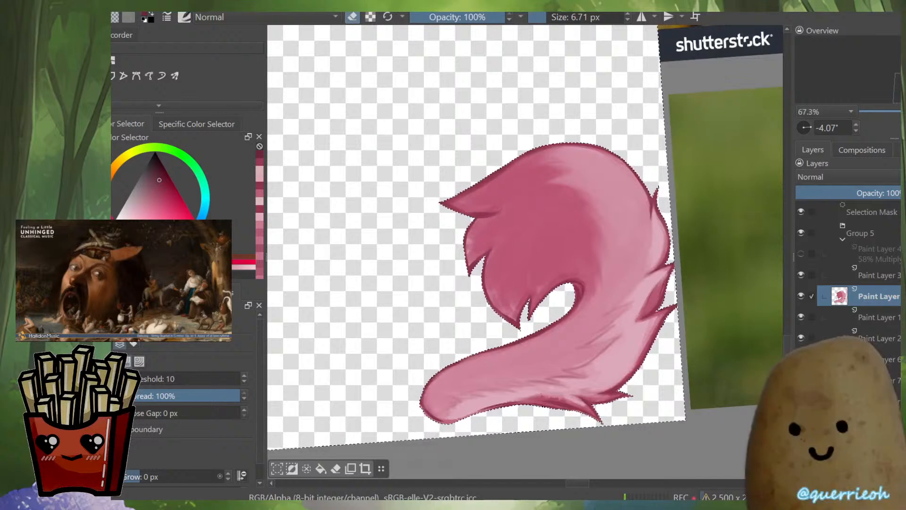
key("ctrl+shift+a")
Switch to the layer with the dark red tail line art and compare its shape in mirrored view
scroll(535, 206, "down", 4)
left_click_drag(568, 180, 589, 310)
scroll(552, 373, "up", 3)
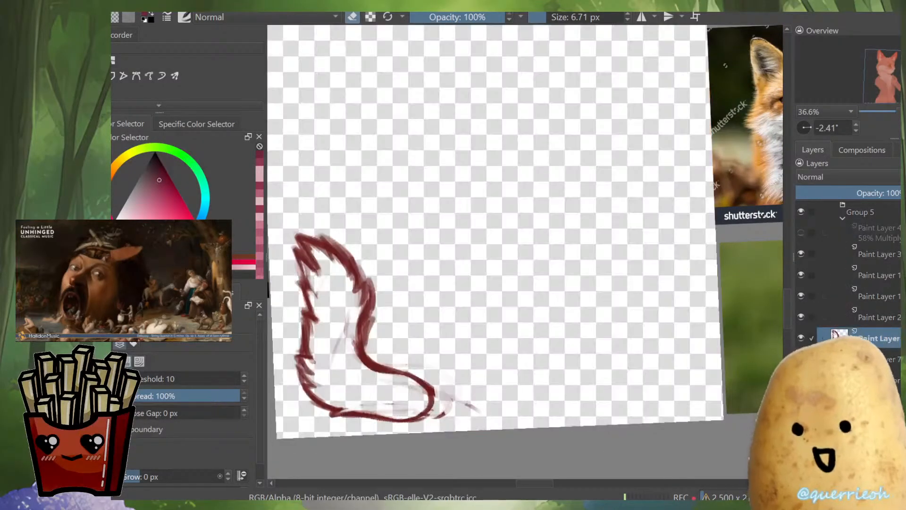
key("m")
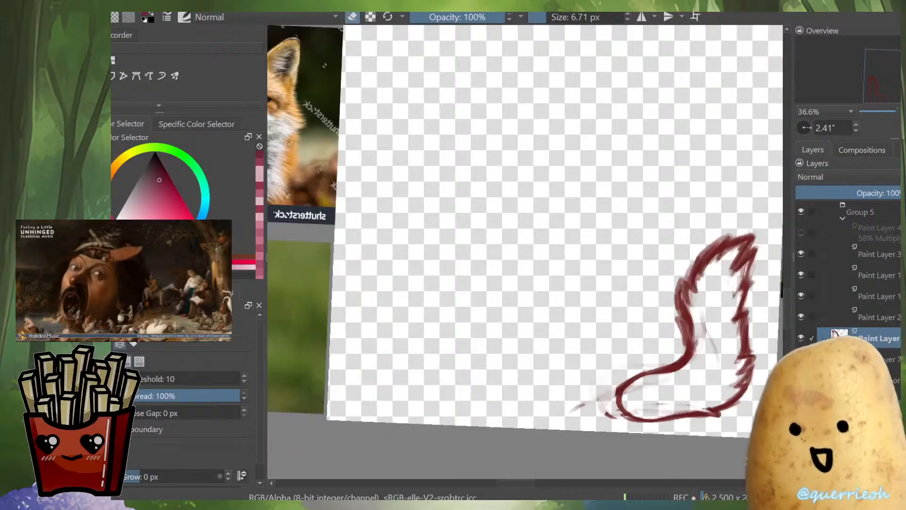
key("m")
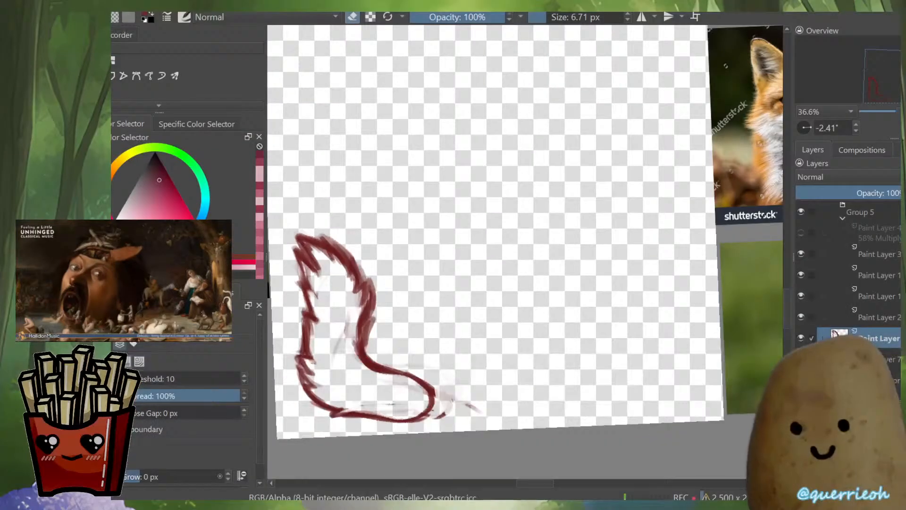
key("b")
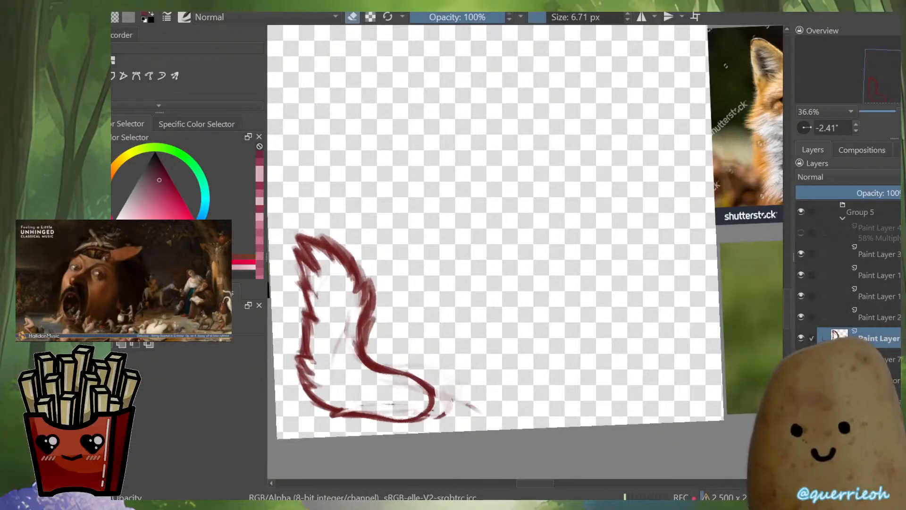
Mirror the canvas and hide the interface to leave only the dark red tail line art in view
key("m")
key("m")
key("Tab")
key("Tab")
key("Tab")
key("m")
scroll(595, 423, "up", 4)
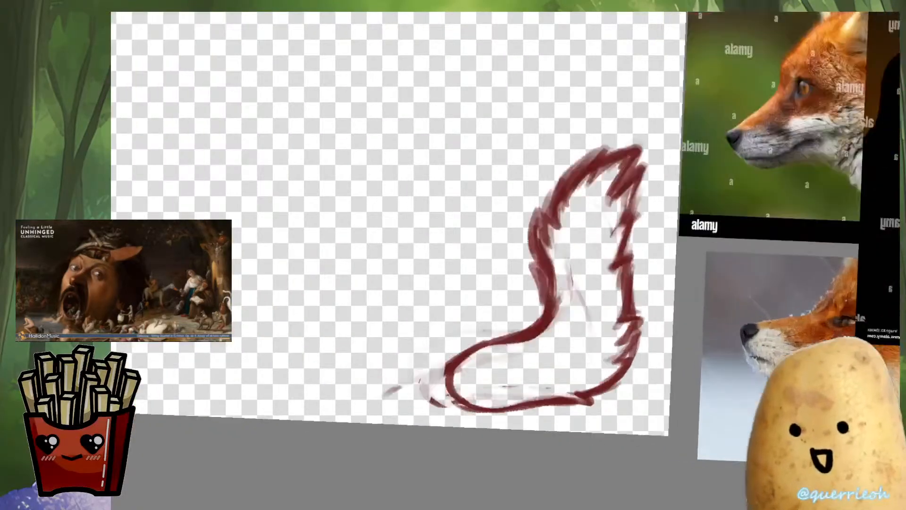
Select the rough fringe outside the red tail's lower back curve and along its underside with freehand selections
key("4")
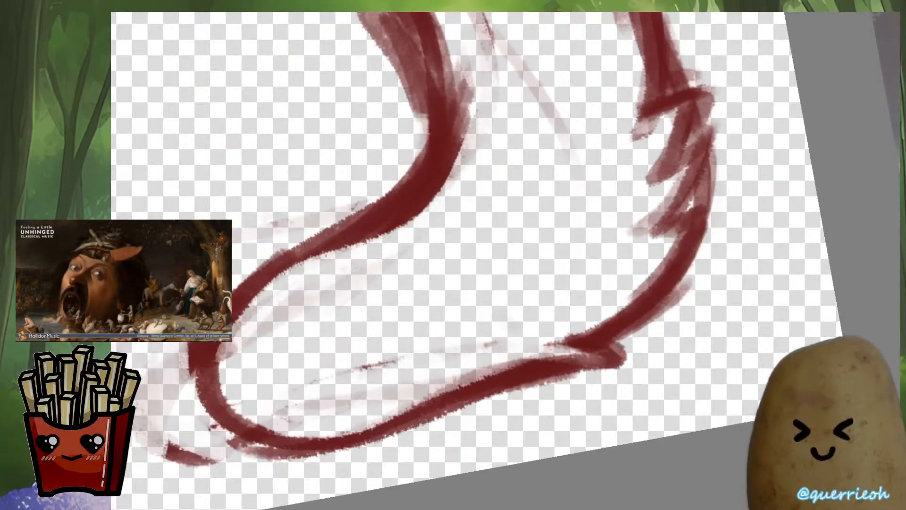
left_click_drag(629, 344, 730, 255)
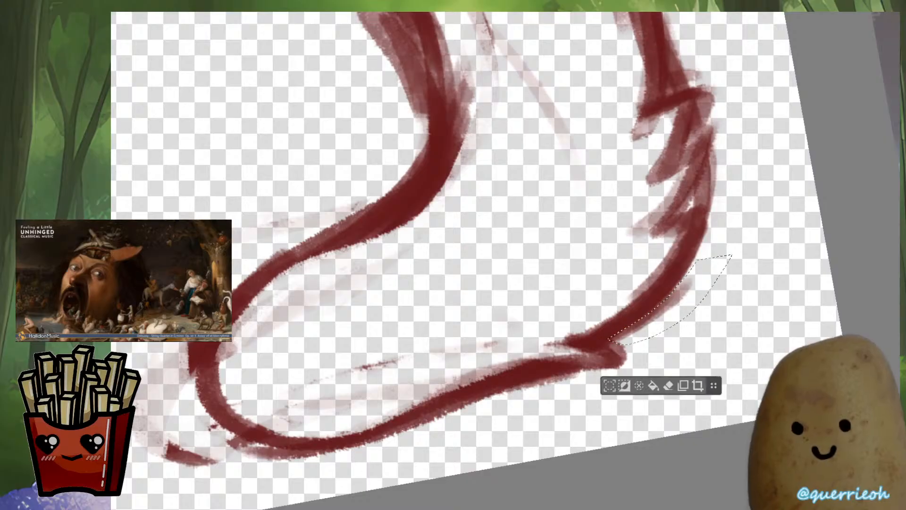
left_click_drag(505, 306, 675, 211)
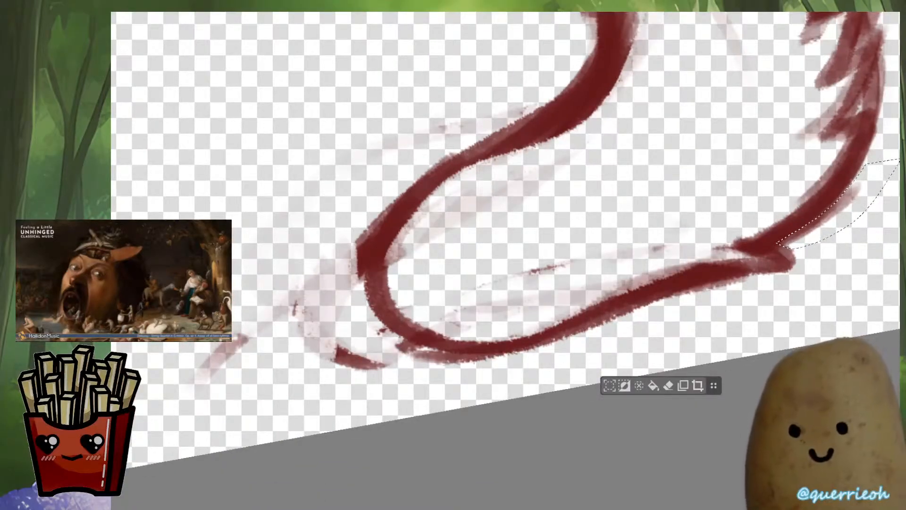
key("4")
left_click_drag(783, 243, 716, 255)
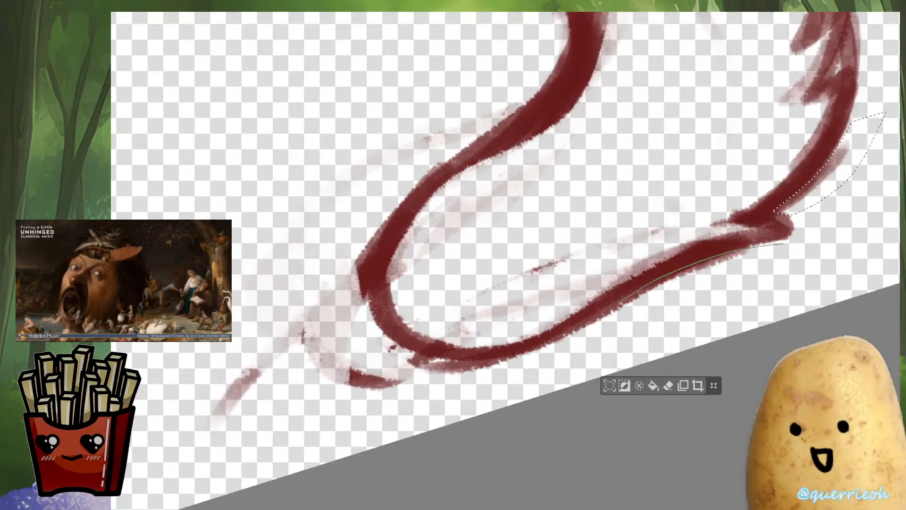
left_click_drag(541, 360, 802, 268)
Extend the freehand selection around the outside of the red tail's rounded base and up its front curve
left_click_drag(505, 260, 621, 214)
mouse_move(673, 296)
left_mouse_down()
mouse_move(622, 313)
mouse_move(558, 315)
mouse_move(503, 289)
mouse_move(477, 236)
mouse_move(522, 132)
mouse_move(302, 407)
mouse_move(499, 411)
left_mouse_up()
mouse_move(477, 231)
left_mouse_down()
mouse_move(344, 374)
mouse_move(399, 439)
left_mouse_up()
mouse_move(442, 388)
left_mouse_down()
mouse_move(641, 273)
mouse_move(657, 225)
mouse_move(635, 174)
mouse_move(553, 118)
mouse_move(446, 274)
left_mouse_up()
mouse_move(657, 235)
left_mouse_down()
mouse_move(590, 264)
mouse_move(512, 276)
mouse_move(508, 267)
mouse_move(468, 285)
mouse_move(396, 355)
mouse_move(396, 374)
left_mouse_up()
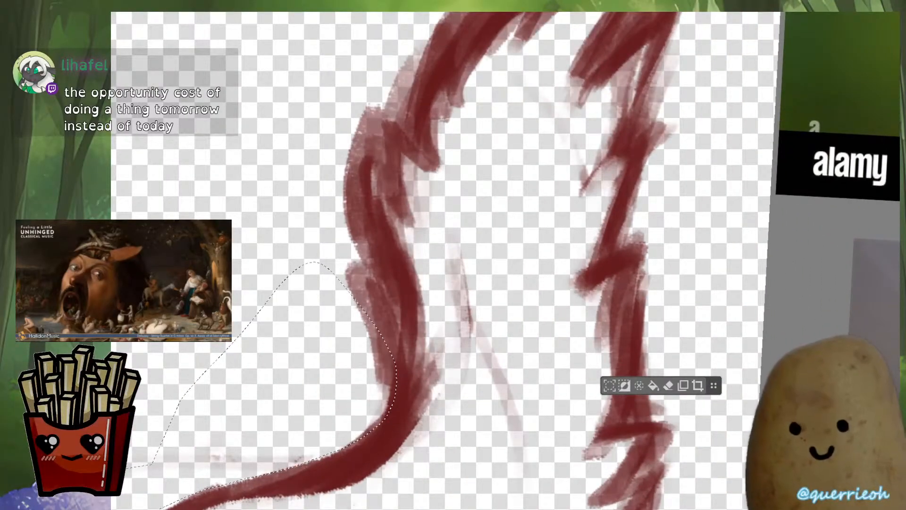
Add a freehand selection around the stray strokes inside the red tail and extend it toward the front line's inner edge
left_click_drag(443, 241, 491, 471)
mouse_move(608, 276)
left_mouse_down()
mouse_move(566, 299)
mouse_move(576, 384)
mouse_move(606, 455)
mouse_move(561, 473)
left_mouse_up()
scroll(321, 255, "up", 2)
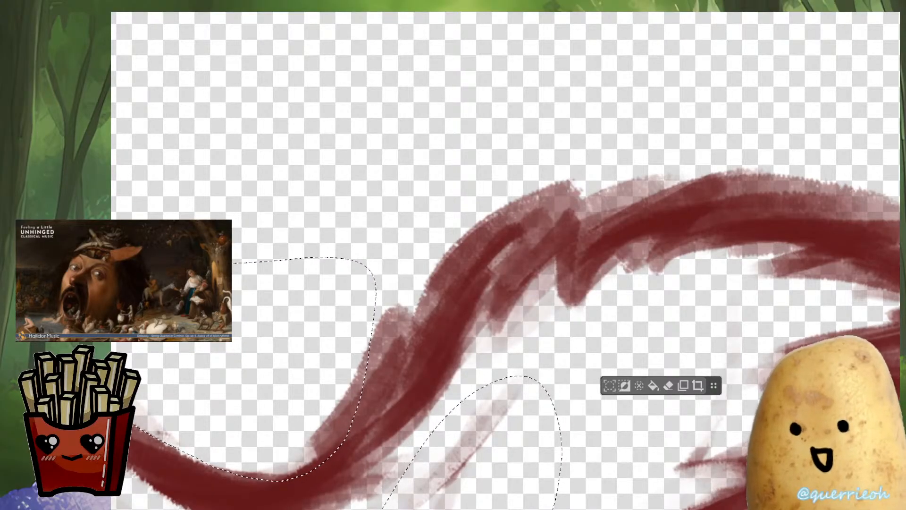
scroll(505, 261, "down", 3)
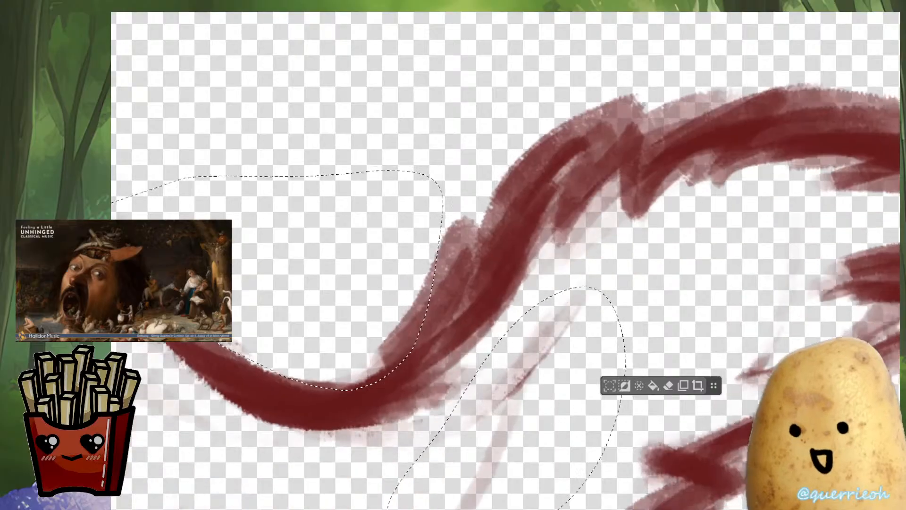
scroll(504, 261, "up", 2)
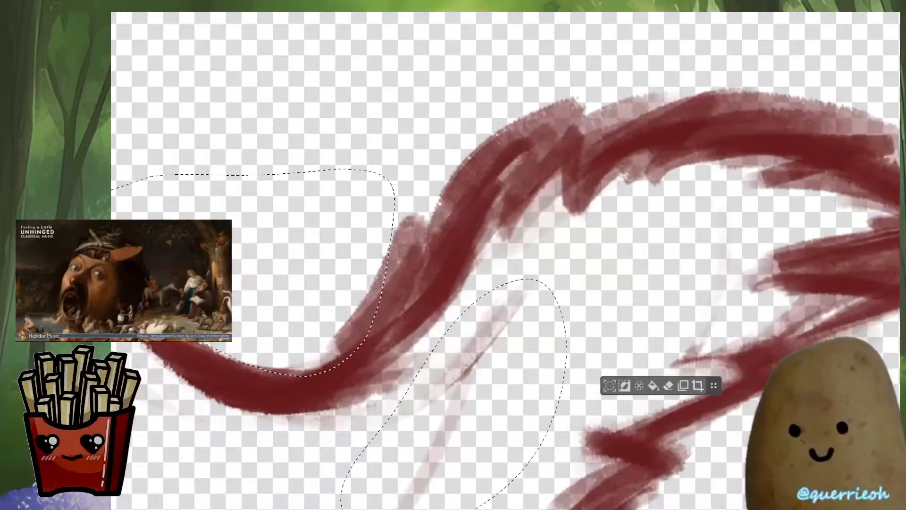
scroll(505, 261, "up", 3)
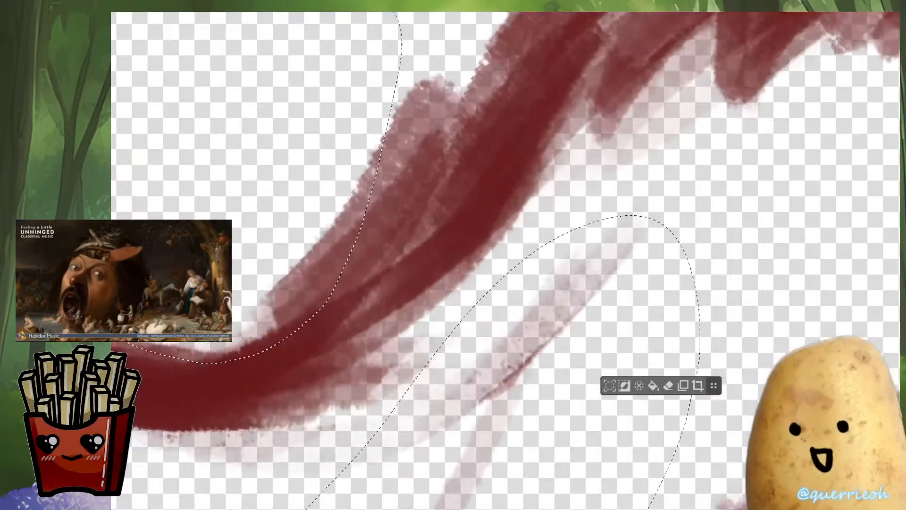
mouse_move(461, 334)
left_mouse_down()
mouse_move(363, 366)
mouse_move(600, 164)
mouse_move(571, 309)
left_mouse_up()
scroll(505, 260, "down", 3)
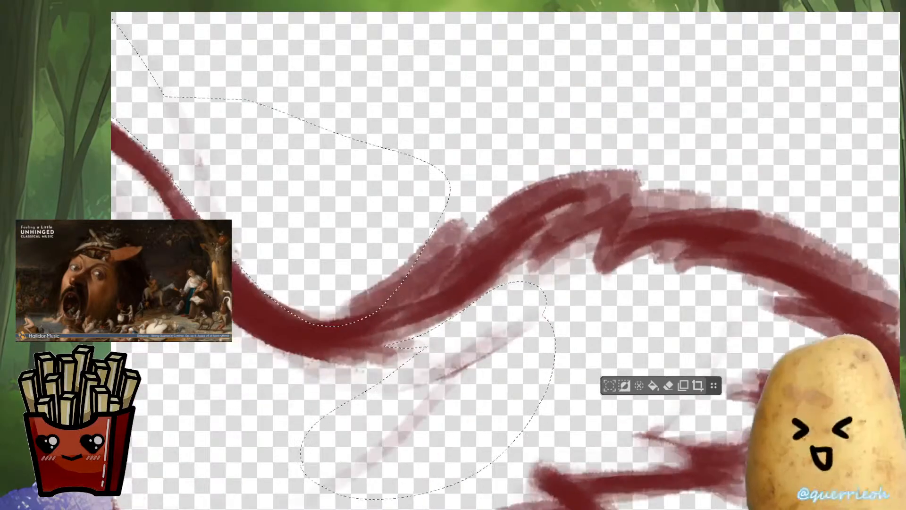
scroll(504, 261, "down", 3)
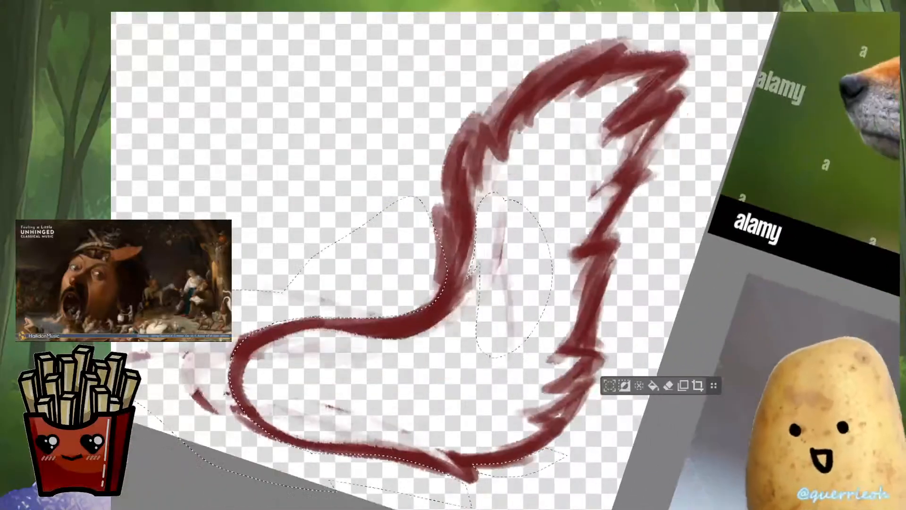
Select the rough fringe outside the red tail's jagged back line, from its middle spike up to just below the tip
scroll(575, 472, "up", 5)
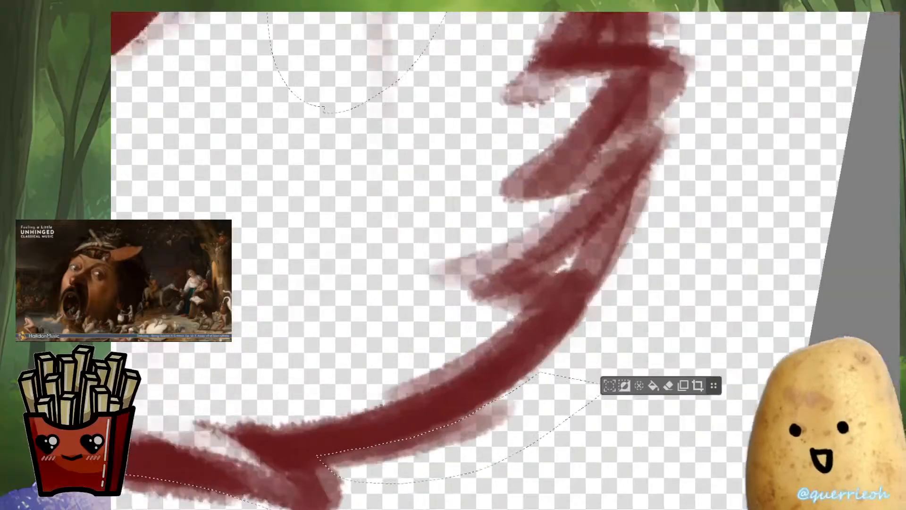
scroll(505, 260, "down", 2)
scroll(505, 260, "down", 3)
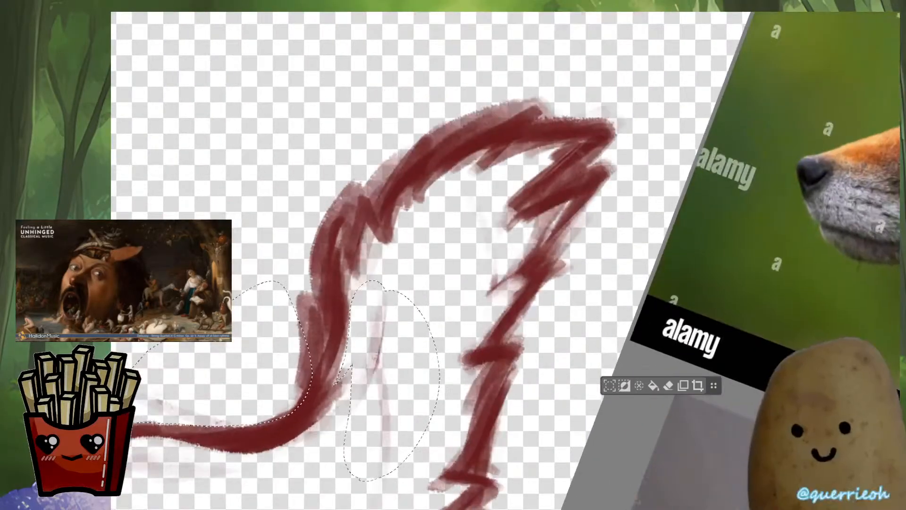
scroll(504, 261, "up", 3)
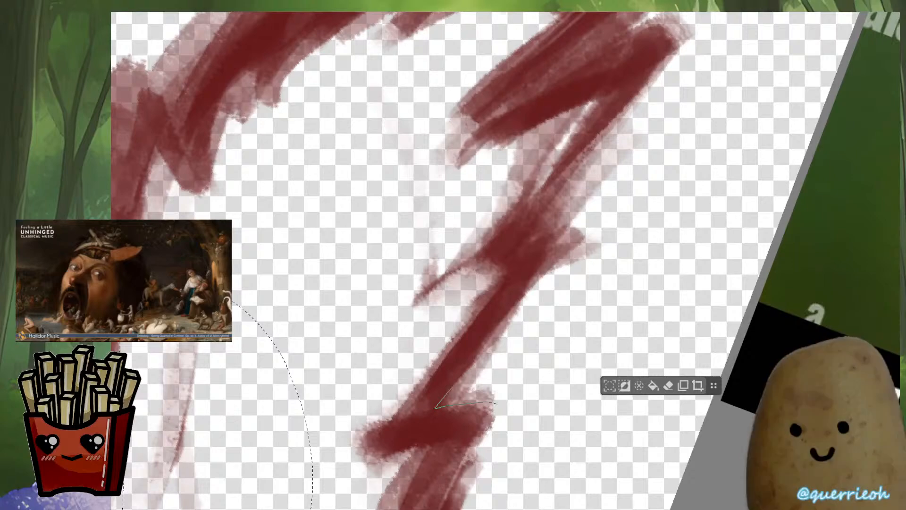
left_click_drag(599, 249, 497, 404)
scroll(505, 261, "up", 3)
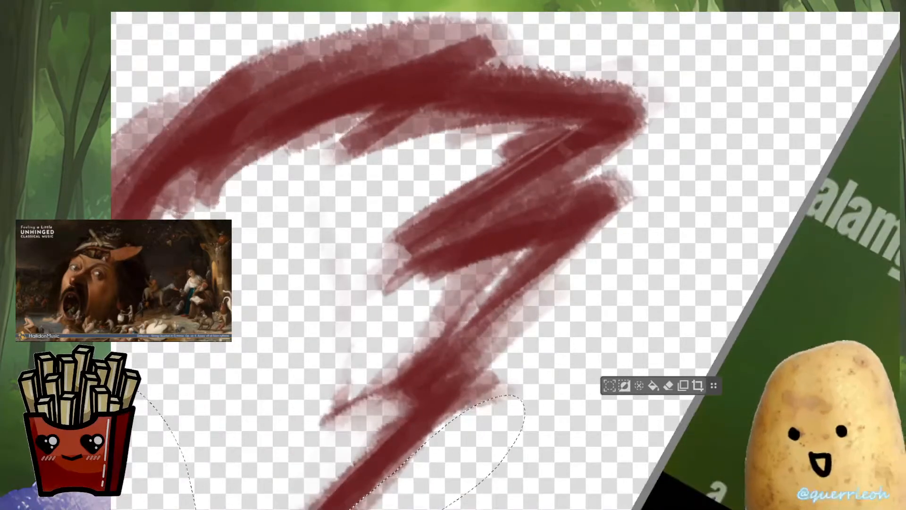
left_click_drag(431, 449, 511, 381)
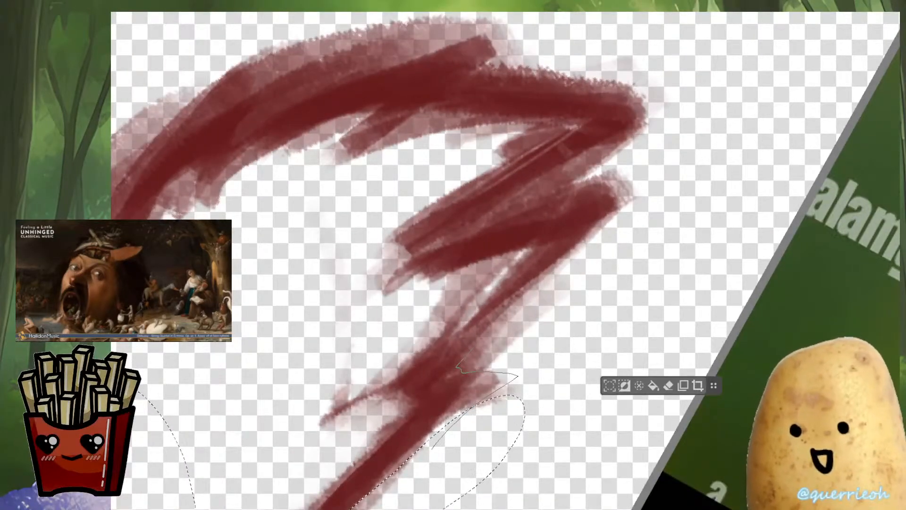
left_click_drag(472, 349, 459, 368)
left_click_drag(458, 368, 410, 482)
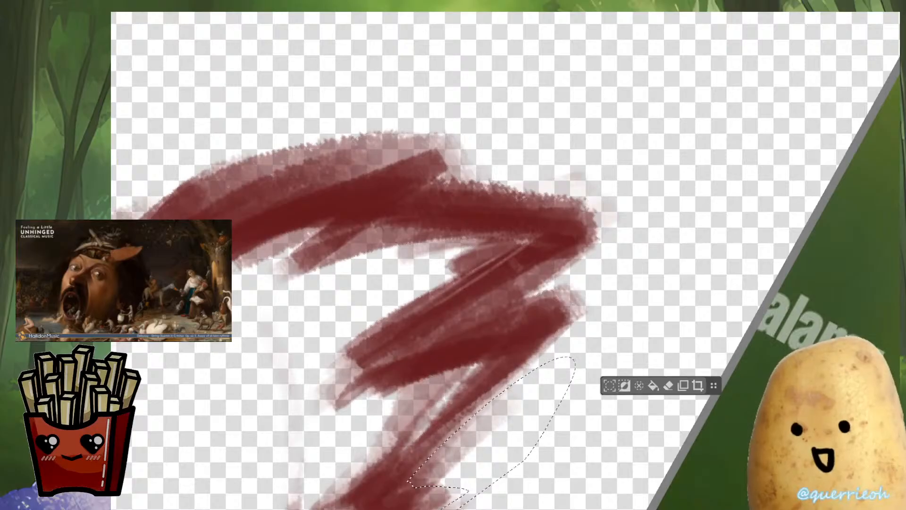
Extend the freehand selection into the notches on the inner side of the red tail's back line beneath the tip
left_click_drag(486, 386, 564, 293)
left_click_drag(339, 447, 421, 398)
left_click_drag(516, 267, 344, 432)
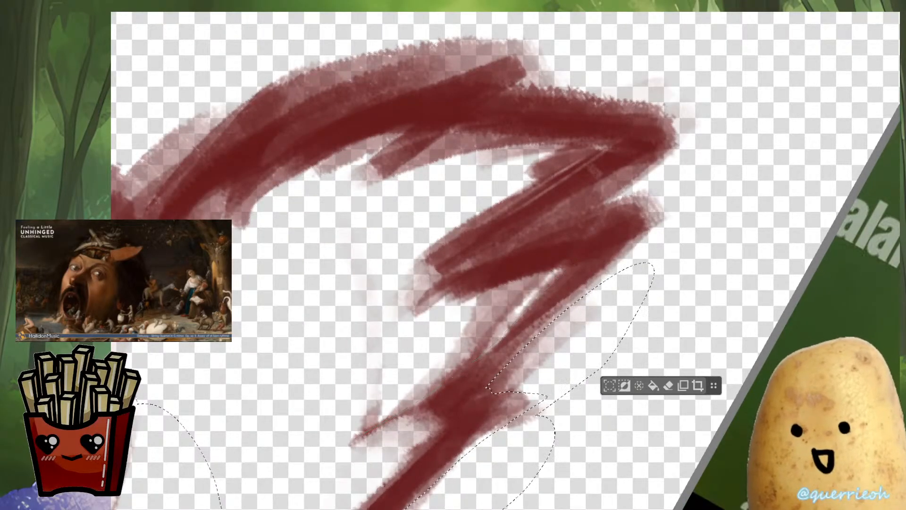
left_click_drag(472, 302, 462, 378)
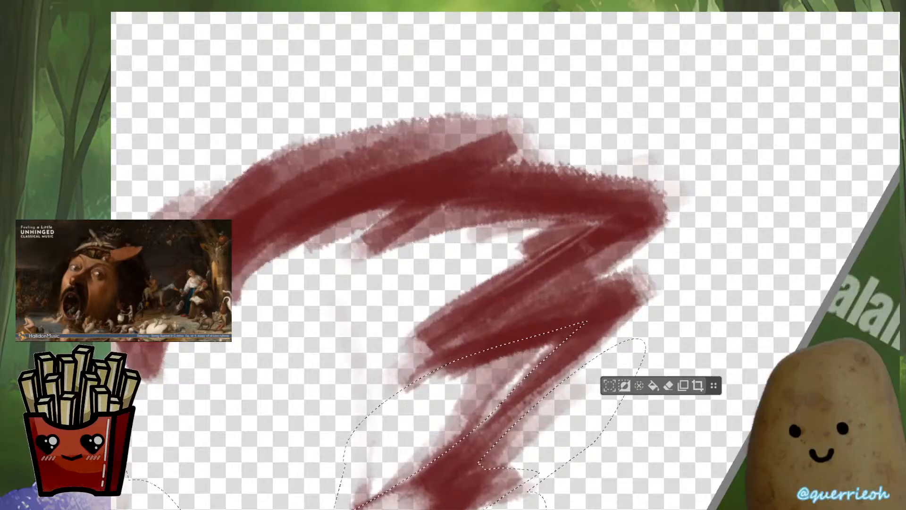
mouse_move(384, 391)
left_mouse_down()
mouse_move(517, 278)
mouse_move(611, 220)
mouse_move(498, 217)
mouse_move(270, 379)
left_mouse_up()
left_click_drag(424, 283, 520, 301)
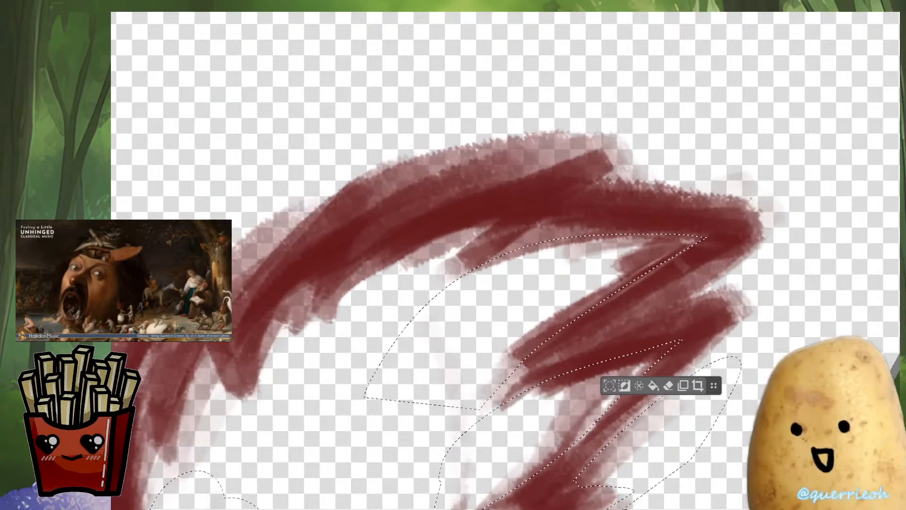
Continue the freehand selection along the inner edge of the tail's arched top, cutting pointed fur spikes into the line
mouse_move(465, 277)
left_mouse_down()
mouse_move(460, 257)
mouse_move(542, 197)
mouse_move(375, 260)
mouse_move(378, 367)
left_mouse_up()
left_click_drag(377, 330, 505, 314)
mouse_move(667, 180)
left_mouse_down()
mouse_move(690, 261)
mouse_move(675, 202)
mouse_move(633, 135)
mouse_move(683, 291)
mouse_move(710, 299)
mouse_move(768, 158)
mouse_move(780, 348)
mouse_move(819, 355)
left_mouse_up()
mouse_move(551, 312)
left_mouse_down()
mouse_move(618, 255)
mouse_move(576, 259)
mouse_move(495, 344)
mouse_move(627, 336)
left_mouse_up()
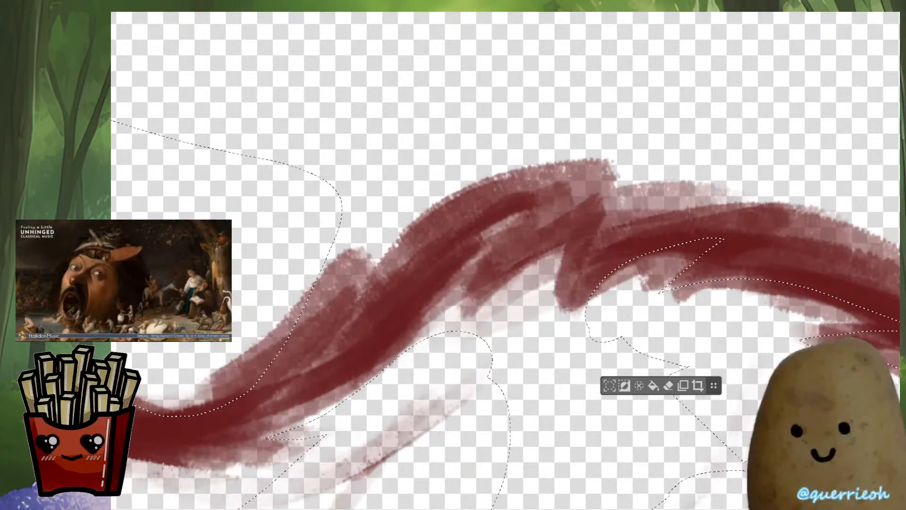
mouse_move(585, 302)
left_mouse_down()
mouse_move(556, 323)
mouse_move(577, 236)
mouse_move(467, 325)
mouse_move(585, 306)
left_mouse_up()
mouse_move(519, 330)
left_mouse_down()
mouse_move(611, 337)
mouse_move(596, 355)
left_mouse_up()
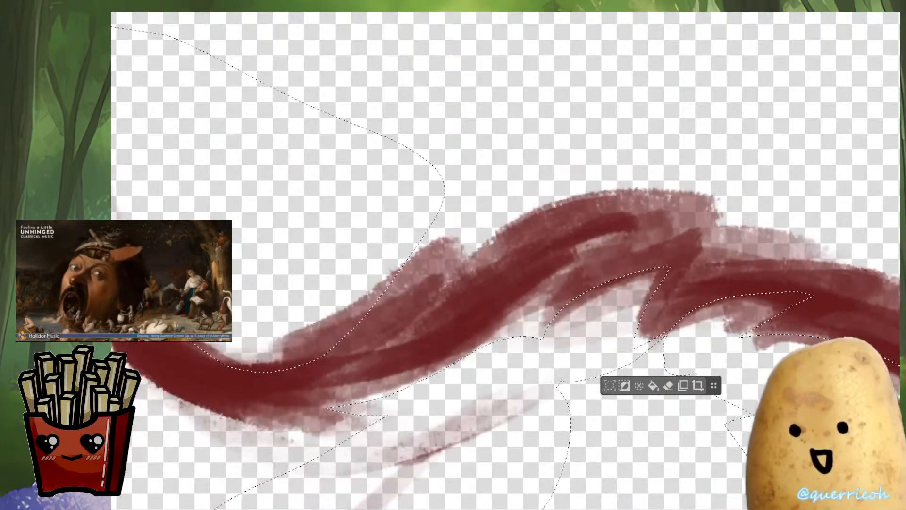
Extend the freehand selection down the inner edge of the back line and around its middle spike
scroll(505, 261, "up", 1)
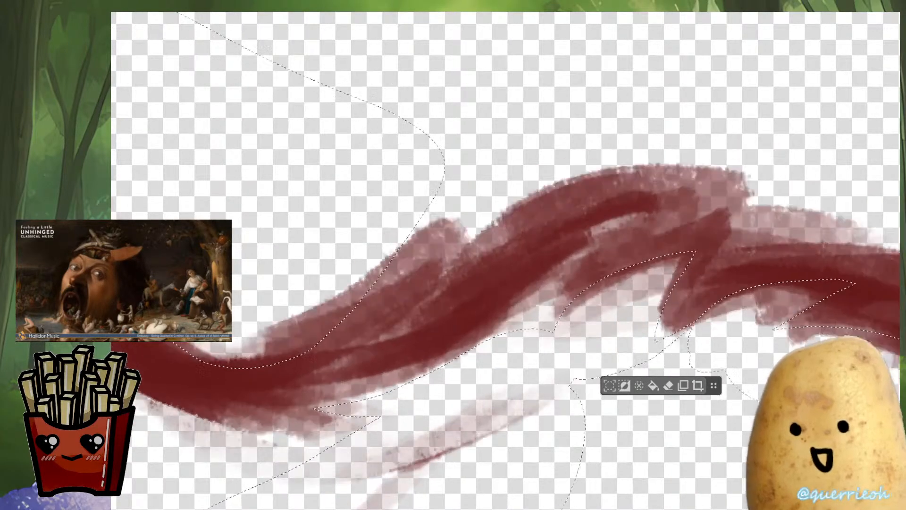
scroll(504, 261, "down", 3)
mouse_move(505, 261)
left_mouse_down()
mouse_move(401, 167)
mouse_move(411, 100)
mouse_move(455, 42)
mouse_move(356, 110)
left_mouse_up()
scroll(531, 287, "up", 3)
left_click_drag(505, 261, 418, 330)
mouse_move(569, 182)
left_mouse_down()
mouse_move(542, 199)
mouse_move(636, 172)
mouse_move(524, 280)
mouse_move(549, 134)
left_mouse_up()
mouse_move(514, 225)
left_mouse_down()
mouse_move(454, 244)
mouse_move(490, 181)
mouse_move(460, 269)
mouse_move(365, 219)
mouse_move(388, 209)
left_mouse_up()
key("minus")
scroll(516, 273, "up", 3)
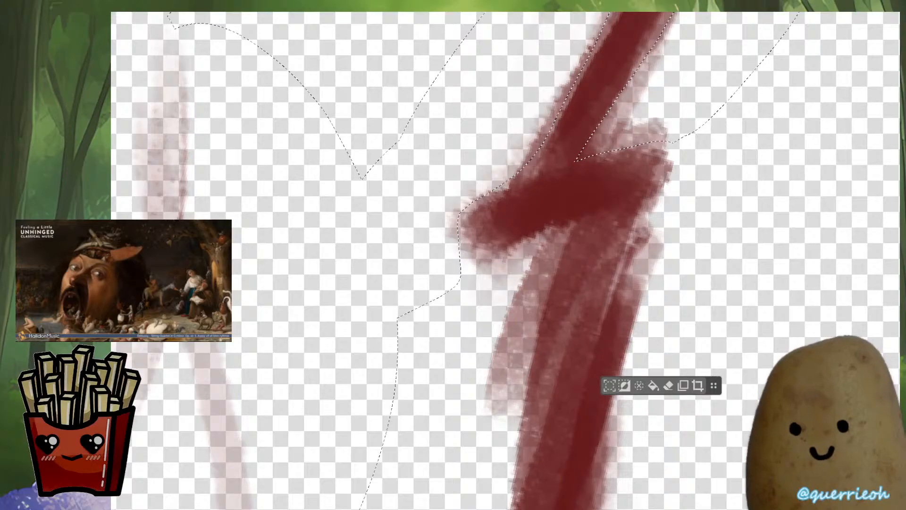
mouse_move(454, 272)
left_mouse_down()
mouse_move(506, 222)
mouse_move(486, 259)
mouse_move(571, 224)
left_mouse_up()
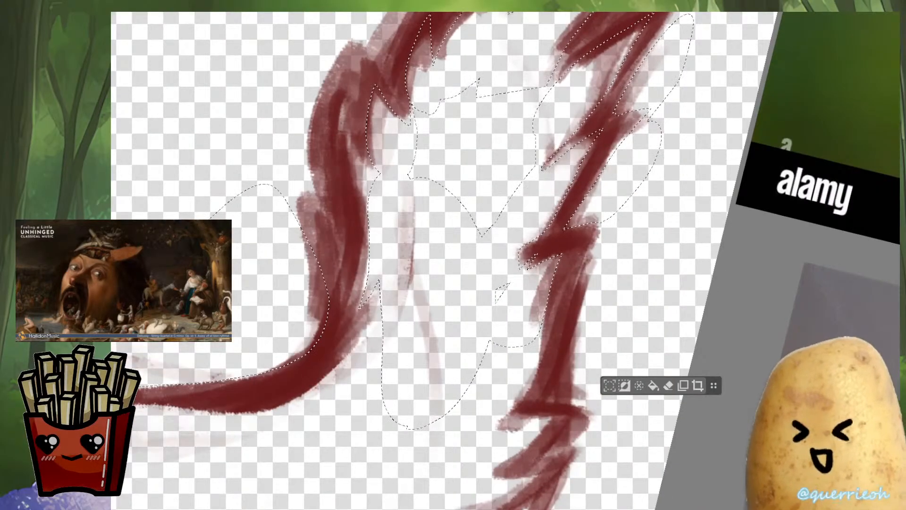
Carry the freehand selection along the back line's inner edge from the middle spike to the lower barb
key("asciicircum")
scroll(517, 424, "up", 3)
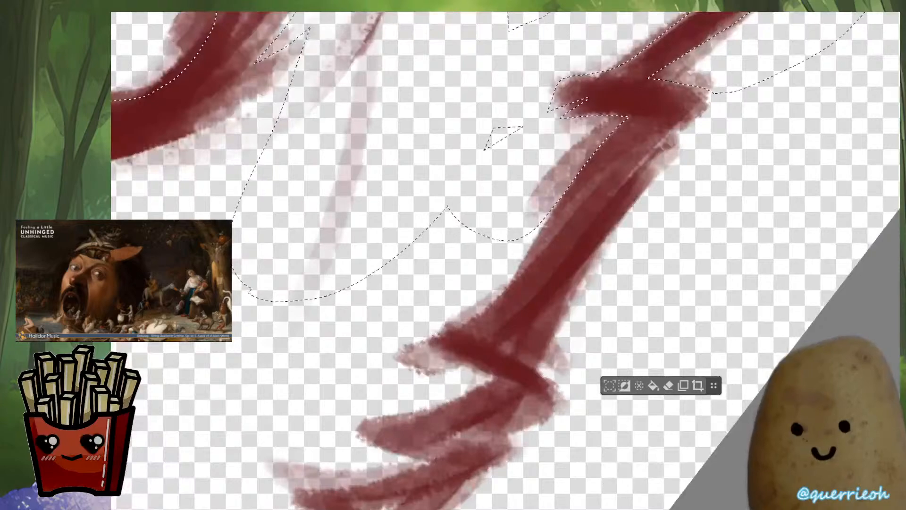
mouse_move(447, 331)
left_mouse_down()
mouse_move(378, 336)
mouse_move(390, 182)
left_mouse_up()
key("minus")
key("minus")
scroll(505, 260, "down", 2)
scroll(505, 261, "up", 3)
mouse_move(503, 165)
left_mouse_down()
mouse_move(486, 207)
mouse_move(501, 220)
left_mouse_up()
Select around the lower fur barbs on the inner side of the back line, carving sharp notches between them
scroll(512, 225, "down", 4)
scroll(439, 331, "up", 2)
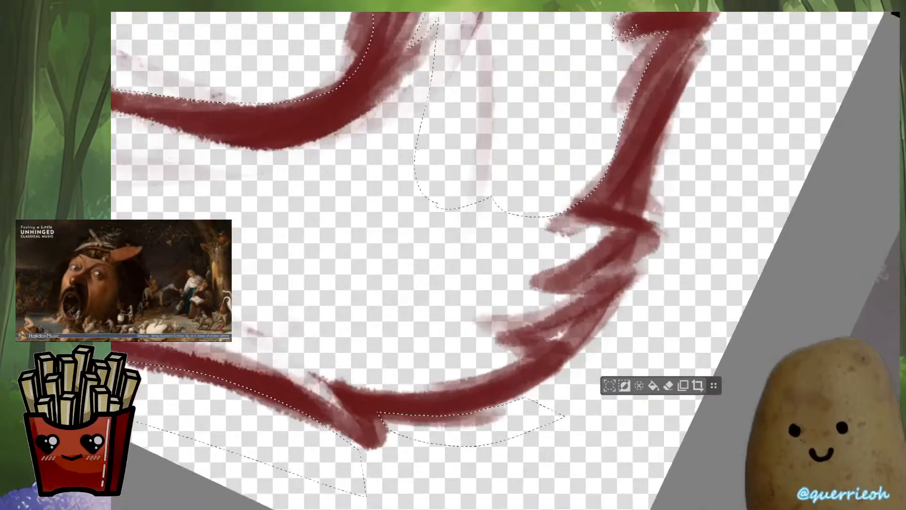
key("minus")
key("minus")
key("minus")
key("minus")
scroll(506, 260, "up", 2)
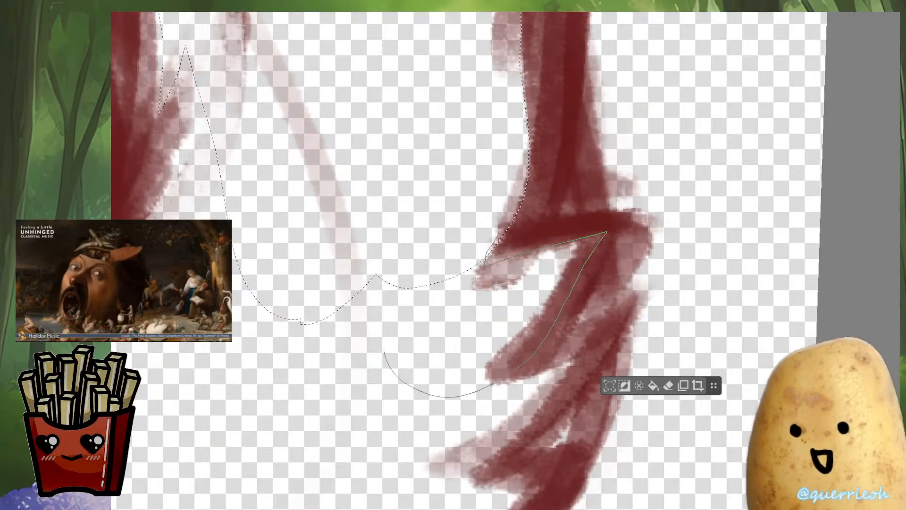
scroll(518, 238, "down", 4)
scroll(513, 313, "up", 3)
mouse_move(506, 240)
left_mouse_down()
mouse_move(590, 204)
mouse_move(557, 253)
mouse_move(441, 321)
mouse_move(419, 267)
left_mouse_up()
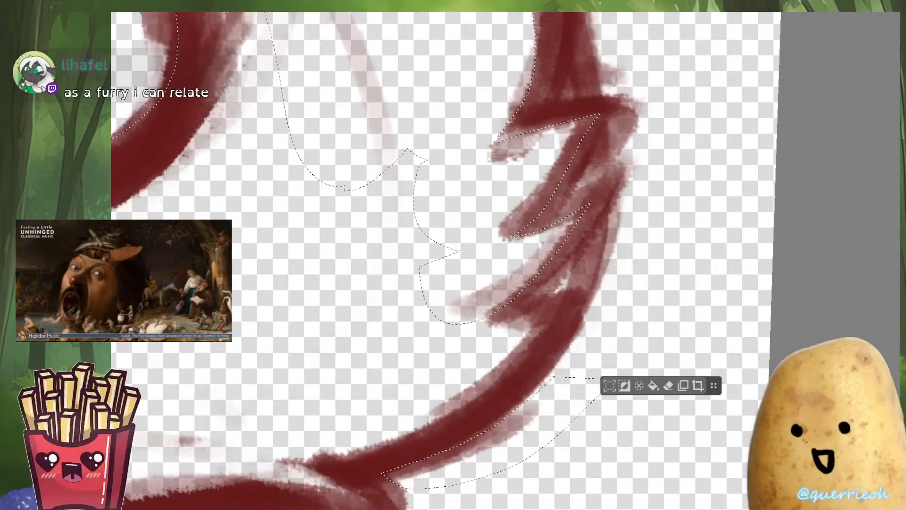
Extend the freehand selection under the lowest barb and along the inner edge of the back line's bottom curve
scroll(625, 203, "down", 1)
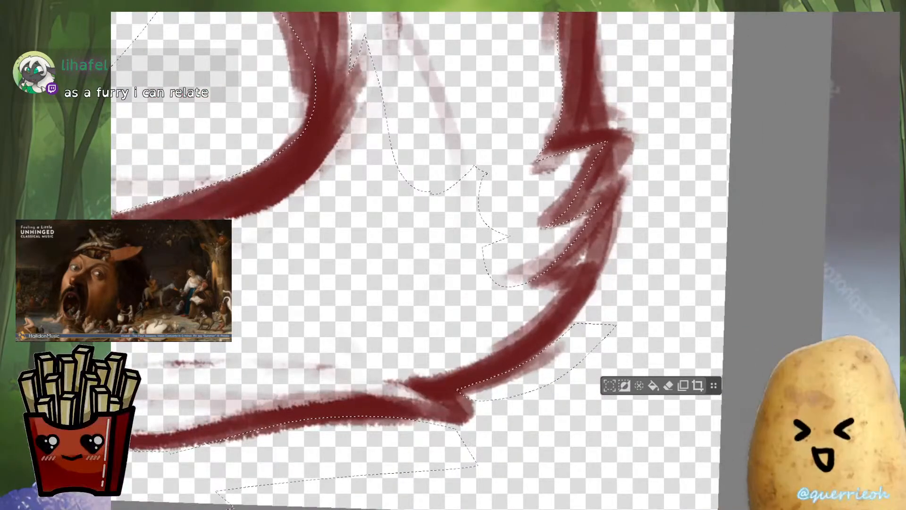
scroll(553, 281, "up", 1)
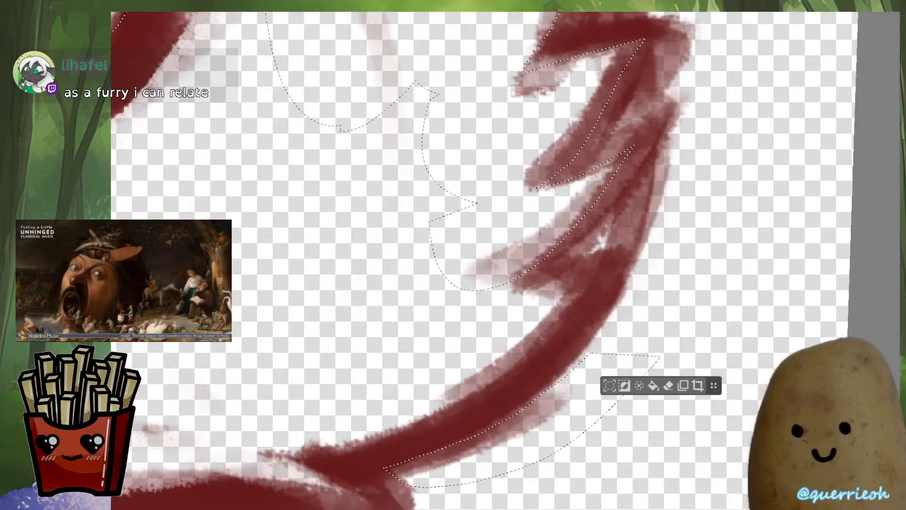
mouse_move(517, 275)
left_mouse_down()
mouse_move(583, 284)
mouse_move(536, 339)
mouse_move(278, 378)
mouse_move(467, 243)
mouse_move(569, 287)
left_mouse_up()
scroll(498, 260, "down", 3)
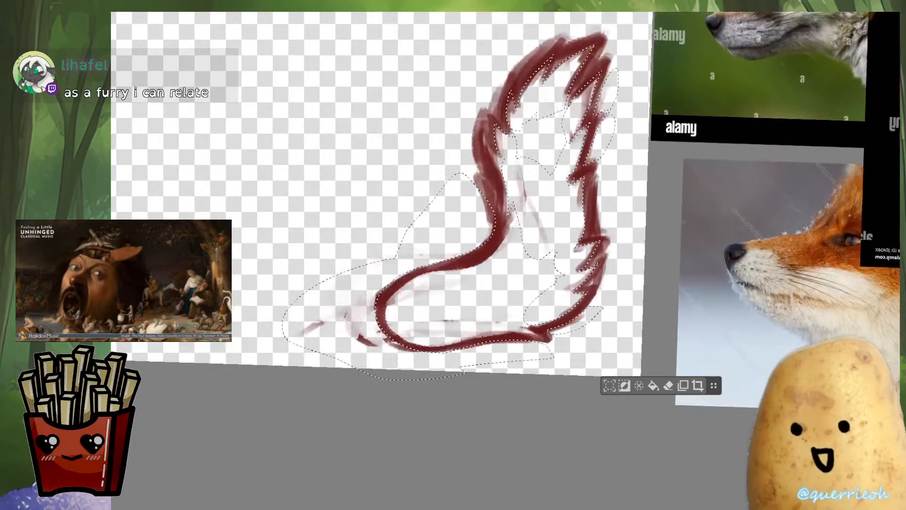
Add the fringe along the front line's inner lower curve to the freehand selection, reaching the tail's rounded base
scroll(484, 274, "up", 3)
mouse_move(578, 68)
left_mouse_down()
mouse_move(550, 93)
mouse_move(549, 102)
mouse_move(572, 104)
left_mouse_up()
left_click_drag(555, 136, 510, 189)
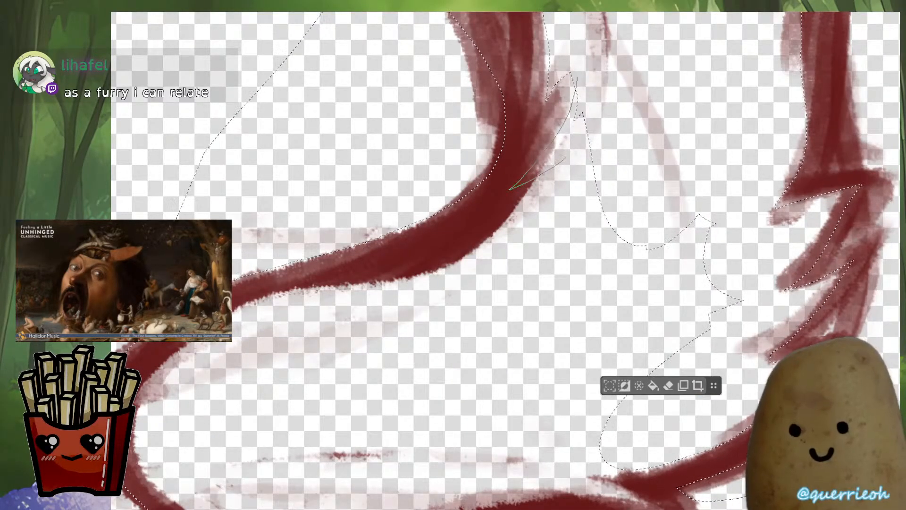
mouse_move(556, 154)
left_mouse_down()
mouse_move(514, 214)
mouse_move(444, 265)
mouse_move(236, 306)
mouse_move(170, 354)
mouse_move(225, 468)
mouse_move(629, 272)
mouse_move(661, 178)
left_mouse_up()
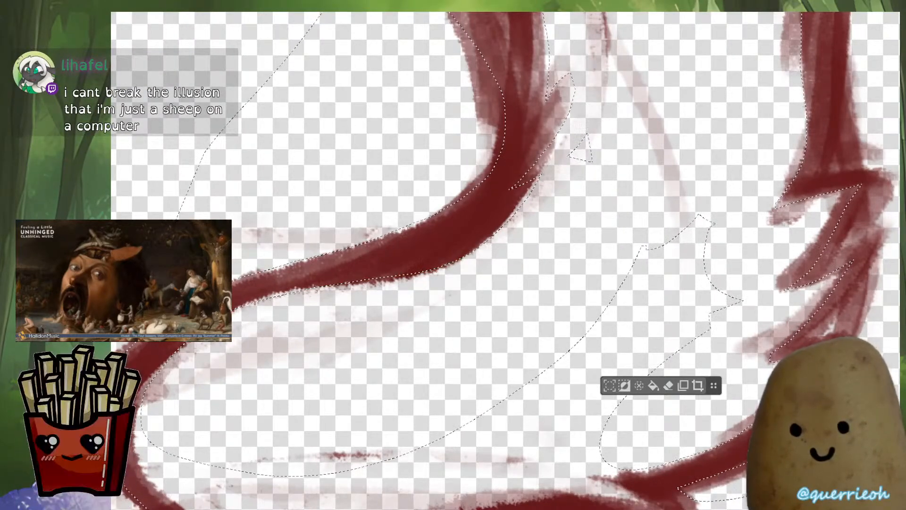
left_click_drag(392, 321, 617, 199)
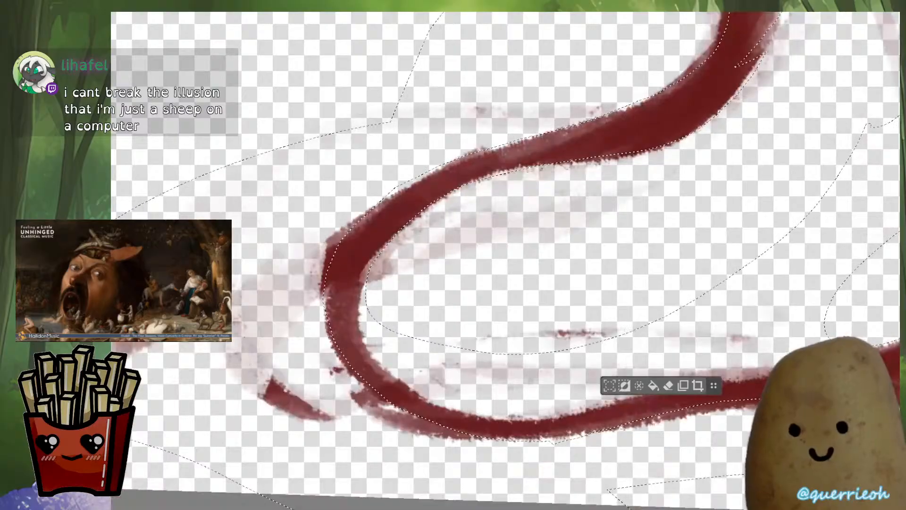
Extend the selection along the inside of the tail's rounded base and underside, mirroring the canvas to reach the remaining fringe
mouse_move(701, 130)
left_mouse_down()
mouse_move(557, 159)
mouse_move(444, 195)
mouse_move(361, 287)
mouse_move(388, 362)
mouse_move(493, 354)
mouse_move(421, 331)
left_mouse_up()
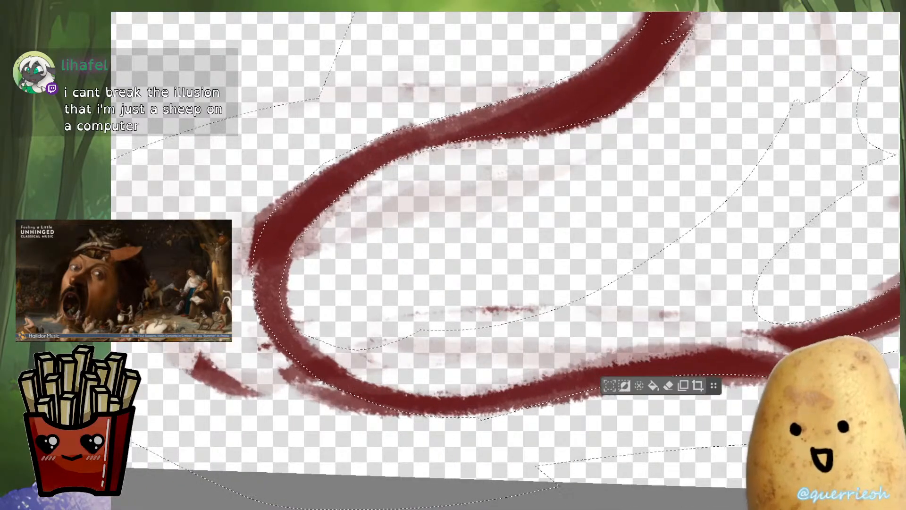
mouse_move(302, 333)
left_mouse_down()
mouse_move(444, 385)
mouse_move(573, 301)
left_mouse_up()
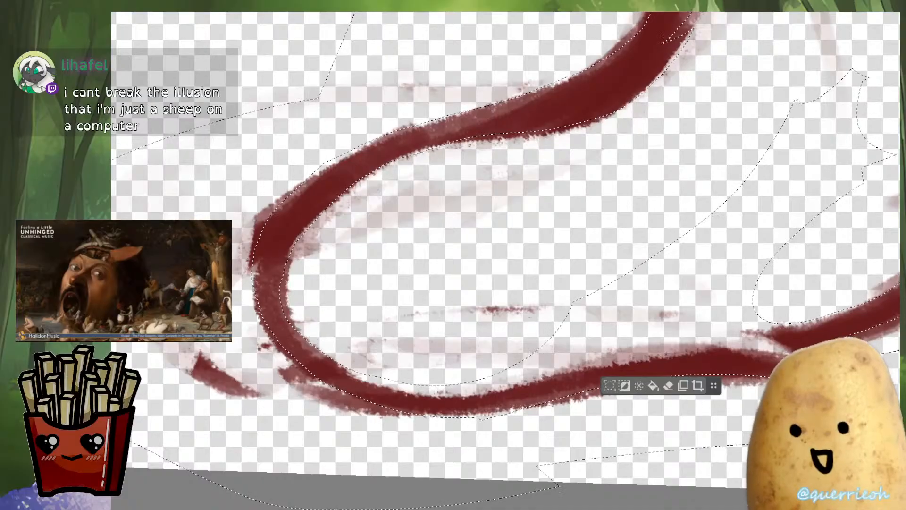
mouse_move(319, 358)
left_mouse_down()
mouse_move(340, 372)
mouse_move(304, 309)
left_mouse_up()
key("m")
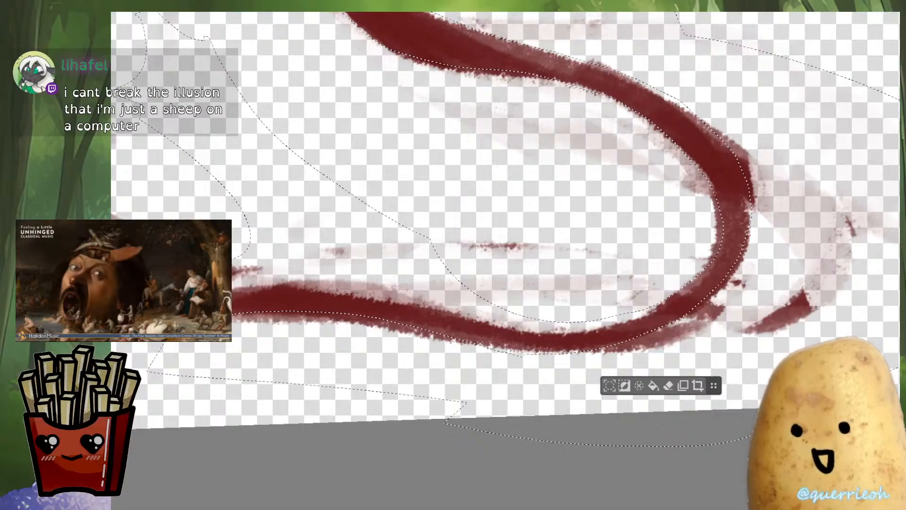
mouse_move(599, 323)
left_mouse_down()
mouse_move(509, 323)
mouse_move(415, 281)
mouse_move(425, 175)
mouse_move(449, 168)
left_mouse_up()
left_click_drag(493, 245, 712, 106)
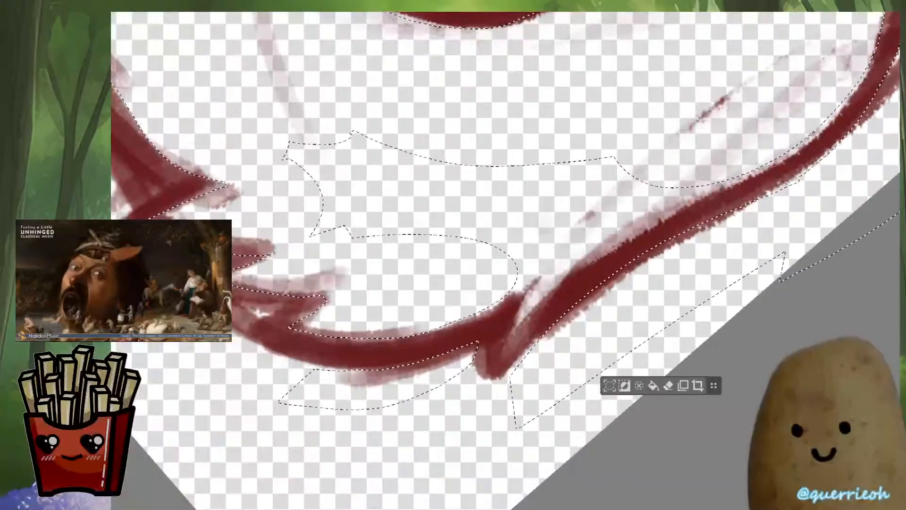
mouse_move(493, 305)
left_mouse_down()
mouse_move(533, 283)
mouse_move(509, 327)
mouse_move(580, 262)
mouse_move(677, 210)
mouse_move(684, 77)
mouse_move(292, 132)
mouse_move(321, 236)
mouse_move(393, 263)
left_mouse_up()
Delete the selected fringe and stray strokes in and around the red tail outline, and clear the selection
scroll(627, 202, "down", 5)
left_click_drag(698, 152, 717, 354)
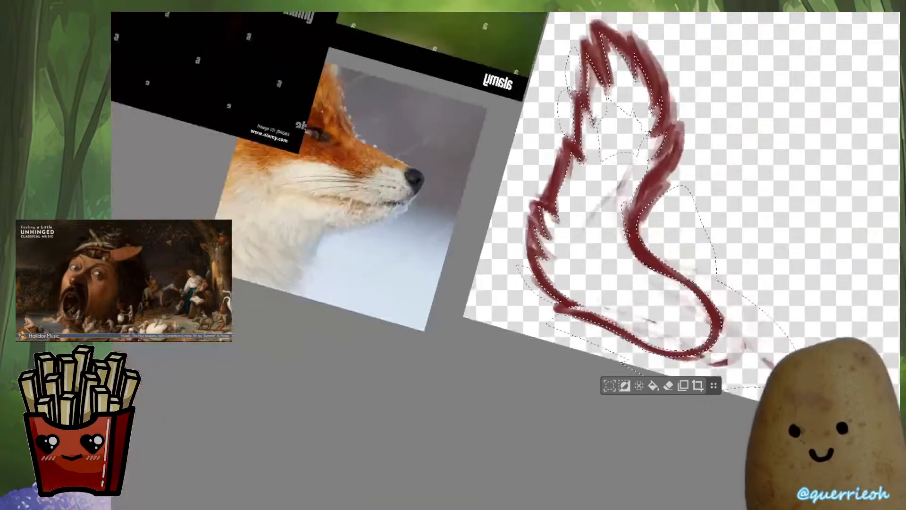
left_click_drag(637, 213, 519, 313)
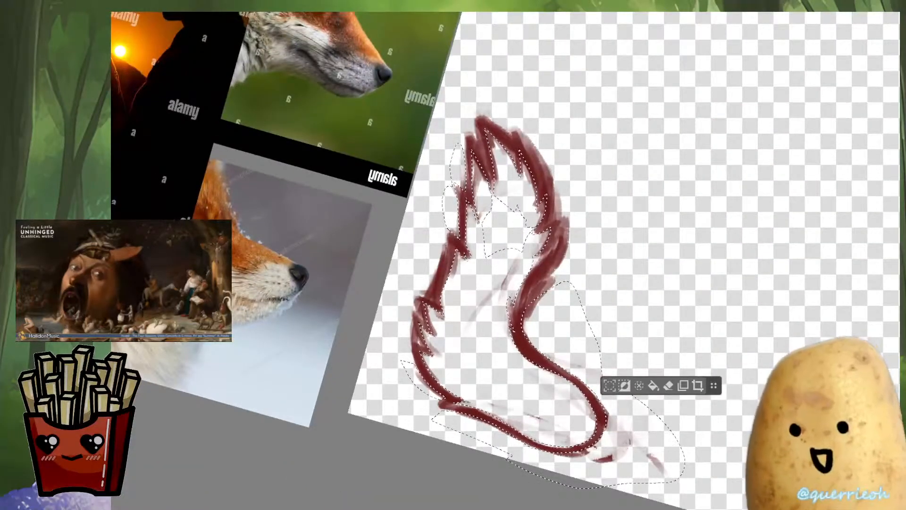
key("Delete")
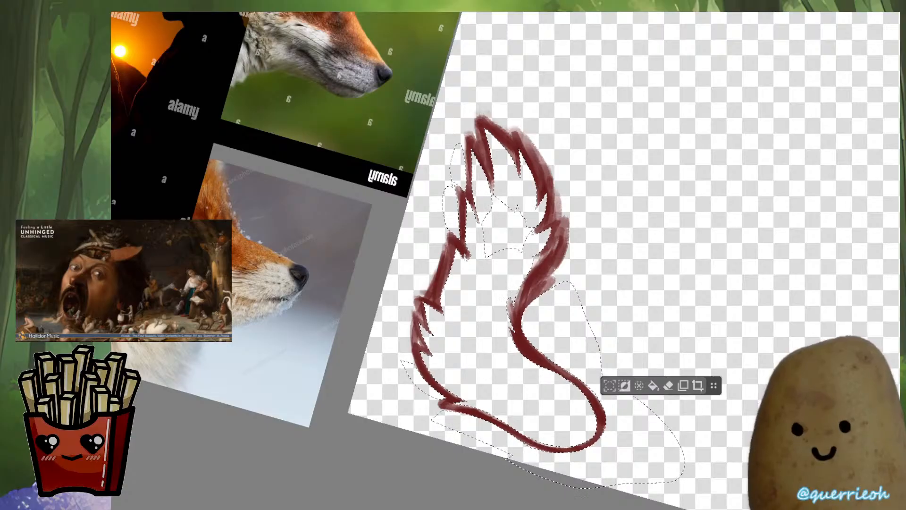
key("ctrl+d")
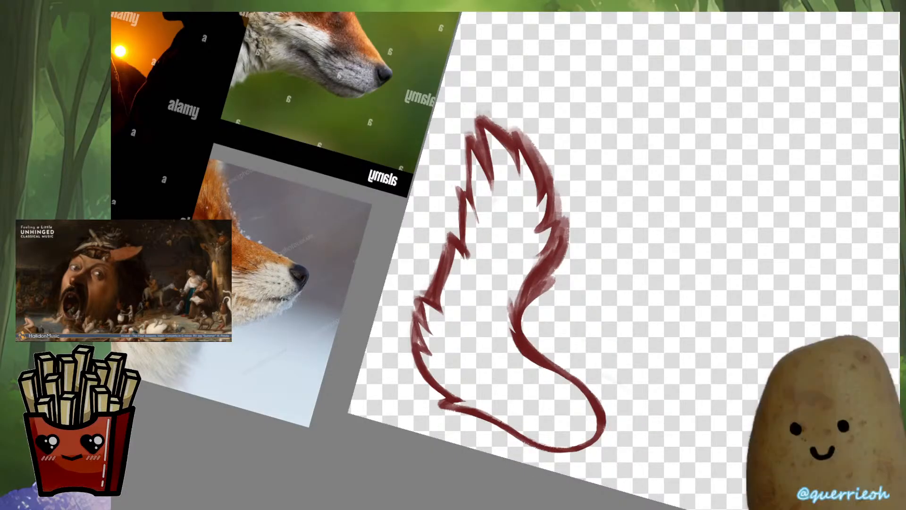
Restore the cleared selection and extend it over the pale outer fringe along the front line's upper curve
key("ctrl+z")
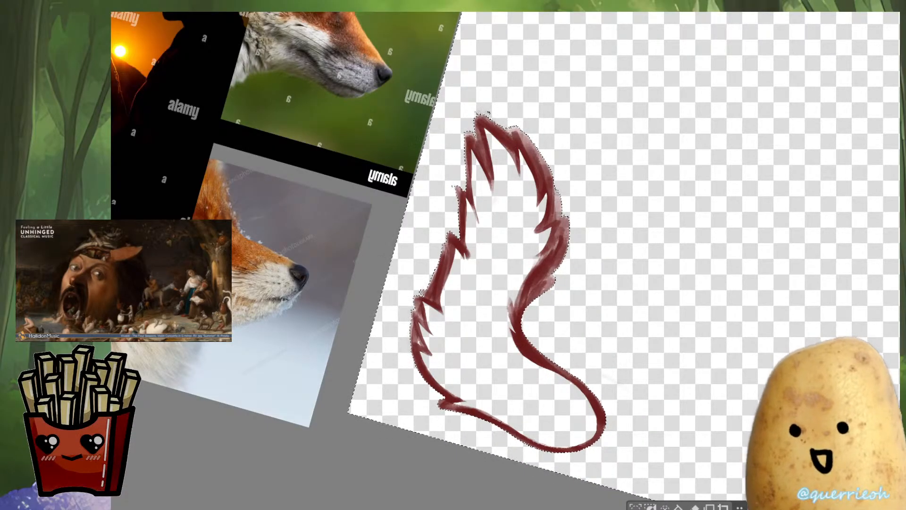
key("h")
key("asciicircum")
key("asciicircum")
key("asciicircum")
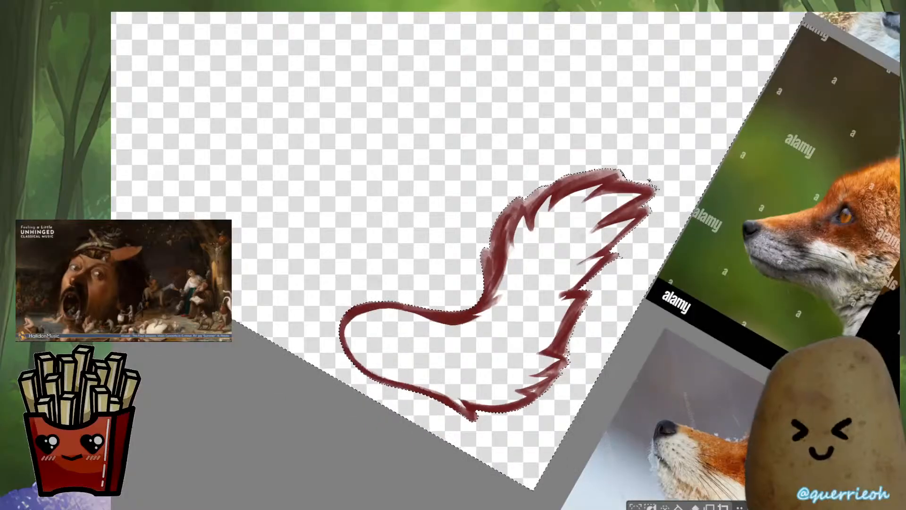
scroll(505, 259, "up", 5)
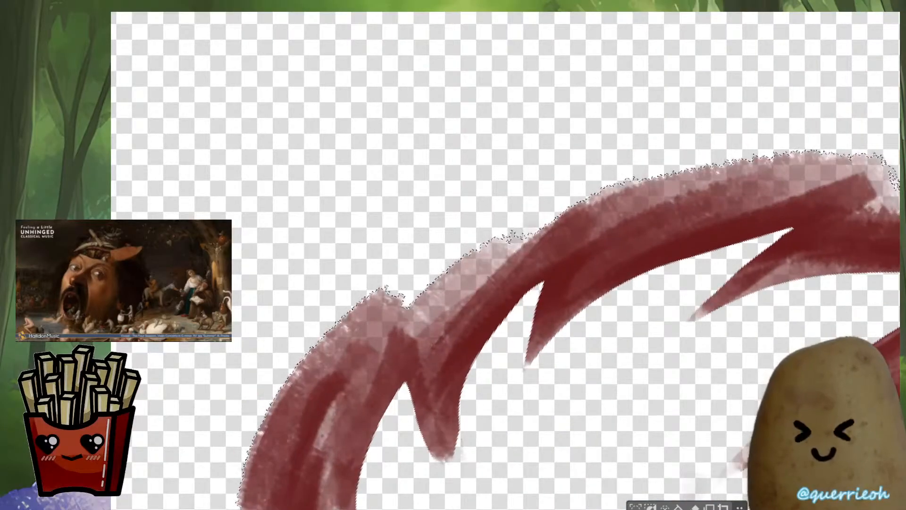
mouse_move(462, 307)
left_mouse_down()
mouse_move(539, 224)
mouse_move(471, 161)
left_mouse_up()
left_click_drag(505, 255, 329, 339)
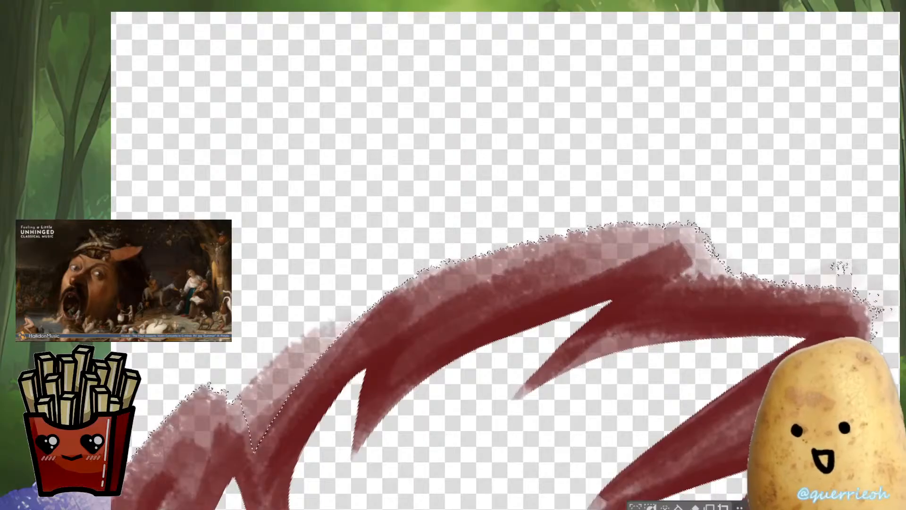
mouse_move(524, 258)
left_mouse_down()
mouse_move(405, 326)
mouse_move(433, 258)
mouse_move(619, 213)
mouse_move(457, 215)
left_mouse_up()
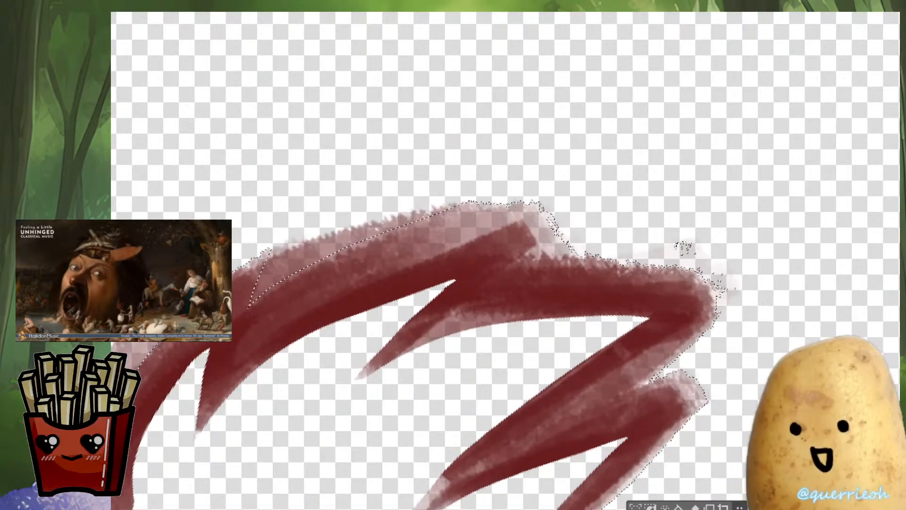
Extend the freehand selection over the fringe around the uppermost front tuft, cutting a pointed notch between it and the tail tip
key("minus")
key("minus")
mouse_move(404, 285)
left_mouse_down()
mouse_move(348, 293)
mouse_move(381, 322)
mouse_move(500, 256)
mouse_move(347, 293)
left_mouse_up()
key("minus")
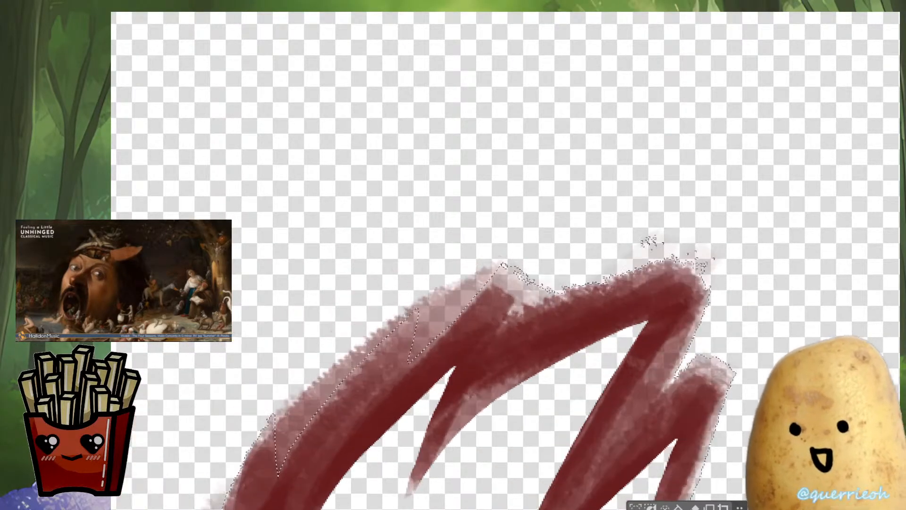
left_click_drag(501, 263, 418, 267)
left_click_drag(375, 319, 429, 286)
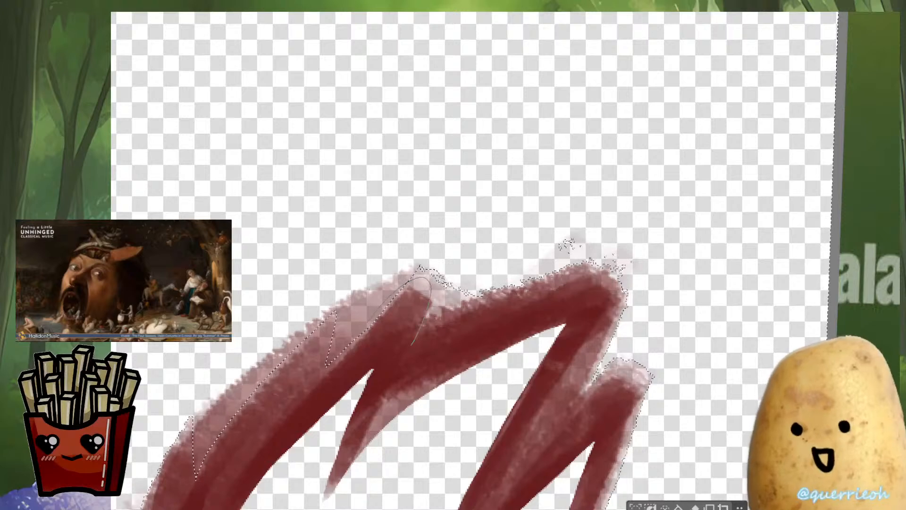
mouse_move(460, 311)
left_mouse_down()
mouse_move(602, 264)
mouse_move(415, 250)
left_mouse_up()
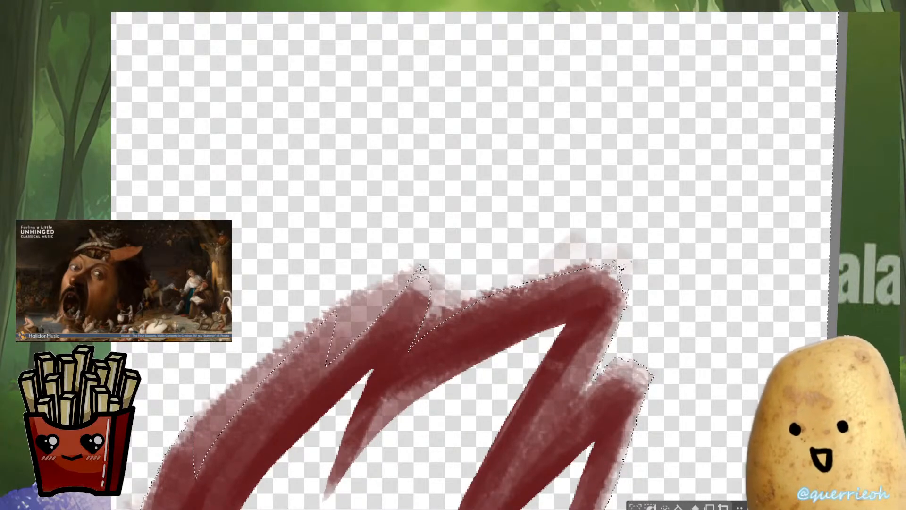
left_click_drag(410, 346, 427, 341)
Add the pale wedge beneath the tail tip and the fringe along the tip's upper edge to the selection
left_click_drag(618, 242, 535, 228)
mouse_move(530, 336)
left_mouse_down()
mouse_move(590, 283)
mouse_move(499, 320)
mouse_move(428, 369)
left_mouse_up()
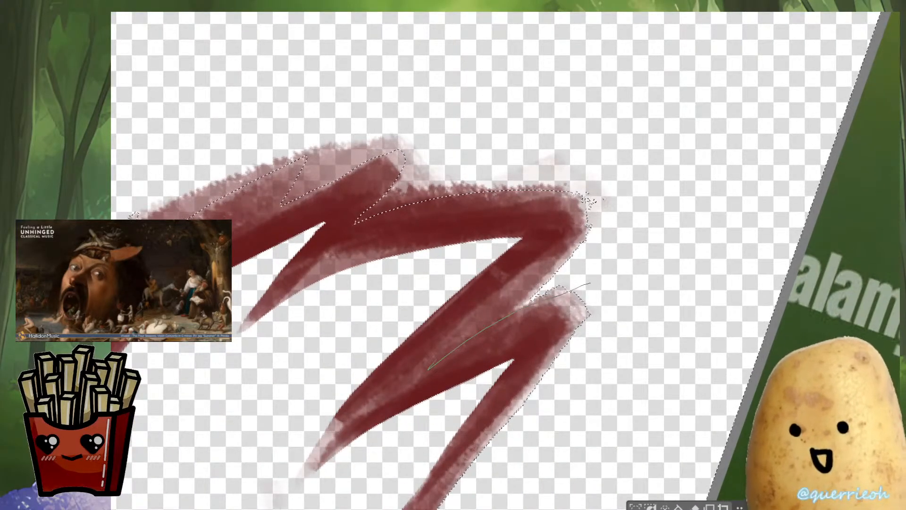
mouse_move(547, 248)
left_mouse_down()
mouse_move(632, 213)
mouse_move(595, 241)
left_mouse_up()
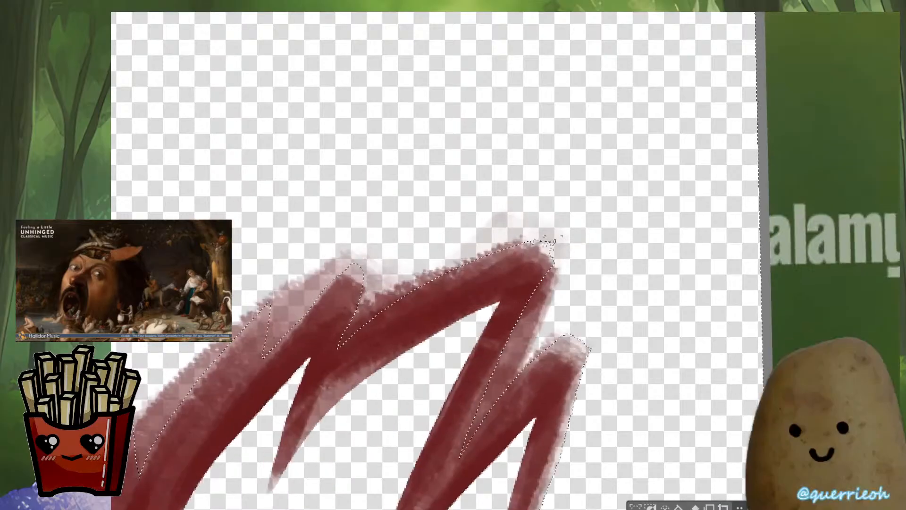
mouse_move(339, 346)
left_mouse_down()
mouse_move(580, 222)
mouse_move(550, 250)
left_mouse_up()
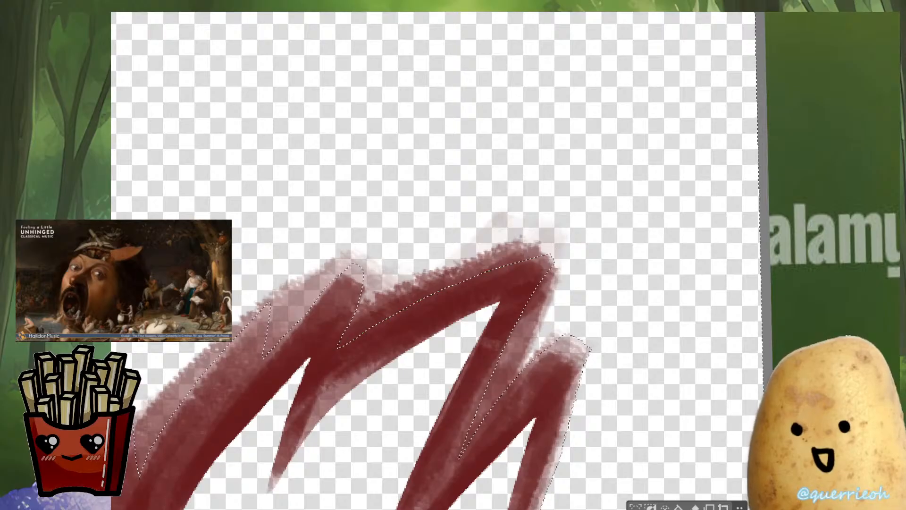
Trace the barb below the tail tip with the freehand selection, adding the fringe on its upper and outer edges
left_click_drag(309, 357, 285, 257)
left_click_drag(481, 283, 506, 213)
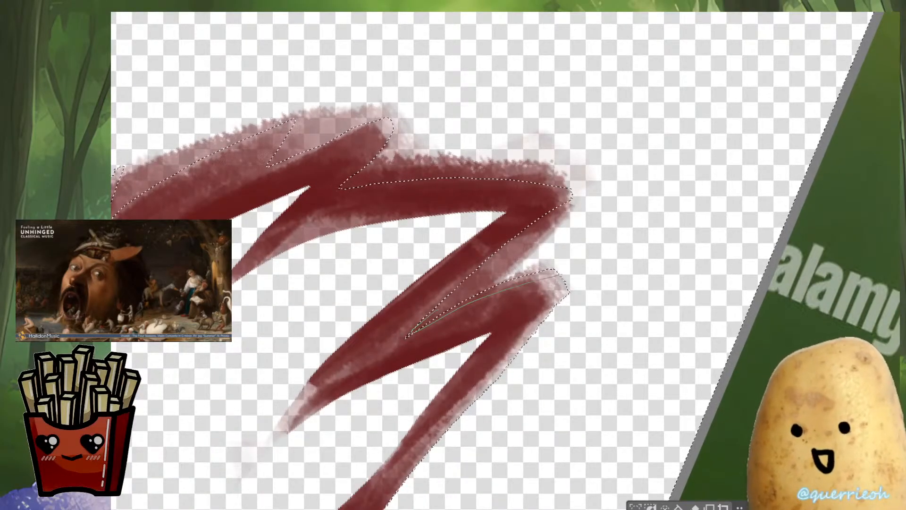
mouse_move(450, 300)
left_mouse_down()
mouse_move(415, 331)
mouse_move(529, 281)
mouse_move(555, 257)
mouse_move(449, 300)
mouse_move(475, 229)
mouse_move(546, 196)
left_mouse_up()
left_click_drag(437, 404, 466, 417)
mouse_move(424, 380)
left_mouse_down()
mouse_move(375, 378)
mouse_move(443, 349)
mouse_move(590, 247)
mouse_move(699, 213)
mouse_move(644, 114)
mouse_move(651, 122)
left_mouse_up()
Add a pointed notch between the second and third barbs of the back line to the selection
left_click_drag(551, 422, 557, 320)
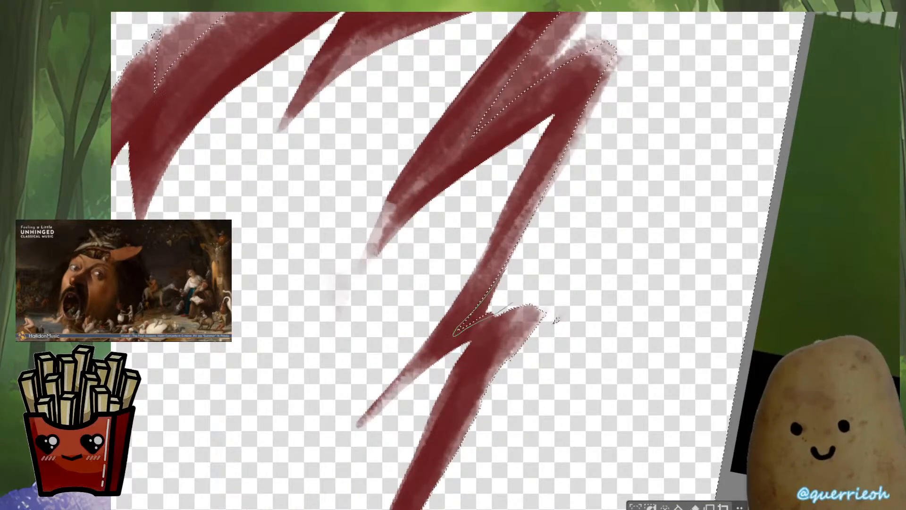
left_click_drag(454, 334, 558, 302)
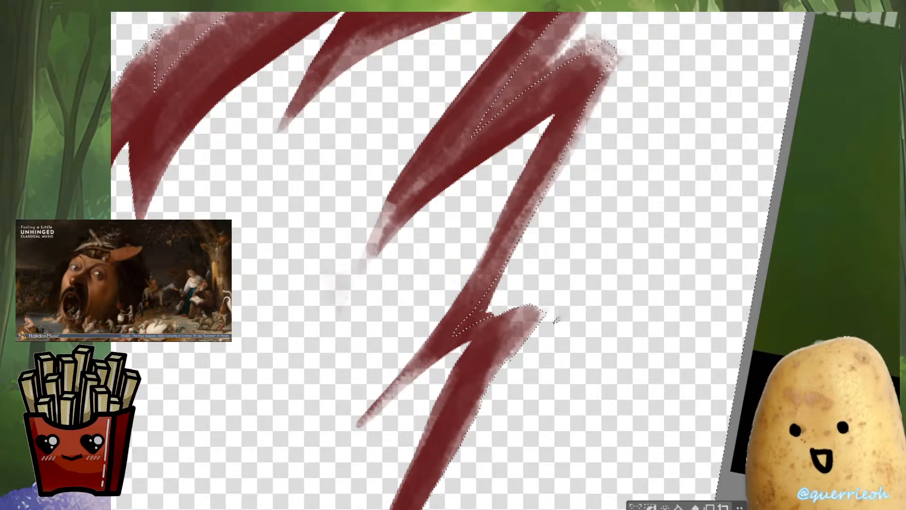
left_click_drag(557, 302, 454, 335)
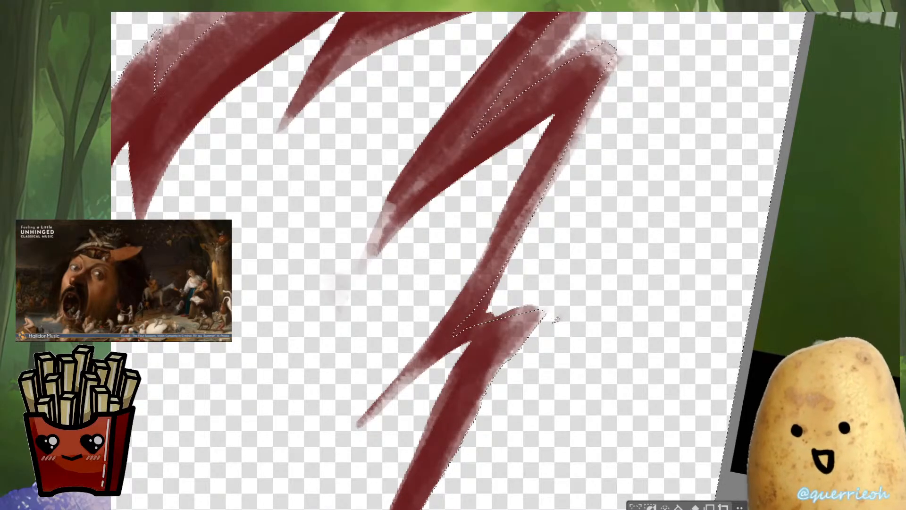
left_click_drag(550, 304, 485, 405)
Extend the selection along the outer underside of the third barb down to the notch above the next barb
scroll(561, 330, "down", 3)
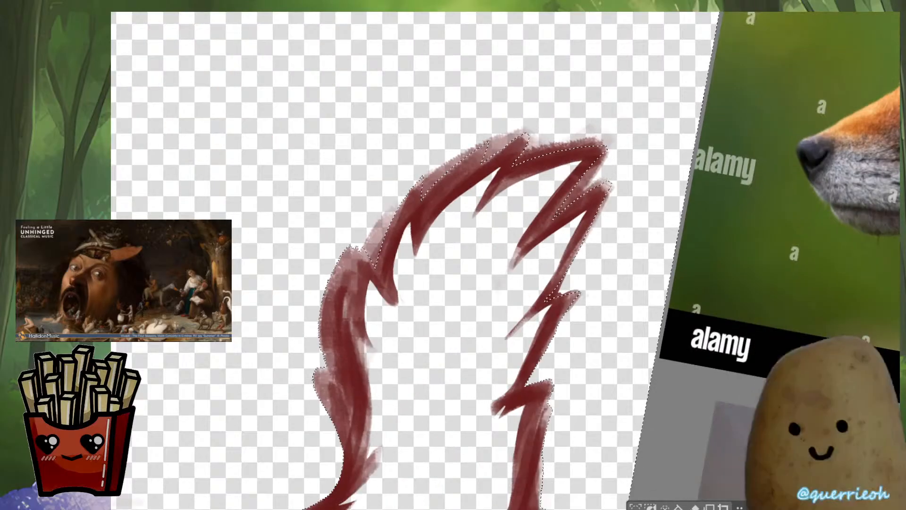
left_click_drag(561, 330, 496, 349)
scroll(495, 349, "up", 4)
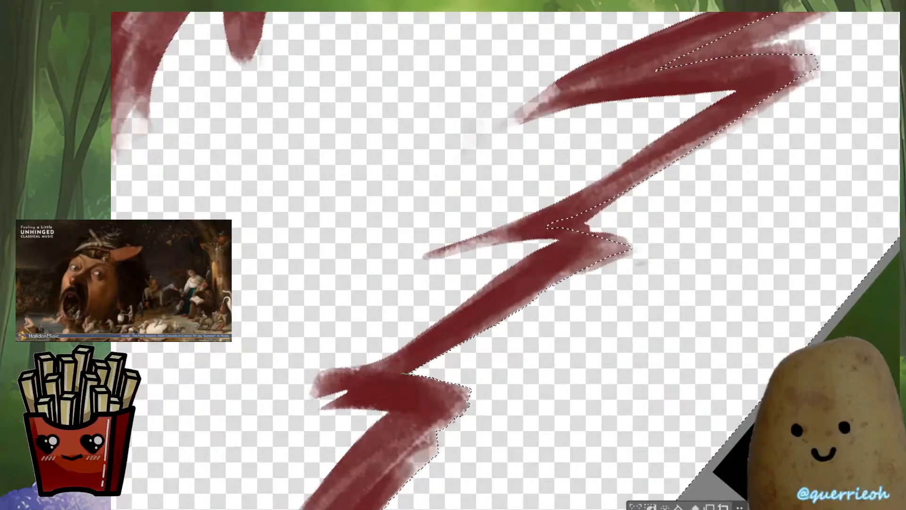
left_click_drag(439, 352, 549, 286)
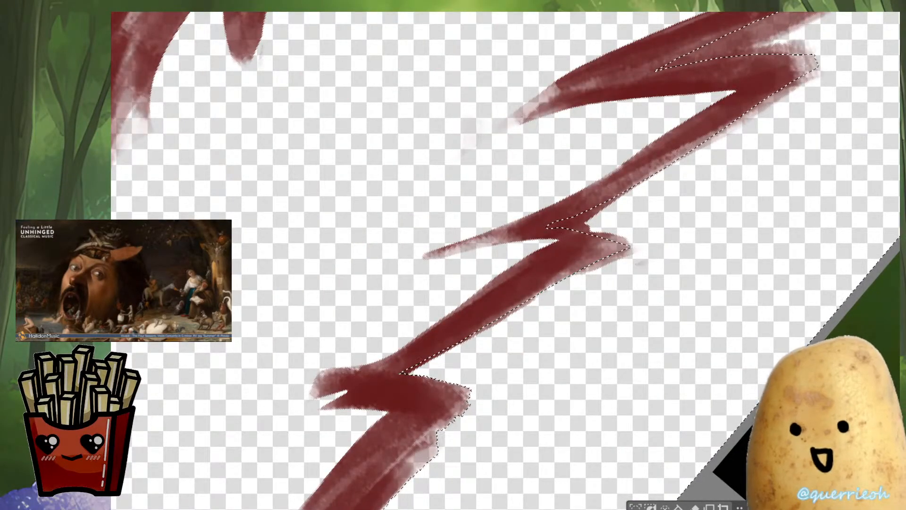
key("minus")
key("minus")
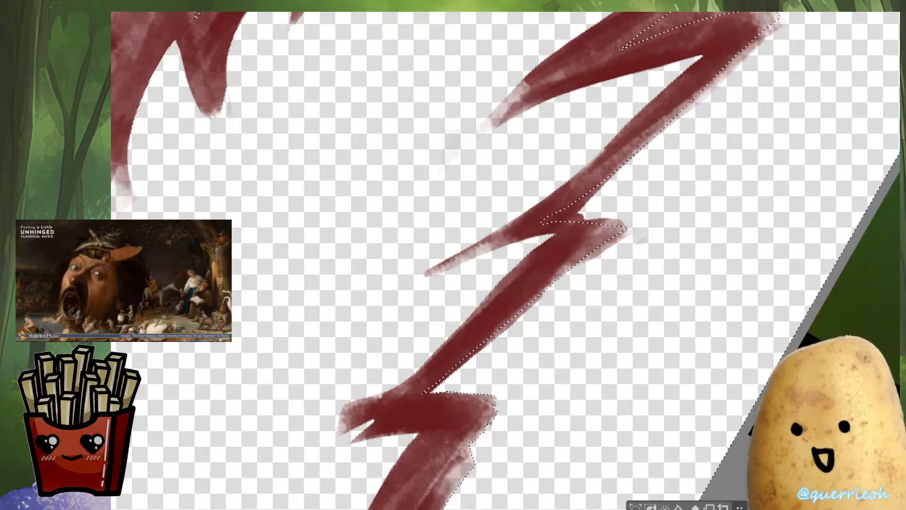
left_click_drag(425, 392, 486, 304)
Add the fringe beneath the fourth barb and along the outer edge of the broad back-line segment below it
key("minus")
key("minus")
key("minus")
key("minus")
key("minus")
key("minus")
key("minus")
scroll(613, 368, "up", 2)
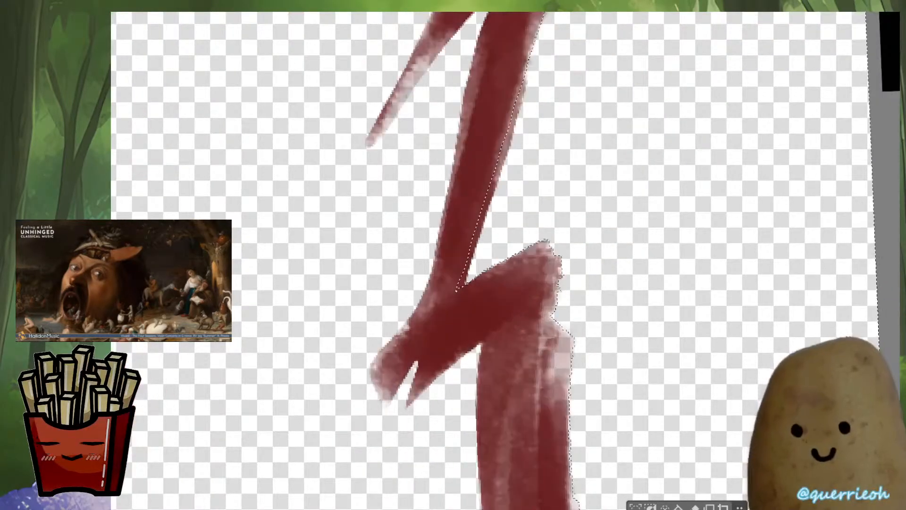
key("asciicircum")
key("asciicircum")
key("asciicircum")
key("asciicircum")
key("asciicircum")
key("asciicircum")
key("asciicircum")
key("asciicircum")
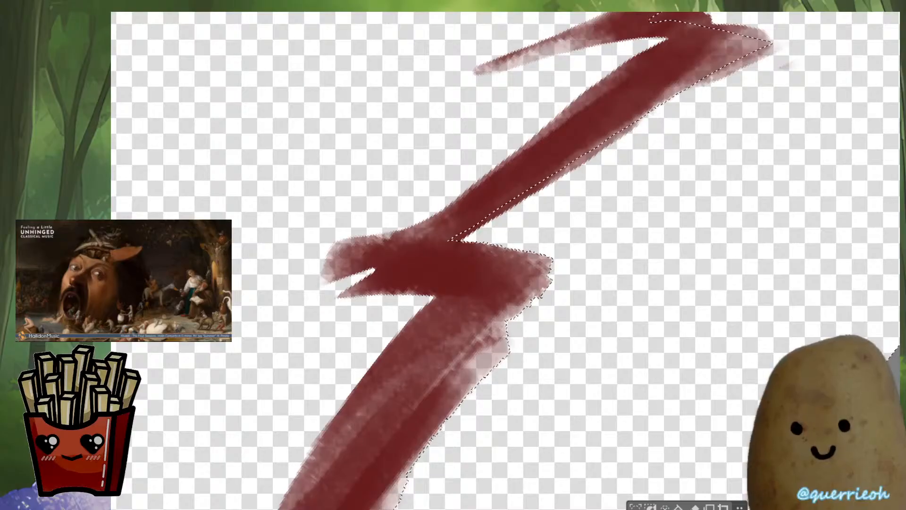
mouse_move(439, 367)
left_mouse_down()
mouse_move(550, 279)
mouse_move(517, 338)
left_mouse_up()
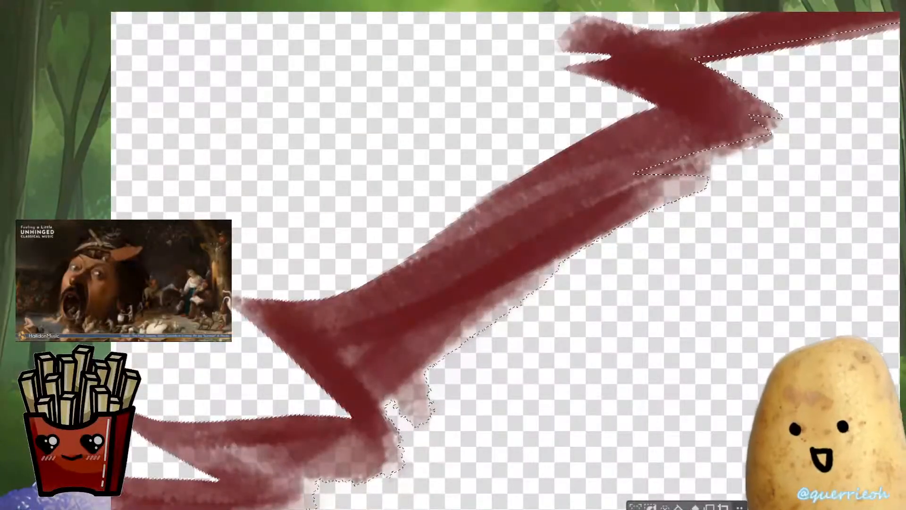
left_click_drag(715, 186, 568, 251)
mouse_move(486, 306)
left_mouse_down()
mouse_move(394, 388)
mouse_move(424, 444)
mouse_move(446, 425)
left_mouse_up()
Extend the selection into the wedge between the lower barbs and along the outer edge of the back line's bottom curve
scroll(565, 321, "down", 4)
left_click_drag(566, 321, 660, 221)
left_click_drag(899, 237, 804, 154)
scroll(602, 225, "up", 4)
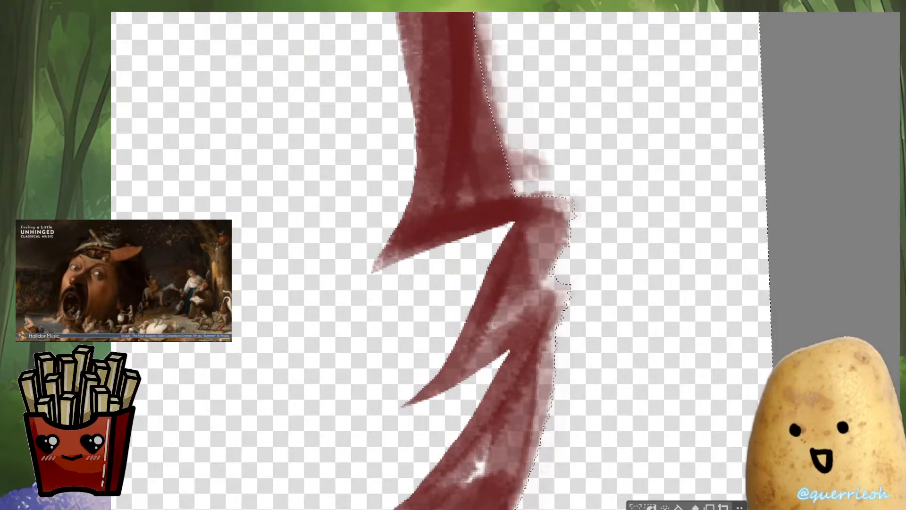
key("^")
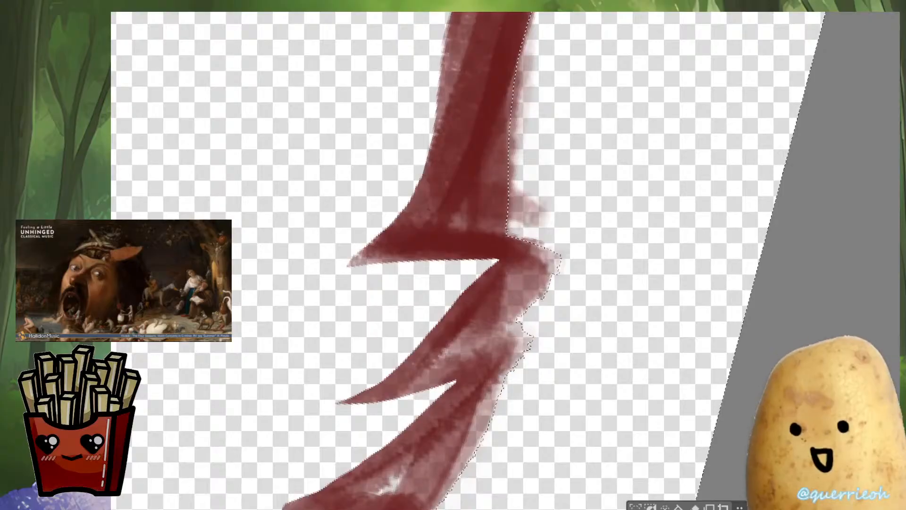
left_click_drag(564, 255, 484, 307)
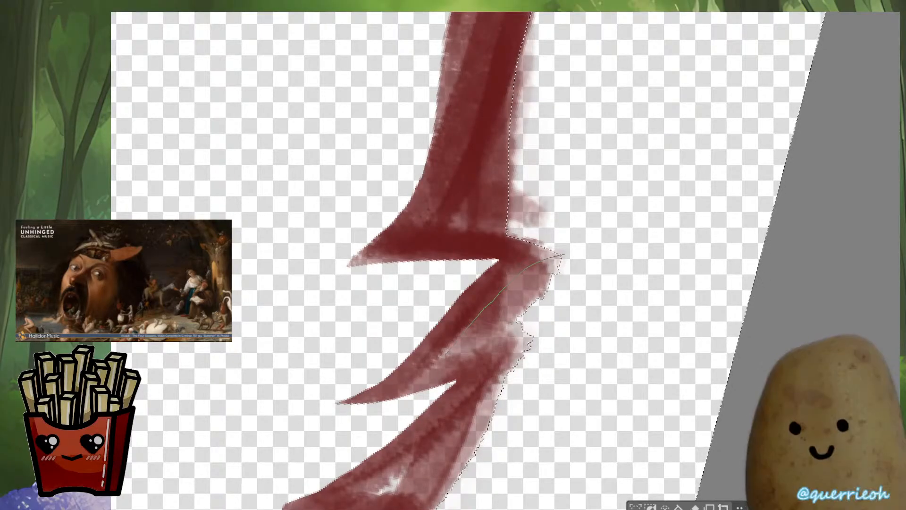
left_click_drag(557, 255, 583, 175)
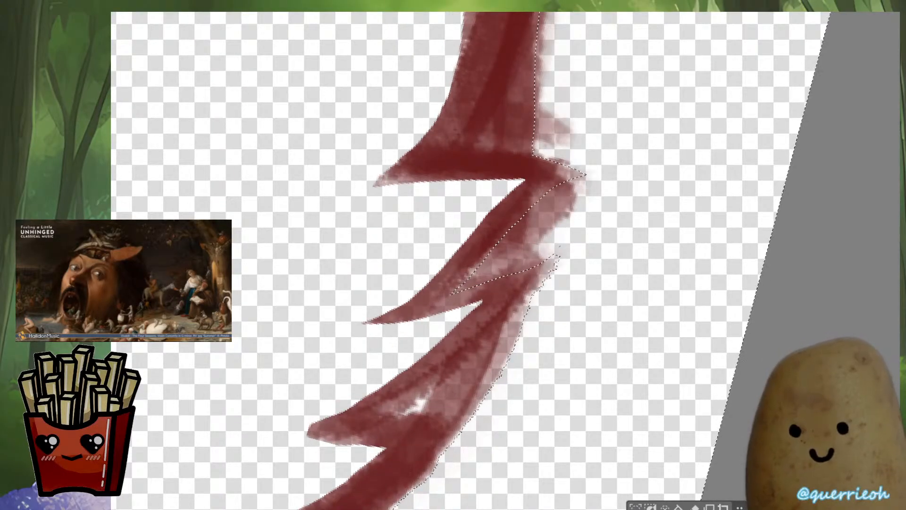
mouse_move(519, 301)
left_mouse_down()
mouse_move(463, 424)
mouse_move(559, 347)
mouse_move(573, 278)
left_mouse_up()
scroll(576, 273, "down", 2)
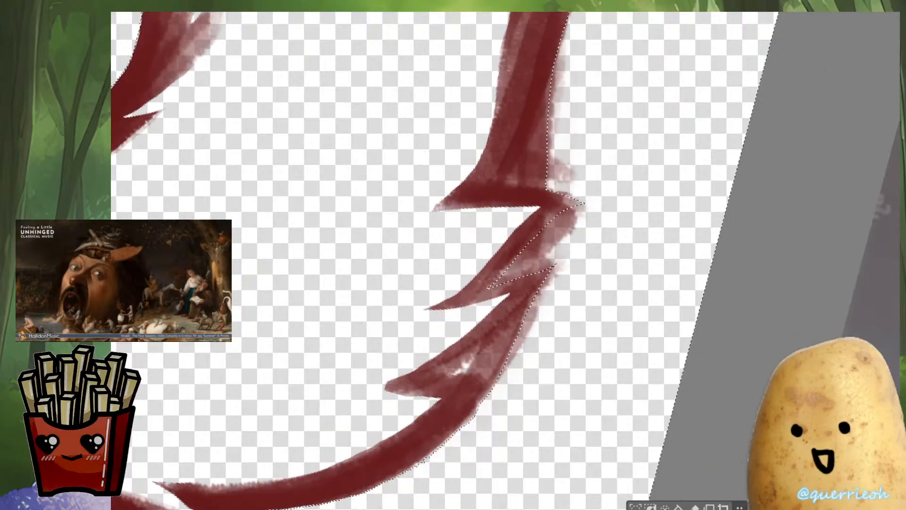
left_click_drag(491, 443, 579, 317)
Draw a zigzag freehand selection on the inner side of the front line's lower bend to carve pointed fur tufts
scroll(580, 317, "down", 5)
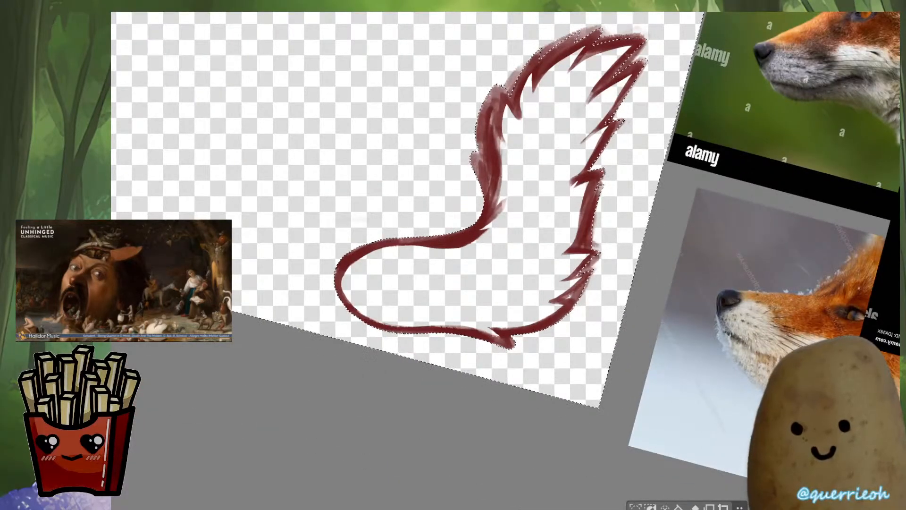
left_click_drag(579, 317, 494, 441)
scroll(465, 324, "up", 7)
left_click_drag(464, 324, 401, 407)
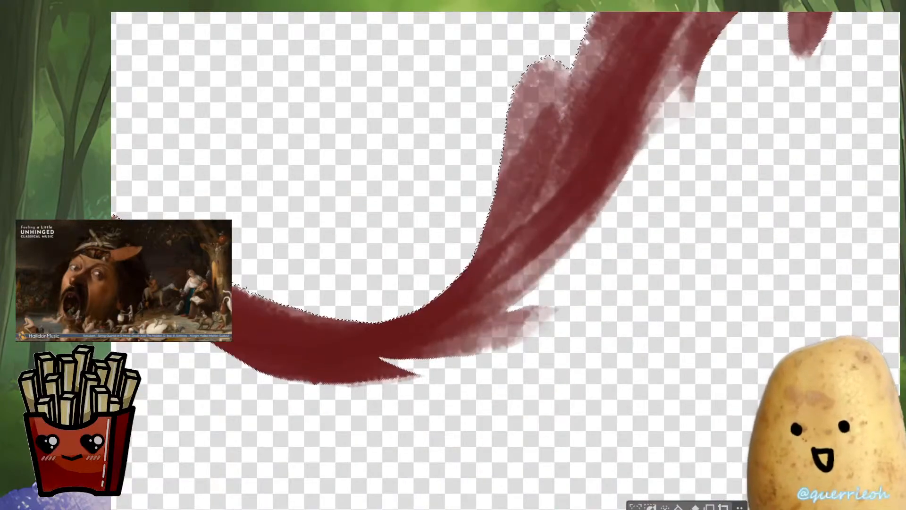
left_click_drag(464, 324, 394, 412)
scroll(583, 318, "down", 3)
left_click_drag(583, 318, 526, 375)
scroll(483, 344, "up", 2)
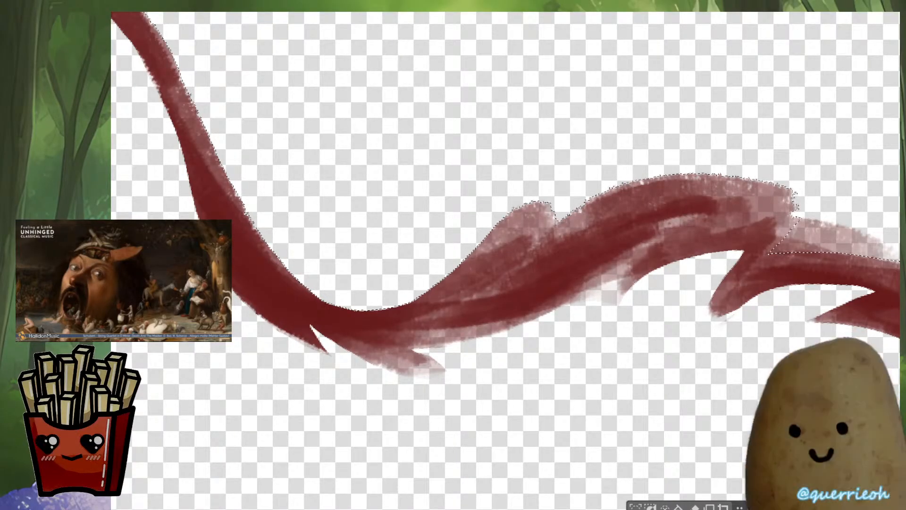
scroll(460, 401, "down", 2)
key("minus")
left_click_drag(505, 292, 525, 259)
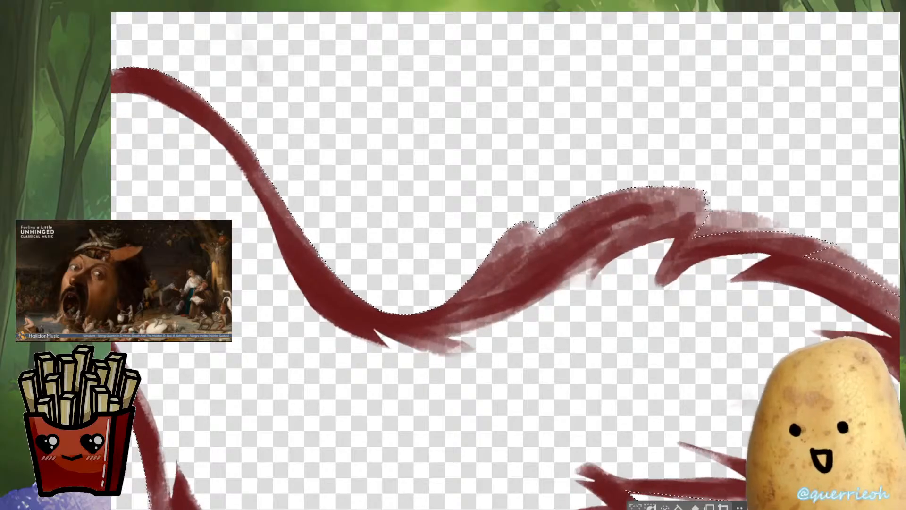
scroll(471, 331, "up", 1)
left_click_drag(504, 292, 507, 255)
key("minus")
left_click_drag(513, 288, 526, 354)
scroll(464, 351, "up", 3)
key("asciicircum")
key("asciicircum")
left_click_drag(505, 261, 474, 276)
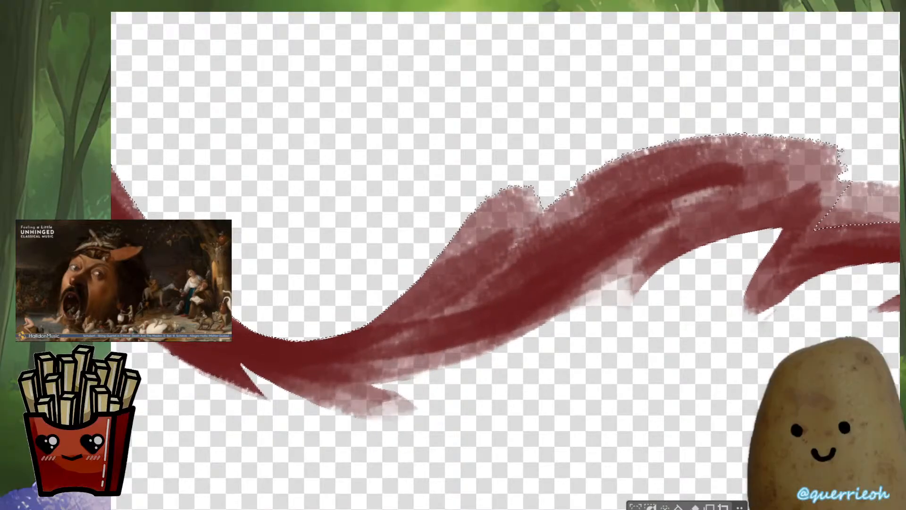
mouse_move(373, 385)
left_mouse_down()
mouse_move(486, 288)
mouse_move(496, 351)
mouse_move(411, 400)
left_mouse_up()
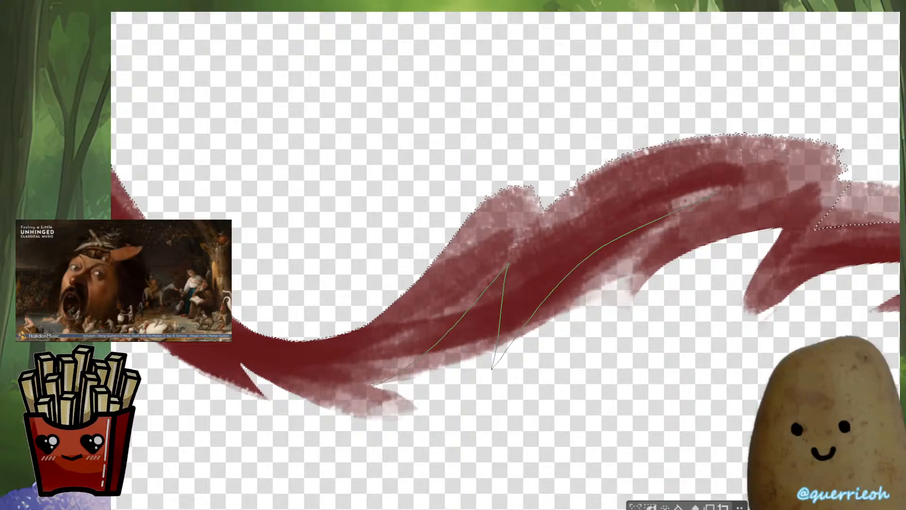
With the other layers shown again, delete the selected fringe from the red tail outline and clear the selection
scroll(530, 296, "down", 3)
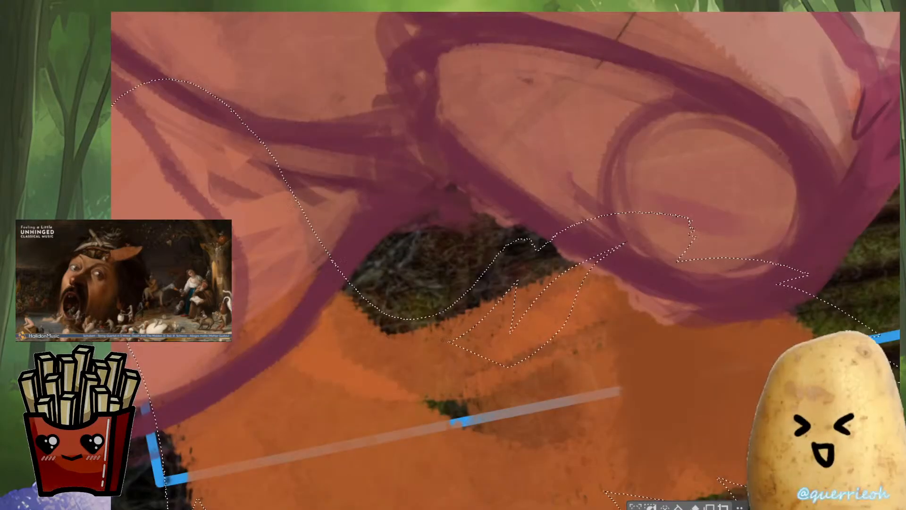
key("Delete")
key("ctrl+d")
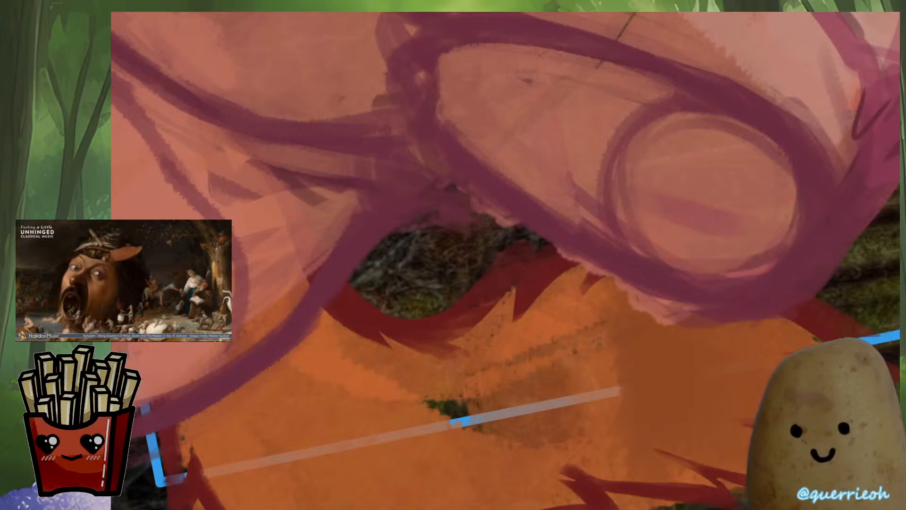
Select the wedge at the lower outer edge of the front line's long middle segment, delete it from the red tail outline and deselect
scroll(505, 261, "down", 4)
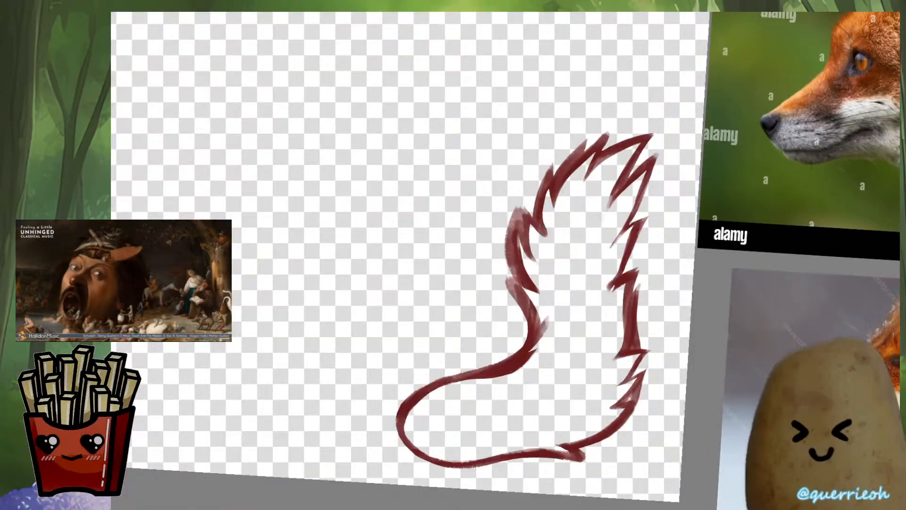
key("r")
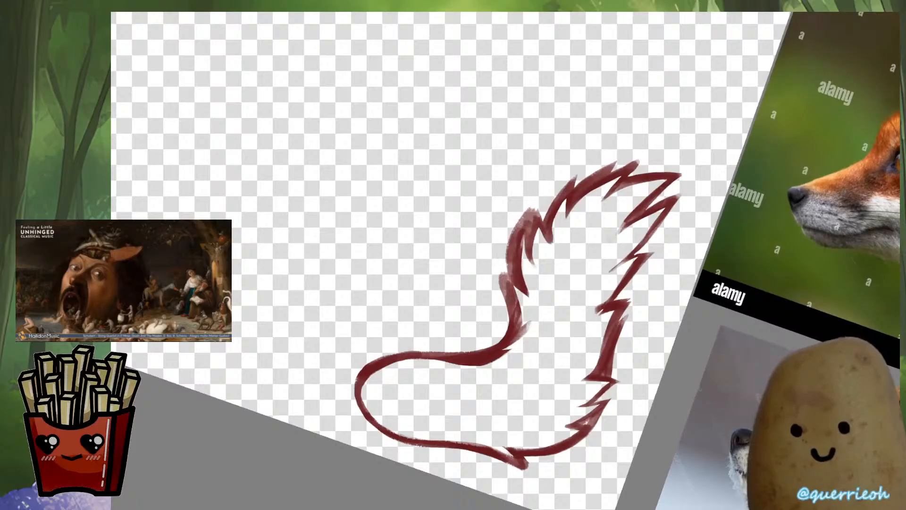
scroll(611, 368, "up", 4)
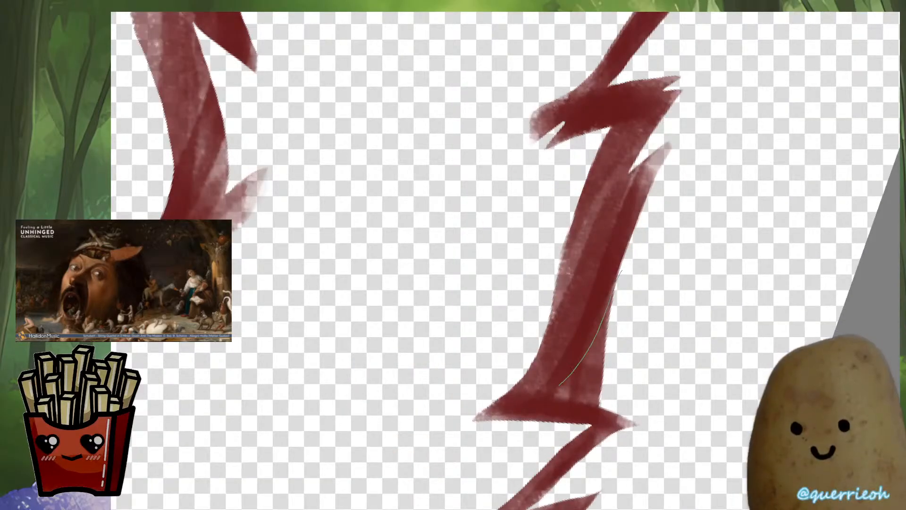
left_click_drag(620, 405, 712, 263)
scroll(706, 262, "down", 3)
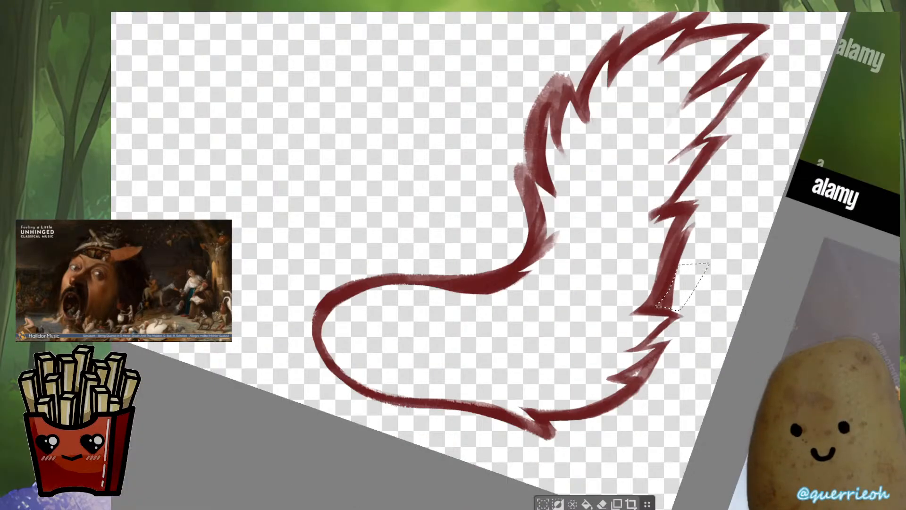
key("ctrl+d")
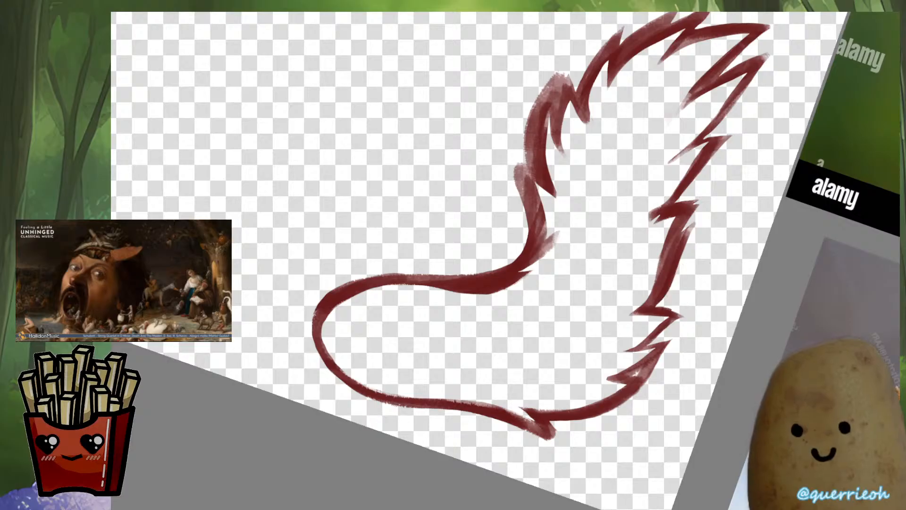
Show all layers again and examine the whole two-fox illustration in normal and mirrored view
key("minus")
scroll(533, 355, "down", 3)
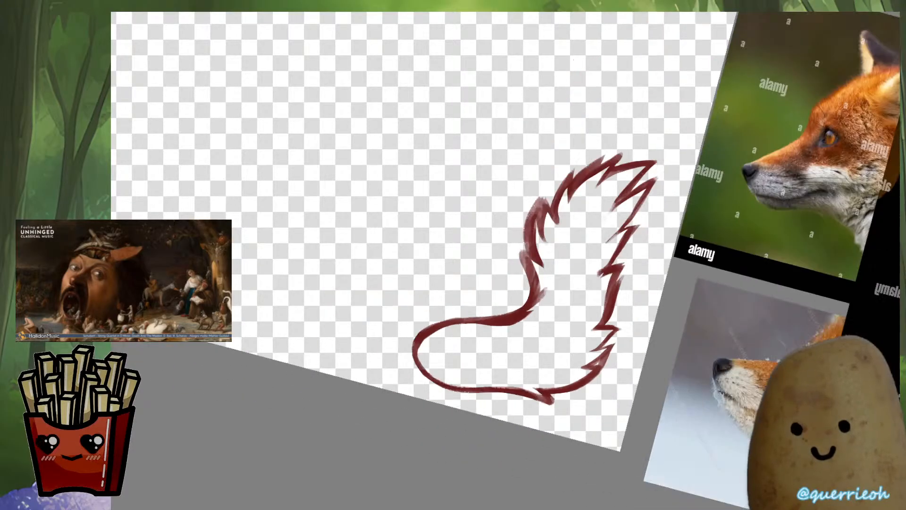
key("minus")
key("minus")
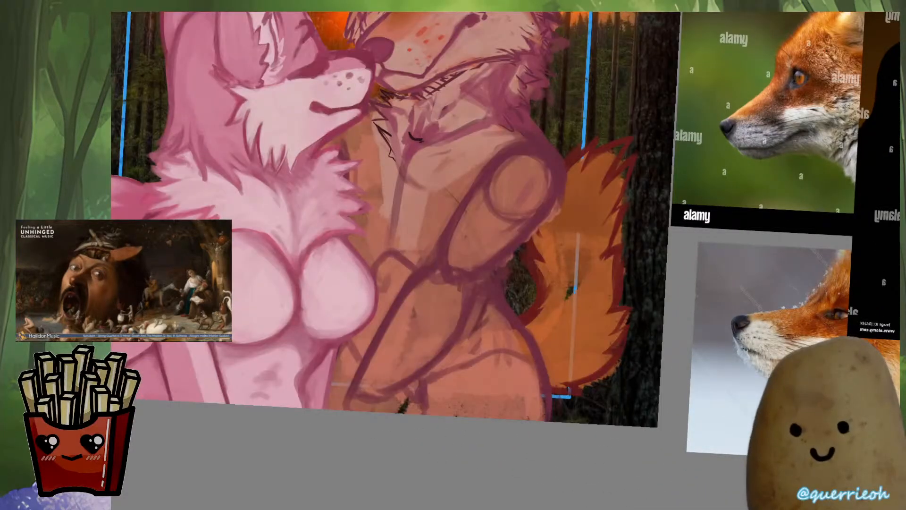
left_click_drag(479, 271, 559, 360)
scroll(559, 360, "down", 2)
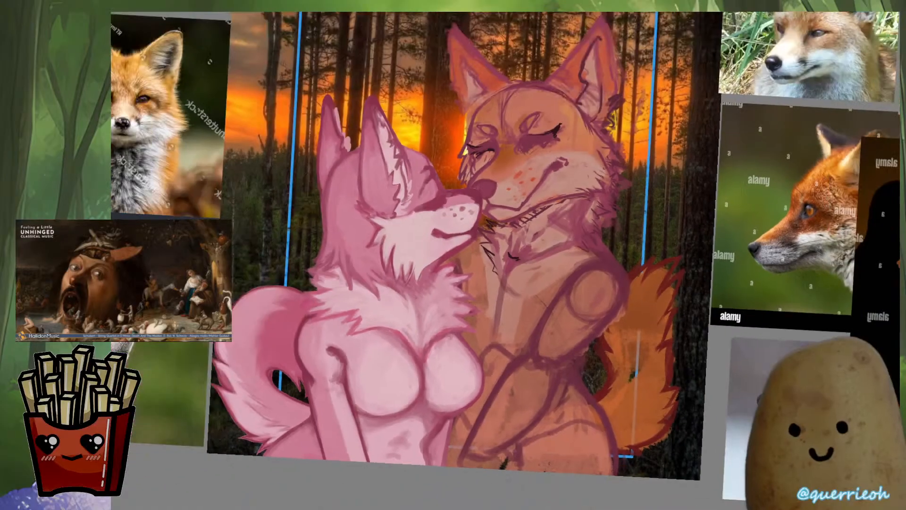
key("m")
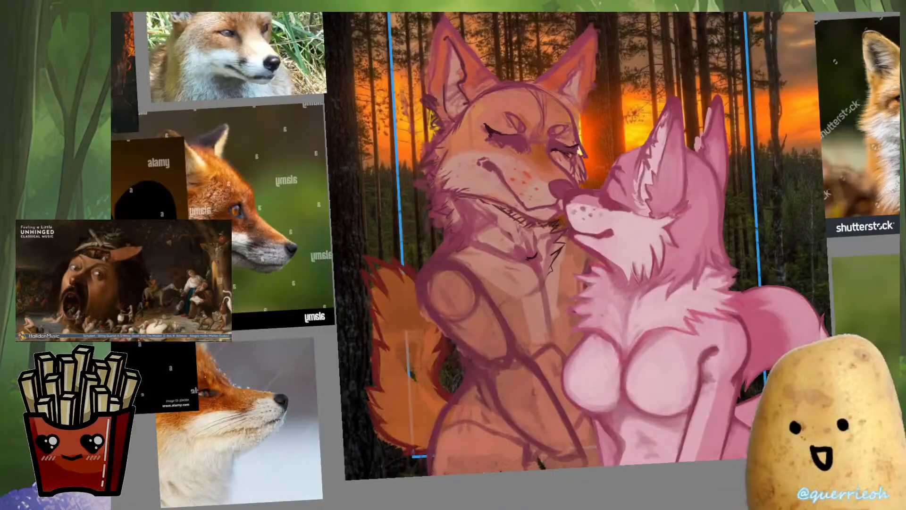
left_click_drag(559, 359, 456, 298)
left_click_drag(613, 346, 577, 377)
Repaint the dark contour between the pink fox's chest and upper arm with sampled pinks, smoothing its edges
scroll(578, 378, "up", 5)
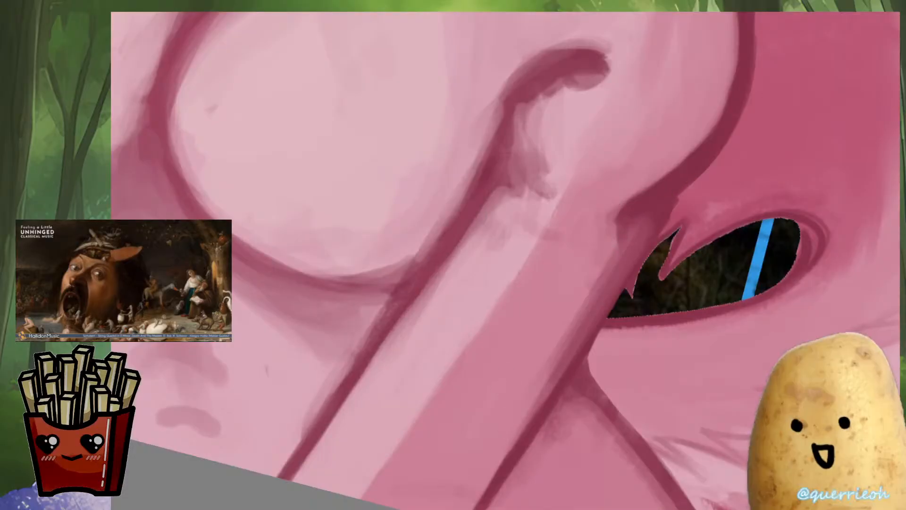
left_click_drag(504, 195, 373, 361)
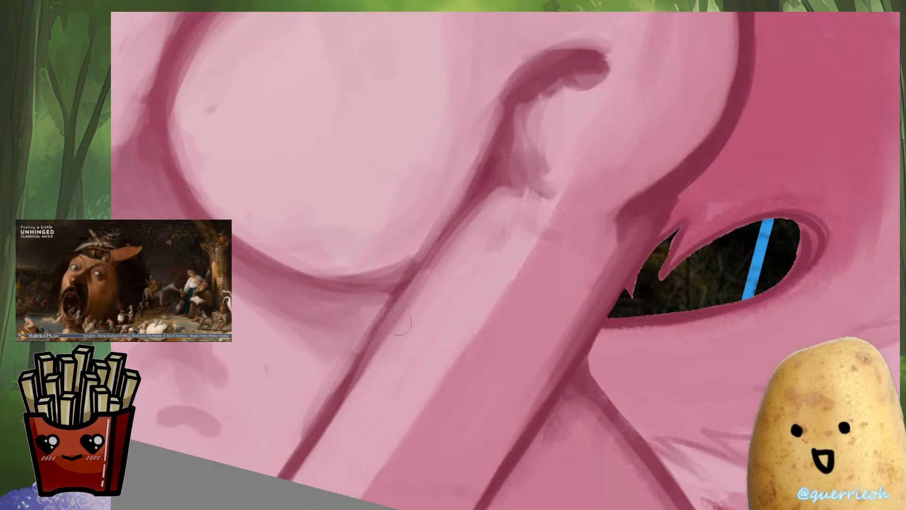
left_click_drag(472, 156, 384, 288)
left_click(457, 175, "alt")
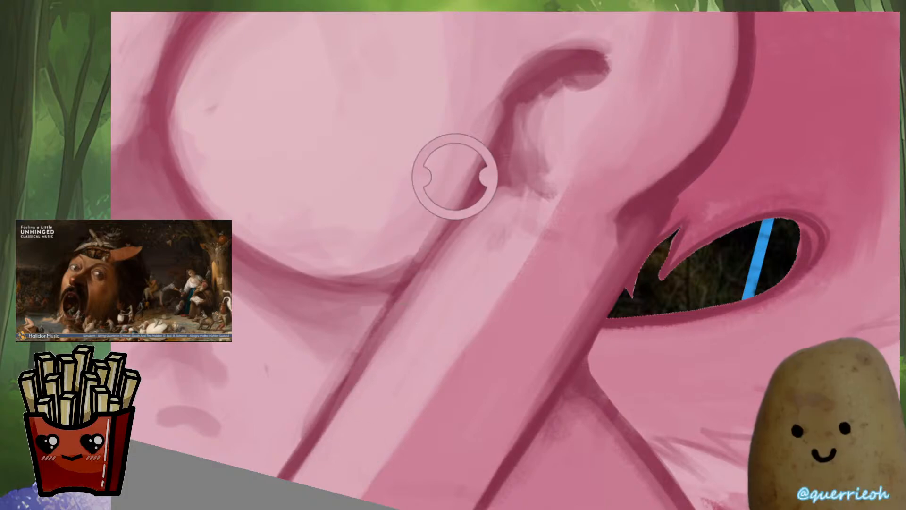
left_click_drag(504, 169, 450, 283)
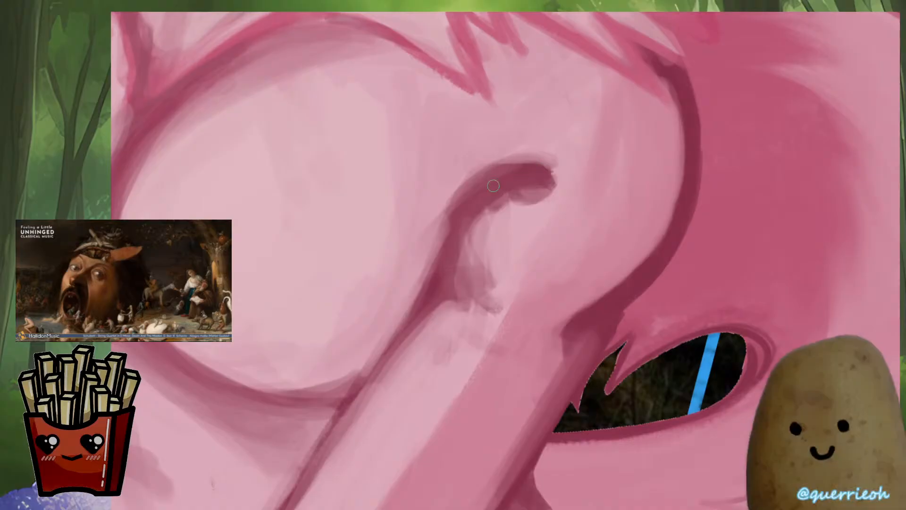
Sample the dark fold colour and clean up the inner end of the curved armpit fold
left_click(543, 169, "alt")
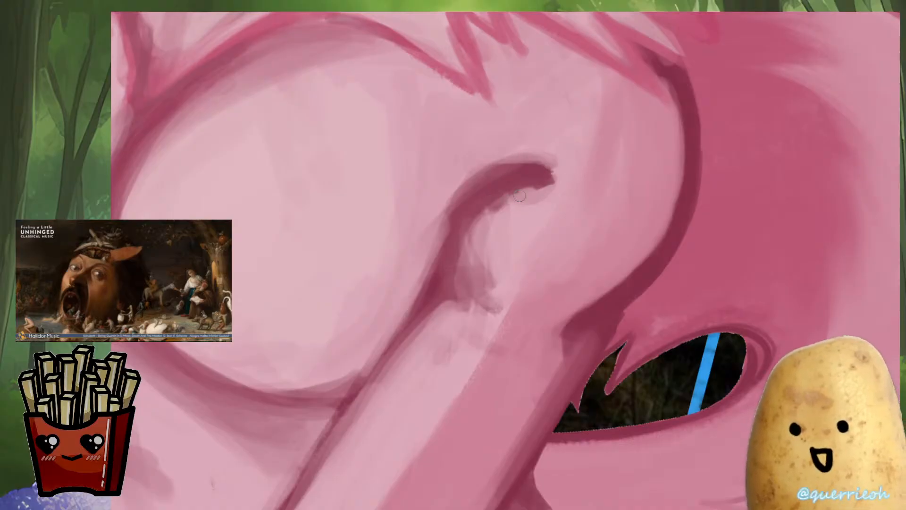
scroll(511, 201, "down", 5)
key("m")
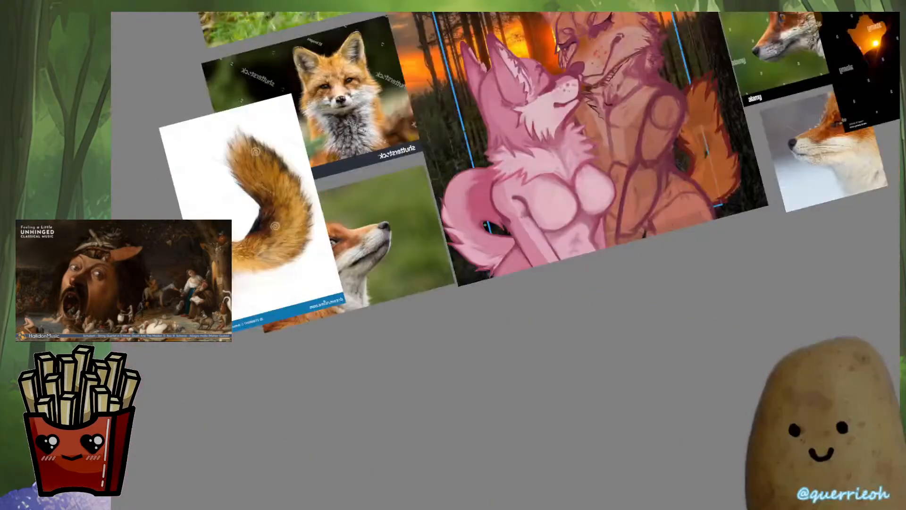
Sample the dark arm contour colour and refine the pink fox's elbow outline where it meets the tail
scroll(510, 201, "up", 4)
left_click(456, 171, "alt")
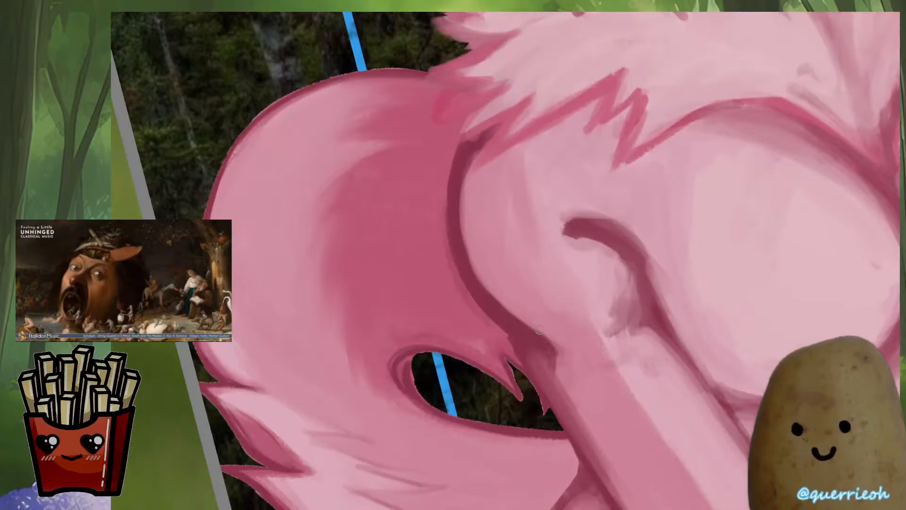
key("m")
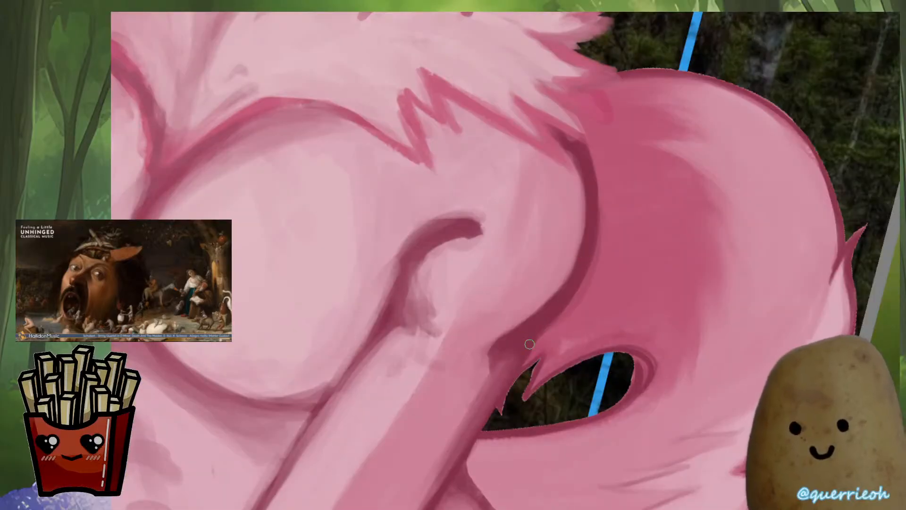
scroll(625, 274, "down", 2)
left_click_drag(625, 273, 651, 223)
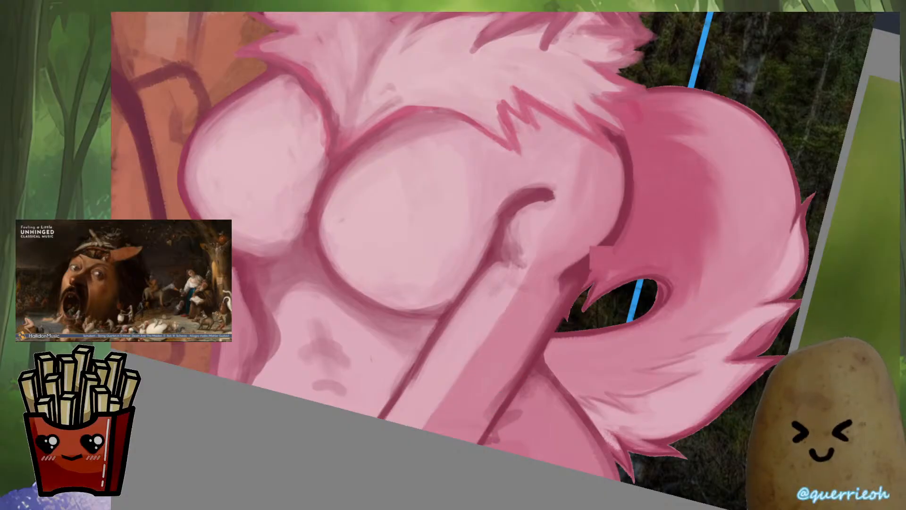
scroll(521, 412, "up", 2)
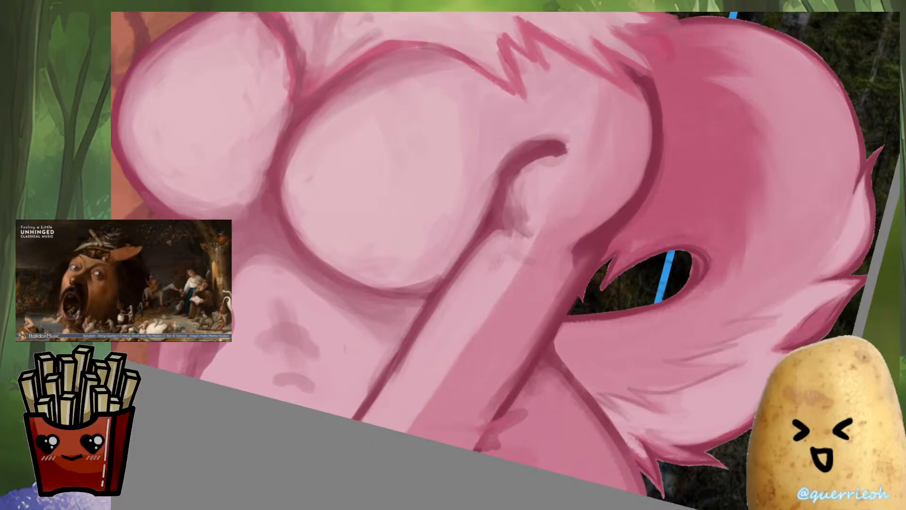
Sample a pink from the arm and shape the small pointed fur tuft on the thigh beside the lower arm
scroll(677, 357, "down", 5)
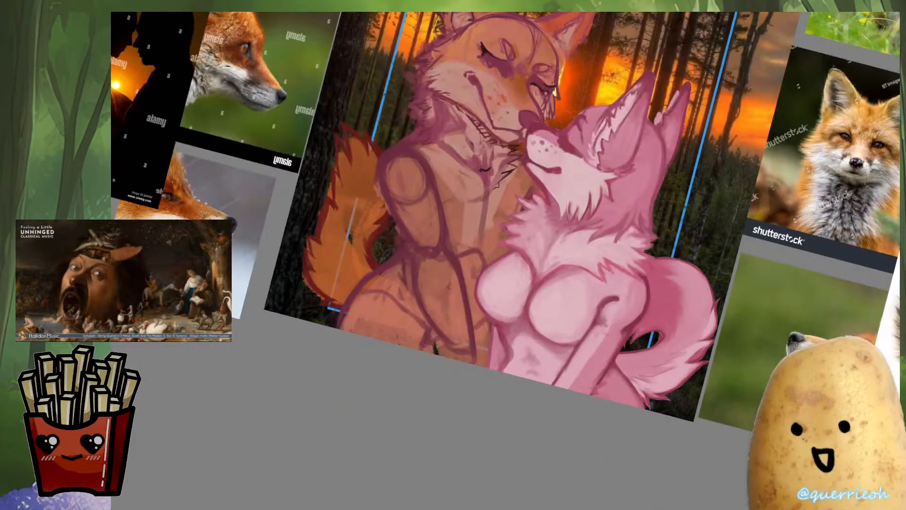
scroll(543, 354, "up", 5)
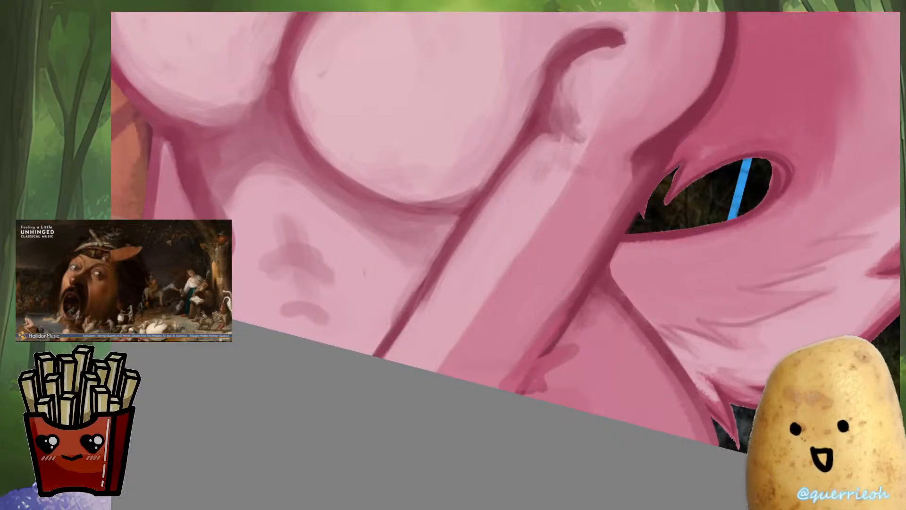
scroll(505, 259, "down", 5)
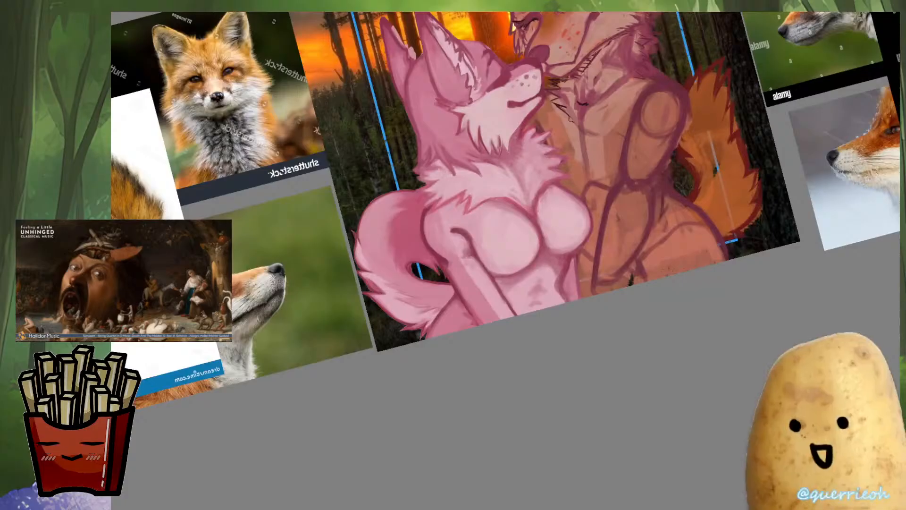
scroll(505, 260, "up", 5)
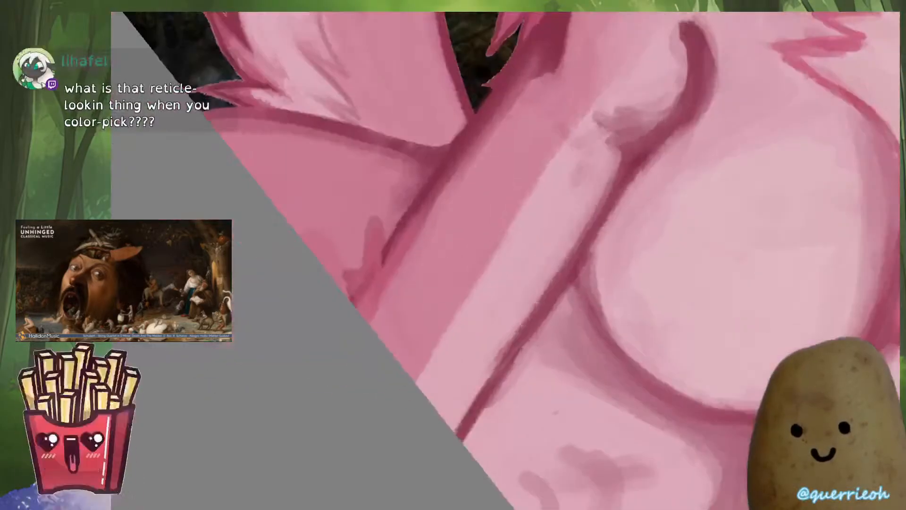
left_click(456, 228, "alt")
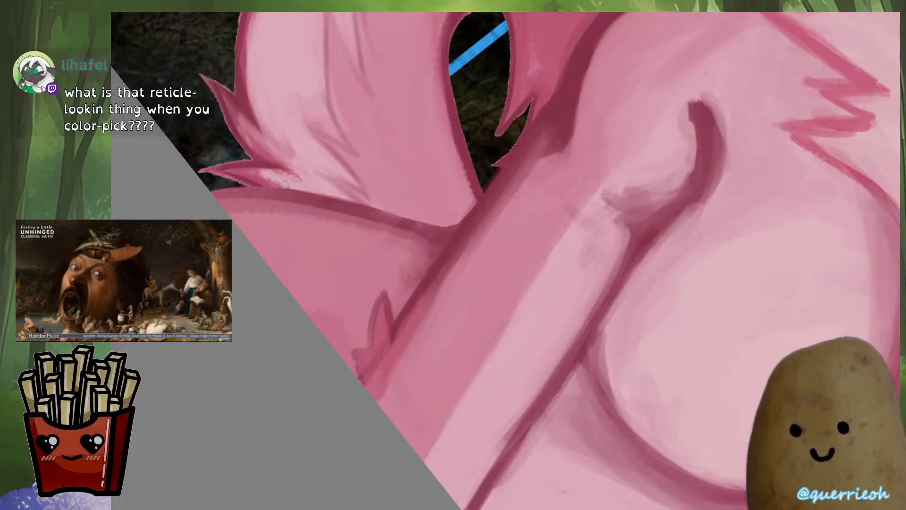
mouse_move(287, 141)
left_mouse_down()
mouse_move(315, 154)
mouse_move(427, 133)
mouse_move(432, 158)
mouse_move(447, 168)
mouse_move(593, 217)
mouse_move(597, 256)
left_mouse_up()
mouse_move(650, 246)
left_mouse_down()
mouse_move(691, 188)
mouse_move(599, 206)
mouse_move(649, 222)
mouse_move(638, 249)
mouse_move(647, 277)
mouse_move(600, 259)
mouse_move(633, 285)
mouse_move(623, 280)
mouse_move(643, 246)
mouse_move(558, 137)
mouse_move(581, 85)
mouse_move(449, 105)
mouse_move(469, 202)
mouse_move(477, 194)
mouse_move(469, 208)
mouse_move(510, 291)
mouse_move(551, 273)
mouse_move(527, 214)
left_mouse_up()
left_click_drag(634, 199, 465, 295)
key("ctrl+z")
left_click_drag(530, 259, 470, 285)
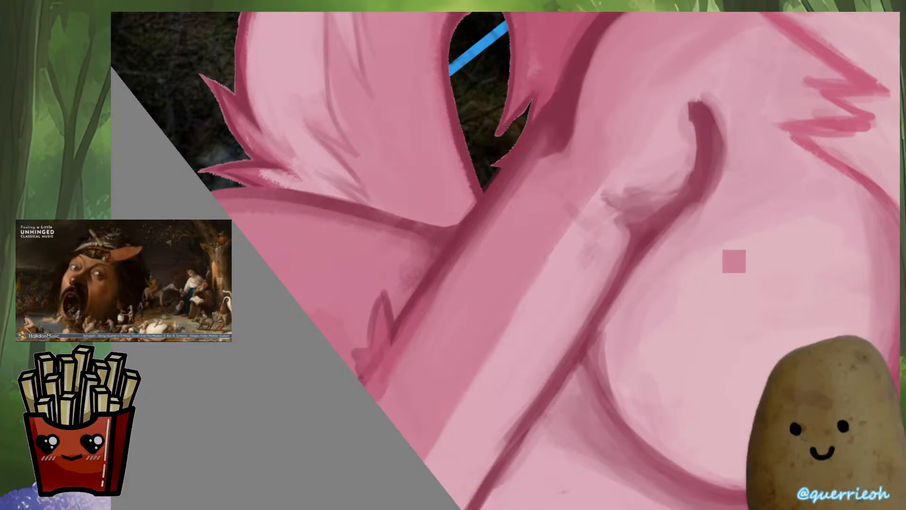
left_click(732, 309, "ctrl")
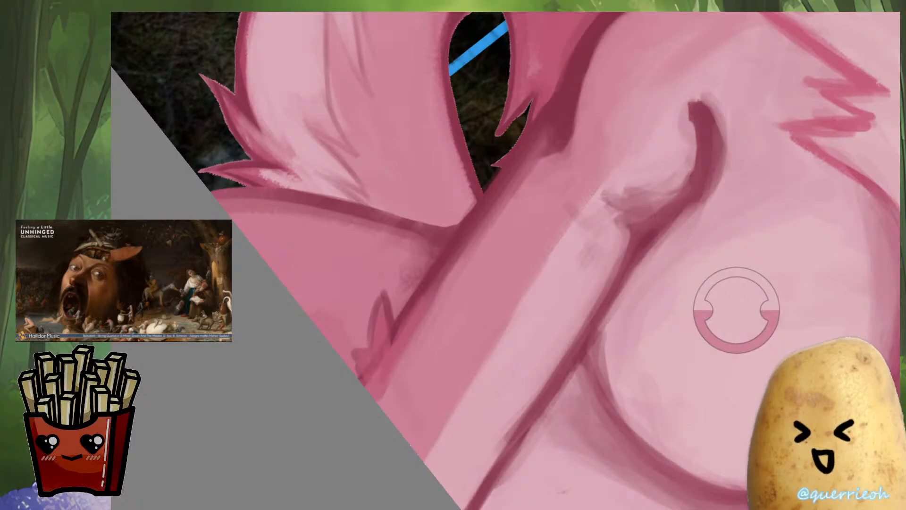
left_click_drag(737, 310, 763, 190)
left_click(727, 291, "ctrl")
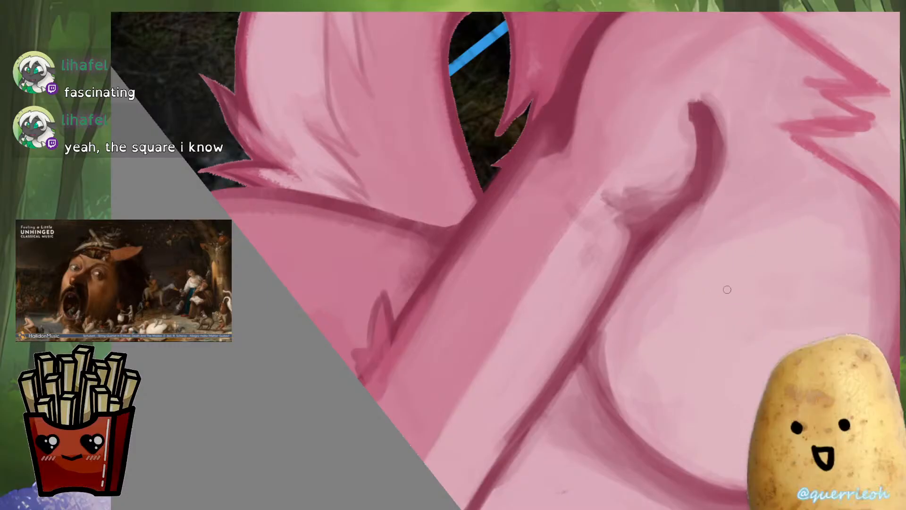
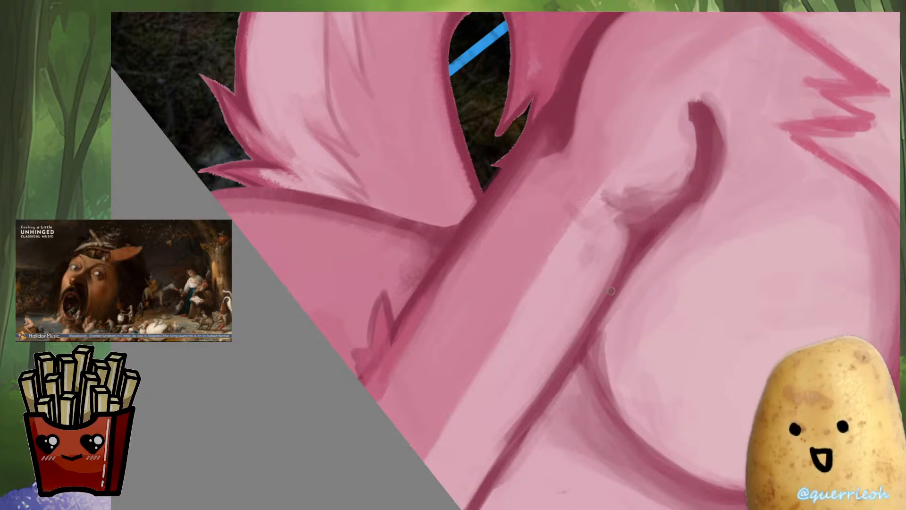
Refine the dark contour along the back of the pink fox's upper arm and shoulder against the tail
left_click_drag(550, 149, 529, 232)
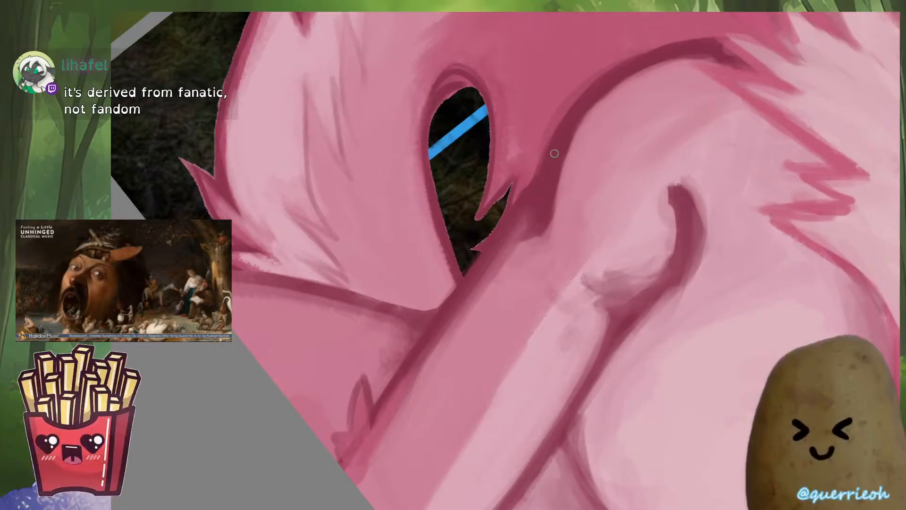
left_click_drag(553, 147, 495, 306)
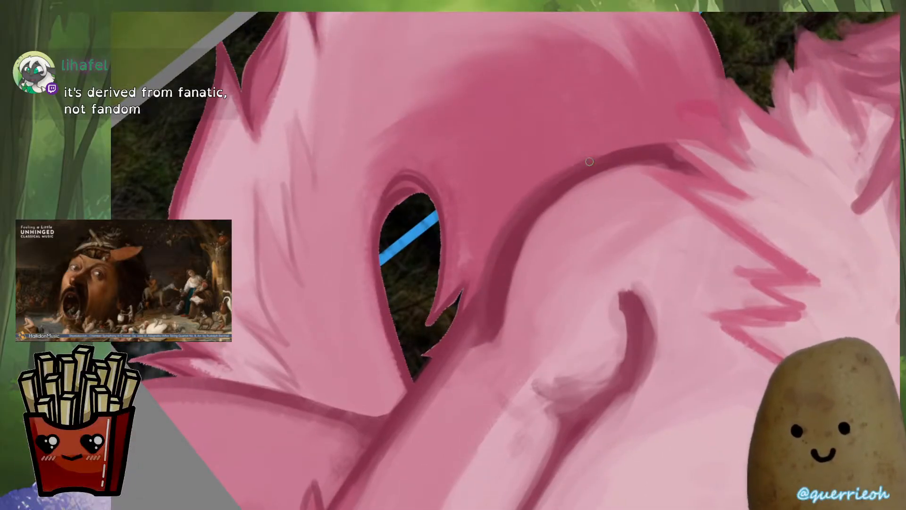
left_click_drag(710, 164, 514, 308)
Sample light pink from the neck ruff and paint pointed fur tufts along its edge over the tail's base
left_click(554, 217, "ctrl")
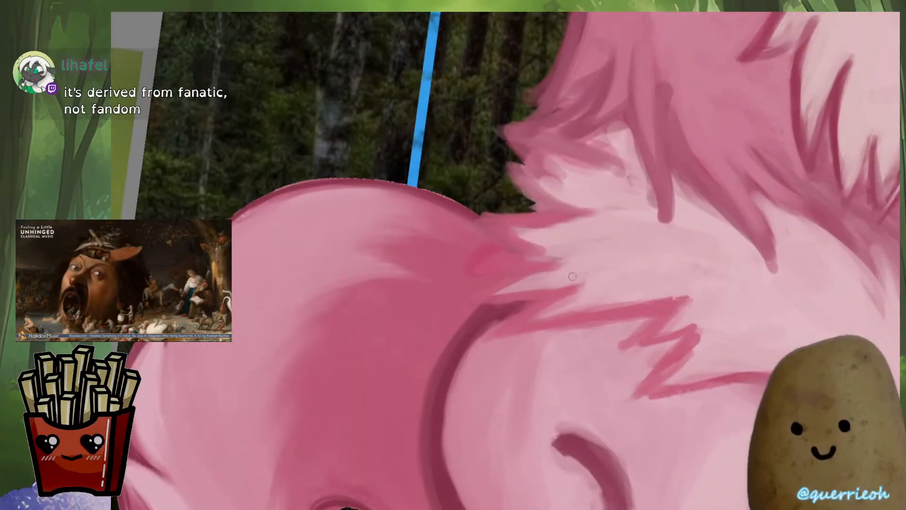
mouse_move(552, 271)
left_mouse_down()
mouse_move(495, 291)
mouse_move(576, 285)
left_mouse_up()
mouse_move(566, 255)
left_mouse_down()
mouse_move(526, 259)
mouse_move(571, 257)
mouse_move(500, 258)
mouse_move(548, 228)
left_mouse_up()
mouse_move(604, 218)
left_mouse_down()
mouse_move(569, 292)
mouse_move(576, 265)
left_mouse_up()
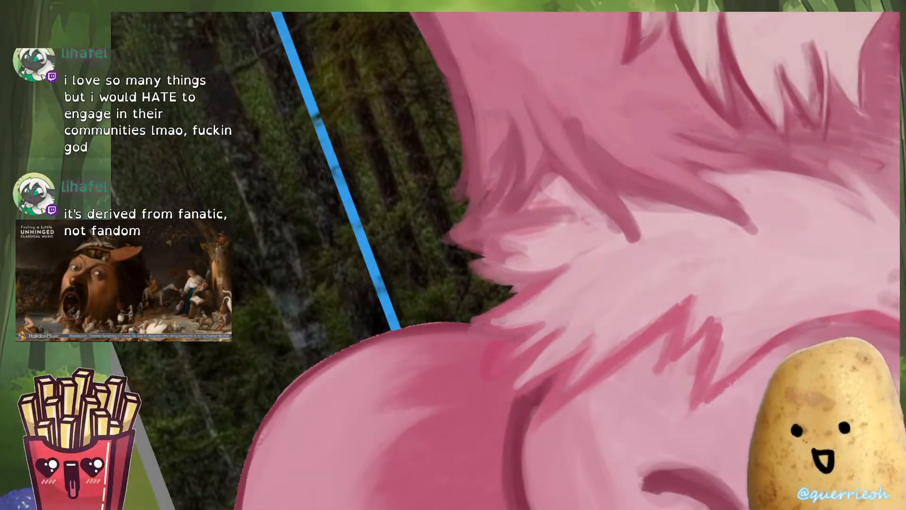
left_click_drag(518, 309, 487, 324)
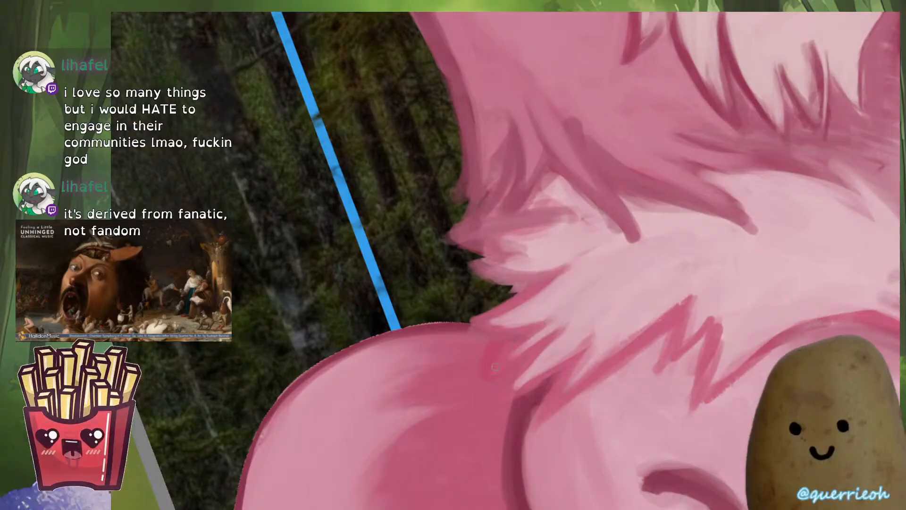
Isolate the pink fox's body layer and reshape the stray red mark below the ruff into a tapered fur tuft
left_click(564, 314, "ctrl")
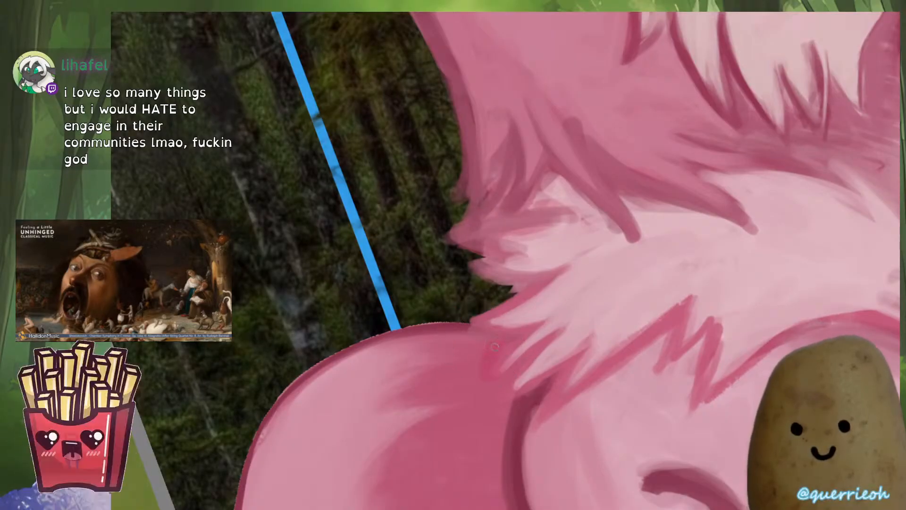
key("alt+i")
mouse_move(469, 336)
left_mouse_down()
mouse_move(507, 343)
mouse_move(494, 356)
mouse_move(500, 342)
mouse_move(464, 332)
mouse_move(486, 360)
mouse_move(474, 374)
mouse_move(492, 347)
mouse_move(463, 328)
mouse_move(519, 339)
mouse_move(483, 377)
left_mouse_up()
mouse_move(527, 334)
left_mouse_down()
mouse_move(484, 386)
mouse_move(555, 332)
left_mouse_up()
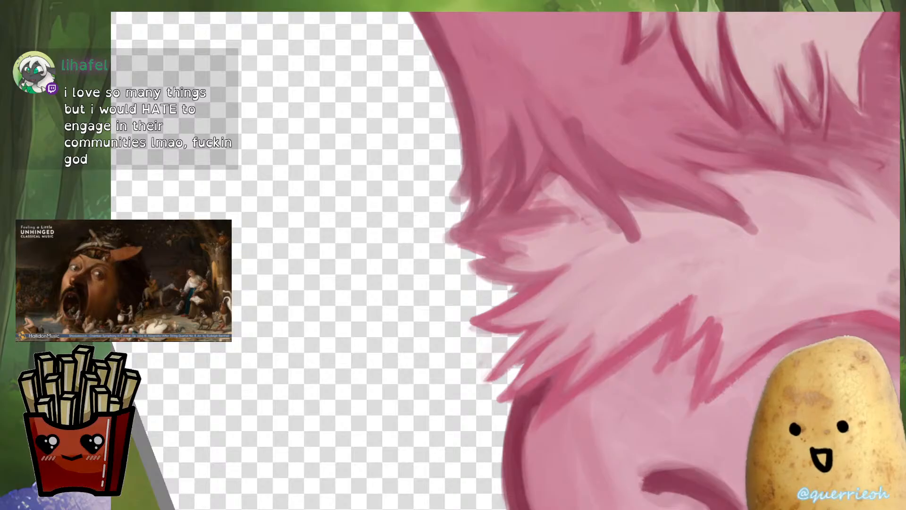
Sample light pink from the ruff and extend it into the lower pointed tufts along its back edge
left_click_drag(627, 289, 571, 328)
left_click_drag(498, 384, 440, 439)
left_click(554, 368, "ctrl")
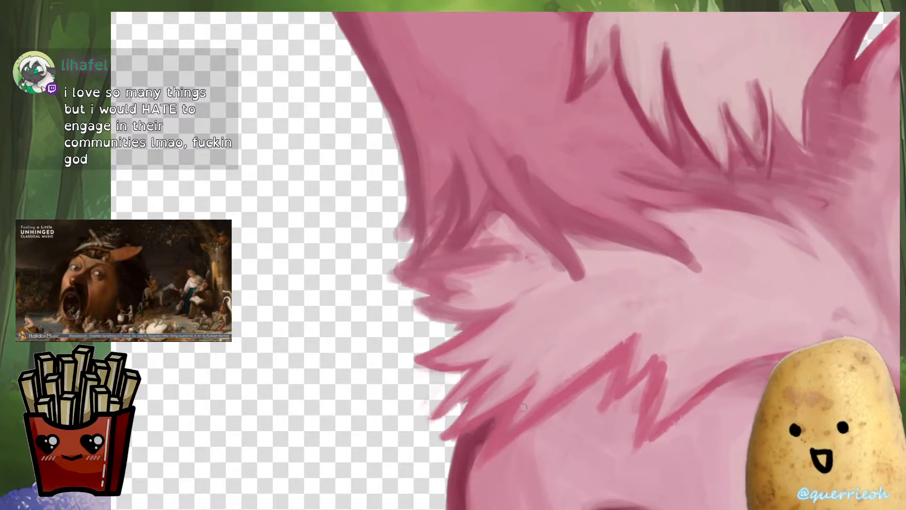
left_click_drag(536, 385, 511, 424)
left_click_drag(534, 384, 501, 434)
mouse_move(585, 369)
left_mouse_down()
mouse_move(517, 418)
mouse_move(631, 341)
mouse_move(614, 384)
left_mouse_up()
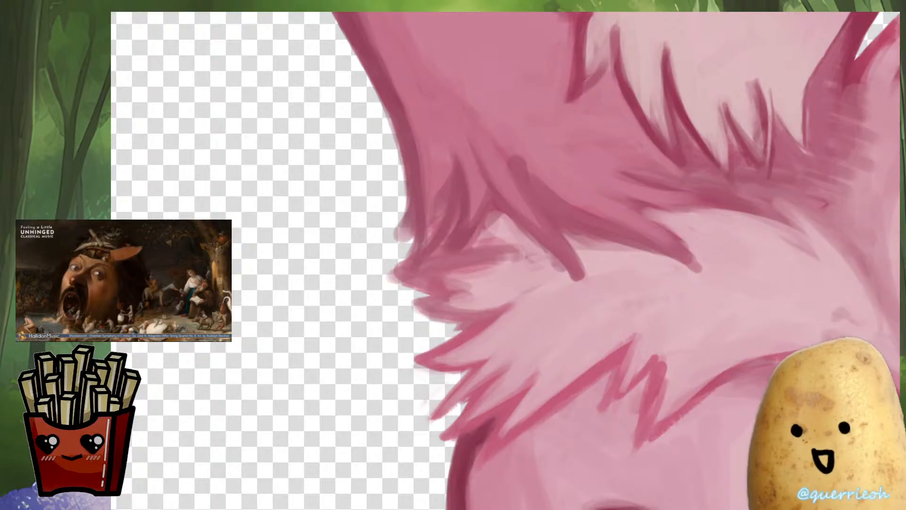
Sample light pink again and blend the ruff's upper back tufts where they meet the darker neck fur
left_click_drag(541, 333, 554, 318)
left_click(540, 310, "ctrl")
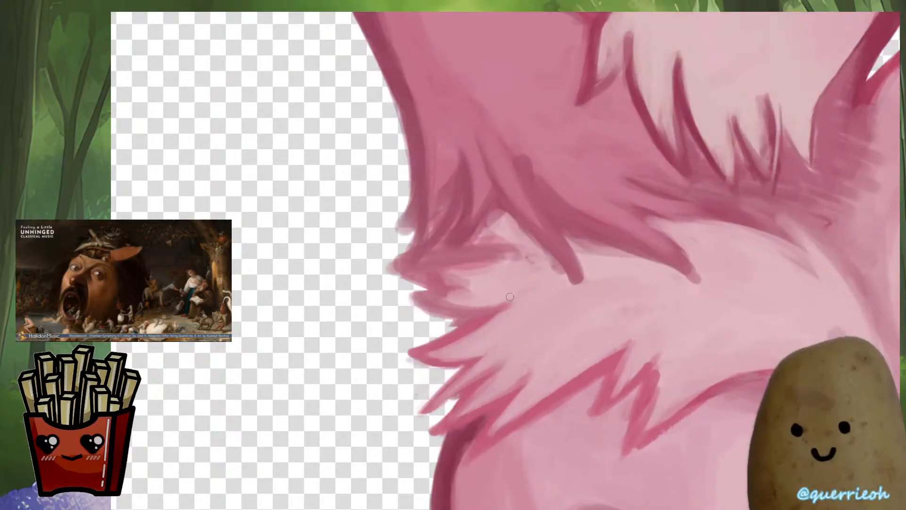
mouse_move(496, 294)
left_mouse_down()
mouse_move(536, 334)
mouse_move(476, 381)
left_mouse_up()
left_click_drag(508, 338, 453, 359)
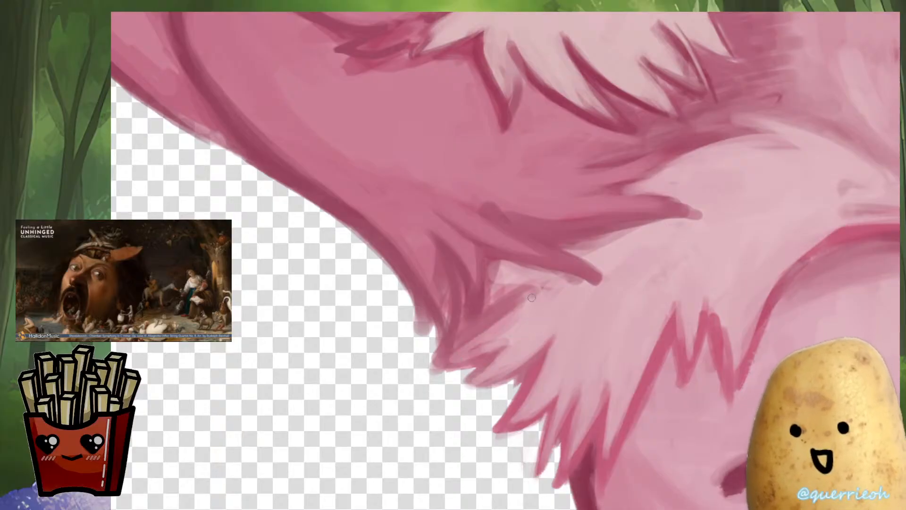
scroll(540, 299, "down", 5)
left_click_drag(543, 302, 529, 312)
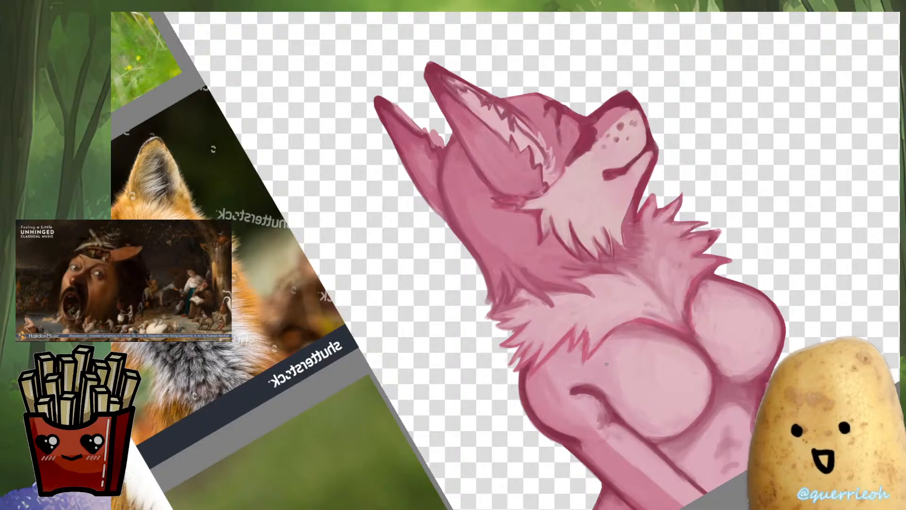
Smooth the red contour where the ruff's lower edge meets the upper chest, checking it in mirrored view
key("m")
left_click_drag(606, 363, 656, 263)
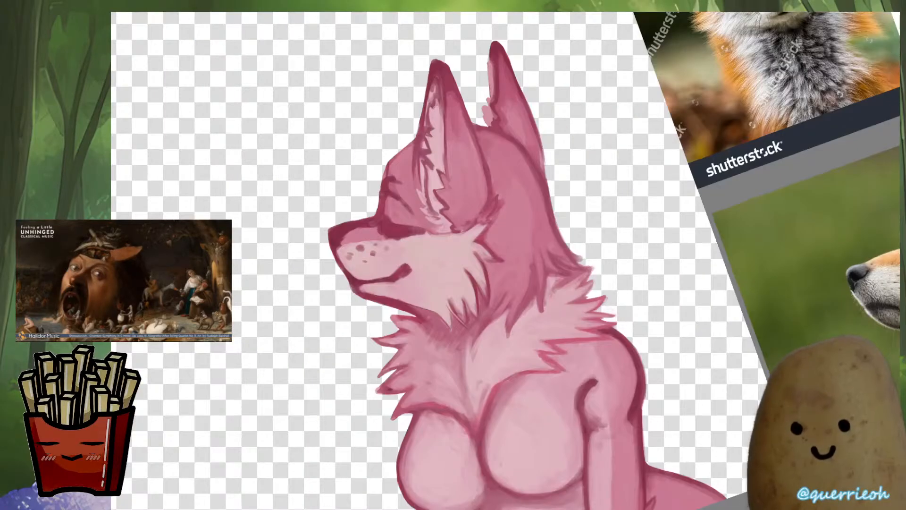
scroll(619, 320, "up", 8)
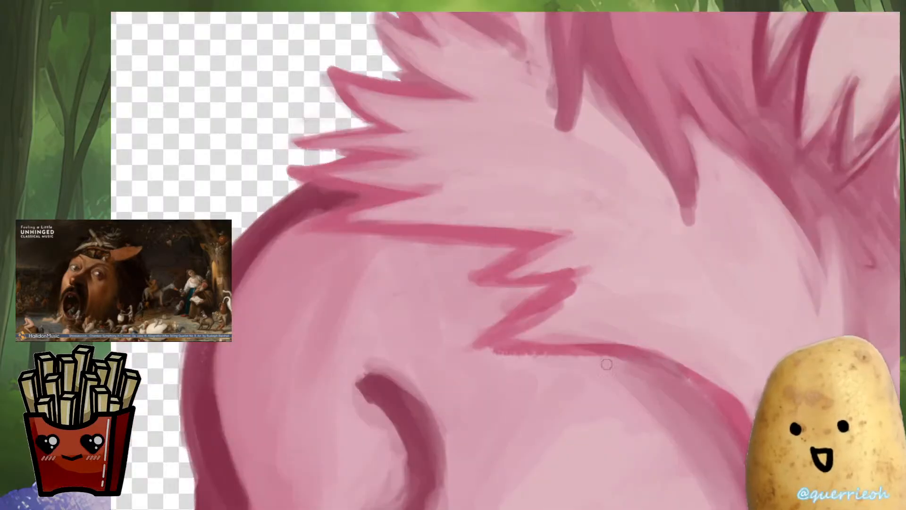
key("m")
scroll(628, 283, "down", 4)
scroll(472, 382, "up", 4)
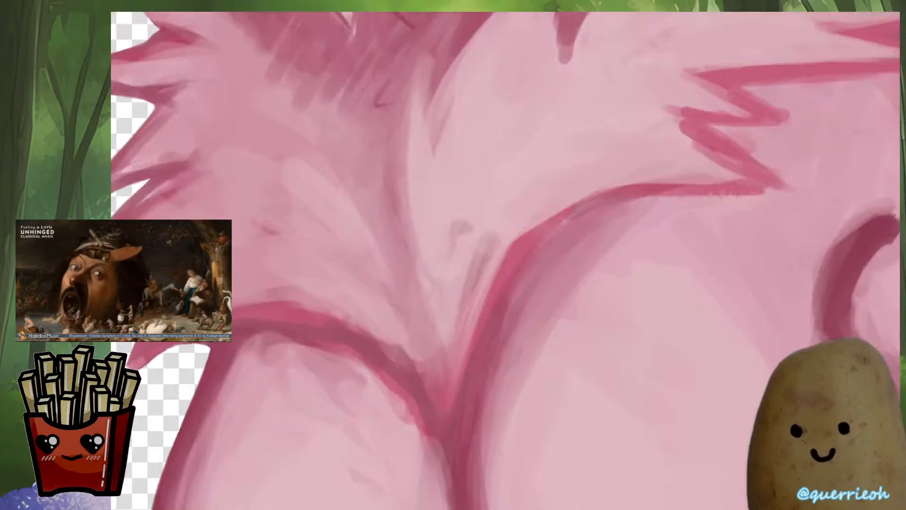
scroll(471, 426, "down", 2)
left_click_drag(517, 344, 554, 327)
left_click_drag(482, 349, 647, 296)
mouse_move(559, 306)
left_mouse_down()
mouse_move(640, 299)
mouse_move(573, 315)
mouse_move(663, 304)
left_mouse_up()
mouse_move(592, 302)
left_mouse_down()
mouse_move(709, 304)
mouse_move(608, 311)
left_mouse_up()
scroll(685, 292, "down", 4)
left_click_drag(684, 292, 649, 273)
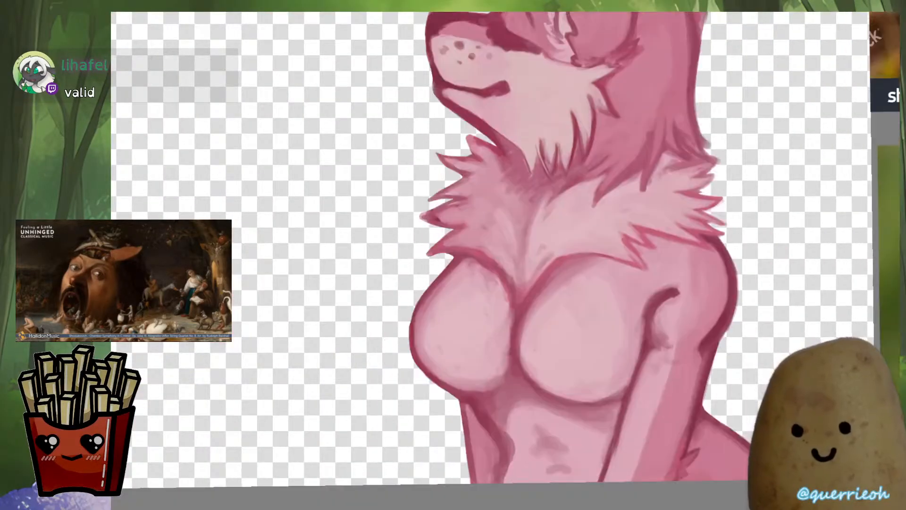
Sketch a faint curved stroke across the gaps between the tufts on the ruff's front edge
scroll(722, 340, "down", 3)
scroll(736, 363, "up", 1)
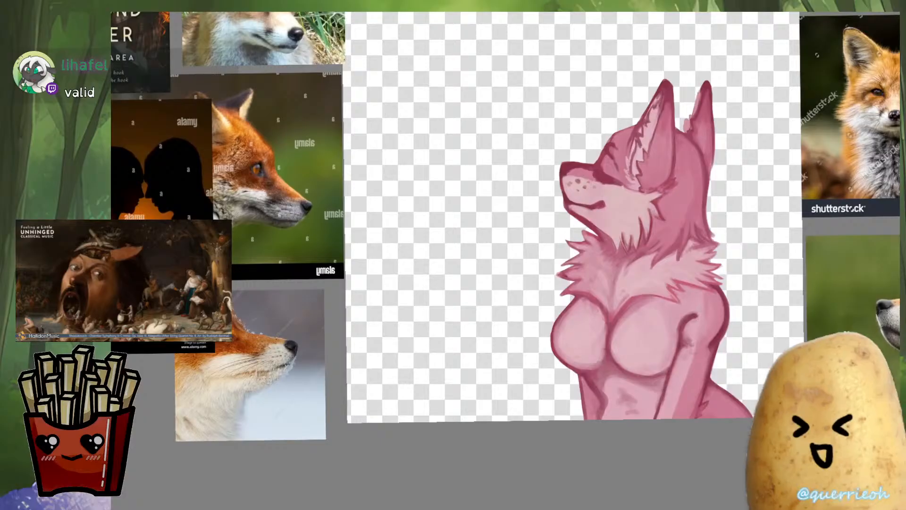
scroll(574, 297, "up", 4)
scroll(602, 344, "up", 1)
mouse_move(575, 245)
left_mouse_down()
mouse_move(550, 269)
mouse_move(547, 295)
left_mouse_up()
scroll(568, 298, "down", 4)
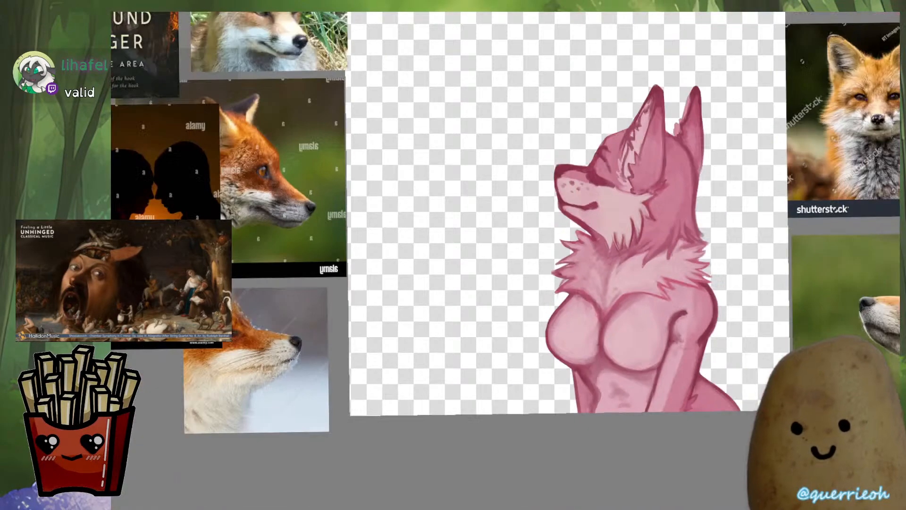
key("m")
left_click_drag(481, 302, 592, 315)
Build up curved dark pink strokes along the ruff's front edge down towards the chest in mirrored view
scroll(592, 316, "up", 4)
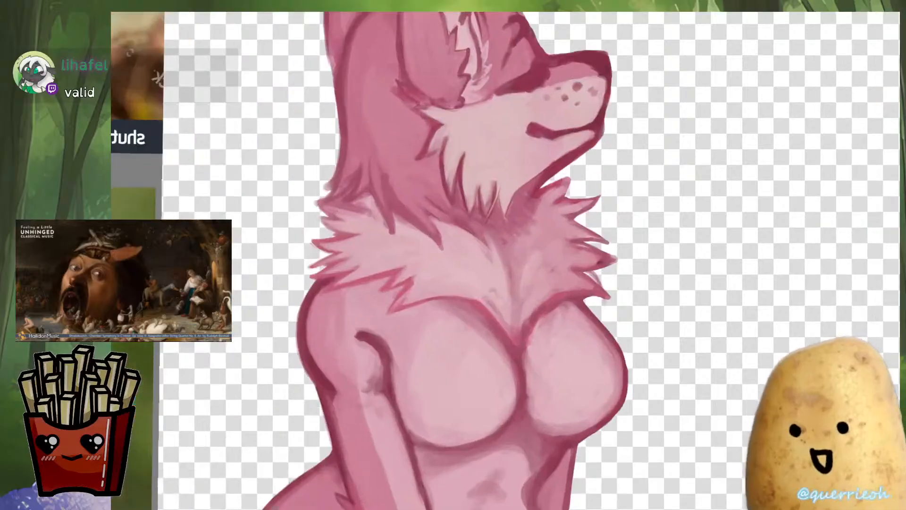
scroll(542, 377, "up", 3)
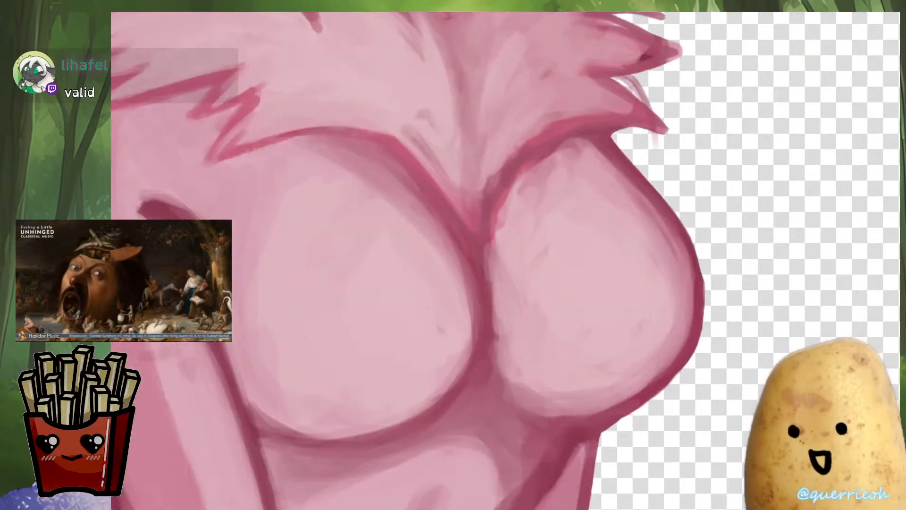
mouse_move(632, 150)
left_mouse_down()
mouse_move(607, 267)
mouse_move(609, 410)
mouse_move(616, 380)
left_mouse_up()
left_click_drag(594, 260, 612, 266)
mouse_move(613, 317)
left_mouse_down()
mouse_move(625, 350)
mouse_move(610, 405)
left_mouse_up()
left_click_drag(626, 366, 620, 396)
left_click_drag(628, 318, 620, 402)
Fill the gaps between the lower front ruff tufts with dark pink down to the top of the chest
key("m")
mouse_move(440, 262)
left_mouse_down()
mouse_move(417, 352)
mouse_move(425, 393)
left_mouse_up()
mouse_move(444, 259)
left_mouse_down()
mouse_move(440, 400)
mouse_move(451, 394)
left_mouse_up()
left_click_drag(419, 321, 446, 384)
scroll(451, 386, "down", 5)
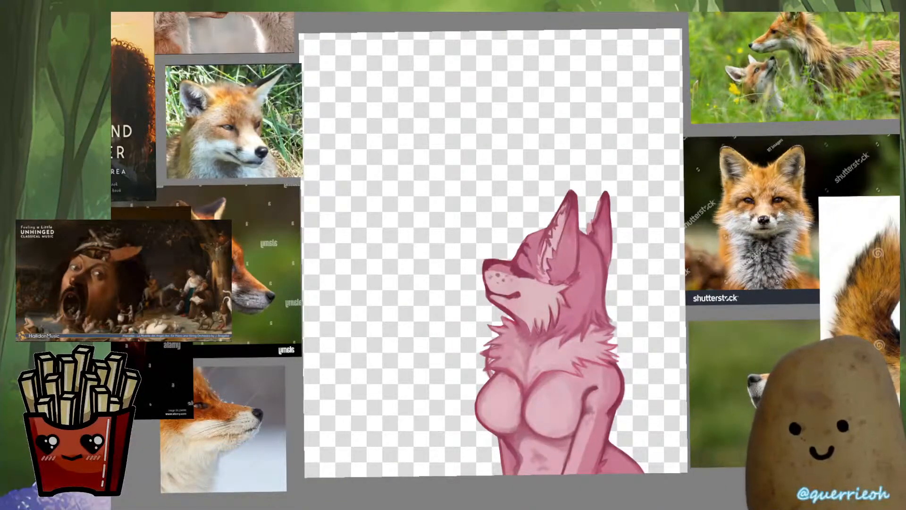
scroll(472, 353, "up", 5)
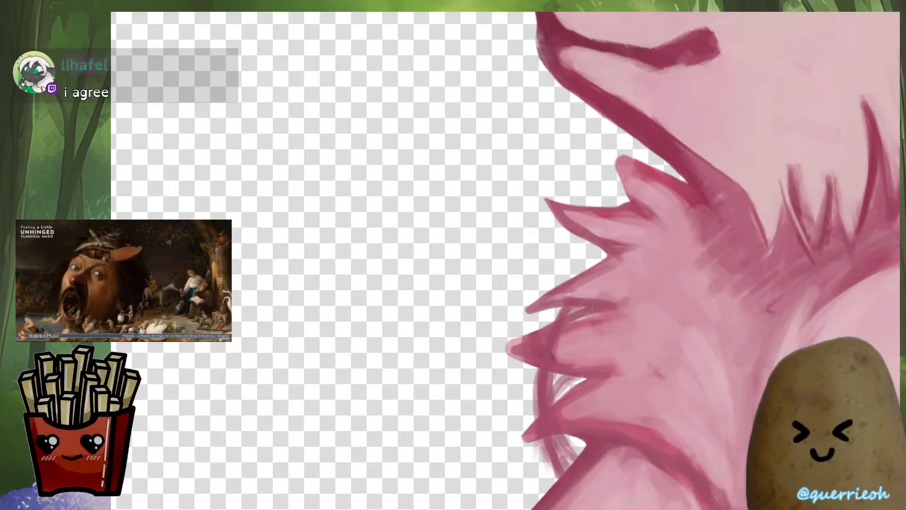
mouse_move(556, 370)
left_mouse_down()
mouse_move(564, 384)
mouse_move(581, 379)
mouse_move(559, 392)
left_mouse_up()
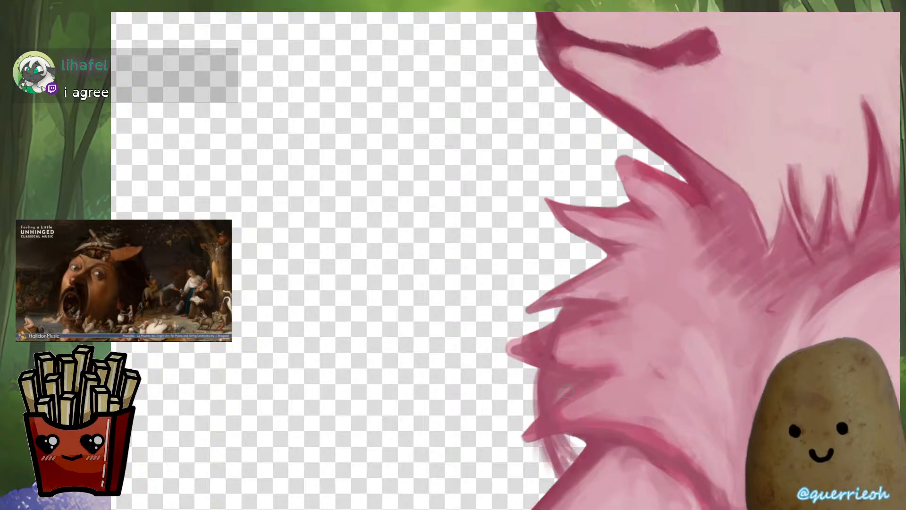
left_click_drag(565, 437, 564, 473)
Compare the pink fox's ruff and chest silhouette in normal and mirrored view
key("m")
key("m")
scroll(569, 363, "down", 6)
scroll(630, 431, "up", 4)
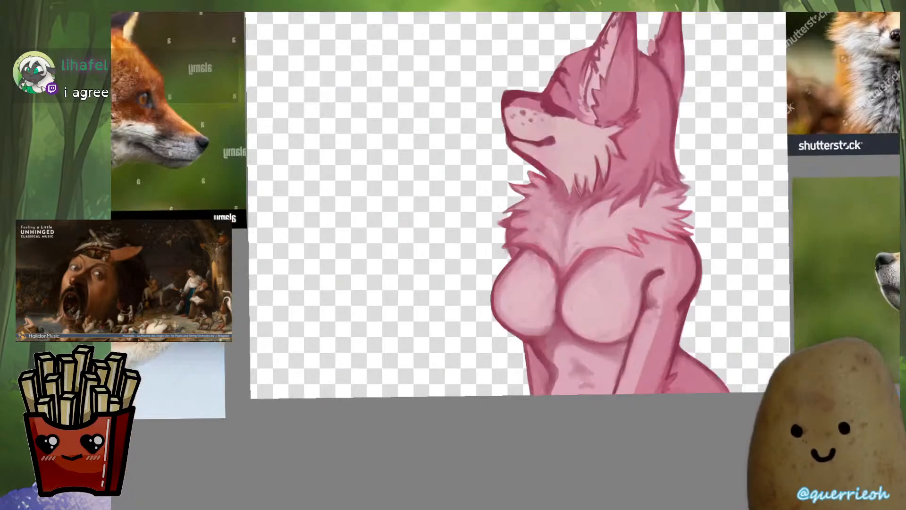
key("m")
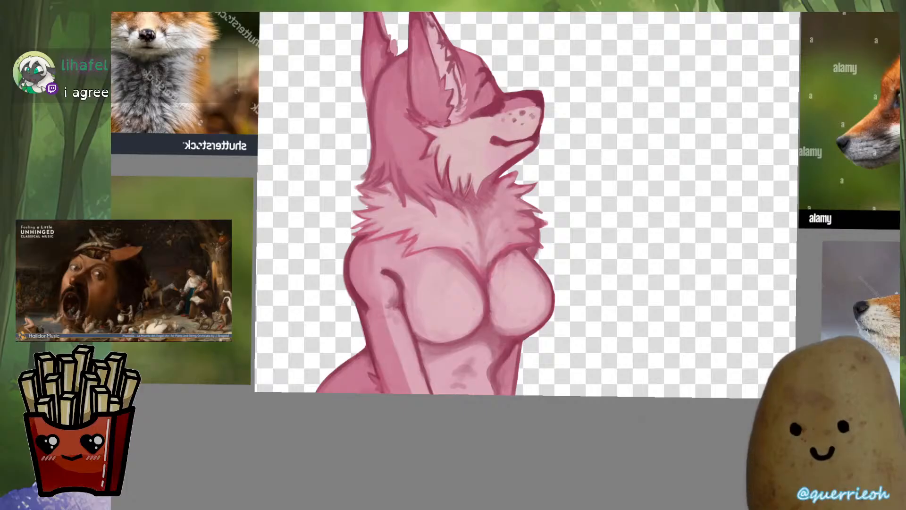
key("m")
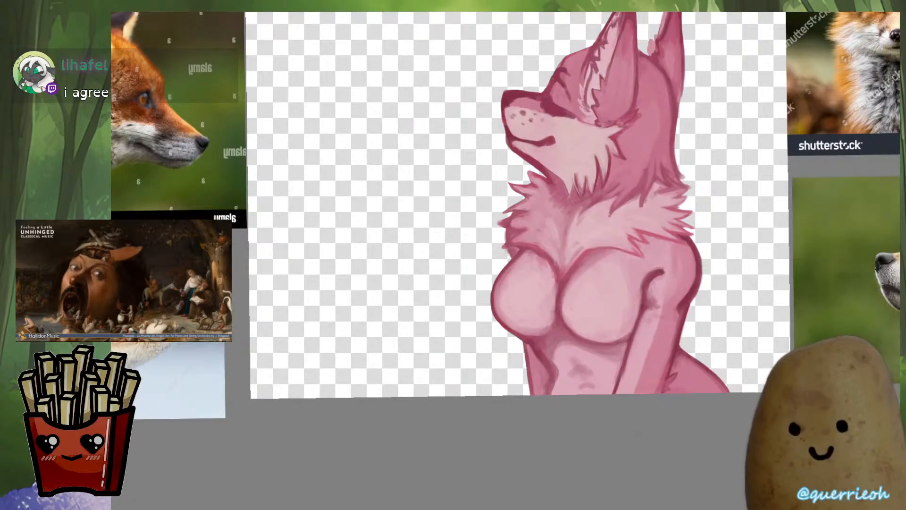
key("m")
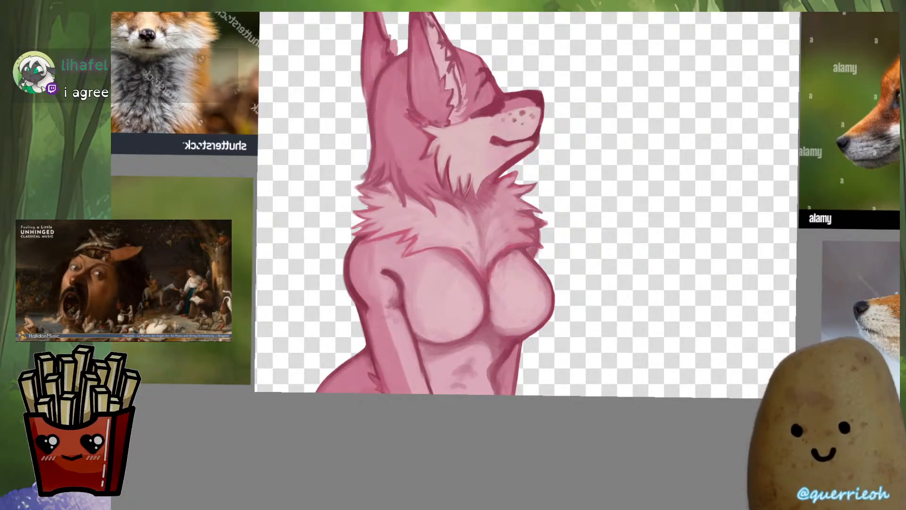
Darken the underside and outline of the middle pointed tuft on the ruff's front edge
scroll(522, 236, "up", 5)
left_click_drag(637, 140, 600, 248)
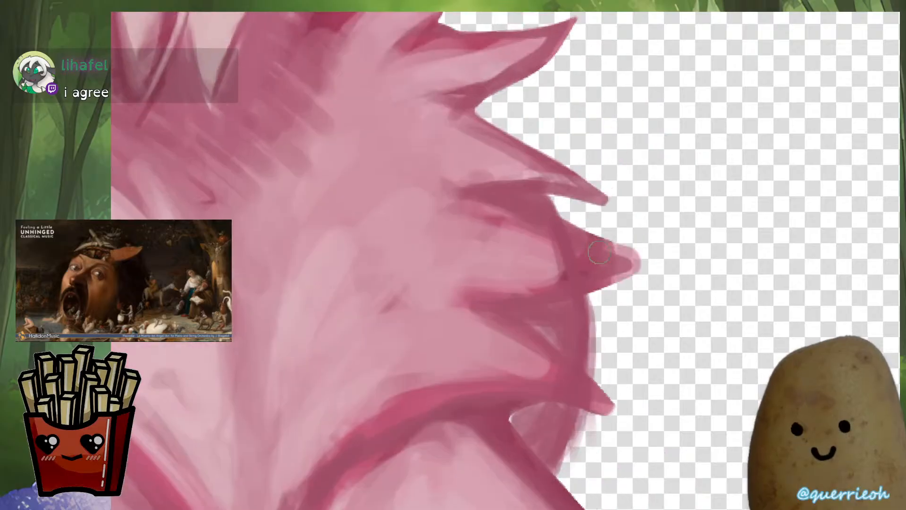
key("m")
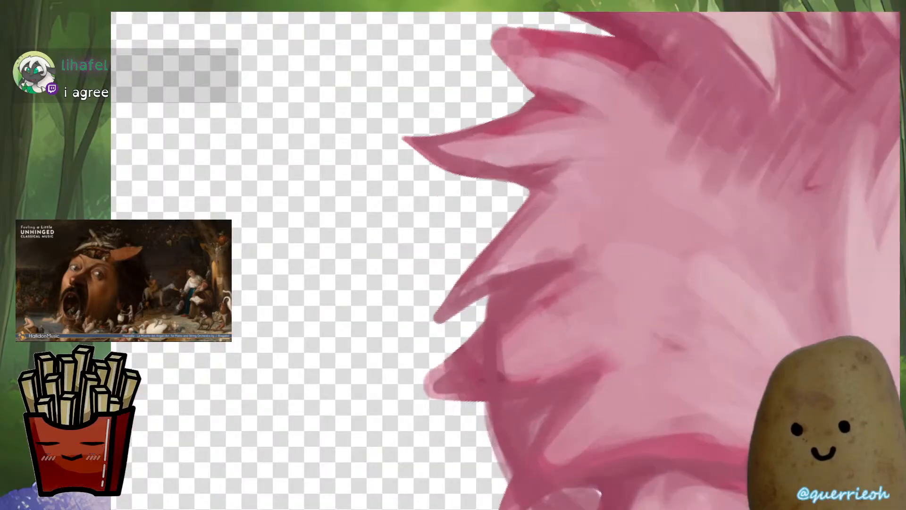
left_click_drag(540, 269, 444, 319)
left_click_drag(486, 296, 443, 323)
left_click_drag(532, 308, 540, 364)
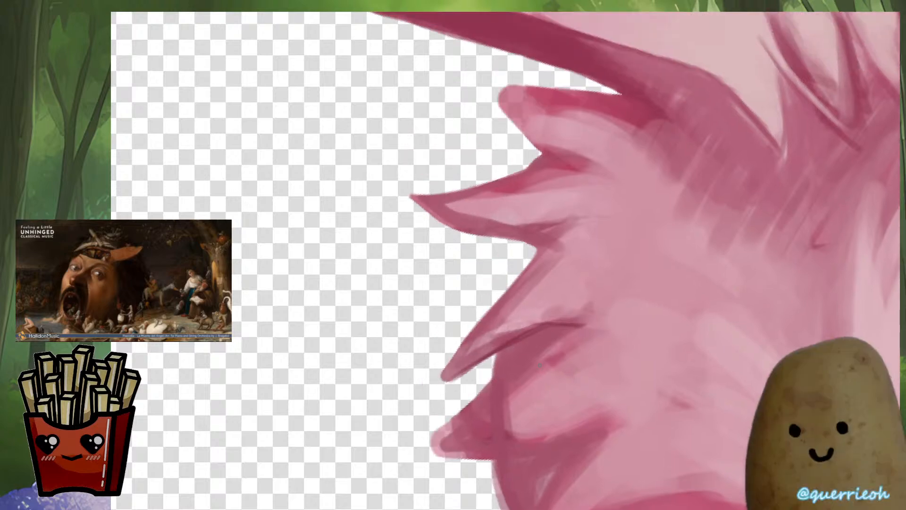
mouse_move(575, 329)
left_mouse_down()
mouse_move(536, 334)
mouse_move(454, 376)
left_mouse_up()
left_click_drag(511, 348, 448, 383)
mouse_move(490, 330)
left_mouse_down()
mouse_move(445, 386)
mouse_move(518, 291)
left_mouse_up()
Erase the excess around the middle front tuft so it tapers to a sharp point
key("e")
left_click_drag(533, 254, 443, 382)
left_click_drag(493, 304, 443, 384)
left_click_drag(481, 321, 442, 373)
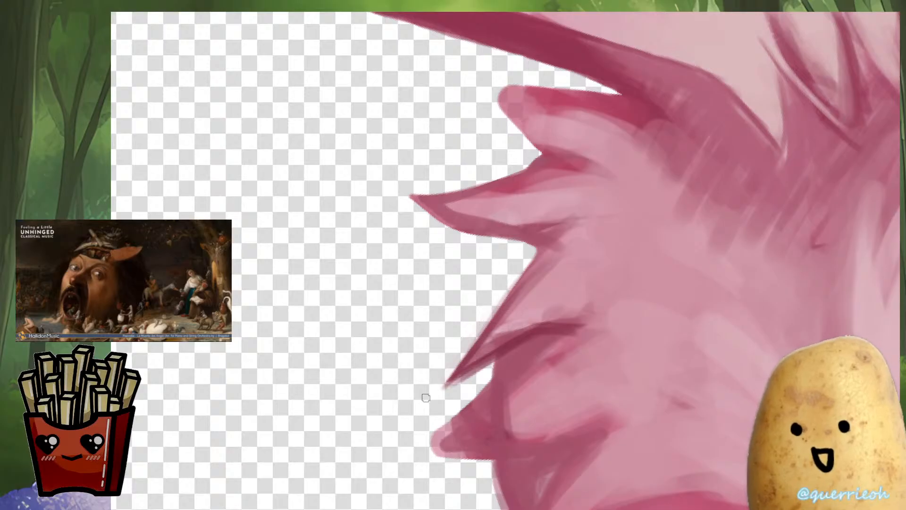
Clean the underside of the upper front tuft and refine the small dark fur notch beneath it
mouse_move(539, 260)
left_mouse_down()
mouse_move(509, 334)
mouse_move(523, 307)
mouse_move(476, 326)
mouse_move(419, 312)
mouse_move(386, 280)
mouse_move(481, 246)
left_mouse_up()
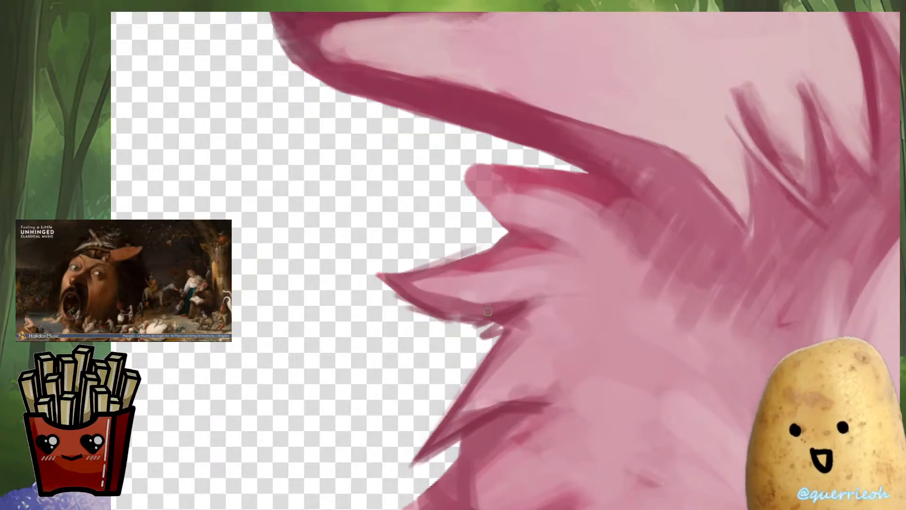
mouse_move(435, 317)
left_mouse_down()
mouse_move(464, 324)
mouse_move(382, 293)
left_mouse_up()
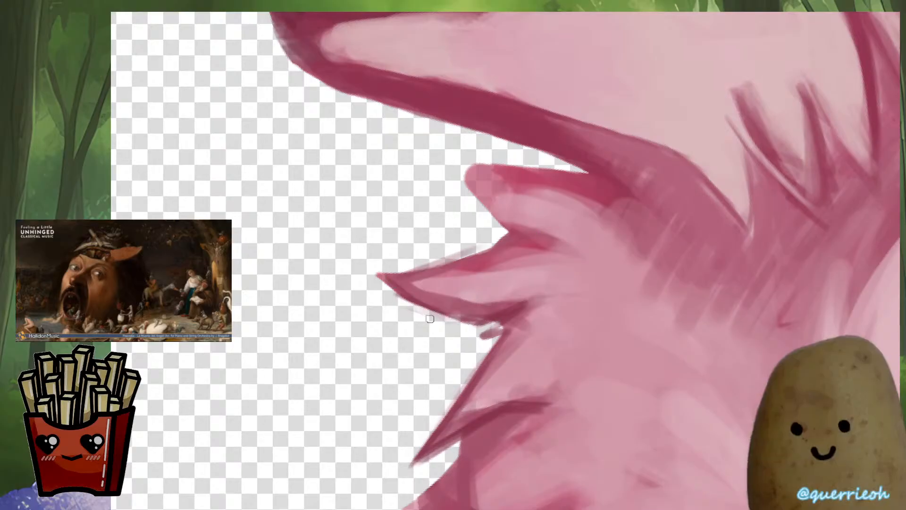
scroll(568, 314, "down", 5)
scroll(564, 314, "up", 5)
left_click_drag(540, 320, 498, 335)
scroll(568, 317, "down", 5)
scroll(579, 336, "up", 4)
scroll(579, 336, "down", 7)
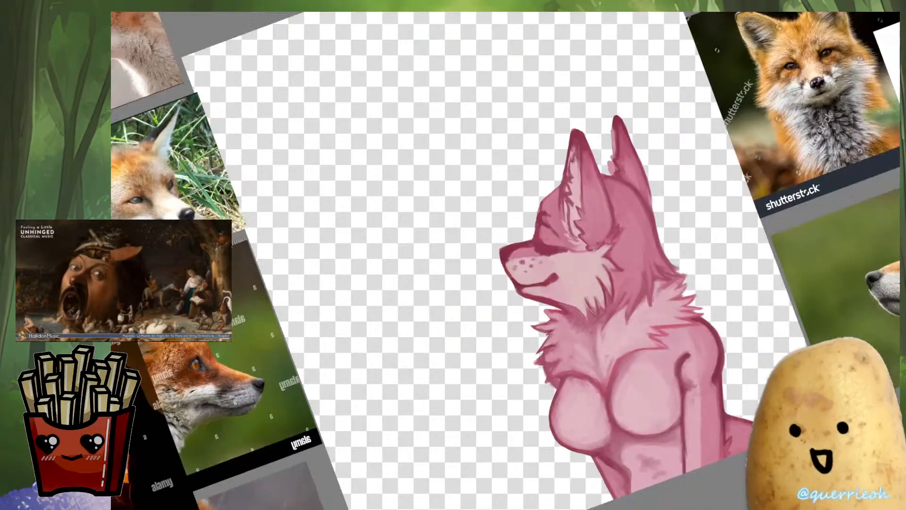
Erase the rough outer edge of the dark curved fill along the lower front of the ruff in mirrored view
scroll(596, 323, "up", 5)
scroll(563, 420, "up", 2)
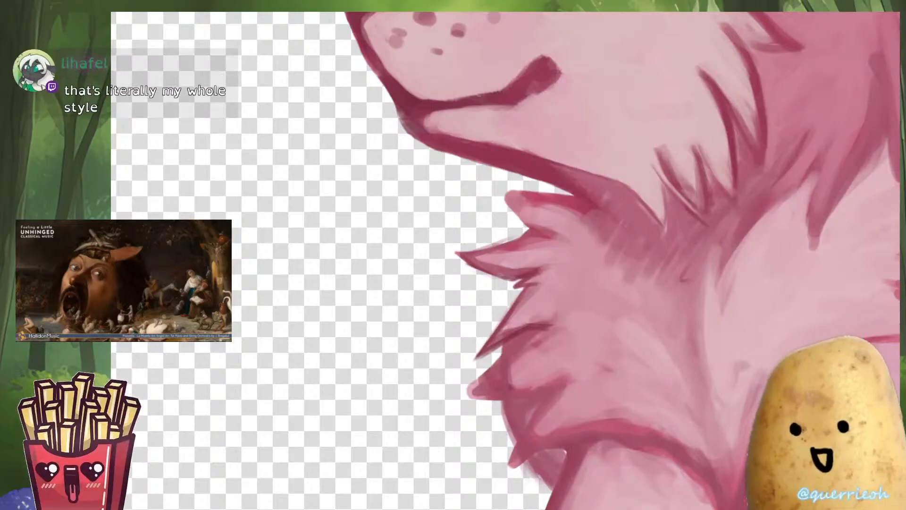
key("6")
key("6")
scroll(538, 267, "up", 2)
left_click_drag(457, 324, 507, 286)
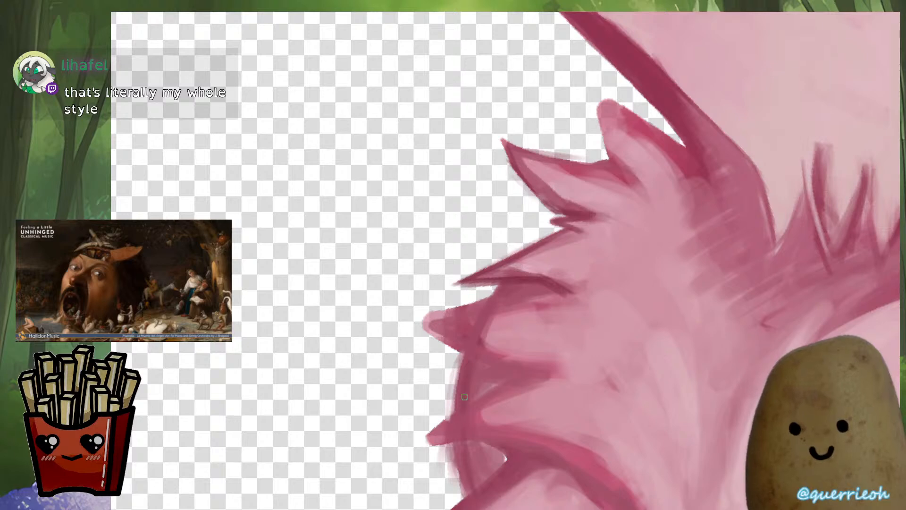
key("m")
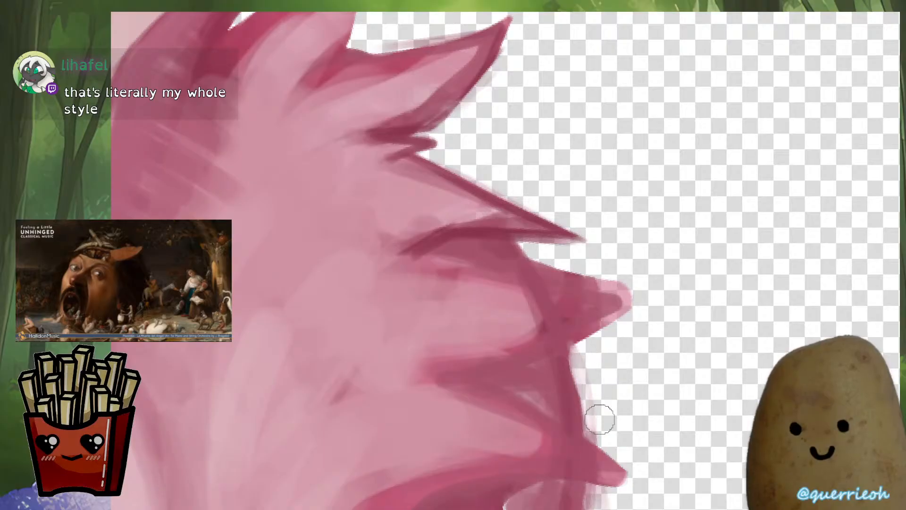
left_click_drag(591, 400, 597, 293)
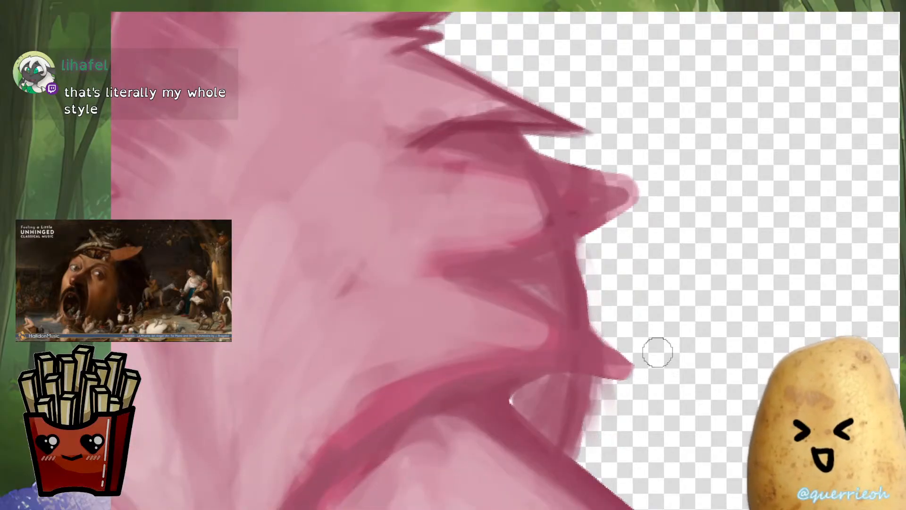
left_click_drag(596, 393, 587, 443)
scroll(619, 349, "down", 3)
scroll(627, 356, "down", 2)
key("m")
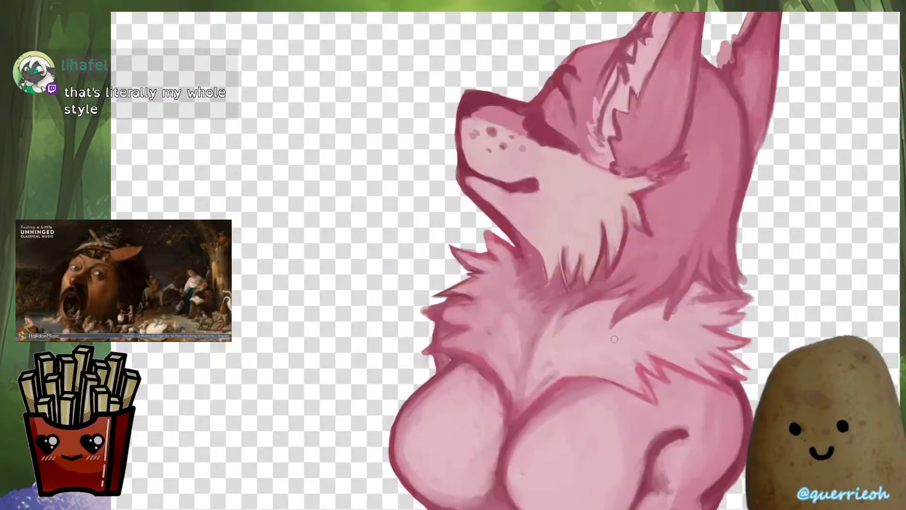
Sample pink from the ruff and reshape the blunt, faded tip of the lower front tuft into a point
scroll(428, 306, "up", 3)
left_click(501, 240, "ctrl")
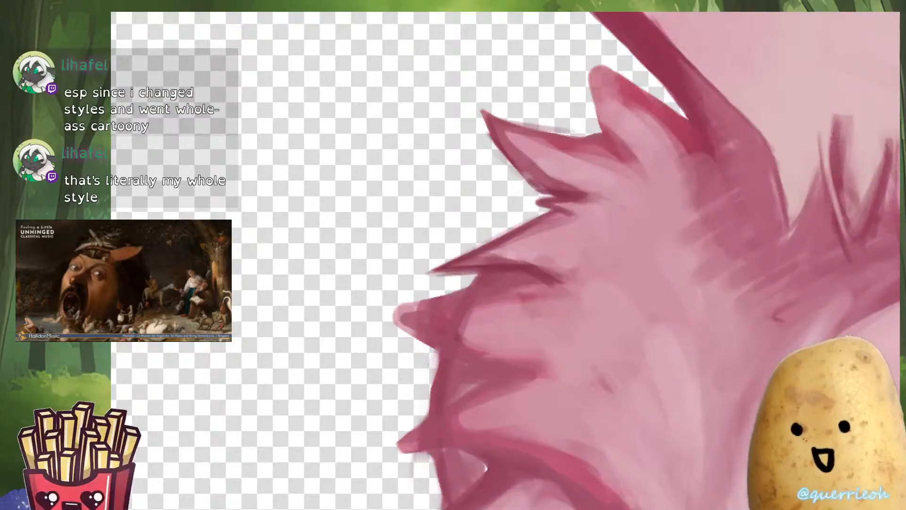
left_click_drag(502, 239, 491, 245)
key("ctrl+plus")
scroll(542, 298, "up", 1)
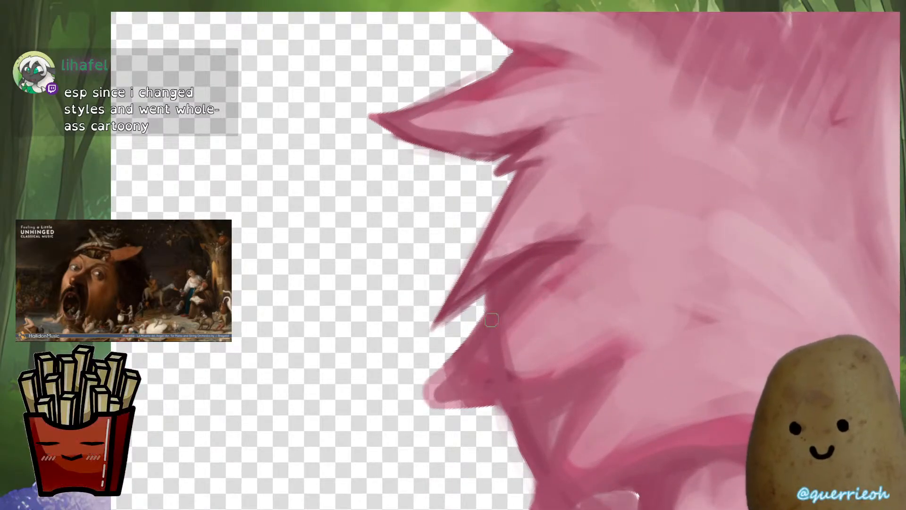
left_click_drag(460, 364, 435, 395)
left_click_drag(479, 315, 441, 380)
left_click_drag(460, 346, 421, 401)
left_click_drag(471, 320, 430, 399)
Sample the ruff's mid pink, fill the reshaped lower front tuft, and refine its lower edge with a smaller brush
left_click(600, 273, "ctrl")
mouse_move(589, 271)
left_mouse_down()
mouse_move(542, 302)
mouse_move(527, 333)
left_mouse_up()
left_click_drag(566, 264, 497, 368)
left_click_drag(531, 309, 454, 390)
key("[")
key("[")
key("[")
mouse_move(615, 341)
left_mouse_down()
mouse_move(486, 382)
mouse_move(495, 381)
left_mouse_up()
scroll(486, 366, "down", 4)
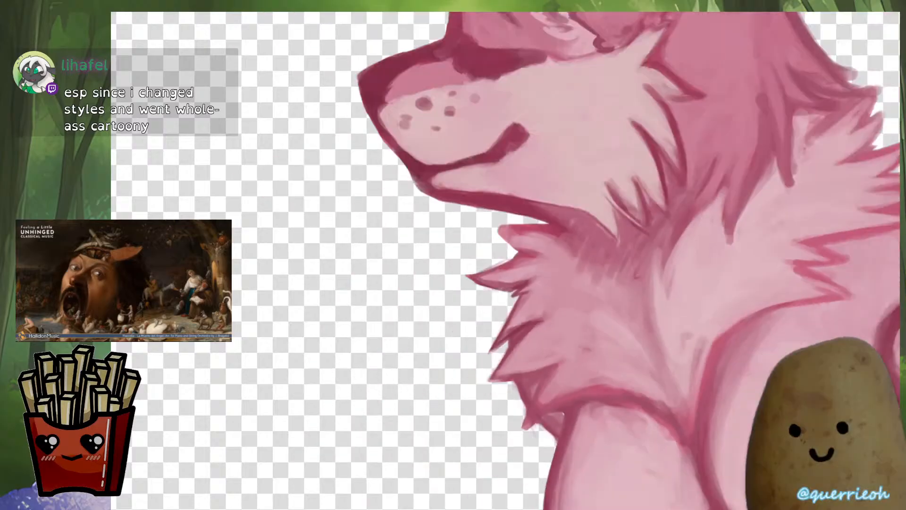
Sample pink from the lower front of the ruff and touch up the lowest front tufts and their outer edge
scroll(564, 302, "up", 3)
left_click(543, 335, "ctrl")
mouse_move(538, 336)
left_mouse_down()
mouse_move(451, 446)
mouse_move(539, 438)
left_mouse_up()
mouse_move(553, 317)
left_mouse_down()
mouse_move(503, 335)
mouse_move(450, 380)
left_mouse_up()
scroll(619, 264, "down", 6)
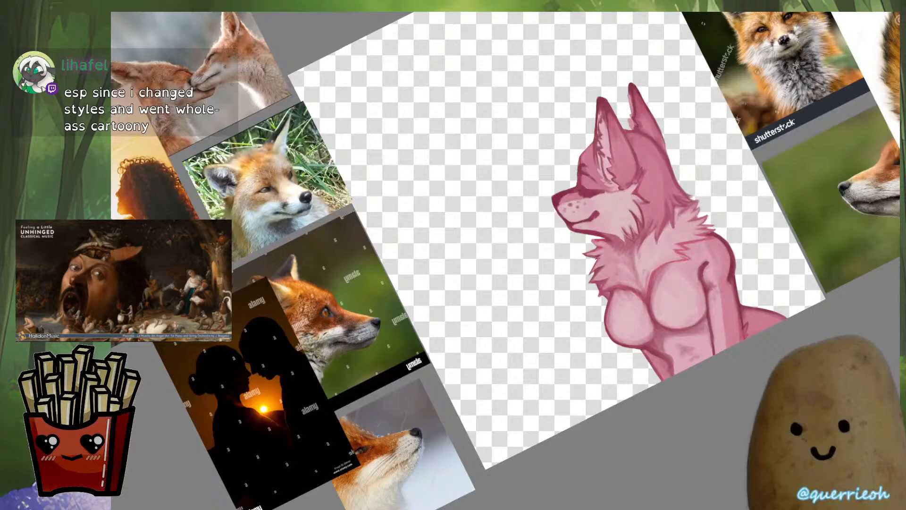
Clean the rough outer edge beneath the pink fox's lower jaw in mirrored view
left_click_drag(618, 263, 599, 324)
scroll(597, 300, "up", 6)
key("m")
scroll(423, 254, "up", 4)
left_click_drag(491, 198, 478, 239)
mouse_move(425, 286)
left_mouse_down()
mouse_move(380, 359)
mouse_move(351, 442)
left_mouse_up()
mouse_move(454, 214)
left_mouse_down()
mouse_move(347, 326)
mouse_move(311, 436)
mouse_move(388, 344)
left_mouse_up()
left_click_drag(417, 279, 336, 359)
key("ctrl+z")
left_click_drag(468, 264, 427, 293)
Smooth the outer edge around the front of the muzzle and chin, continuing down along the jawline
left_click_drag(522, 214, 500, 232)
mouse_move(532, 204)
left_mouse_down()
mouse_move(519, 219)
mouse_move(504, 323)
mouse_move(522, 359)
left_mouse_up()
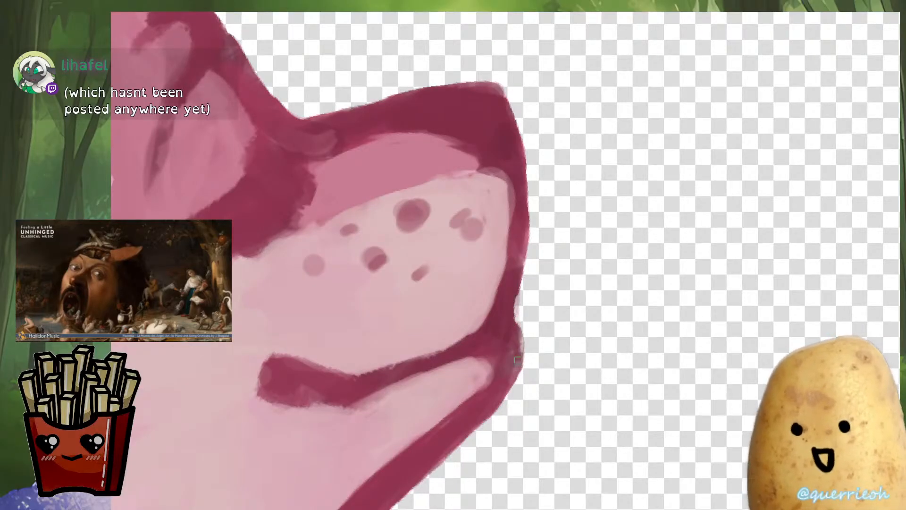
left_click_drag(517, 345, 483, 410)
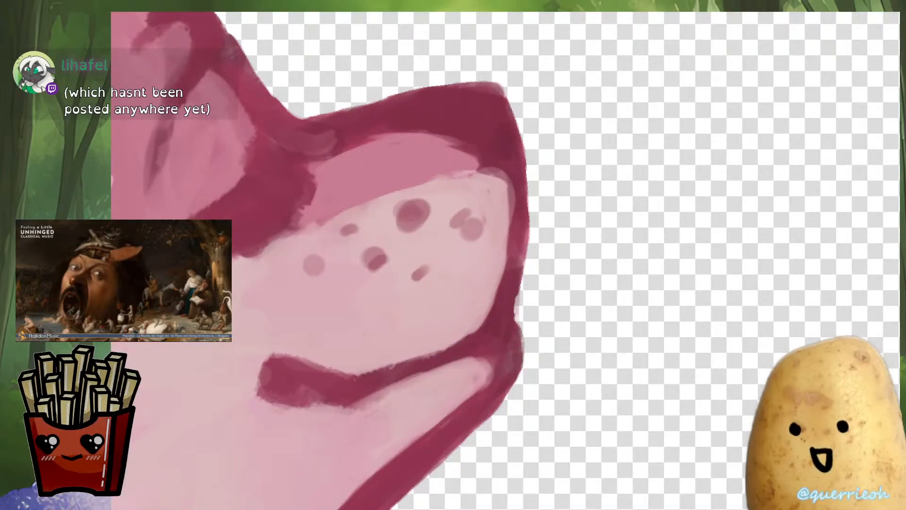
scroll(555, 312, "down", 4)
scroll(545, 325, "up", 3)
scroll(556, 289, "up", 2)
mouse_move(481, 461)
left_mouse_down()
mouse_move(532, 330)
mouse_move(588, 261)
left_mouse_up()
Reshape the blunt top front tuft just below the jaw into a sharp point with a dark pink outline
scroll(531, 330, "down", 4)
scroll(479, 363, "up", 2)
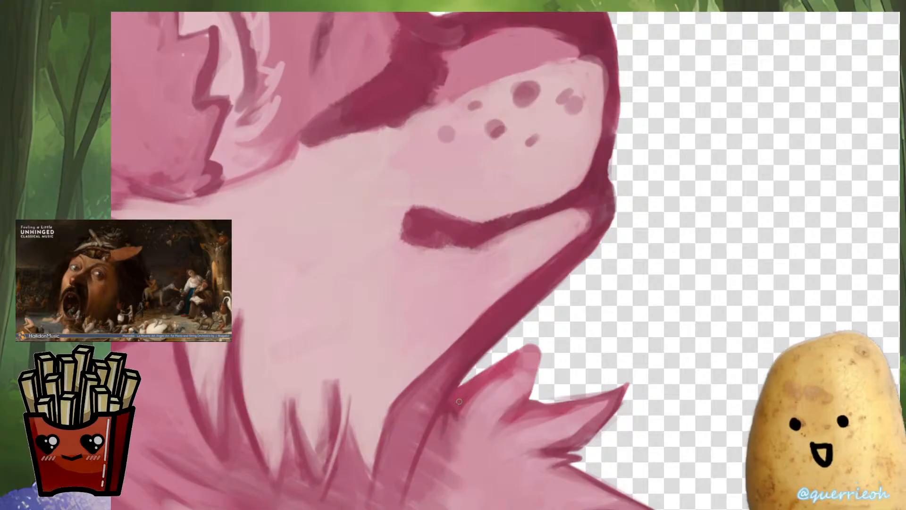
mouse_move(461, 390)
left_mouse_down()
mouse_move(495, 369)
mouse_move(489, 364)
mouse_move(540, 337)
mouse_move(531, 400)
mouse_move(547, 340)
left_mouse_up()
left_click(502, 334, "ctrl")
mouse_move(496, 363)
left_mouse_down()
mouse_move(543, 331)
mouse_move(518, 392)
left_mouse_up()
key("ctrl+z")
mouse_move(522, 383)
left_mouse_down()
mouse_move(545, 375)
mouse_move(512, 409)
left_mouse_up()
left_click_drag(539, 342, 525, 383)
left_click_drag(546, 329, 470, 377)
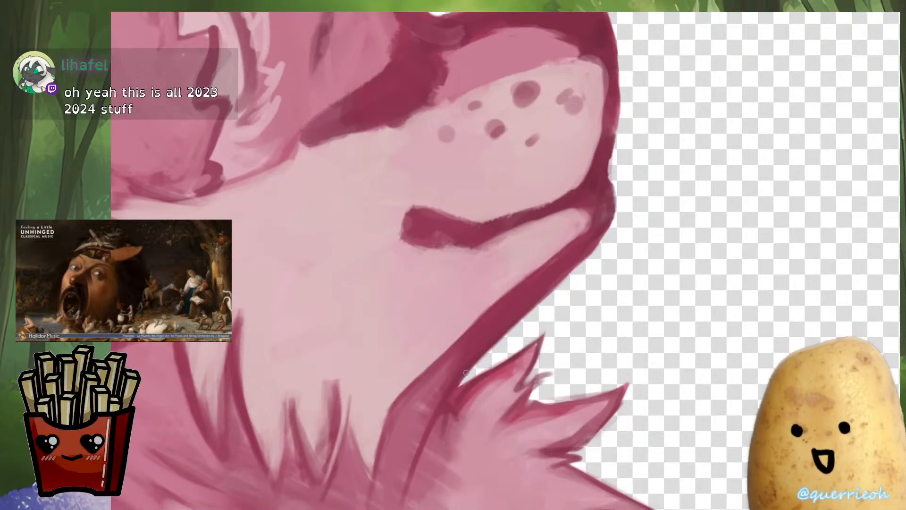
Undo the last edge strokes, then recut the top tuft's upper edge and refine the notch on its underside
key("ctrl+z")
left_click_drag(549, 334, 464, 383)
key("ctrl+z")
left_click_drag(542, 334, 477, 375)
left_click_drag(543, 339, 514, 391)
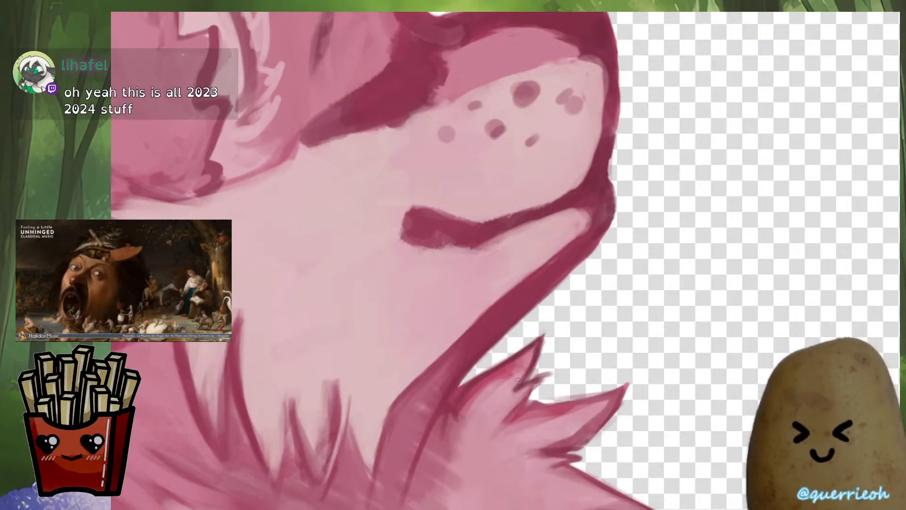
Darken the small notch and upper edge of the second front tuft, and trim its underside
mouse_move(547, 376)
left_mouse_down()
mouse_move(502, 426)
mouse_move(585, 400)
left_mouse_up()
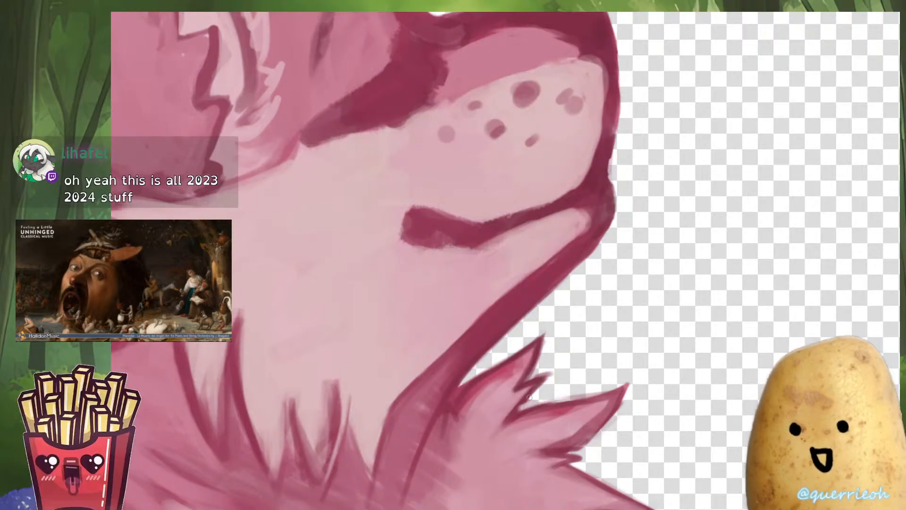
mouse_move(538, 384)
left_mouse_down()
mouse_move(507, 421)
mouse_move(532, 391)
mouse_move(506, 419)
mouse_move(620, 387)
mouse_move(606, 425)
mouse_move(622, 395)
mouse_move(602, 424)
mouse_move(543, 451)
left_mouse_up()
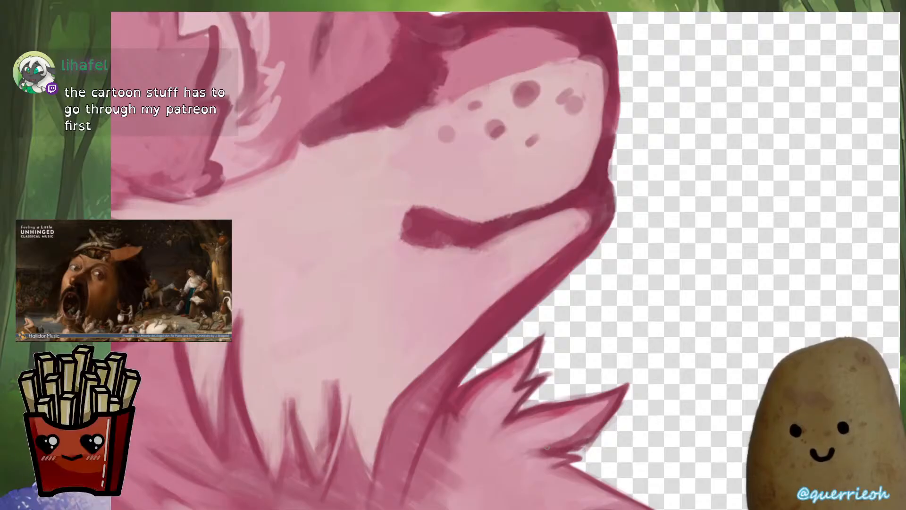
left_click_drag(616, 404, 588, 447)
left_click_drag(632, 387, 596, 445)
left_click_drag(634, 385, 600, 441)
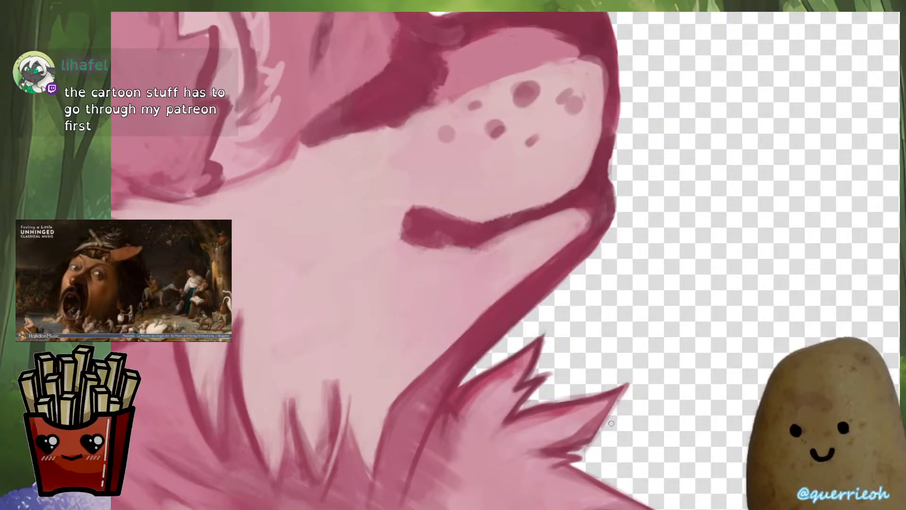
mouse_move(628, 386)
left_mouse_down()
mouse_move(592, 442)
mouse_move(532, 460)
left_mouse_up()
Strengthen the dark outline along the underside of the second front tuft after checking the view in both orientations
scroll(619, 398, "down", 4)
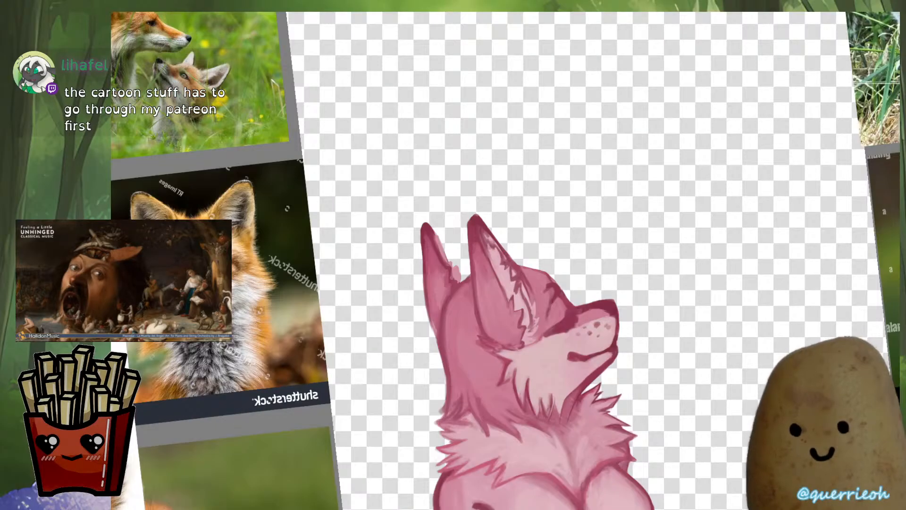
scroll(614, 411, "up", 4)
key("m")
key("m")
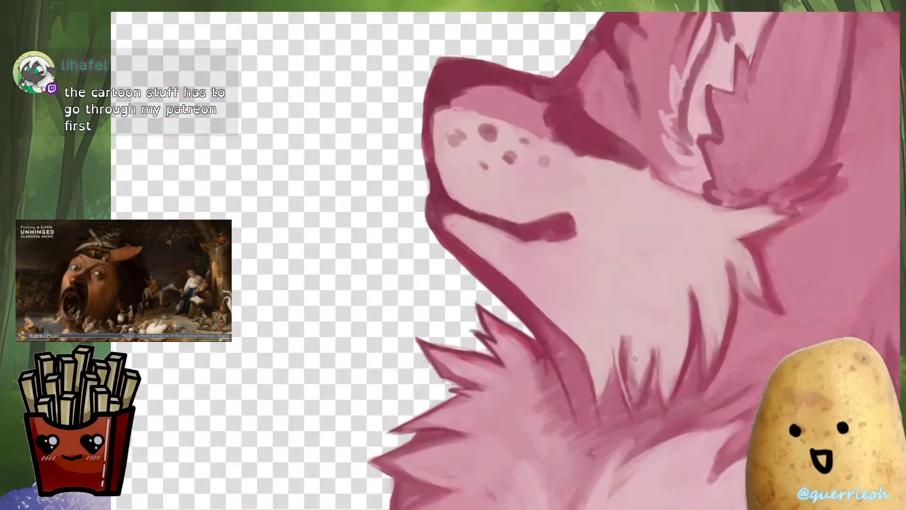
scroll(616, 370, "up", 3)
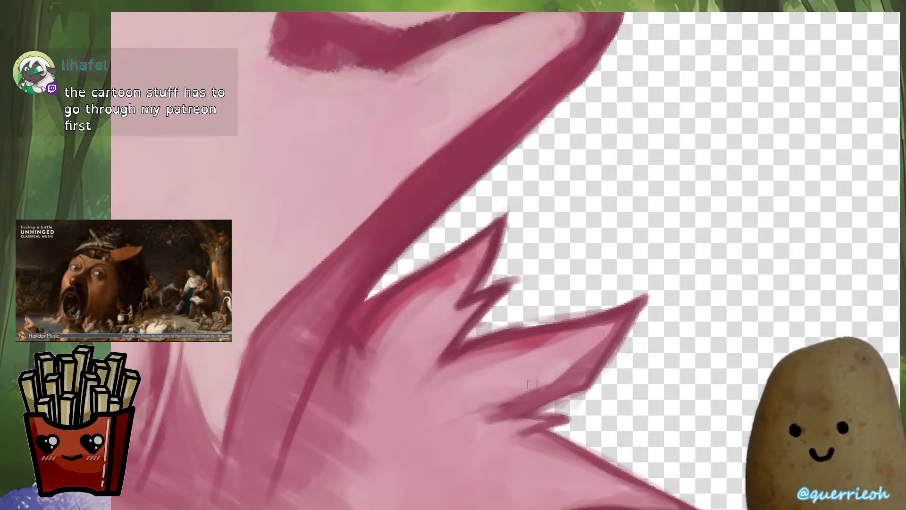
mouse_move(535, 406)
left_mouse_down()
mouse_move(616, 317)
mouse_move(584, 402)
left_mouse_up()
left_click_drag(637, 288, 559, 404)
left_click_drag(613, 310, 562, 392)
Sample pink from the second front tuft and blend its inner shading toward the curved lower edge
left_click(561, 326, "ctrl")
mouse_move(598, 313)
left_mouse_down()
mouse_move(567, 385)
mouse_move(531, 408)
left_mouse_up()
mouse_move(594, 318)
left_mouse_down()
mouse_move(540, 406)
mouse_move(519, 417)
mouse_move(566, 415)
mouse_move(533, 428)
left_mouse_up()
scroll(578, 370, "down", 6)
scroll(578, 378, "up", 6)
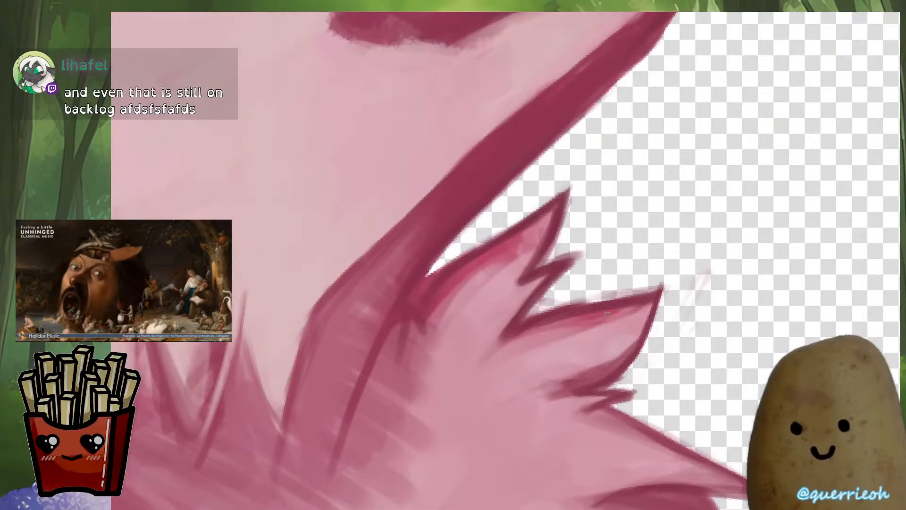
mouse_move(629, 319)
left_mouse_down()
mouse_move(581, 335)
mouse_move(638, 315)
mouse_move(610, 372)
left_mouse_up()
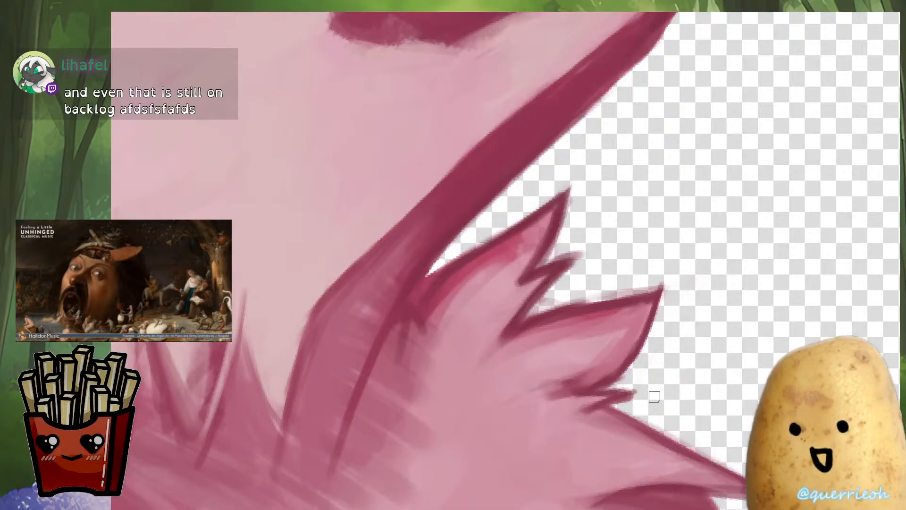
Sample dark pink and add a small dark fur tuft where the jawline meets the ruff
key("m")
key("m")
left_click_drag(586, 298, 589, 390)
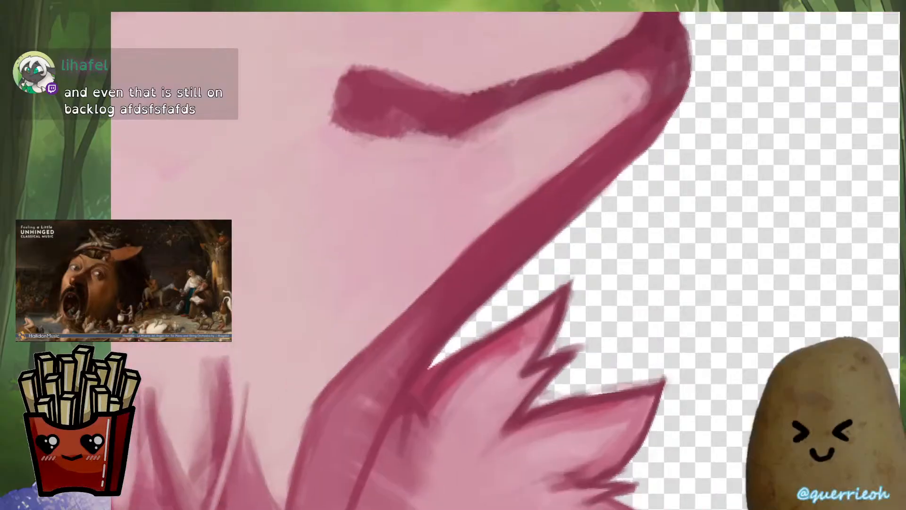
scroll(560, 321, "down", 5)
scroll(539, 339, "up", 4)
left_click(515, 339, "ctrl")
mouse_move(533, 286)
left_mouse_down()
mouse_move(516, 340)
mouse_move(494, 347)
mouse_move(529, 311)
left_mouse_up()
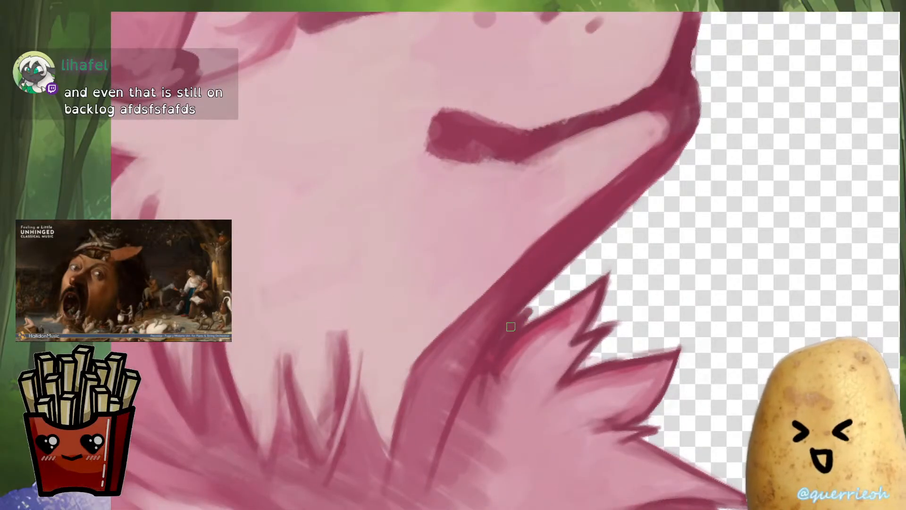
scroll(528, 335, "down", 5)
scroll(529, 335, "up", 5)
left_click_drag(532, 263, 502, 284)
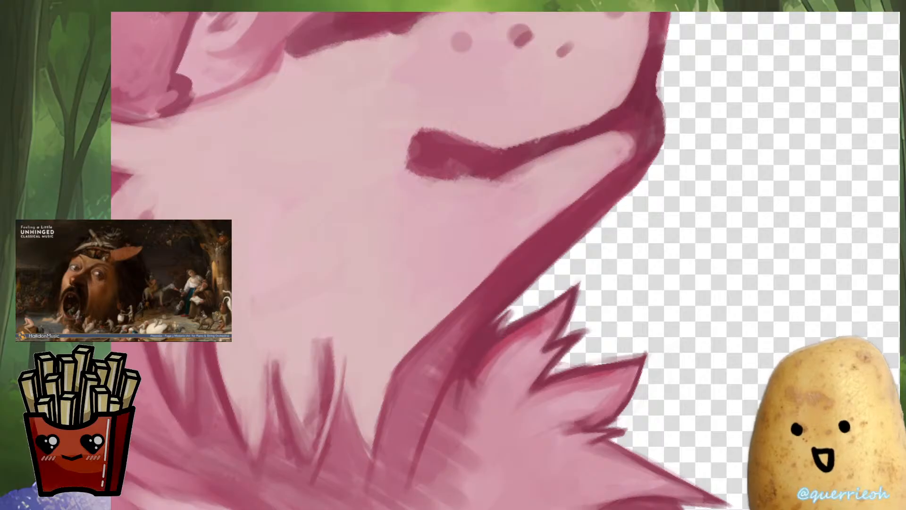
Sample pink from the ruff and refine the dark area and outer edge below the lower front tufts in unmirrored view
scroll(636, 257, "down", 5)
scroll(618, 264, "up", 4)
scroll(679, 264, "down", 5)
key("m")
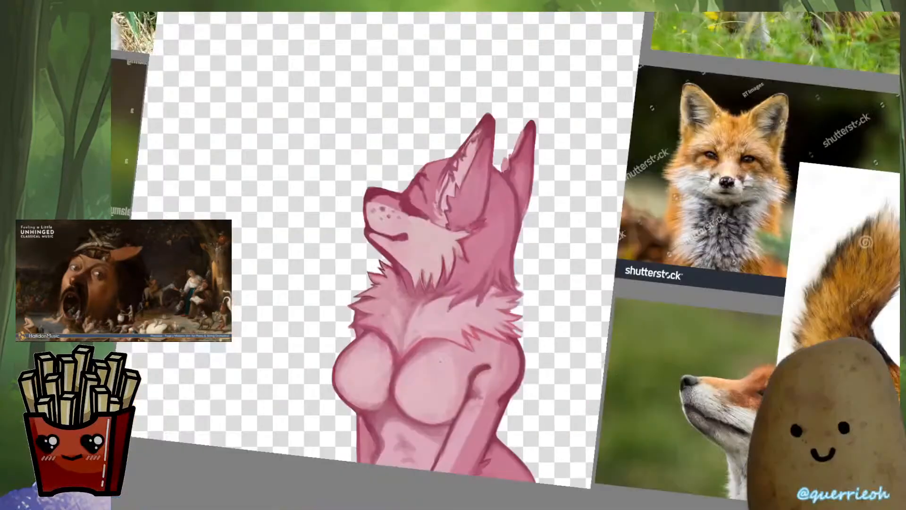
scroll(491, 292, "up", 6)
left_click_drag(302, 273, 702, 312)
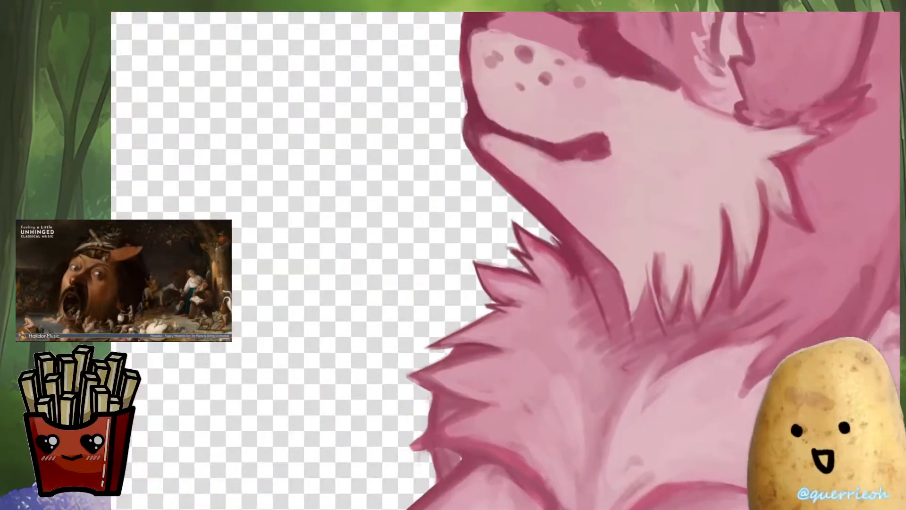
scroll(491, 321, "up", 2)
left_click_drag(473, 360, 513, 325)
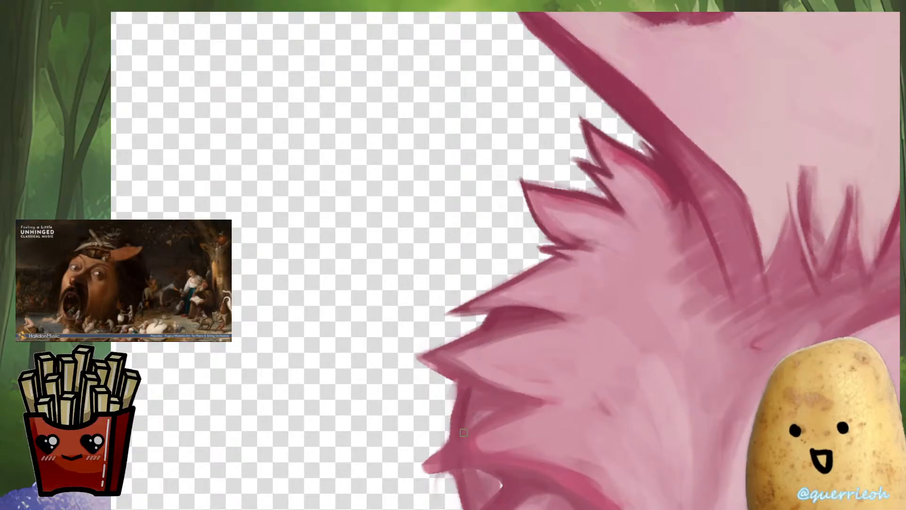
scroll(467, 387, "down", 3)
mouse_move(470, 383)
left_mouse_down()
mouse_move(481, 419)
mouse_move(545, 411)
left_mouse_up()
left_click(598, 361, "ctrl")
left_click_drag(542, 376, 525, 382)
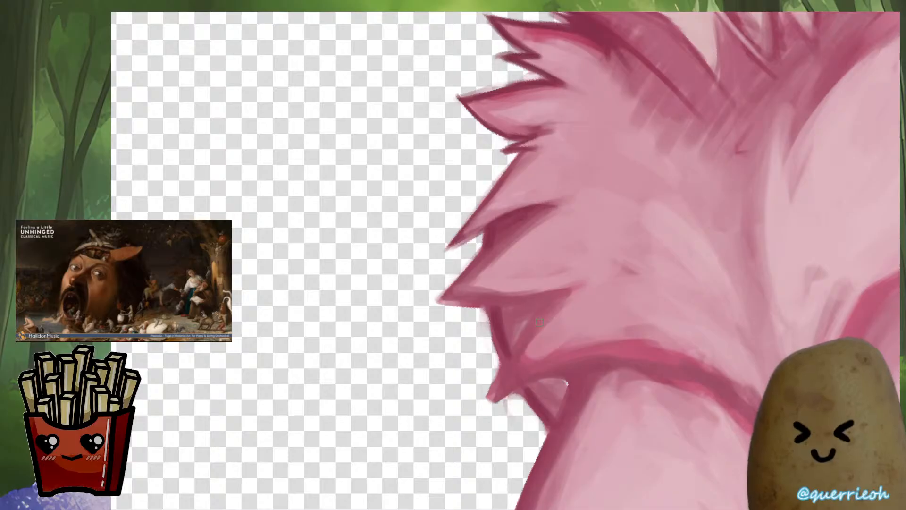
mouse_move(473, 304)
left_mouse_down()
mouse_move(438, 302)
mouse_move(482, 264)
mouse_move(460, 341)
left_mouse_up()
Check the figure in mirrored and normal views, and touch up the fur shading at the ruff's lower centre
scroll(528, 264, "down", 3)
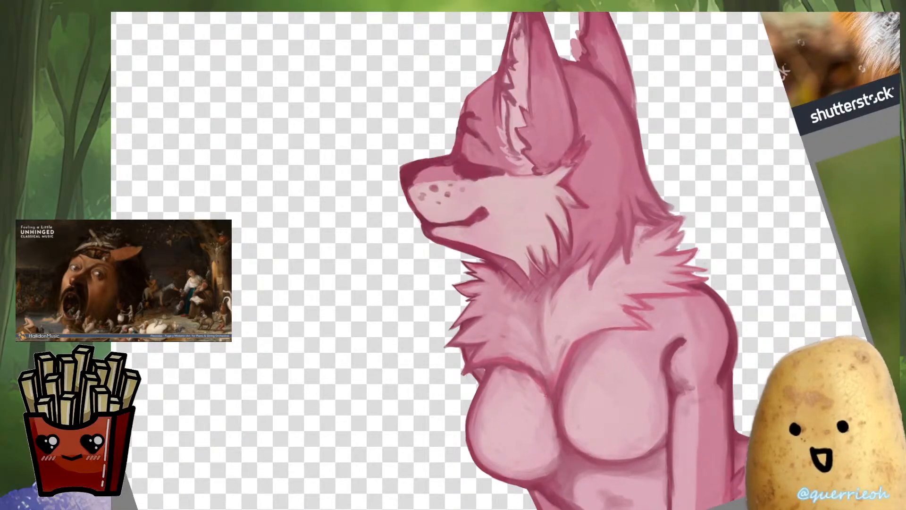
key("m")
key("m")
scroll(541, 267, "up", 5)
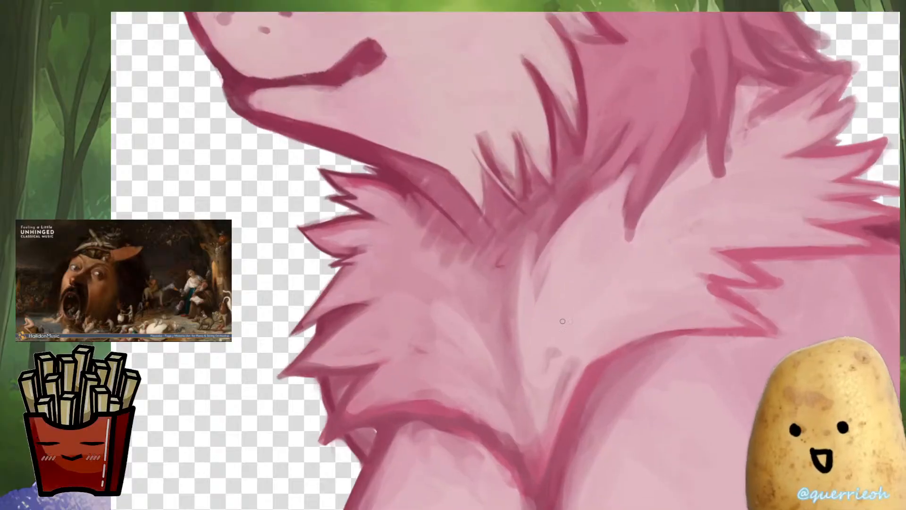
mouse_move(552, 356)
left_mouse_down()
mouse_move(558, 398)
mouse_move(542, 472)
left_mouse_up()
Sample a pink from the arm and smooth the shading around the shoulder crease and upper arm
scroll(644, 317, "down", 8)
mouse_move(685, 377)
left_mouse_down()
mouse_move(631, 385)
mouse_move(575, 423)
mouse_move(514, 436)
left_mouse_up()
scroll(630, 385, "up", 5)
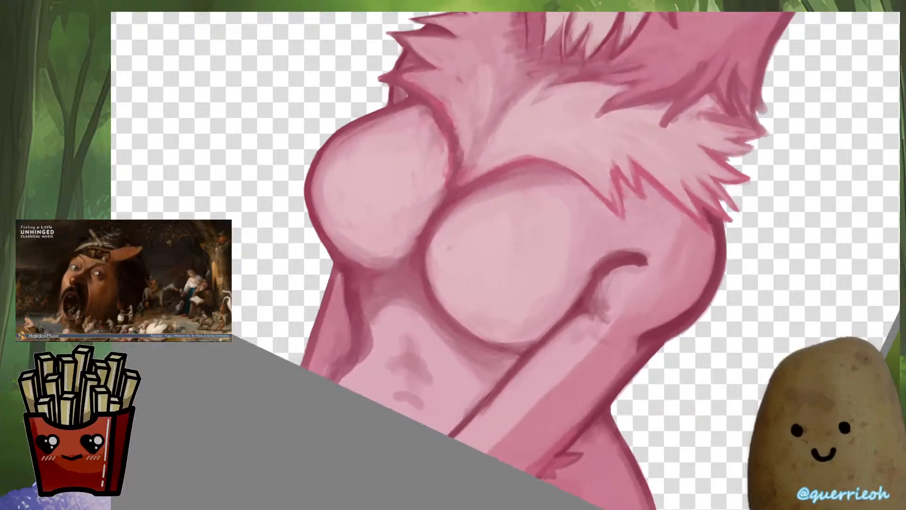
scroll(557, 326, "up", 4)
left_click(577, 292, "ctrl")
mouse_move(594, 283)
left_mouse_down()
mouse_move(647, 203)
mouse_move(638, 242)
left_mouse_up()
scroll(594, 340, "down", 5)
left_click_drag(661, 321, 618, 309)
scroll(619, 309, "up", 5)
Sample the forearm's darker pink and repaint its outer shaded side down toward the hip
mouse_move(572, 189)
left_mouse_down()
mouse_move(572, 170)
mouse_move(596, 268)
mouse_move(589, 320)
mouse_move(521, 391)
mouse_move(576, 316)
mouse_move(566, 373)
mouse_move(564, 330)
mouse_move(523, 490)
mouse_move(566, 335)
left_mouse_up()
left_click(569, 315, "ctrl")
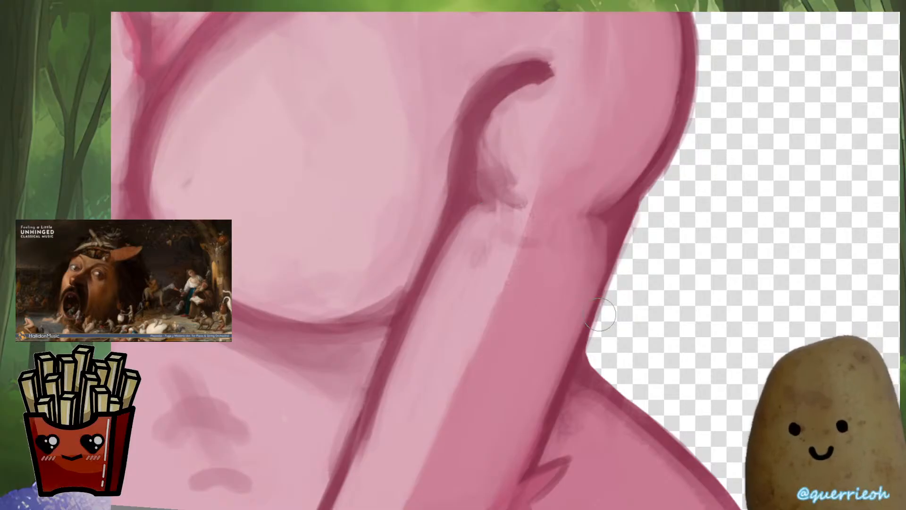
scroll(627, 291, "down", 6)
scroll(578, 283, "up", 6)
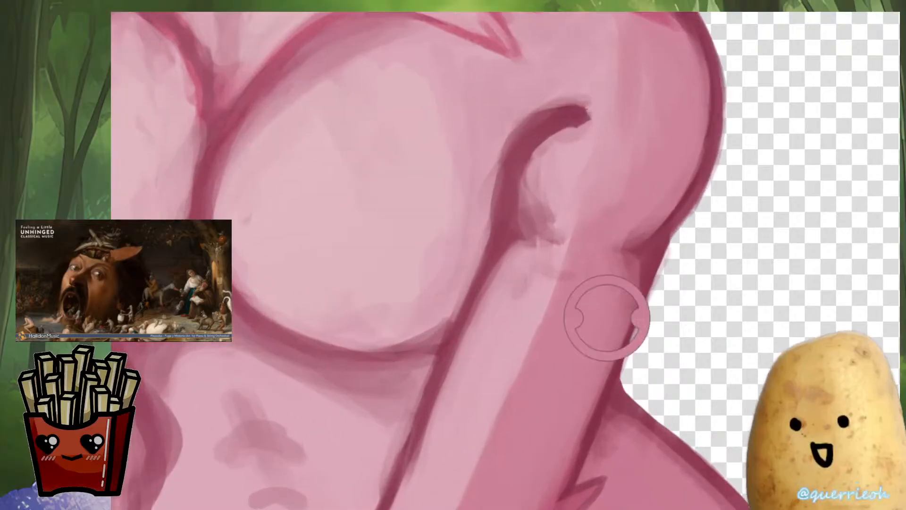
left_click_drag(601, 375, 574, 475)
left_click_drag(509, 343, 557, 238)
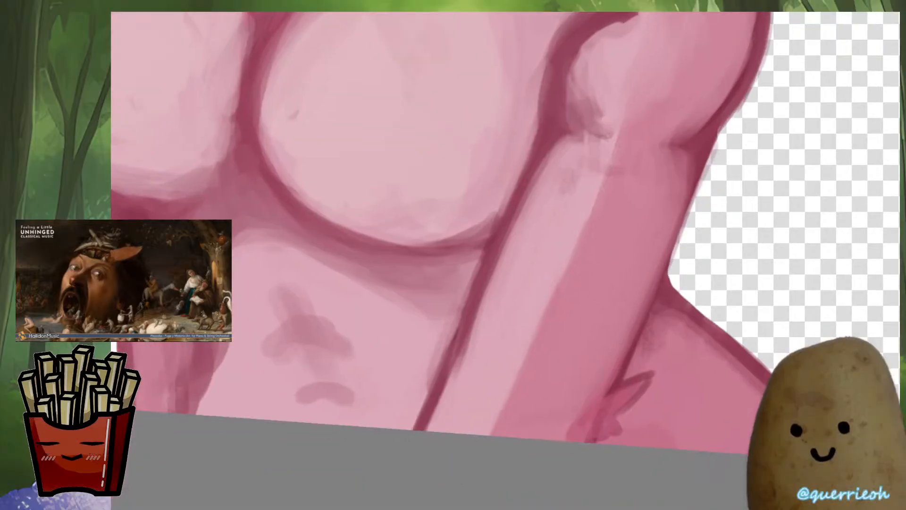
Sample pink beside the forearm and clean up the dark contour separating the forearm from the belly
left_click_drag(523, 194, 461, 375)
left_click(464, 352, "ctrl")
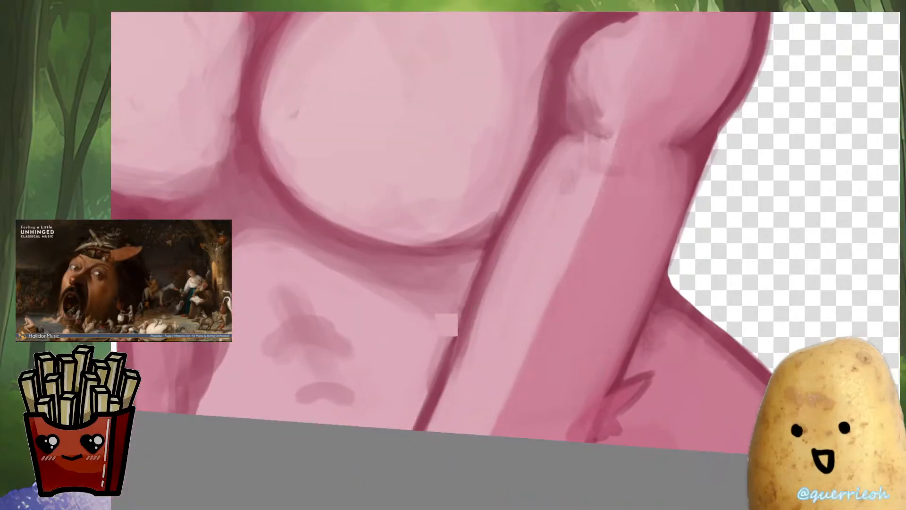
left_click_drag(463, 333, 448, 423)
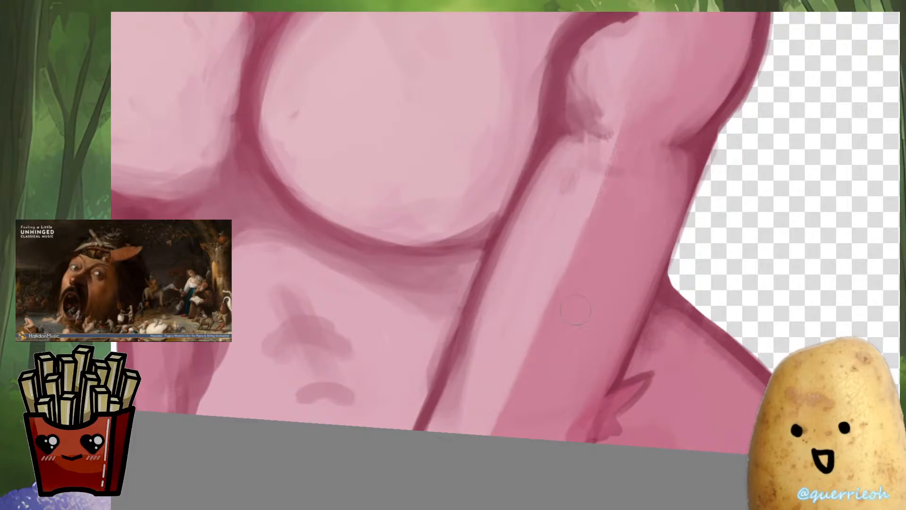
Sample the arm's pinks and define the forearm's lower outer edge and the fur tuft overlapping the hip
scroll(656, 330, "down", 3)
scroll(637, 380, "up", 3)
left_click(642, 309, "ctrl")
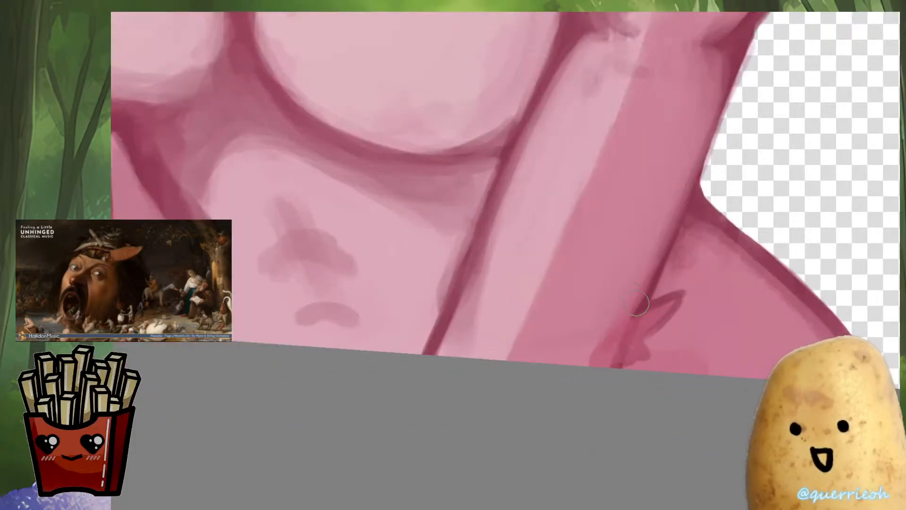
left_click(646, 285, "ctrl")
left_click_drag(647, 286, 593, 357)
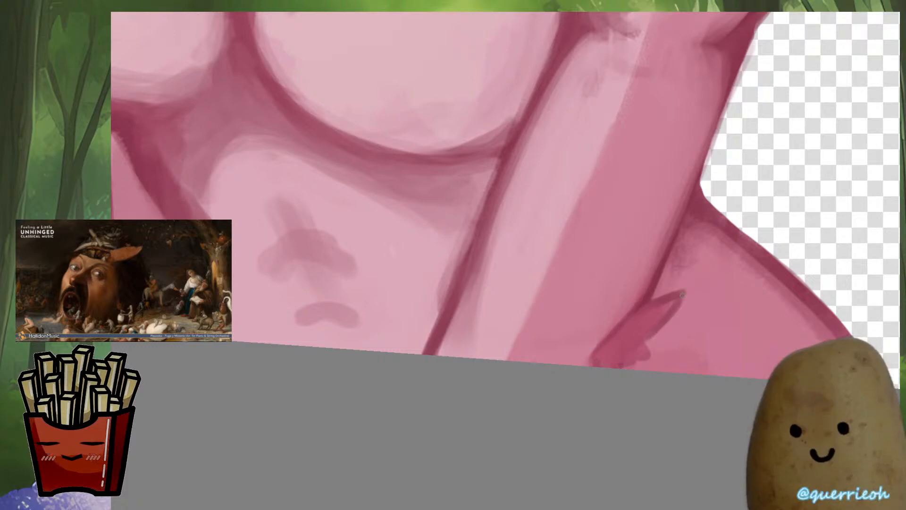
mouse_move(634, 343)
left_mouse_down()
mouse_move(656, 350)
mouse_move(633, 359)
mouse_move(616, 344)
left_mouse_up()
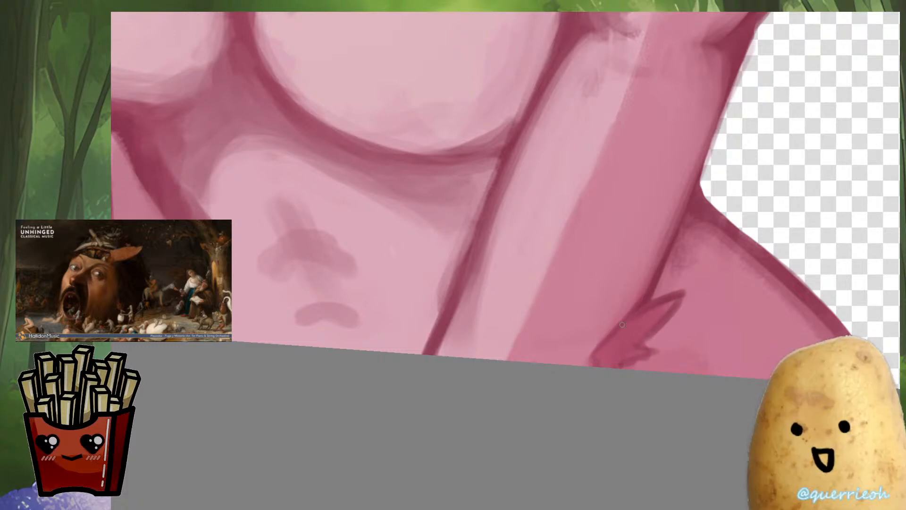
left_click_drag(627, 314, 593, 360)
Refine the inner edge of the forearm by thinning the dark contour beside the belly
scroll(613, 325, "down", 5)
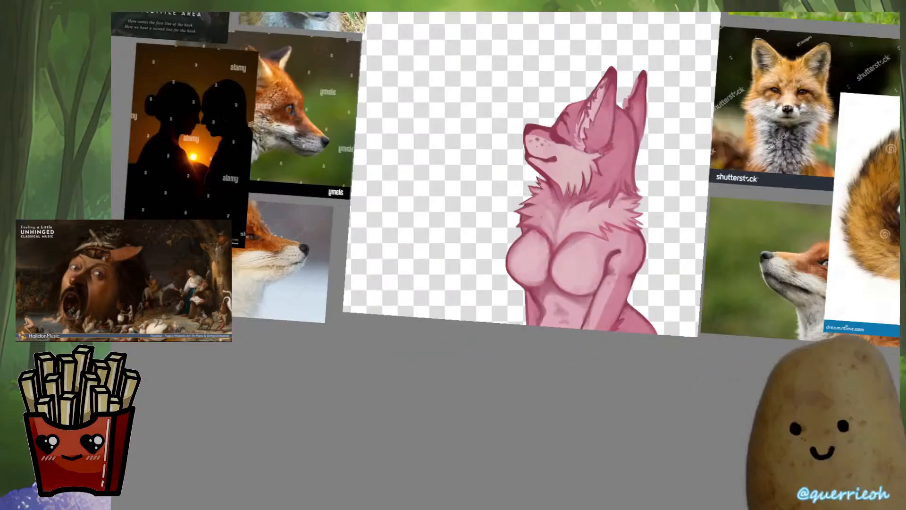
scroll(612, 311, "up", 5)
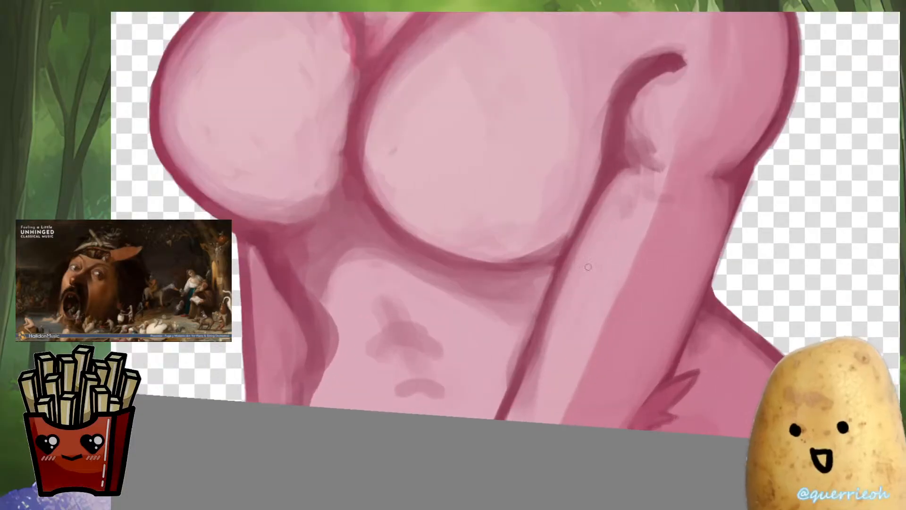
left_click_drag(598, 215, 547, 333)
left_click_drag(573, 250, 540, 360)
left_click_drag(547, 309, 535, 370)
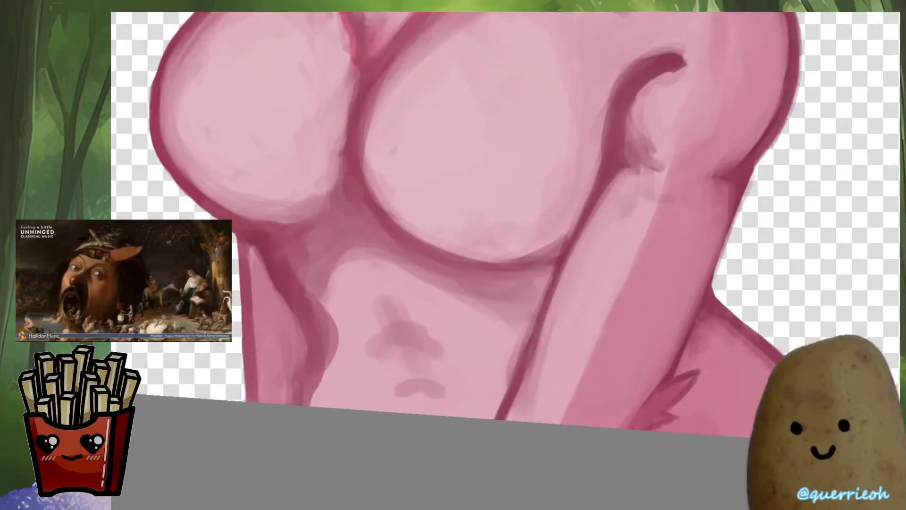
Thin the lower end of the dark contour between the forearm and the belly
left_click_drag(516, 407, 508, 419)
mouse_move(529, 324)
left_mouse_down()
mouse_move(510, 389)
mouse_move(507, 373)
mouse_move(510, 406)
mouse_move(502, 418)
left_mouse_up()
left_click_drag(526, 370, 518, 397)
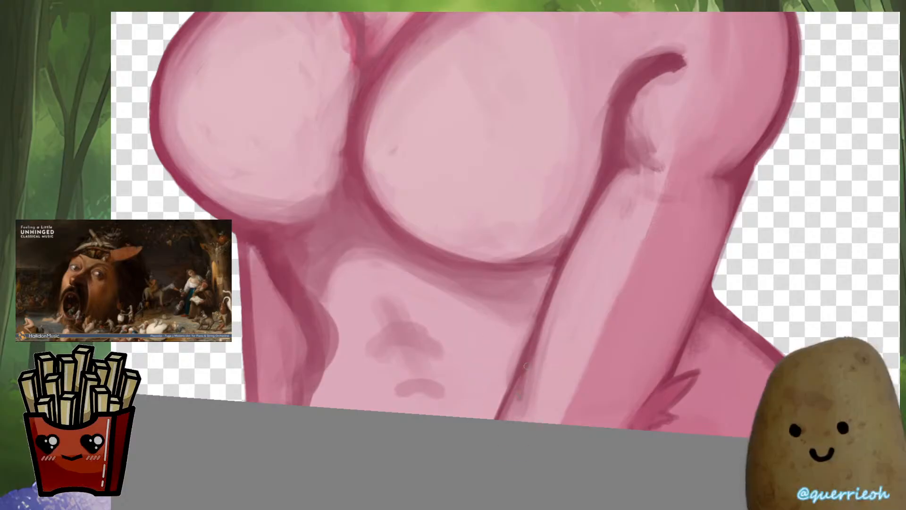
Sample the forearm's pinks and soften the hard boundary between its lit inner side and shaded outer side, checking the mirrored view
scroll(585, 354, "down", 4)
scroll(585, 363, "up", 3)
left_click(578, 273, "ctrl")
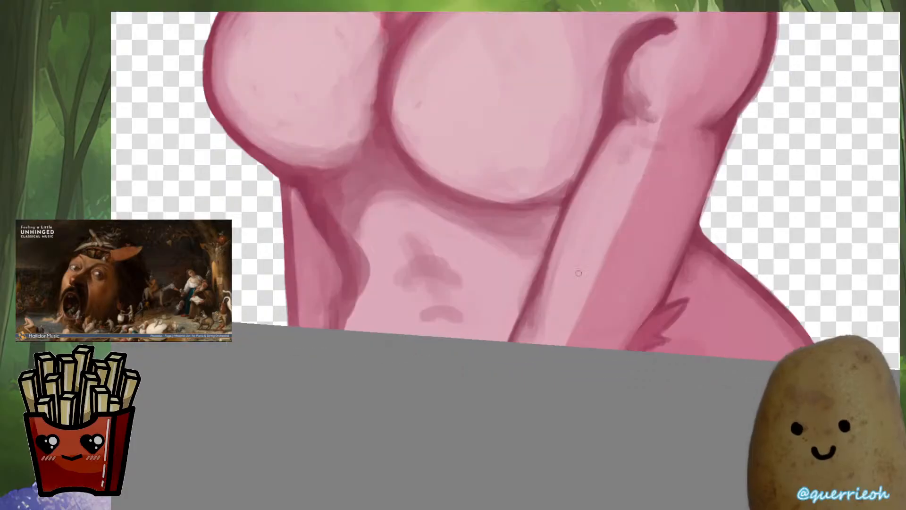
key("m")
key("6")
key("6")
left_click_drag(485, 135, 511, 269)
left_click(511, 269, "ctrl")
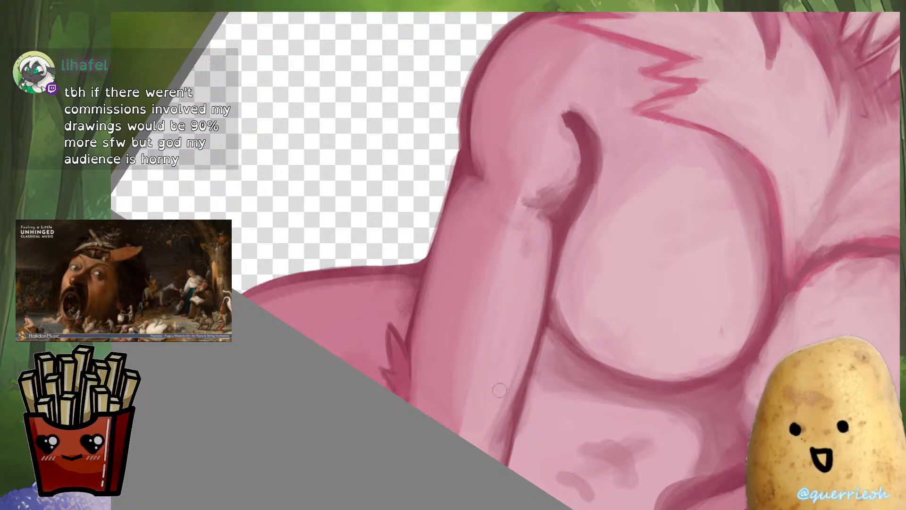
key("m")
mouse_move(550, 312)
left_mouse_down()
mouse_move(501, 329)
mouse_move(538, 360)
left_mouse_up()
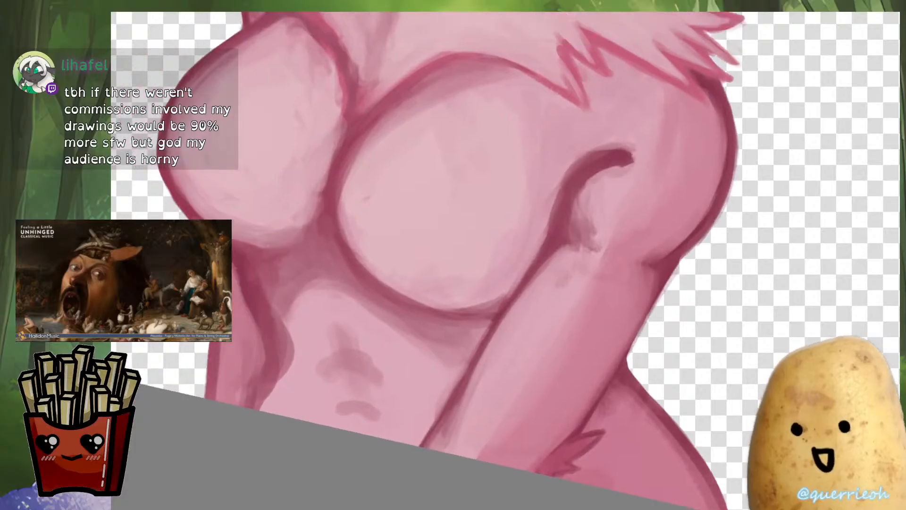
Clean up the upper arm's outer contour around the elbow and touch up the adjoining forearm
scroll(598, 334, "down", 5)
scroll(675, 254, "up", 5)
scroll(594, 364, "up", 3)
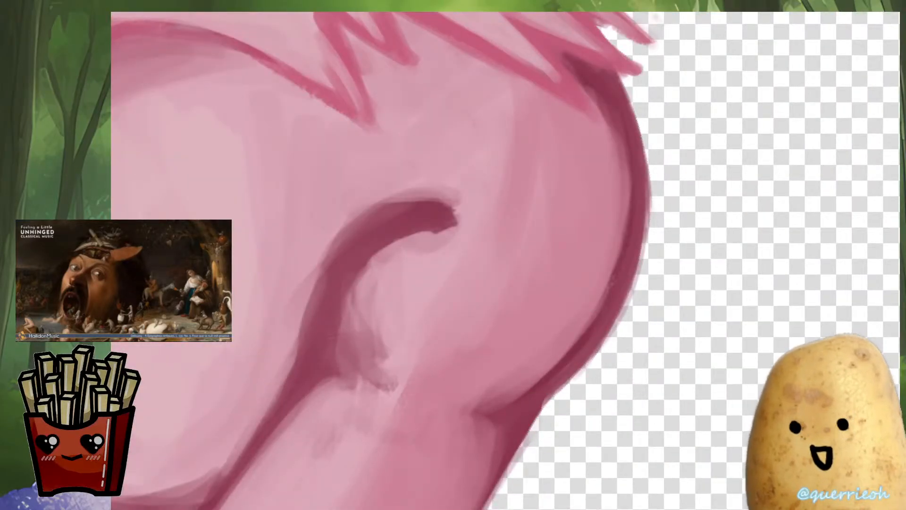
scroll(568, 375, "down", 3)
left_click_drag(568, 375, 623, 276)
scroll(592, 296, "up", 2)
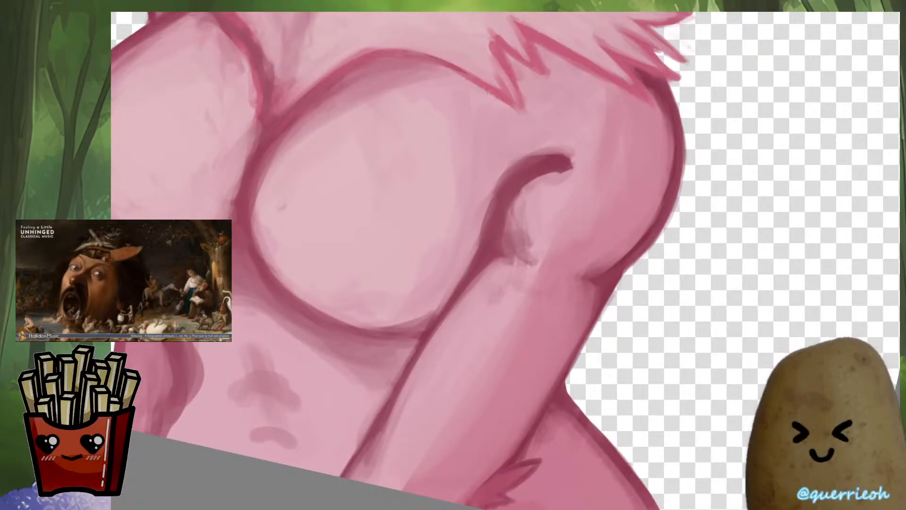
left_click_drag(507, 336, 585, 373)
scroll(585, 368, "down", 3)
scroll(583, 324, "up", 4)
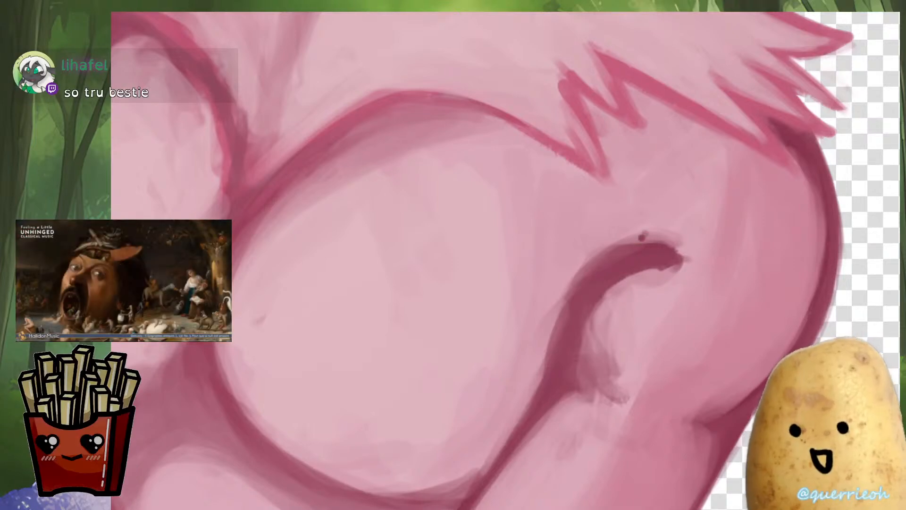
Reshape the upper edge of the dark armpit crease into a thinner, tapered line
left_click_drag(571, 275, 674, 246)
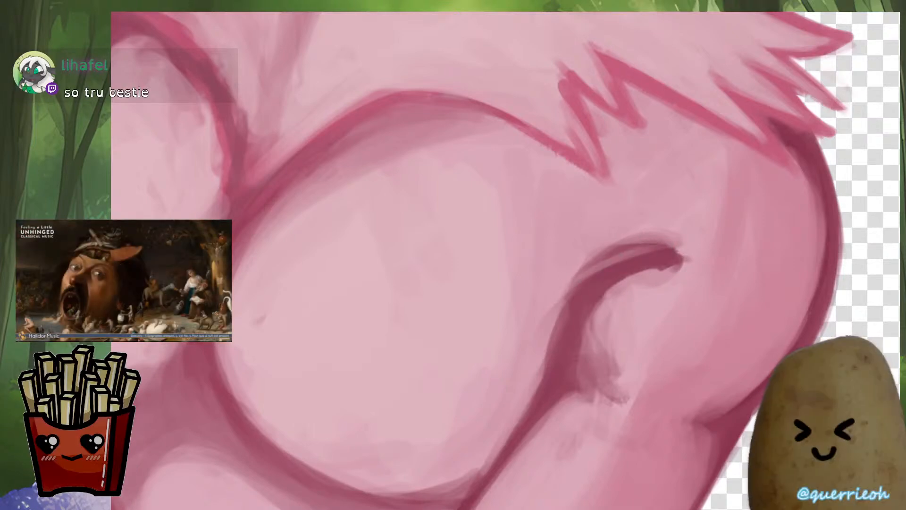
mouse_move(593, 255)
left_mouse_down()
mouse_move(661, 232)
mouse_move(653, 241)
left_mouse_up()
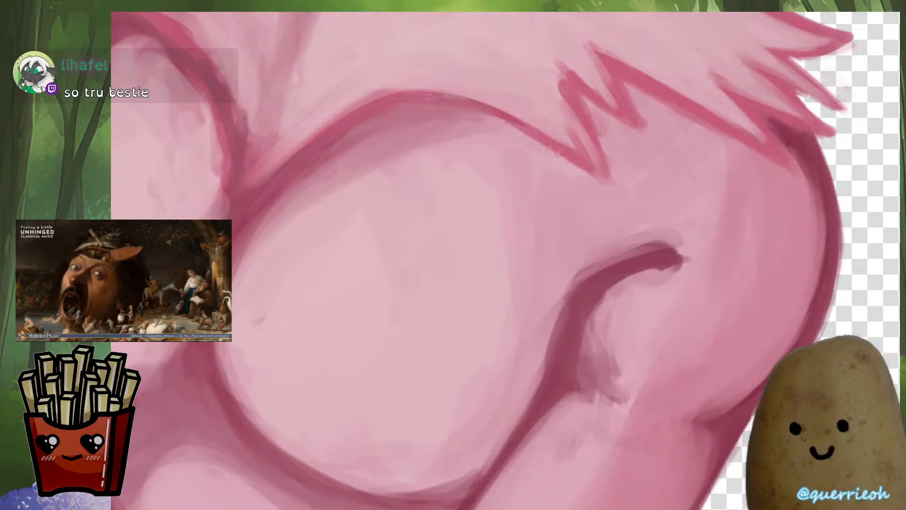
scroll(679, 297, "down", 8)
left_click_drag(675, 298, 663, 272)
scroll(647, 316, "up", 6)
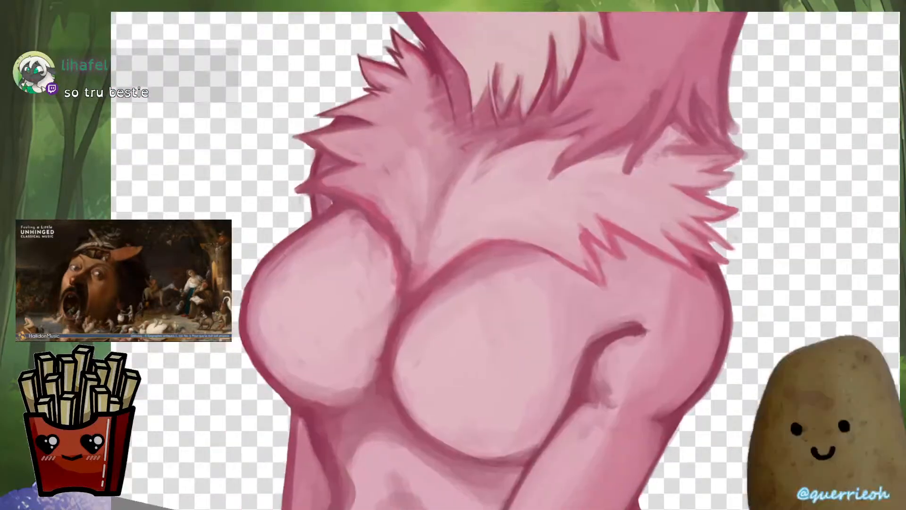
scroll(652, 330, "up", 3)
left_click_drag(650, 325, 590, 357)
scroll(652, 325, "down", 7)
scroll(666, 327, "up", 5)
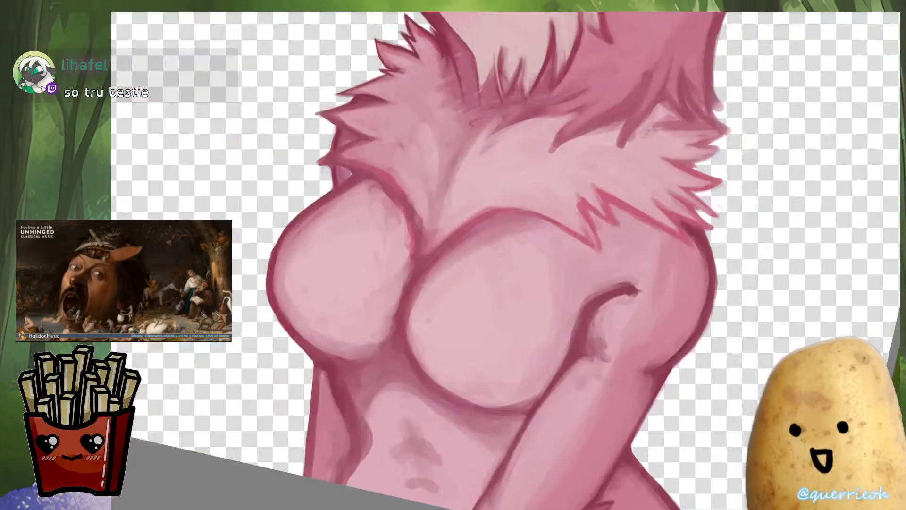
Examine the ruff, chest and arm contours up close and at full-figure scale for remaining rough edges
scroll(464, 232, "up", 4)
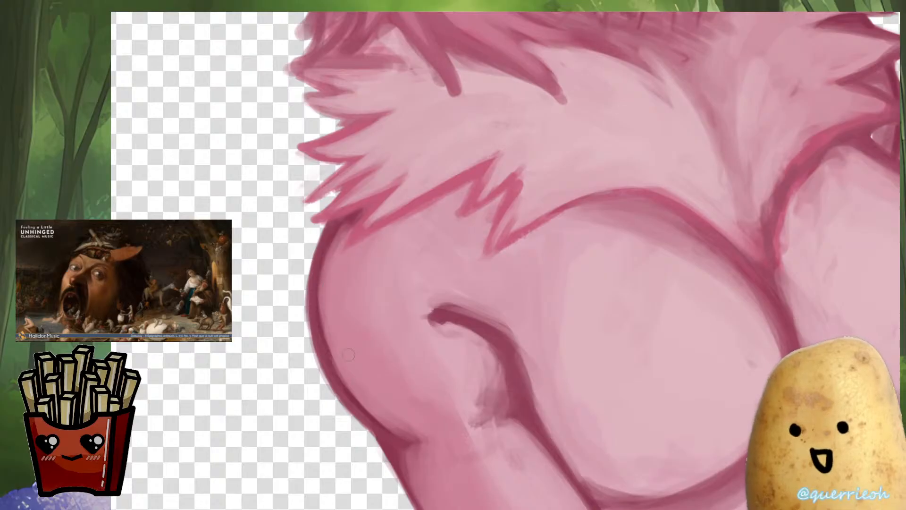
scroll(505, 260, "down", 4)
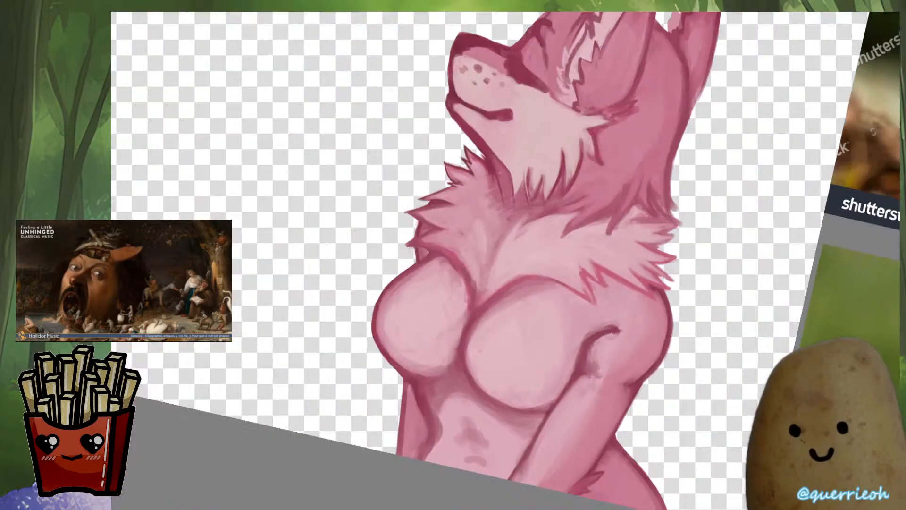
scroll(471, 293, "up", 4)
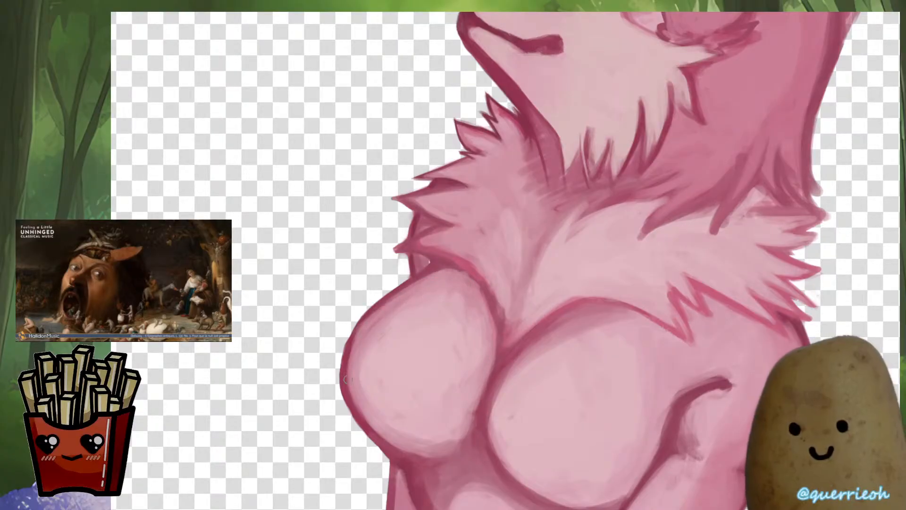
scroll(411, 298, "down", 6)
scroll(410, 297, "up", 5)
scroll(566, 273, "up", 2)
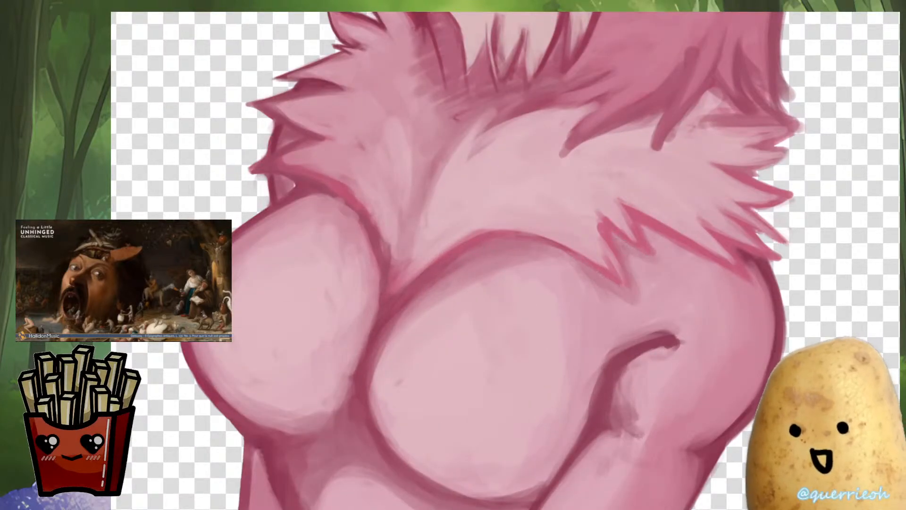
left_click_drag(660, 239, 707, 259)
scroll(684, 302, "down", 3)
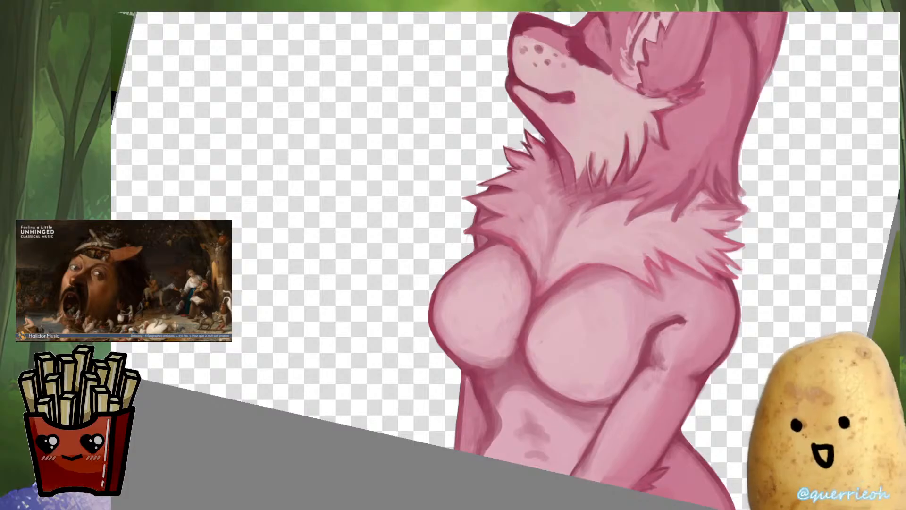
scroll(493, 406, "up", 2)
scroll(523, 368, "up", 1)
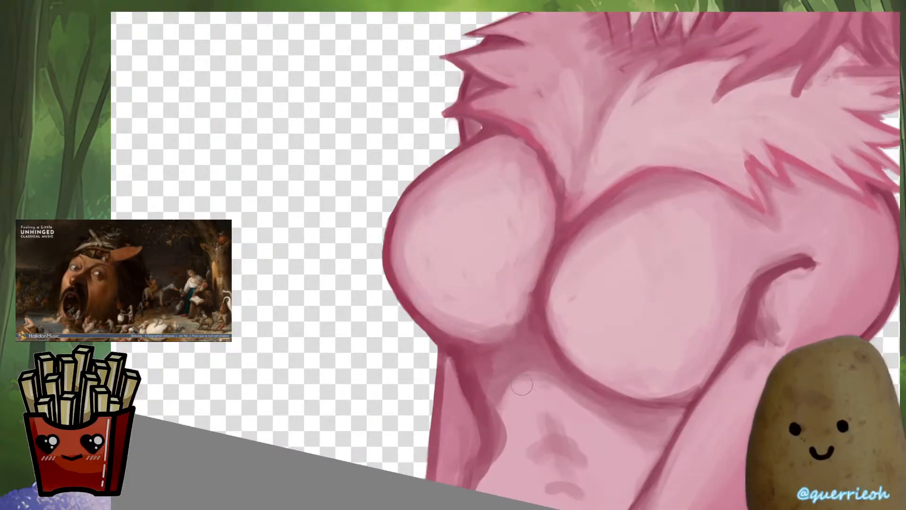
Sample the shadow pink beneath the chest and soften the shading across the upper belly, checking it in the mirrored view
mouse_move(504, 397)
left_mouse_down()
mouse_move(556, 401)
mouse_move(604, 423)
left_mouse_up()
left_click_drag(556, 388, 628, 435)
left_click(523, 347, "ctrl")
mouse_move(513, 377)
left_mouse_down()
mouse_move(571, 381)
mouse_move(625, 417)
left_mouse_up()
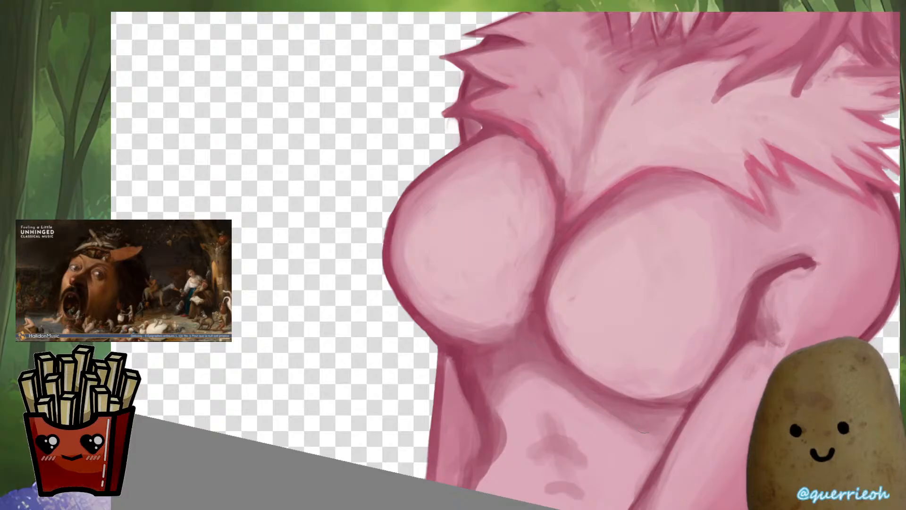
key("m")
scroll(596, 325, "down", 4)
scroll(589, 337, "up", 4)
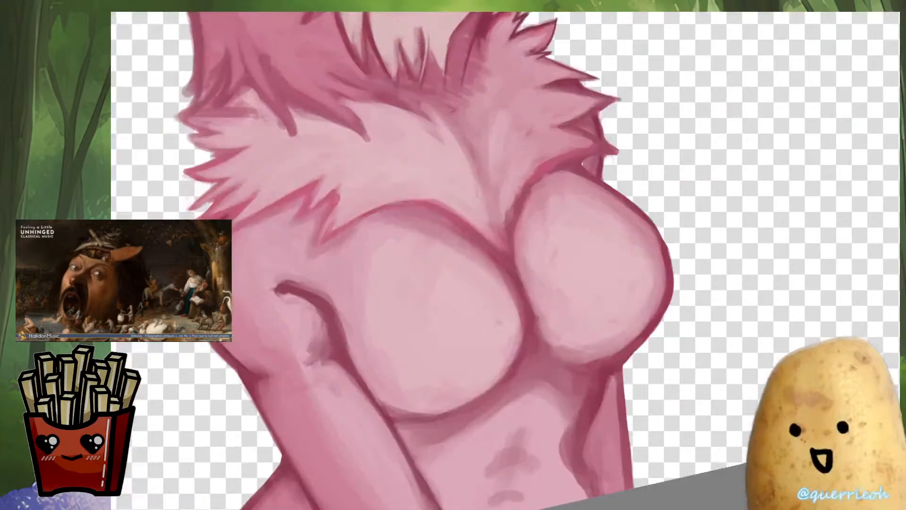
scroll(471, 283, "down", 3)
key("m")
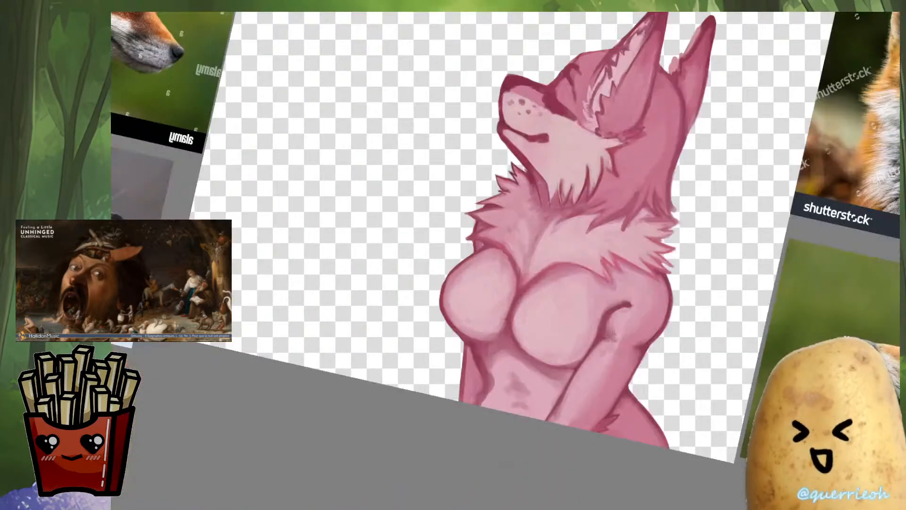
scroll(478, 350, "up", 5)
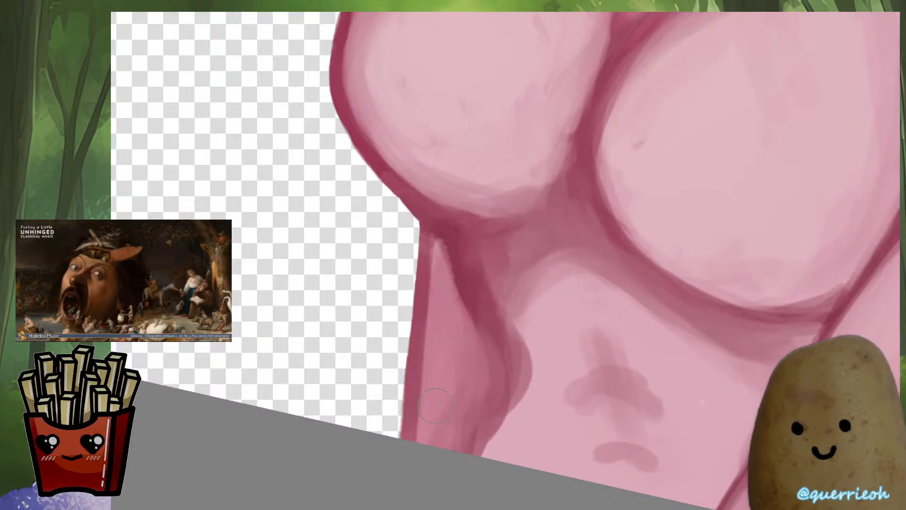
scroll(583, 317, "down", 6)
scroll(670, 316, "up", 4)
left_click_drag(580, 302, 600, 385)
scroll(477, 245, "up", 5)
key("ctrl+z")
Reduce the brush size and clean up the far side of the chest's upper outer contour just below the ruff
key("[")
key("[")
key("[")
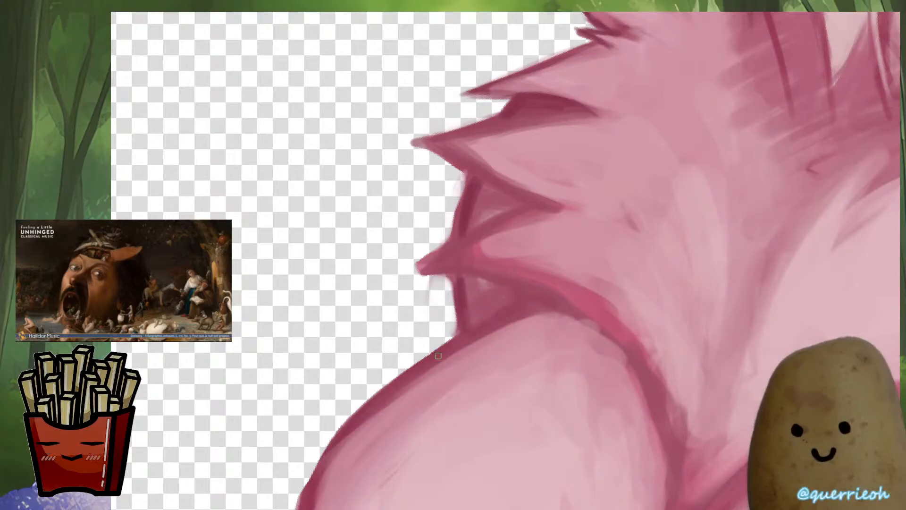
left_click_drag(547, 312, 430, 370)
left_click_drag(361, 404, 451, 303)
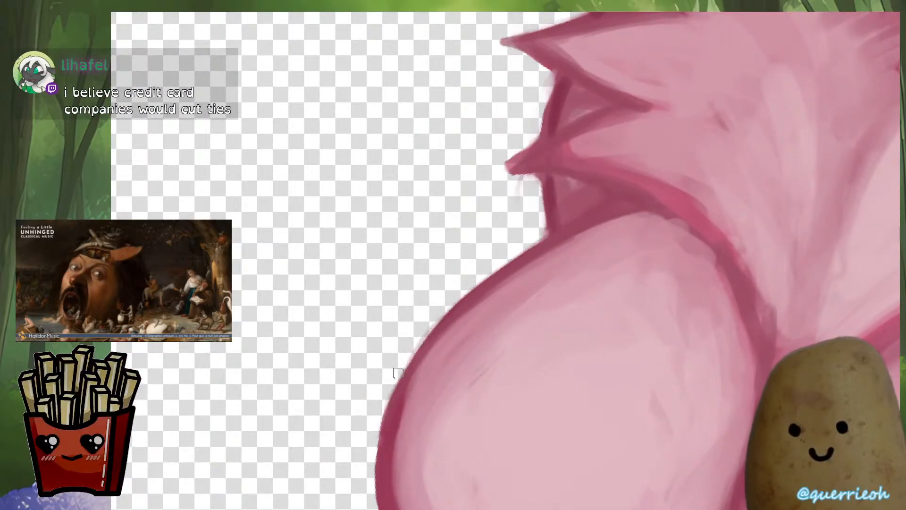
scroll(582, 177, "up", 2)
scroll(543, 276, "down", 6)
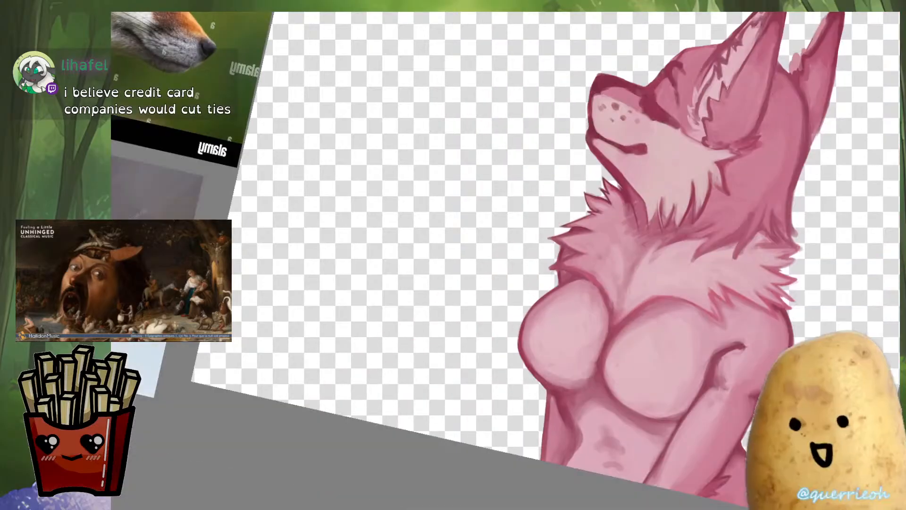
Smooth the far chest contour's outer edge from the ruff down along its outward curve and thin the dark line
scroll(566, 268, "up", 4)
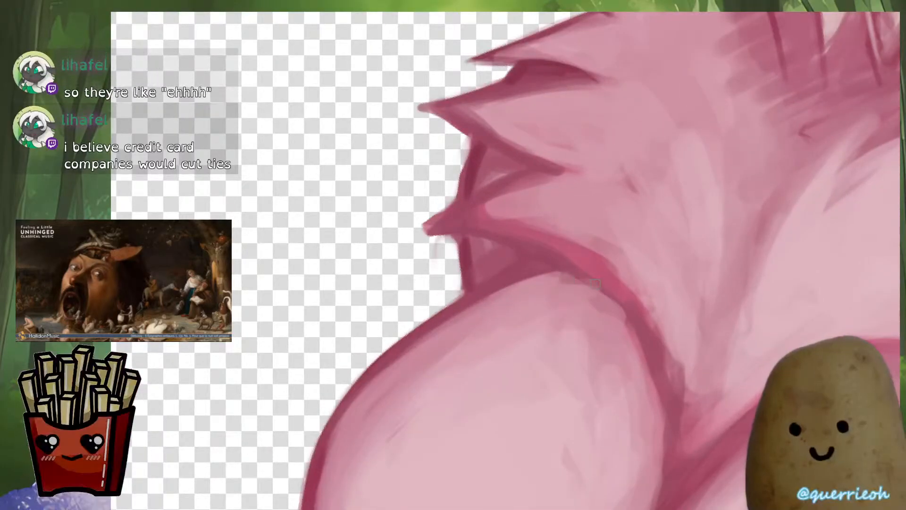
scroll(545, 279, "down", 5)
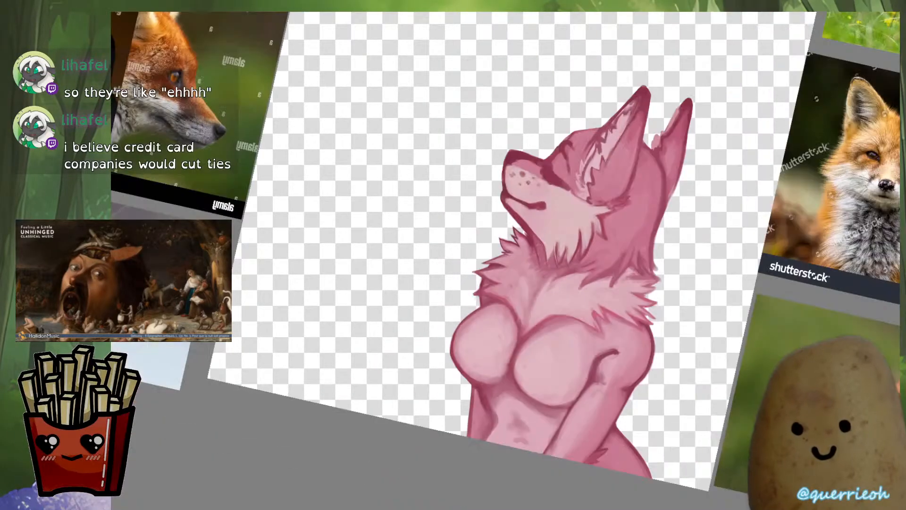
scroll(458, 352, "up", 5)
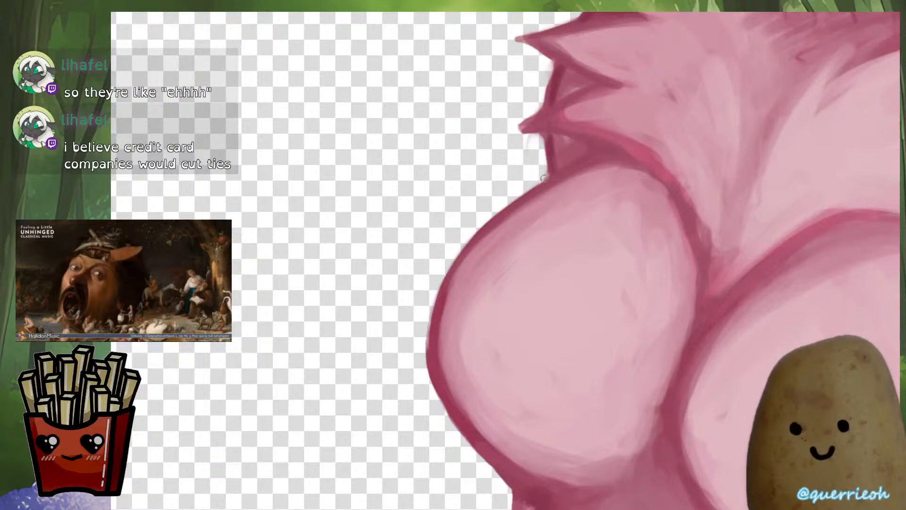
mouse_move(520, 195)
left_mouse_down()
mouse_move(447, 275)
mouse_move(449, 265)
left_mouse_up()
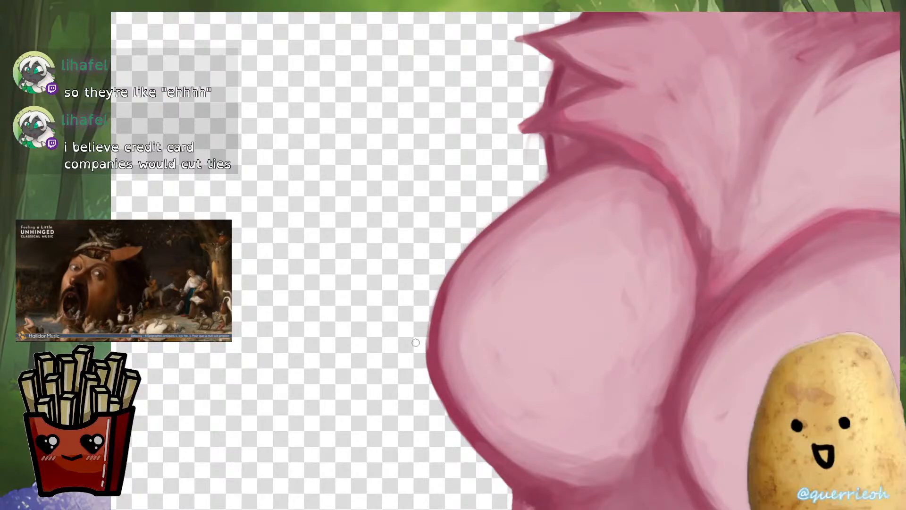
scroll(516, 207, "up", 2)
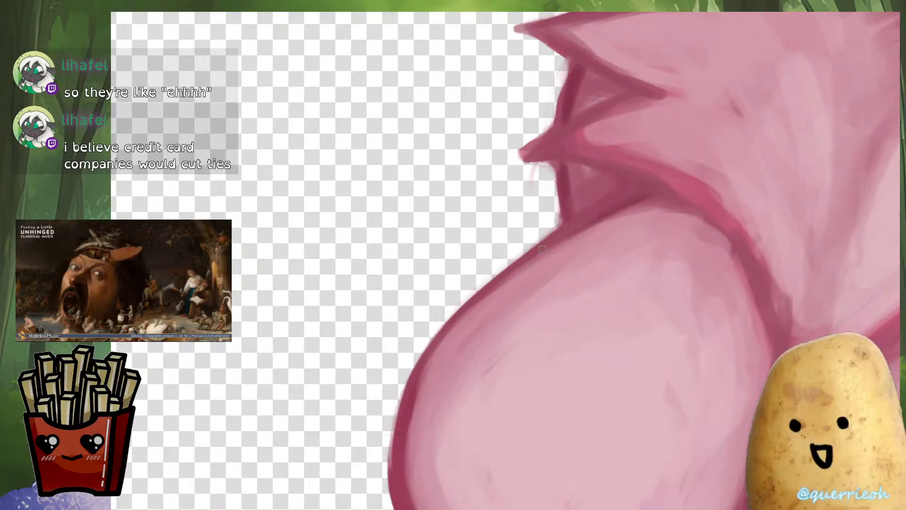
left_click_drag(407, 453, 417, 383)
mouse_move(403, 486)
left_mouse_down()
mouse_move(422, 370)
mouse_move(462, 261)
left_mouse_up()
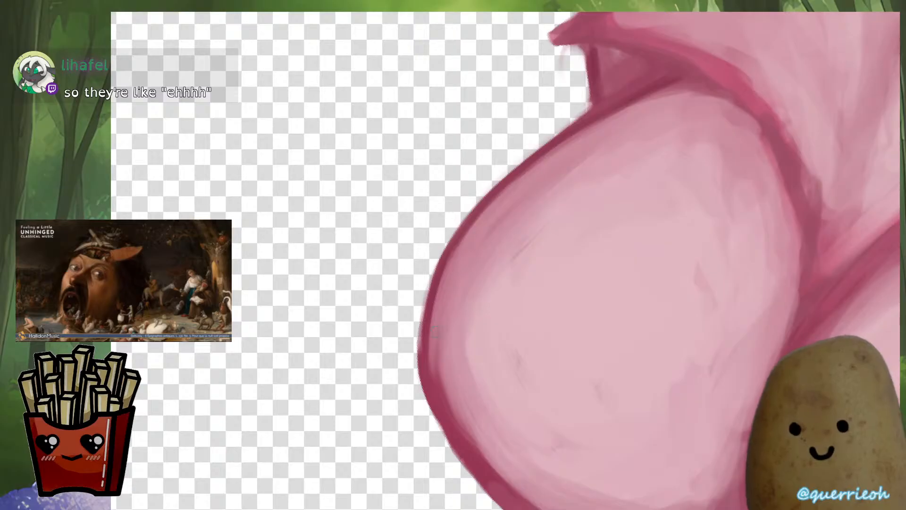
Refine the far chest contour where it curves back toward the waist, replacing one undone stroke with a cleaner one
left_click_drag(439, 359, 467, 444)
mouse_move(443, 398)
left_mouse_down()
mouse_move(473, 461)
mouse_move(500, 480)
left_mouse_up()
key("ctrl+z")
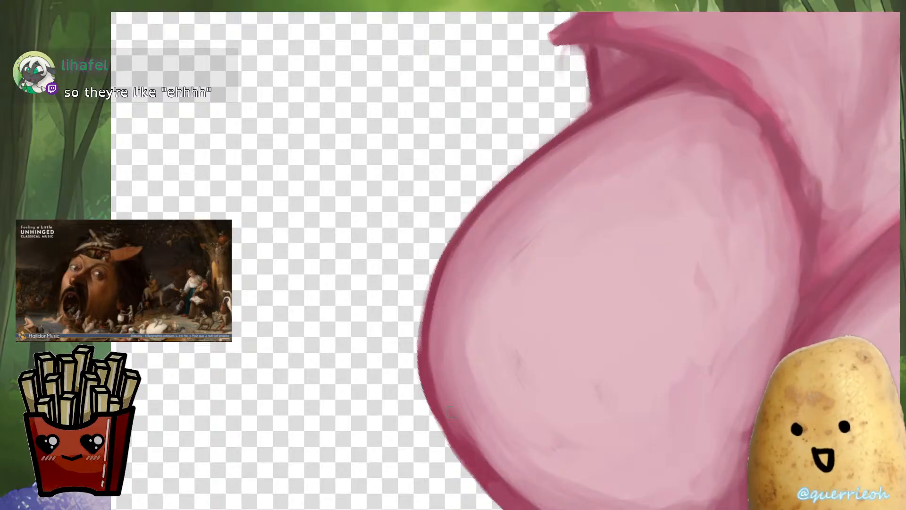
left_click_drag(449, 411, 478, 468)
mouse_move(418, 332)
left_mouse_down()
mouse_move(422, 412)
mouse_move(423, 396)
left_mouse_up()
key("m")
left_click_drag(630, 357, 618, 403)
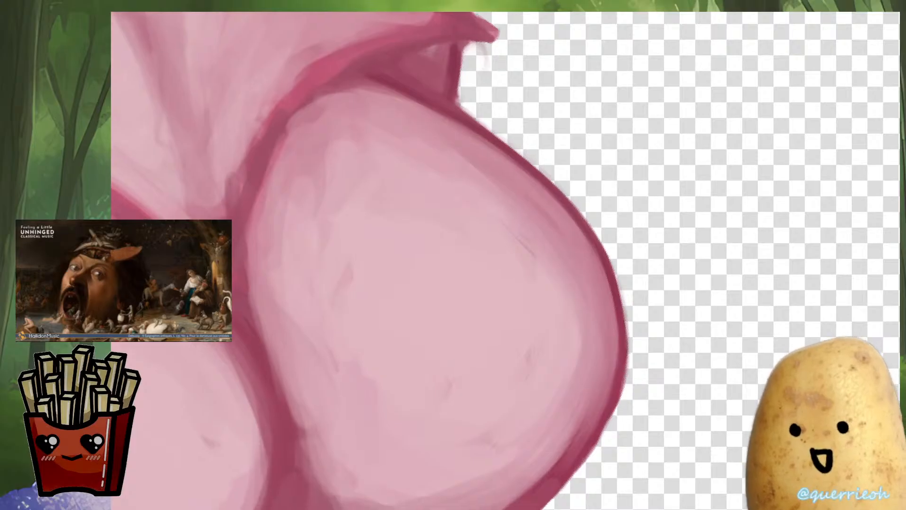
Sample pinks around the chest and refine the far side's lower contour and the shadow beneath it in both mirrored and normal view
scroll(687, 278, "down", 4)
scroll(675, 307, "up", 3)
left_click(650, 341, "ctrl")
mouse_move(676, 292)
left_mouse_down()
mouse_move(650, 341)
mouse_move(590, 394)
left_mouse_up()
left_click(571, 415, "ctrl")
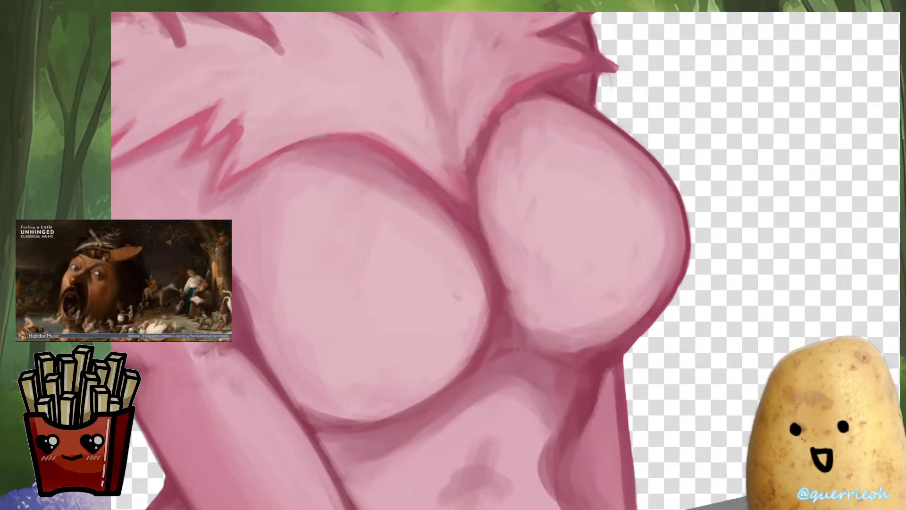
key("m")
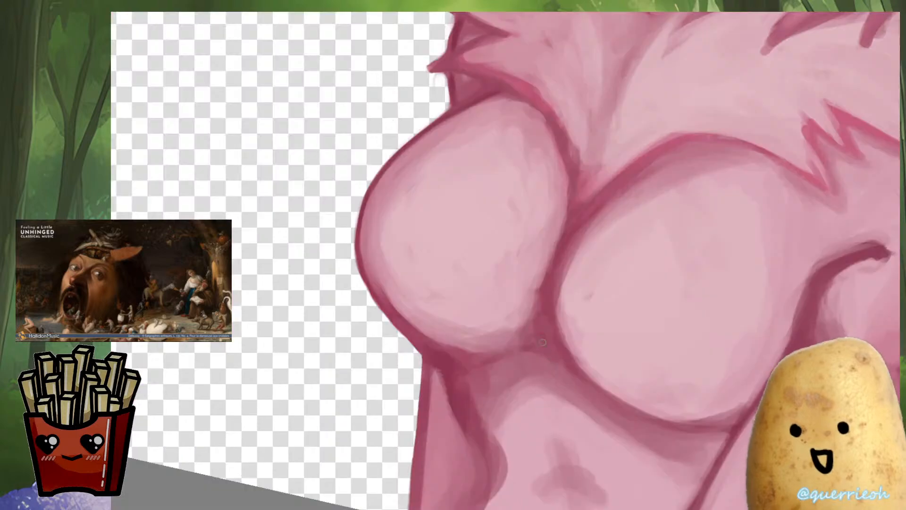
left_click_drag(467, 364, 440, 353)
scroll(539, 375, "down", 3)
scroll(537, 373, "up", 3)
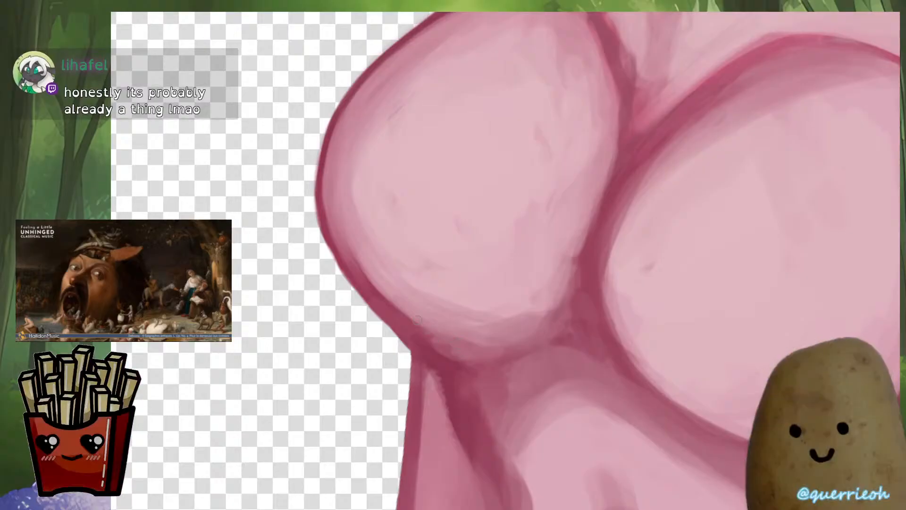
Refine the dark shadow edge below the far side of the chest, where the belly meets the far arm, in mirrored view
scroll(454, 343, "down", 3)
scroll(542, 377, "down", 3)
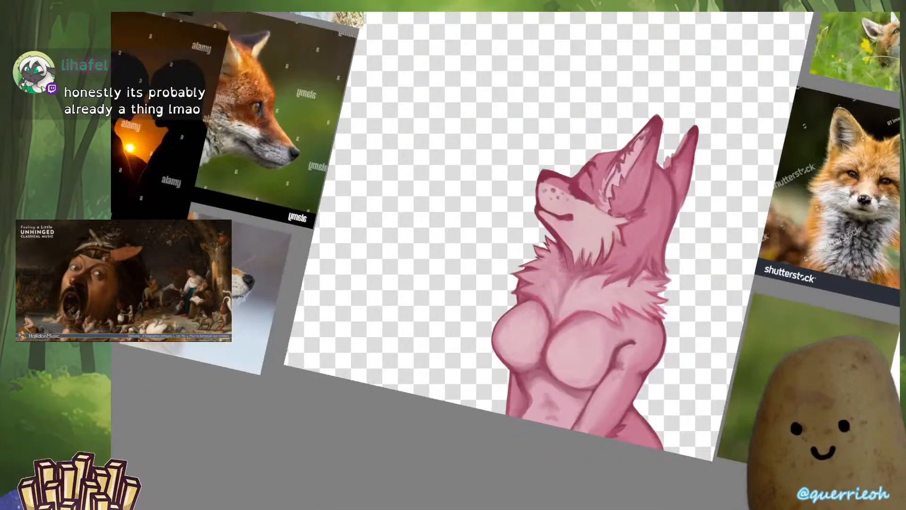
key("m")
scroll(524, 371, "up", 5)
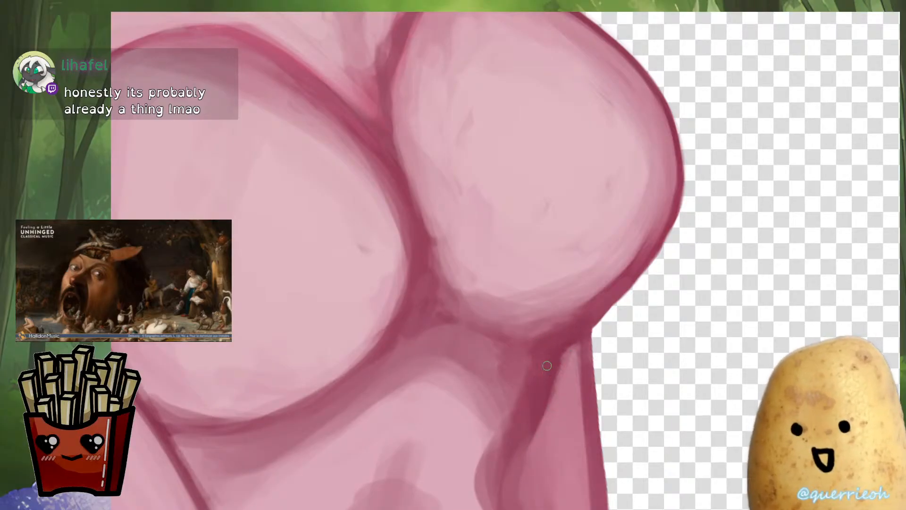
left_click_drag(525, 441, 517, 460)
mouse_move(521, 445)
left_mouse_down()
mouse_move(536, 381)
mouse_move(505, 460)
left_mouse_up()
left_click_drag(514, 418, 510, 458)
Touch up the waist contour beneath the far side of the chest and check the silhouette in normal and mirrored view
scroll(566, 405, "down", 3)
key("m")
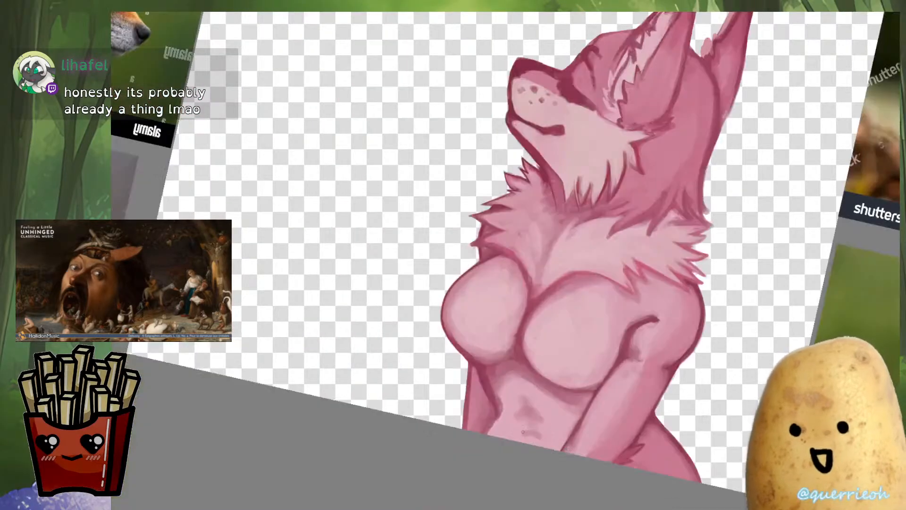
scroll(504, 415, "up", 3)
mouse_move(495, 394)
left_mouse_down()
mouse_move(489, 421)
mouse_move(463, 449)
left_mouse_up()
scroll(505, 416, "down", 4)
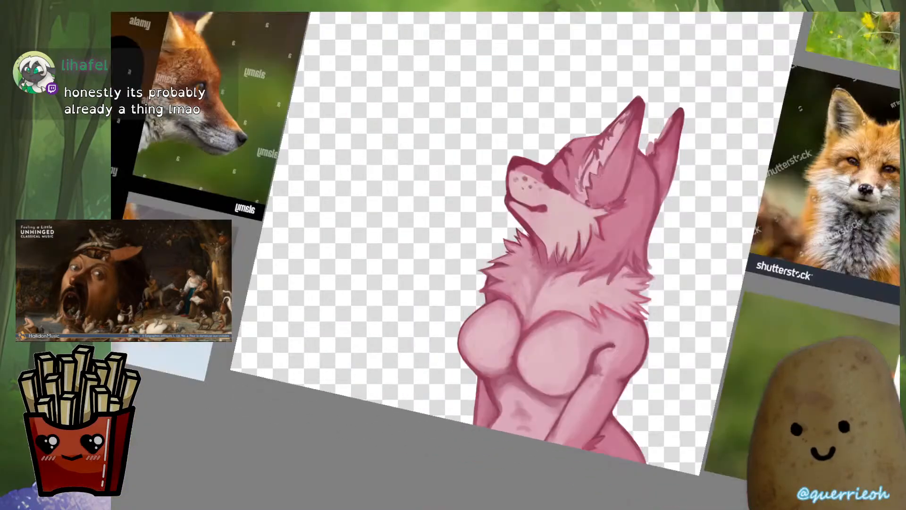
key("m")
scroll(435, 302, "up", 5)
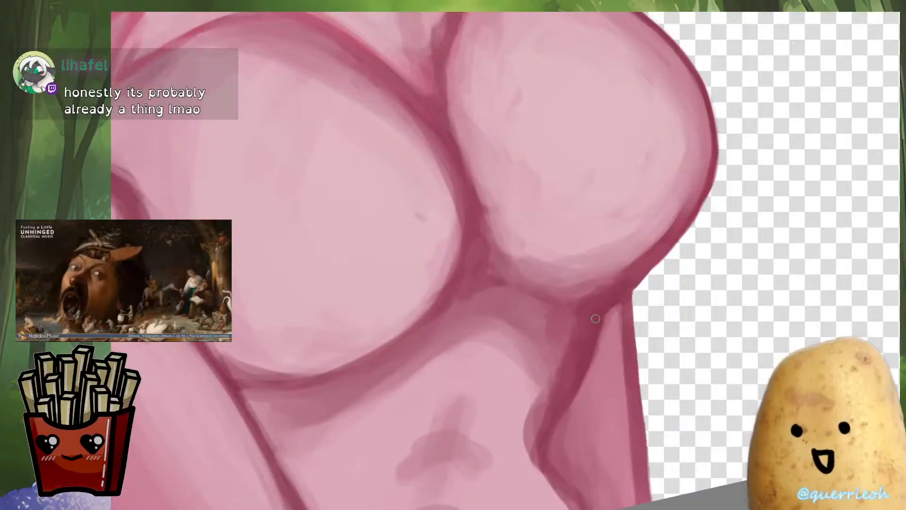
scroll(596, 326, "down", 1)
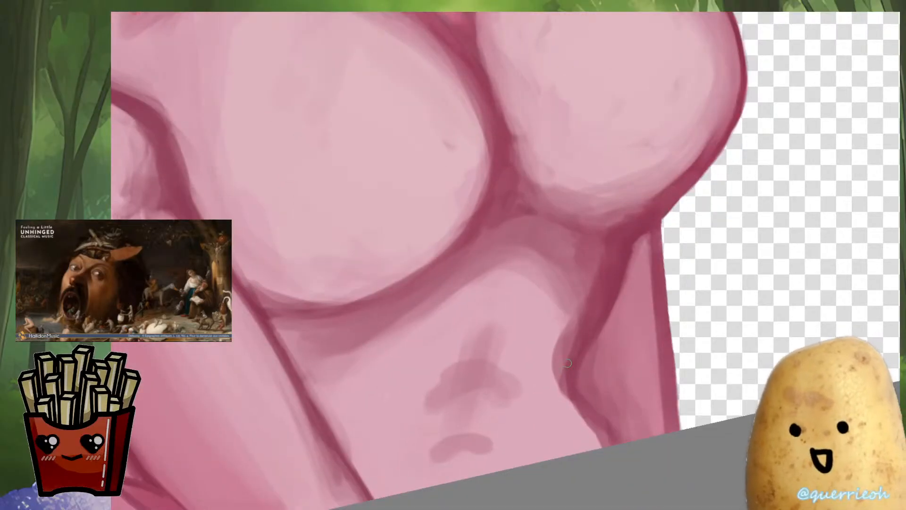
scroll(584, 402, "down", 6)
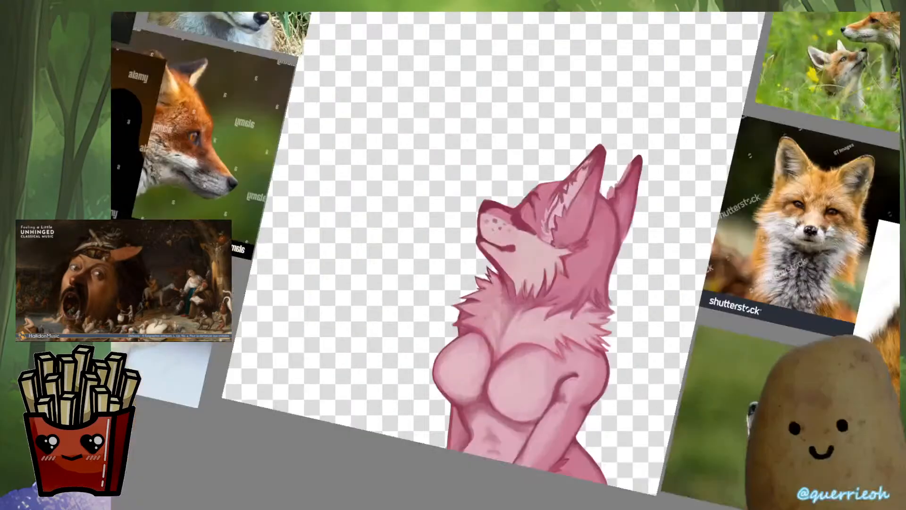
Straighten the canvas and reshape the far chest's outer contour just below the ruff, replacing one undone stroke
key("4")
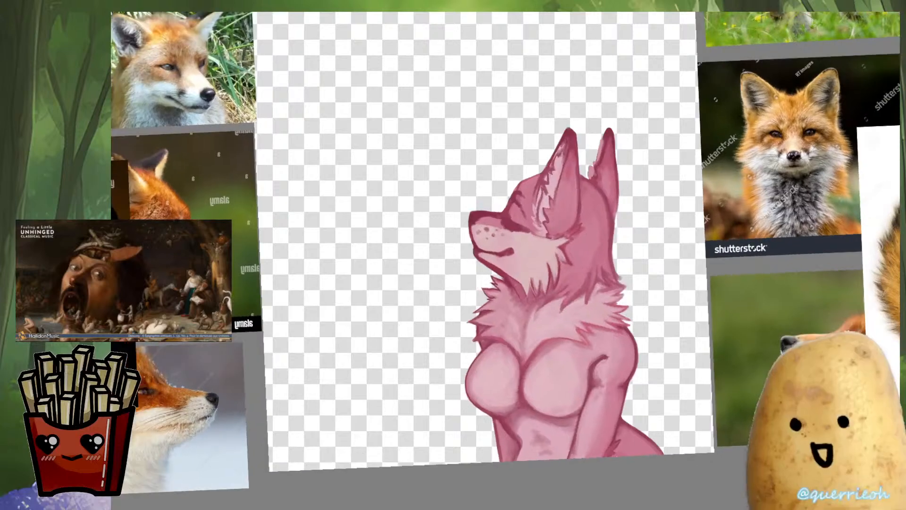
left_click_drag(486, 264, 528, 249)
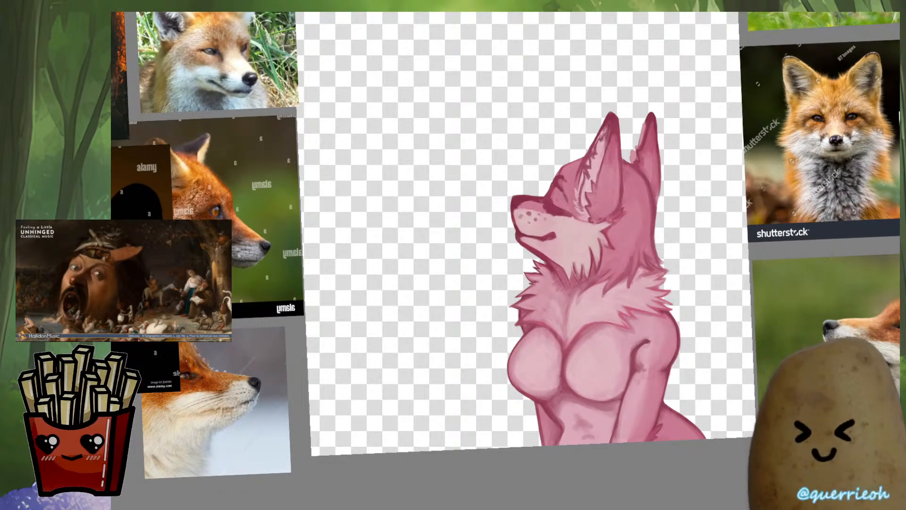
scroll(571, 396, "up", 3)
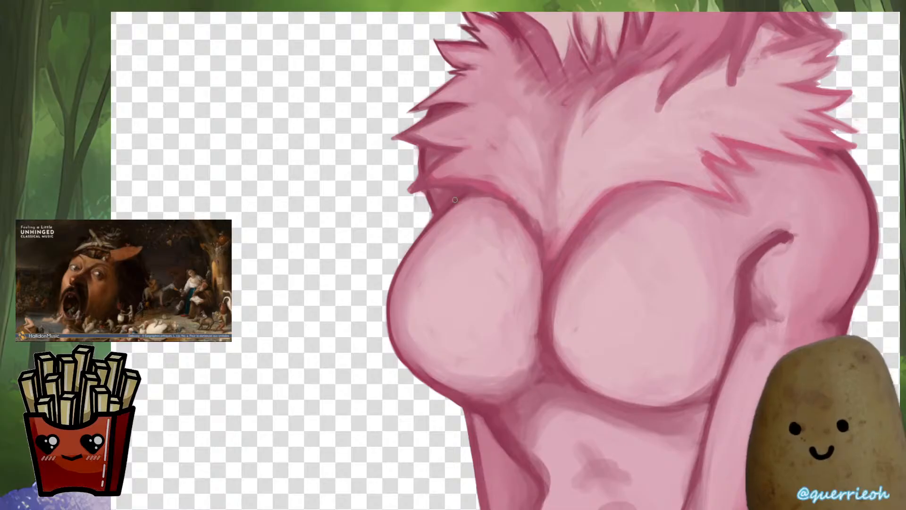
mouse_move(381, 338)
left_mouse_down()
mouse_move(391, 377)
mouse_move(455, 406)
left_mouse_up()
left_click_drag(455, 246, 470, 279)
key("ctrl+z")
left_click_drag(463, 240, 435, 275)
scroll(465, 225, "up", 3)
left_click_drag(474, 245, 427, 298)
scroll(465, 264, "down", 5)
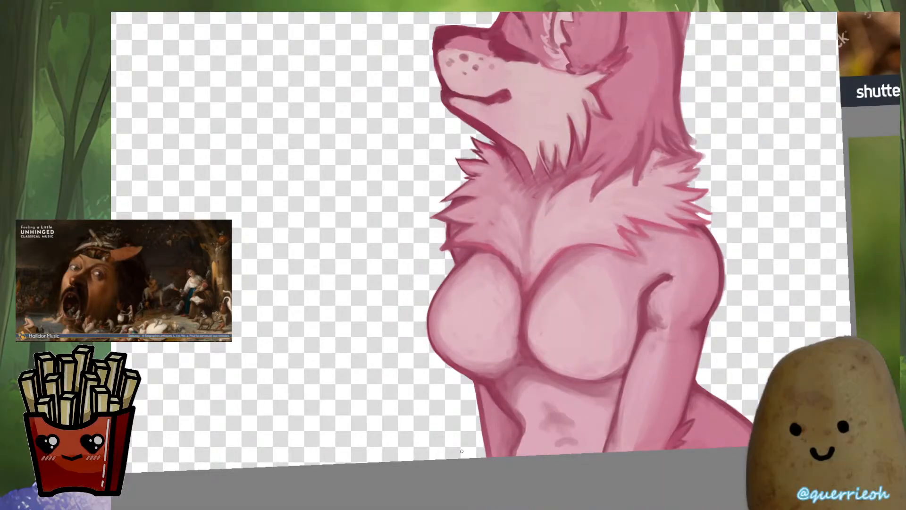
Sample nearby pinks and smooth the far chest's outer contour from the ruff down its curve, in both normal and mirrored view
scroll(463, 273, "up", 3)
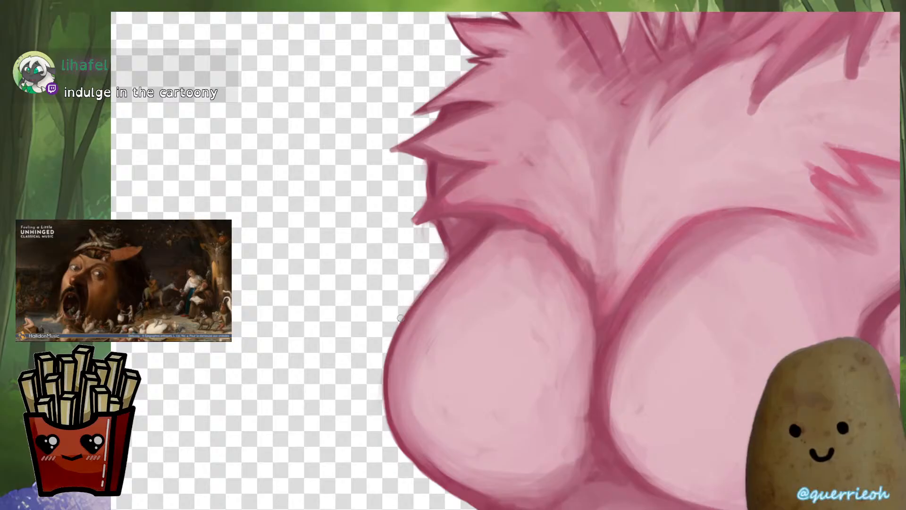
left_click(447, 237, "ctrl")
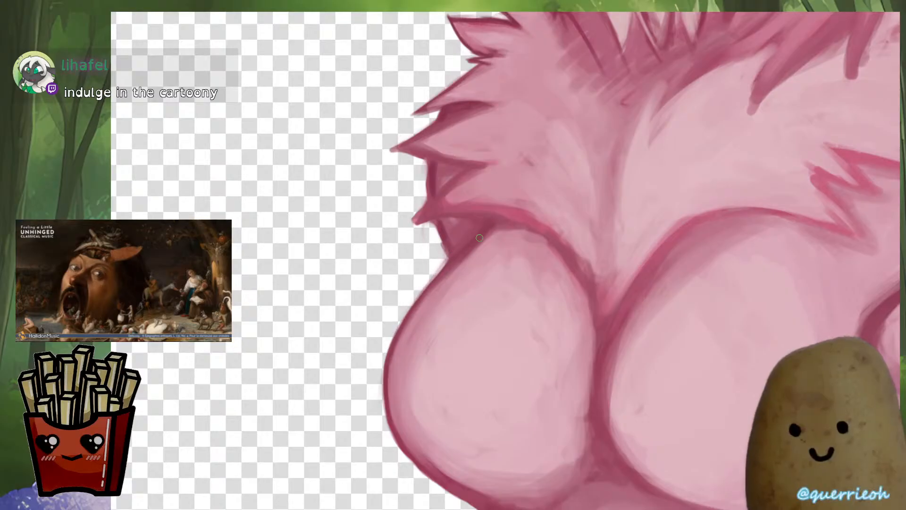
mouse_move(486, 239)
left_mouse_down()
mouse_move(393, 338)
mouse_move(388, 409)
mouse_move(406, 456)
left_mouse_up()
left_click_drag(408, 310, 399, 446)
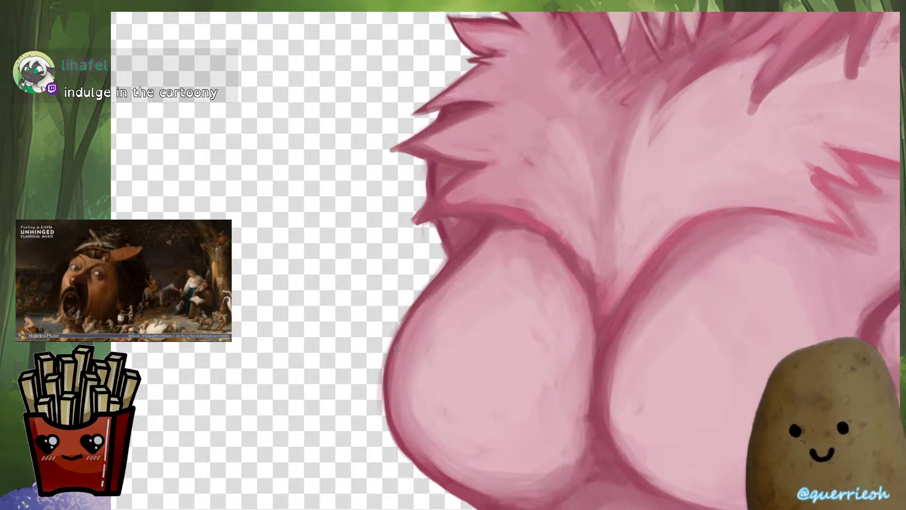
key("m")
mouse_move(656, 304)
left_mouse_down()
mouse_move(655, 256)
mouse_move(657, 358)
left_mouse_up()
left_click(643, 275, "ctrl")
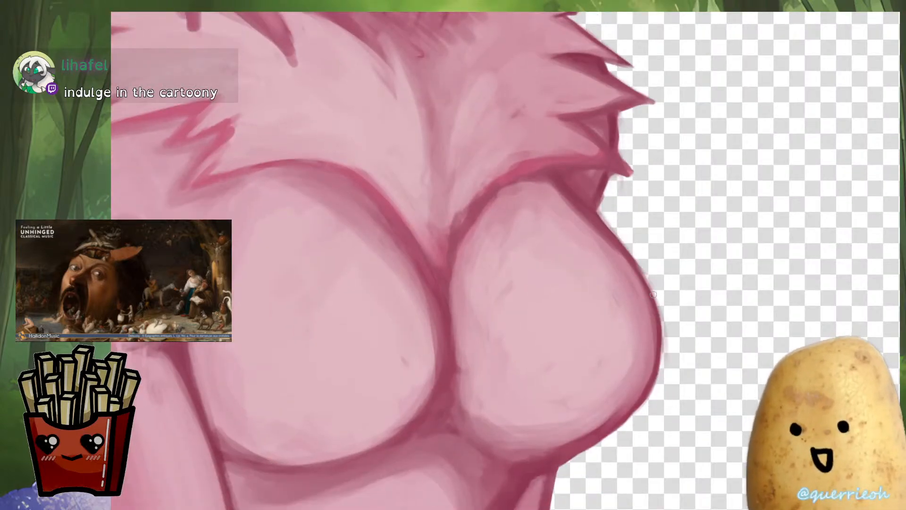
Redraw the dark outline along the outer side of the fox's chest, undoing the strokes that miss the curve
left_click_drag(649, 288, 657, 377)
key("ctrl+z")
mouse_move(657, 305)
left_mouse_down()
mouse_move(657, 371)
mouse_move(662, 329)
mouse_move(655, 309)
mouse_move(659, 383)
left_mouse_up()
key("ctrl+z")
key("ctrl+z")
left_click_drag(663, 330, 636, 414)
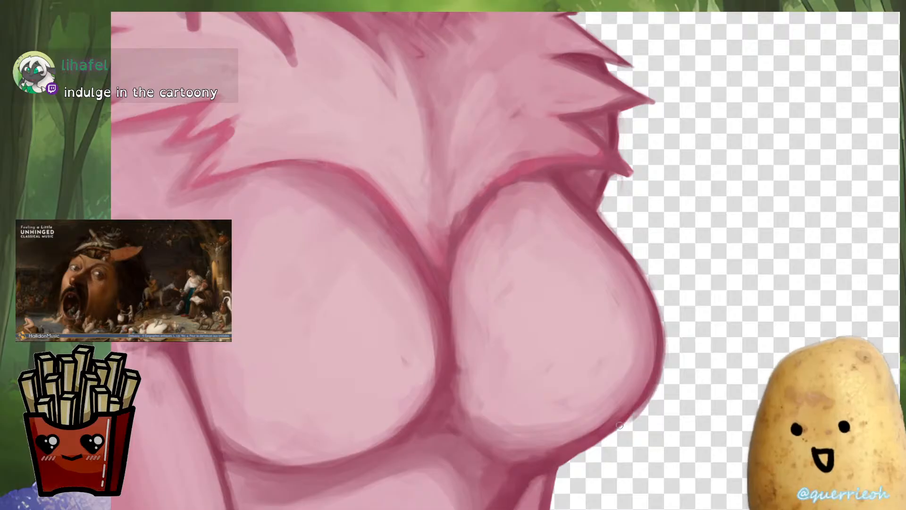
mouse_move(652, 383)
left_mouse_down()
mouse_move(607, 425)
mouse_move(637, 408)
mouse_move(578, 451)
left_mouse_up()
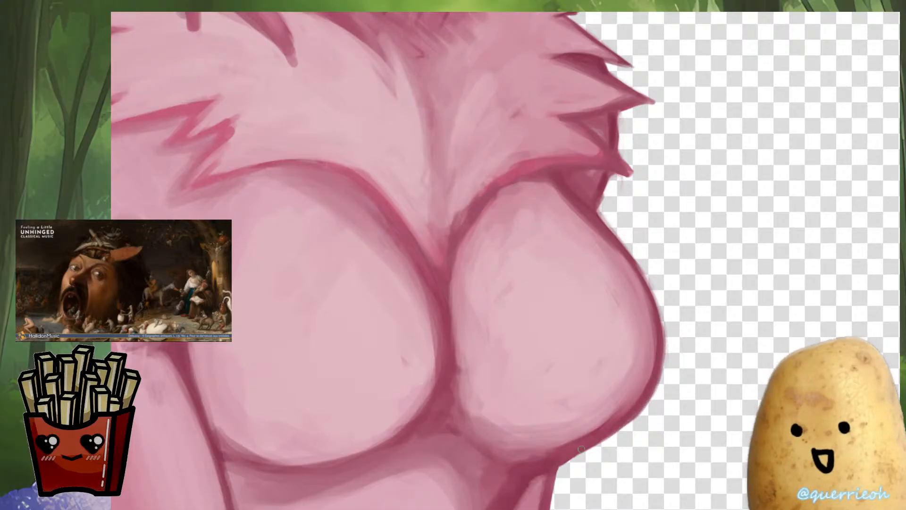
scroll(589, 348, "down", 7)
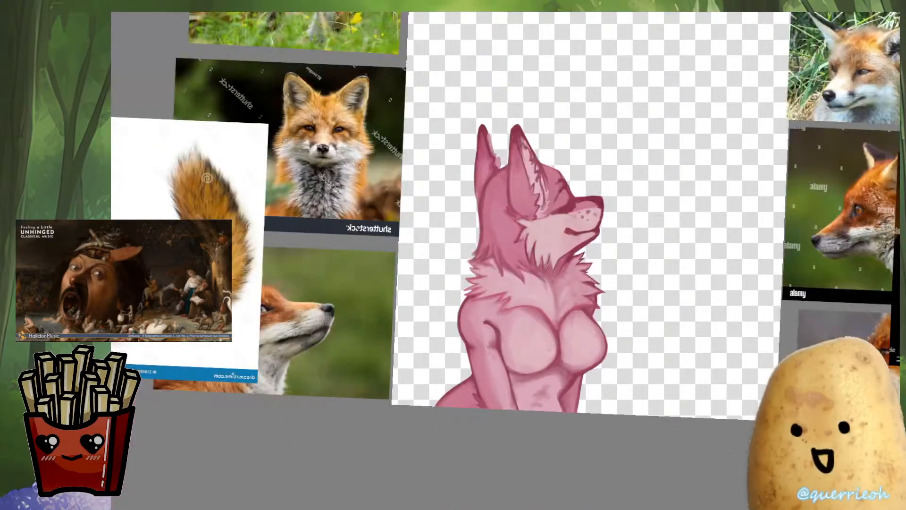
Refine the dark contour under the outer side of the chest, down to where it meets the waist
scroll(591, 379, "up", 7)
left_click_drag(657, 218, 599, 292)
left_click_drag(634, 264, 572, 305)
left_click_drag(610, 282, 524, 321)
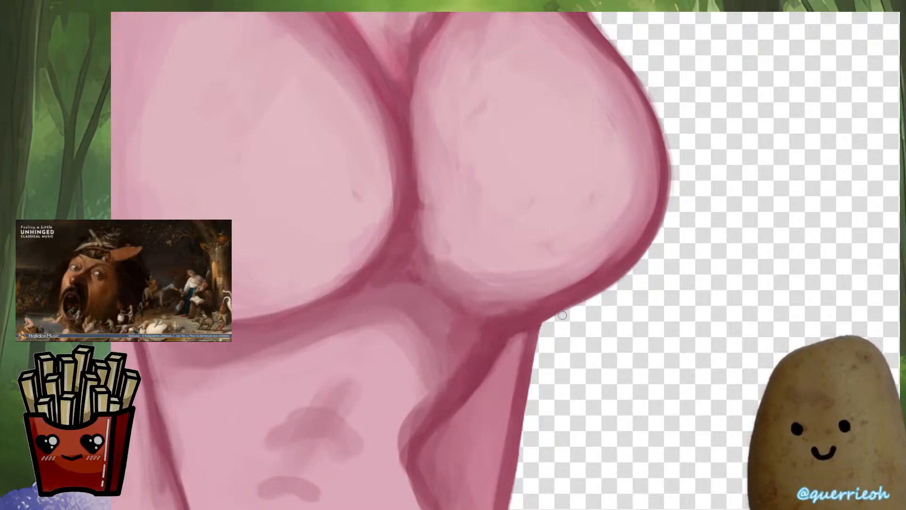
scroll(621, 283, "down", 7)
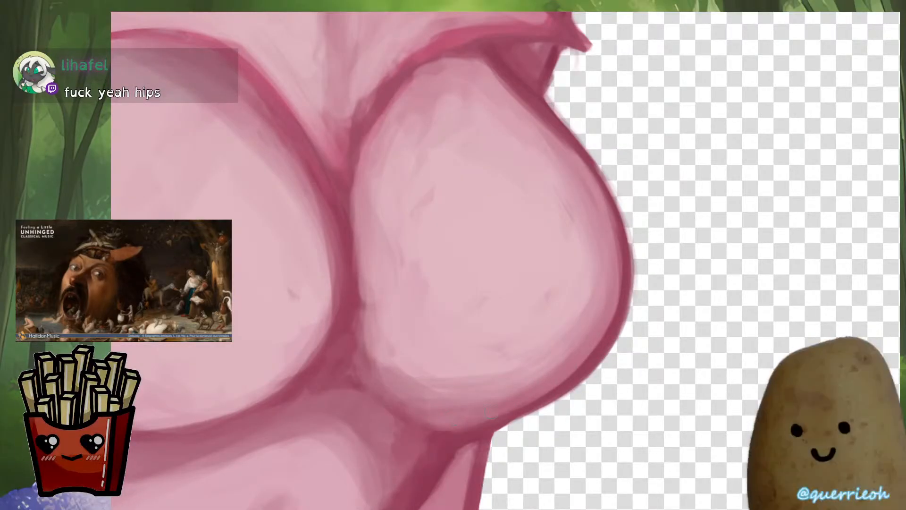
mouse_move(585, 356)
left_mouse_down()
mouse_move(547, 389)
mouse_move(467, 404)
left_mouse_up()
scroll(502, 350, "down", 5)
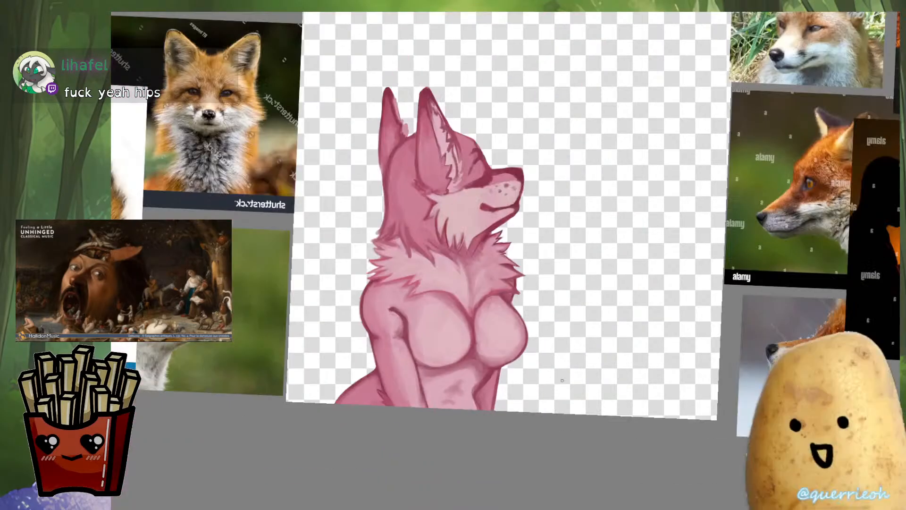
scroll(514, 250, "up", 5)
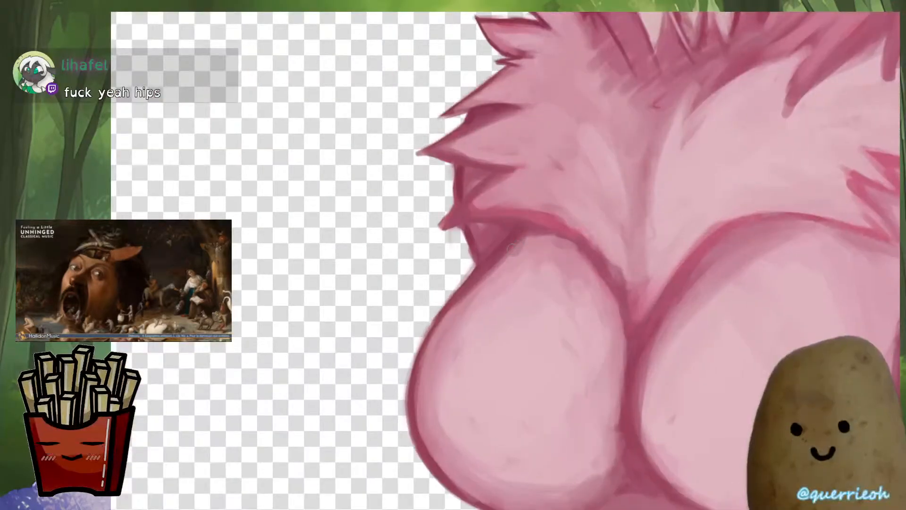
scroll(465, 305, "down", 5)
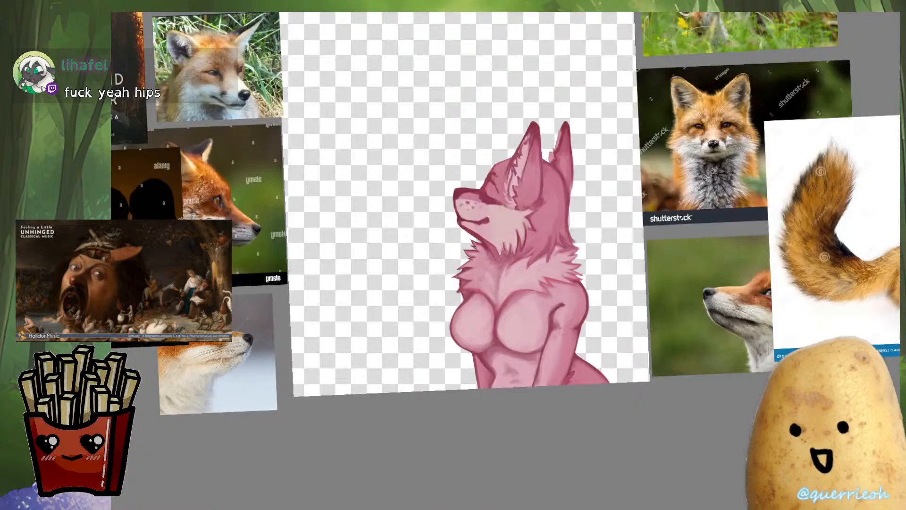
Examine the fox's upper body at several magnifications, checking the shoulder and arm creases, chest shading and overall proportions
scroll(542, 330, "up", 5)
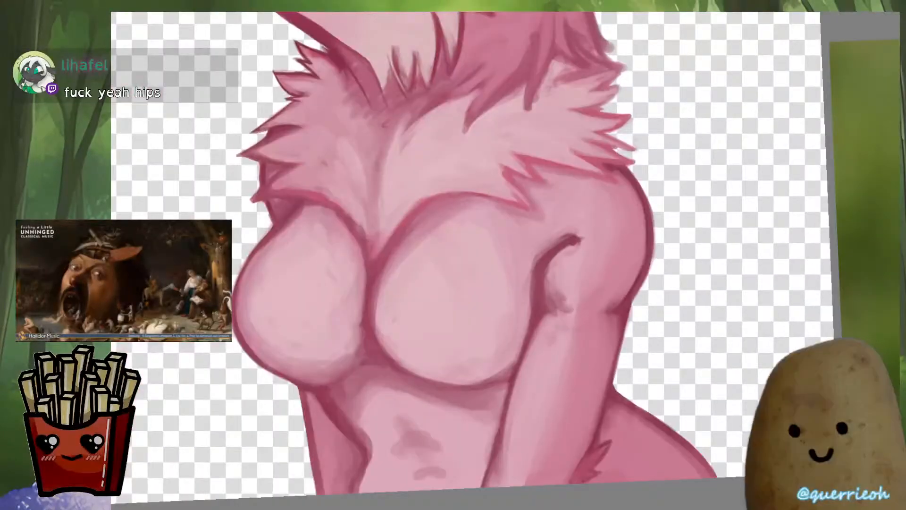
scroll(554, 300, "up", 4)
left_click_drag(585, 226, 562, 373)
scroll(572, 182, "down", 3)
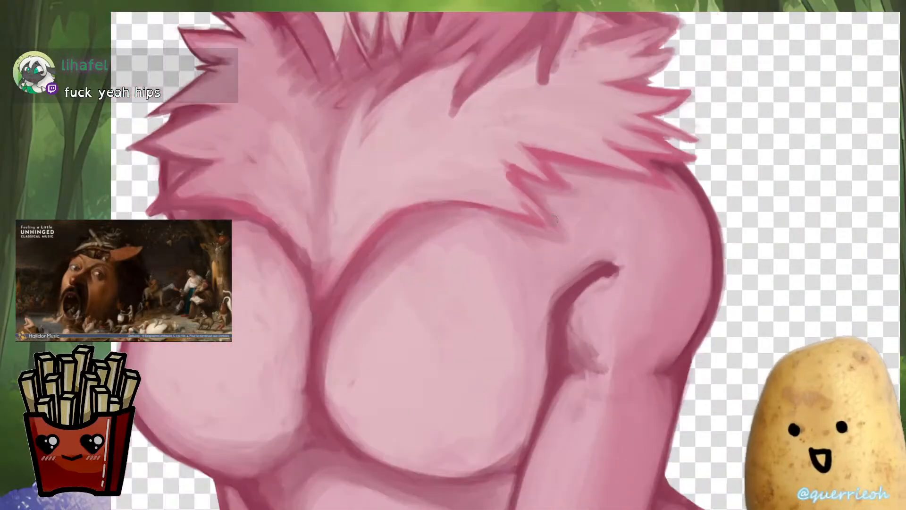
scroll(632, 405, "down", 4)
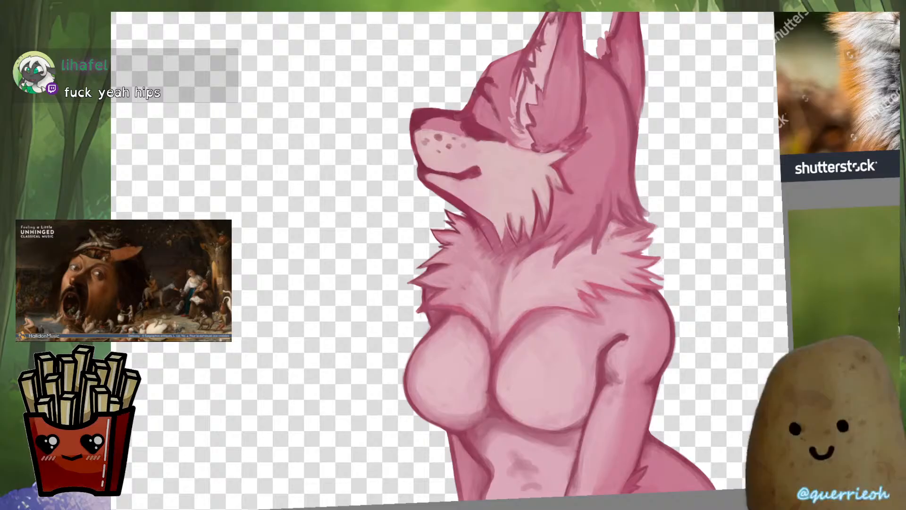
scroll(636, 364, "up", 4)
scroll(609, 338, "down", 4)
scroll(612, 363, "up", 4)
scroll(623, 297, "down", 4)
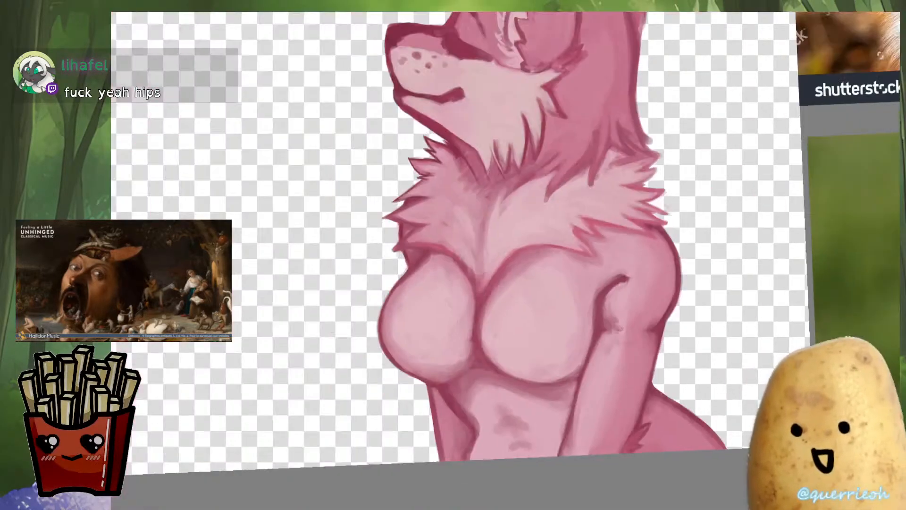
left_click_drag(623, 298, 591, 342)
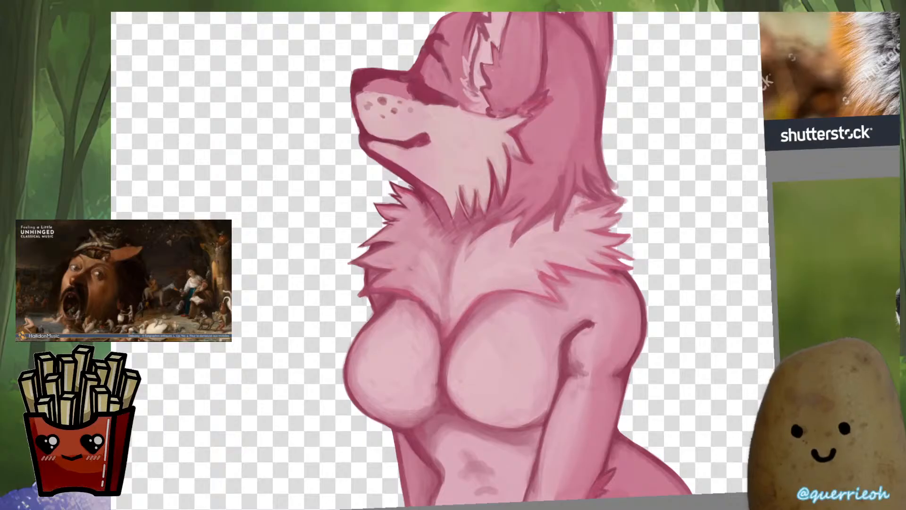
scroll(584, 352, "up", 4)
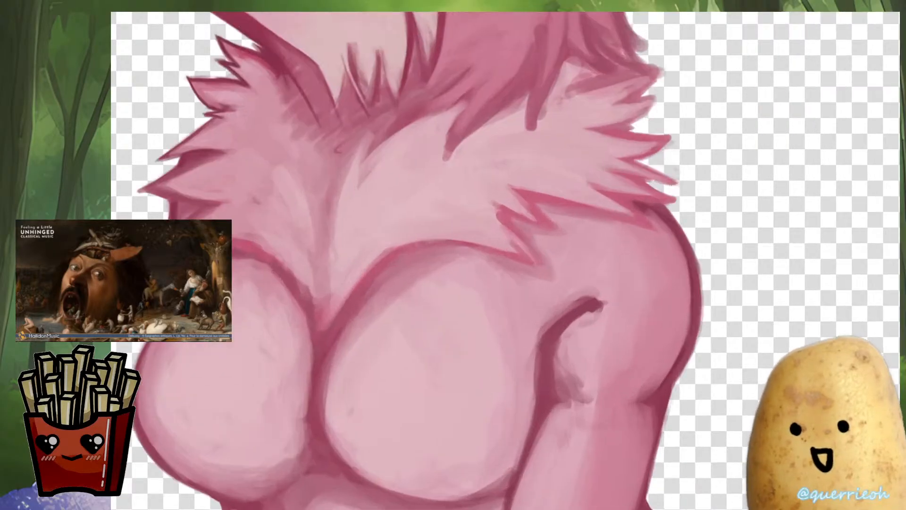
scroll(599, 283, "up", 2)
scroll(608, 269, "down", 3)
scroll(589, 307, "down", 2)
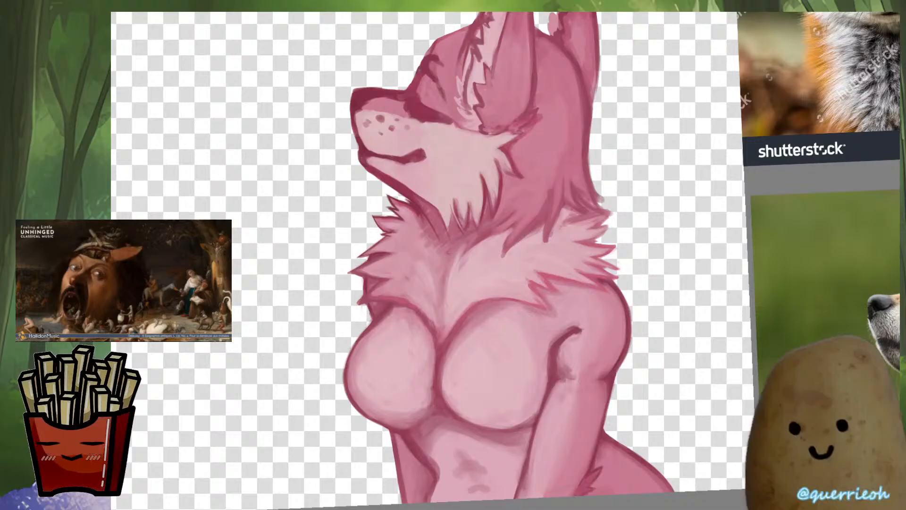
scroll(491, 472, "down", 3)
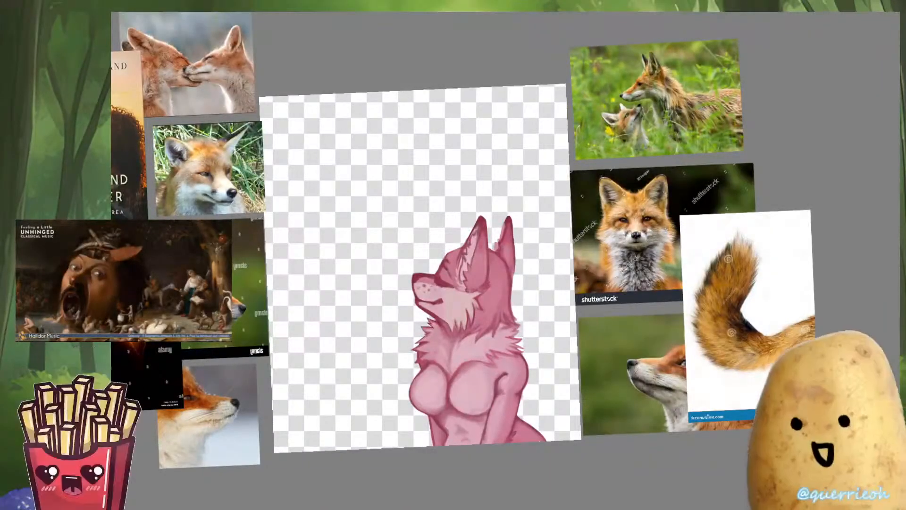
scroll(500, 331, "up", 5)
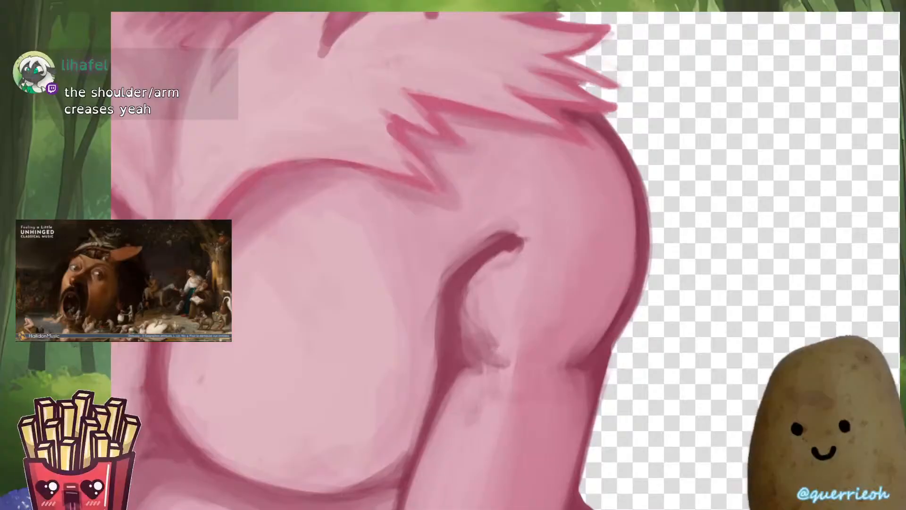
scroll(472, 259, "down", 3)
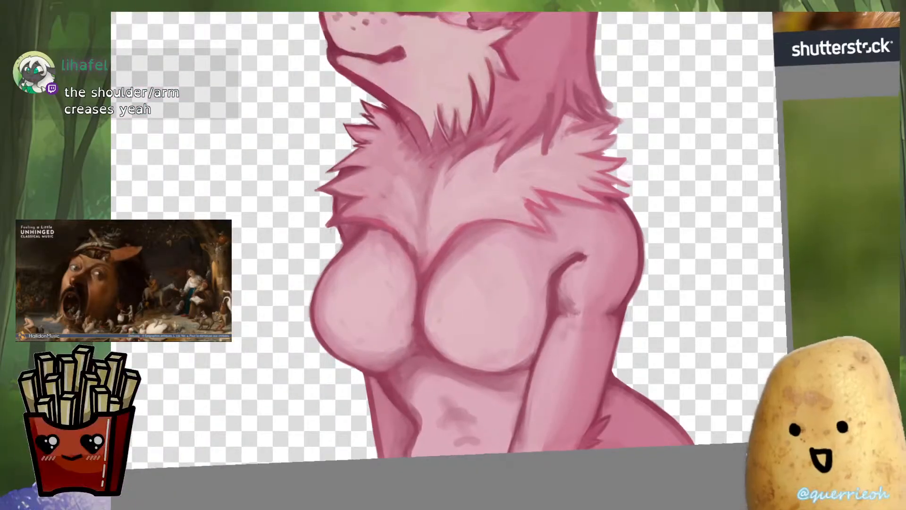
scroll(543, 283, "up", 5)
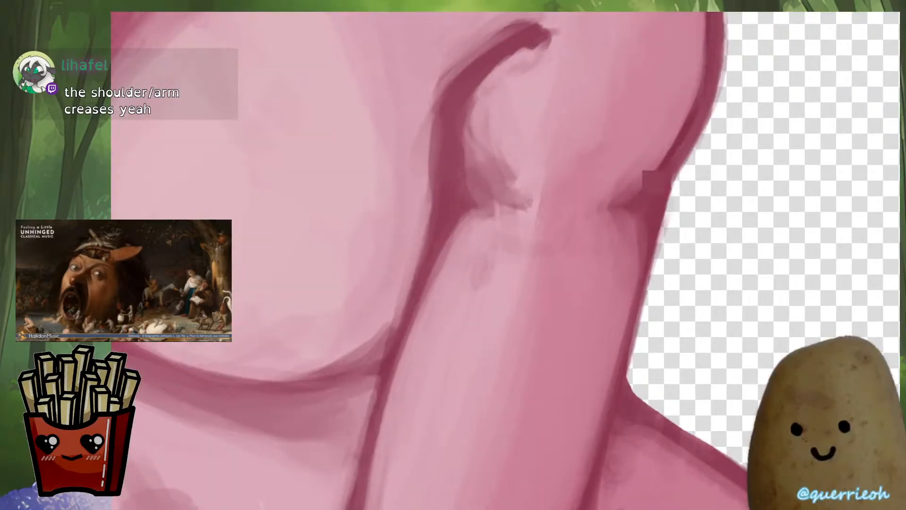
scroll(599, 448, "down", 5)
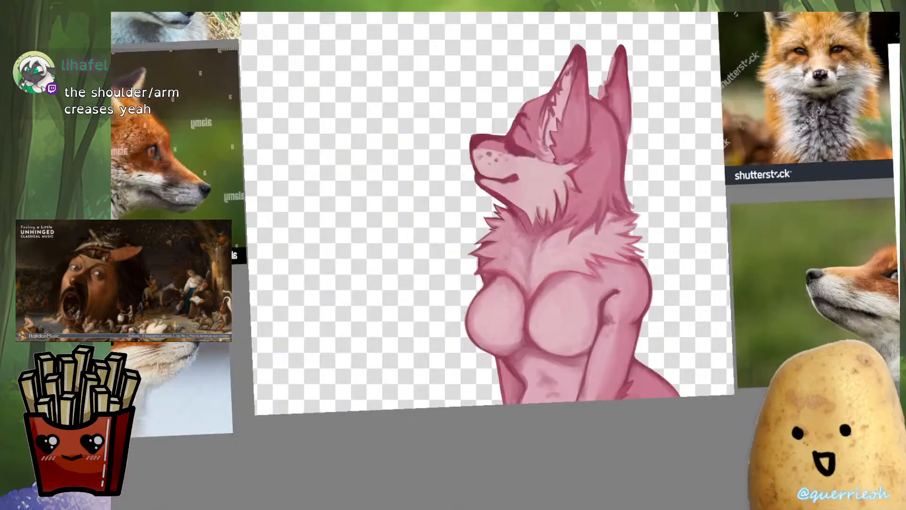
scroll(542, 259, "up", 5)
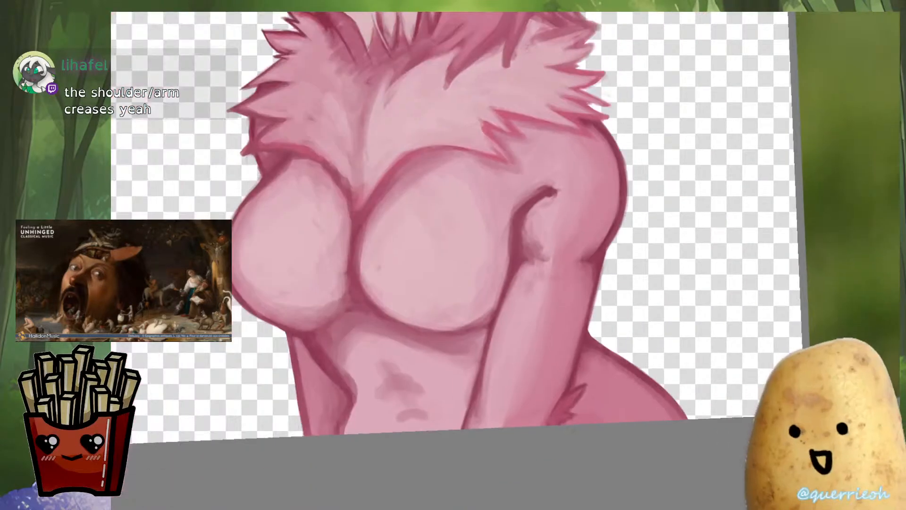
left_click_drag(425, 255, 531, 254)
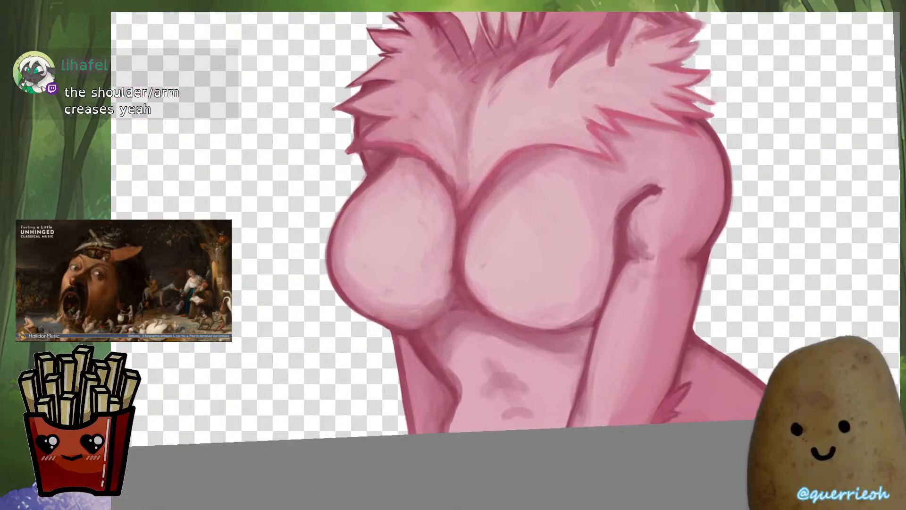
scroll(439, 401, "up", 4)
scroll(448, 391, "down", 3)
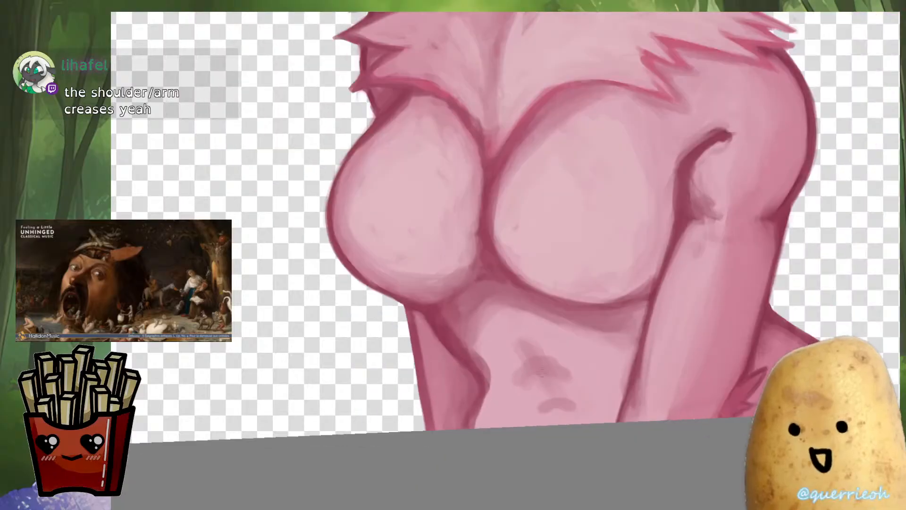
Sample a skin tone and repaint the shadow marks on the abdomen, softening the upper mark and reshaping the lower one
left_click_drag(530, 359, 489, 361)
scroll(489, 361, "up", 1)
left_click(480, 237, "ctrl")
left_click_drag(453, 246, 431, 259)
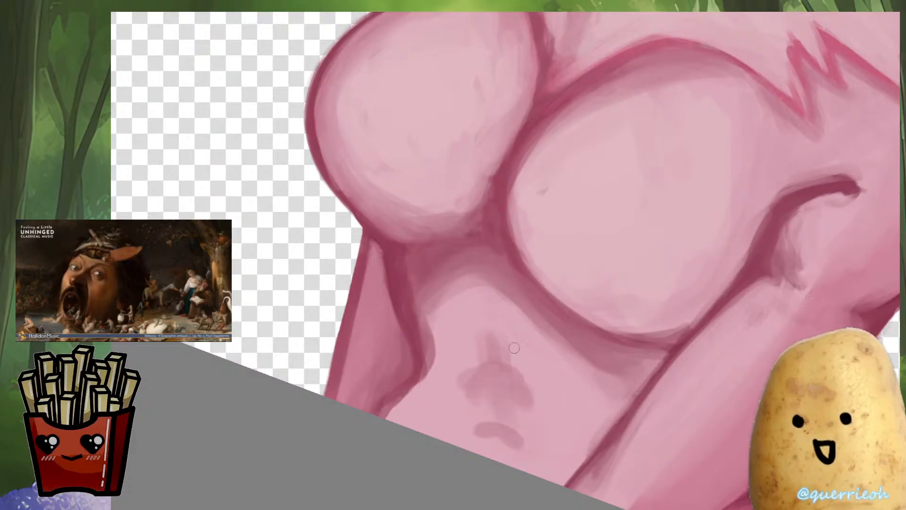
mouse_move(485, 433)
left_mouse_down()
mouse_move(502, 422)
mouse_move(526, 449)
left_mouse_up()
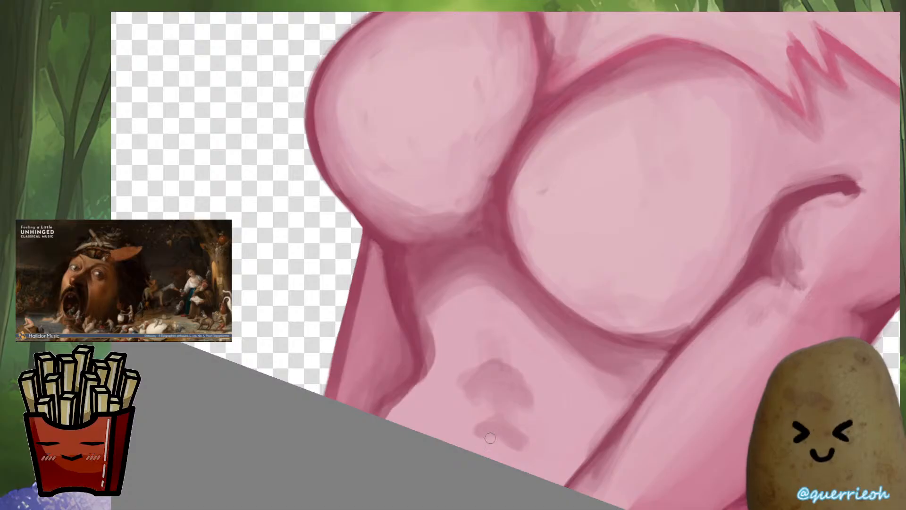
scroll(532, 400, "down", 5)
left_click_drag(532, 400, 593, 371)
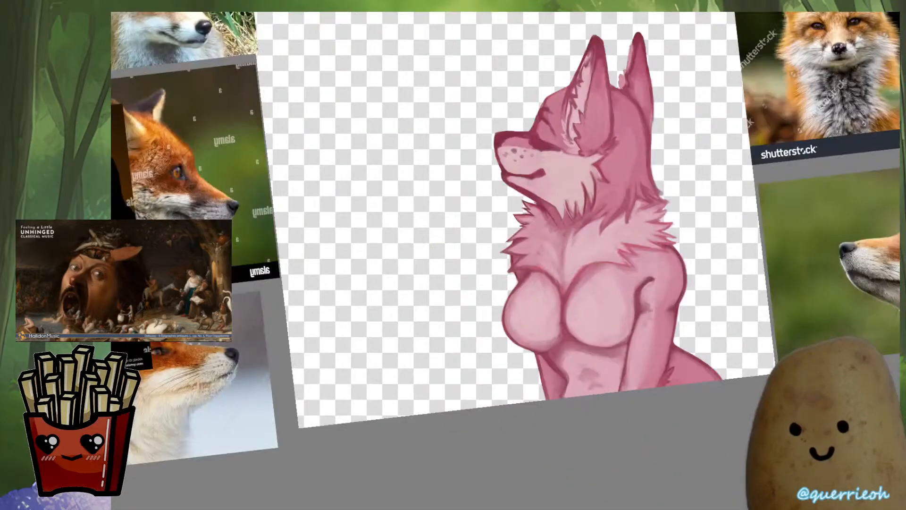
Sample a darker pink and paint shadow strokes into the fur where the neck meets the chest ruff
left_click_drag(578, 222, 535, 272)
scroll(535, 272, "up", 4)
left_click(511, 365, "ctrl")
mouse_move(520, 320)
left_mouse_down()
mouse_move(614, 251)
mouse_move(602, 303)
mouse_move(635, 282)
left_mouse_up()
left_click_drag(597, 321, 649, 272)
mouse_move(740, 227)
left_mouse_down()
mouse_move(704, 279)
mouse_move(679, 281)
left_mouse_up()
mouse_move(697, 251)
left_mouse_down()
mouse_move(680, 292)
mouse_move(724, 269)
mouse_move(641, 376)
left_mouse_up()
scroll(642, 316, "up", 3)
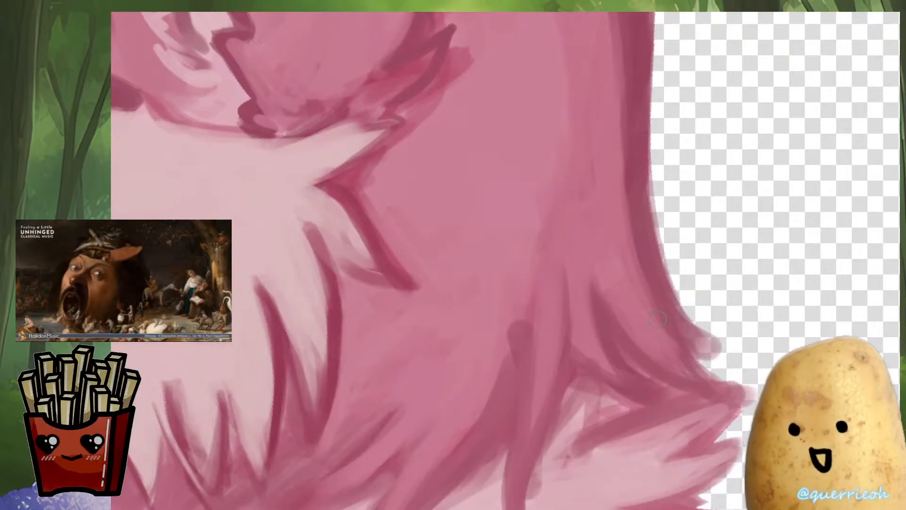
Blend shading along the back of the neck down to the ruff, then reset the canvas rotation
mouse_move(660, 320)
left_mouse_down()
mouse_move(572, 484)
mouse_move(413, 475)
left_mouse_up()
mouse_move(508, 295)
left_mouse_down()
mouse_move(461, 336)
mouse_move(437, 373)
mouse_move(437, 392)
left_mouse_up()
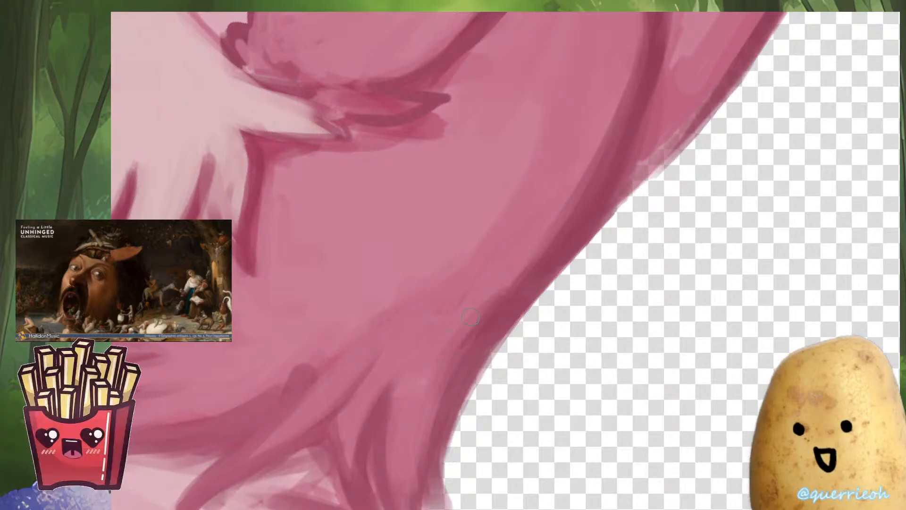
left_click_drag(487, 308, 431, 430)
scroll(528, 297, "down", 3)
key("5")
left_click_drag(615, 338, 721, 233)
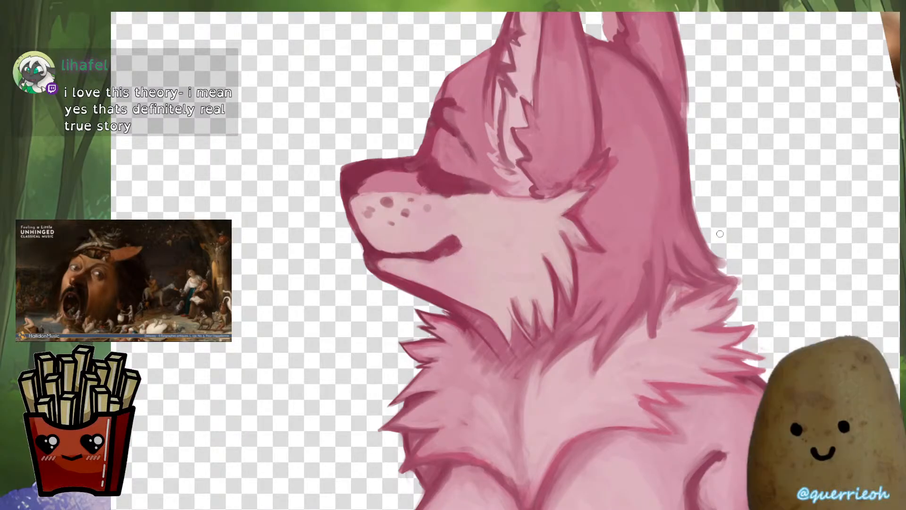
Sketch a simple figure in the empty area above the fox, with a round head, heart-shaped chest and rounded lower body
scroll(719, 233, "down", 4)
left_click_drag(505, 142, 620, 450)
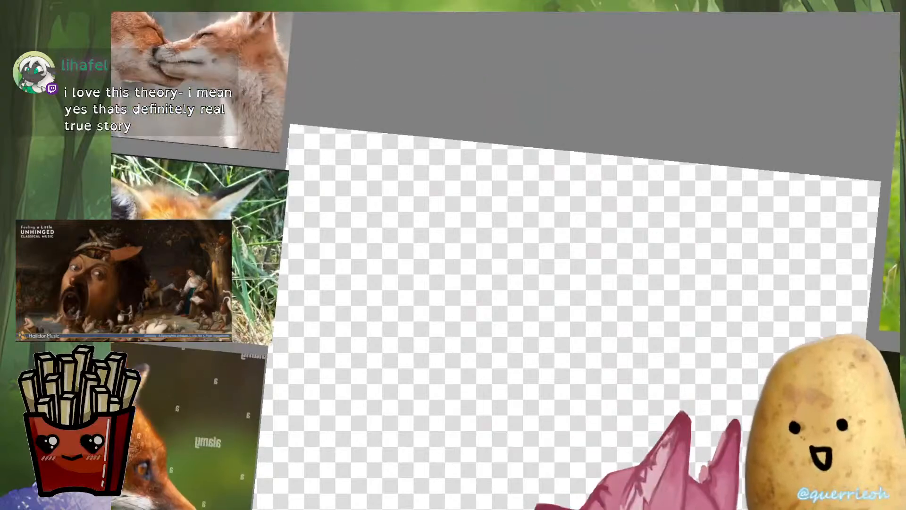
scroll(539, 252, "up", 4)
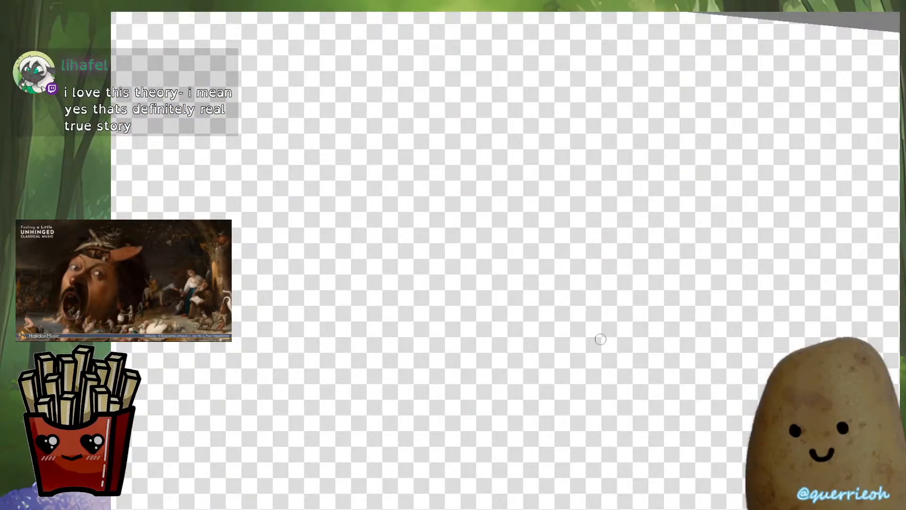
left_click_drag(631, 228, 587, 317)
key("ctrl+z")
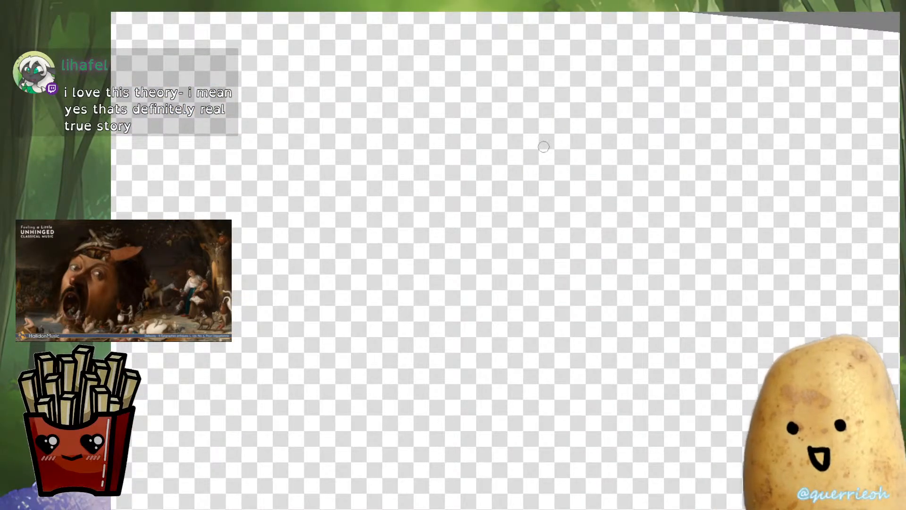
left_click_drag(546, 84, 502, 83)
mouse_move(540, 163)
left_mouse_down()
mouse_move(562, 227)
mouse_move(560, 249)
mouse_move(594, 192)
mouse_move(549, 175)
mouse_move(538, 219)
mouse_move(564, 243)
mouse_move(557, 255)
mouse_move(546, 264)
mouse_move(530, 253)
mouse_move(425, 270)
mouse_move(474, 299)
mouse_move(467, 370)
mouse_move(560, 259)
left_mouse_up()
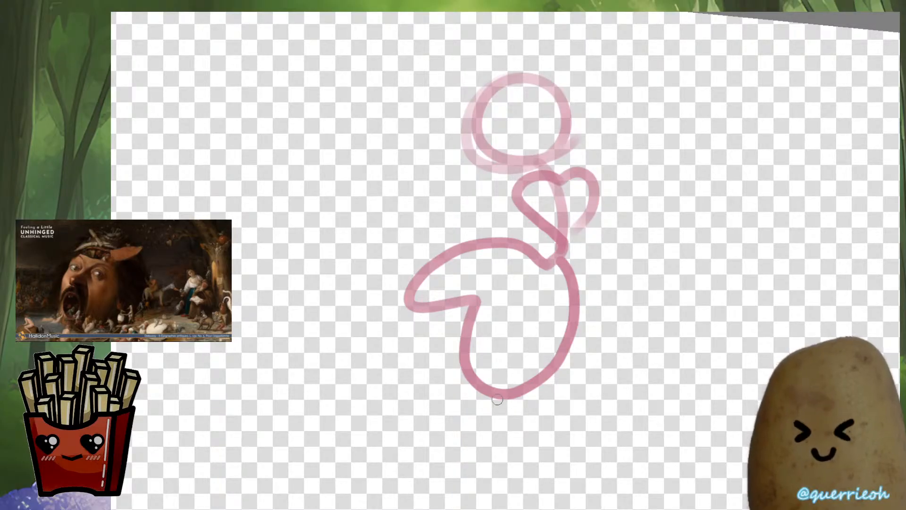
Add two legs with feet to the sketched figure, check it mirrored, and retrace the upper curve of its lower body
left_click_drag(497, 400, 496, 471)
mouse_move(422, 312)
left_mouse_down()
mouse_move(419, 418)
mouse_move(434, 486)
mouse_move(432, 467)
mouse_move(450, 480)
left_mouse_up()
mouse_move(497, 467)
left_mouse_down()
mouse_move(500, 479)
mouse_move(496, 464)
mouse_move(547, 485)
mouse_move(505, 477)
left_mouse_up()
key("m")
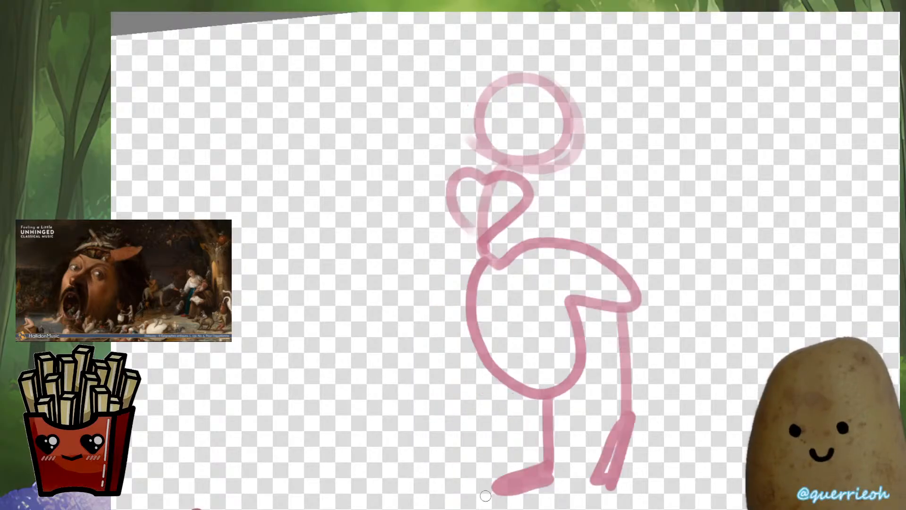
key("m")
mouse_move(557, 262)
left_mouse_down()
mouse_move(521, 248)
mouse_move(427, 276)
mouse_move(471, 302)
left_mouse_up()
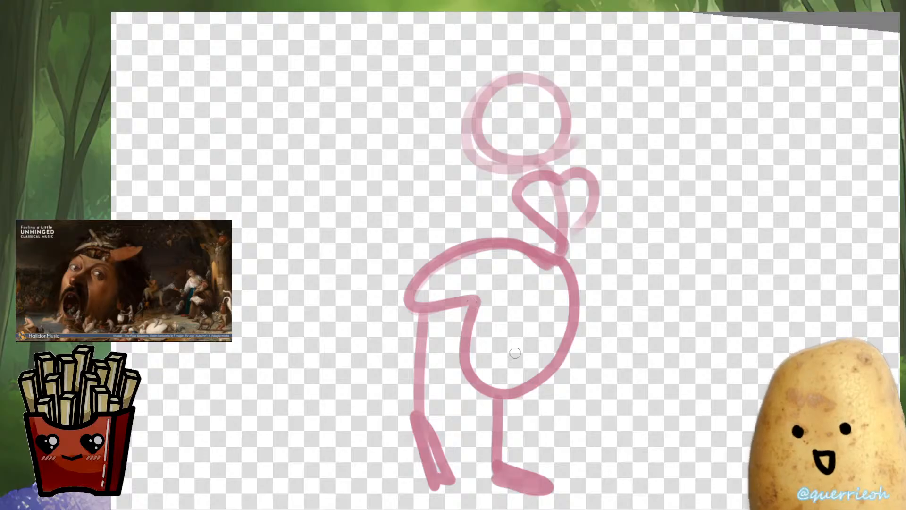
Erase the sketched figure's front leg and add a thick curved tail behind its back
key("e")
mouse_move(495, 408)
left_mouse_down()
mouse_move(482, 426)
mouse_move(499, 495)
mouse_move(555, 493)
mouse_move(508, 449)
left_mouse_up()
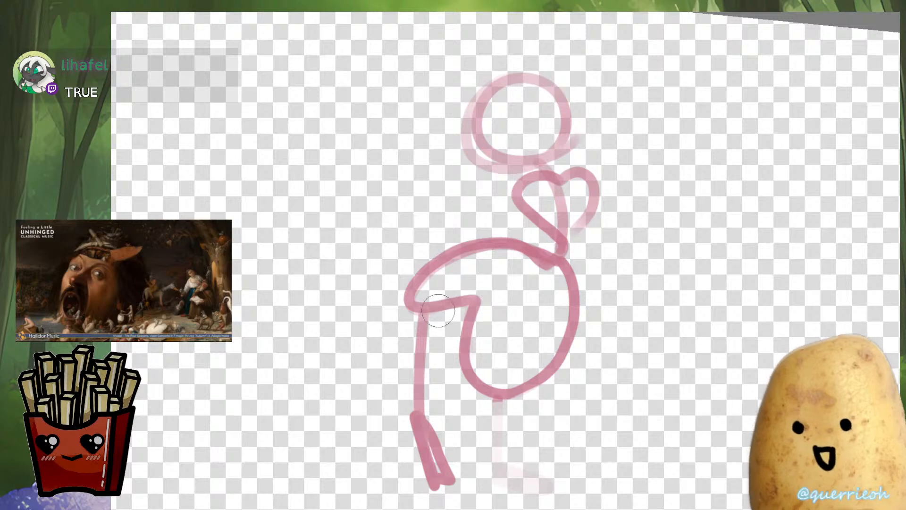
key("e")
mouse_move(500, 222)
left_mouse_down()
mouse_move(354, 186)
mouse_move(414, 218)
mouse_move(370, 177)
mouse_move(486, 206)
mouse_move(349, 217)
mouse_move(495, 222)
left_mouse_up()
left_click_drag(559, 73, 562, 111)
key("e")
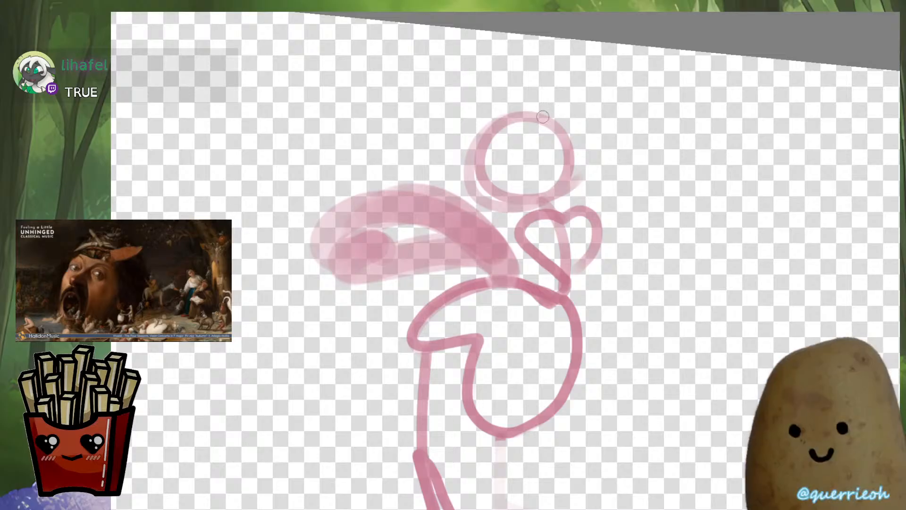
Sketch heart-shaped ears, swept hair and heart-shaped facial features on the figure's round head
mouse_move(523, 113)
left_mouse_down()
mouse_move(598, 132)
mouse_move(579, 138)
mouse_move(522, 116)
mouse_move(521, 147)
mouse_move(505, 143)
mouse_move(518, 121)
mouse_move(453, 83)
mouse_move(454, 127)
left_mouse_up()
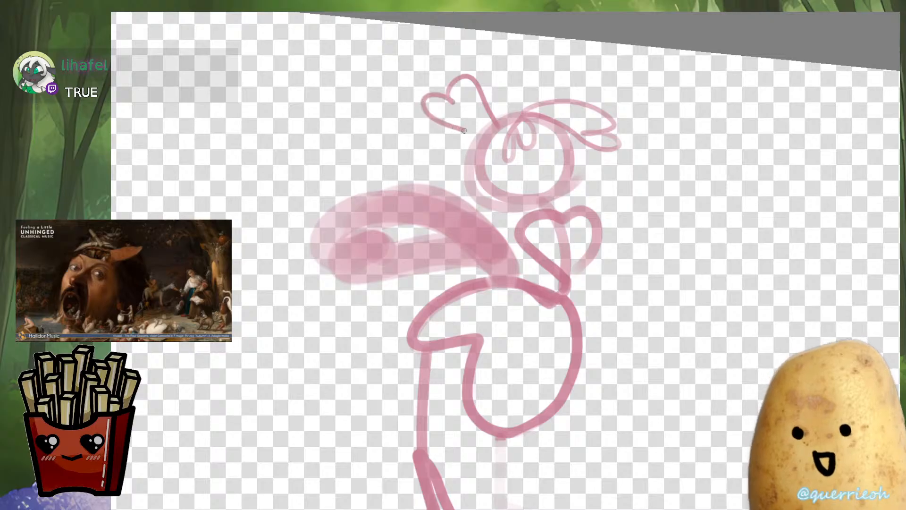
mouse_move(538, 110)
left_mouse_down()
mouse_move(547, 59)
mouse_move(563, 100)
left_mouse_up()
mouse_move(542, 163)
left_mouse_down()
mouse_move(555, 148)
mouse_move(561, 154)
mouse_move(495, 169)
mouse_move(497, 177)
mouse_move(557, 169)
mouse_move(541, 181)
mouse_move(550, 187)
mouse_move(531, 185)
left_mouse_up()
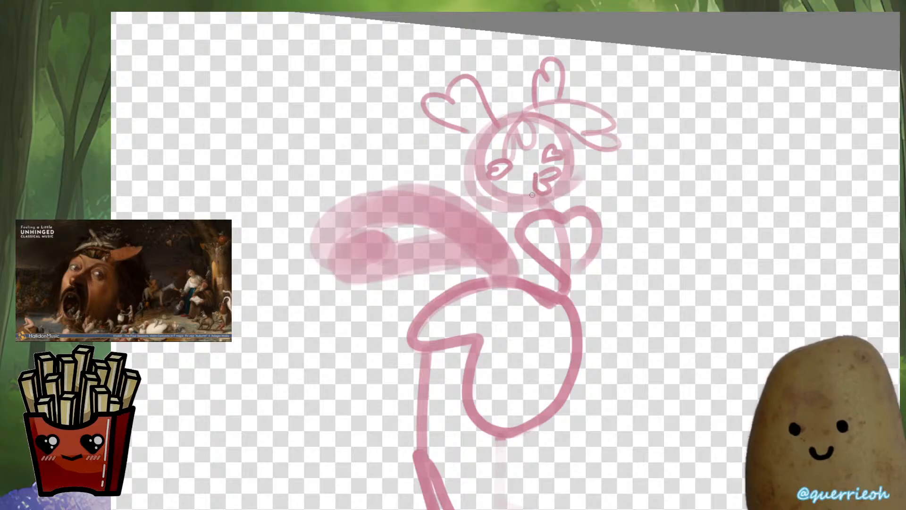
Sketch two long thin arms with hands reaching out to either side from the figure's shoulders
left_click_drag(590, 310, 611, 276)
mouse_move(614, 182)
left_mouse_down()
mouse_move(690, 170)
mouse_move(777, 181)
mouse_move(758, 186)
mouse_move(780, 200)
mouse_move(671, 179)
mouse_move(606, 180)
left_mouse_up()
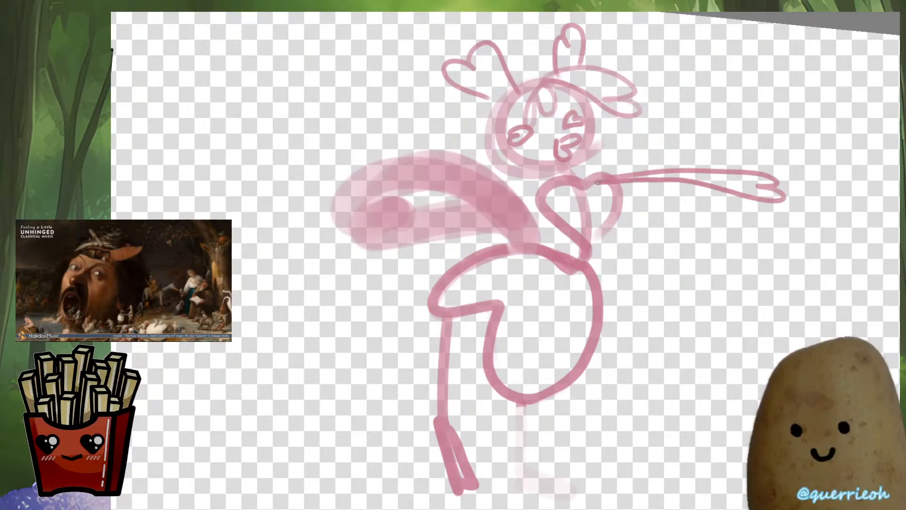
mouse_move(536, 189)
left_mouse_down()
mouse_move(370, 270)
mouse_move(382, 273)
mouse_move(373, 290)
mouse_move(535, 195)
left_mouse_up()
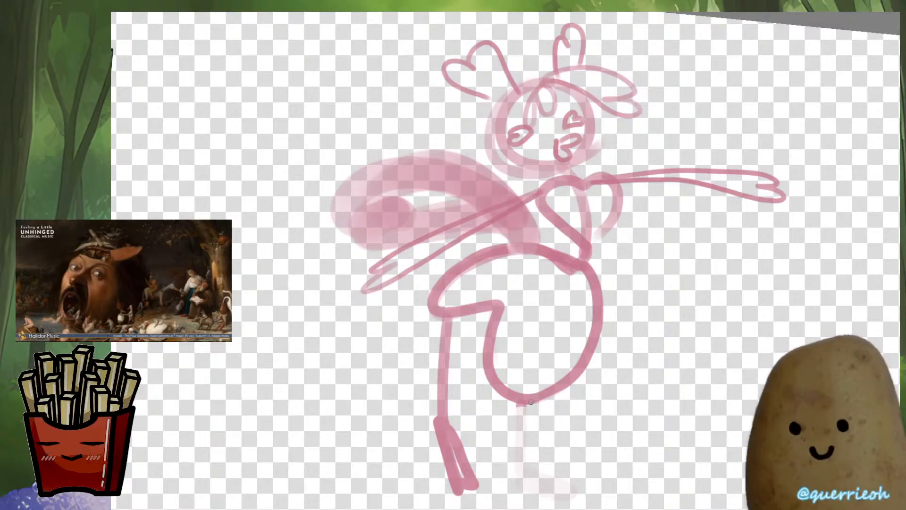
Draw a large heart over the figure's chest and redraw its legs with thin lines and pointed feet
left_click_drag(521, 404, 528, 482)
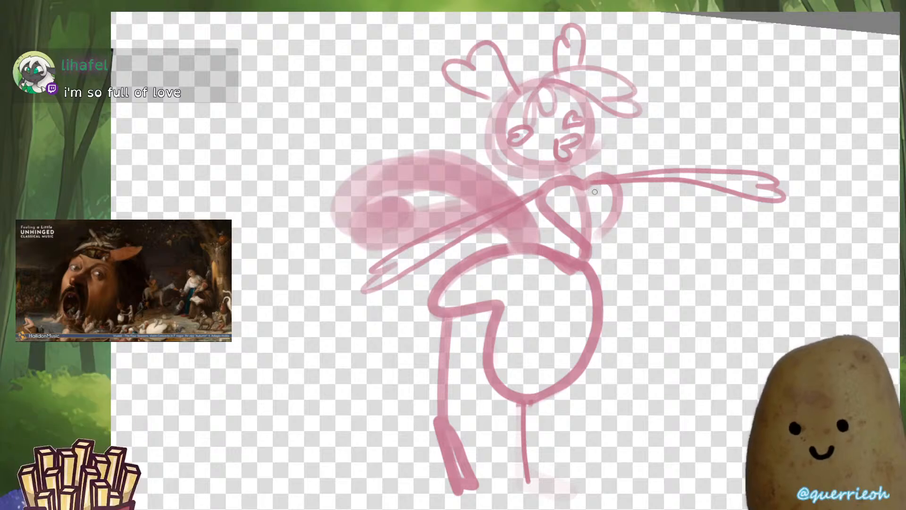
mouse_move(592, 190)
left_mouse_down()
mouse_move(619, 191)
mouse_move(669, 221)
mouse_move(615, 234)
mouse_move(628, 257)
mouse_move(593, 281)
mouse_move(570, 228)
mouse_move(586, 198)
mouse_move(610, 194)
left_mouse_up()
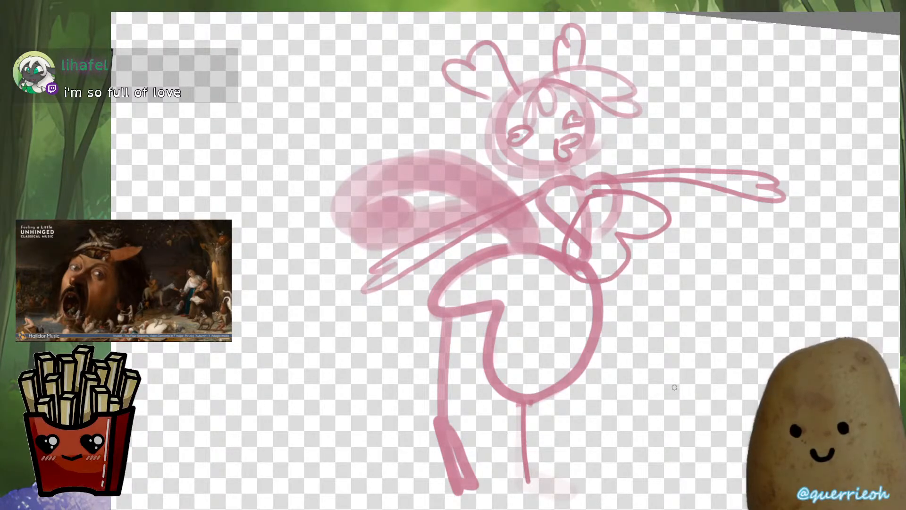
mouse_move(536, 400)
left_mouse_down()
mouse_move(510, 471)
mouse_move(558, 504)
mouse_move(519, 454)
left_mouse_up()
mouse_move(448, 423)
left_mouse_down()
mouse_move(442, 501)
mouse_move(449, 422)
left_mouse_up()
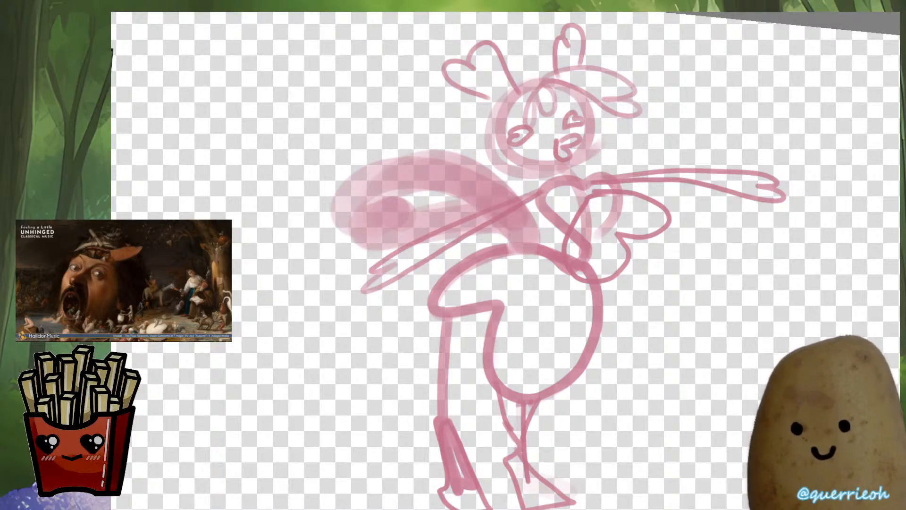
Lasso the whole sketched figure above the fox, delete it and clear the selection
scroll(631, 302, "down", 3)
mouse_move(677, 200)
left_mouse_down()
mouse_move(486, 380)
mouse_move(678, 355)
mouse_move(714, 204)
left_mouse_up()
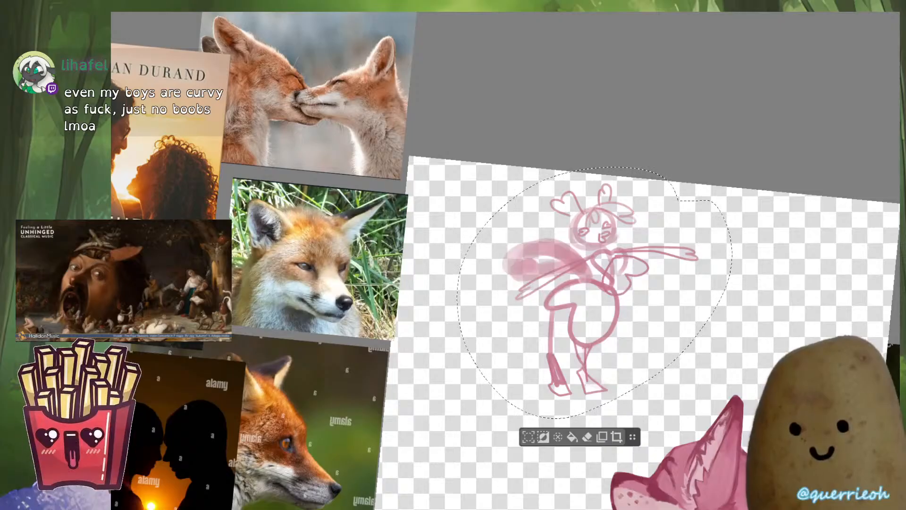
key("Delete")
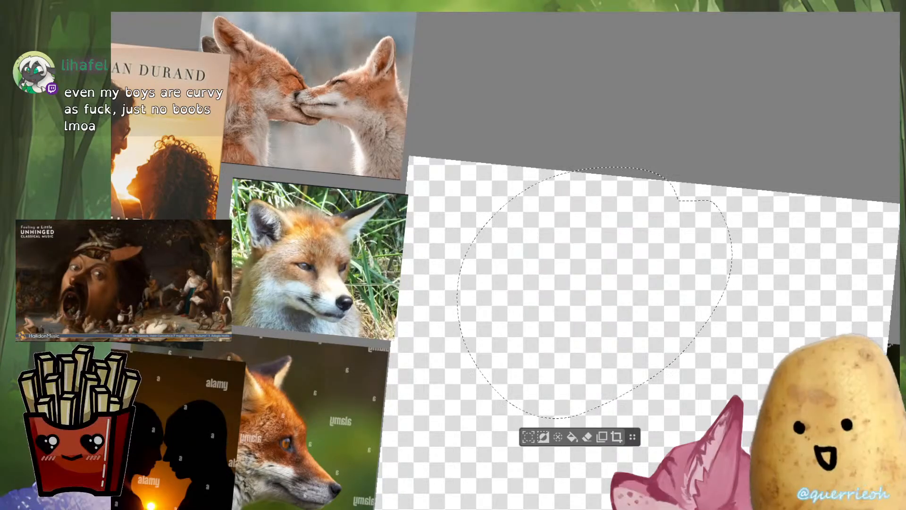
key("ctrl+d")
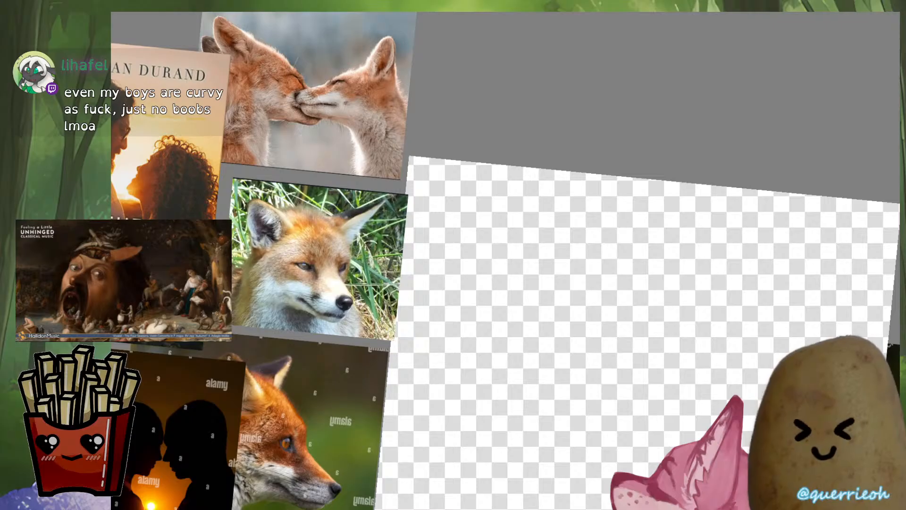
Sample the dark pink of the fox's far ear and paint along the ear's inner edge
scroll(505, 260, "up", 4)
scroll(505, 260, "down", 4)
scroll(505, 261, "up", 1)
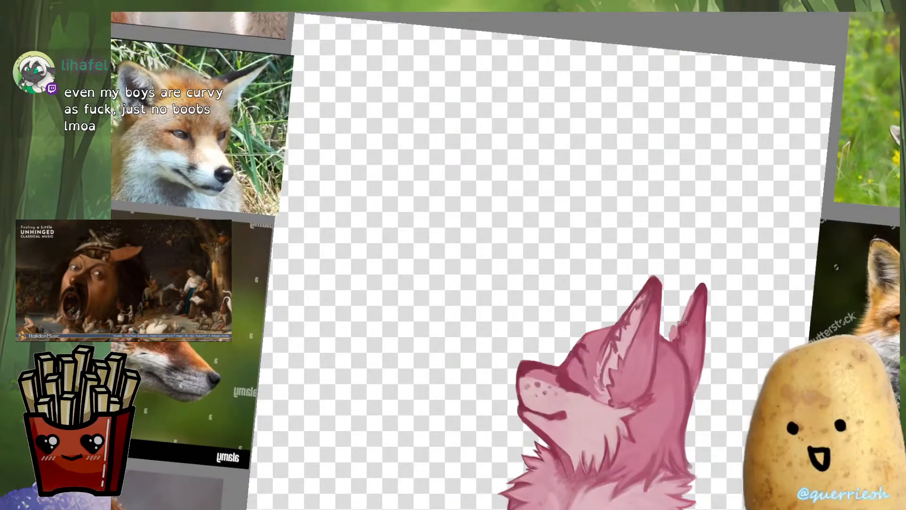
scroll(698, 314, "up", 4)
left_click(710, 221, "ctrl")
left_click_drag(699, 211, 654, 278)
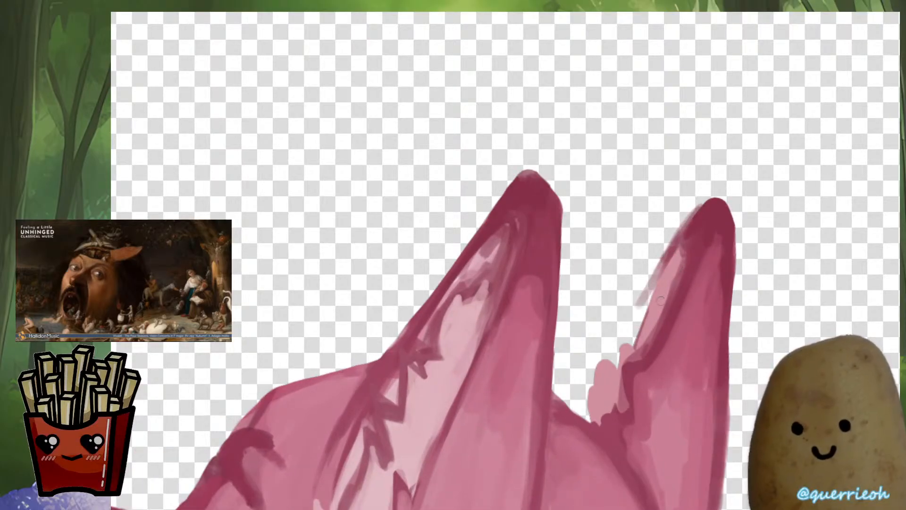
Sample the pale inner-ear pink and paint the far ear's inner fur with jagged, outlined tufts down to its base
left_click(479, 259, "ctrl")
left_click_drag(682, 250, 646, 320)
mouse_move(656, 286)
left_mouse_down()
mouse_move(627, 352)
mouse_move(637, 342)
mouse_move(623, 323)
mouse_move(617, 391)
mouse_move(610, 371)
mouse_move(586, 401)
left_mouse_up()
mouse_move(705, 209)
left_mouse_down()
mouse_move(669, 237)
mouse_move(637, 289)
mouse_move(623, 336)
left_mouse_up()
mouse_move(658, 267)
left_mouse_down()
mouse_move(619, 340)
mouse_move(615, 323)
mouse_move(613, 360)
mouse_move(603, 357)
mouse_move(584, 421)
left_mouse_up()
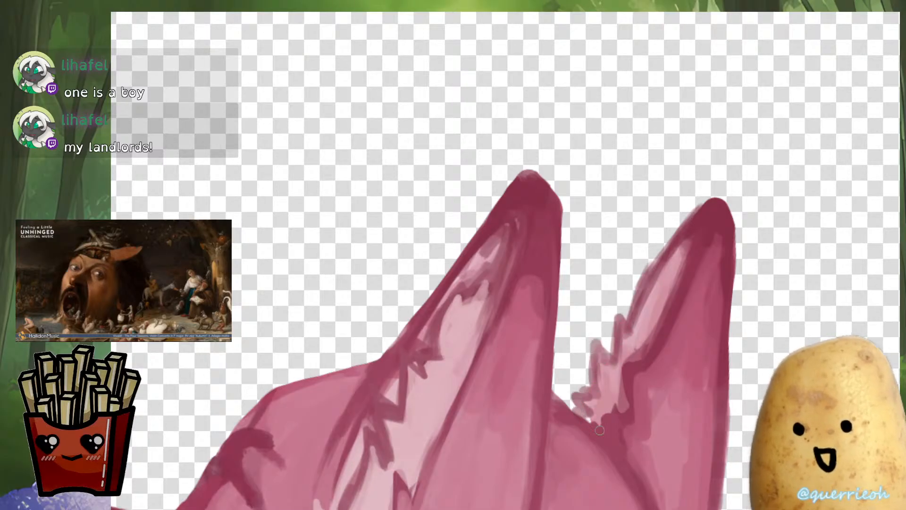
mouse_move(640, 360)
left_mouse_down()
mouse_move(616, 366)
mouse_move(614, 409)
left_mouse_up()
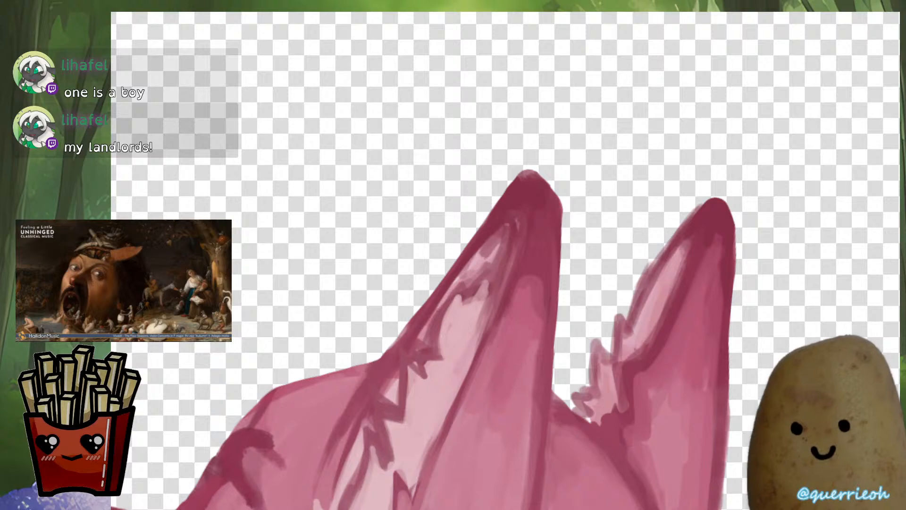
Mirror the canvas and darken the outline along the far ear's back edge where it joins the back of the head
scroll(576, 335, "down", 5)
key("4")
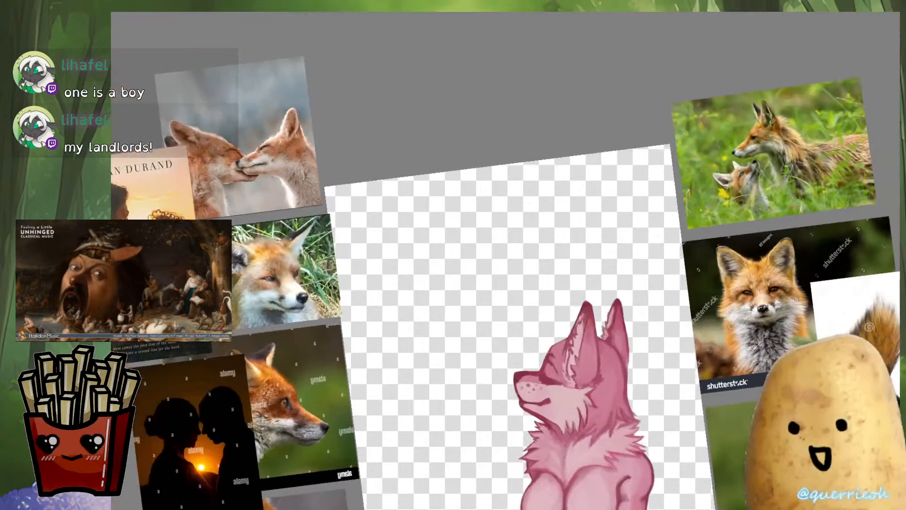
scroll(627, 386, "up", 4)
key("m")
key("6")
key("6")
scroll(411, 357, "up", 2)
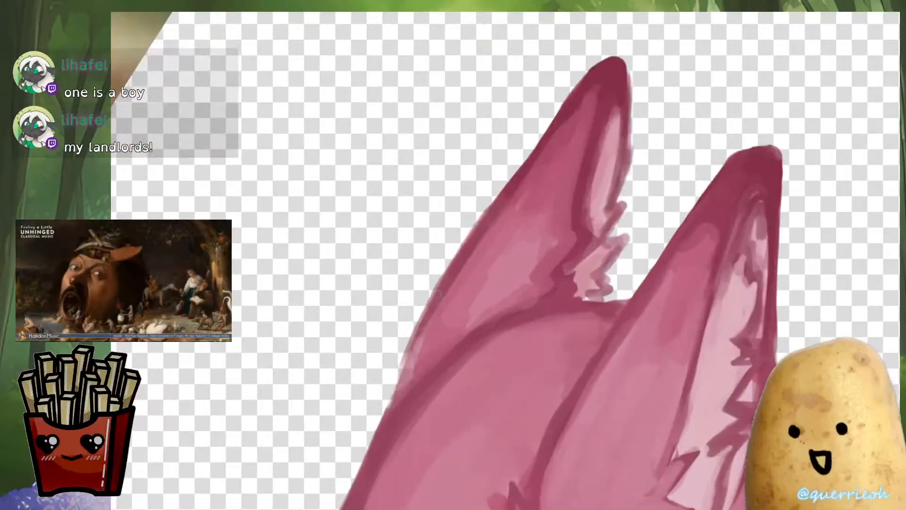
left_click_drag(440, 291, 413, 371)
mouse_move(427, 319)
left_mouse_down()
mouse_move(412, 386)
mouse_move(397, 409)
left_mouse_up()
left_click_drag(403, 371, 390, 406)
left_click_drag(419, 330, 394, 410)
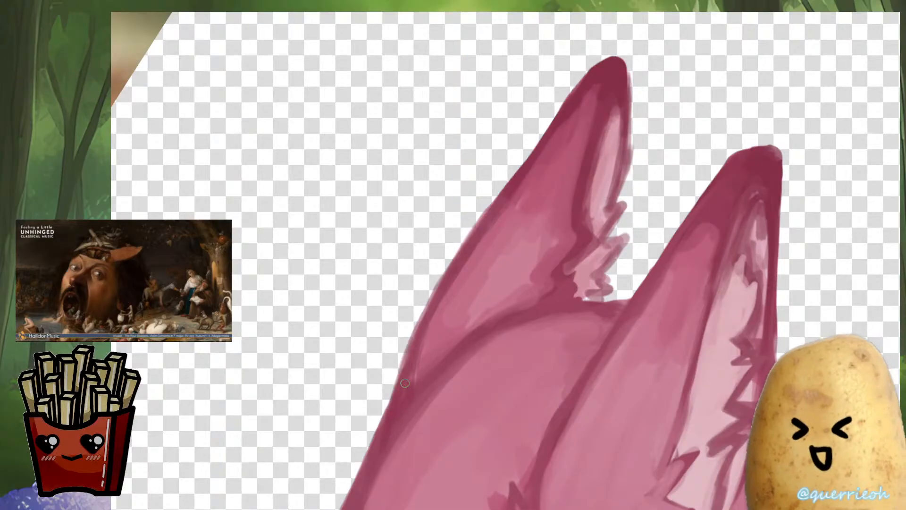
Define the fur tufts at the back of the neck with thin dark strokes tapering into the chest ruff
scroll(551, 302, "down", 4)
scroll(518, 317, "up", 4)
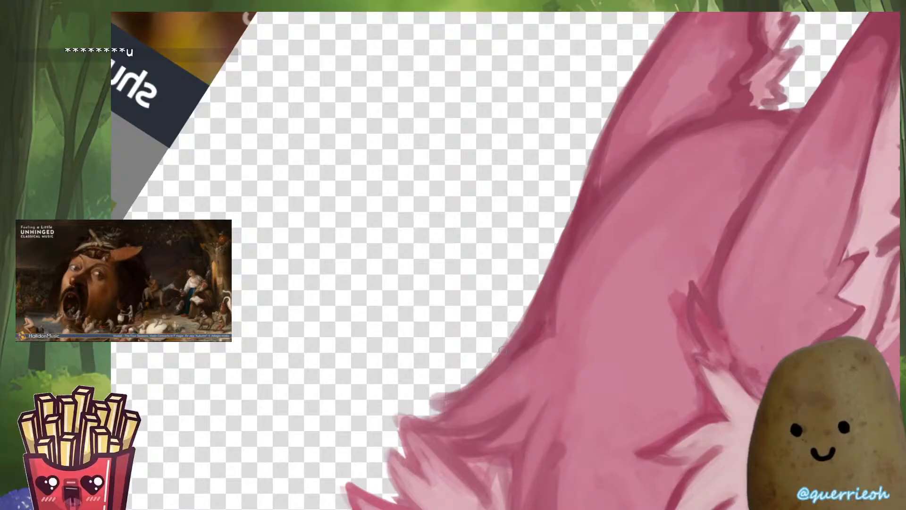
scroll(533, 334, "down", 4)
key("m")
key("6")
key("m")
scroll(584, 305, "up", 4)
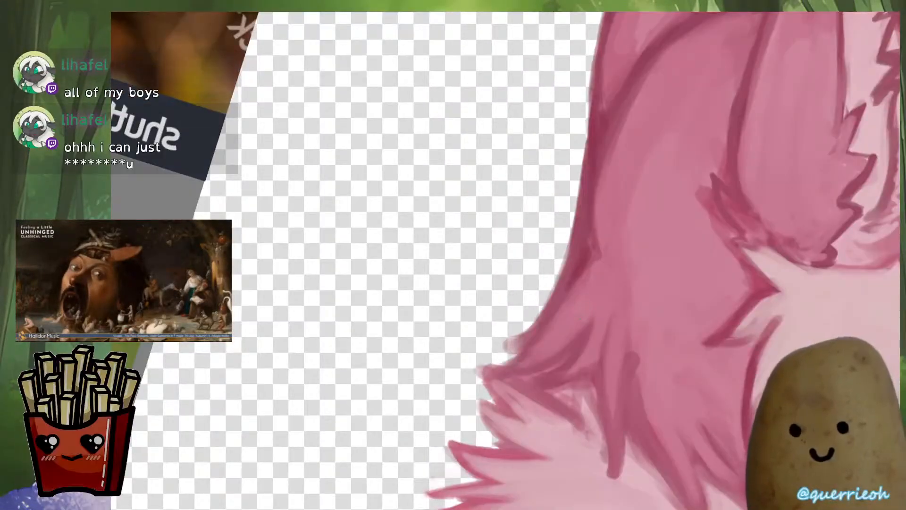
scroll(552, 304, "up", 2)
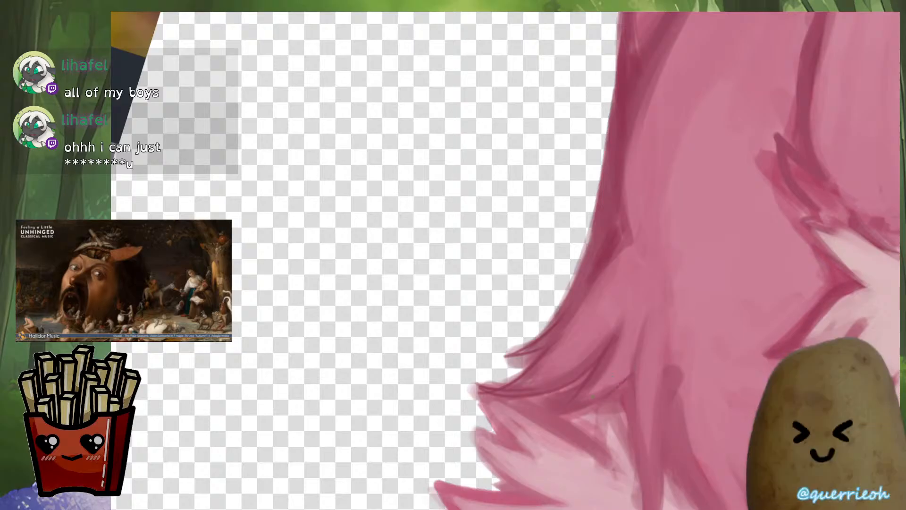
mouse_move(636, 342)
left_mouse_down()
mouse_move(630, 414)
mouse_move(596, 358)
left_mouse_up()
left_click_drag(629, 400, 621, 459)
left_click_drag(622, 417, 608, 482)
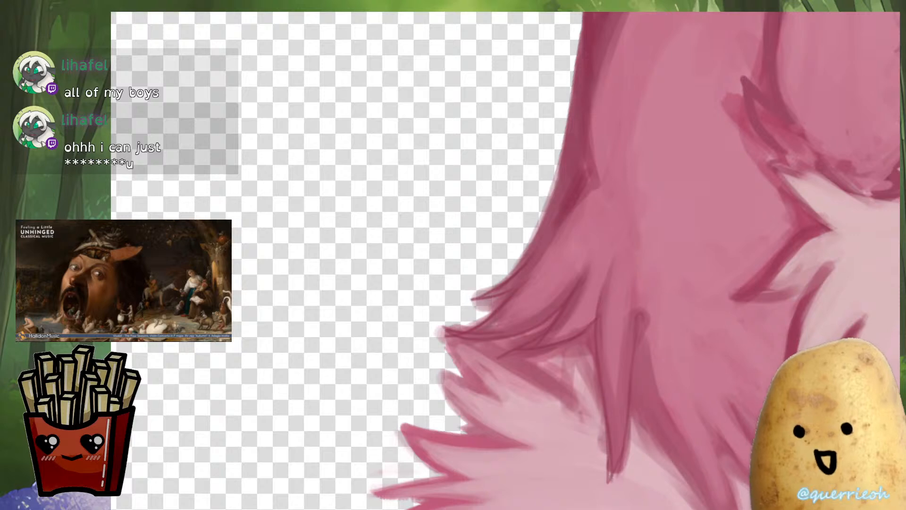
mouse_move(637, 397)
left_mouse_down()
mouse_move(653, 435)
mouse_move(651, 425)
left_mouse_up()
Flip the canvas and continue the thin dark fur lines along the neck's lower edge above the pale ruff
key("m")
left_click_drag(487, 376, 608, 344)
mouse_move(450, 481)
left_mouse_down()
mouse_move(447, 491)
mouse_move(499, 425)
mouse_move(486, 469)
left_mouse_up()
left_click_drag(489, 394, 483, 460)
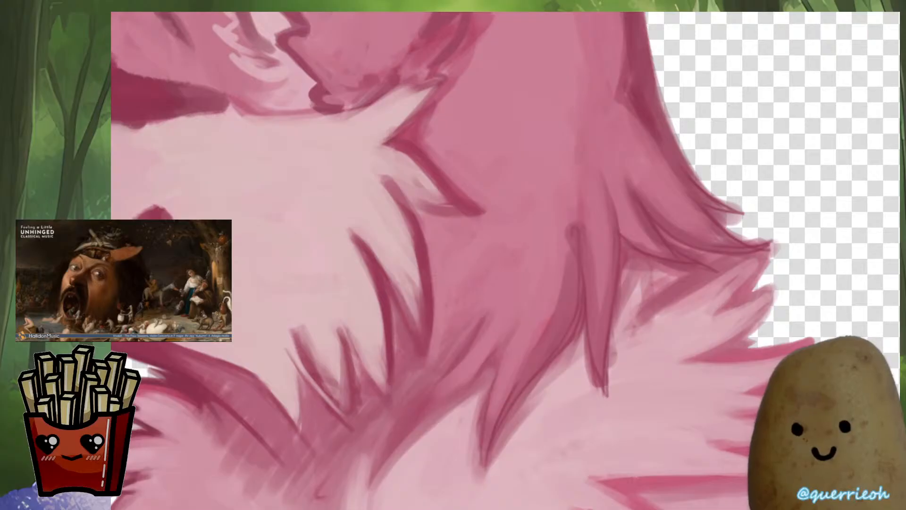
mouse_move(496, 363)
left_mouse_down()
mouse_move(420, 422)
mouse_move(369, 478)
left_mouse_up()
Examine the whole fox painting, mirrored and unmirrored, and inspect the torso and arm near the canvas's lower edge
scroll(606, 380, "down", 6)
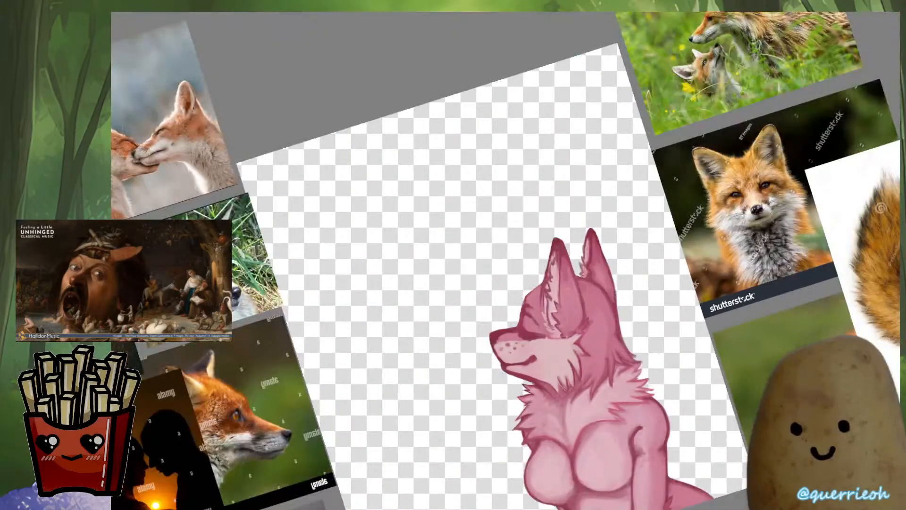
left_click_drag(606, 380, 628, 294)
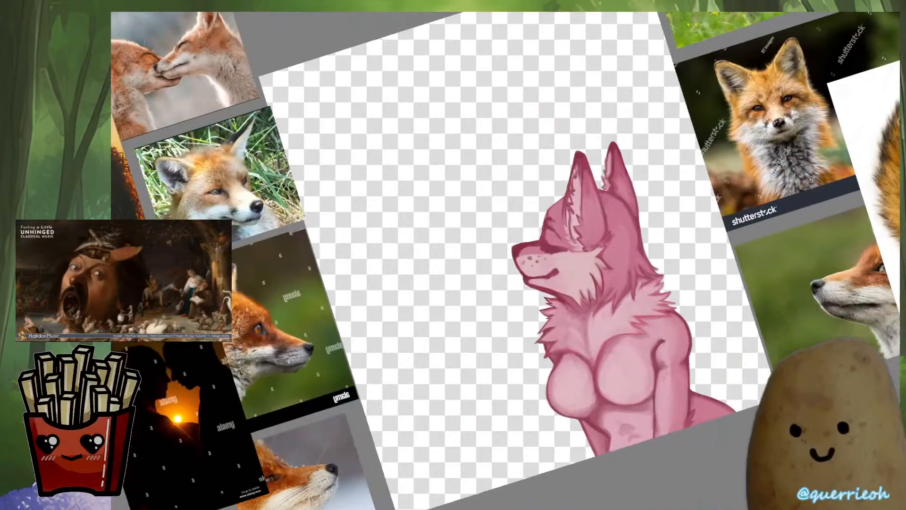
scroll(605, 236, "up", 6)
scroll(644, 245, "down", 4)
left_click_drag(644, 246, 595, 105)
key("6")
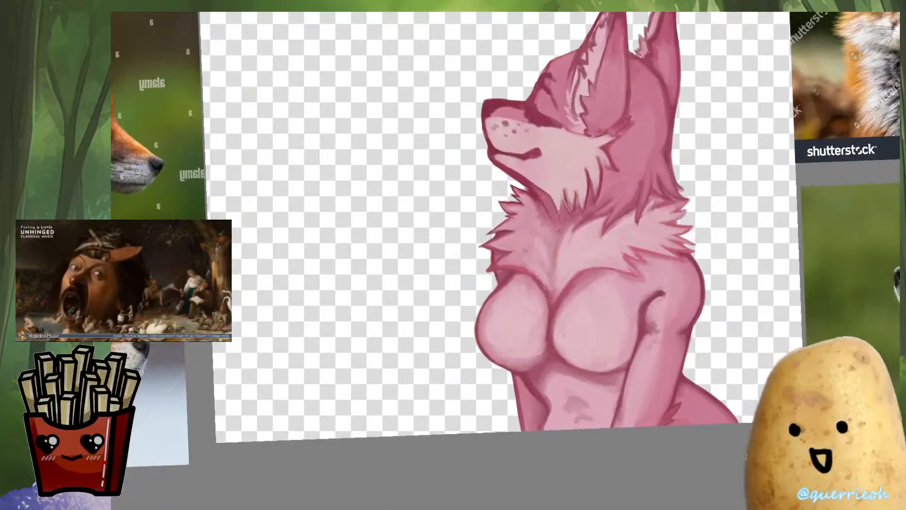
scroll(627, 401, "up", 3)
scroll(645, 403, "up", 2)
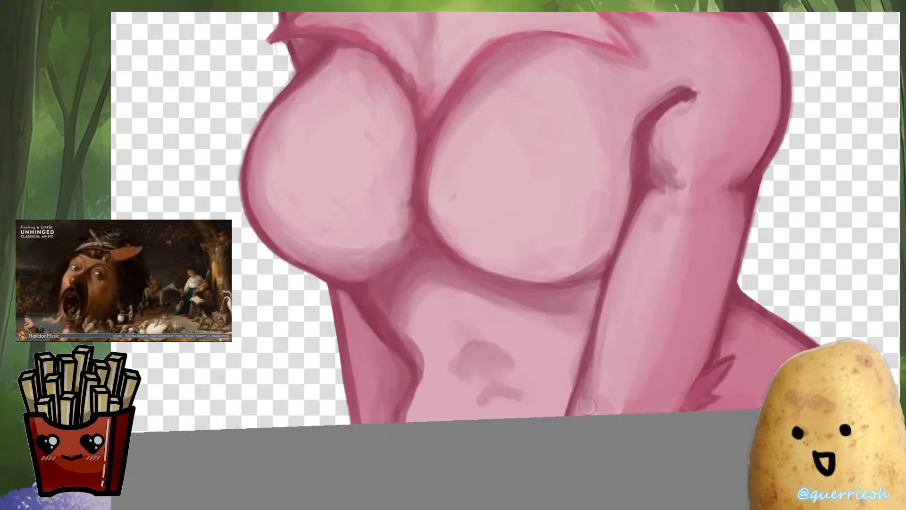
scroll(605, 388, "down", 5)
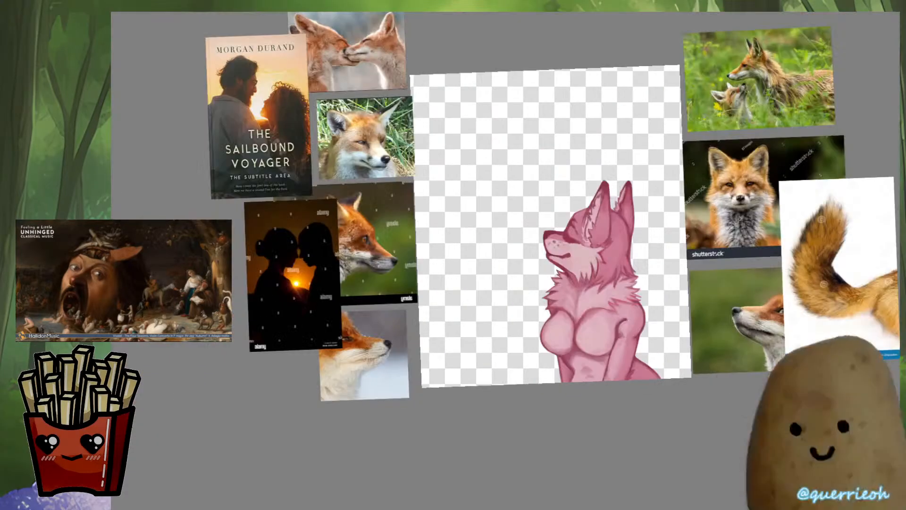
key("m")
key("m")
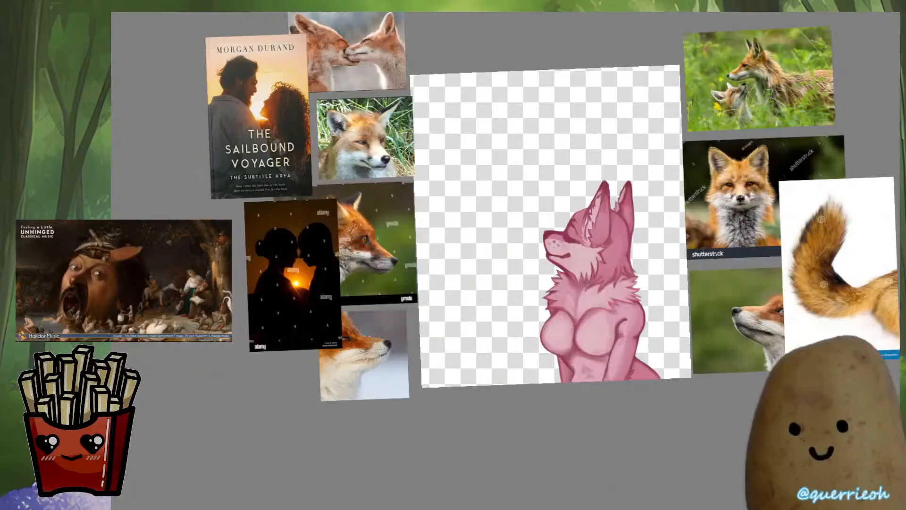
scroll(576, 307, "up", 5)
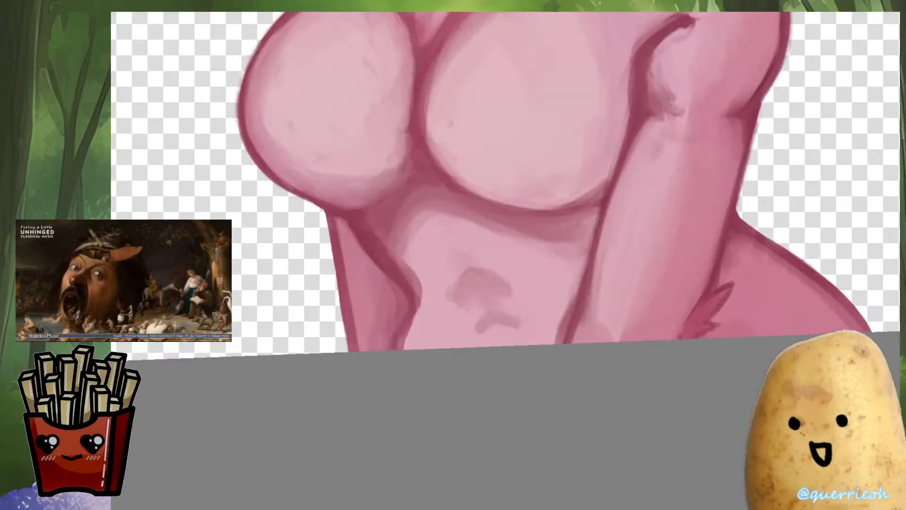
scroll(574, 317, "down", 5)
scroll(583, 266, "up", 5)
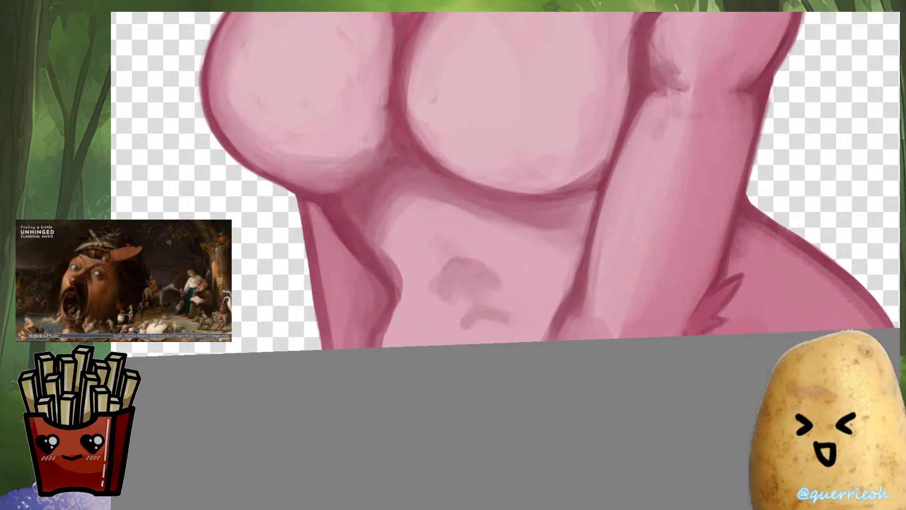
Mirror the canvas and paint a clean dark outline down the outer side of the waist to the canvas edge
key("m")
left_click_drag(633, 345, 621, 380)
left_click_drag(631, 319, 622, 379)
scroll(632, 288, "up", 3)
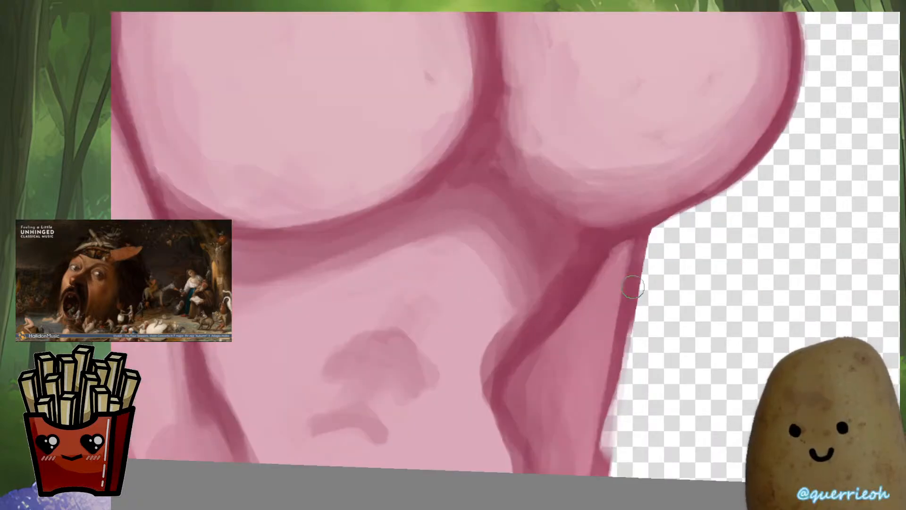
mouse_move(634, 293)
left_mouse_down()
mouse_move(642, 259)
mouse_move(609, 392)
left_mouse_up()
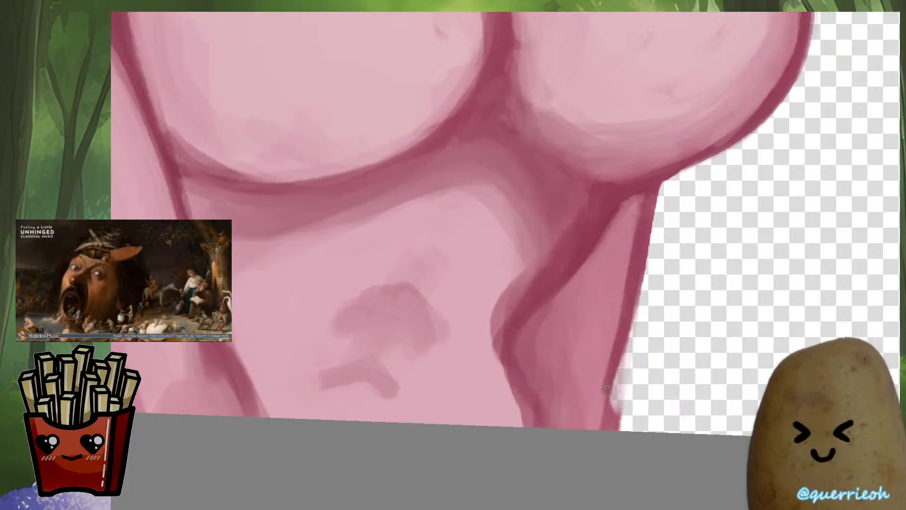
left_click_drag(625, 339, 611, 421)
left_click_drag(618, 388, 613, 429)
left_click_drag(634, 341, 618, 392)
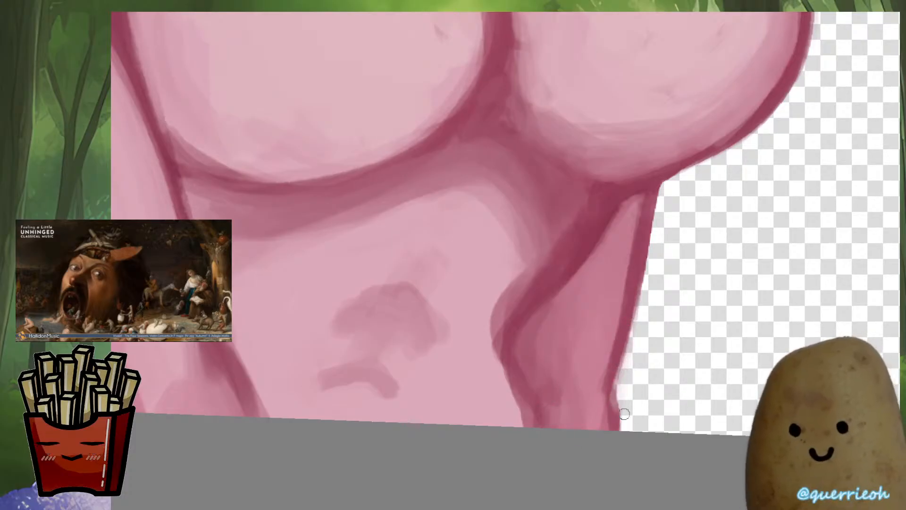
Return the canvas to its unmirrored view and clean the edges around the lower spikes at the front of the chest ruff
scroll(643, 369, "down", 5)
left_click_drag(655, 234, 638, 311)
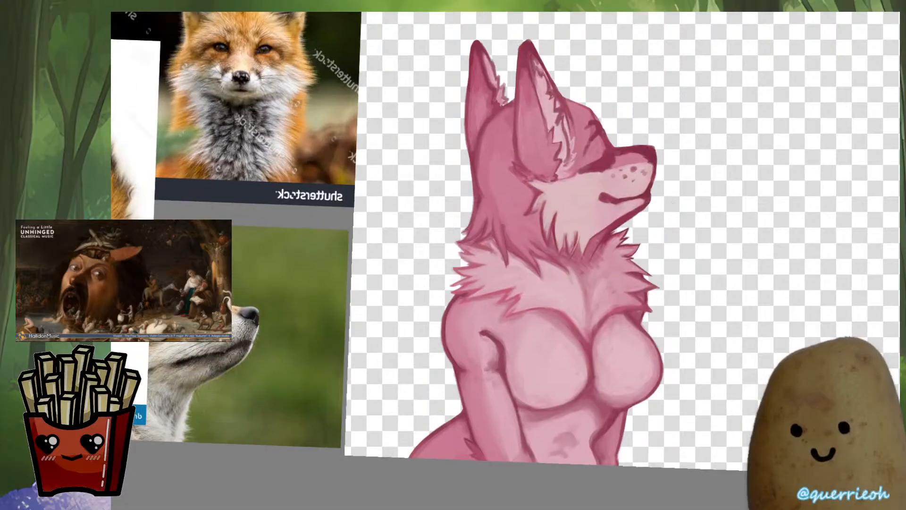
scroll(638, 312, "up", 6)
key("m")
left_click_drag(409, 195, 455, 327)
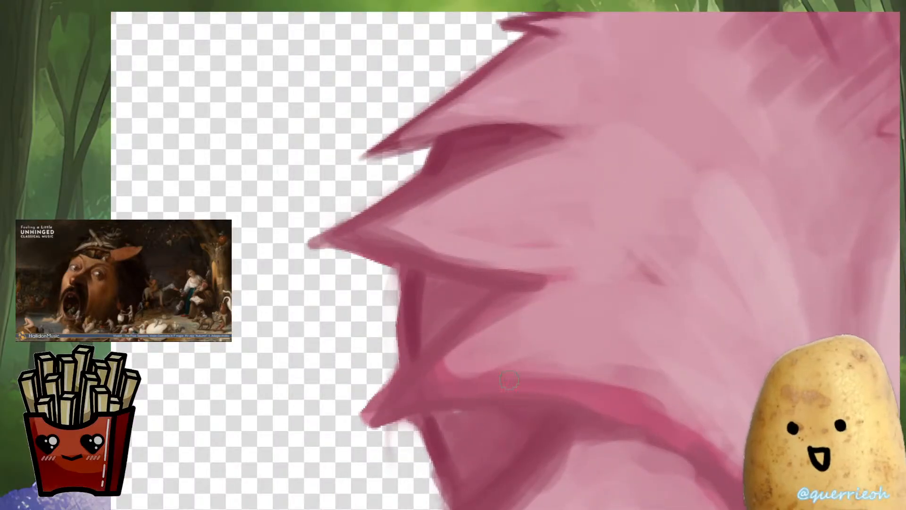
mouse_move(410, 290)
left_mouse_down()
mouse_move(426, 368)
mouse_move(418, 449)
left_mouse_up()
scroll(483, 345, "down", 4)
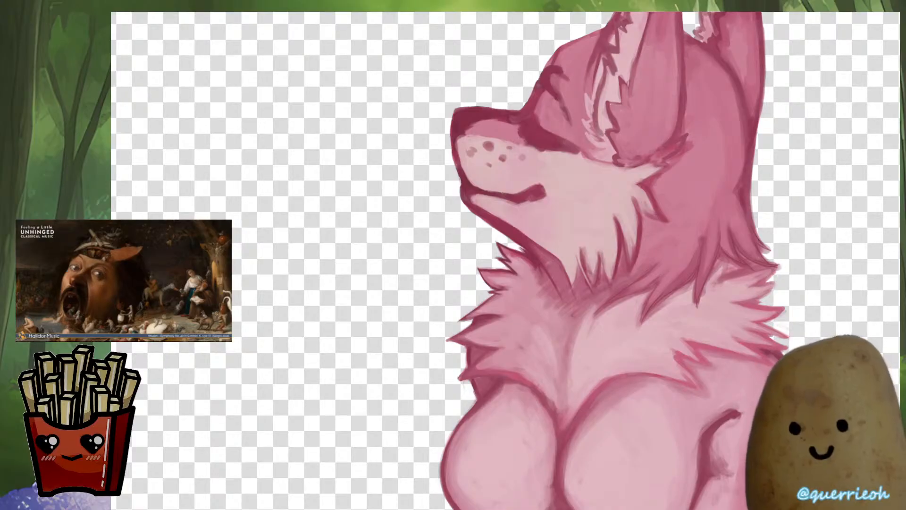
Mirror the canvas and paint a short fur stroke where the throat meets the ruff, using a pink sampled from the painting
scroll(558, 333, "down", 3)
scroll(547, 358, "up", 5)
key("m")
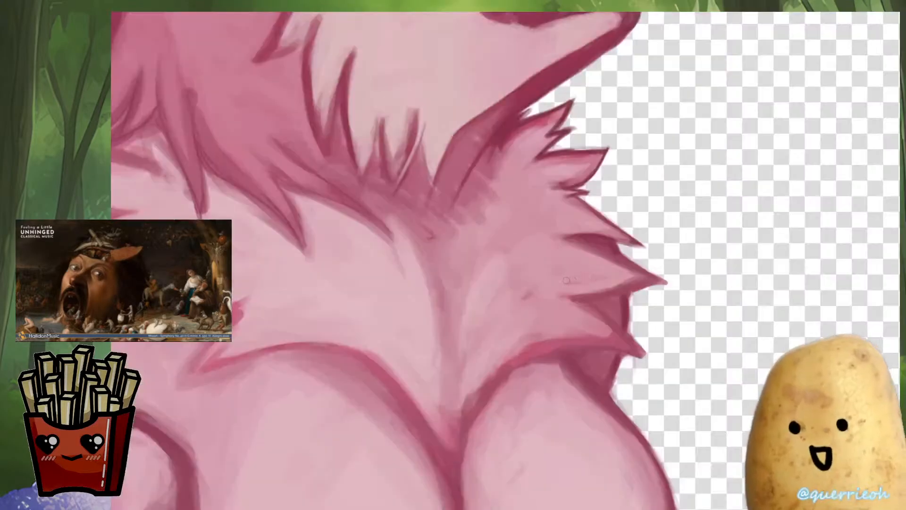
scroll(539, 187, "up", 3)
left_click(522, 304, "ctrl")
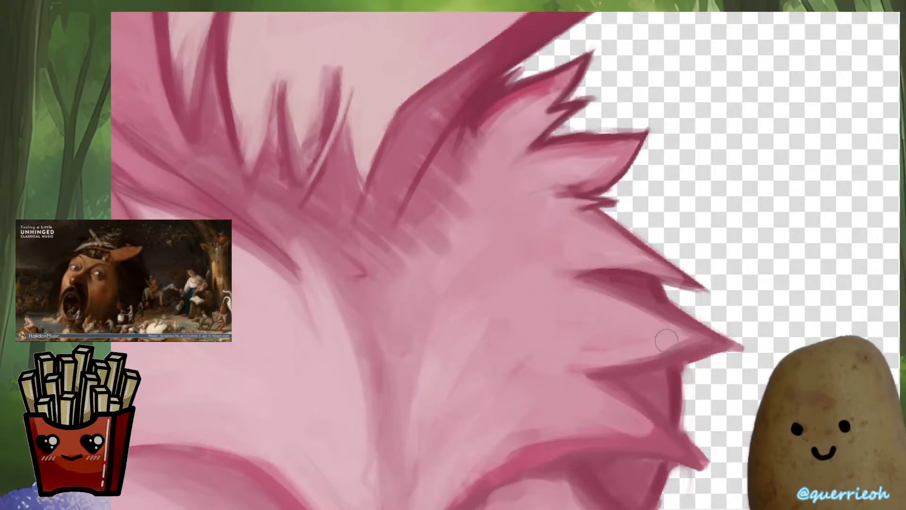
scroll(527, 364, "up", 5)
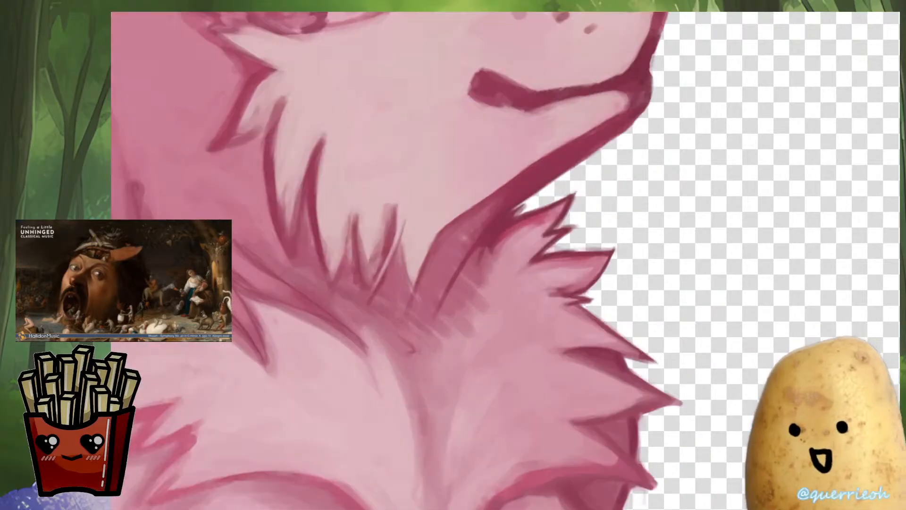
left_click(458, 295, "ctrl")
mouse_move(439, 330)
left_mouse_down()
mouse_move(419, 370)
mouse_move(381, 360)
mouse_move(377, 347)
mouse_move(395, 383)
left_mouse_up()
Thin the dark outline along the underside of the lower jaw, from near the chin back to the throat
key("m")
scroll(542, 321, "down", 6)
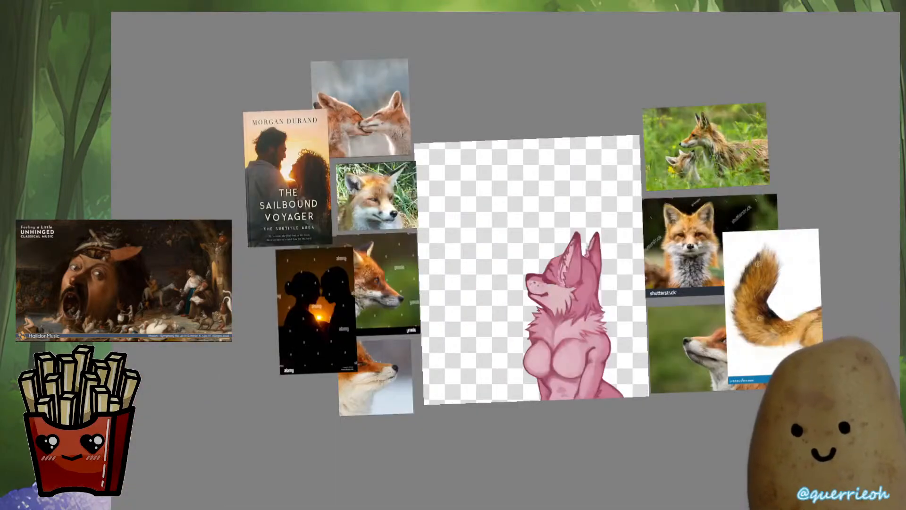
key("m")
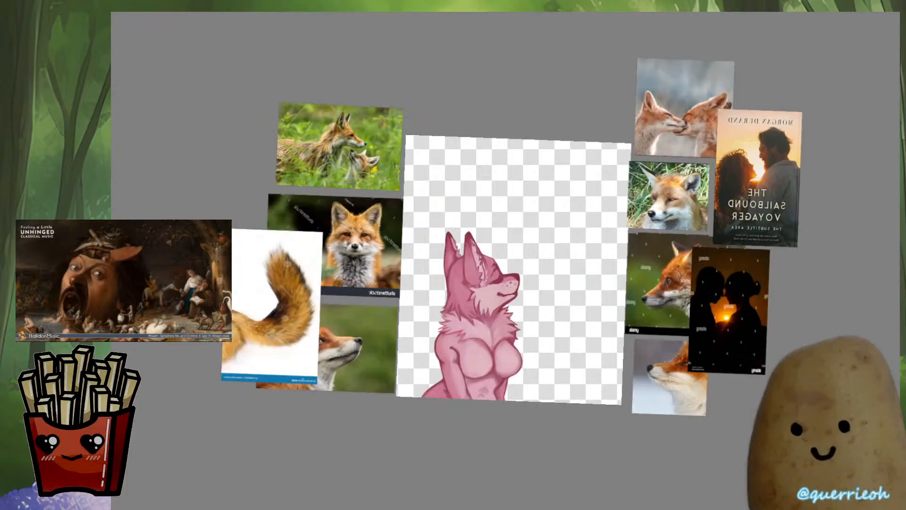
scroll(537, 275, "up", 6)
left_click(519, 299, "ctrl")
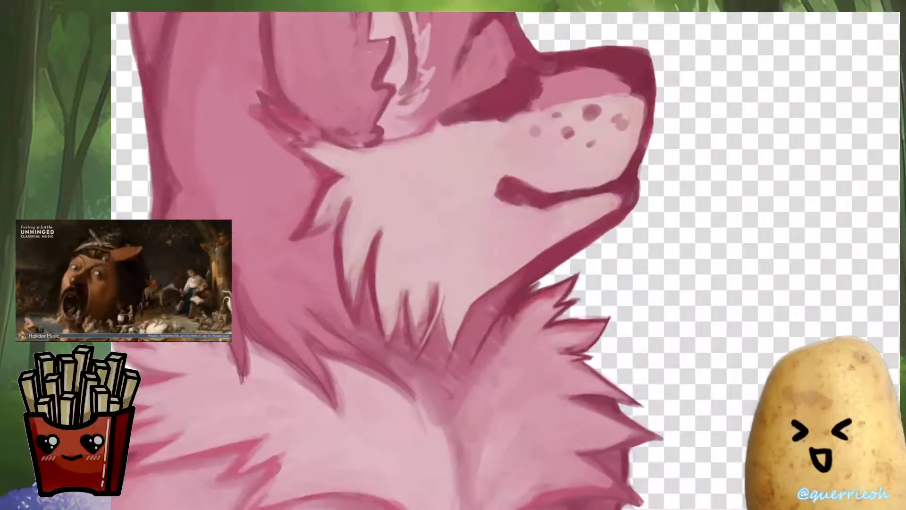
scroll(519, 297, "up", 3)
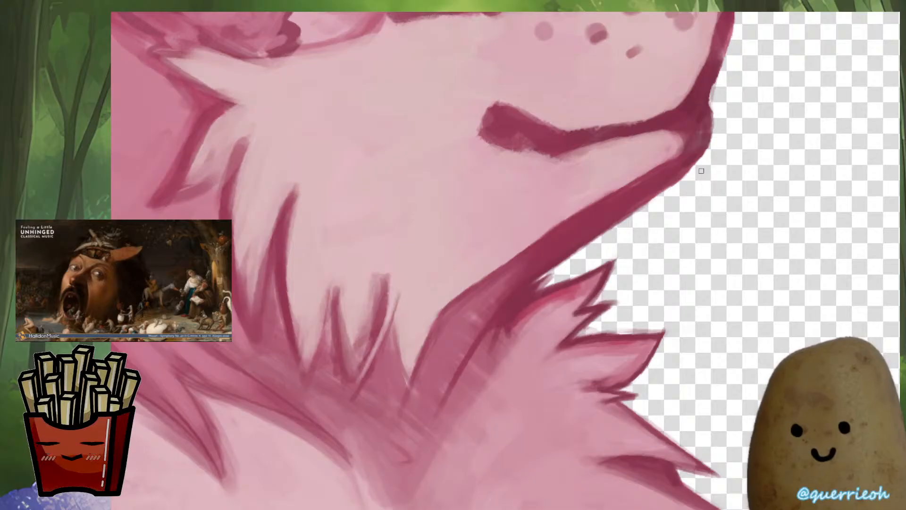
left_click_drag(680, 184, 573, 251)
left_click_drag(614, 229, 546, 271)
left_click_drag(596, 239, 557, 265)
left_click_drag(645, 205, 538, 271)
mouse_move(590, 240)
left_mouse_down()
mouse_move(512, 284)
mouse_move(523, 282)
left_mouse_up()
scroll(559, 267, "down", 8)
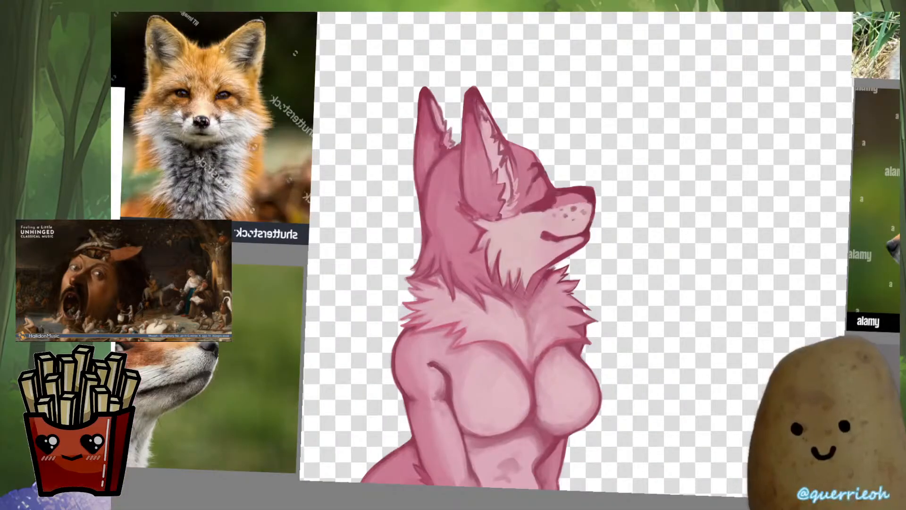
Trim the outer edge of the jawline further into a slim, even line between the chin and the neck
scroll(566, 243, "up", 8)
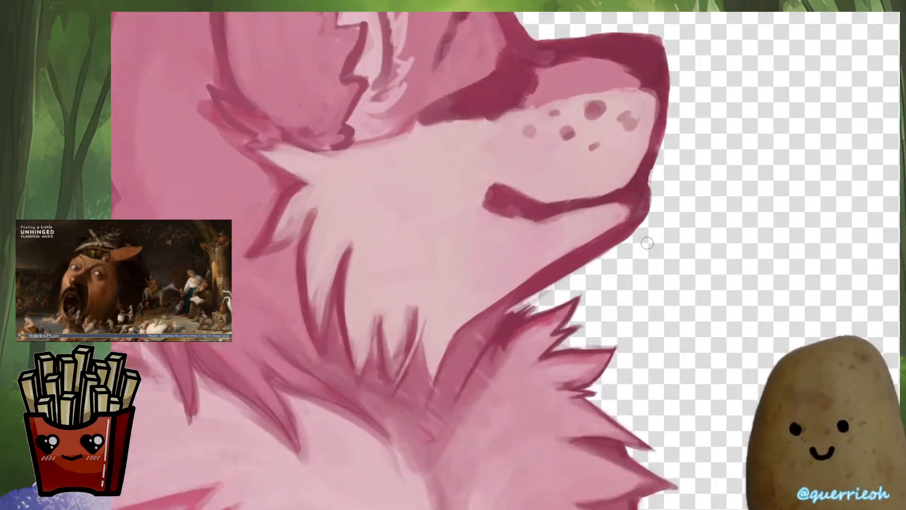
left_click_drag(646, 242, 596, 265)
left_click_drag(630, 239, 509, 311)
left_click_drag(566, 271, 502, 314)
scroll(524, 297, "down", 8)
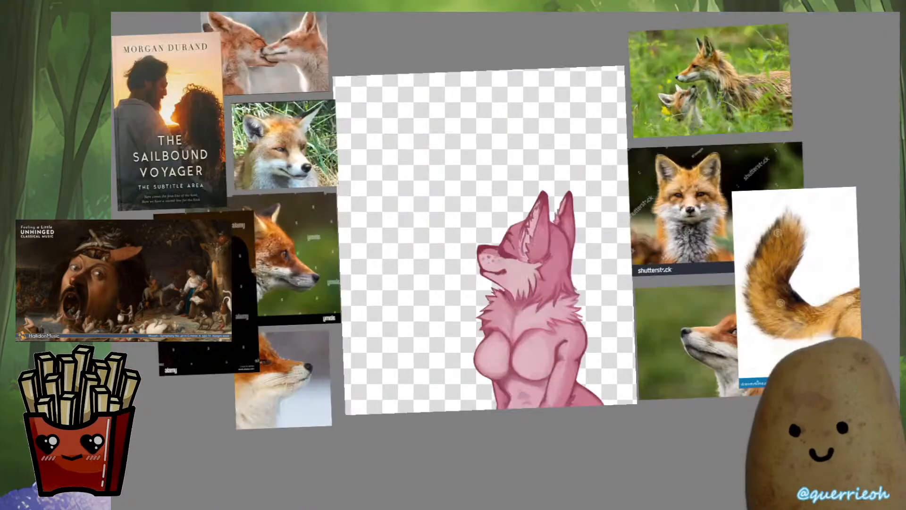
Deepen the shadow on the throat behind the jawline and check the shape in mirrored and unmirrored views
key("m")
scroll(516, 286, "up", 8)
left_click_drag(524, 268, 489, 333)
left_click_drag(496, 300, 479, 354)
scroll(486, 351, "down", 8)
key("m")
scroll(557, 283, "up", 8)
key("m")
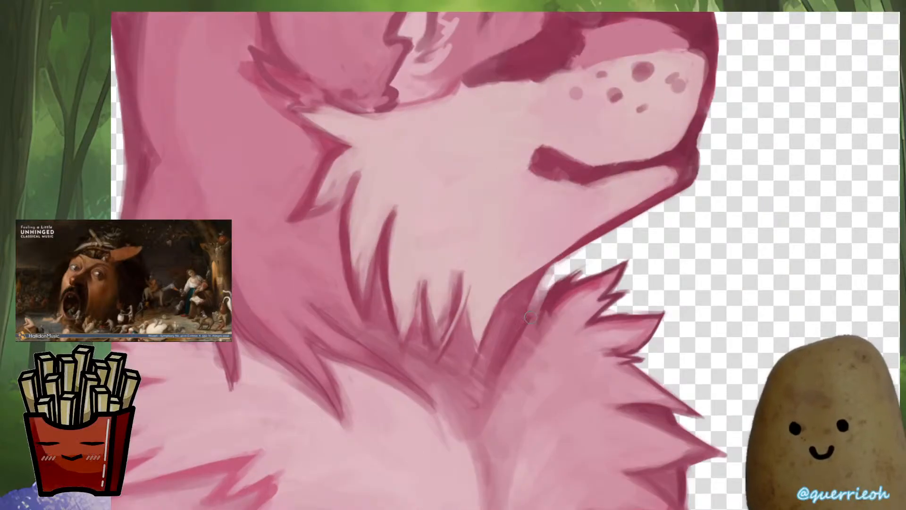
Open up a transparent notch between the throat and the uppermost tuft of the ruff
scroll(519, 302, "down", 8)
scroll(519, 365, "up", 8)
left_click(549, 298, "ctrl")
mouse_move(590, 307)
left_mouse_down()
mouse_move(582, 297)
mouse_move(531, 335)
left_mouse_up()
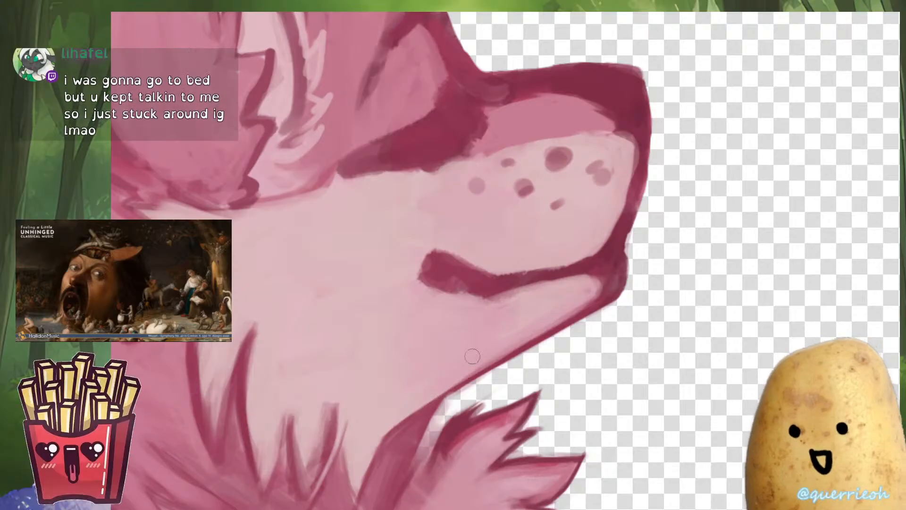
scroll(583, 297, "down", 8)
scroll(480, 283, "up", 8)
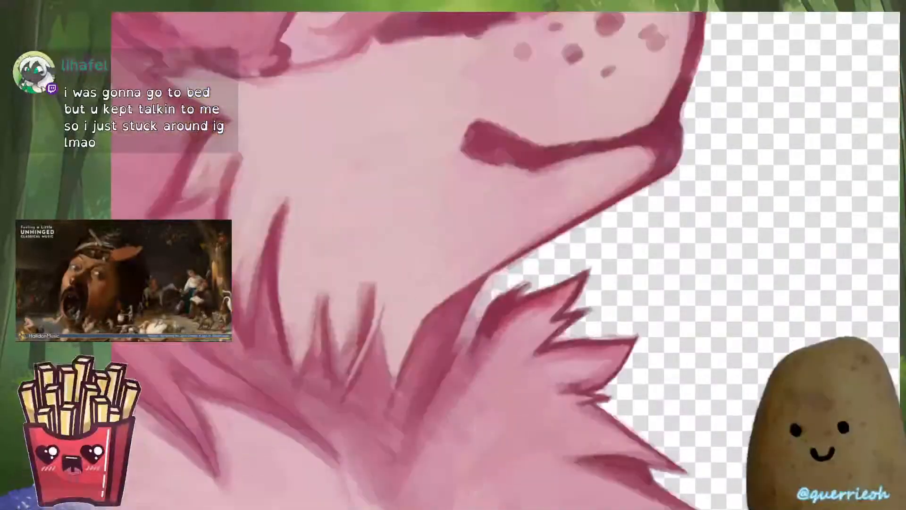
Paint dark shadow strokes down the throat from the notch toward the base of the ruff
left_click_drag(469, 297, 444, 356)
mouse_move(483, 321)
left_mouse_down()
mouse_move(455, 343)
mouse_move(428, 410)
left_mouse_up()
left_click_drag(456, 376, 418, 425)
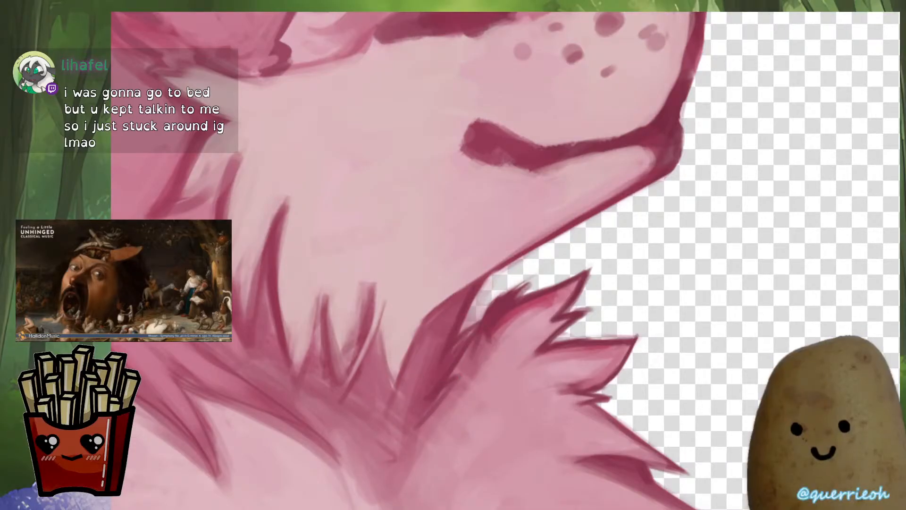
Add thin dark fur strokes on the throat and between the cheek tufts just above the ruff
left_click_drag(432, 326, 468, 356)
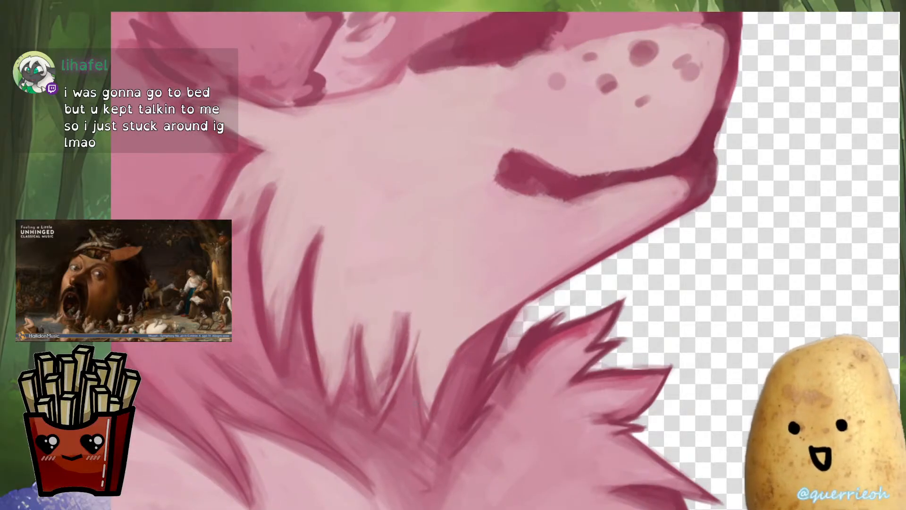
mouse_move(394, 372)
left_mouse_down()
mouse_move(380, 413)
mouse_move(366, 400)
left_mouse_up()
scroll(443, 354, "down", 2)
scroll(443, 371, "down", 3)
scroll(447, 392, "up", 2)
scroll(436, 410, "up", 2)
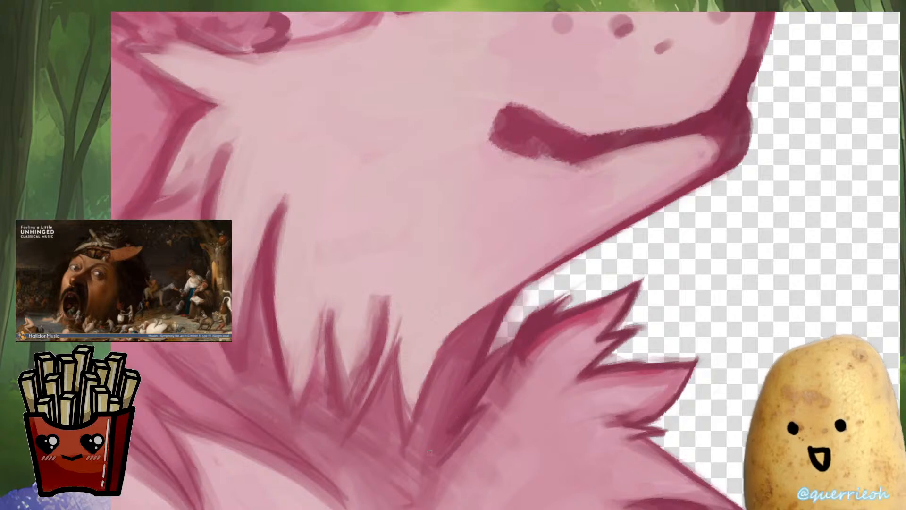
scroll(492, 368, "down", 2)
scroll(512, 344, "up", 1)
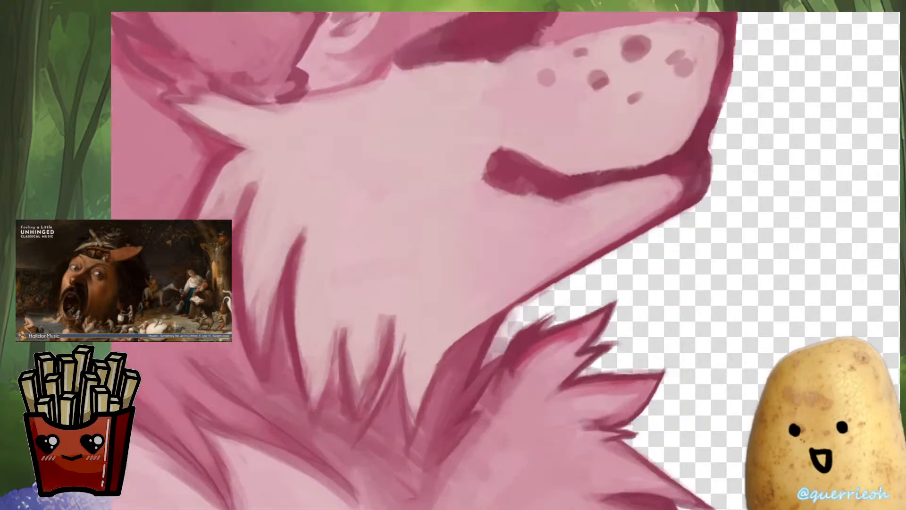
Paint small dark fur tufts in the notch between the throat and the ruff's uppermost tuft, using a sampled dark pink
mouse_move(510, 346)
left_mouse_down()
mouse_move(554, 313)
mouse_move(511, 324)
mouse_move(498, 346)
mouse_move(554, 317)
mouse_move(518, 344)
left_mouse_up()
scroll(523, 326, "up", 1)
left_click(541, 336, "ctrl")
left_click_drag(561, 312, 483, 384)
left_click_drag(526, 337, 478, 389)
left_click_drag(495, 349, 482, 371)
left_click_drag(487, 350, 459, 395)
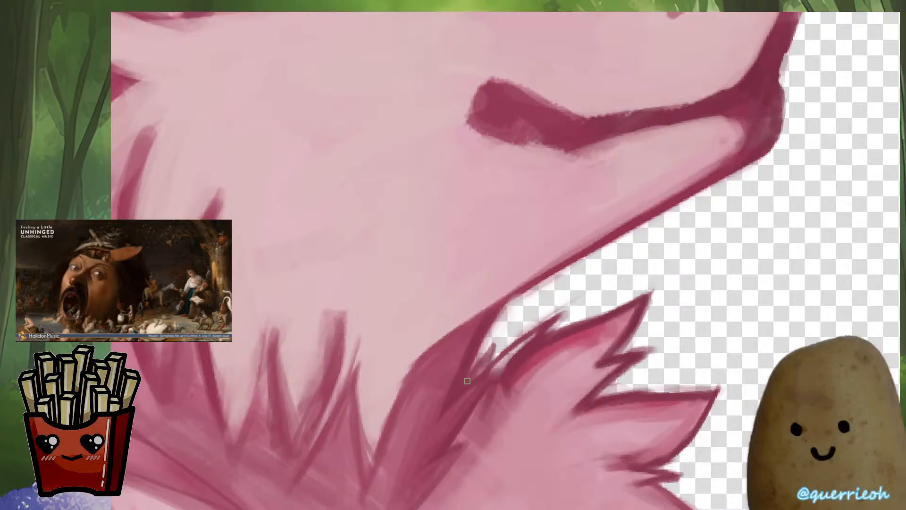
Shape the dark uppermost ruff tuft below the jaw into a clean pointed spike
left_click_drag(545, 328, 504, 364)
mouse_move(534, 336)
left_mouse_down()
mouse_move(498, 369)
mouse_move(504, 378)
left_mouse_up()
left_click(551, 338, "alt")
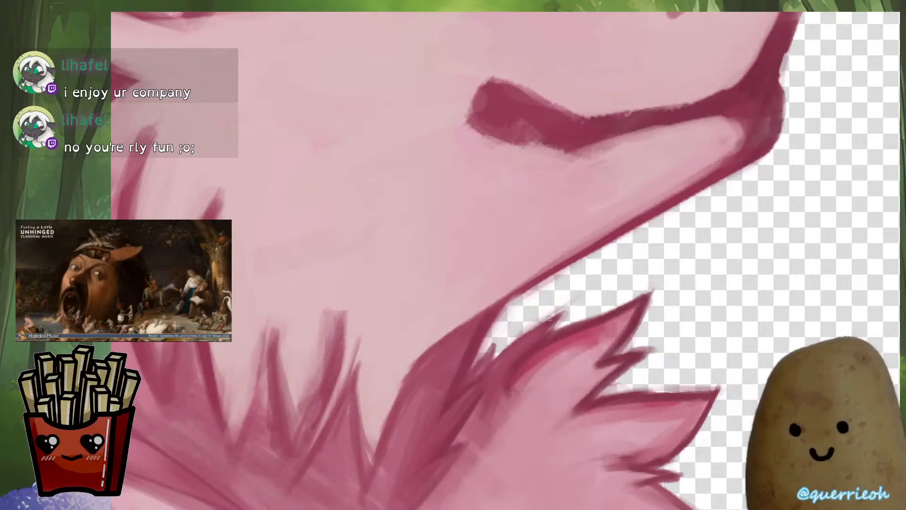
left_click_drag(562, 308, 470, 370)
scroll(493, 402, "down", 4)
scroll(493, 402, "down", 2)
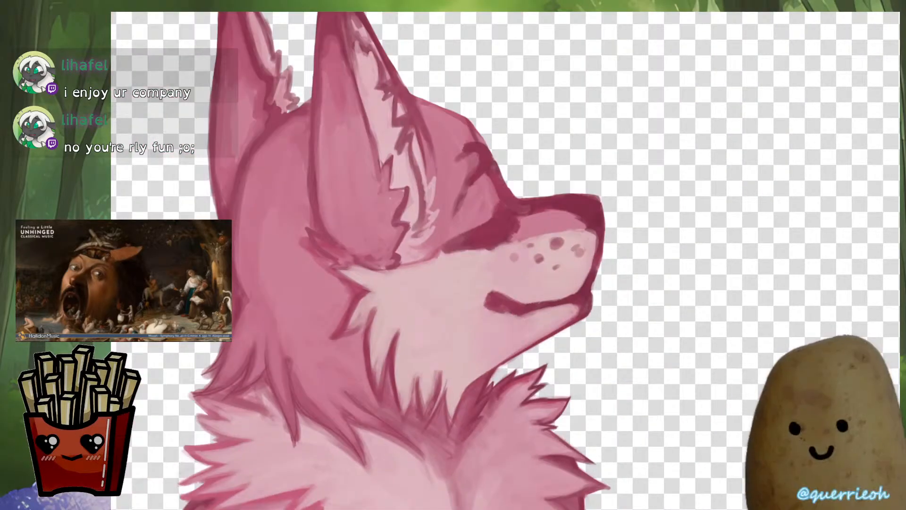
left_click_drag(542, 370, 620, 265)
Refine the outer edge of the first large ruff spike below the jaw, undoing and restoring strokes to compare them
scroll(620, 264, "up", 6)
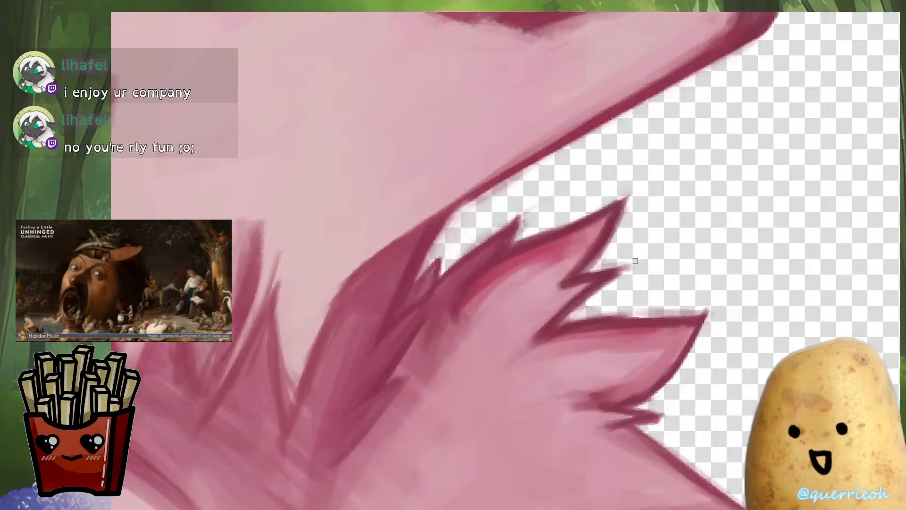
mouse_move(621, 205)
left_mouse_down()
mouse_move(649, 180)
mouse_move(590, 243)
mouse_move(557, 338)
left_mouse_up()
scroll(592, 240, "up", 3)
left_click_drag(586, 269, 535, 345)
left_click_drag(567, 312, 519, 362)
key("ctrl+z")
key("ctrl+z")
key("ctrl+z")
key("ctrl+shift+z")
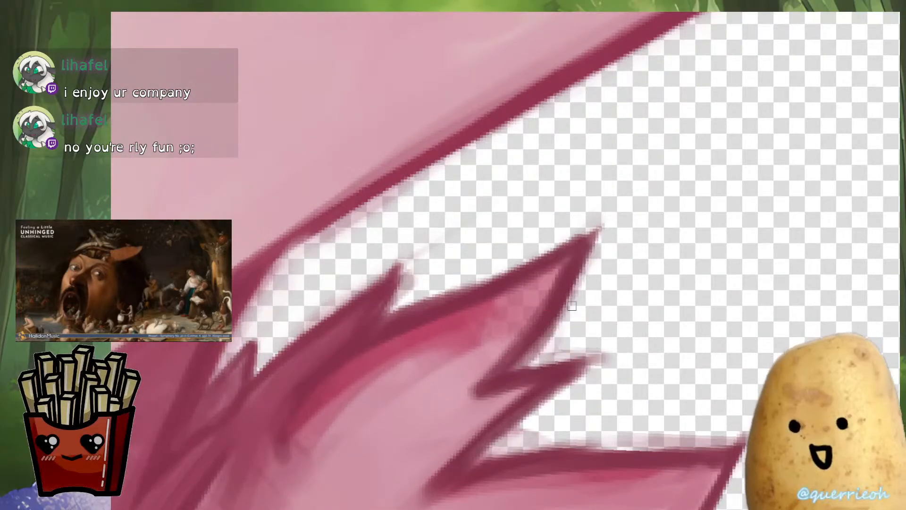
key("ctrl+shift+z")
Sharpen the notch beneath the first large ruff spike and slim the small dark spike beside it
left_click_drag(589, 278, 510, 369)
mouse_move(548, 343)
left_mouse_down()
mouse_move(503, 367)
mouse_move(583, 354)
mouse_move(489, 374)
left_mouse_up()
left_click_drag(576, 349, 481, 381)
left_click_drag(557, 314, 457, 404)
mouse_move(512, 371)
left_mouse_down()
mouse_move(601, 356)
mouse_move(488, 385)
mouse_move(596, 359)
left_mouse_up()
scroll(566, 357, "down", 2)
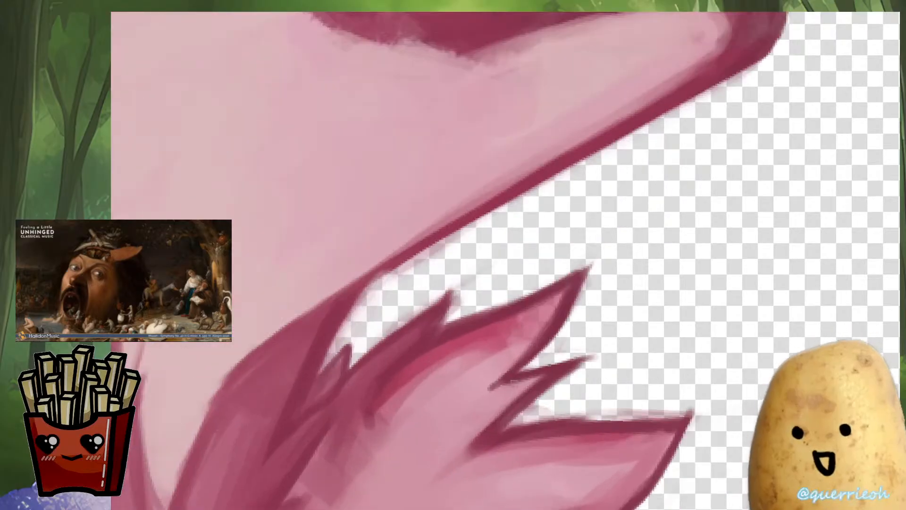
Define the gap between the small dark spike and the next large ruff spike with tapered strokes
left_click_drag(535, 382, 474, 448)
left_click_drag(536, 383, 469, 445)
left_click_drag(574, 320, 615, 282)
scroll(702, 271, "down", 3)
left_click_drag(702, 272, 698, 232)
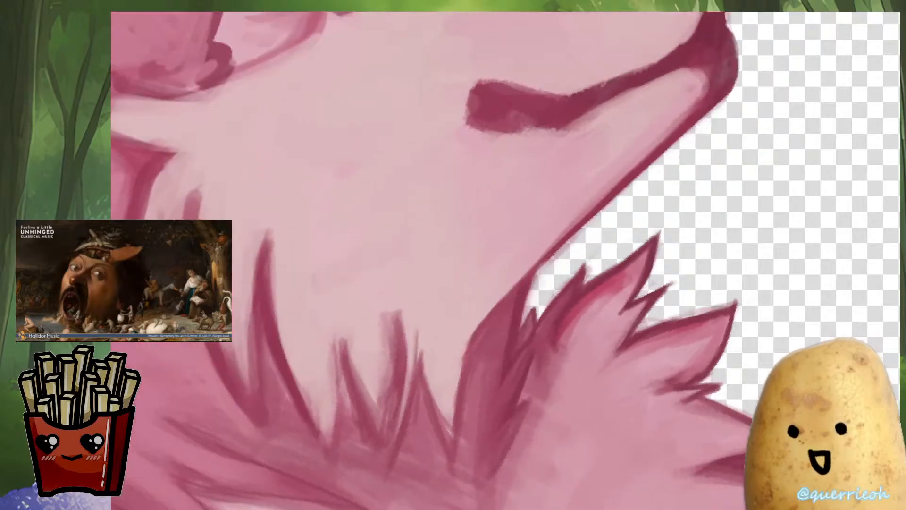
Smooth the upper edge of the second large ruff spike and soften its reddish band with a sampled dark pink
scroll(699, 232, "up", 2)
scroll(657, 302, "up", 3)
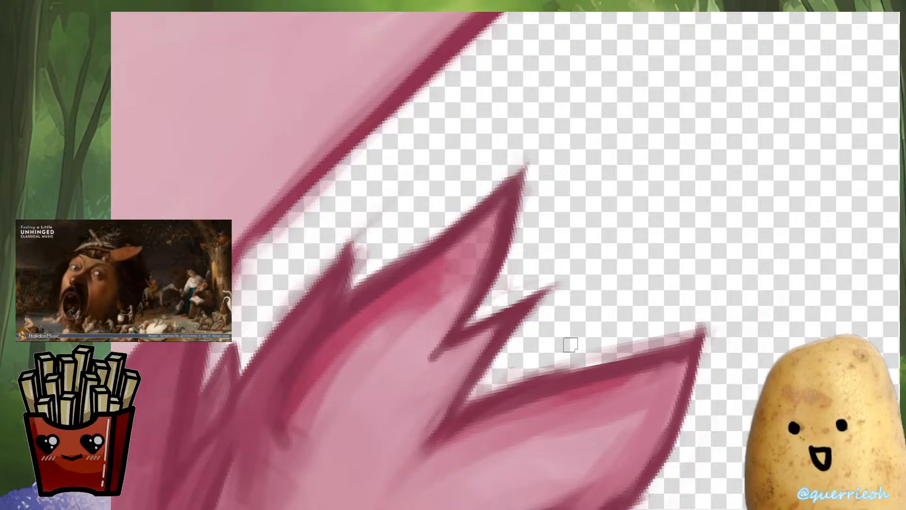
left_click_drag(570, 344, 560, 326)
mouse_move(485, 365)
left_mouse_down()
mouse_move(590, 327)
mouse_move(548, 348)
left_mouse_up()
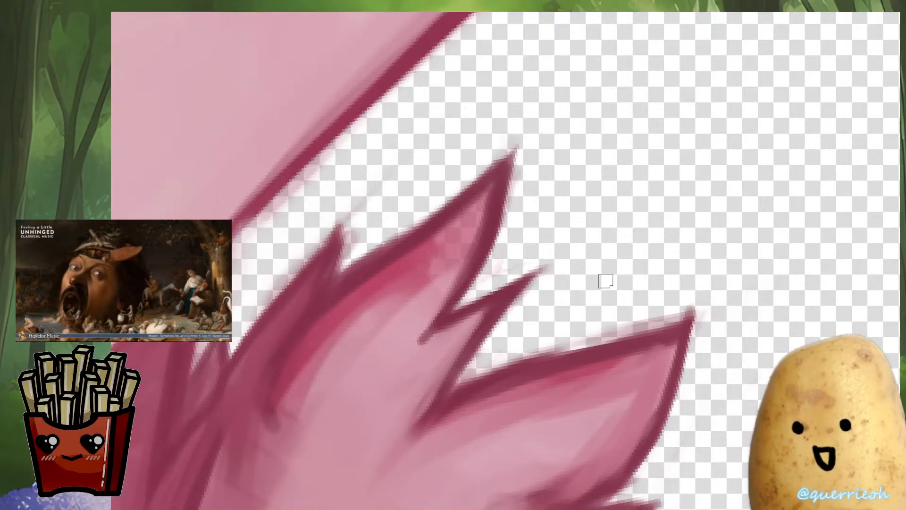
left_click_drag(484, 365, 630, 324)
mouse_move(552, 340)
left_mouse_down()
mouse_move(663, 308)
mouse_move(661, 318)
left_mouse_up()
mouse_move(592, 338)
left_mouse_down()
mouse_move(690, 309)
mouse_move(619, 345)
mouse_move(550, 357)
left_mouse_up()
left_click(621, 337, "ctrl")
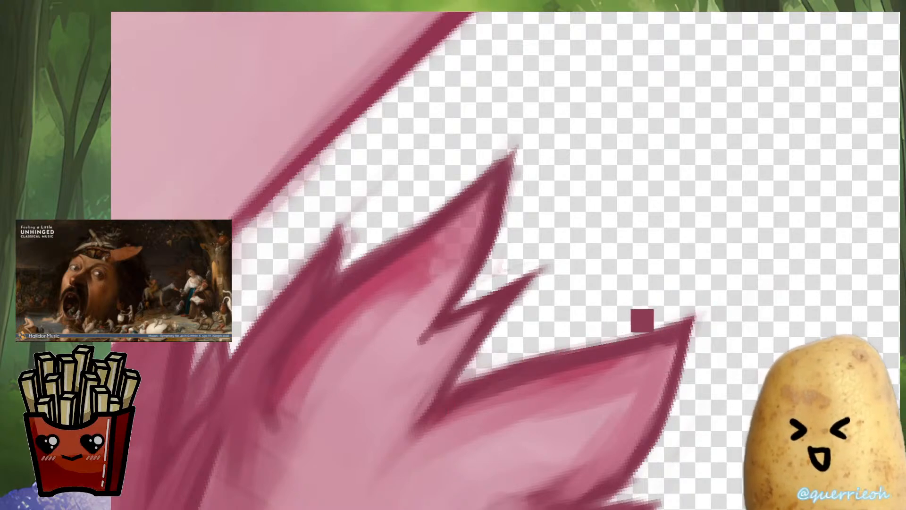
left_click_drag(614, 365, 524, 379)
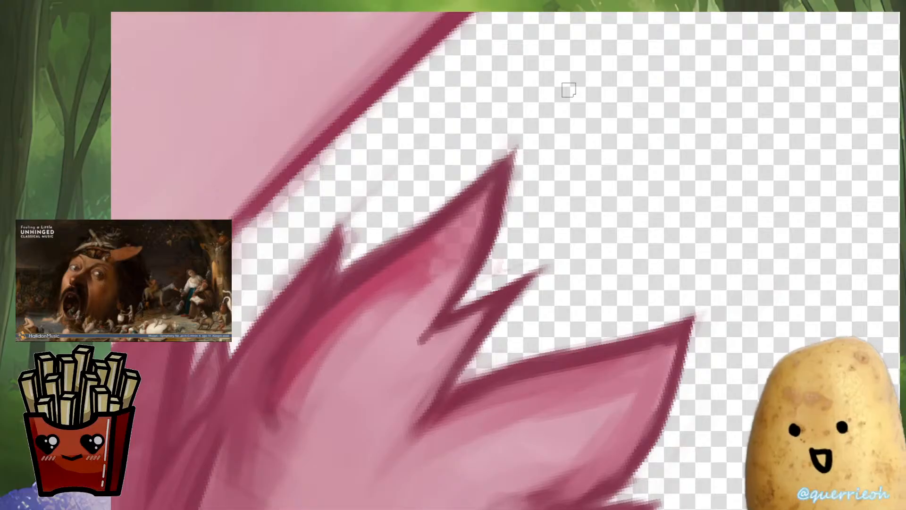
Clean the notch where the jawline meets the throat above the uppermost ruff tuft
left_click_drag(569, 90, 574, 113)
scroll(566, 245, "down", 2)
left_click_drag(565, 246, 554, 299)
scroll(455, 315, "up", 1)
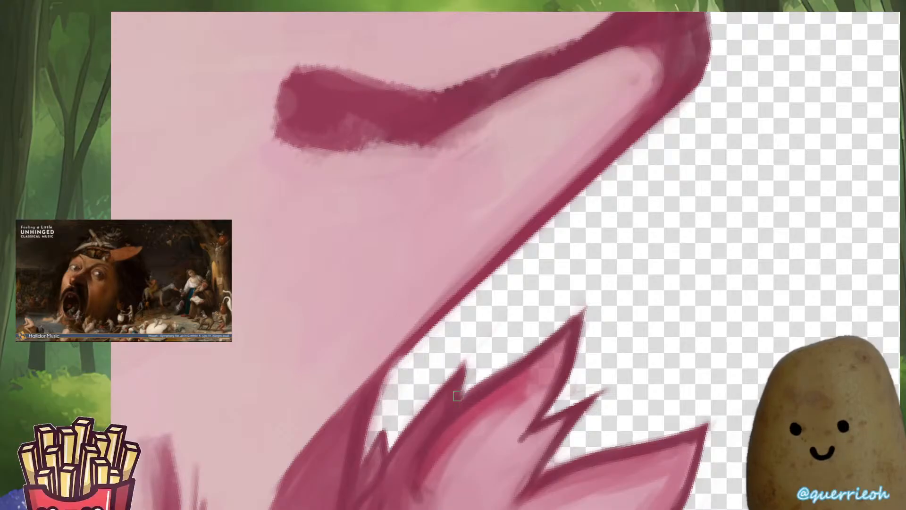
scroll(551, 312, "down", 4)
left_click_drag(551, 312, 618, 230)
left_click_drag(757, 297, 703, 361)
scroll(736, 333, "down", 4)
scroll(684, 349, "up", 4)
scroll(588, 334, "up", 3)
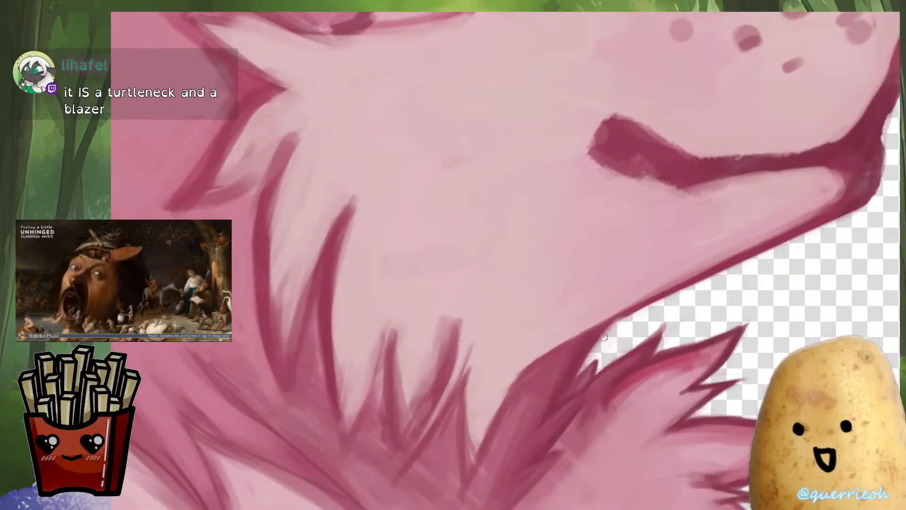
mouse_move(621, 324)
left_mouse_down()
mouse_move(579, 371)
mouse_move(573, 361)
left_mouse_up()
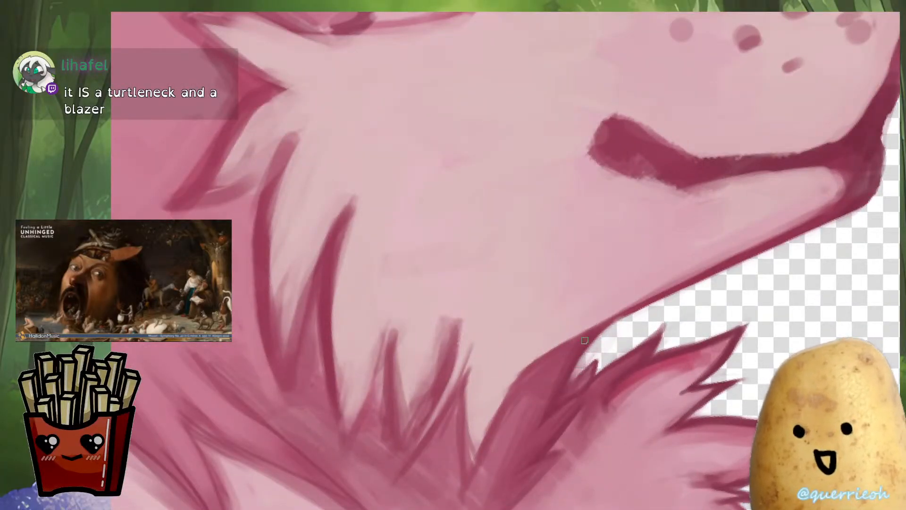
scroll(596, 361, "down", 4)
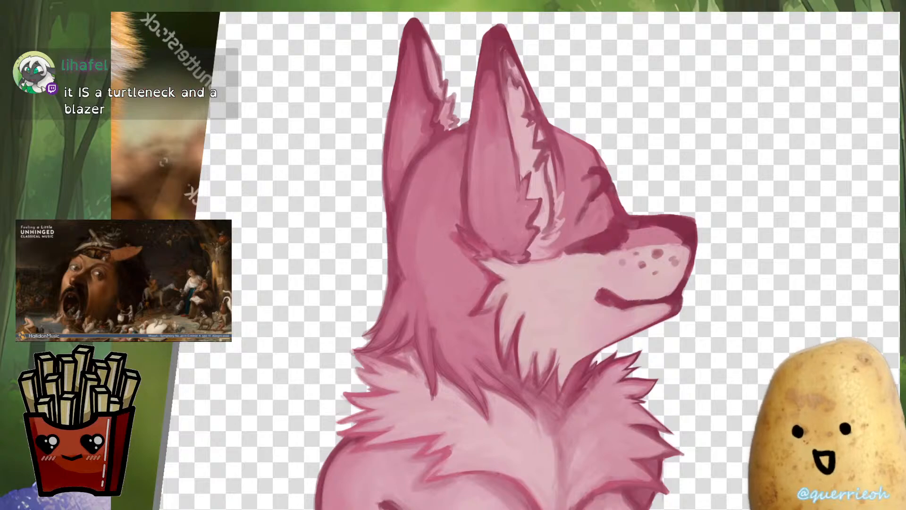
Clean the upper front edge of the fox's nose with short strokes of a sampled dark pink
scroll(519, 265, "down", 5)
key("m")
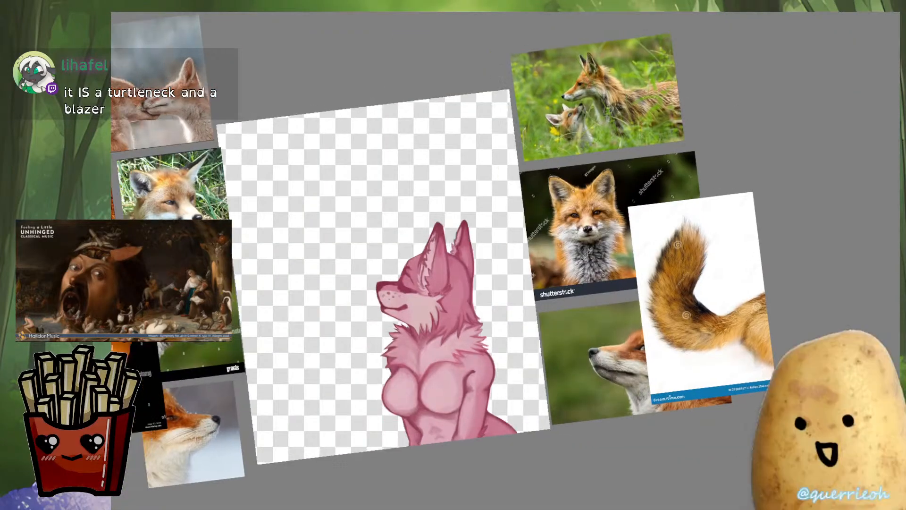
scroll(396, 387, "up", 5)
scroll(501, 252, "up", 4)
left_click_drag(501, 252, 503, 280)
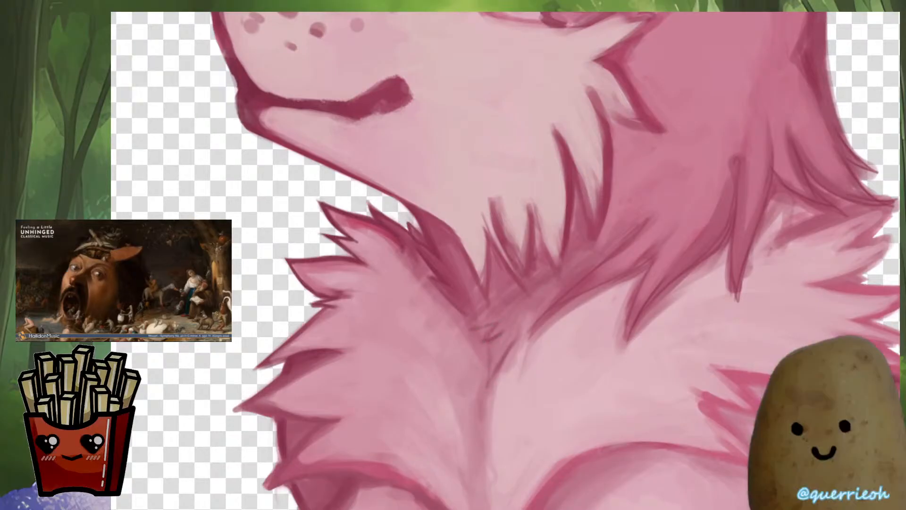
scroll(527, 318, "down", 4)
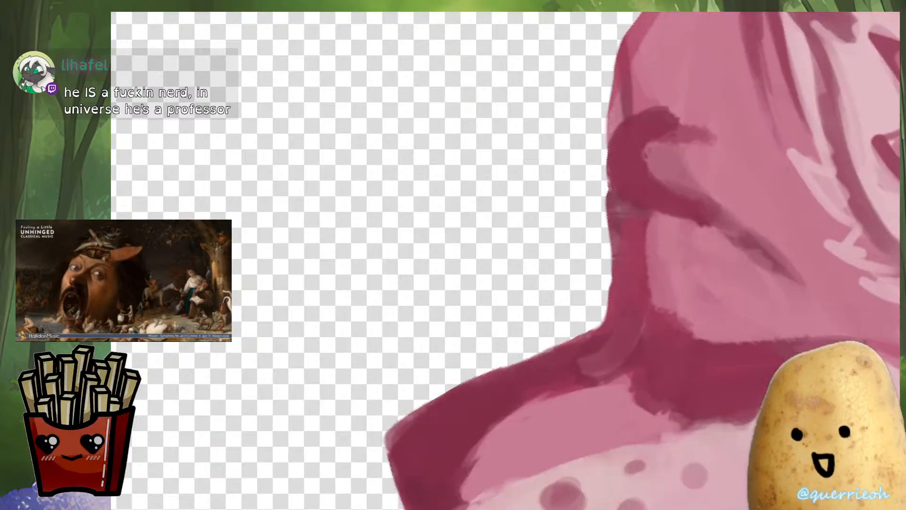
left_click_drag(521, 375, 562, 322)
left_click(481, 353, "ctrl")
mouse_move(481, 352)
left_mouse_down()
mouse_move(446, 375)
mouse_move(435, 397)
left_mouse_up()
mouse_move(452, 364)
left_mouse_down()
mouse_move(428, 381)
mouse_move(432, 397)
left_mouse_up()
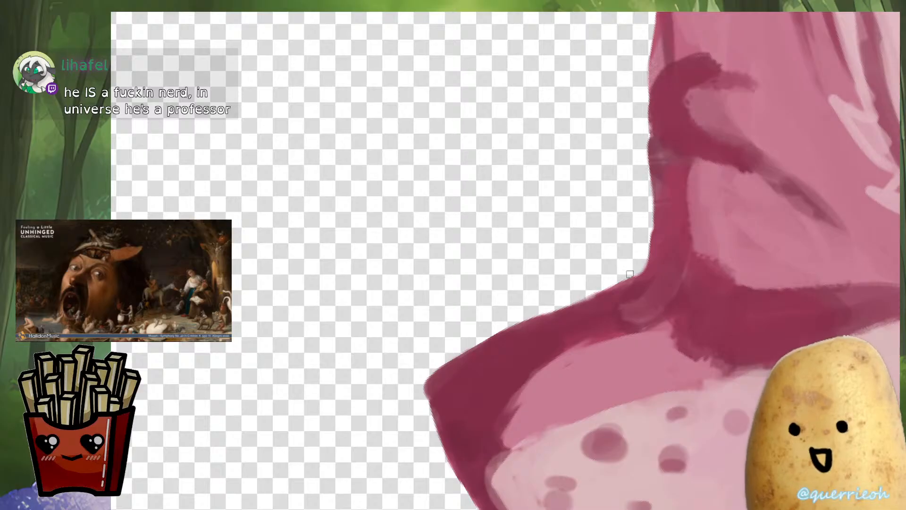
Smooth the outline where the forehead rises from the muzzle, blending with a pink sampled below the brow marking
left_click_drag(668, 216, 547, 352)
left_click(585, 286, "ctrl")
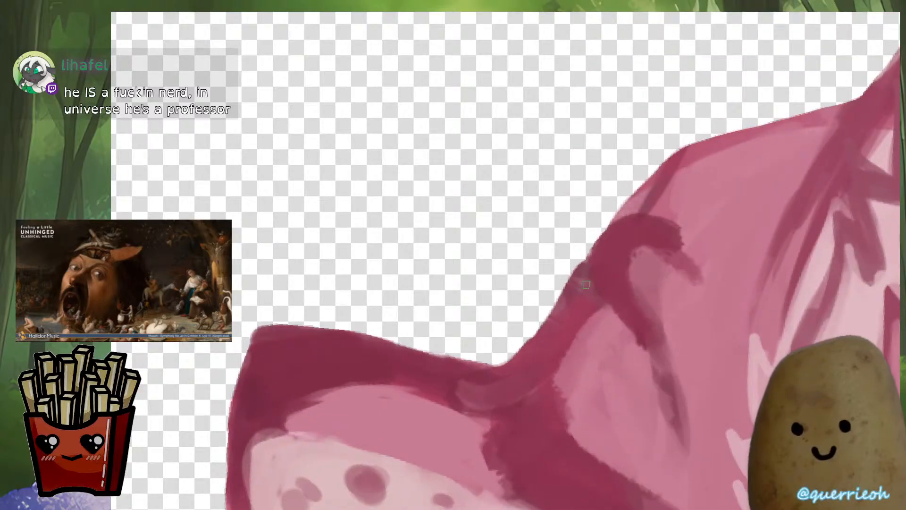
left_click(581, 286, "ctrl")
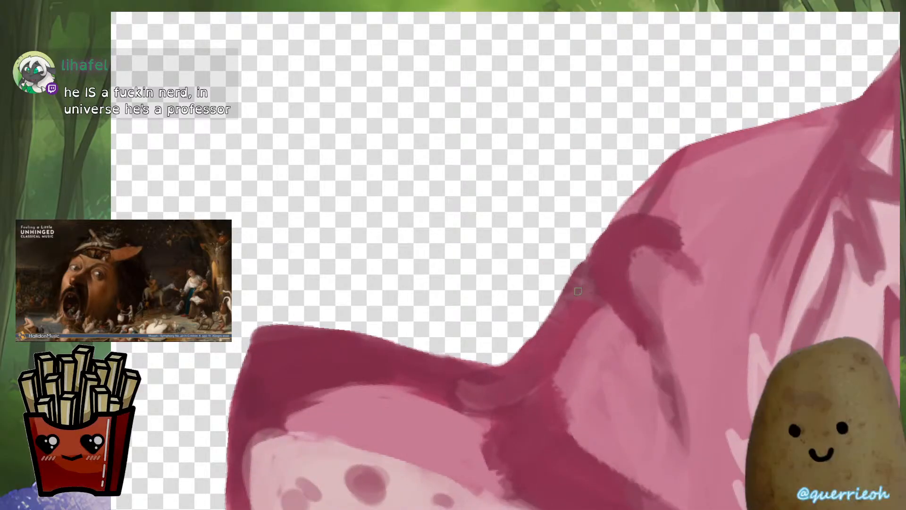
left_click_drag(532, 336, 550, 312)
mouse_move(578, 287)
left_mouse_down()
mouse_move(503, 372)
mouse_move(521, 320)
left_mouse_up()
left_click_drag(501, 349, 574, 274)
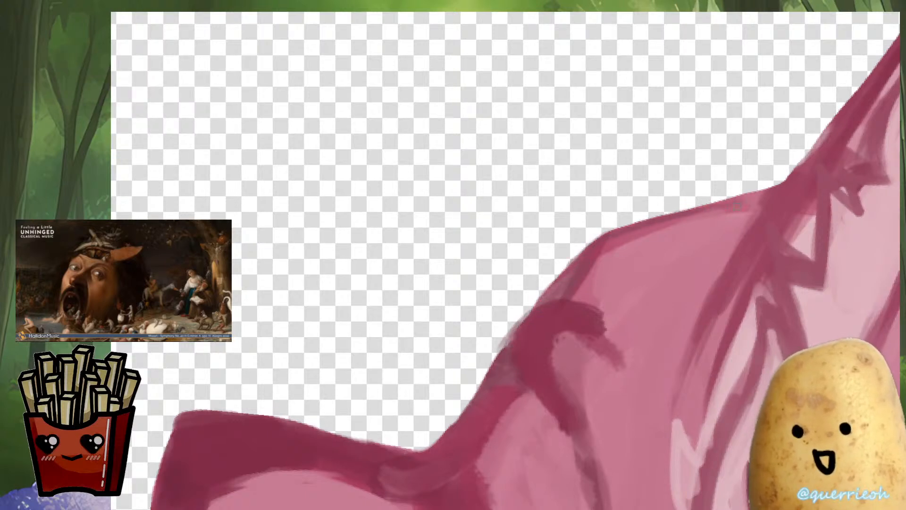
Refine the brow's front outline and darken the forehead edge up to the base of the near ear
mouse_move(708, 207)
left_mouse_down()
mouse_move(763, 193)
mouse_move(708, 116)
mouse_move(651, 151)
left_mouse_up()
scroll(750, 205, "down", 3)
scroll(651, 151, "down", 1)
scroll(668, 321, "down", 2)
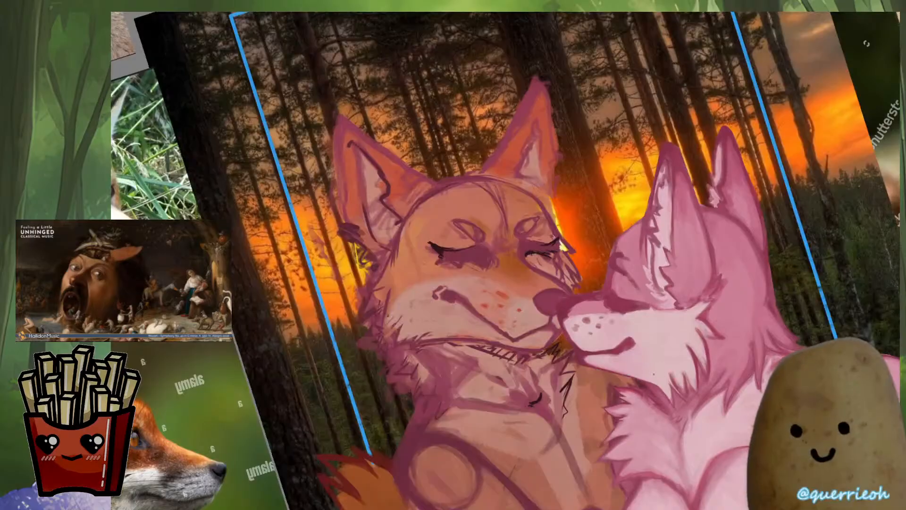
scroll(621, 263, "up", 7)
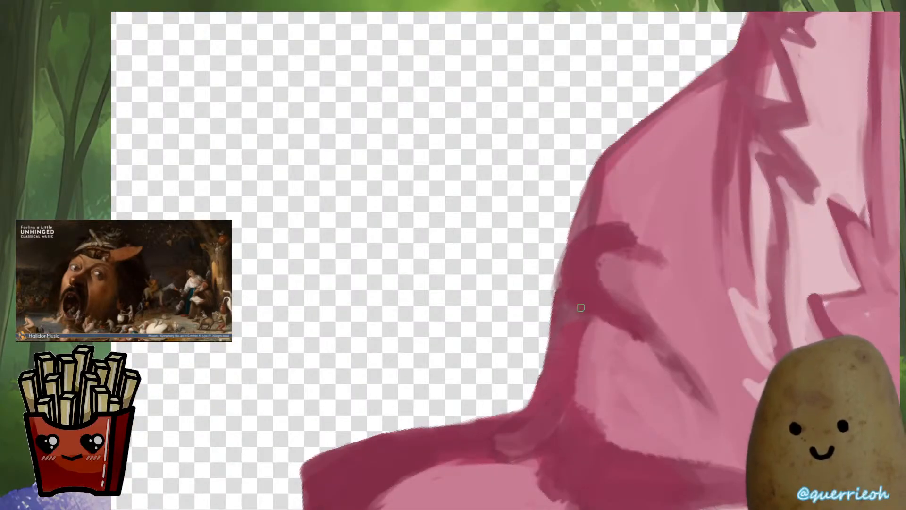
left_click_drag(558, 329, 545, 377)
mouse_move(567, 300)
left_mouse_down()
mouse_move(522, 394)
mouse_move(519, 344)
left_mouse_up()
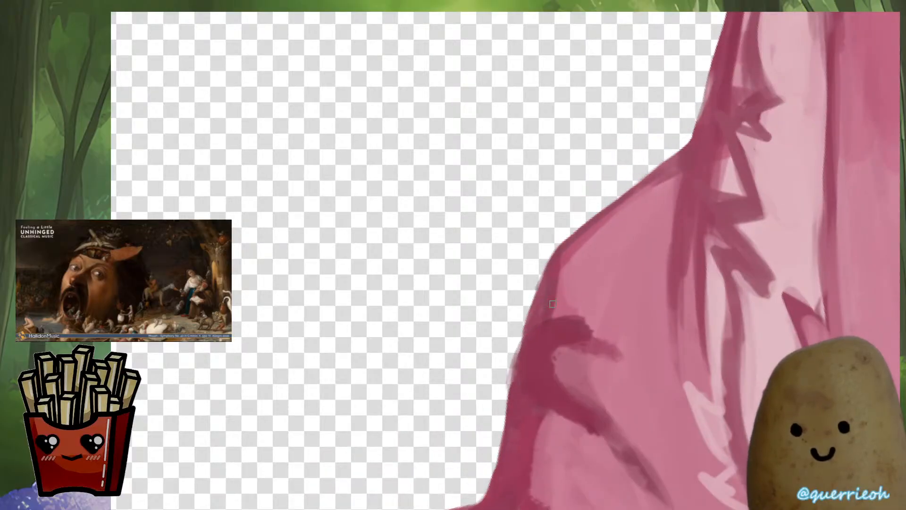
left_click_drag(591, 223, 685, 167)
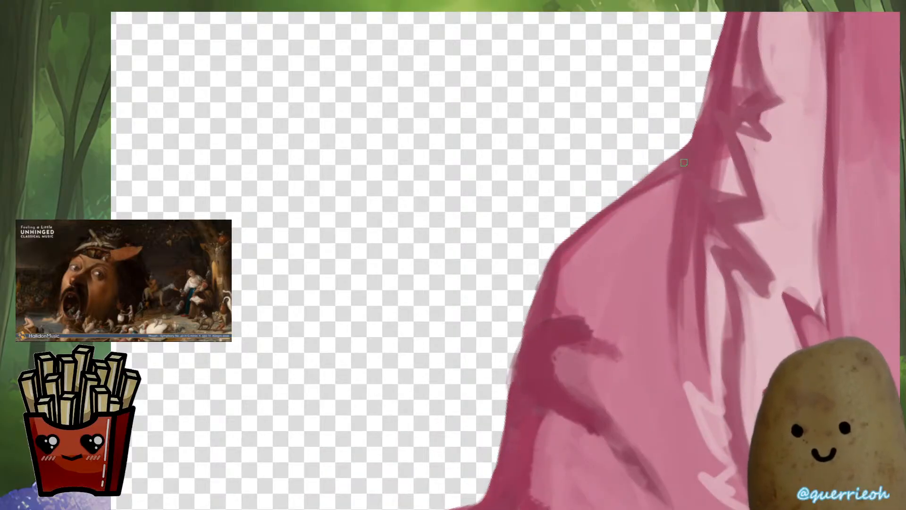
Clean the near ear's front edge down to the forehead with a sampled dark pink
scroll(670, 193, "down", 5)
scroll(661, 207, "up", 5)
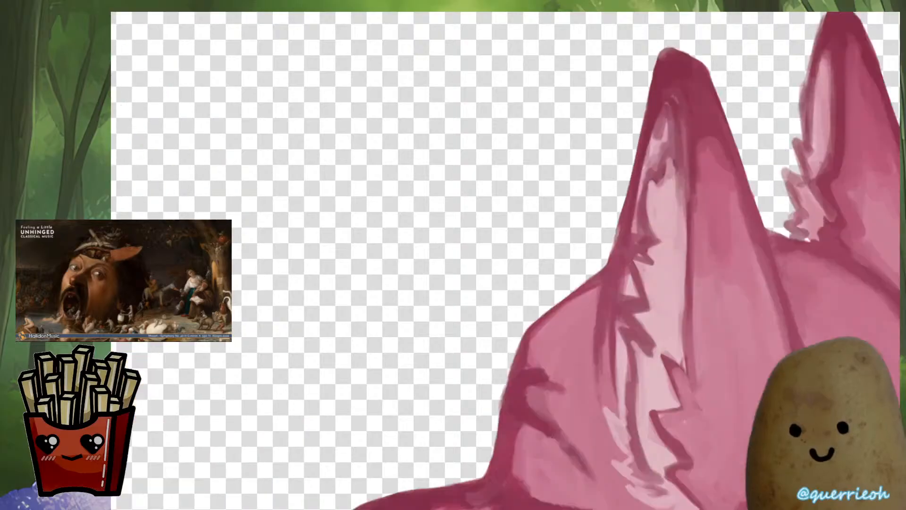
left_click(627, 162, "ctrl")
mouse_move(642, 129)
left_mouse_down()
mouse_move(628, 146)
mouse_move(634, 134)
mouse_move(635, 259)
mouse_move(624, 209)
left_mouse_up()
mouse_move(612, 289)
left_mouse_down()
mouse_move(646, 315)
mouse_move(625, 352)
mouse_move(586, 334)
mouse_move(651, 374)
mouse_move(627, 290)
left_mouse_up()
Taper and soften the small dark tuft stroke inside the near ear's pale inner fur
key("m")
left_click_drag(581, 236, 668, 278)
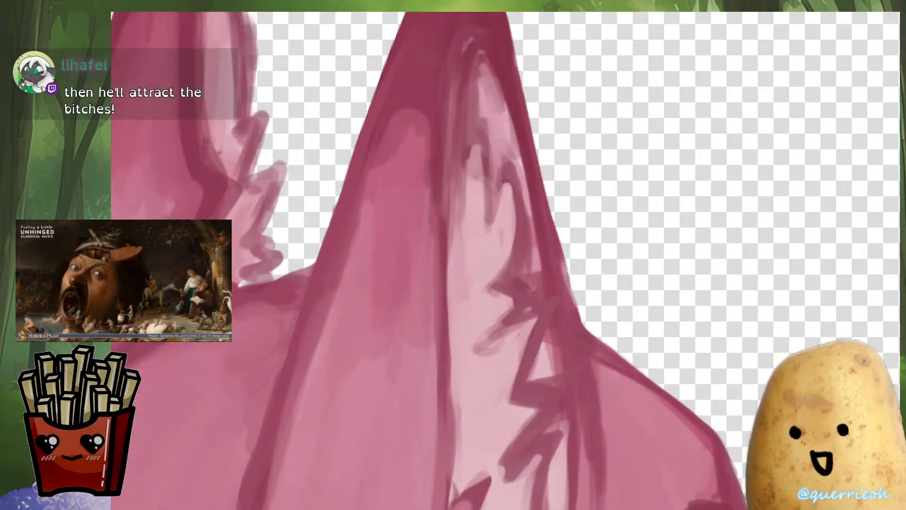
left_click_drag(473, 352, 466, 355)
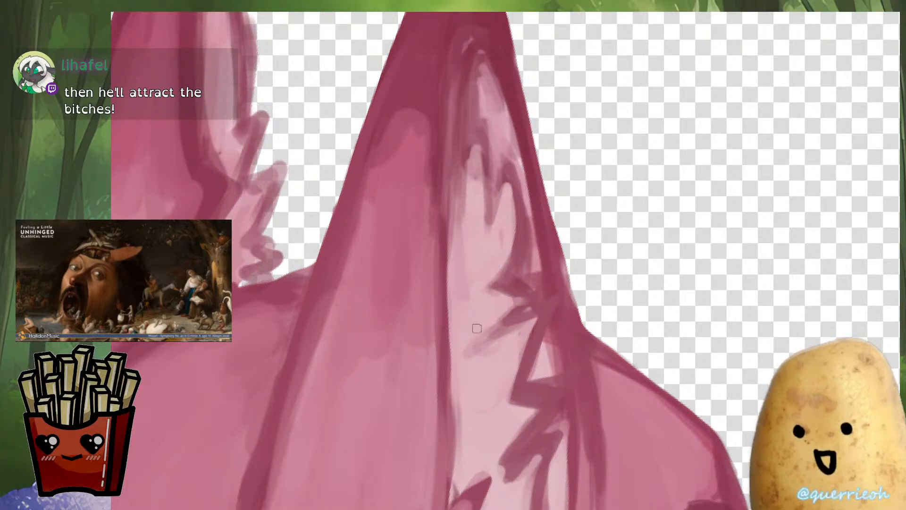
key("m")
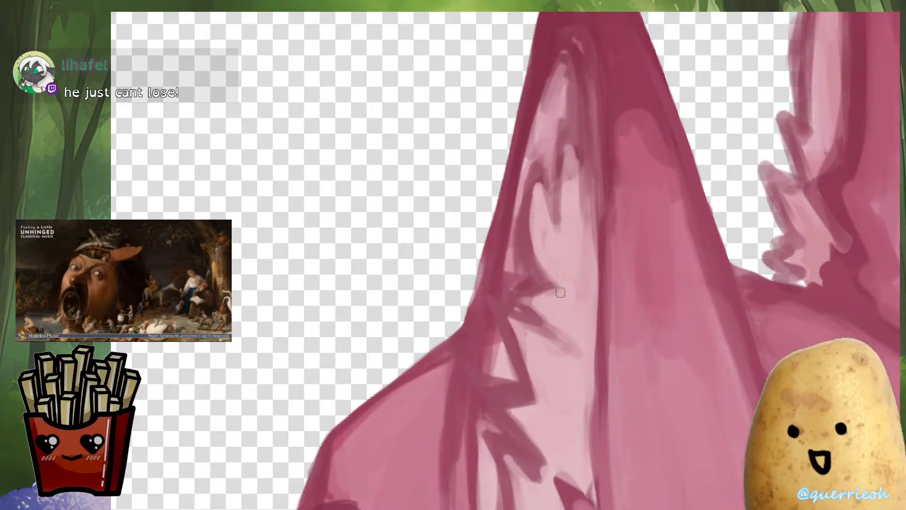
Round off the near ear's tip and fill its pale patches with a sampled dark pink
left_click_drag(567, 325, 611, 231)
left_click(612, 231, "ctrl")
left_click(662, 182, "ctrl")
left_click_drag(655, 186, 612, 211)
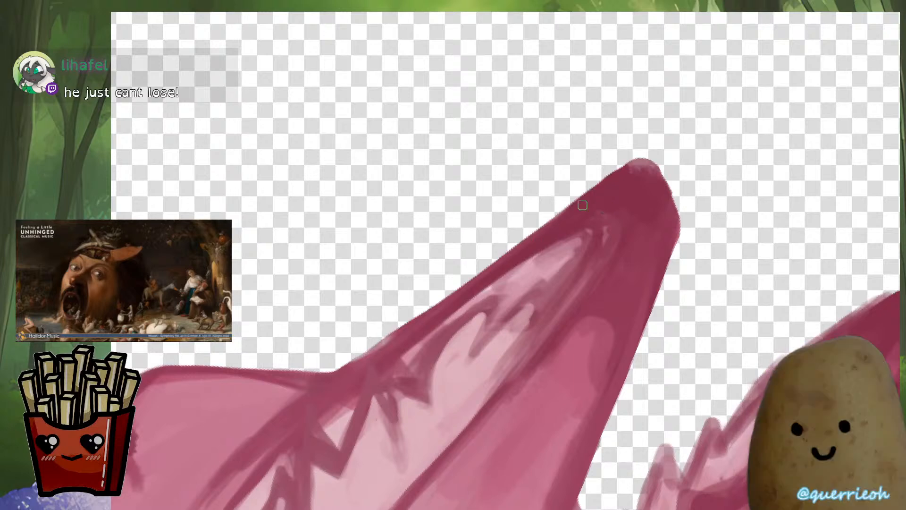
mouse_move(639, 165)
left_mouse_down()
mouse_move(659, 180)
mouse_move(659, 165)
mouse_move(667, 170)
mouse_move(672, 217)
mouse_move(662, 249)
left_mouse_up()
mouse_move(680, 208)
left_mouse_down()
mouse_move(659, 272)
mouse_move(673, 240)
left_mouse_up()
mouse_move(678, 226)
left_mouse_down()
mouse_move(662, 170)
mouse_move(665, 187)
mouse_move(650, 161)
mouse_move(670, 161)
mouse_move(662, 182)
mouse_move(677, 204)
mouse_move(649, 227)
left_mouse_up()
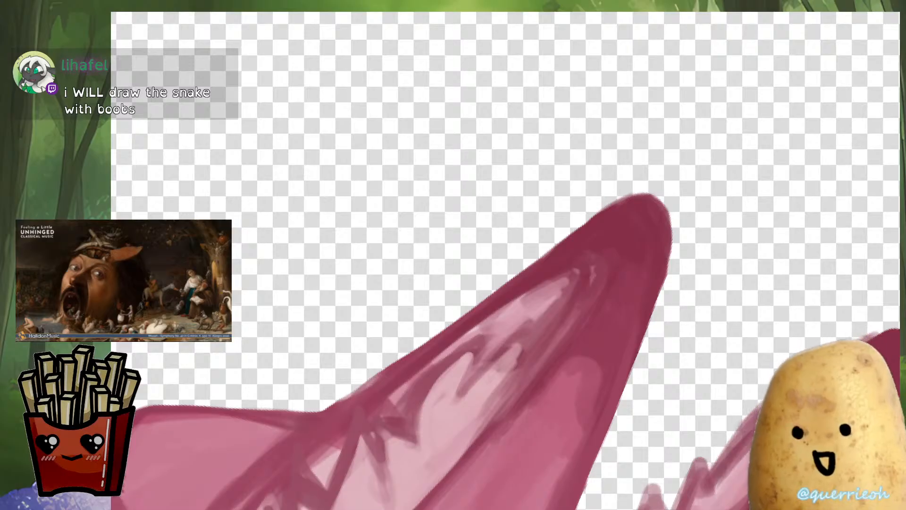
scroll(628, 331, "down", 4)
scroll(642, 326, "up", 3)
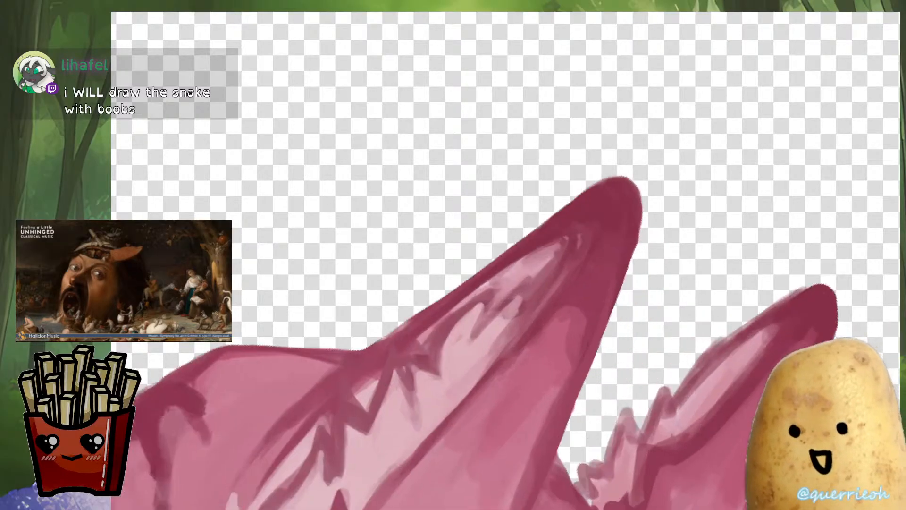
key("6")
key("6")
scroll(595, 331, "up", 3)
left_click_drag(680, 250, 627, 298)
left_click_drag(656, 275, 603, 333)
key("ctrl+z")
key("ctrl+z")
Shade the area below the near ear's tip with two long strokes running toward its base
left_click_drag(684, 246, 581, 363)
left_click_drag(641, 297, 547, 389)
scroll(585, 353, "down", 3)
key("4")
key("4")
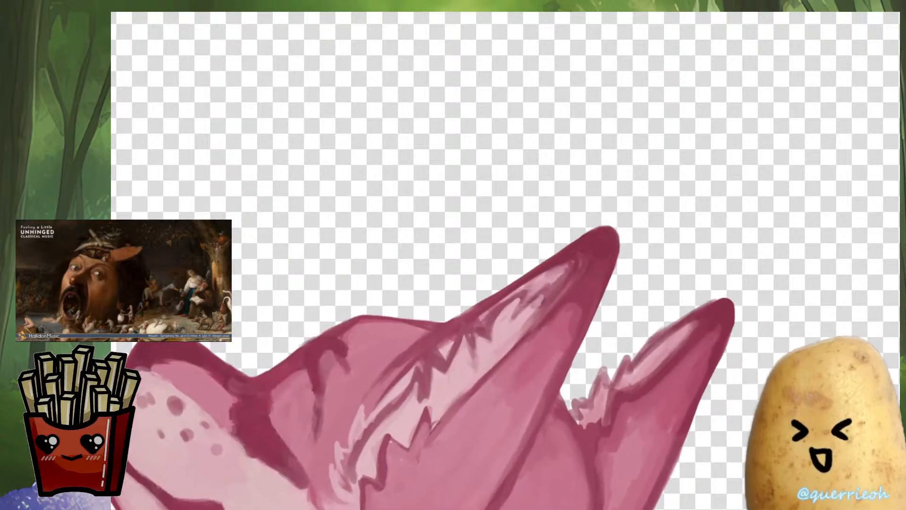
Refine the dark line separating the near ear's pale inner fur from its outer surface with sampled pinks
scroll(571, 325, "up", 3)
left_click(571, 320, "ctrl")
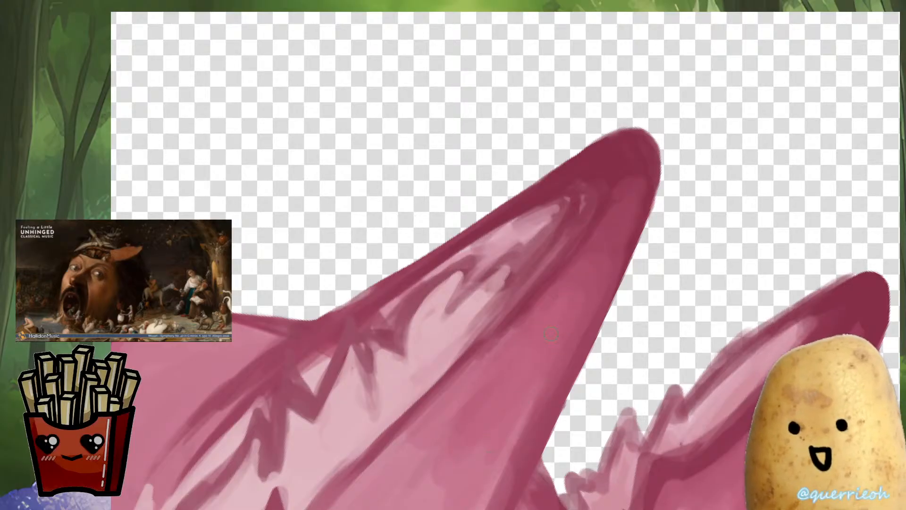
left_click_drag(512, 333, 440, 412)
scroll(493, 359, "up", 2)
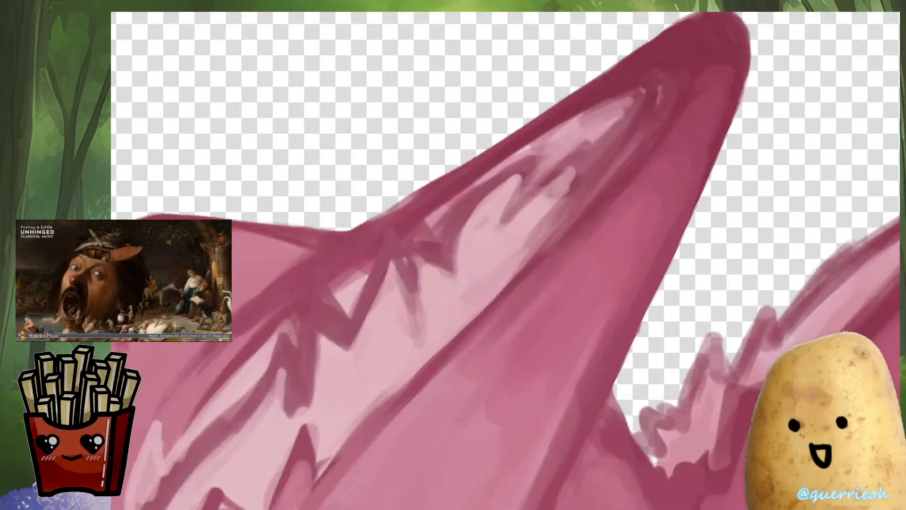
left_click_drag(531, 285, 493, 337)
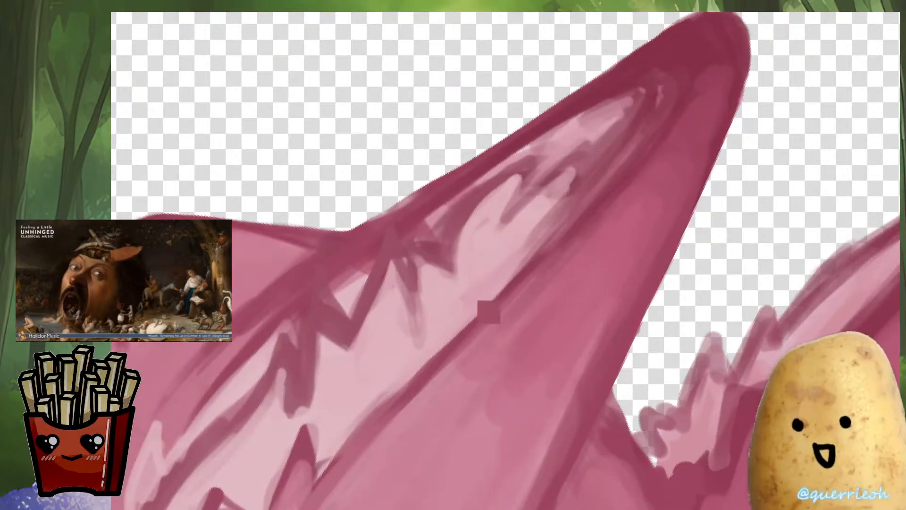
left_click_drag(556, 239, 471, 327)
scroll(468, 333, "down", 4)
scroll(474, 319, "up", 3)
mouse_move(494, 281)
left_mouse_down()
mouse_move(552, 237)
mouse_move(558, 221)
mouse_move(499, 307)
mouse_move(561, 213)
mouse_move(490, 289)
mouse_move(506, 240)
left_mouse_up()
scroll(546, 258, "down", 5)
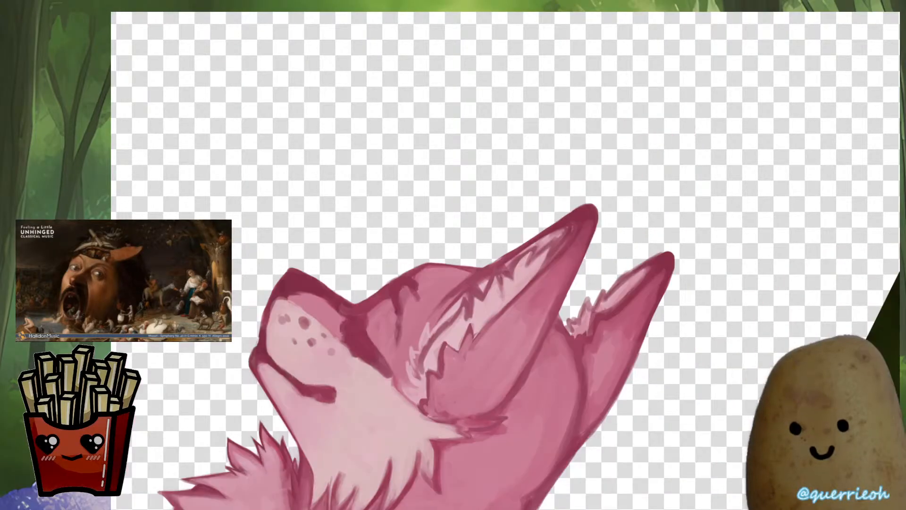
scroll(617, 291, "up", 5)
scroll(668, 311, "down", 4)
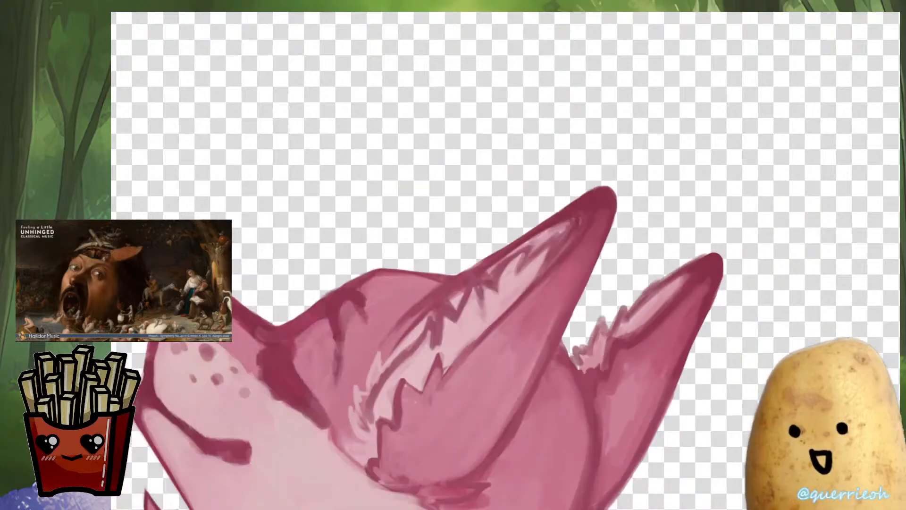
scroll(649, 316, "up", 4)
left_click_drag(693, 235, 592, 305)
left_click_drag(668, 254, 498, 376)
key("ctrl+z")
key("ctrl+z")
Extend the far ear's front edge down across the fur gap to the head with translucent dark strokes
left_click_drag(617, 287, 488, 376)
mouse_move(531, 361)
left_mouse_down()
mouse_move(500, 378)
mouse_move(490, 395)
left_mouse_up()
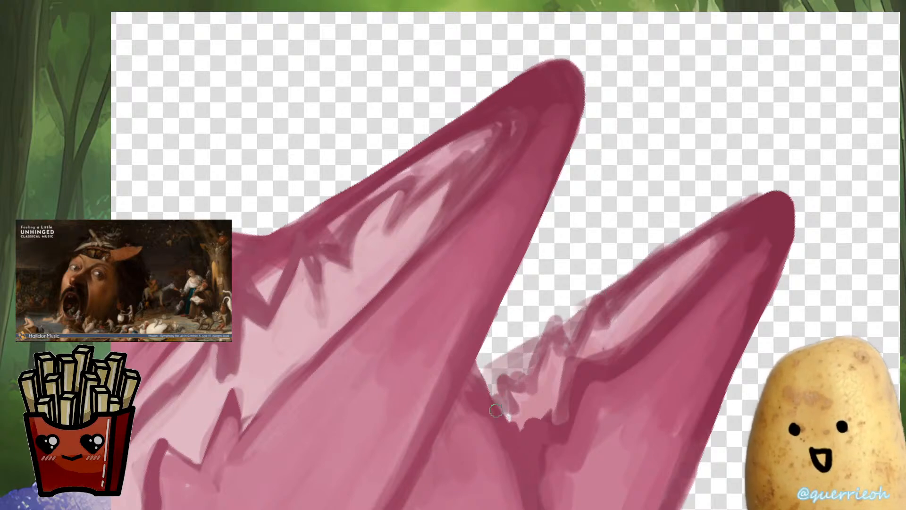
left_click_drag(531, 354, 504, 370)
left_click_drag(526, 363, 493, 389)
left_click_drag(564, 323, 596, 293)
mouse_move(641, 260)
left_mouse_down()
mouse_move(671, 231)
mouse_move(646, 258)
left_mouse_up()
Paint pale fur strokes inside the far ear, letting a tuft overlap its front edge
scroll(672, 246, "down", 5)
key("m")
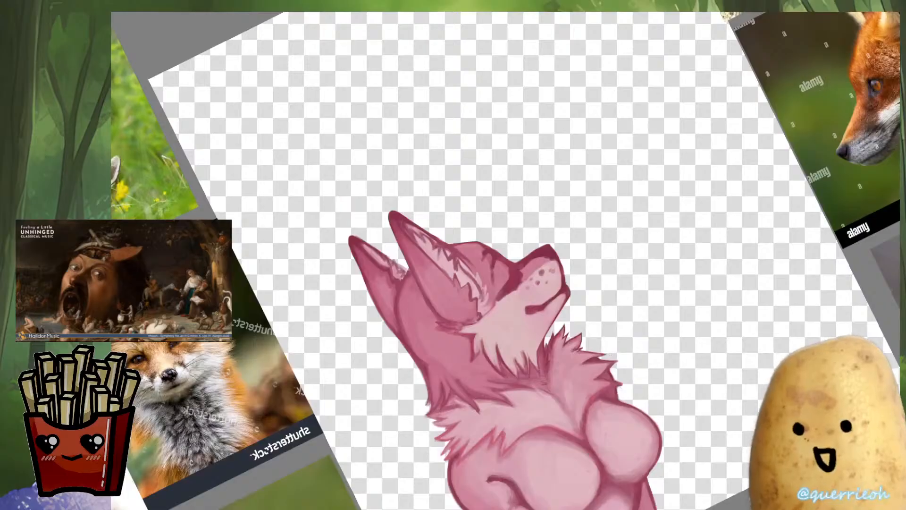
left_click_drag(415, 218, 448, 288)
scroll(448, 284, "up", 4)
left_click_drag(392, 254, 469, 334)
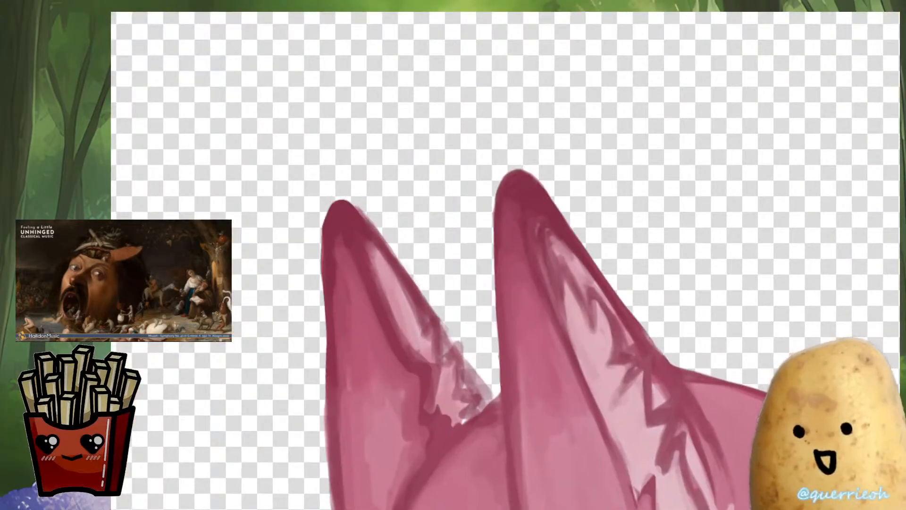
scroll(387, 312, "down", 1)
scroll(392, 298, "up", 3)
mouse_move(409, 264)
left_mouse_down()
mouse_move(391, 328)
mouse_move(402, 361)
left_mouse_up()
mouse_move(413, 305)
left_mouse_down()
mouse_move(425, 293)
mouse_move(431, 306)
mouse_move(414, 340)
mouse_move(420, 373)
left_mouse_up()
Fill the middle of the far ear's inner fur with pale pink and check it in mirrored view
key("m")
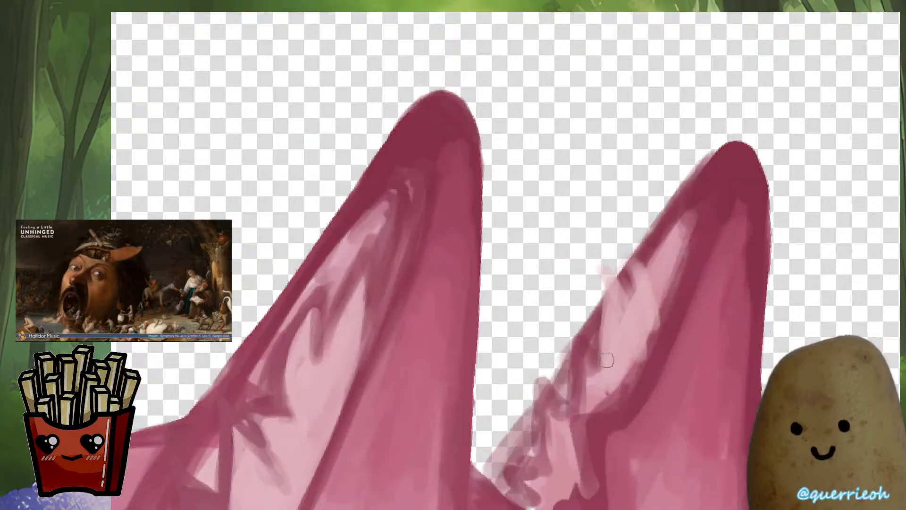
mouse_move(619, 354)
left_mouse_down()
mouse_move(599, 384)
mouse_move(583, 378)
mouse_move(589, 399)
left_mouse_up()
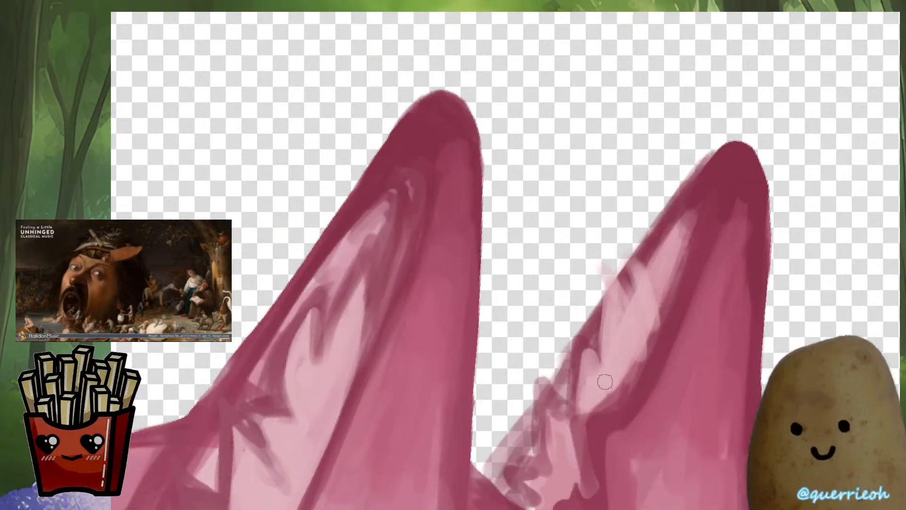
mouse_move(656, 314)
left_mouse_down()
mouse_move(660, 333)
mouse_move(631, 257)
mouse_move(636, 322)
mouse_move(623, 281)
mouse_move(628, 301)
mouse_move(605, 296)
mouse_move(607, 287)
mouse_move(610, 380)
mouse_move(591, 363)
mouse_move(577, 387)
left_mouse_up()
key("m")
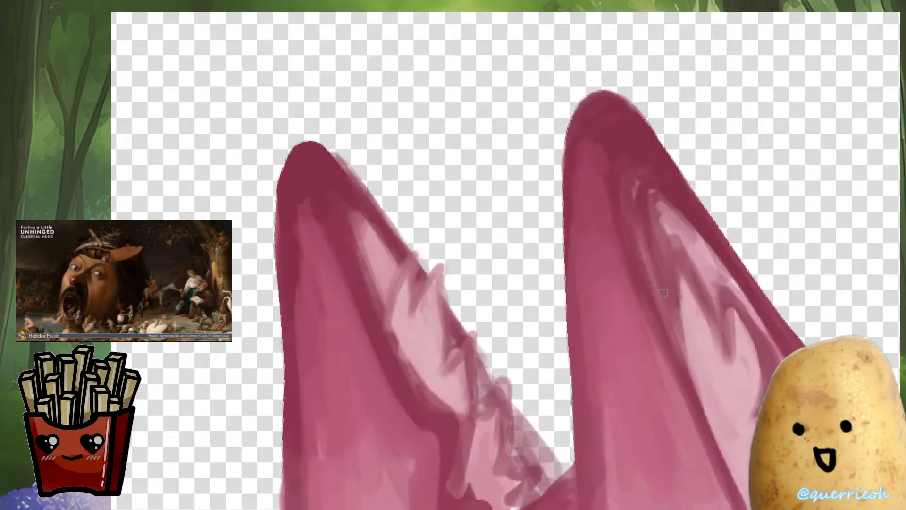
key("m")
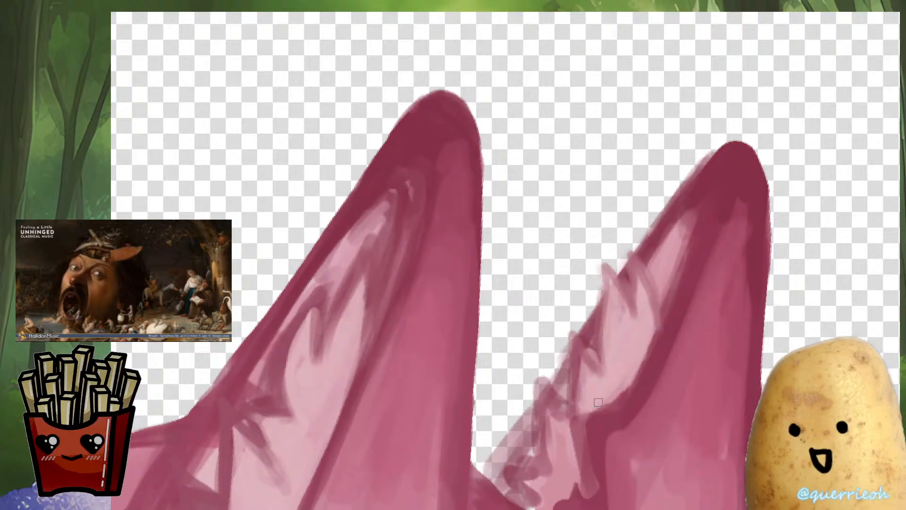
Define the far ear's protruding fur tufts with tapered dark notches along its front edge
scroll(585, 476, "down", 3)
left_click_drag(578, 401, 594, 434)
mouse_move(590, 315)
left_mouse_down()
mouse_move(583, 288)
mouse_move(584, 332)
mouse_move(585, 284)
mouse_move(586, 344)
left_mouse_up()
mouse_move(597, 296)
left_mouse_down()
mouse_move(565, 327)
mouse_move(565, 347)
mouse_move(568, 304)
mouse_move(518, 382)
left_mouse_up()
left_click(573, 307, "ctrl")
left_click_drag(531, 341, 510, 402)
left_click_drag(508, 365, 508, 324)
mouse_move(520, 354)
left_mouse_down()
mouse_move(510, 324)
mouse_move(494, 348)
mouse_move(499, 367)
mouse_move(487, 390)
mouse_move(499, 398)
left_mouse_up()
left_click(541, 357, "alt")
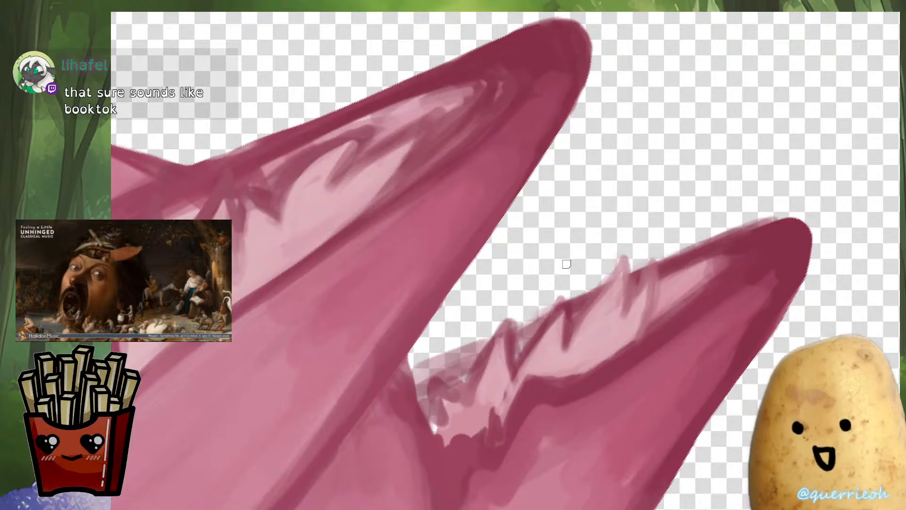
Reshape the lowest fur tufts at the far ear's base with sampled pinks
scroll(526, 338, "up", 3)
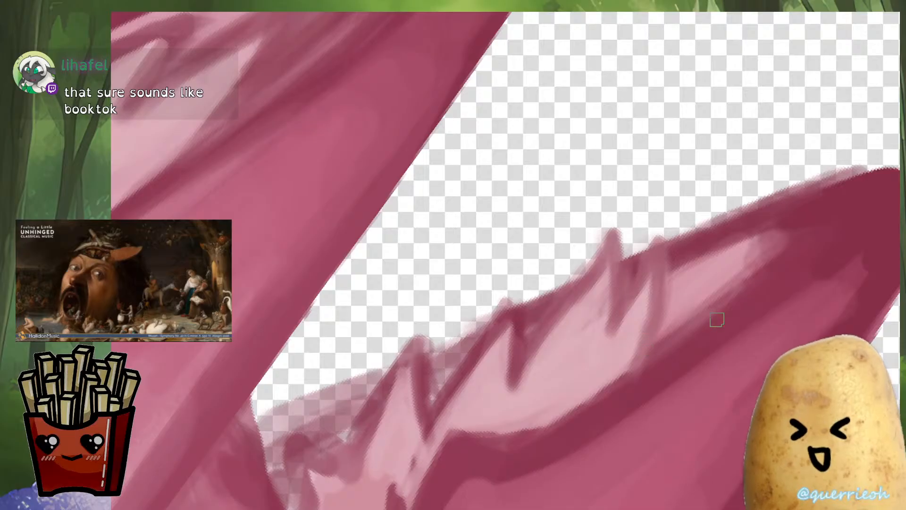
scroll(600, 394, "down", 3)
scroll(459, 452, "up", 3)
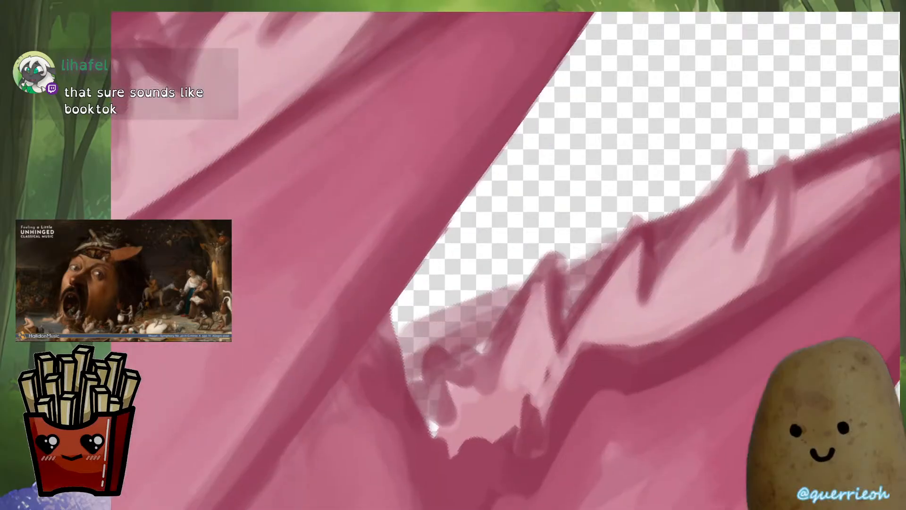
key("6")
left_click(545, 301, "ctrl")
mouse_move(543, 344)
left_mouse_down()
mouse_move(539, 275)
mouse_move(492, 323)
mouse_move(461, 379)
mouse_move(442, 334)
mouse_move(440, 367)
left_mouse_up()
left_click(491, 361, "ctrl")
left_click_drag(471, 395, 450, 352)
Sharpen the lowest large tuft's edges and the boundary beneath the far ear's base fur with a sampled dark pink
left_click_drag(467, 373, 526, 294)
left_click_drag(469, 341, 553, 257)
left_click(529, 411, "ctrl")
mouse_move(501, 383)
left_mouse_down()
mouse_move(474, 436)
mouse_move(423, 439)
mouse_move(427, 412)
left_mouse_up()
scroll(428, 412, "down", 5)
scroll(538, 397, "up", 5)
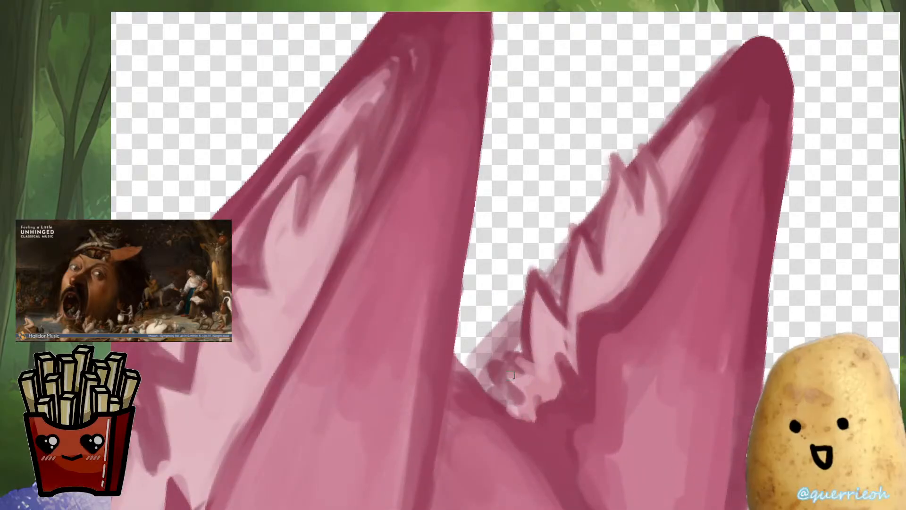
Fill in the translucent fur at the far ear's base and define its front edge with sampled pinks
left_click(530, 385, "alt")
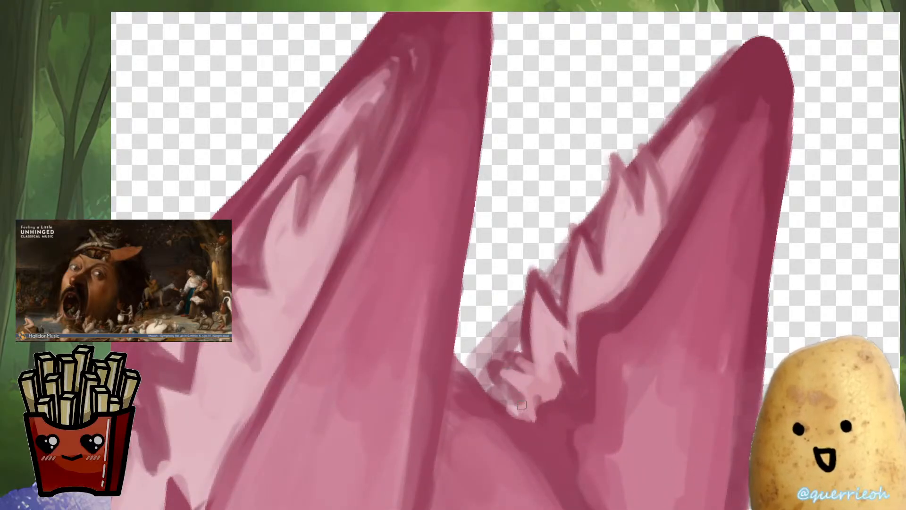
key("m")
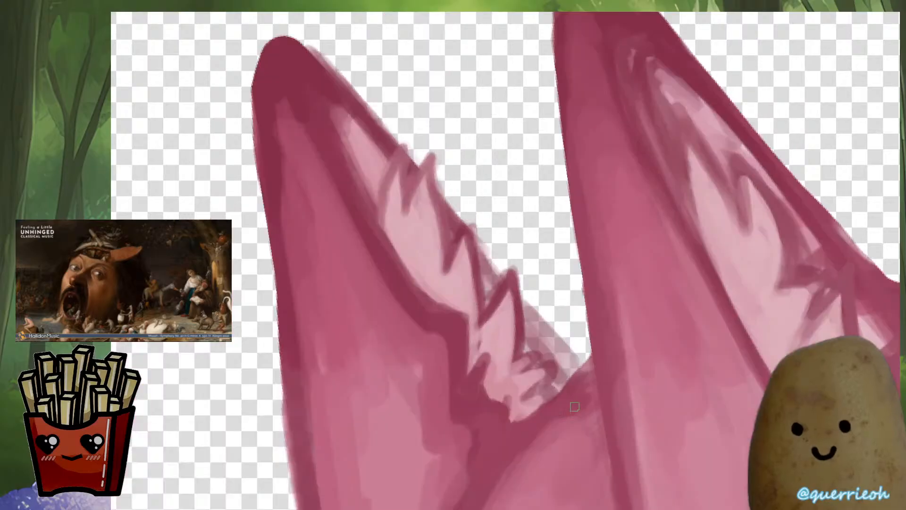
left_click_drag(531, 425, 551, 402)
key("m")
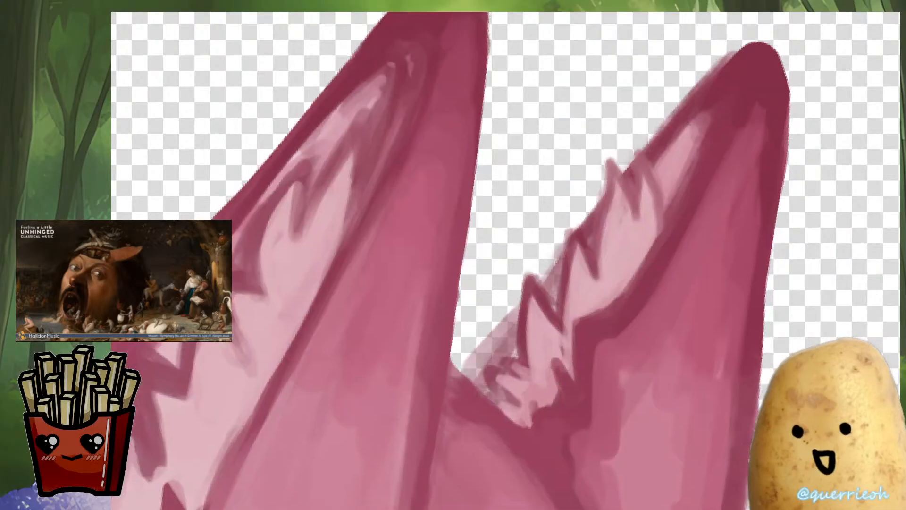
mouse_move(542, 285)
left_mouse_down()
mouse_move(495, 364)
mouse_move(434, 409)
left_mouse_up()
left_click_drag(474, 362, 399, 446)
scroll(496, 363, "down", 5)
scroll(486, 376, "up", 5)
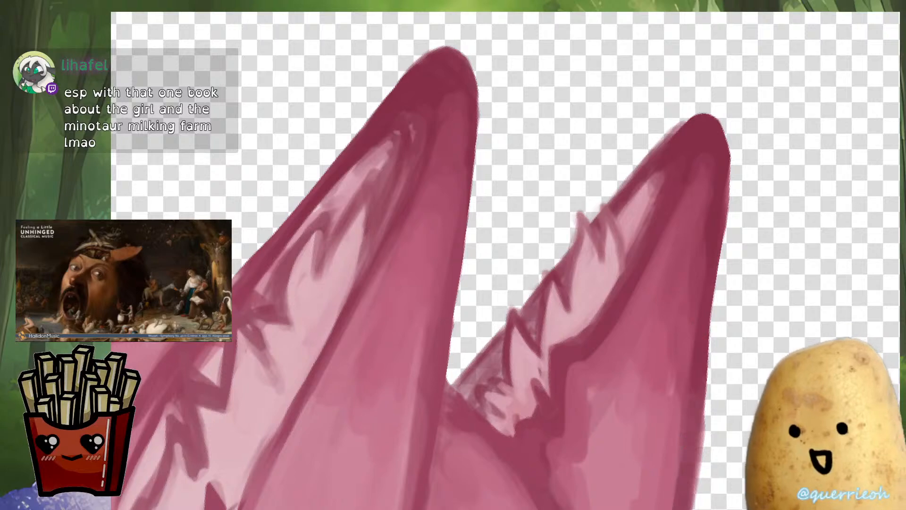
Examine both ears and the head silhouette at several zoom levels in mirrored and normal view
scroll(697, 331, "down", 4)
scroll(651, 368, "up", 3)
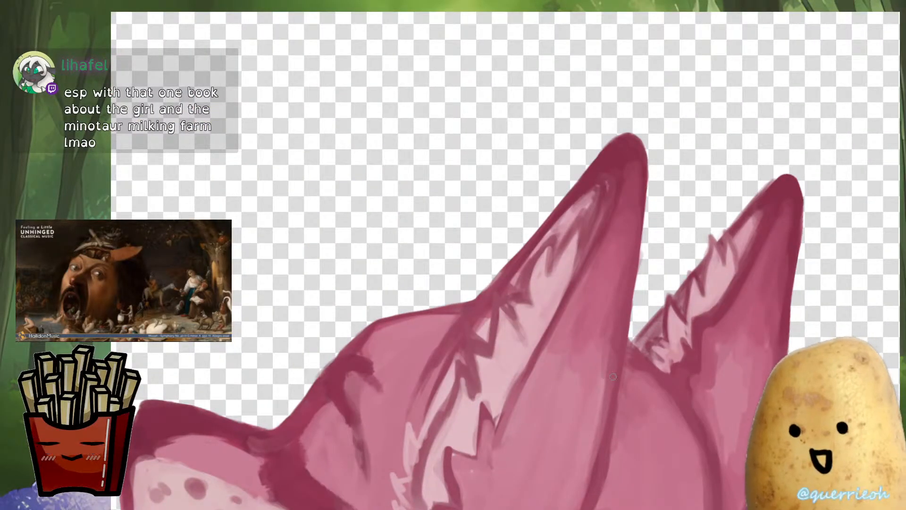
scroll(618, 350, "down", 4)
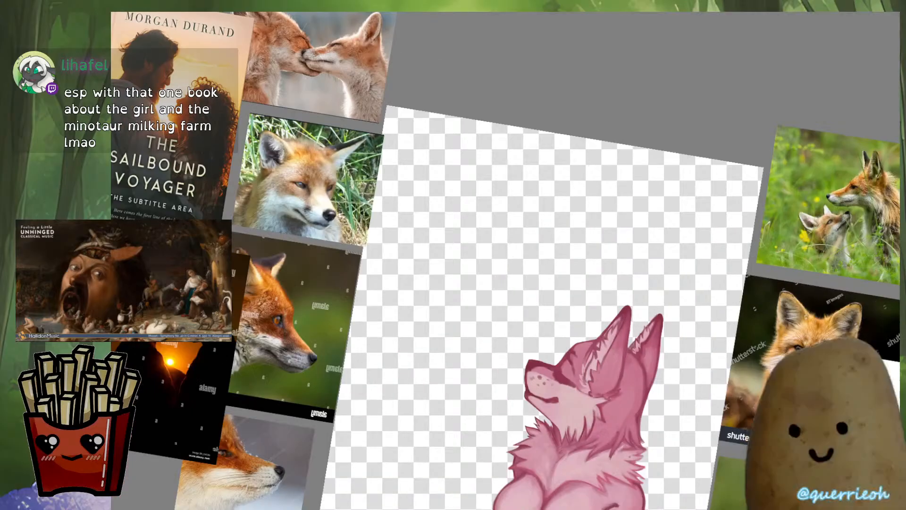
key("m")
scroll(432, 341, "up", 4)
key("5")
left_click_drag(369, 220, 455, 286)
left_click(456, 286, "ctrl")
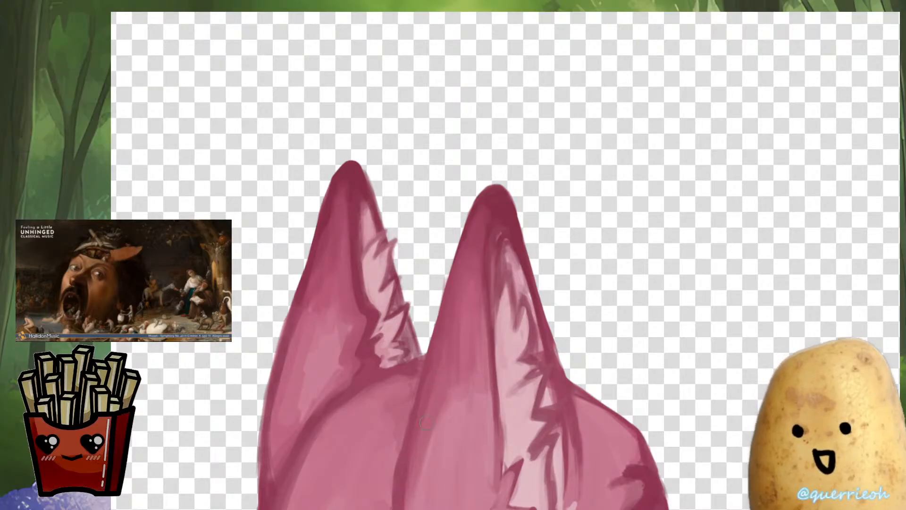
left_click_drag(446, 421, 474, 334)
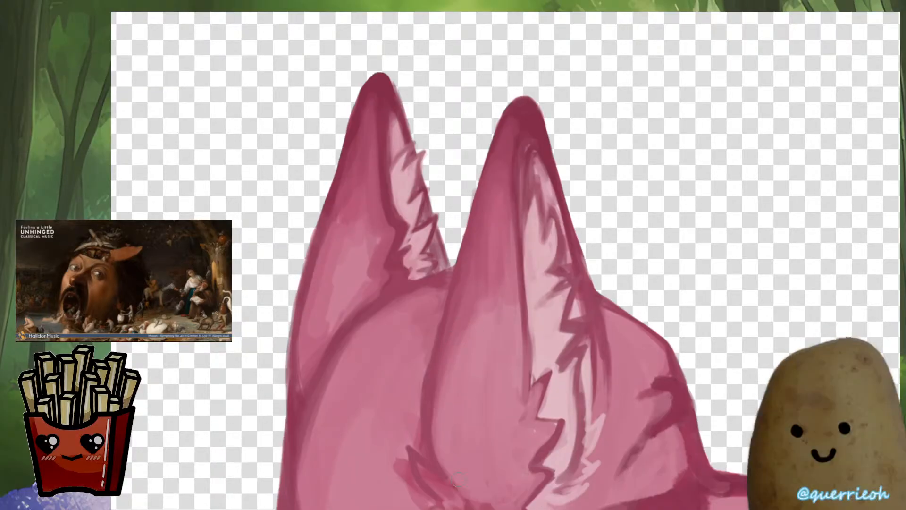
key("m")
left_click_drag(621, 324, 634, 208)
scroll(633, 207, "up", 1)
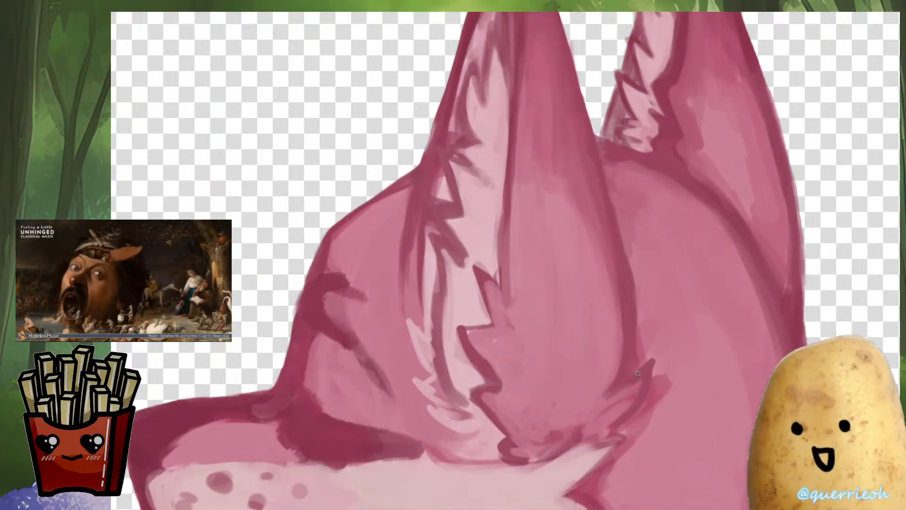
scroll(505, 261, "down", 5)
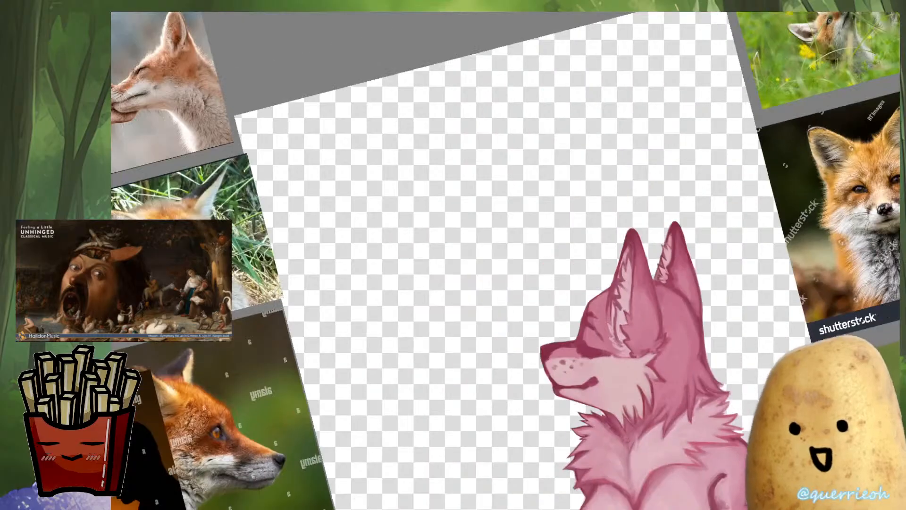
key("6")
scroll(505, 261, "up", 4)
scroll(559, 391, "up", 4)
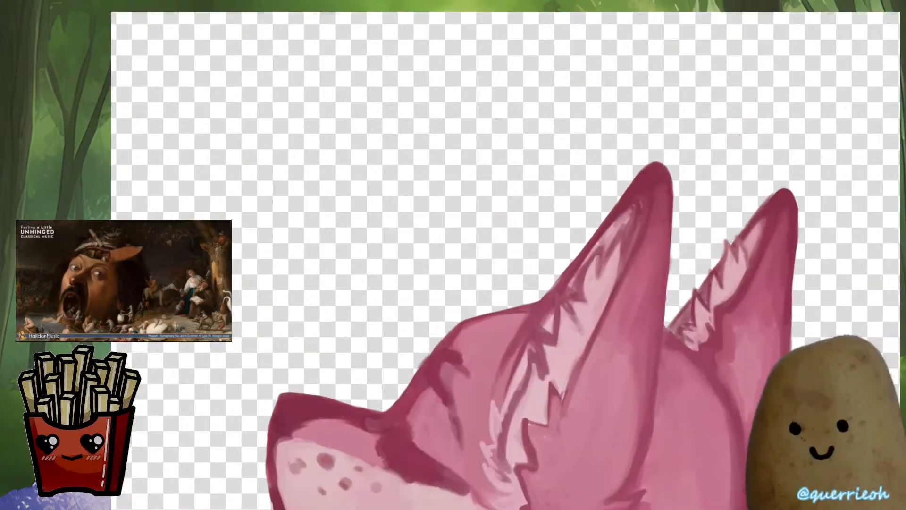
Strengthen the dark boundary line between the near ear's inner fur and the back of the ear
left_click_drag(608, 297, 559, 404)
left_click_drag(597, 311, 552, 419)
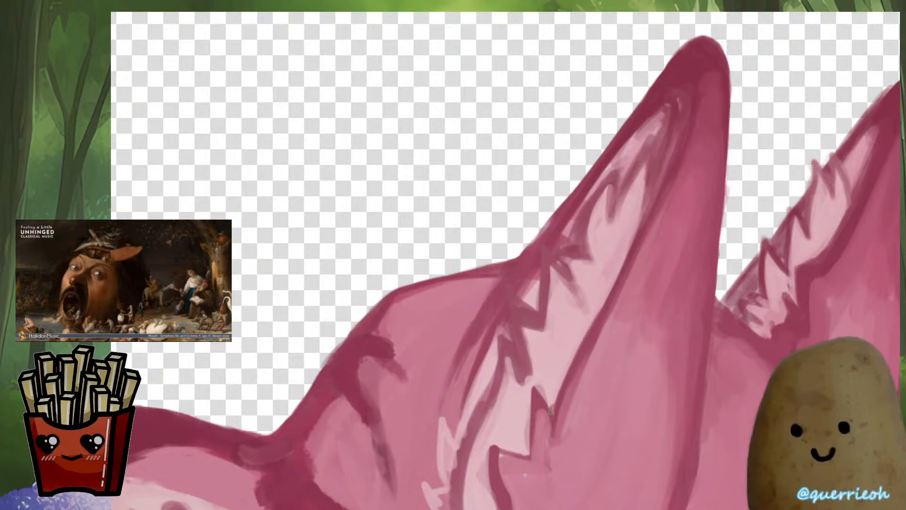
scroll(505, 260, "down", 6)
scroll(505, 260, "up", 5)
mouse_move(505, 212)
left_mouse_down()
mouse_move(451, 321)
mouse_move(463, 354)
mouse_move(533, 301)
mouse_move(653, 181)
left_mouse_up()
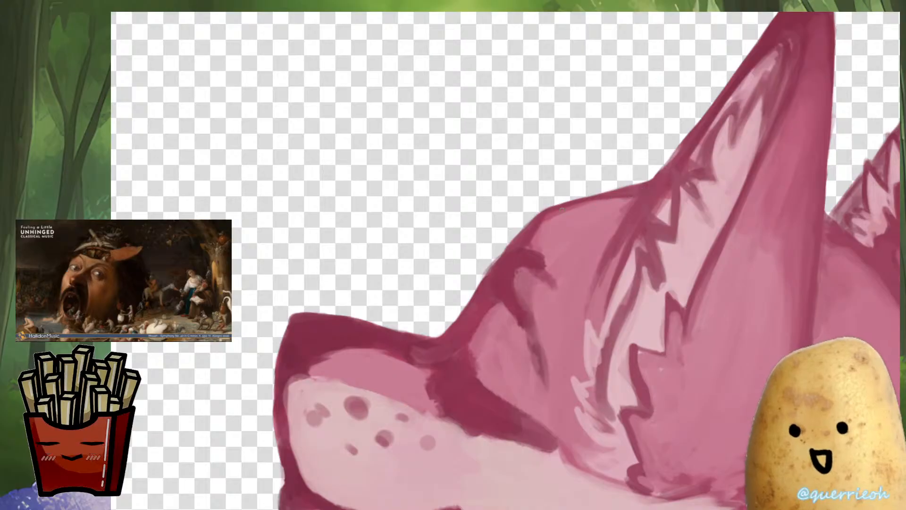
Soften the reddish patch under the near ear's base tuft with mid pink and check the head in mirrored view
scroll(621, 198, "down", 6)
scroll(661, 250, "up", 3)
key("m")
scroll(529, 268, "up", 5)
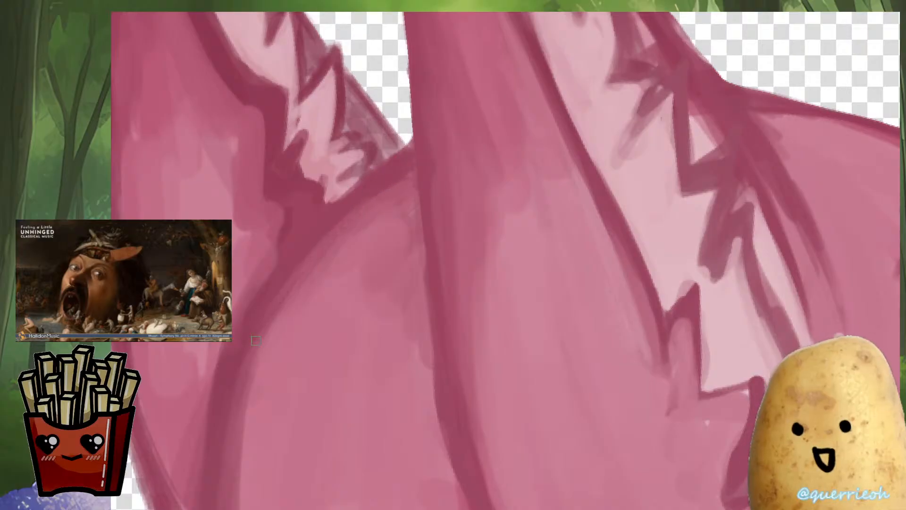
scroll(512, 210, "down", 5)
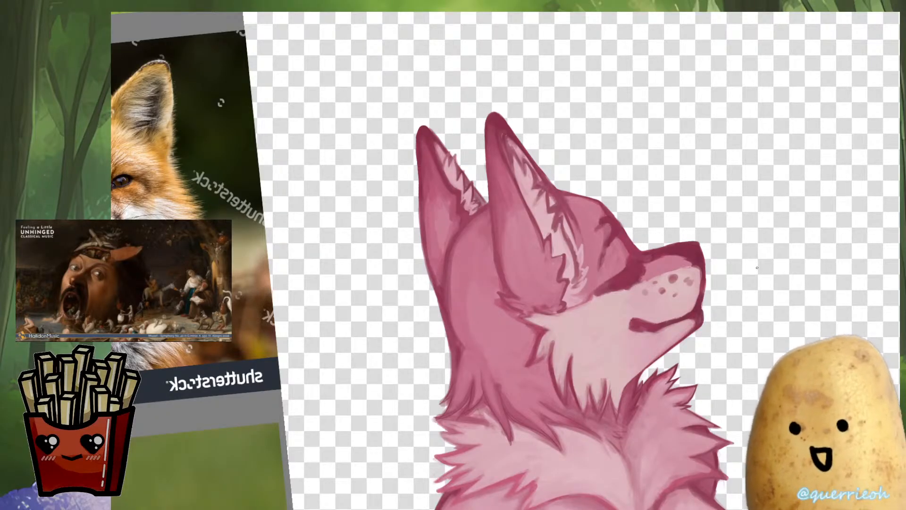
key("m")
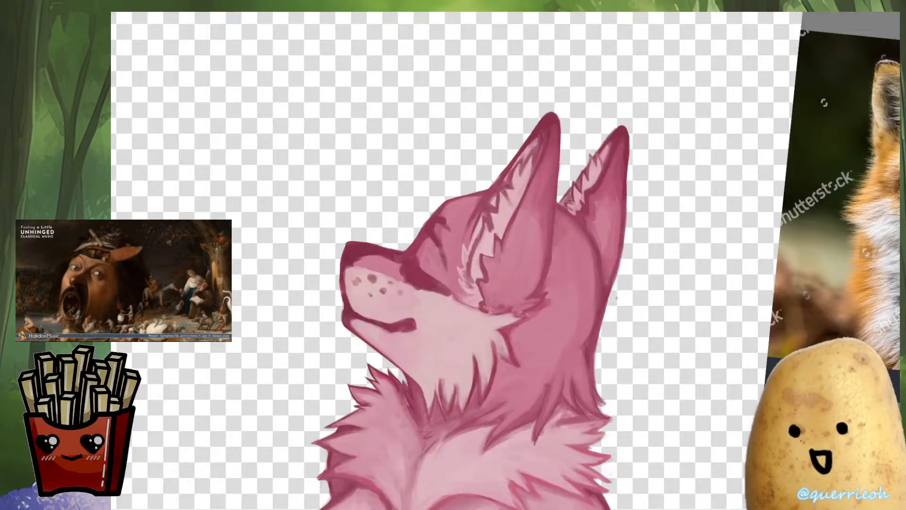
scroll(585, 350, "up", 5)
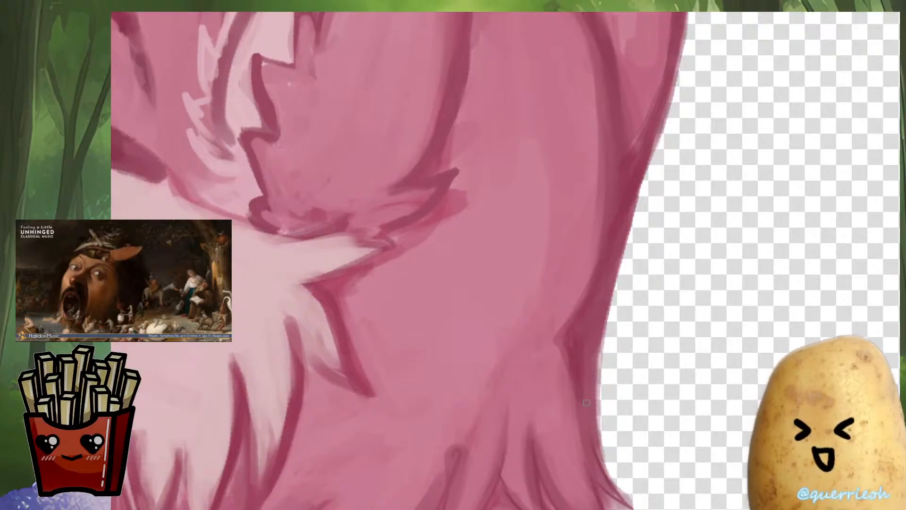
scroll(580, 386, "down", 5)
scroll(566, 339, "up", 5)
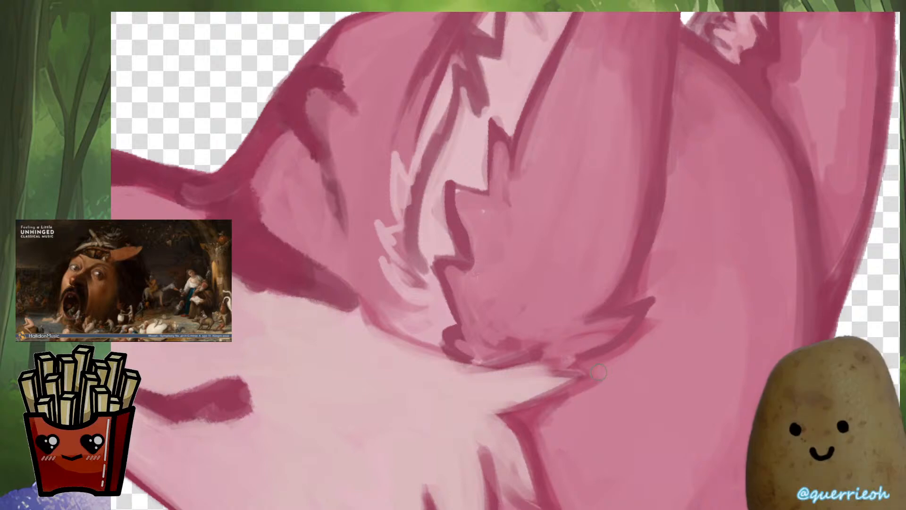
left_click_drag(653, 326, 632, 342)
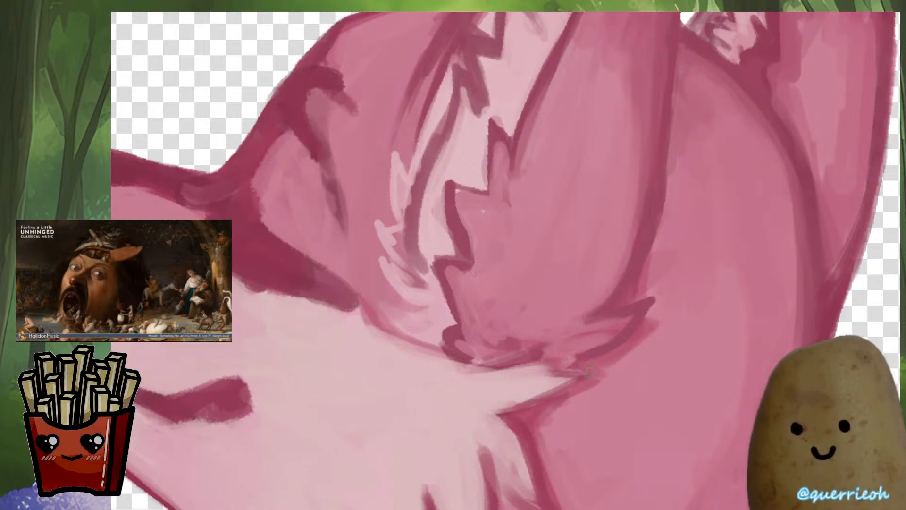
scroll(517, 433, "down", 5)
scroll(517, 433, "up", 5)
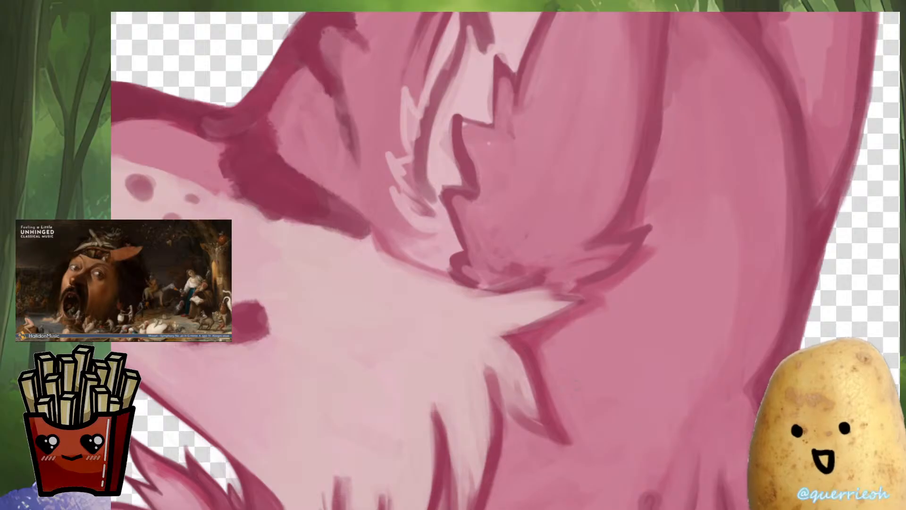
key("m")
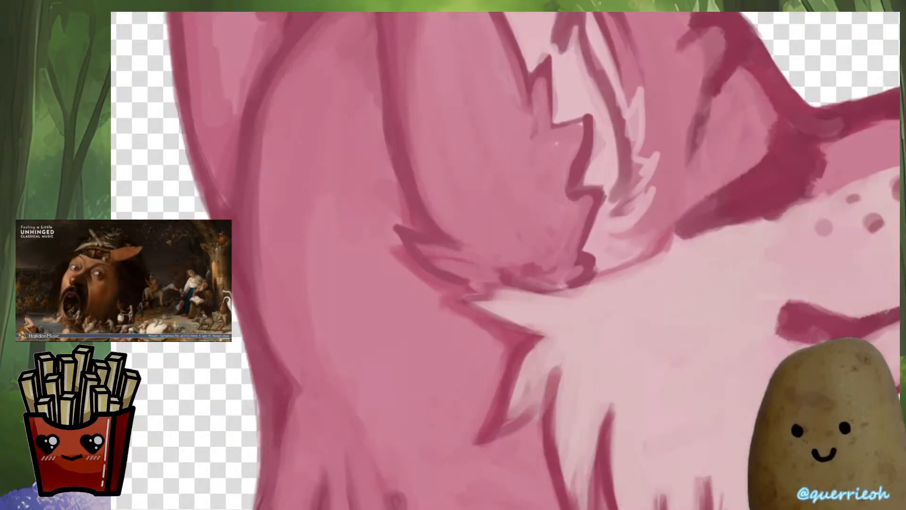
scroll(536, 386, "down", 5)
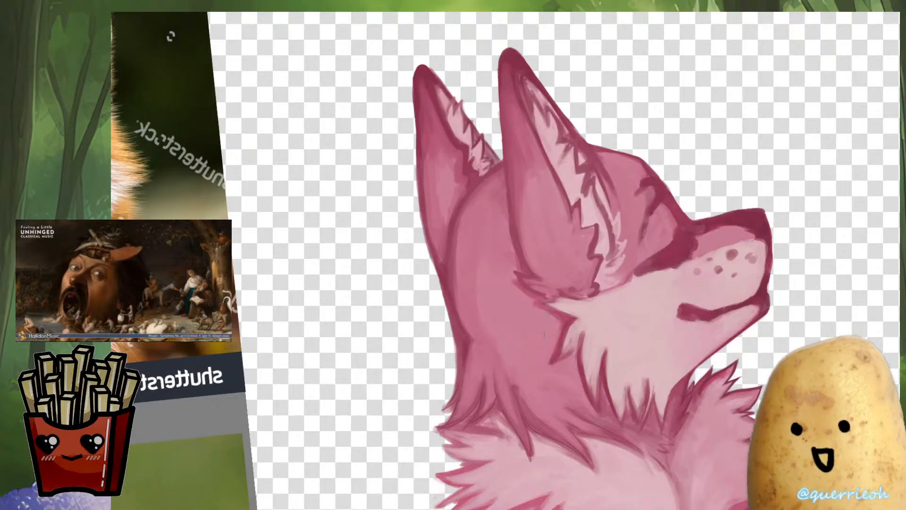
Refine the dark line running through the near ear's lower inner fur by trimming its edge with pale pink
key("m")
left_click_drag(639, 287, 712, 388)
scroll(504, 330, "up", 3)
left_click(552, 267, "ctrl")
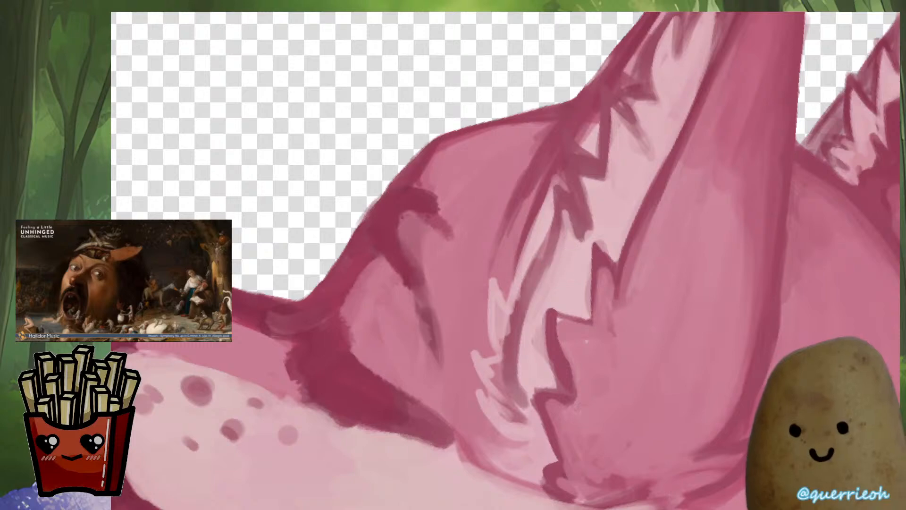
left_click_drag(564, 275, 525, 353)
key("6")
key("6")
left_click(528, 278, "ctrl")
scroll(505, 325, "up", 2)
scroll(506, 358, "down", 4)
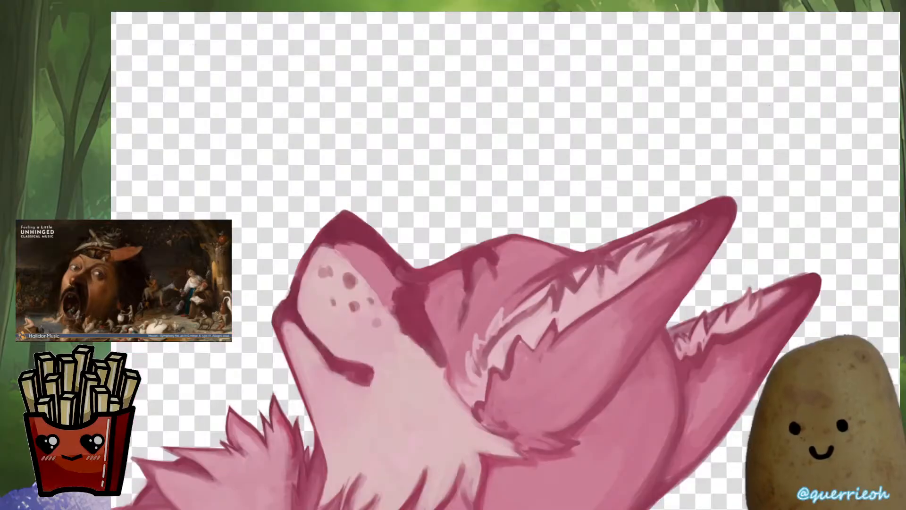
scroll(559, 289, "up", 3)
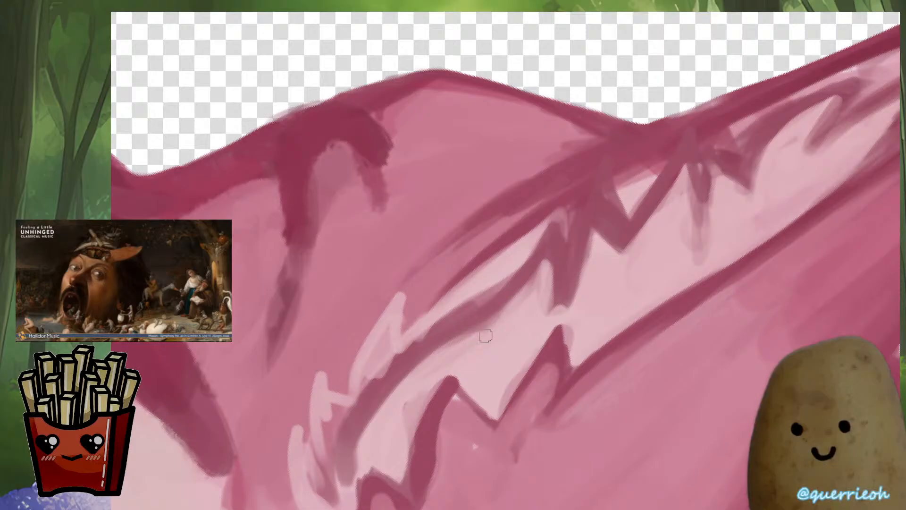
mouse_move(480, 332)
left_mouse_down()
mouse_move(401, 378)
mouse_move(366, 426)
left_mouse_up()
left_click_drag(409, 379, 362, 439)
left_click_drag(403, 382, 484, 315)
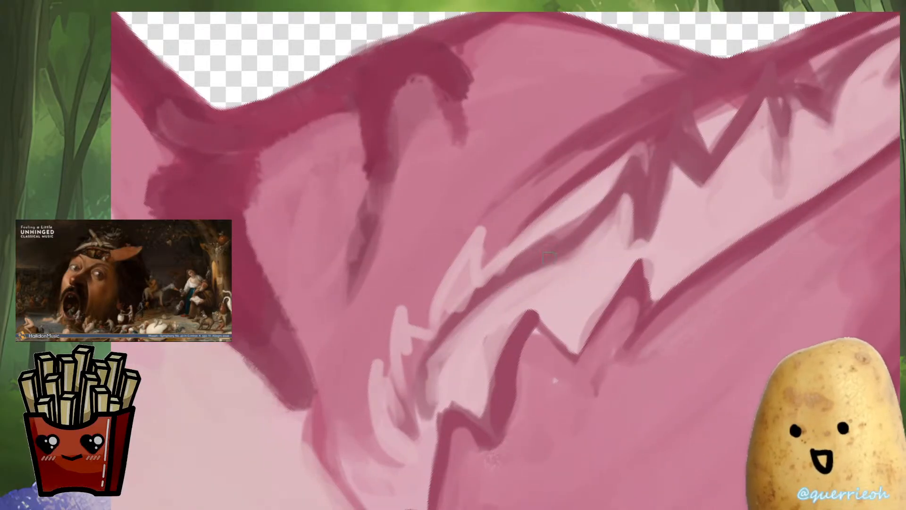
Paint dark jagged notches between the lowest inner fur tufts at the near ear's base and touch up the adjacent pale fur
mouse_move(432, 350)
left_mouse_down()
mouse_move(410, 384)
mouse_move(435, 395)
mouse_move(420, 457)
left_mouse_up()
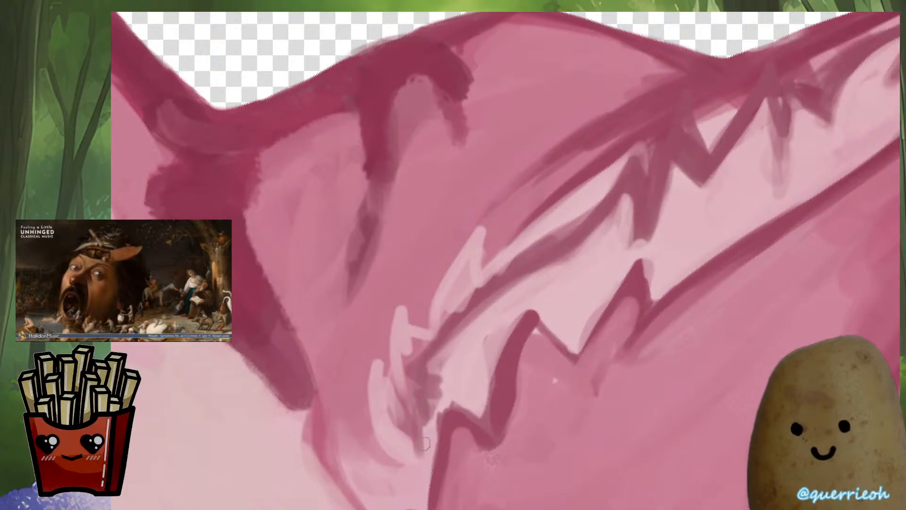
scroll(473, 349, "down", 6)
scroll(474, 348, "up", 6)
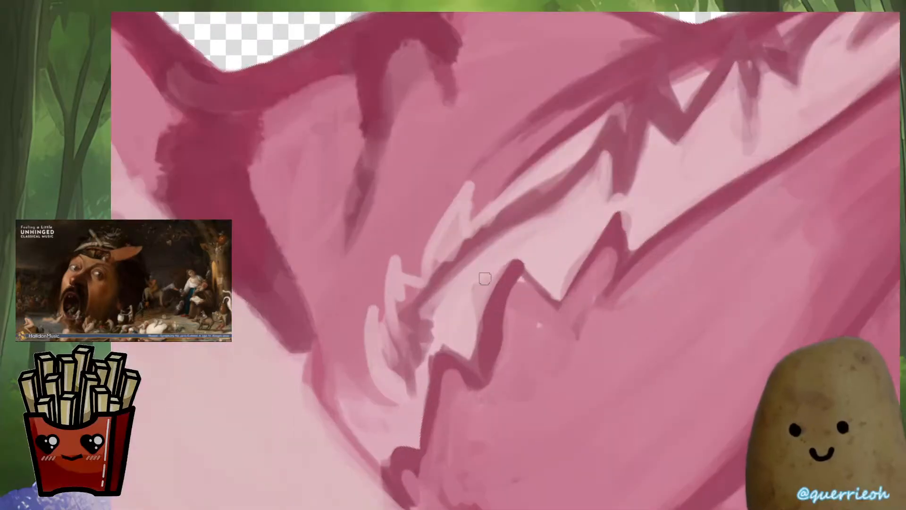
left_click_drag(495, 276, 476, 336)
scroll(476, 336, "down", 6)
left_click_drag(483, 385, 609, 326)
left_click_drag(649, 272, 632, 328)
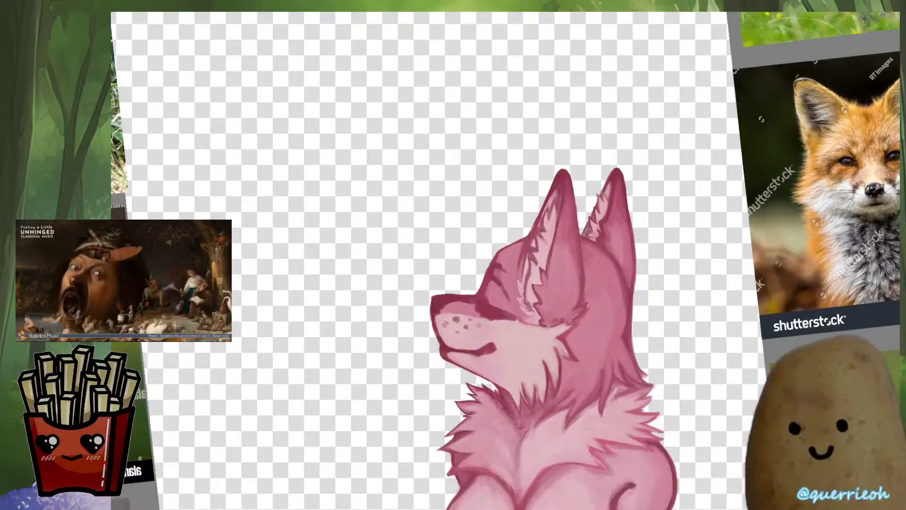
Show the full painting for review, and select and isolate the paint layer holding the fox's tail
scroll(633, 327, "down", 4)
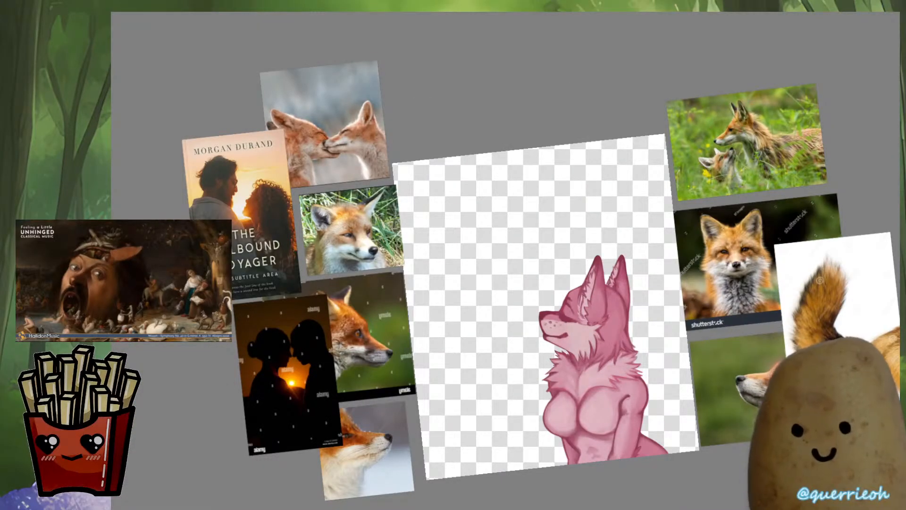
left_click_drag(637, 435, 655, 316)
scroll(660, 321, "up", 5)
left_click_drag(472, 235, 536, 388)
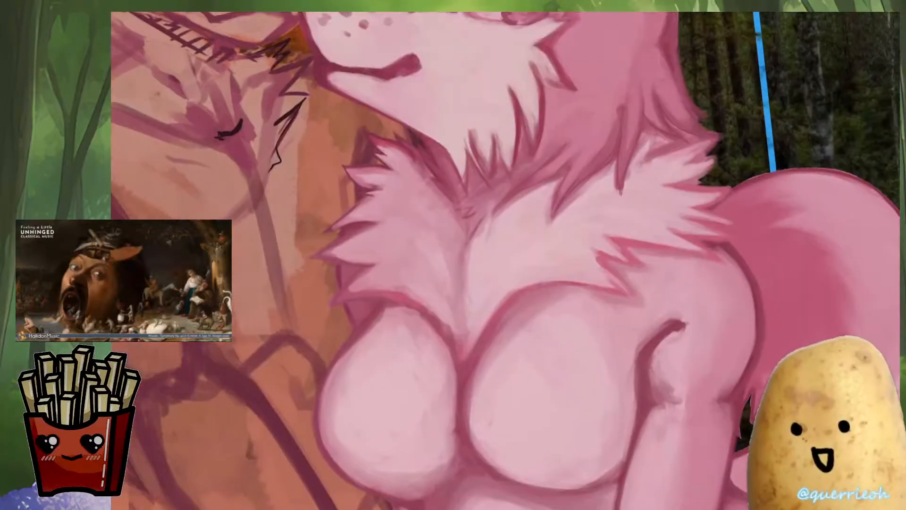
scroll(694, 203, "down", 1)
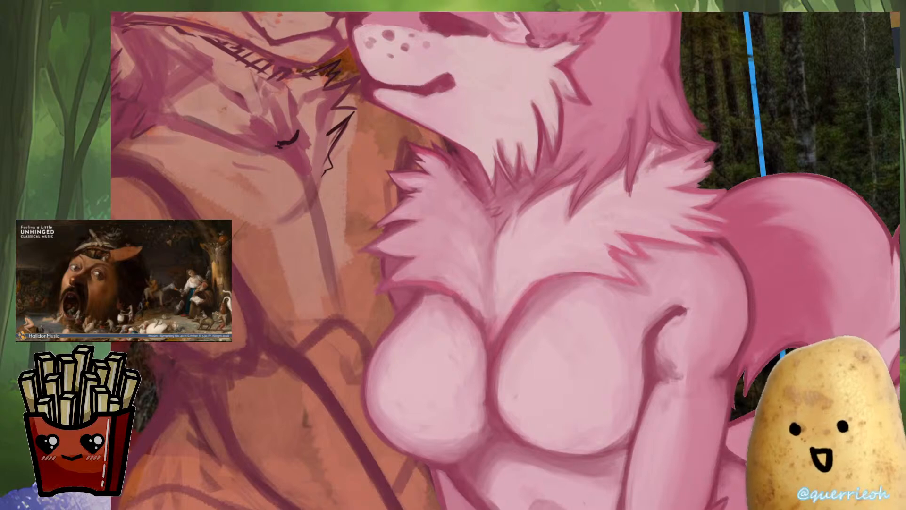
left_click_drag(899, 208, 770, 199)
key("Tab")
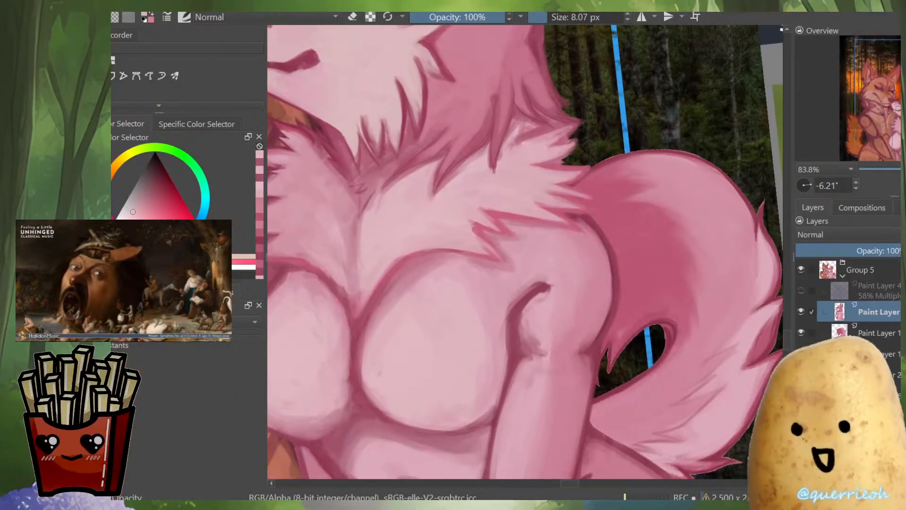
left_click(878, 332)
left_click(839, 332, "alt")
left_click_drag(611, 336, 545, 286)
scroll(544, 285, "up", 3)
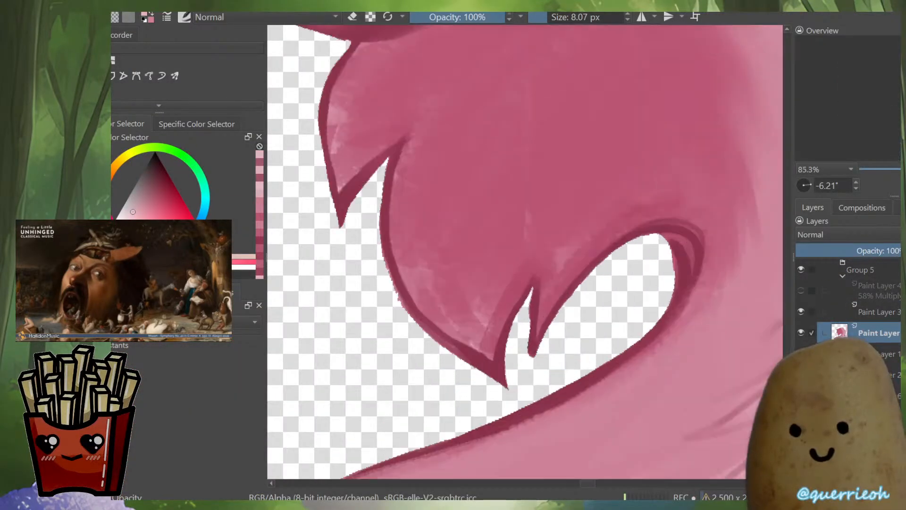
Blend the pale streaks inside the tail's lower inner tufts into the surrounding fur with sampled mid and dark pinks
left_click_drag(584, 135, 596, 209)
left_click(596, 210, "ctrl")
left_click_drag(597, 247, 612, 247)
left_click_drag(579, 334, 582, 328)
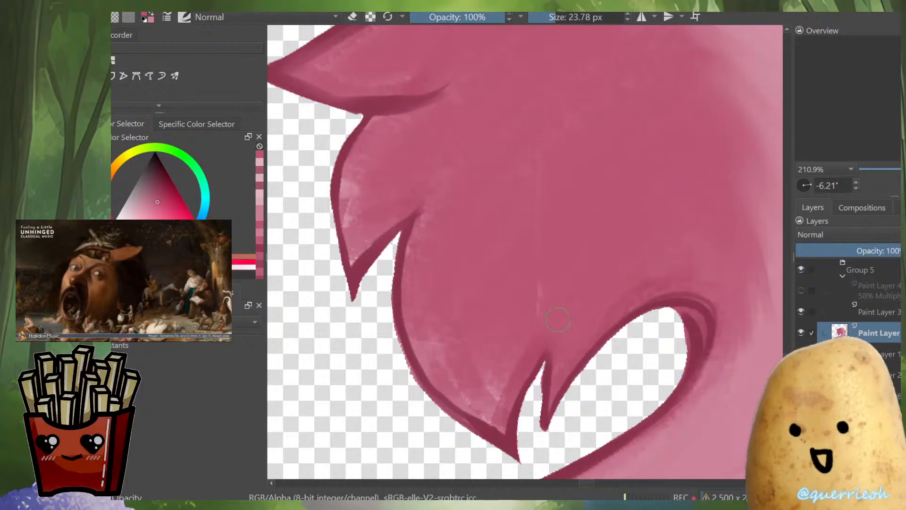
mouse_move(511, 357)
left_mouse_down()
mouse_move(493, 402)
mouse_move(511, 370)
mouse_move(495, 309)
mouse_move(483, 318)
mouse_move(477, 382)
mouse_move(480, 404)
left_mouse_up()
left_click_drag(436, 359, 434, 250)
left_click_drag(431, 150, 458, 299)
left_click(437, 354, "ctrl")
mouse_move(462, 332)
left_mouse_down()
mouse_move(405, 375)
mouse_move(462, 310)
mouse_move(432, 320)
mouse_move(412, 289)
mouse_move(396, 303)
mouse_move(387, 413)
left_mouse_up()
left_click(447, 320, "ctrl")
Reinforce the outer edge of the tail's small middle tuft with dark pink and erase the excess outside its outline
left_click(371, 296, "ctrl")
key("bracketleft")
key("bracketleft")
key("bracketleft")
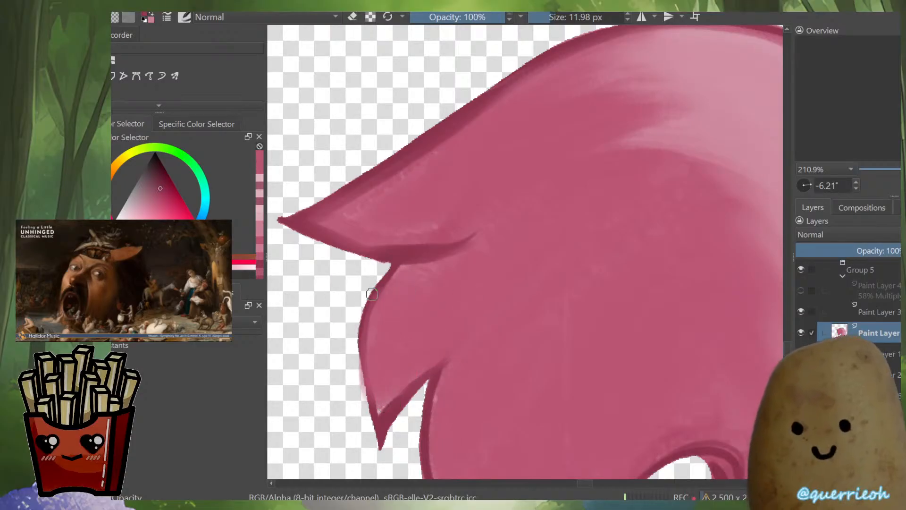
mouse_move(378, 286)
left_mouse_down("shift")
mouse_move(361, 343)
mouse_move(368, 286)
left_mouse_up("shift")
left_click_drag(372, 291, 362, 380)
left_click_drag(363, 334, 371, 334, "shift")
left_click_drag(362, 346, 371, 431)
key("e")
left_click_drag(359, 363, 374, 455)
Refine the curved crease at the base of the tail's uppermost pointed tuft with sampled pinks
left_click_drag(555, 111, 454, 127, "shift")
left_click(579, 264, "ctrl")
key("e")
left_click_drag(554, 320, 556, 321, "shift")
left_click_drag(578, 270, 519, 343)
left_click(582, 280, "ctrl")
left_click_drag(575, 291, 575, 302)
left_click(579, 290, "ctrl")
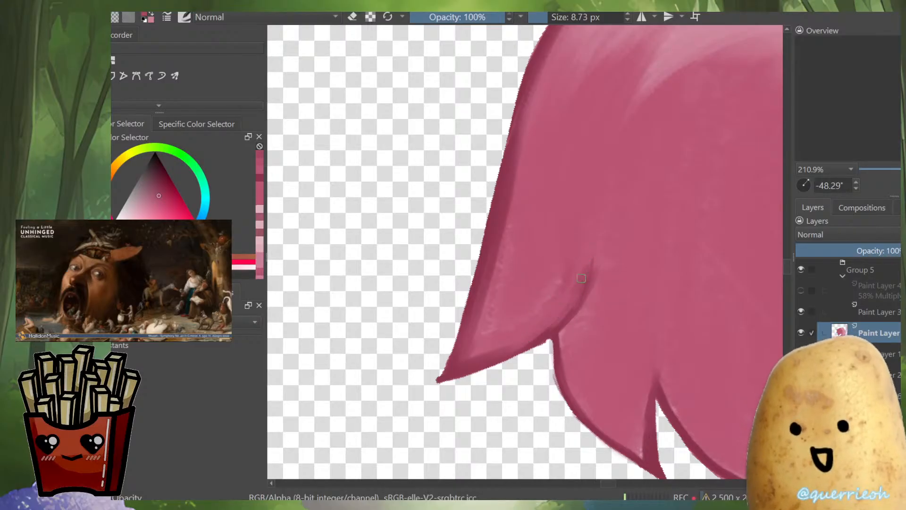
left_click(467, 328, "ctrl")
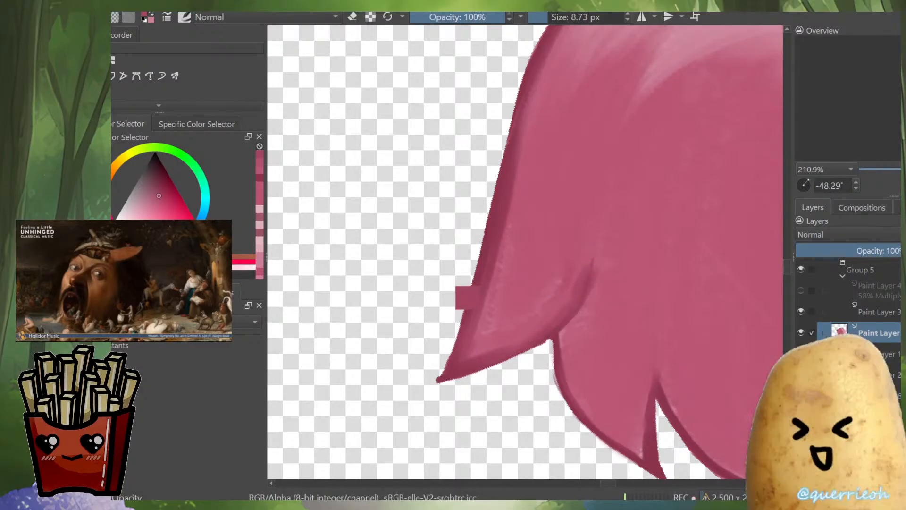
mouse_move(479, 329)
left_mouse_down()
mouse_move(452, 370)
mouse_move(386, 257)
left_mouse_up()
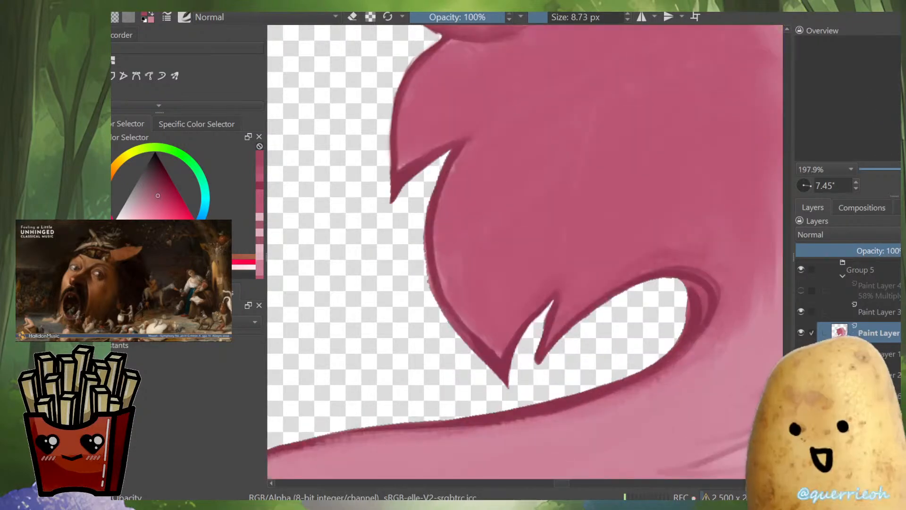
Merge the doubled dark line around the rounded end of the tail's loop opening and check it in the full painting
left_click_drag(690, 290, 590, 277)
scroll(590, 276, "up", 2)
left_click(586, 263, "ctrl")
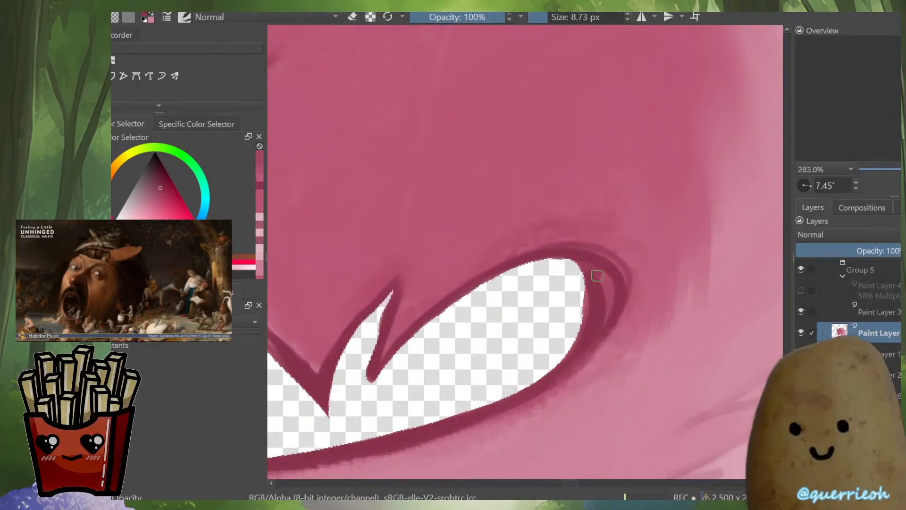
mouse_move(601, 316)
left_mouse_down()
mouse_move(592, 299)
mouse_move(570, 328)
mouse_move(593, 289)
left_mouse_up()
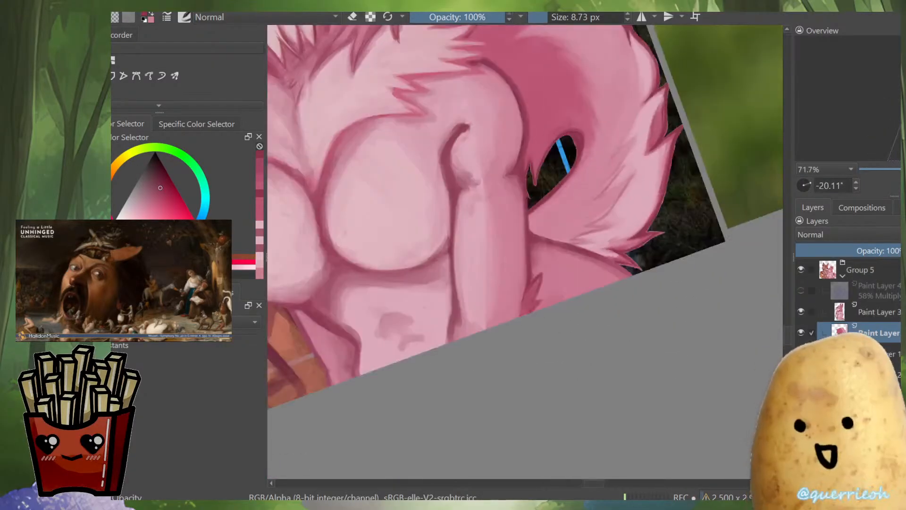
scroll(525, 251, "up", 1)
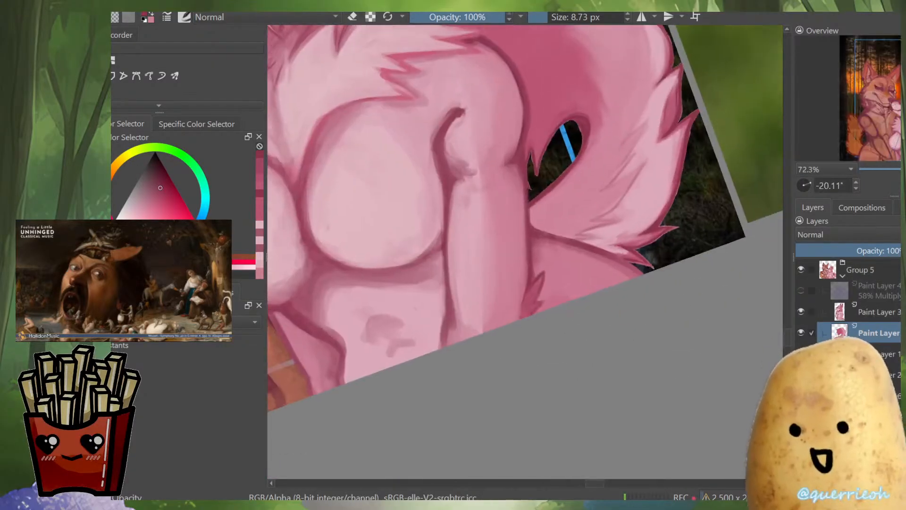
scroll(525, 251, "down", 3)
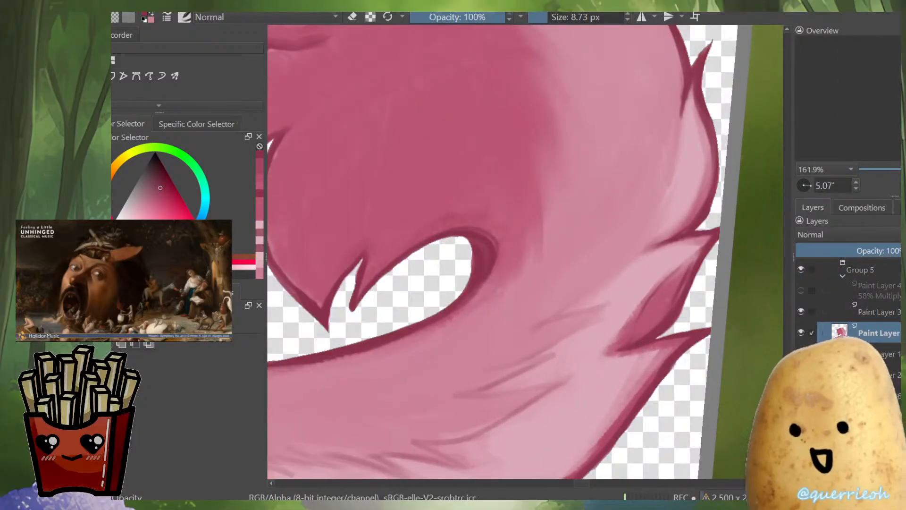
Select the transparent area around the isolated tail and inspect the selection along the outer fur tuft
key("f")
left_click(688, 315)
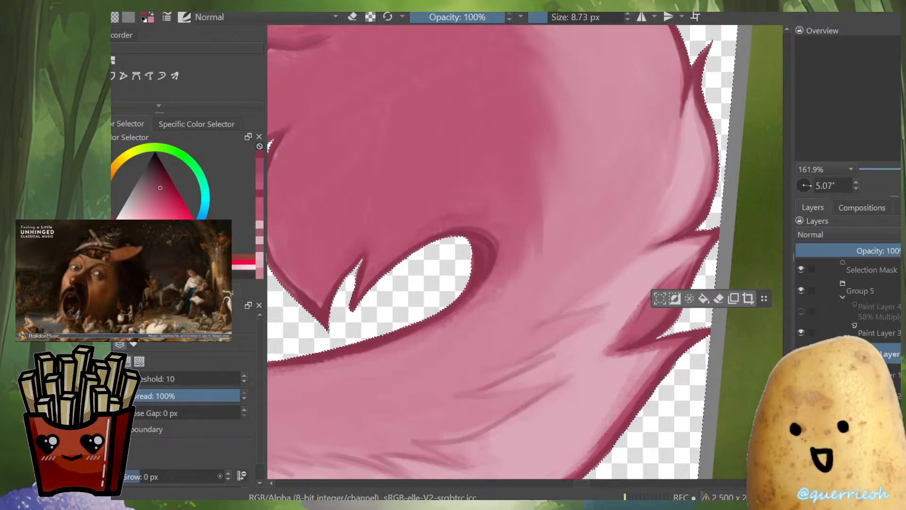
scroll(490, 250, "up", 5)
scroll(684, 308, "up", 3)
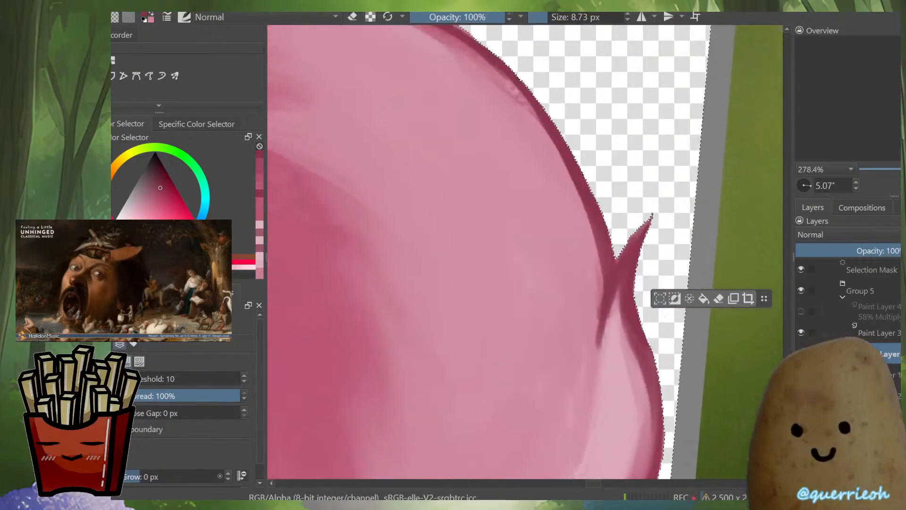
scroll(660, 370, "up", 4)
scroll(491, 250, "up", 2)
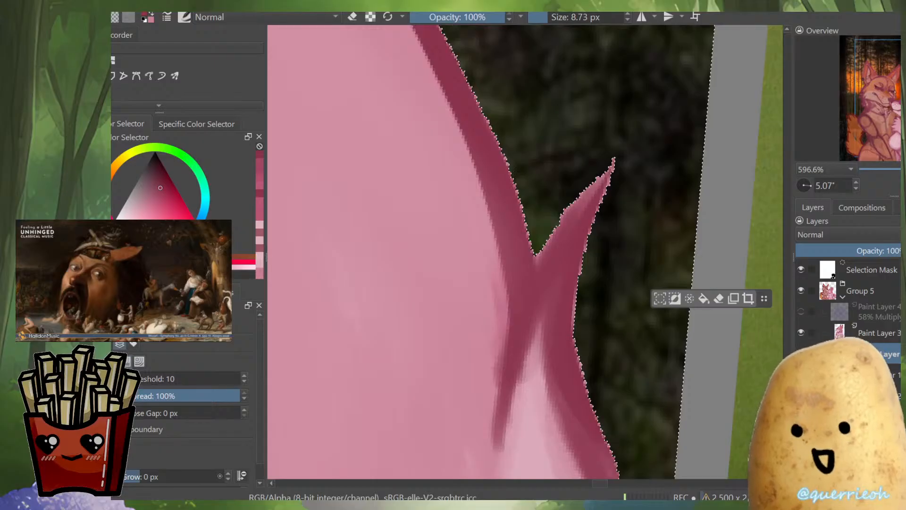
left_click_drag(763, 298, 574, 352)
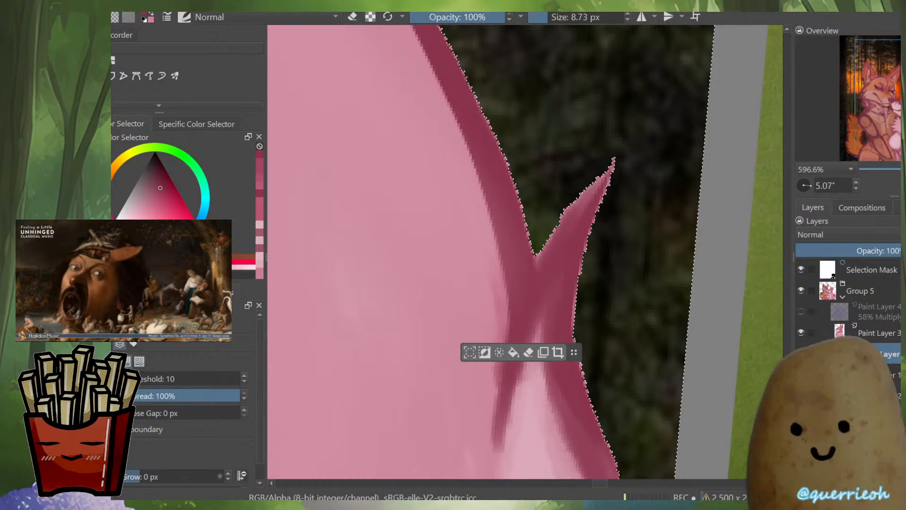
Extend the selection slightly over the tail's outline and clear the overlapping pixels to trim the ragged edge
key("ctrl+z")
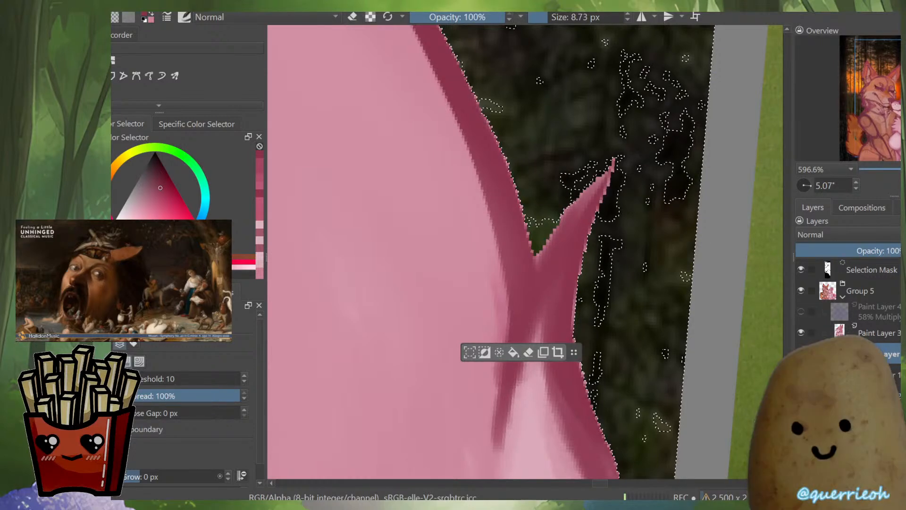
key("ctrl+shift+z")
left_click_drag(573, 352, 620, 326)
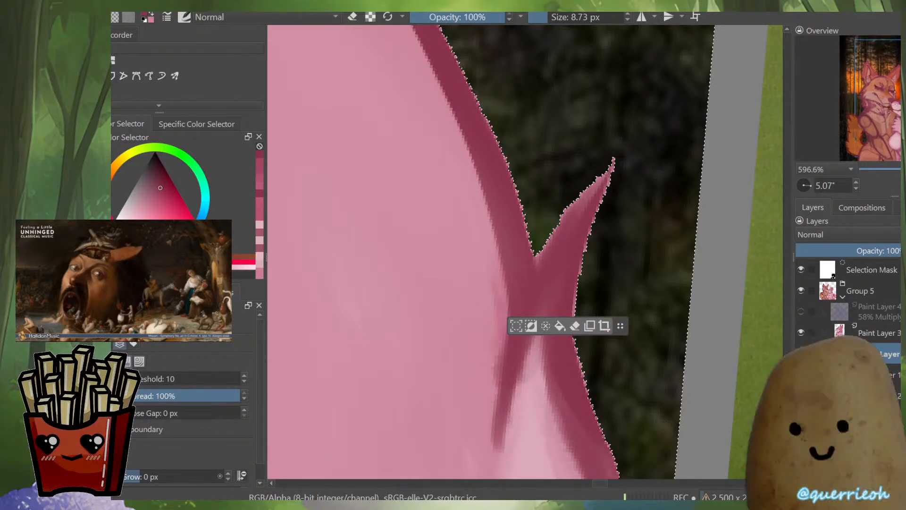
left_click_drag(620, 326, 623, 289)
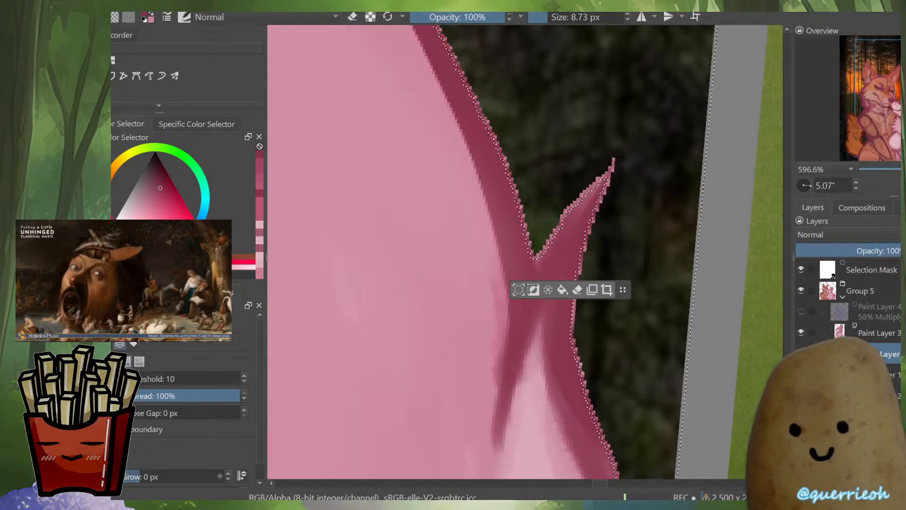
key("ctrl+z")
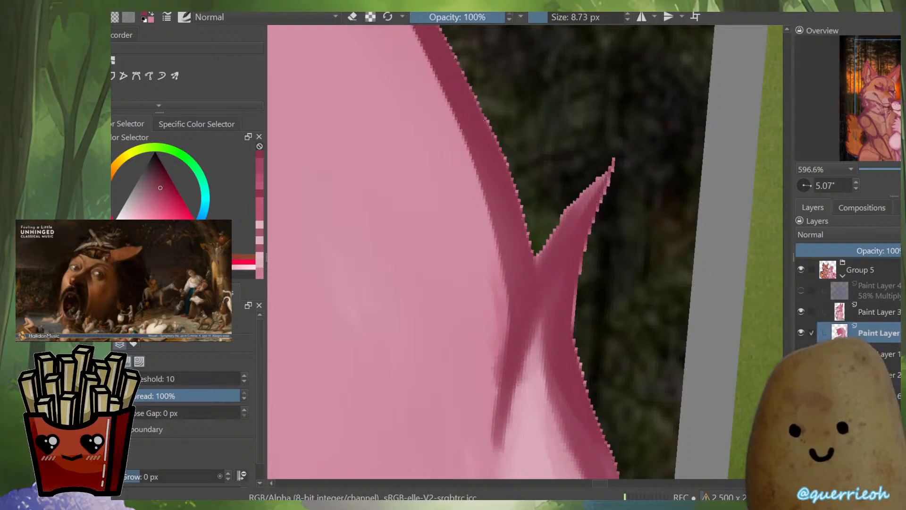
key("ctrl+shift+z")
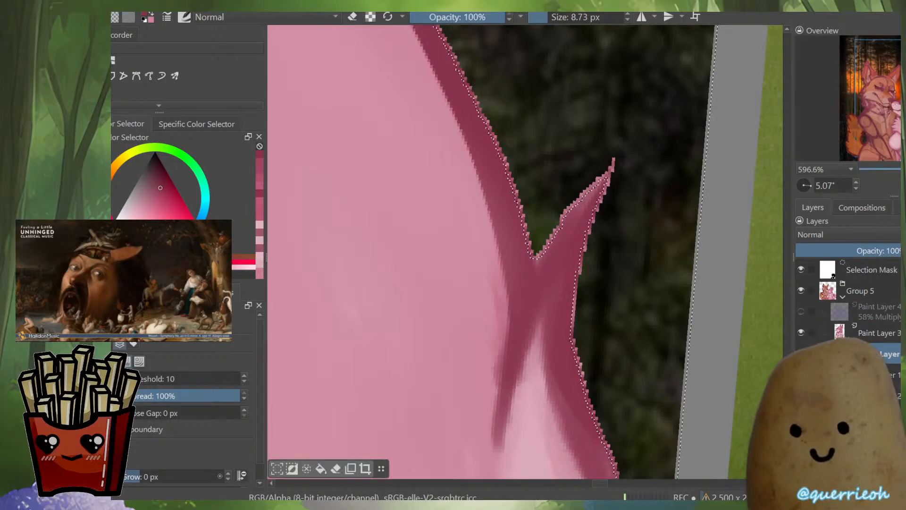
key("Delete")
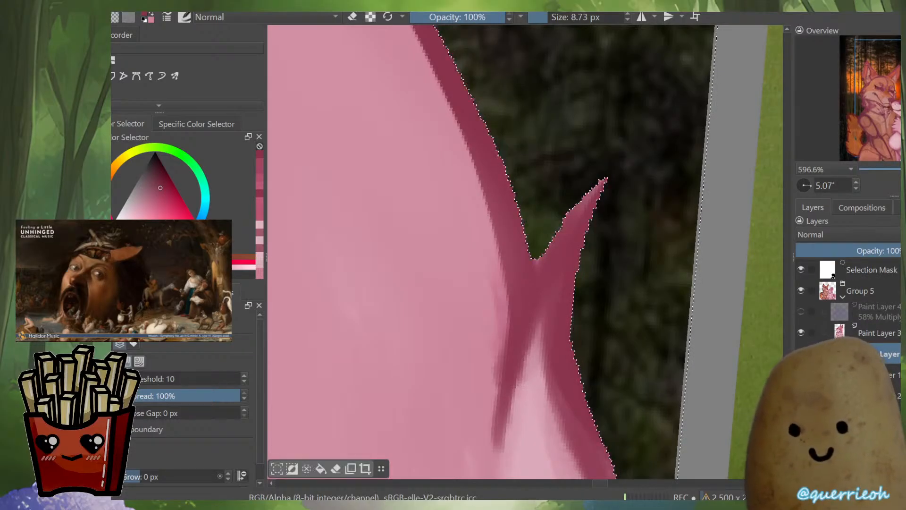
Inspect the isolated tail's trimmed outline, remove the selection and show the full painting again
scroll(590, 236, "down", 5)
scroll(613, 236, "down", 1)
key("alt+i")
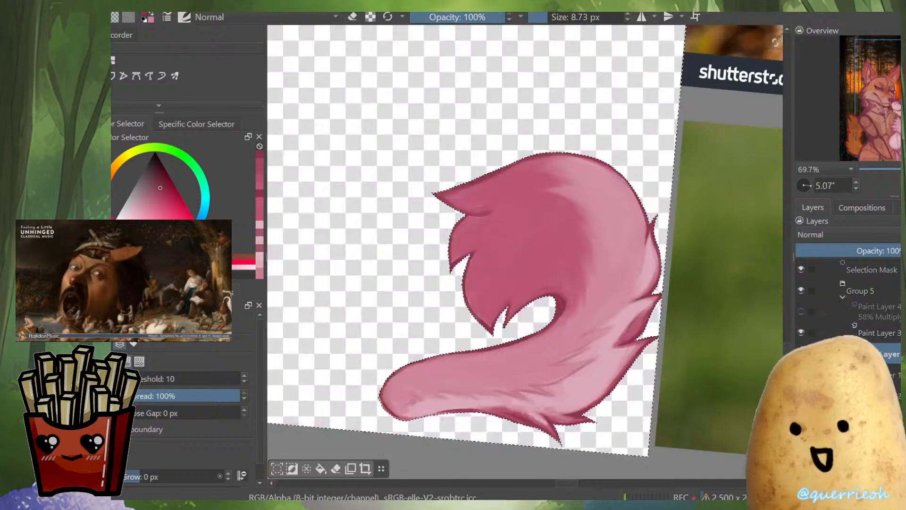
scroll(567, 302, "up", 4)
scroll(524, 250, "down", 4)
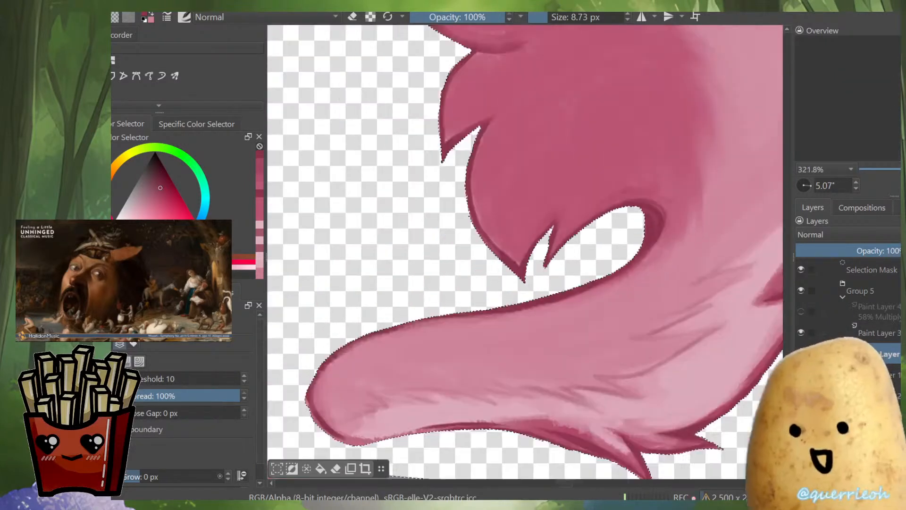
scroll(602, 304, "up", 3)
key("ctrl+shift+a")
key("alt+i")
left_click_drag(602, 303, 459, 403)
scroll(585, 260, "down", 4)
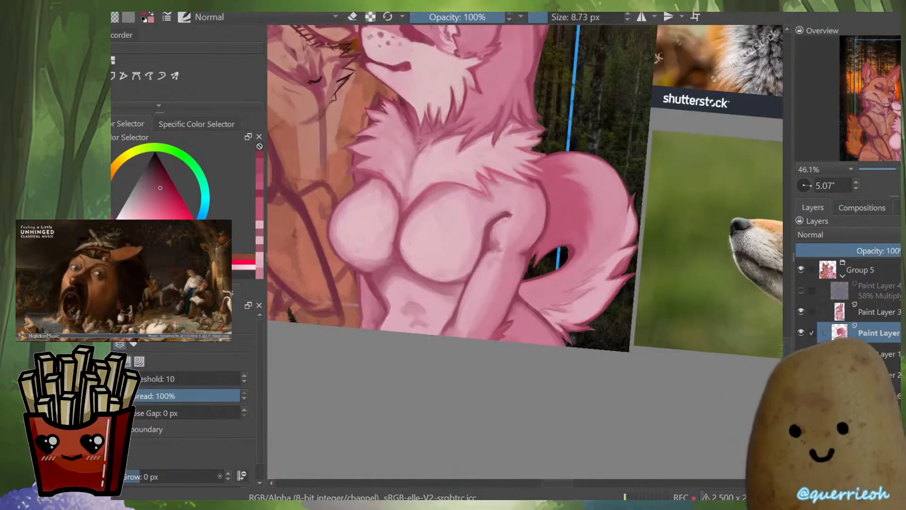
Activate the paint layer holding the fox's body and soften the pale patch at the neck's lower fur with mid pink
left_click_drag(585, 260, 759, 403)
scroll(593, 340, "up", 5)
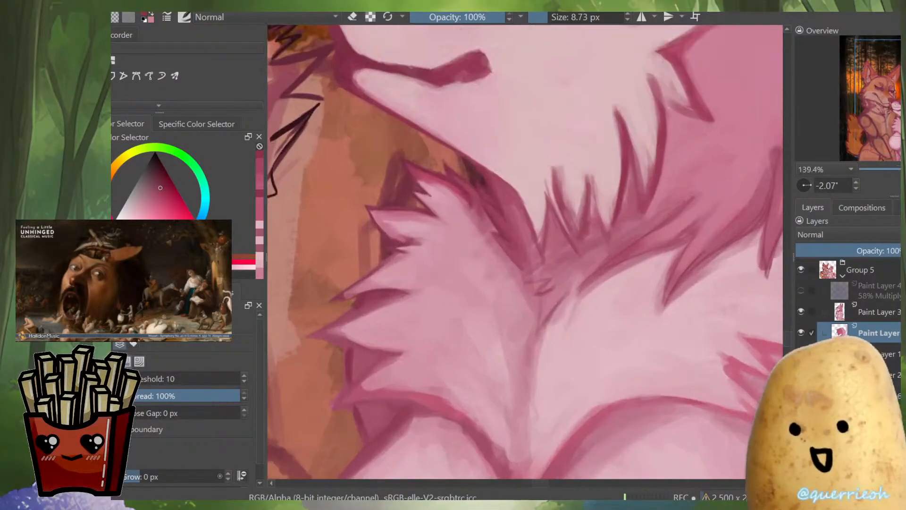
scroll(638, 283, "up", 2)
scroll(600, 288, "up", 3)
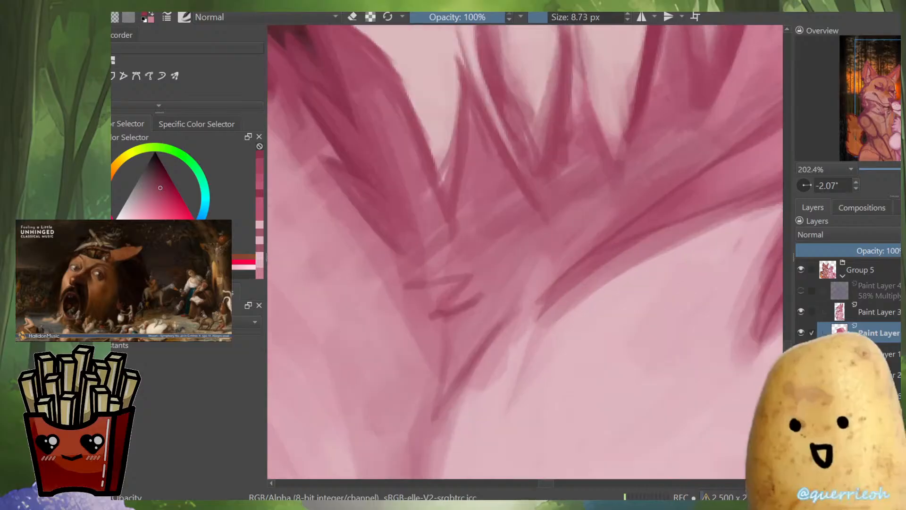
left_click(554, 245, "ctrl")
left_click_drag(553, 248, 520, 291)
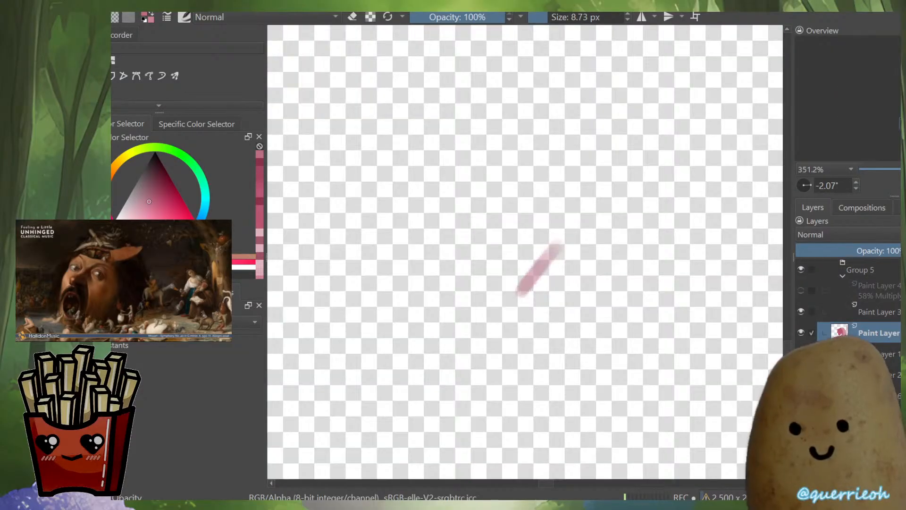
key("Page_Up")
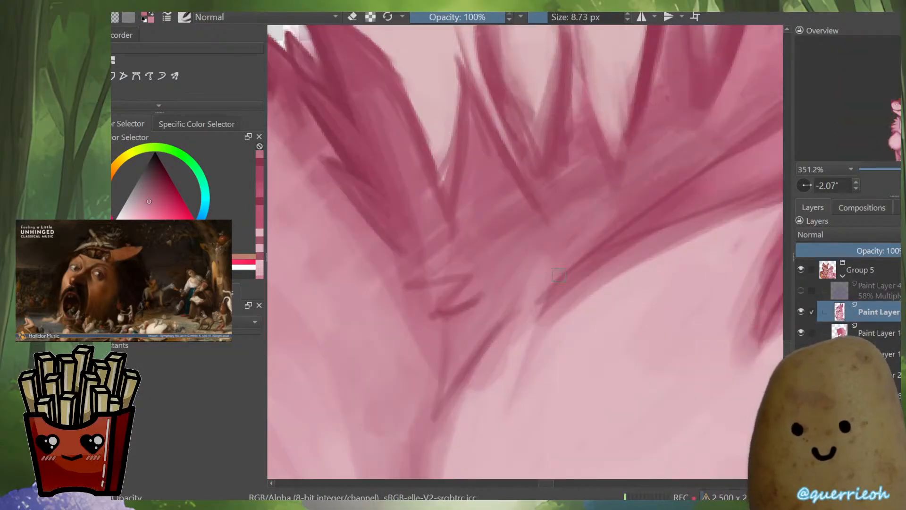
left_click(566, 243, "ctrl")
left_click_drag(553, 238, 519, 295)
left_click_drag(545, 260, 509, 309)
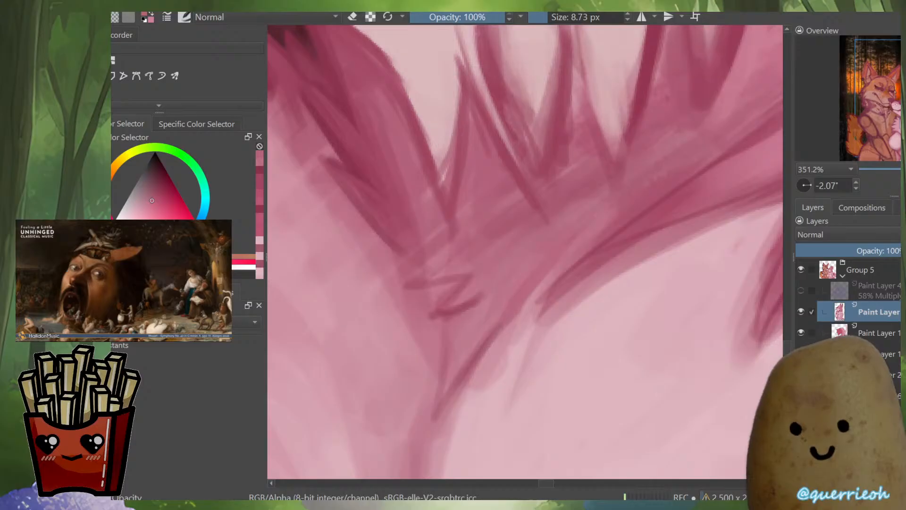
left_click(420, 411, "ctrl")
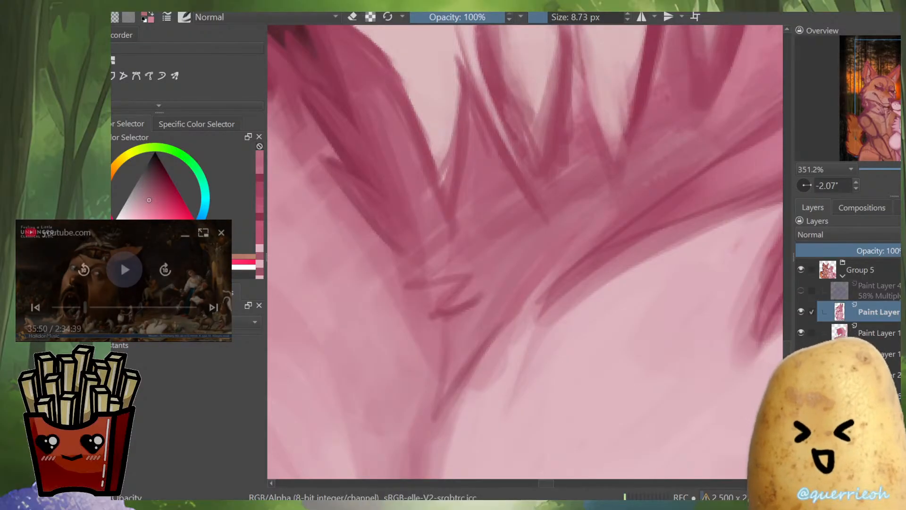
Close the floating music video and switch to the browser to bring up a different video in the floating player
left_click(221, 232)
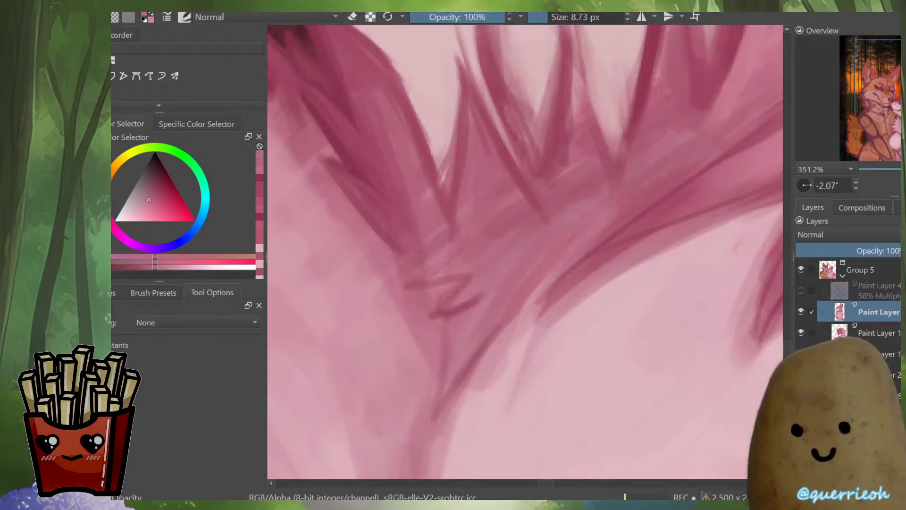
key("alt+Tab")
key("alt+Tab")
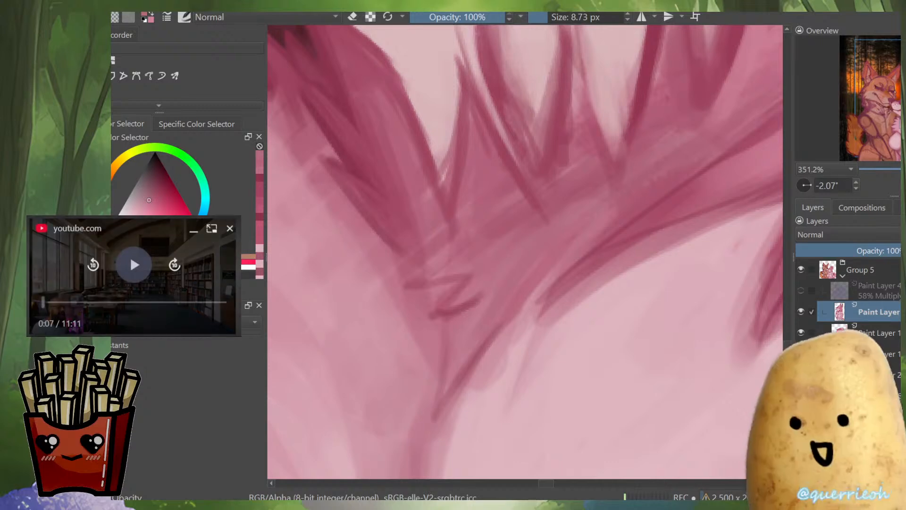
mouse_move(130, 255)
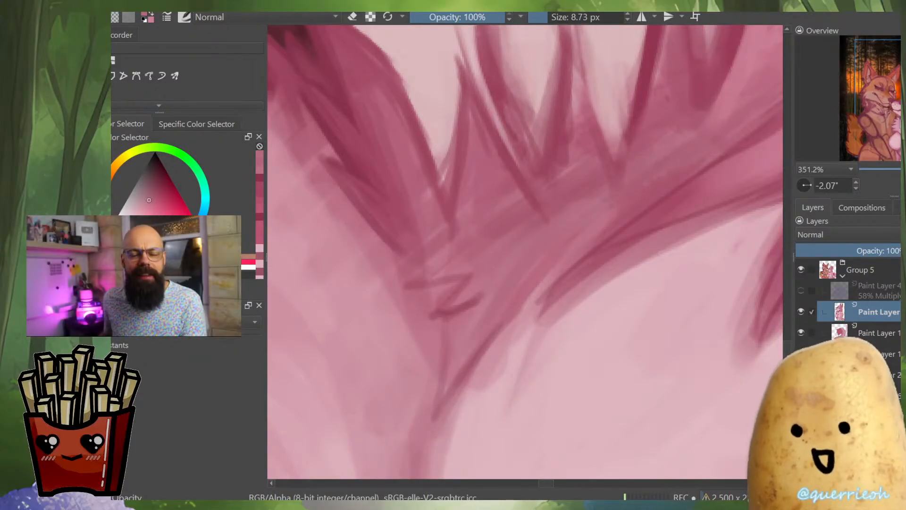
Thicken and deepen the sweeping dark shadow beneath the neck fur with sampled reddish pinks
scroll(566, 321, "down", 3)
mouse_move(576, 292)
left_mouse_down()
mouse_move(565, 303)
mouse_move(644, 254)
left_mouse_up()
scroll(557, 330, "up", 3)
left_click(576, 292, "ctrl")
left_click(701, 234, "ctrl")
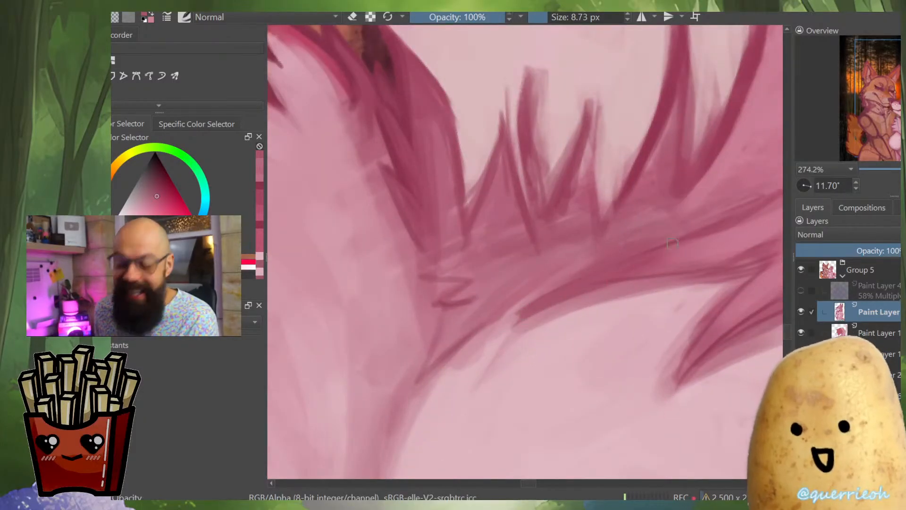
left_click_drag(561, 301, 635, 283)
mouse_move(619, 79)
left_mouse_down()
mouse_move(510, 242)
mouse_move(588, 115)
left_mouse_up()
left_click(548, 272, "ctrl")
left_click_drag(568, 333, 592, 316)
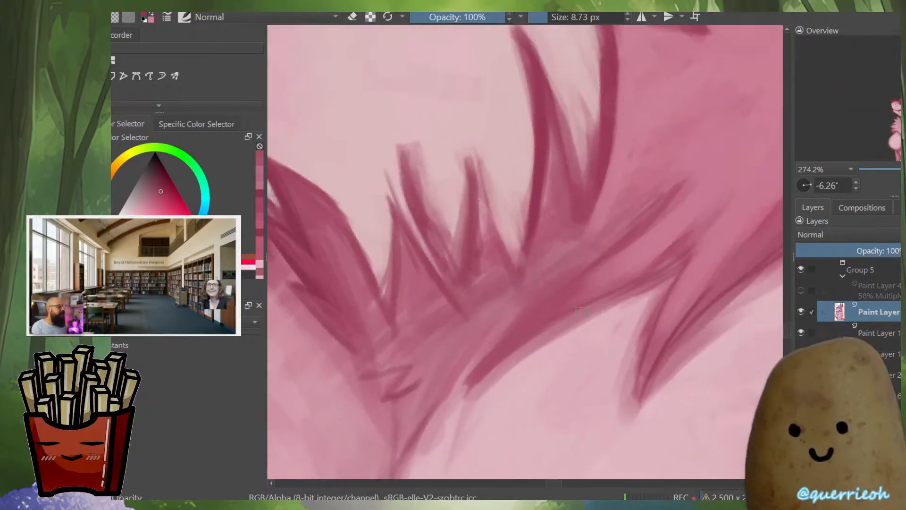
Trim the neck shadow's lower tip with pale pink and darken the crease where the neck fur meets the chest
left_click(496, 336, "ctrl")
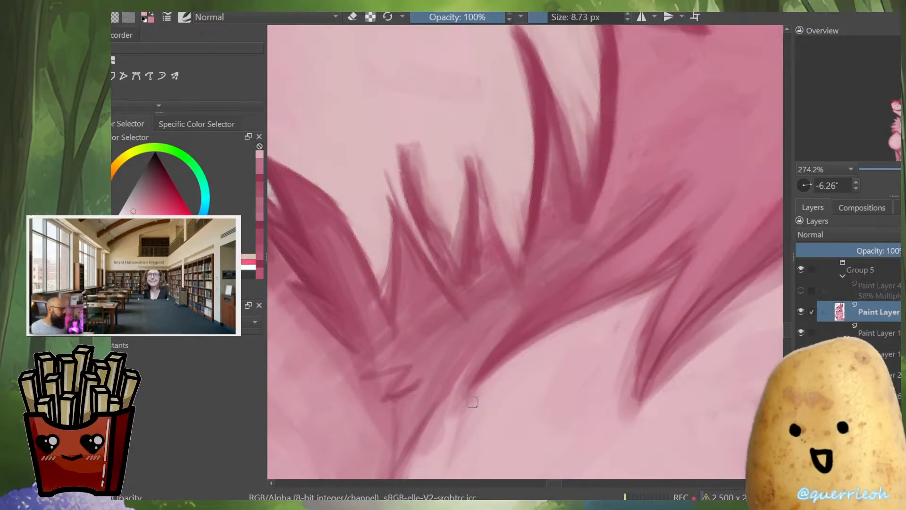
scroll(465, 410, "down", 5)
scroll(465, 411, "up", 4)
mouse_move(490, 357)
left_mouse_down()
mouse_move(445, 424)
mouse_move(519, 369)
left_mouse_up()
mouse_move(537, 339)
left_mouse_down()
mouse_move(491, 423)
mouse_move(495, 340)
left_mouse_up()
scroll(491, 378, "up", 2)
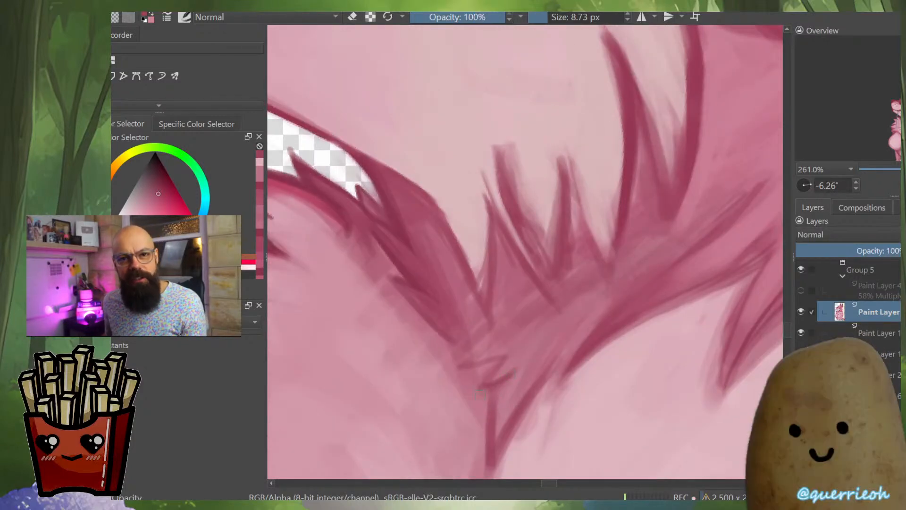
Soften the reddish shading inside the uppermost tuft of the fox's chest fur with sampled light pink
scroll(488, 391, "down", 6)
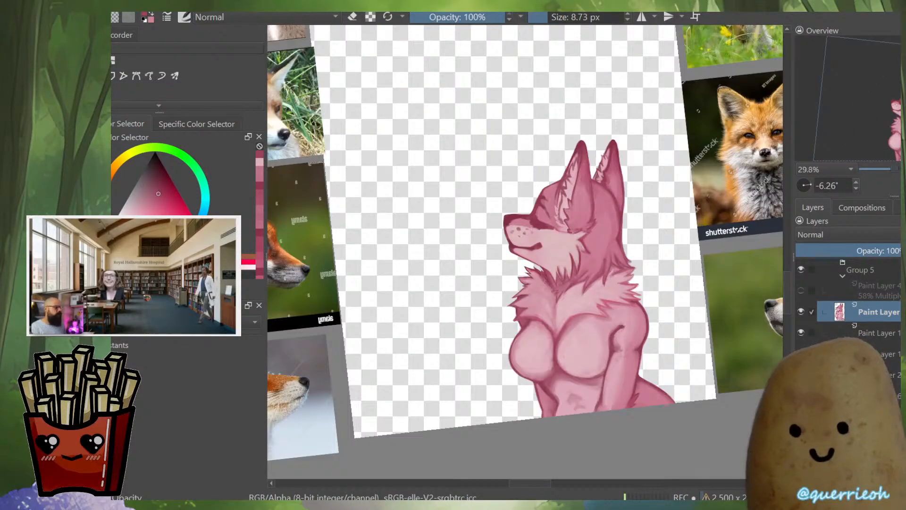
scroll(599, 317, "up", 6)
scroll(632, 254, "down", 5)
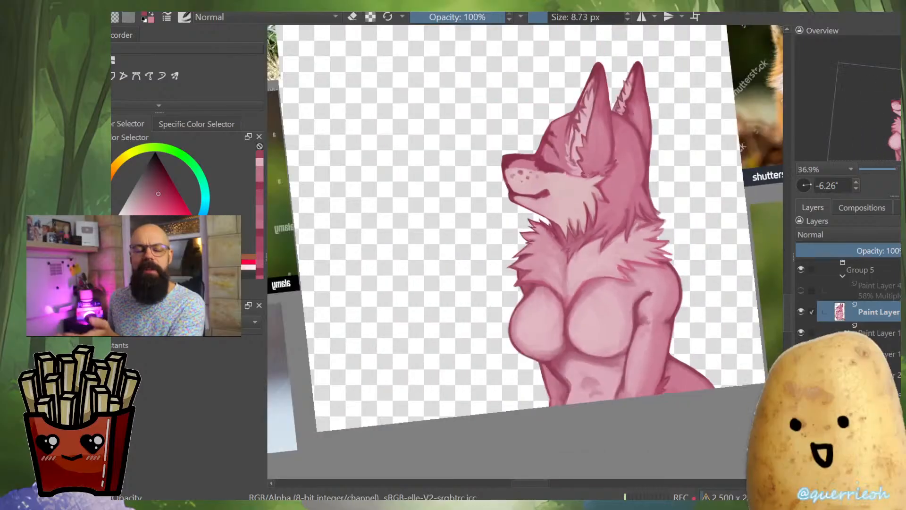
scroll(538, 248, "up", 4)
key("m")
scroll(525, 252, "up", 1)
left_click(496, 242, "ctrl")
mouse_move(470, 245)
left_mouse_down()
mouse_move(520, 203)
mouse_move(497, 231)
mouse_move(566, 197)
left_mouse_up()
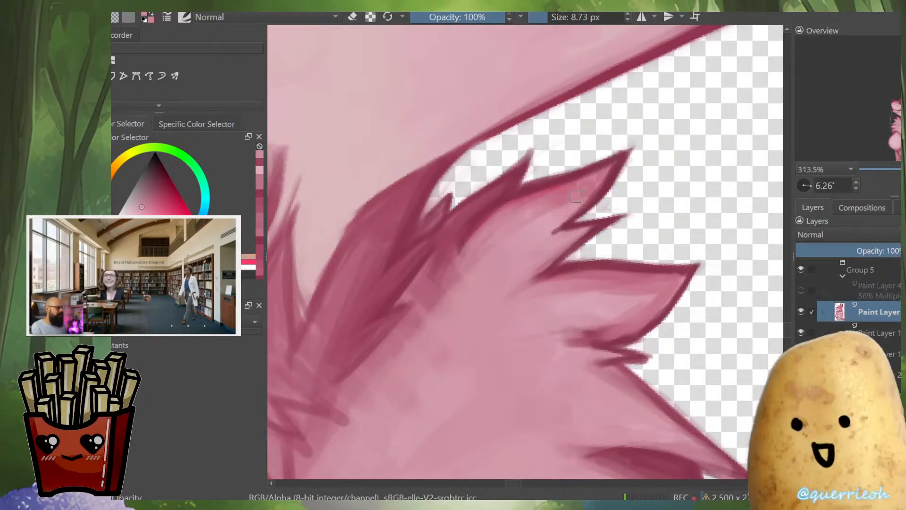
left_click_drag(514, 208, 569, 190)
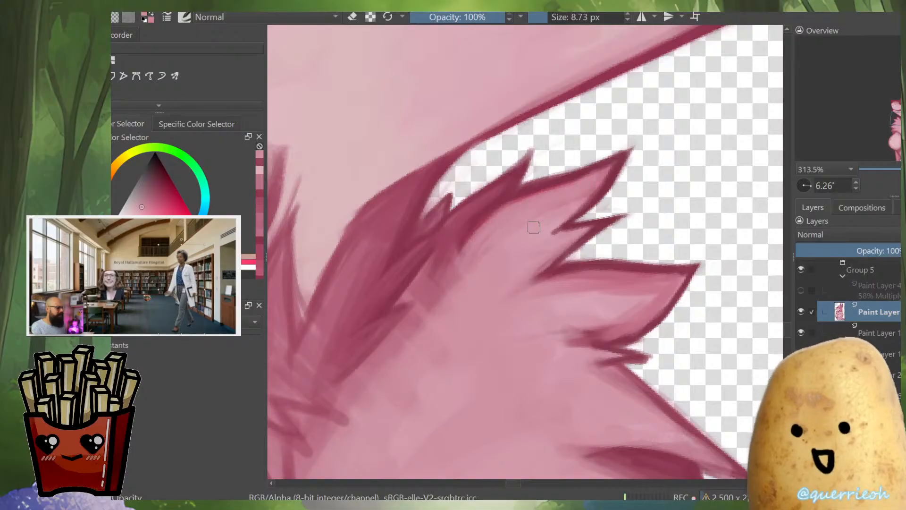
Refine the edge of the dark shadow beneath the jaw where it meets the chest fur, using sampled pinks
scroll(605, 172, "down", 6)
scroll(606, 172, "up", 5)
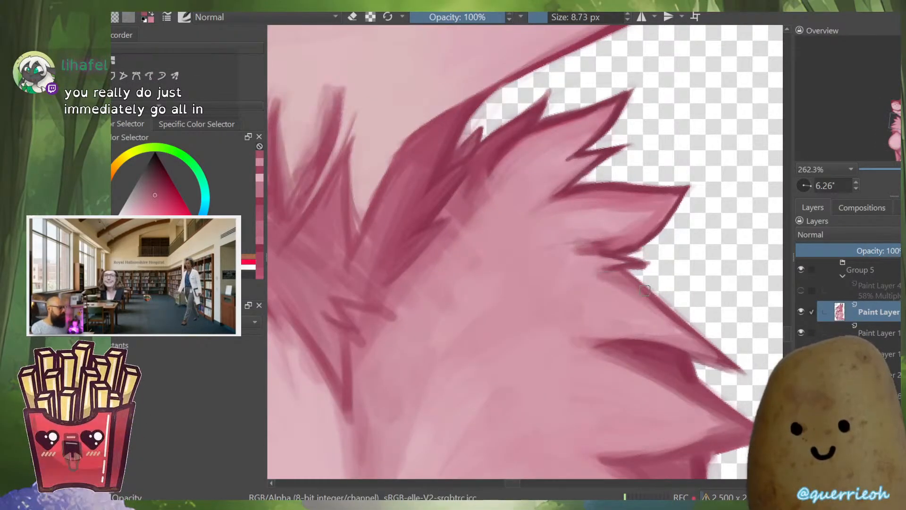
scroll(651, 268, "down", 7)
key("m")
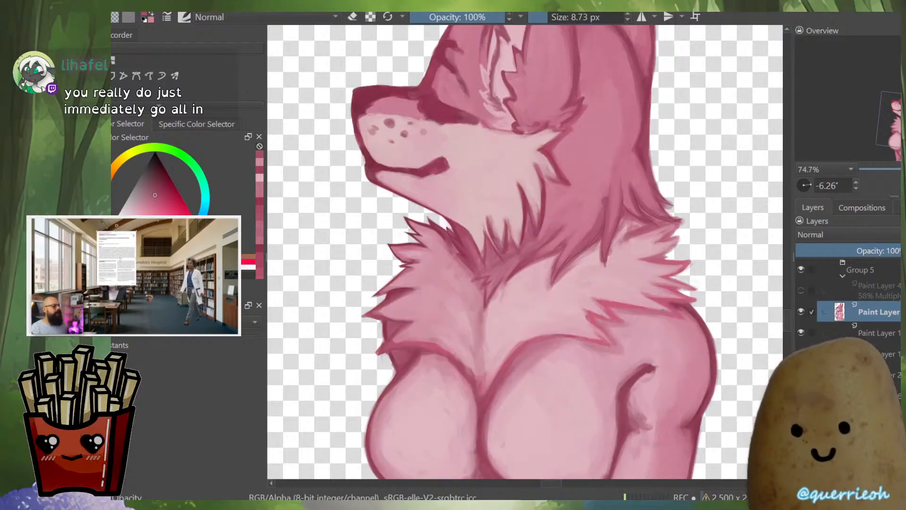
scroll(661, 269, "down", 4)
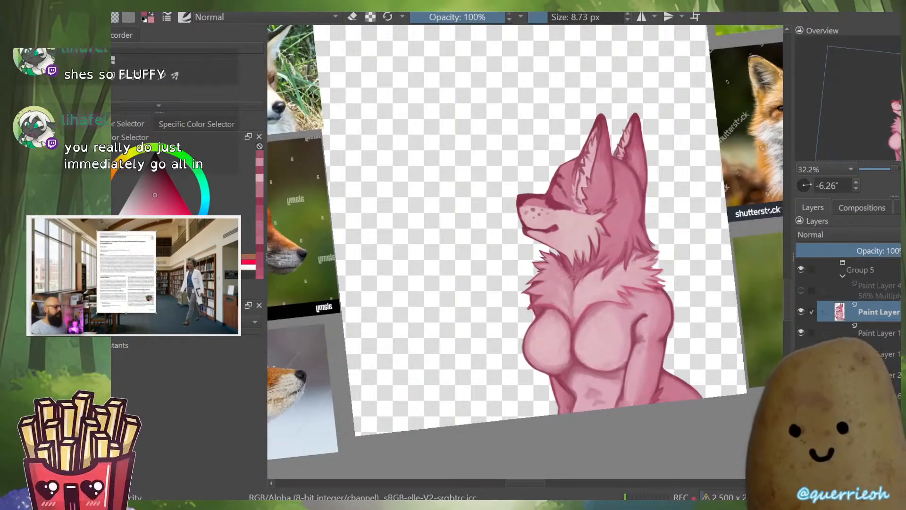
key("m")
scroll(561, 242, "up", 7)
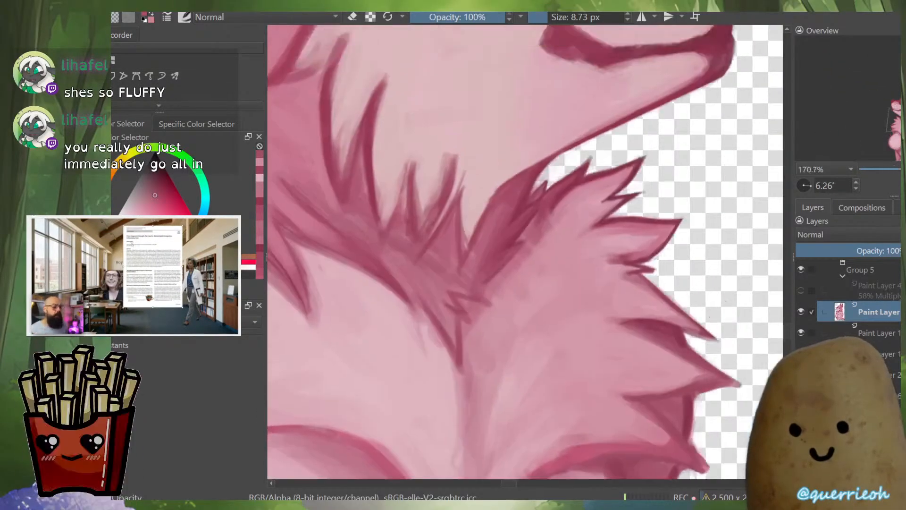
left_click(574, 215, "ctrl")
left_click_drag(558, 192, 532, 258)
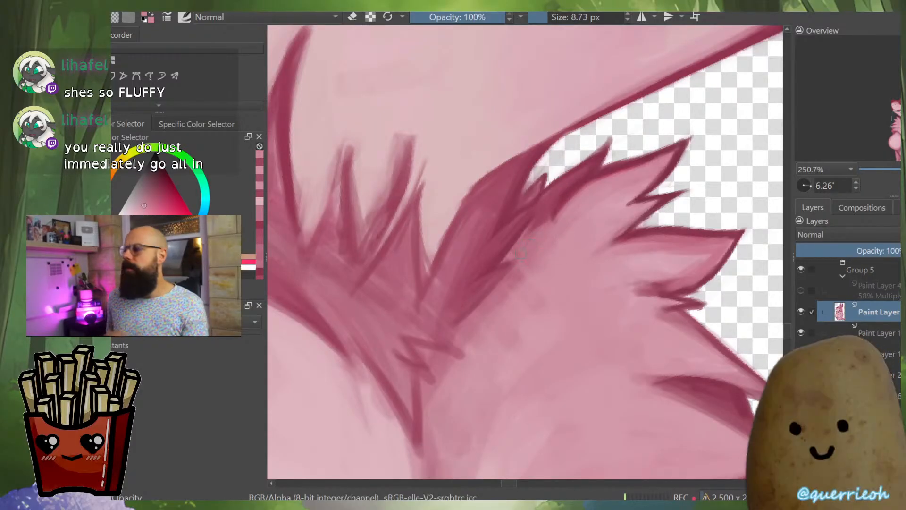
left_click(540, 212, "ctrl")
left_click(494, 233, "ctrl")
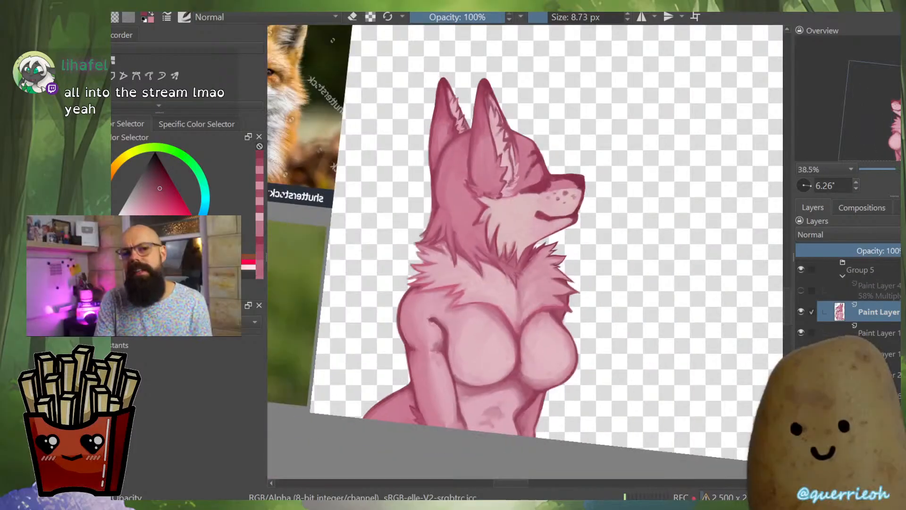
Review the full composition with both foxes and the forest background in mirrored and normal views
scroll(524, 264, "up", 3)
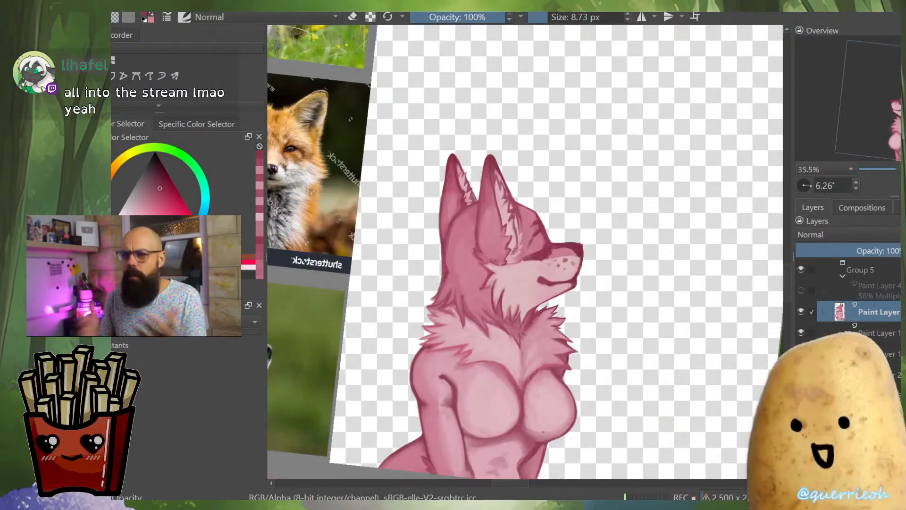
key("m")
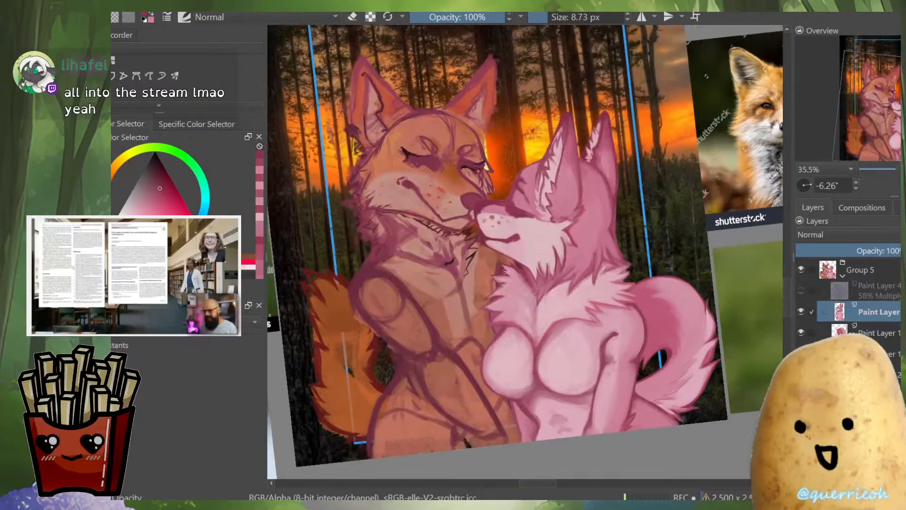
scroll(525, 255, "up", 3)
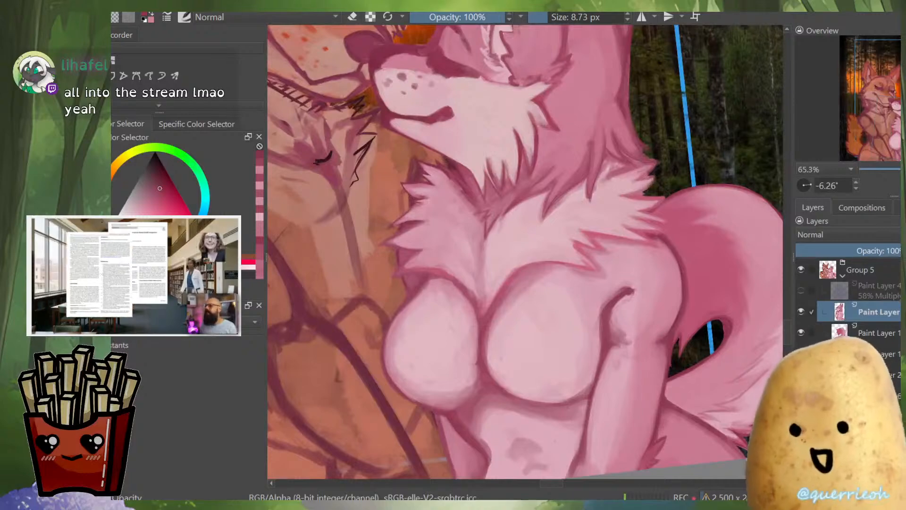
scroll(524, 252, "down", 2)
key("shift+space")
scroll(524, 252, "up", 4)
left_click(521, 269, "ctrl")
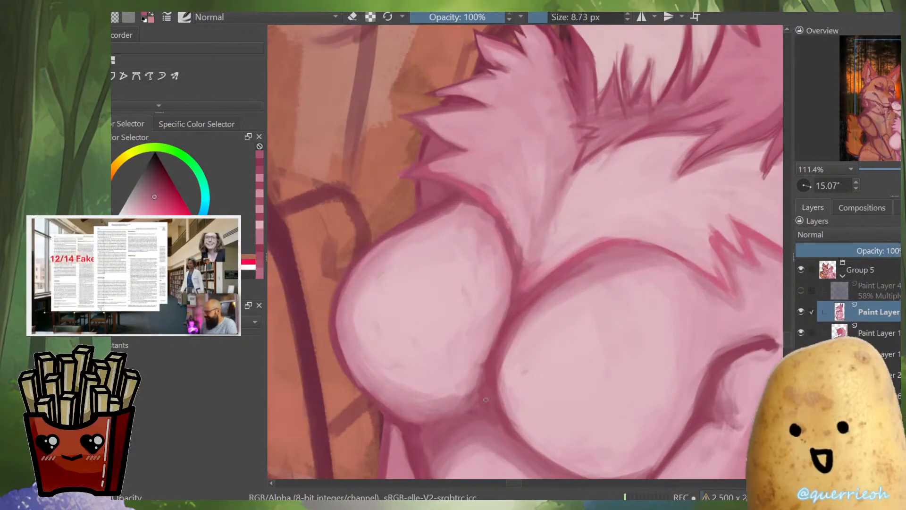
scroll(524, 252, "down", 4)
key("shift+space")
left_click_drag(590, 363, 590, 419)
key("shift+space")
scroll(641, 387, "down", 1)
left_click_drag(641, 387, 709, 355)
key("m")
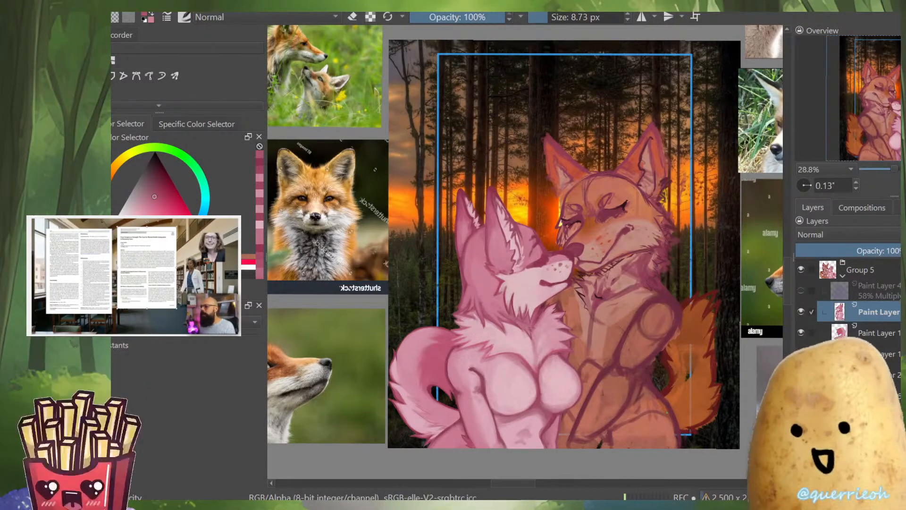
left_click_drag(564, 244, 622, 265)
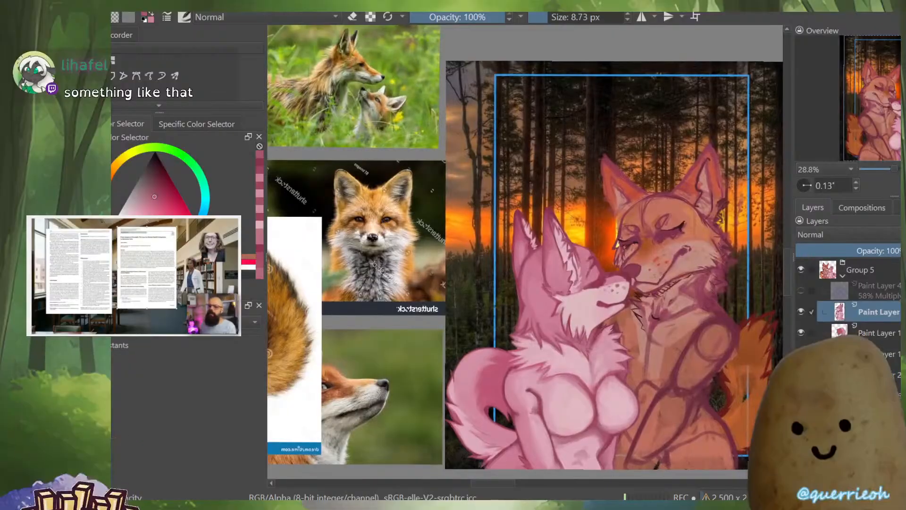
left_click_drag(745, 282, 744, 228)
Toggle isolation of the pink fox's body layer to compare it with the full picture
left_click(839, 312, "alt")
left_click(839, 311, "alt")
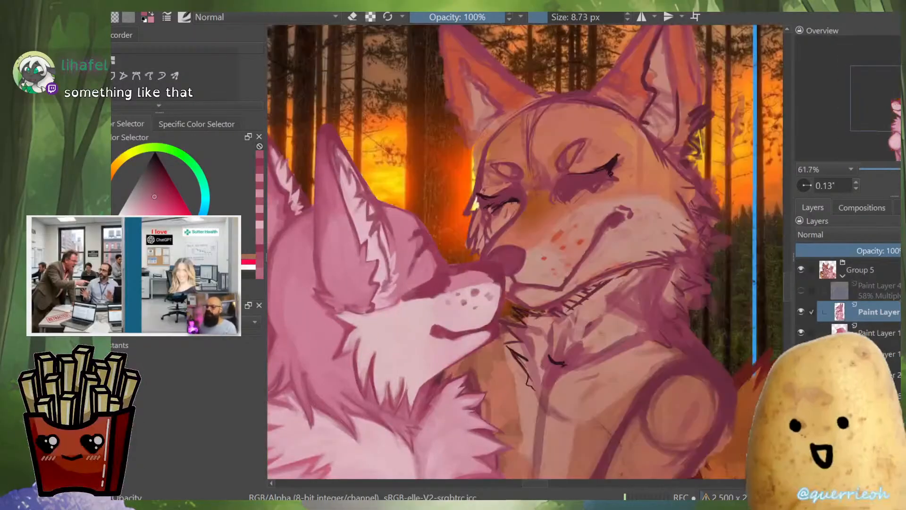
left_click(843, 275)
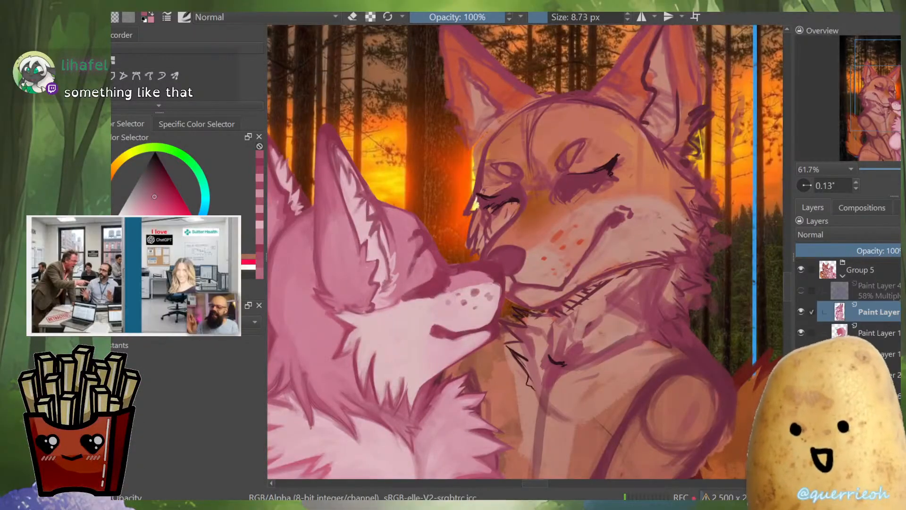
left_click(838, 290, "alt")
left_click(839, 311, "alt")
left_click(839, 311, "alt")
left_click(839, 311, "alt")
left_click(839, 311, "alt")
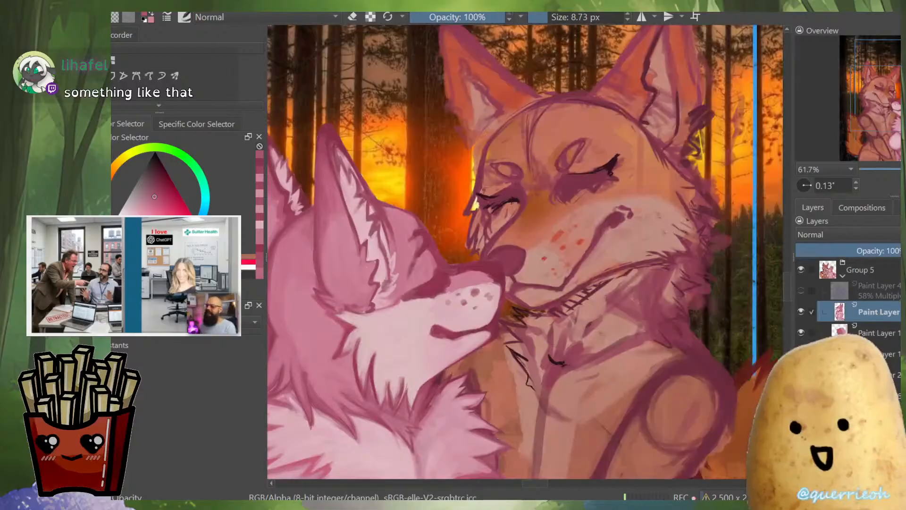
Hide the pink fox's paint layers and activate the orange fox's layer below them
left_click(801, 312)
scroll(628, 175, "down", 2)
scroll(634, 331, "up", 1)
left_click(868, 333)
left_click(882, 354)
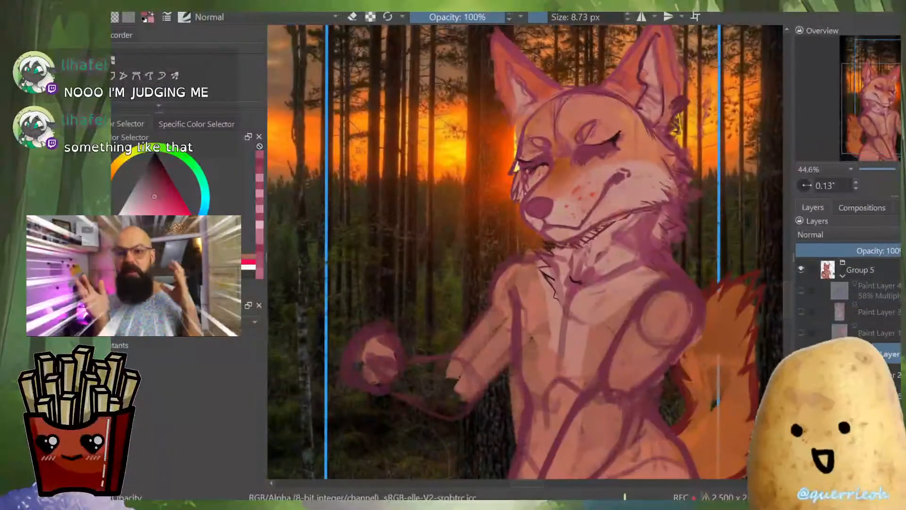
Examine the orange fox's layers by toggling and isolating them in turn to identify what each contains
left_click(801, 354)
left_click(801, 353)
scroll(382, 266, "down", 2)
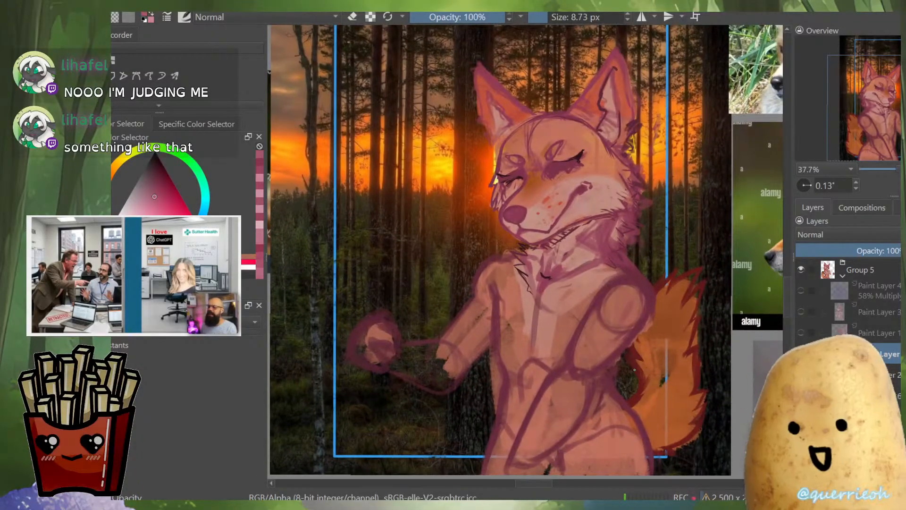
left_click(839, 353, "alt")
left_click(839, 374, "alt")
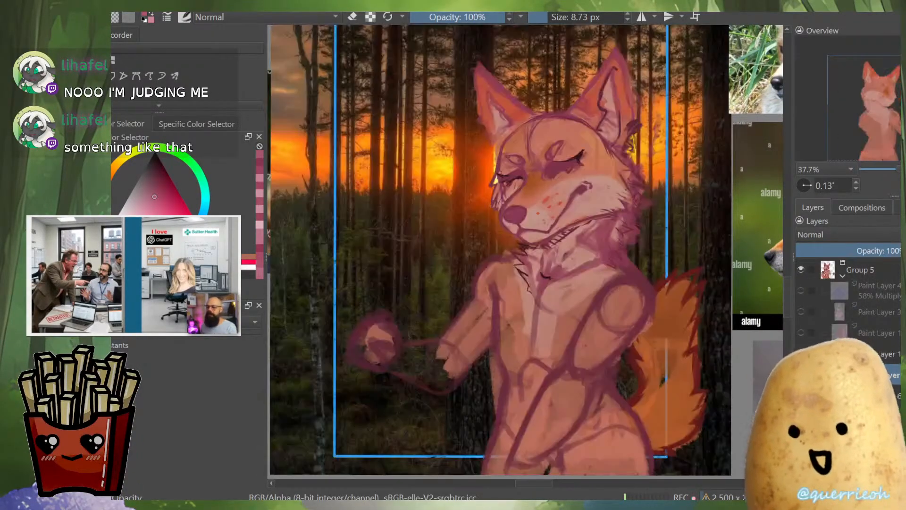
key("m")
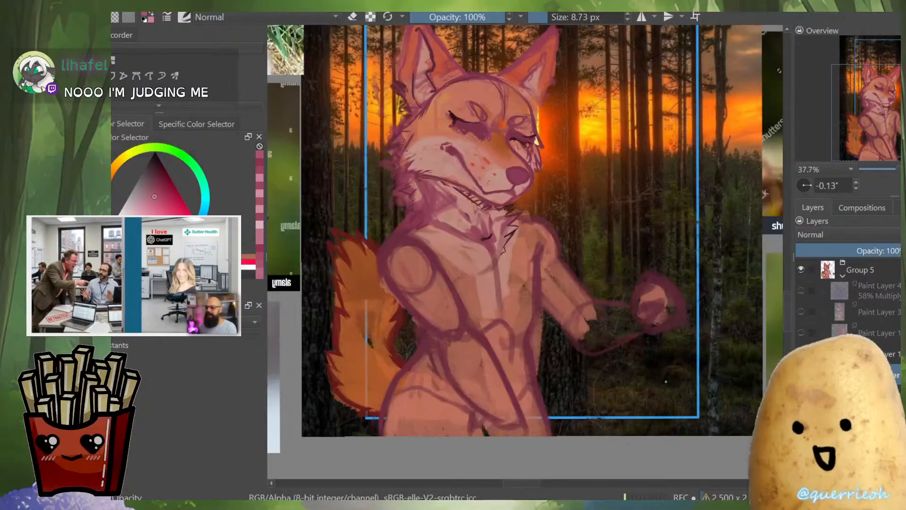
key("m")
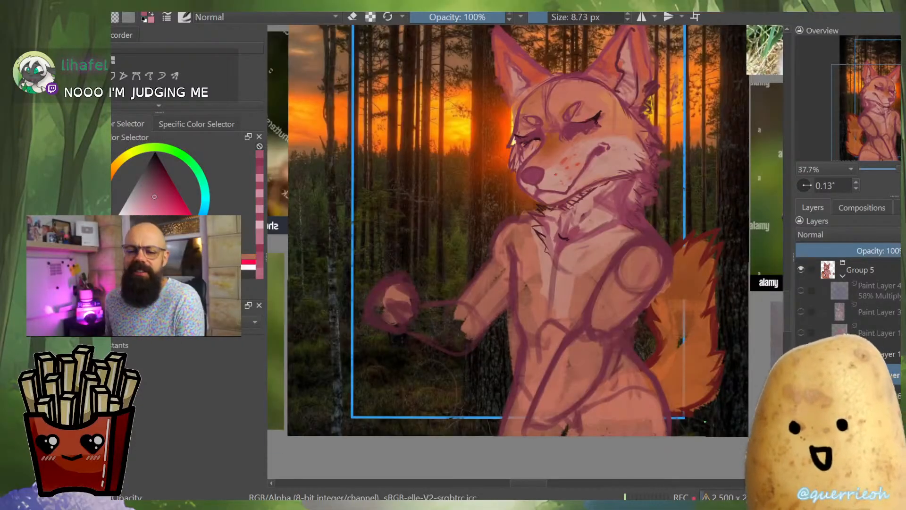
left_click(839, 395, "alt")
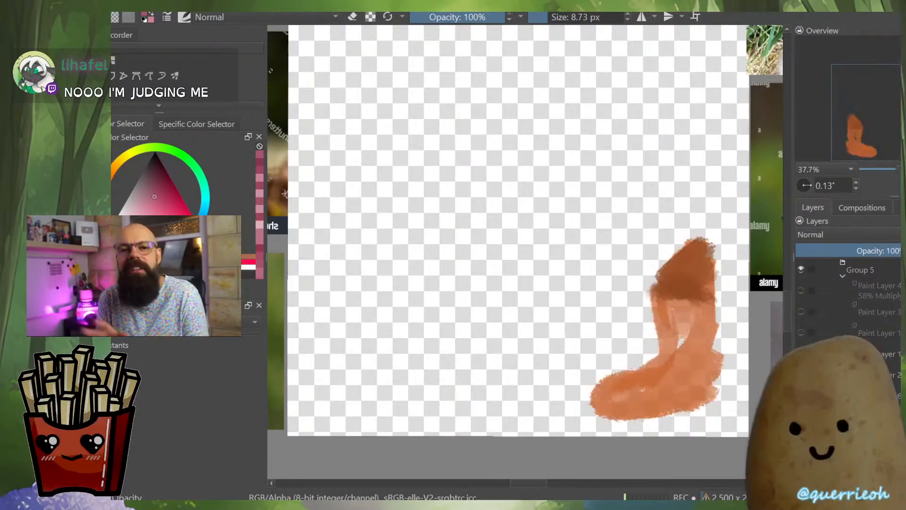
left_click(839, 396, "alt")
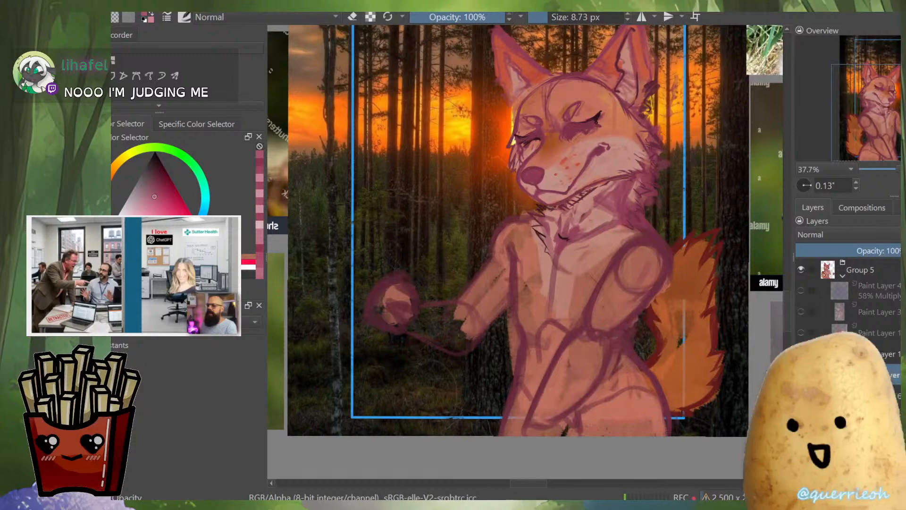
Isolate the orange fox's line sketch layer around the head
left_click(838, 354, "alt")
left_click_drag(666, 100, 644, 227)
scroll(644, 226, "up", 3)
key("f")
key("ctrl+r")
left_click_drag(644, 151, 602, 262)
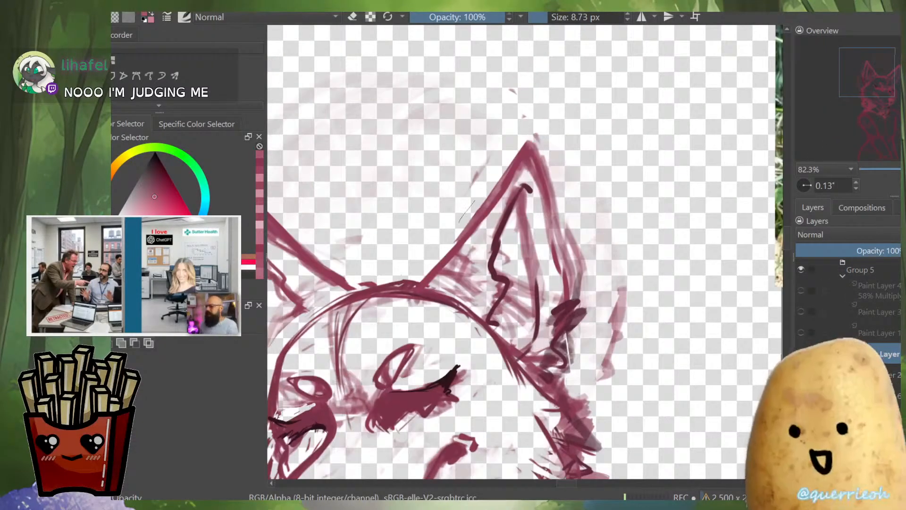
left_click_drag(442, 183, 433, 216)
left_click_drag(499, 155, 549, 120)
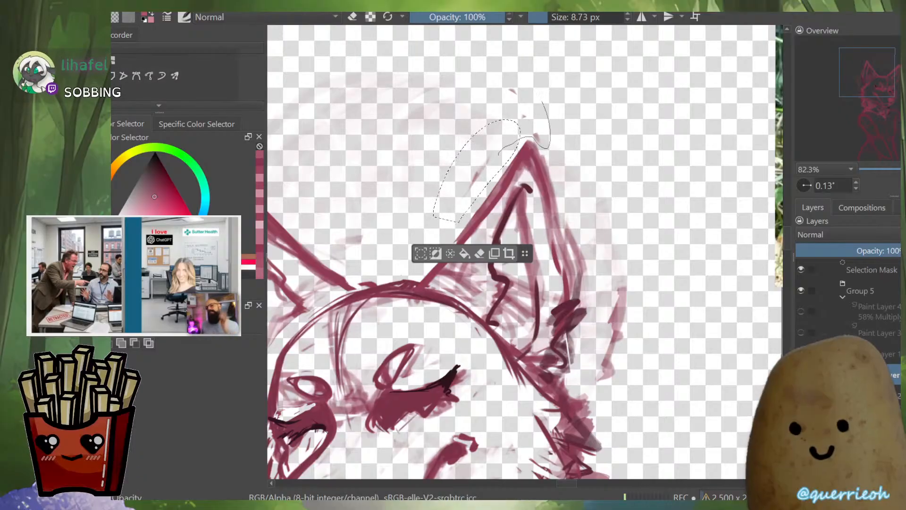
left_click_drag(519, 156, 670, 158)
mouse_move(601, 151)
left_mouse_down()
mouse_move(550, 184)
mouse_move(535, 282)
mouse_move(581, 236)
mouse_move(594, 182)
left_mouse_up()
mouse_move(463, 200)
left_mouse_down()
mouse_move(546, 160)
mouse_move(325, 132)
left_mouse_up()
mouse_move(524, 199)
left_mouse_down()
mouse_move(512, 294)
mouse_move(526, 348)
mouse_move(530, 262)
mouse_move(565, 193)
left_mouse_up()
mouse_move(530, 263)
left_mouse_down()
mouse_move(593, 260)
mouse_move(568, 193)
left_mouse_up()
scroll(568, 196, "down", 3)
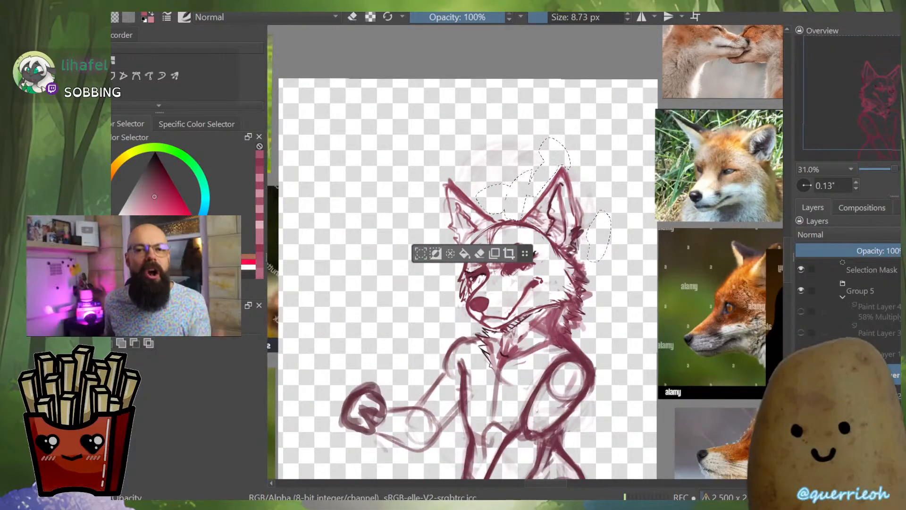
key("ctrl+shift+a")
Select the empty area outside the fox sketch with a contiguous selection at threshold 10, including the stray marks above the head
scroll(525, 144, "up", 3)
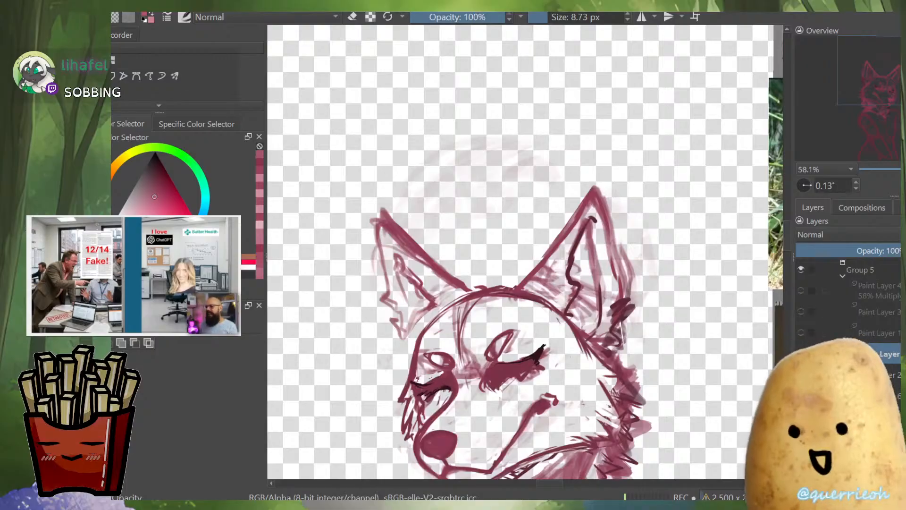
key("f")
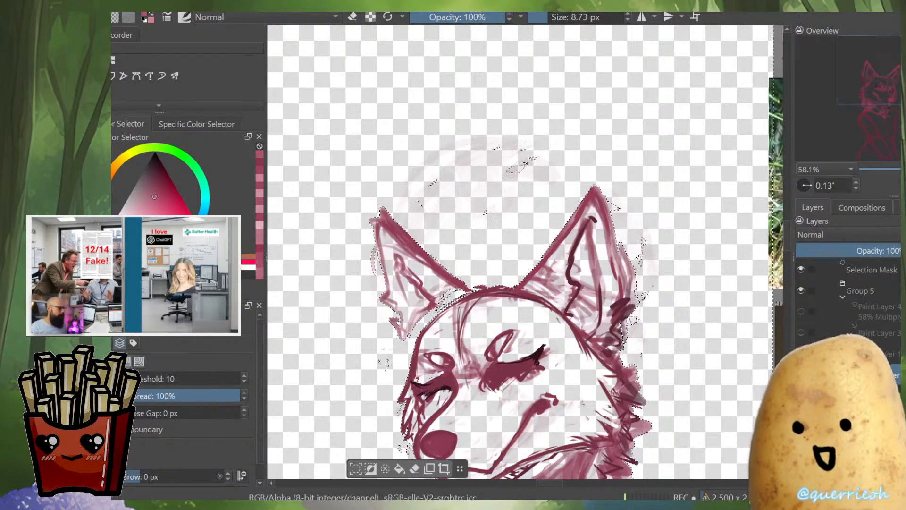
key("l")
left_click_drag(435, 227, 517, 106)
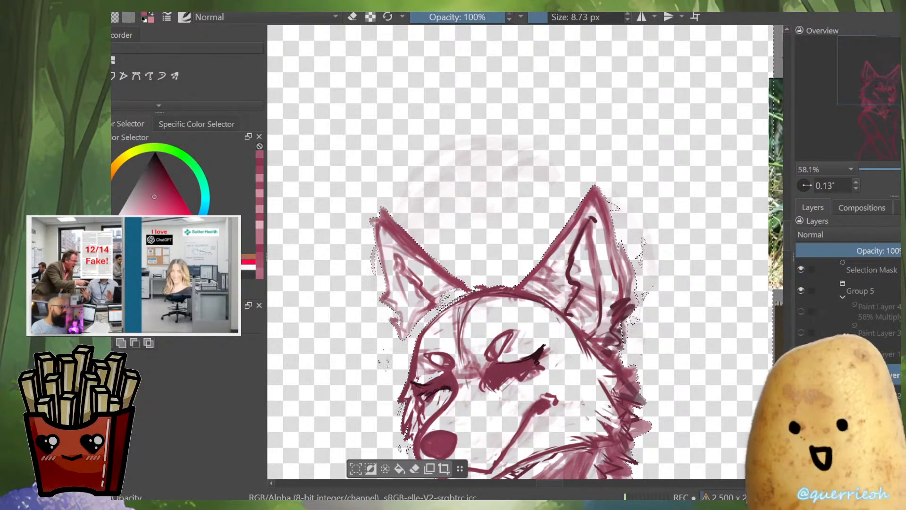
Extend the selection freehand along the ear's outer edge, taking in the stray sketch marks beside it
mouse_move(608, 251)
left_mouse_down()
mouse_move(544, 332)
mouse_move(519, 237)
left_mouse_up()
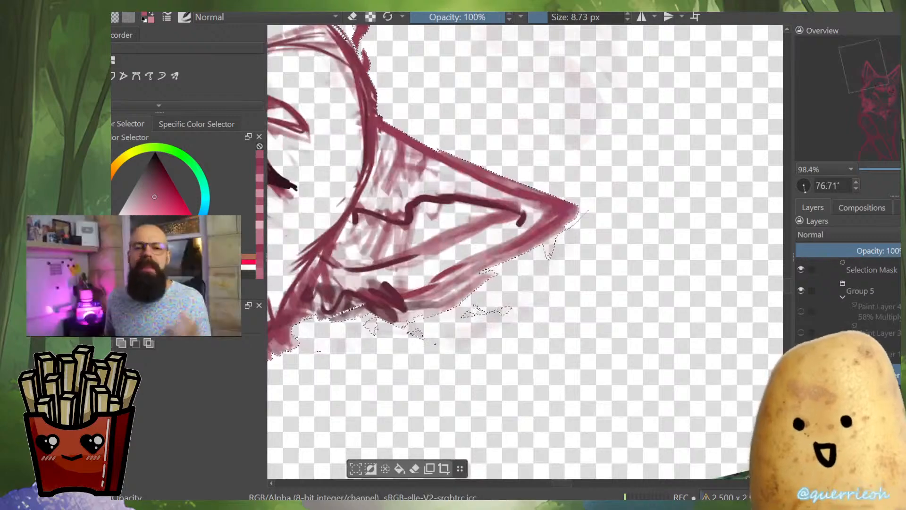
mouse_move(589, 210)
left_mouse_down()
mouse_move(474, 292)
mouse_move(514, 347)
mouse_move(566, 283)
left_mouse_up()
mouse_move(519, 292)
left_mouse_down()
mouse_move(587, 253)
mouse_move(577, 218)
mouse_move(609, 192)
mouse_move(550, 246)
mouse_move(539, 299)
mouse_move(583, 265)
mouse_move(567, 209)
left_mouse_up()
mouse_move(566, 255)
left_mouse_down()
mouse_move(594, 205)
mouse_move(592, 189)
mouse_move(609, 230)
left_mouse_up()
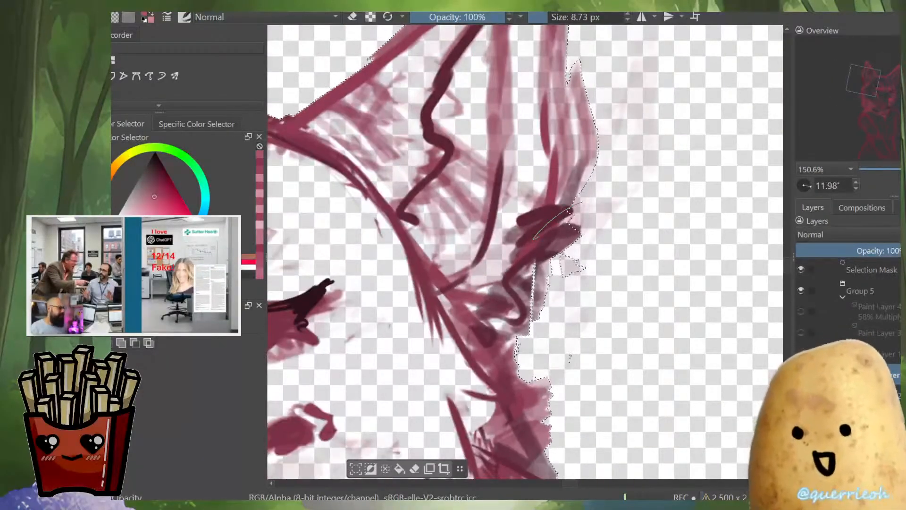
Extend the selection into the gap between the two dark fur tufts at the ear's base
mouse_move(543, 257)
left_mouse_down()
mouse_move(535, 324)
mouse_move(587, 297)
left_mouse_up()
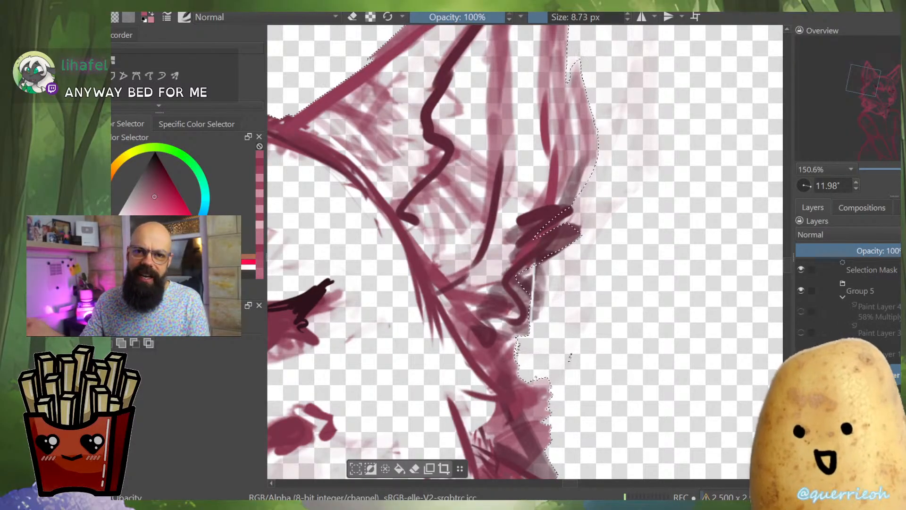
key("m")
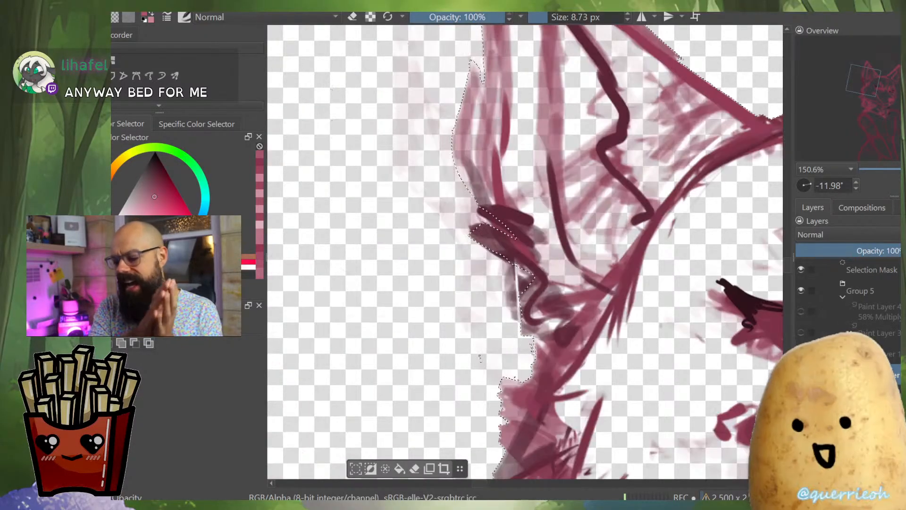
scroll(514, 283, "up", 2)
key("shift+space")
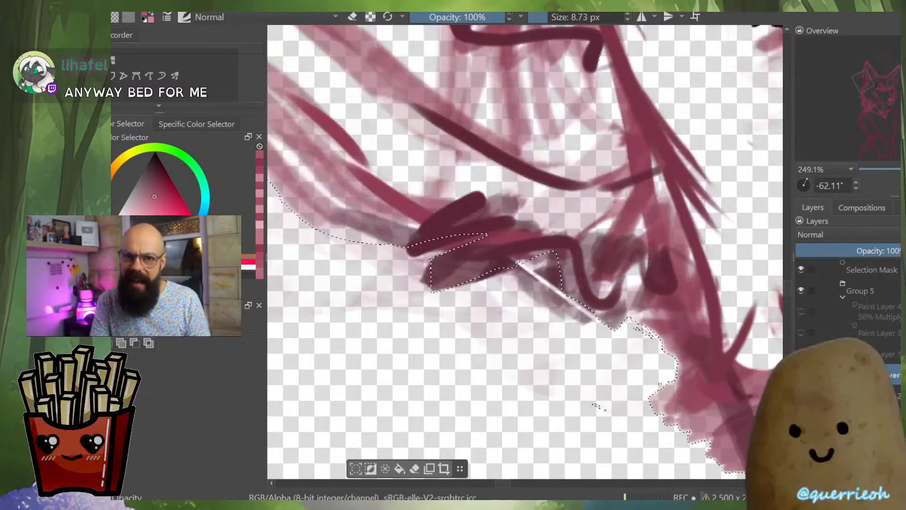
left_click_drag(595, 404, 485, 417)
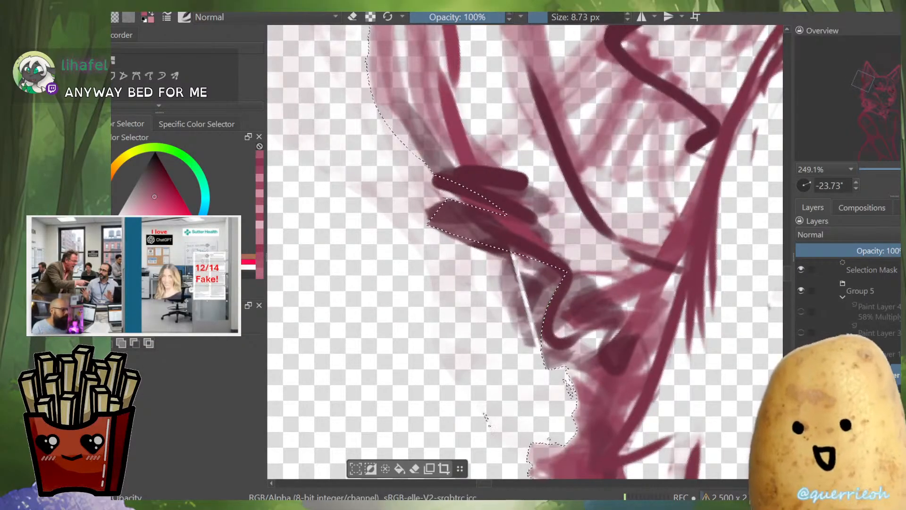
Extend the selection along the curved zigzag stroke below the ear-base tufts, taking in the shading outside it
left_click(543, 360)
left_click(608, 327)
left_click(578, 382)
double_click(531, 409)
mouse_move(531, 410)
left_mouse_down()
mouse_move(414, 375)
mouse_move(428, 336)
left_mouse_up()
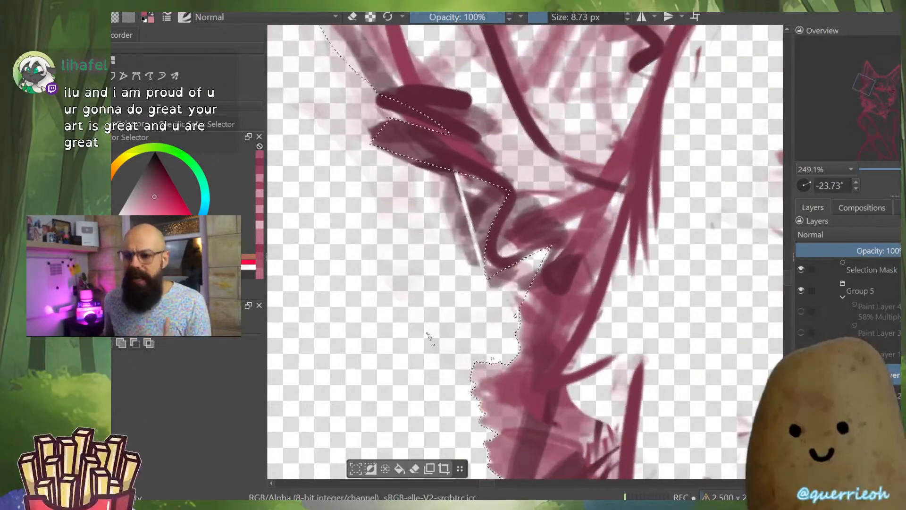
Carve the selection inward around the dark blob below the ear, shaping a deep notch above the cheek fur
mouse_move(548, 250)
left_mouse_down()
mouse_move(536, 328)
mouse_move(497, 336)
left_mouse_up()
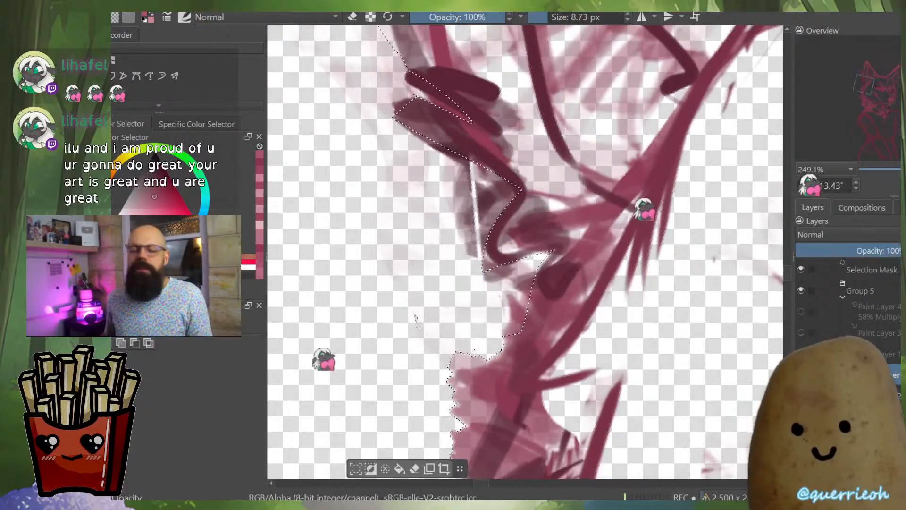
mouse_move(535, 268)
left_mouse_down()
mouse_move(549, 309)
mouse_move(514, 345)
mouse_move(467, 355)
mouse_move(397, 321)
mouse_move(424, 298)
left_mouse_up()
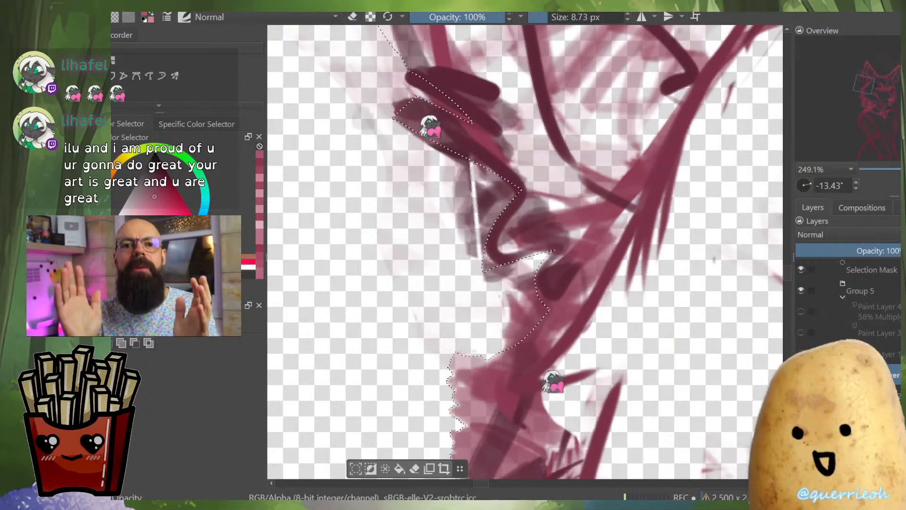
mouse_move(542, 300)
left_mouse_down()
mouse_move(533, 347)
mouse_move(491, 358)
left_mouse_up()
left_click_drag(575, 270, 575, 333)
left_click_drag(512, 241, 533, 202)
key("m")
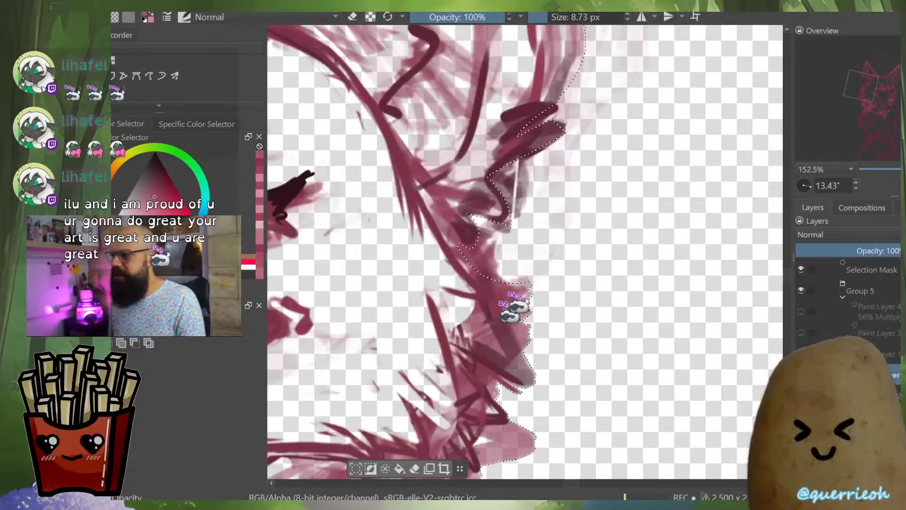
Carve a pointed notch into the upper cheek fur by adding a freehand area to the selection
left_click_drag(449, 245, 589, 252)
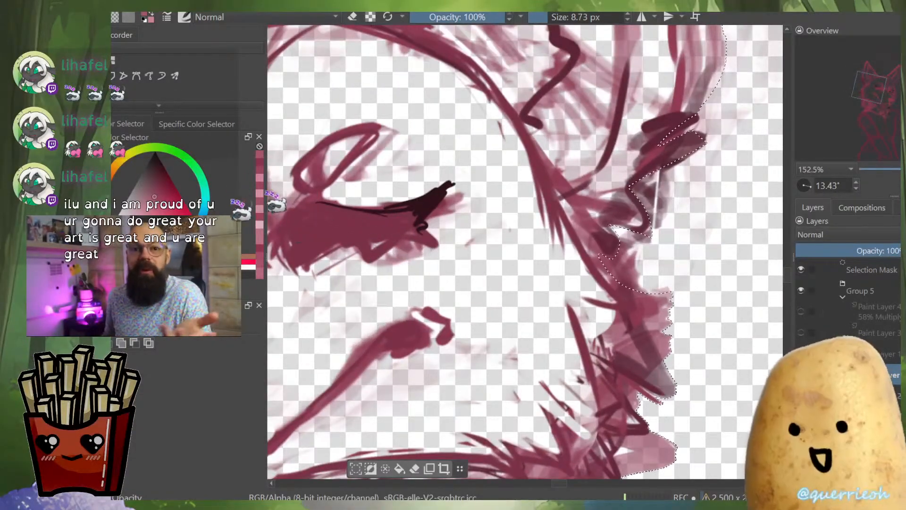
left_click_drag(653, 261, 620, 396)
left_click_drag(621, 283, 620, 146)
key("m")
left_click_drag(446, 202, 472, 178)
mouse_move(538, 251)
left_mouse_down()
mouse_move(486, 305)
mouse_move(579, 248)
mouse_move(570, 299)
mouse_move(564, 230)
left_mouse_up()
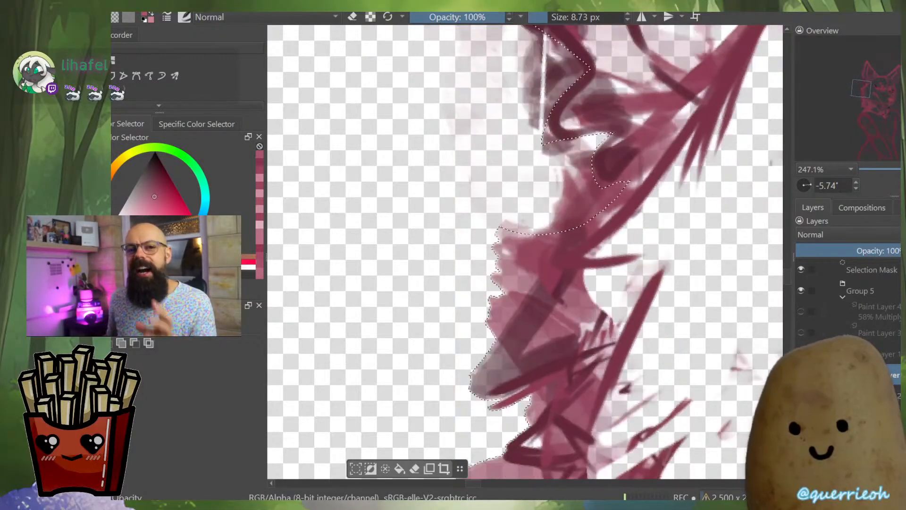
key("m")
left_click_drag(649, 317, 648, 346)
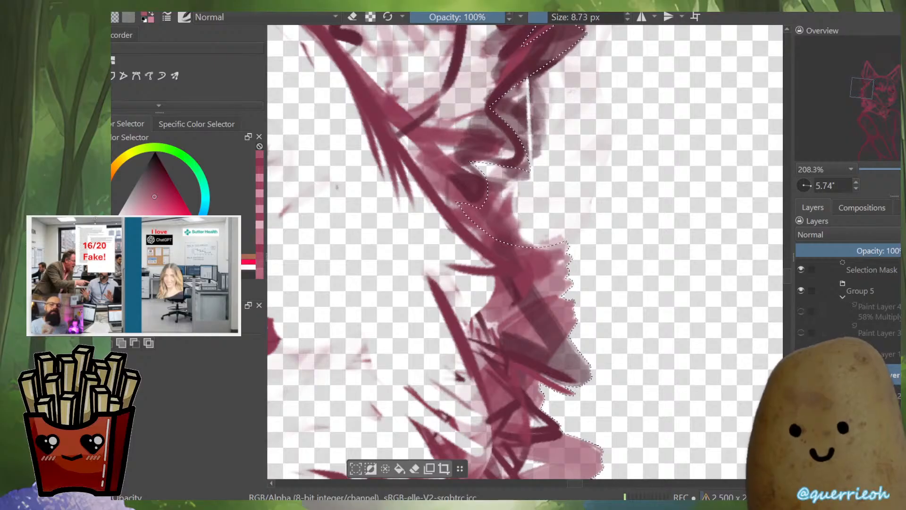
scroll(574, 266, "up", 1)
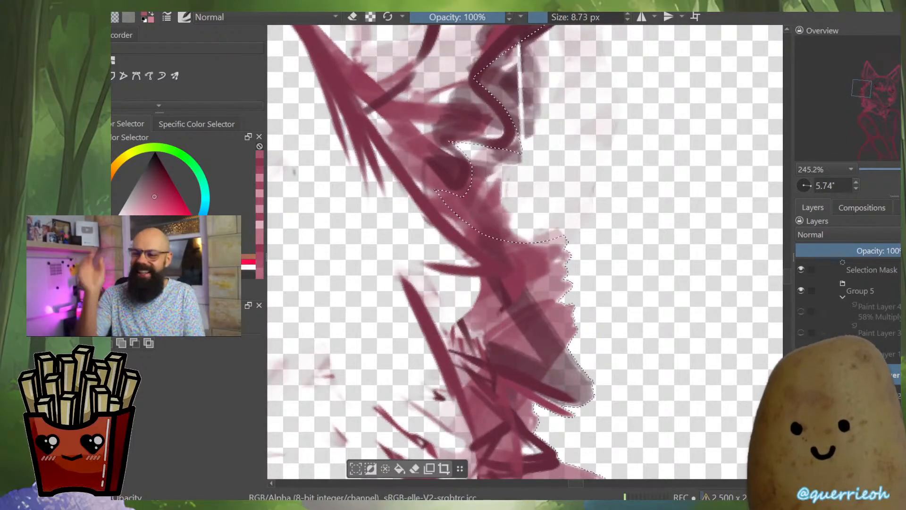
scroll(612, 271, "down", 4)
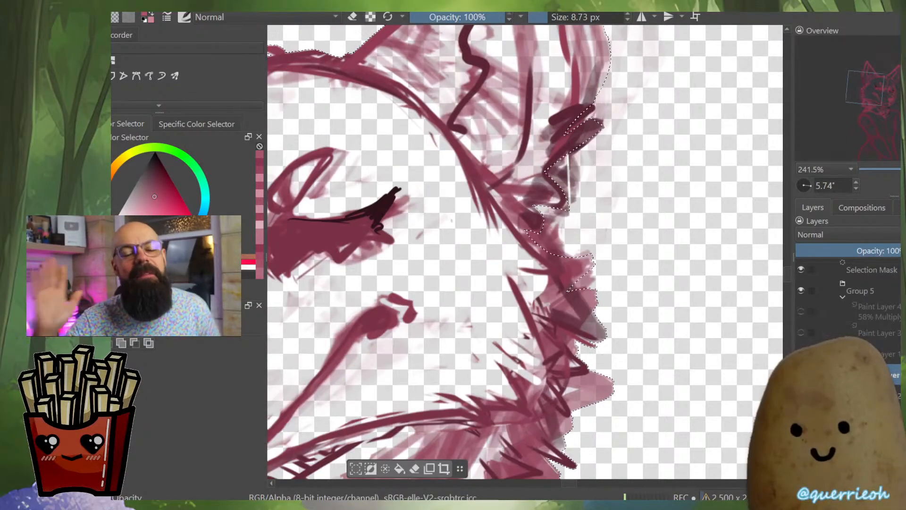
key("ctrl+z")
scroll(605, 310, "up", 5)
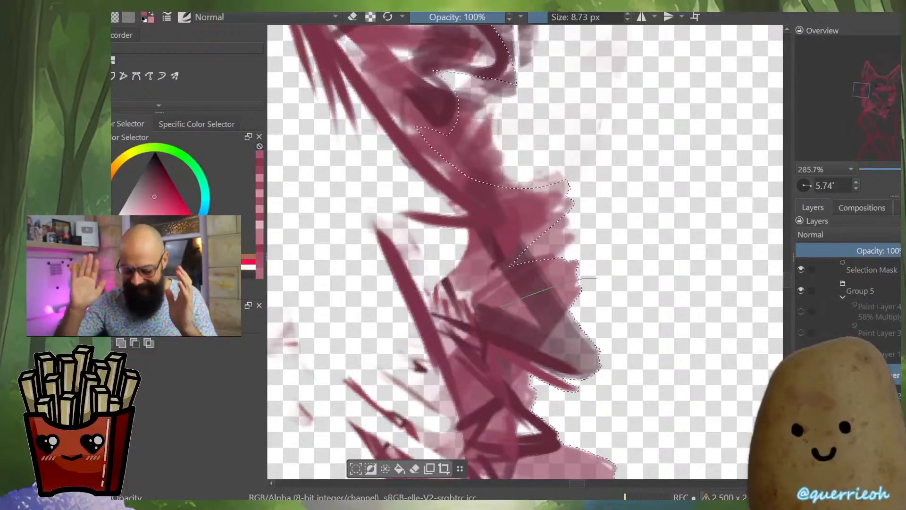
Add a second notch in the cheek fur and trim the outer tip of the dark grey tuft below it
key("m")
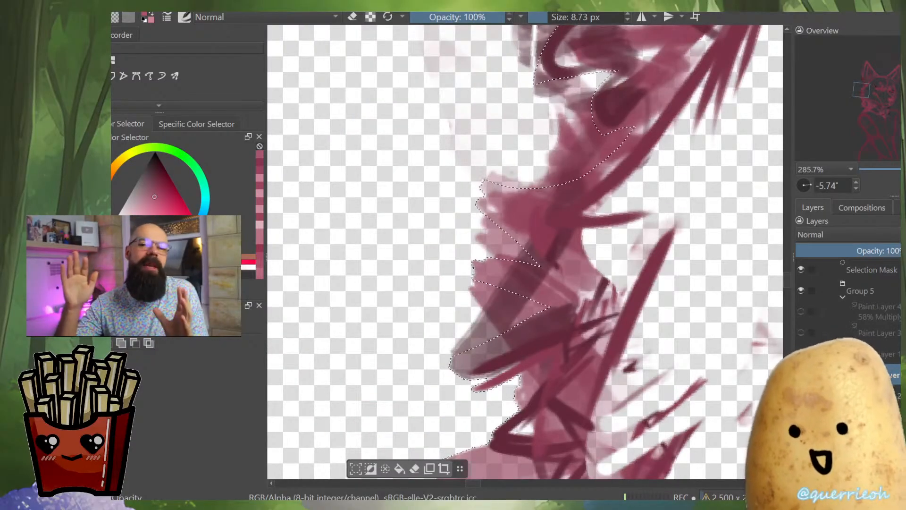
mouse_move(458, 330)
left_mouse_down()
mouse_move(423, 397)
mouse_move(549, 307)
left_mouse_up()
scroll(566, 313, "down", 4)
scroll(556, 335, "up", 3)
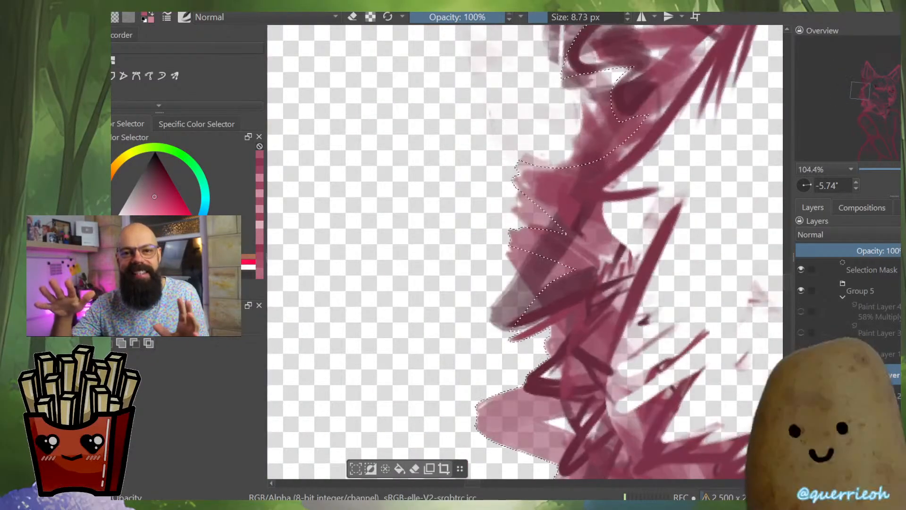
scroll(605, 282, "down", 5)
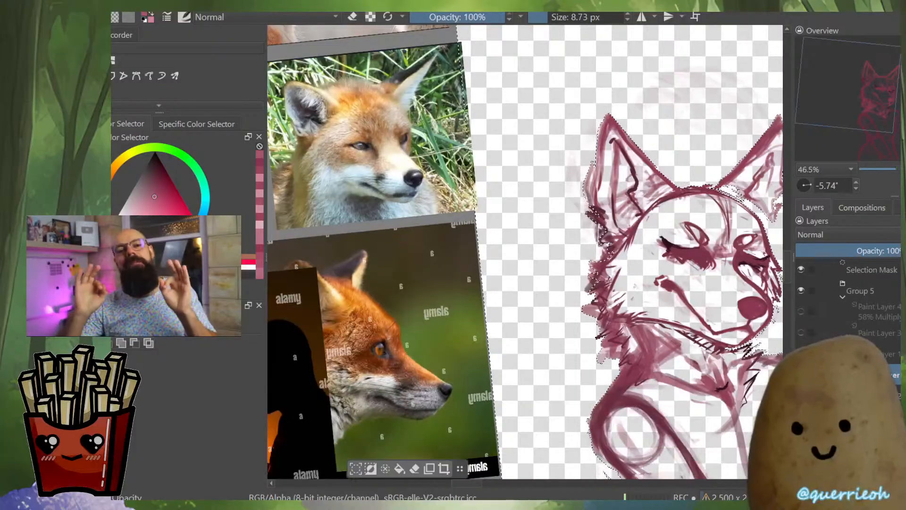
scroll(589, 274, "up", 6)
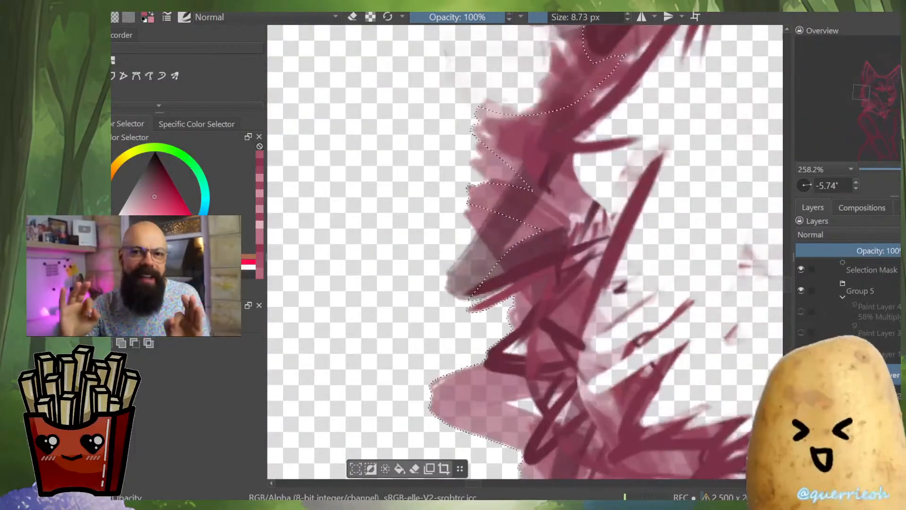
Extend the selection into the gap beneath the dark cheek tuft, following the zigzag stroke inward
left_click(562, 265)
left_click_drag(472, 361, 456, 306)
mouse_move(474, 361)
left_mouse_down()
mouse_move(526, 323)
mouse_move(585, 262)
left_mouse_up()
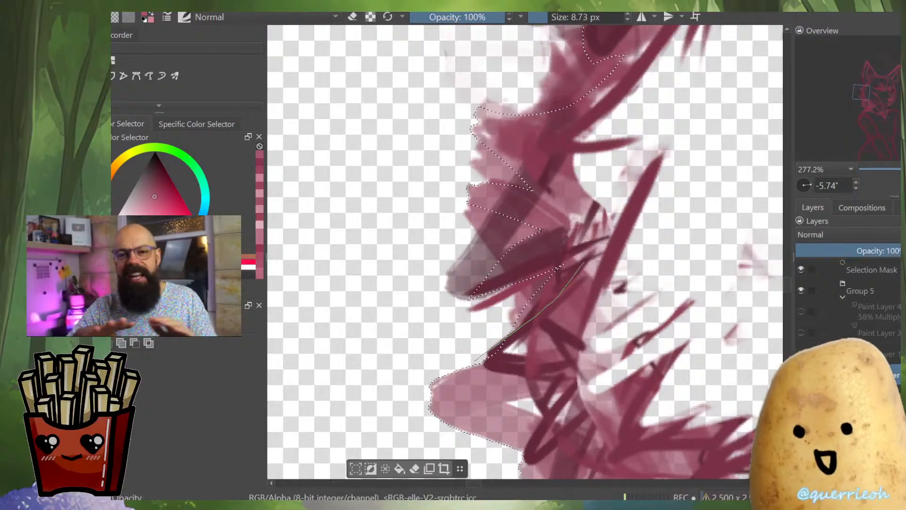
scroll(599, 266, "down", 3)
scroll(613, 288, "up", 2)
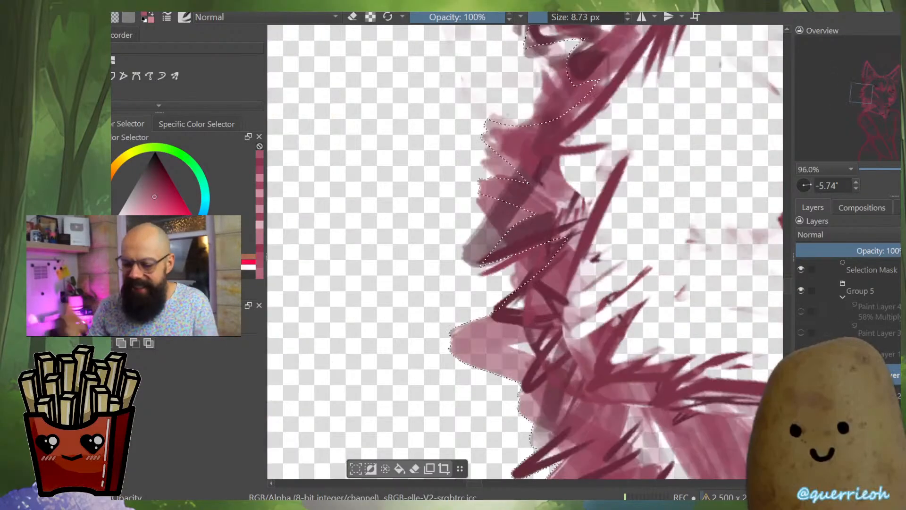
Extend the selection along the zigzag strokes down the lower cheek and neck, taking in the pale pink fur outside them
mouse_move(549, 319)
left_mouse_down()
mouse_move(401, 396)
mouse_move(427, 342)
left_mouse_up()
scroll(608, 274, "down", 3)
scroll(613, 309, "up", 2)
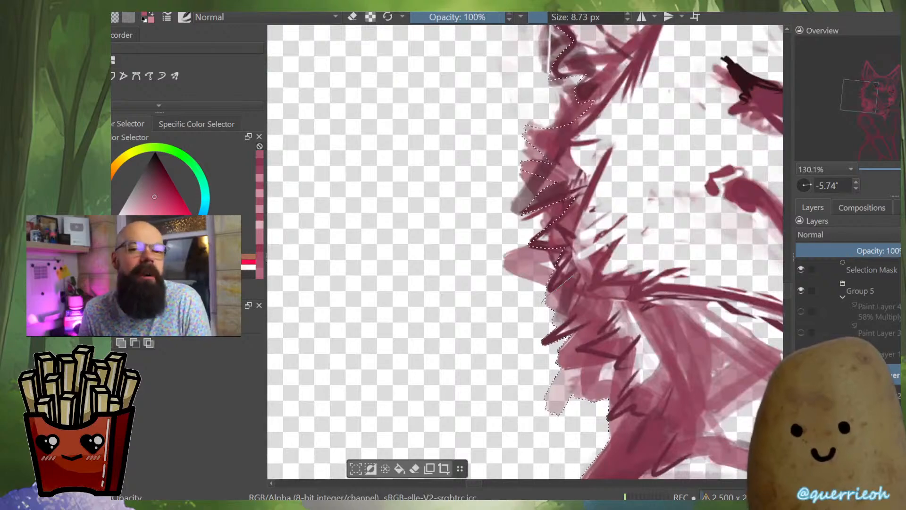
scroll(500, 236, "down", 3)
scroll(500, 235, "up", 2)
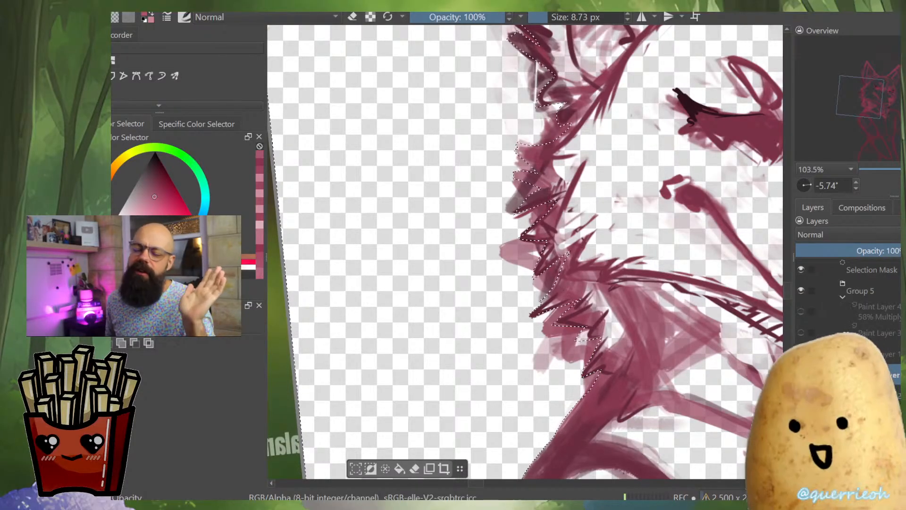
scroll(518, 273, "down", 2)
scroll(587, 321, "up", 4)
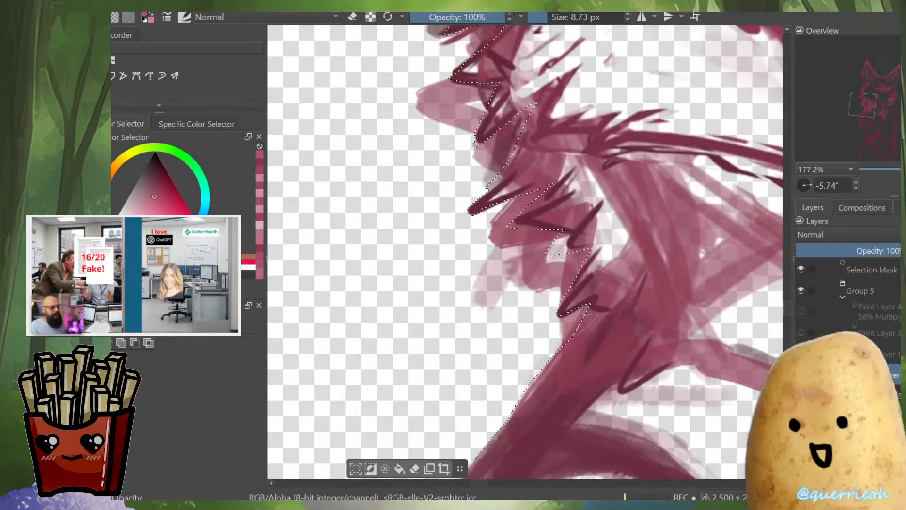
Tighten the selection against the shoulder's dark contour, from the neck fur down the upper arm
left_click_drag(574, 333, 627, 258)
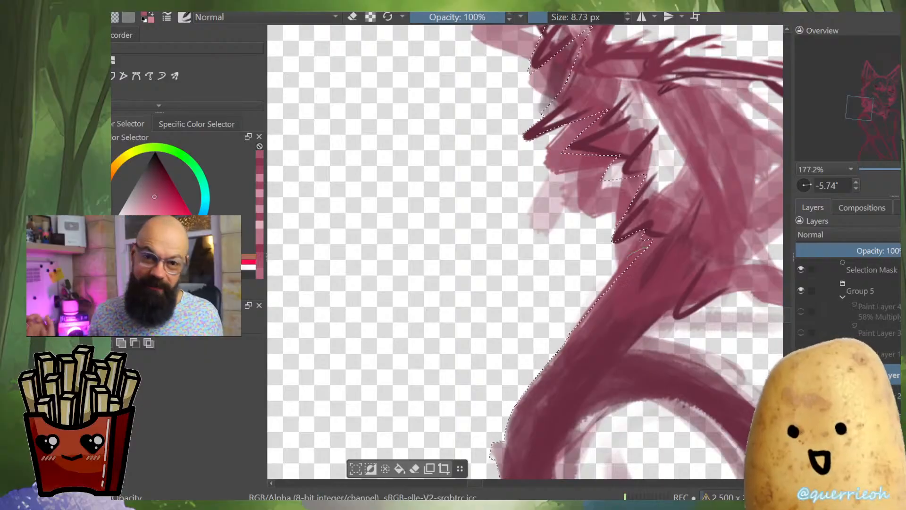
left_click_drag(591, 315, 513, 373)
scroll(628, 302, "down", 3)
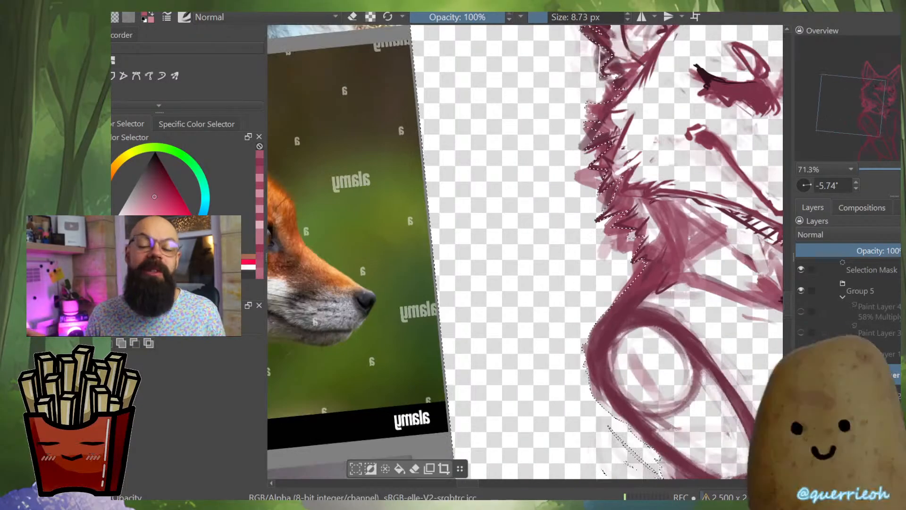
left_click_drag(627, 317, 572, 364)
scroll(572, 364, "up", 2)
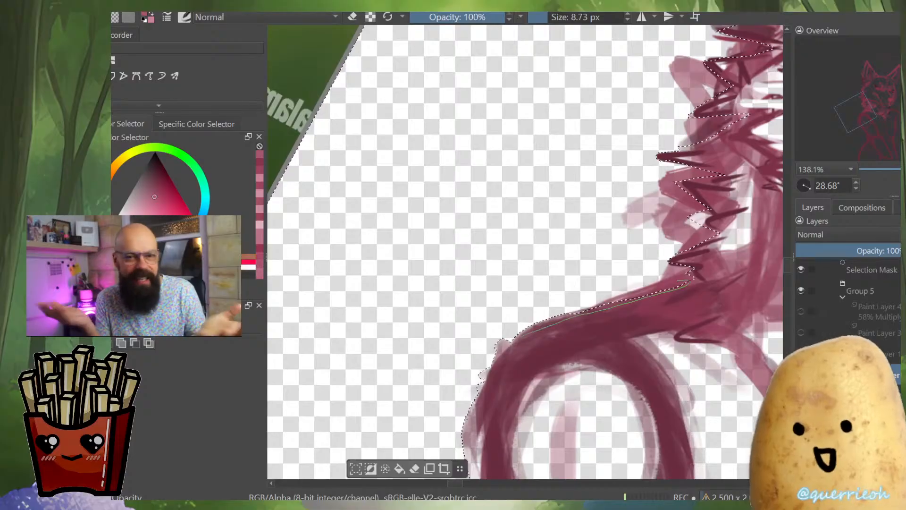
scroll(593, 270, "down", 4)
left_click_drag(606, 232, 573, 184)
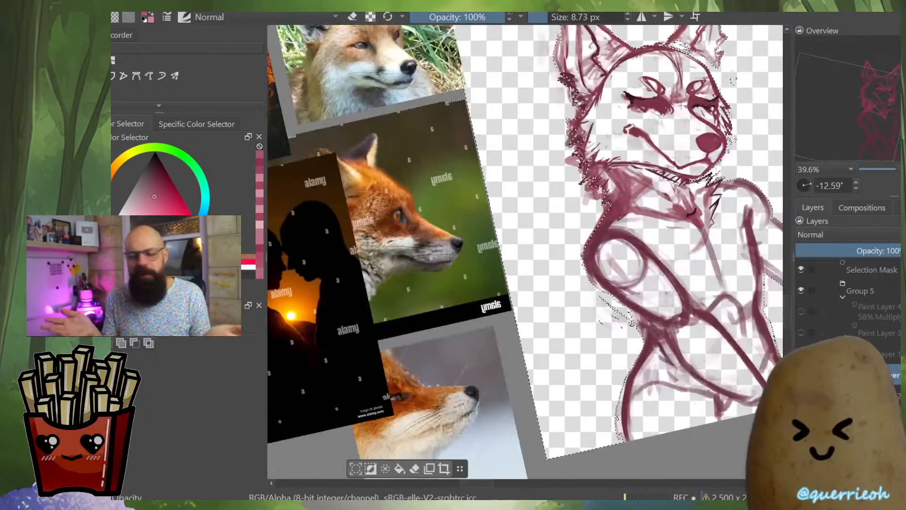
Extend the selection around the elbow and down the back and hip contour, taking in the stray strokes outside it
key("m")
scroll(412, 274, "up", 3)
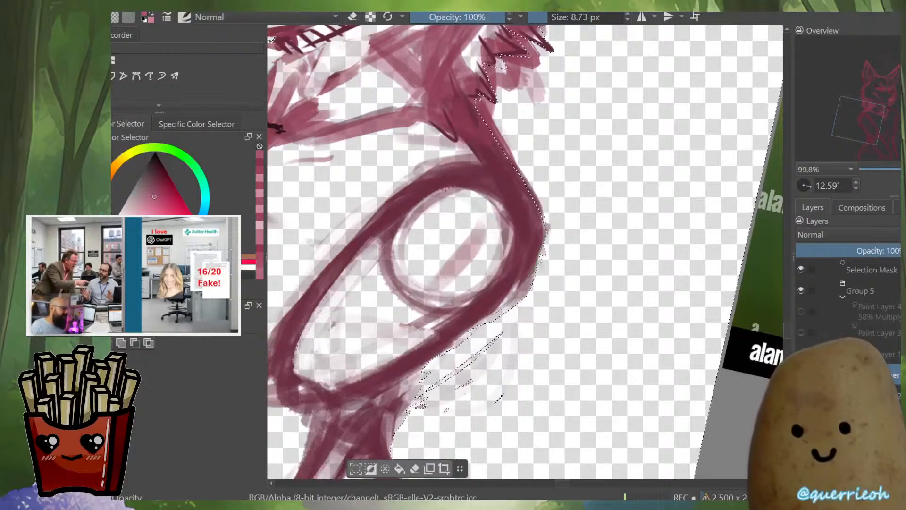
left_click_drag(447, 242, 557, 156)
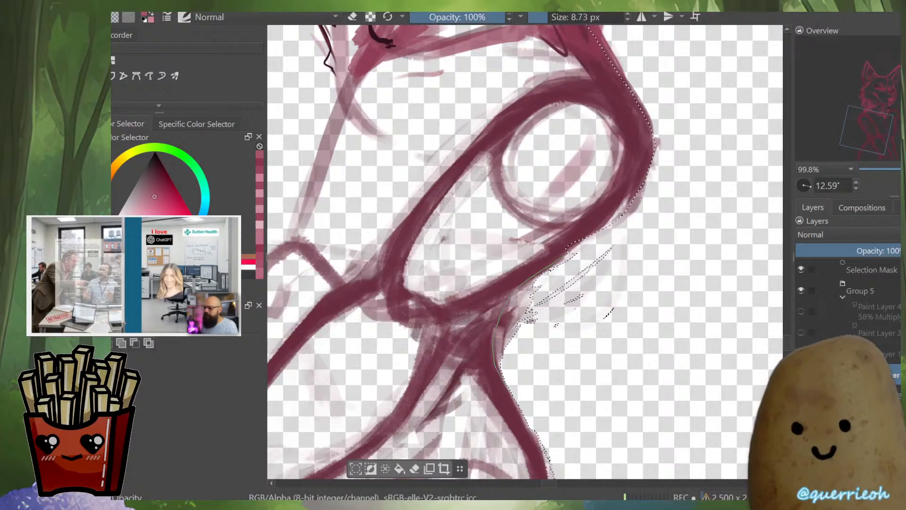
left_click_drag(525, 252, 618, 222)
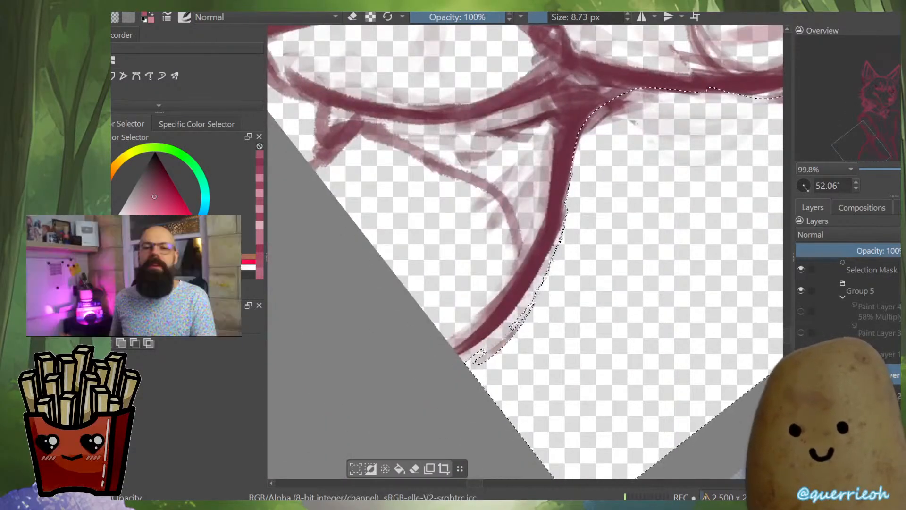
mouse_move(551, 247)
left_mouse_down()
mouse_move(490, 330)
mouse_move(474, 394)
mouse_move(565, 212)
left_mouse_up()
Tighten the selection along the opposite side of the body, starting from the contour at the canvas's lower edge
mouse_move(607, 247)
left_mouse_down()
mouse_move(607, 320)
mouse_move(614, 192)
mouse_move(628, 307)
mouse_move(759, 294)
left_mouse_up()
left_click_drag(525, 283, 554, 218)
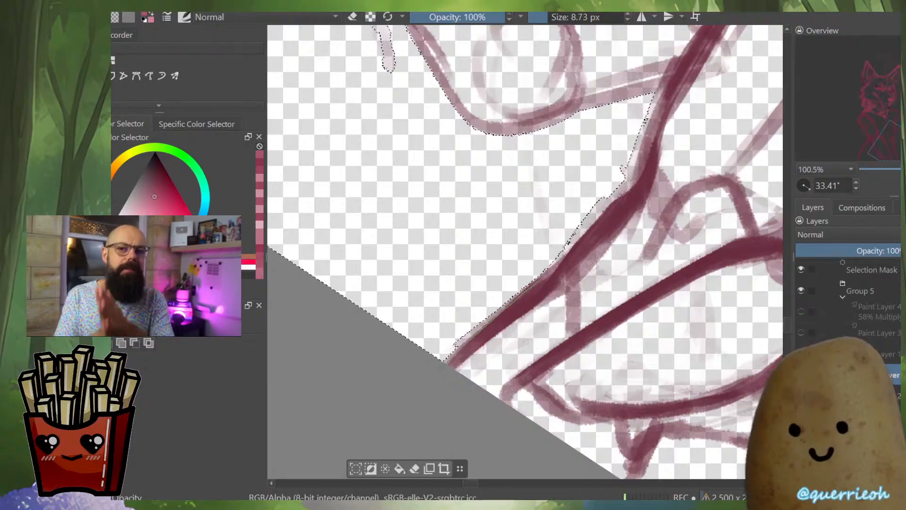
mouse_move(635, 186)
left_mouse_down()
mouse_move(626, 163)
mouse_move(504, 321)
mouse_move(515, 254)
mouse_move(527, 250)
left_mouse_up()
mouse_move(536, 283)
left_mouse_down()
mouse_move(536, 358)
mouse_move(578, 345)
left_mouse_up()
left_click_drag(408, 276, 438, 302)
left_click_drag(517, 230, 512, 269)
left_click_drag(439, 368, 439, 321)
left_click_drag(424, 352, 409, 382)
left_click_drag(485, 211, 480, 212)
Carve the selection into the gaps between the dark zigzag fur strokes beneath the chin
left_click_drag(653, 232, 628, 172)
mouse_move(628, 171)
left_mouse_down()
mouse_move(596, 299)
mouse_move(596, 278)
left_mouse_up()
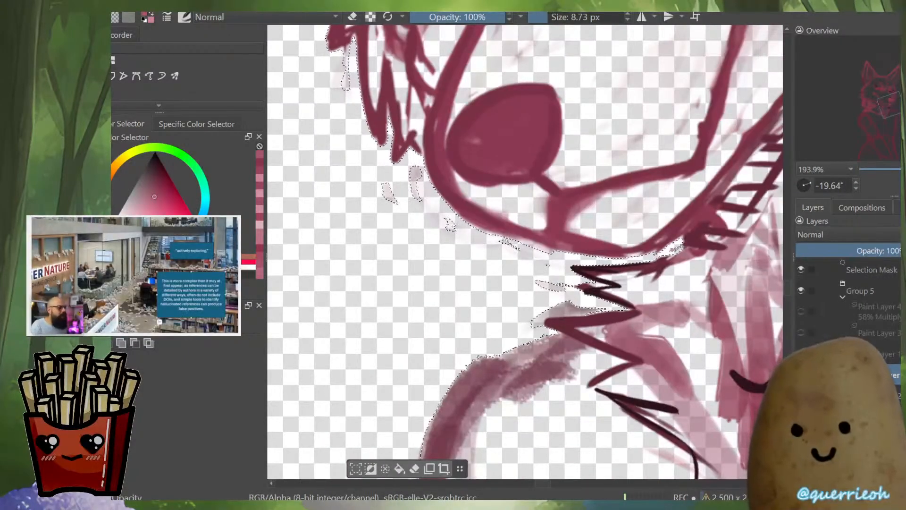
mouse_move(553, 331)
left_mouse_down()
mouse_move(605, 308)
mouse_move(623, 249)
left_mouse_up()
mouse_move(549, 271)
left_mouse_down()
mouse_move(581, 259)
mouse_move(551, 353)
left_mouse_up()
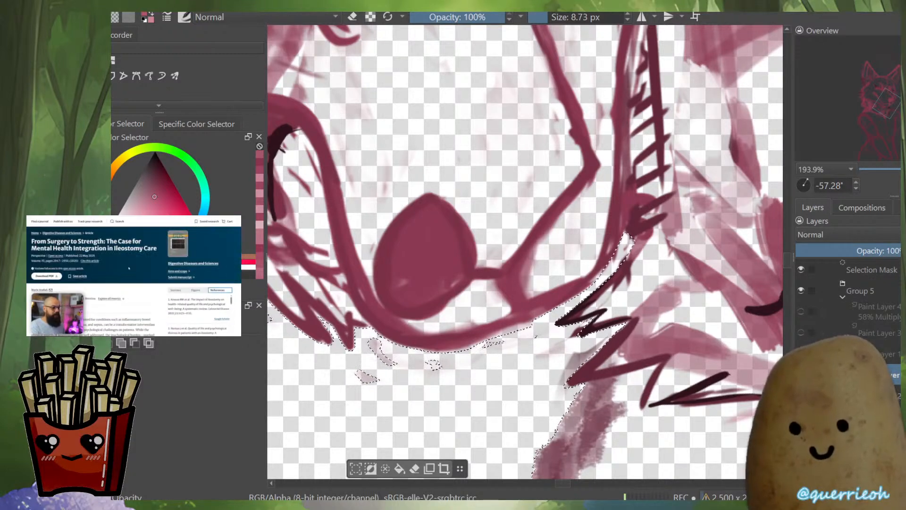
Extend the selection over the stray smudges outside the muzzle, following the snout contour up to the cheek fur
scroll(525, 252, "up", 2)
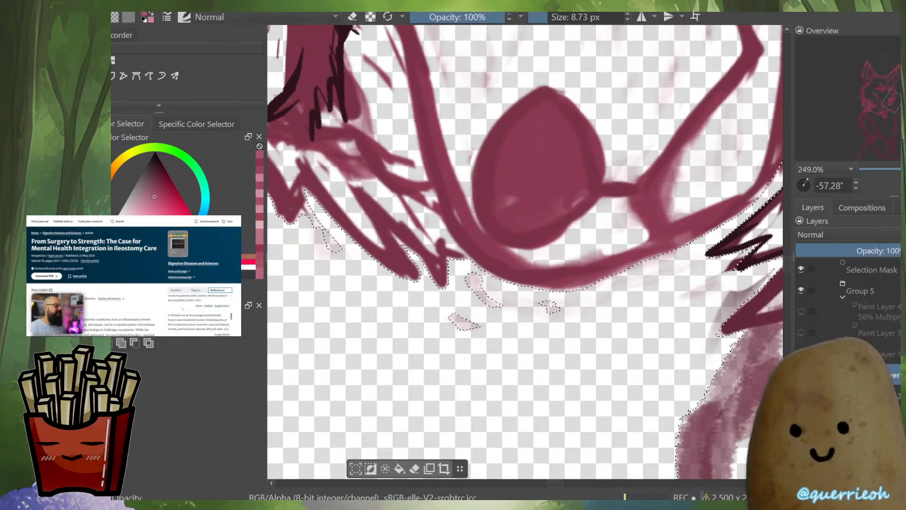
mouse_move(538, 168)
left_mouse_down()
mouse_move(609, 278)
mouse_move(555, 399)
left_mouse_up()
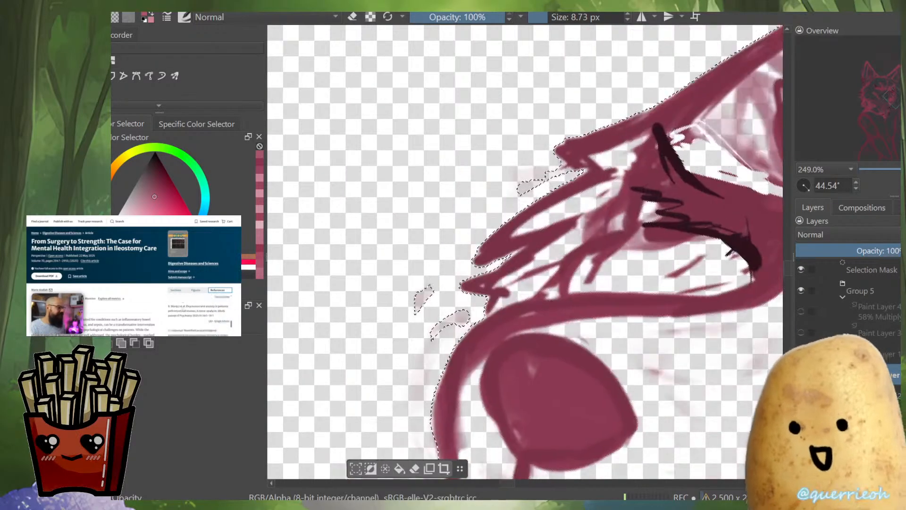
scroll(525, 252, "up", 1)
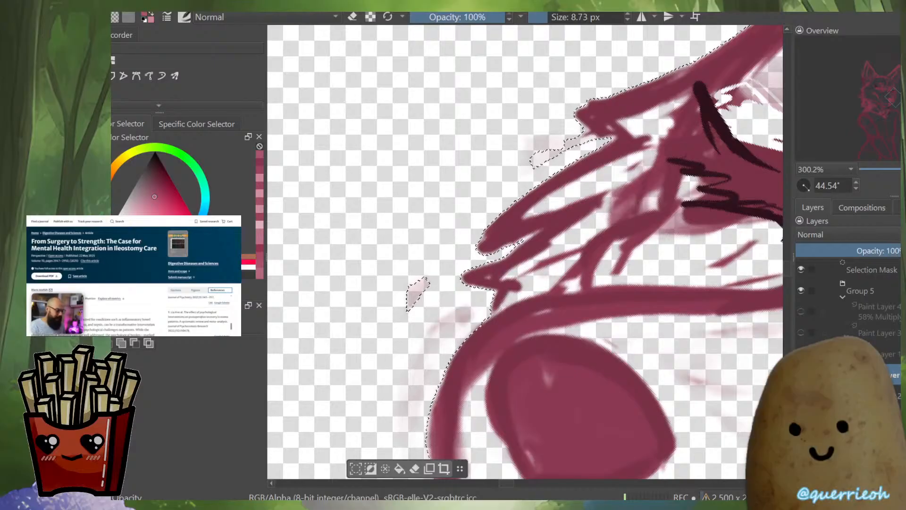
left_click_drag(609, 189, 551, 256)
left_click_drag(609, 283, 695, 196)
left_click_drag(577, 50, 580, 31)
mouse_move(501, 288)
left_mouse_down()
mouse_move(536, 232)
mouse_move(505, 256)
mouse_move(525, 236)
mouse_move(467, 247)
left_mouse_up()
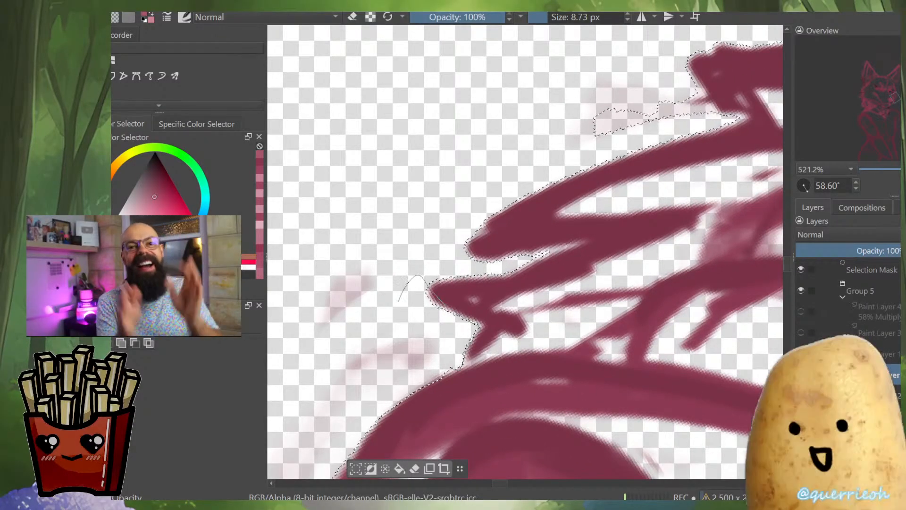
Carve the selection into the gaps between the pointed fur tufts above the snout, taking in the faint marks beside them
mouse_move(570, 267)
left_mouse_down()
mouse_move(594, 265)
mouse_move(620, 227)
mouse_move(597, 319)
left_mouse_up()
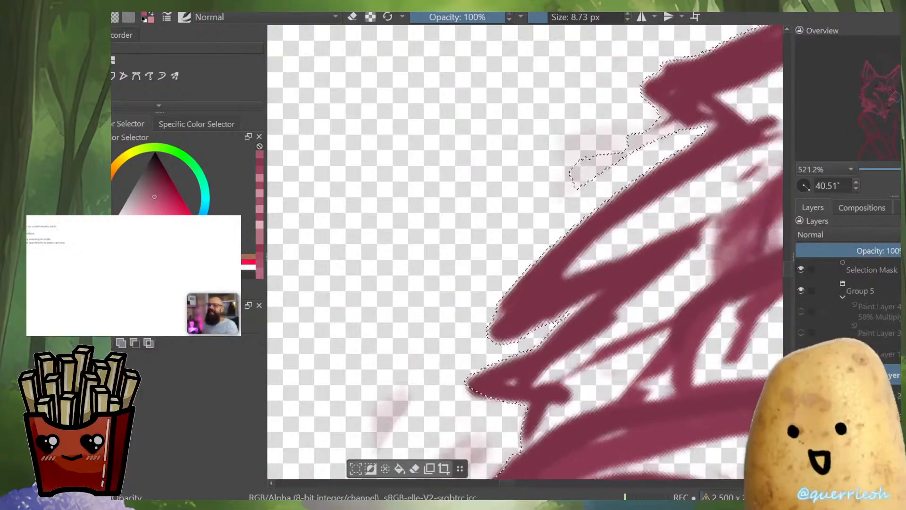
mouse_move(469, 402)
left_mouse_down()
mouse_move(466, 380)
mouse_move(441, 427)
left_mouse_up()
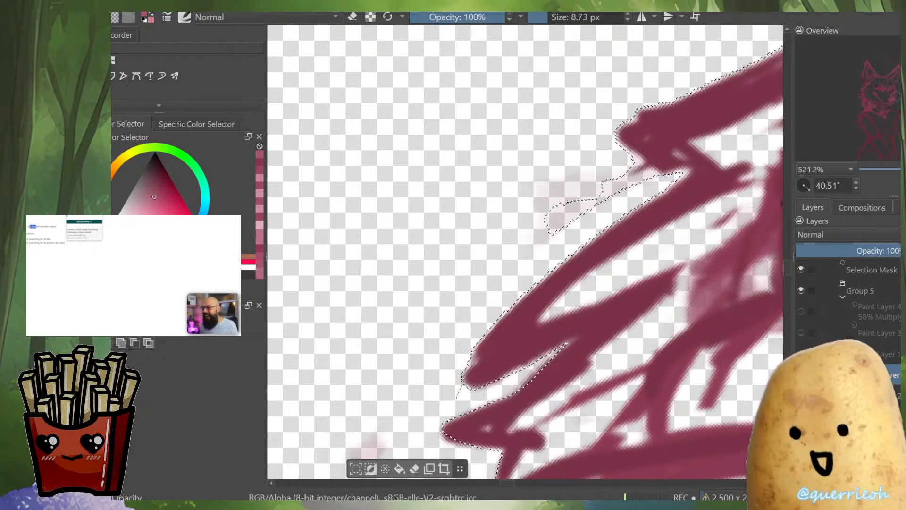
mouse_move(563, 207)
left_mouse_down()
mouse_move(487, 296)
mouse_move(482, 350)
left_mouse_up()
mouse_move(465, 415)
left_mouse_down()
mouse_move(614, 313)
mouse_move(567, 307)
mouse_move(456, 337)
mouse_move(443, 387)
left_mouse_up()
left_click_drag(491, 330, 426, 404)
left_click_drag(611, 321, 497, 420)
Take the faint specks outside the brow into the selection and tighten it against the brow contour above the uppermost fur tuft
left_click_drag(445, 326, 548, 159)
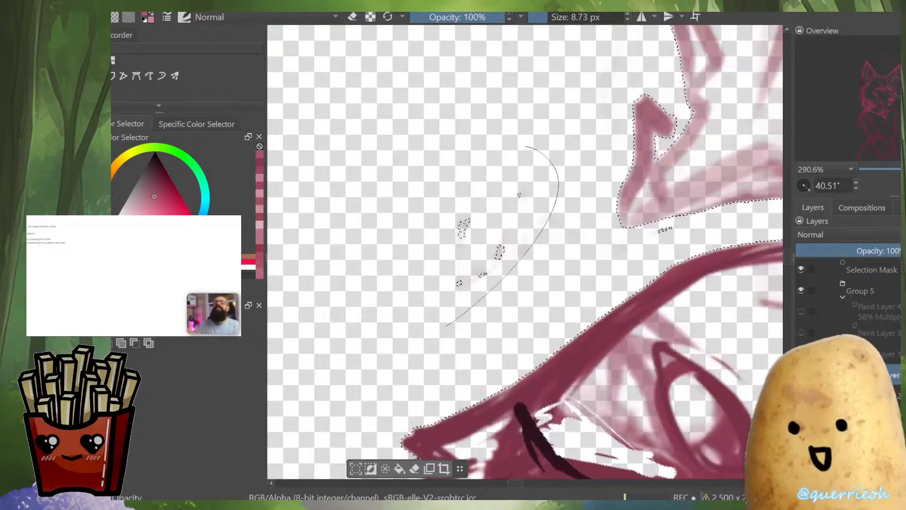
scroll(563, 269, "down", 2)
scroll(533, 377, "up", 2)
left_click_drag(543, 293, 481, 349)
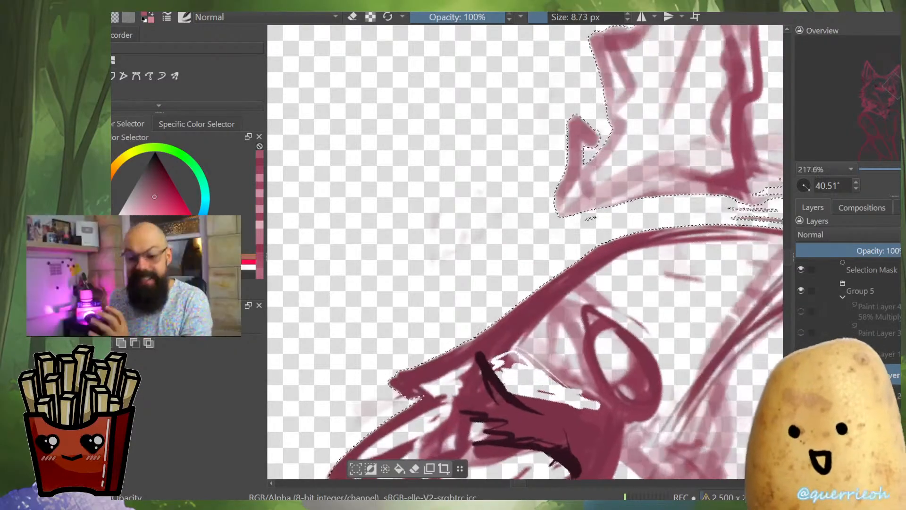
scroll(472, 401, "up", 1)
left_click_drag(610, 321, 625, 301)
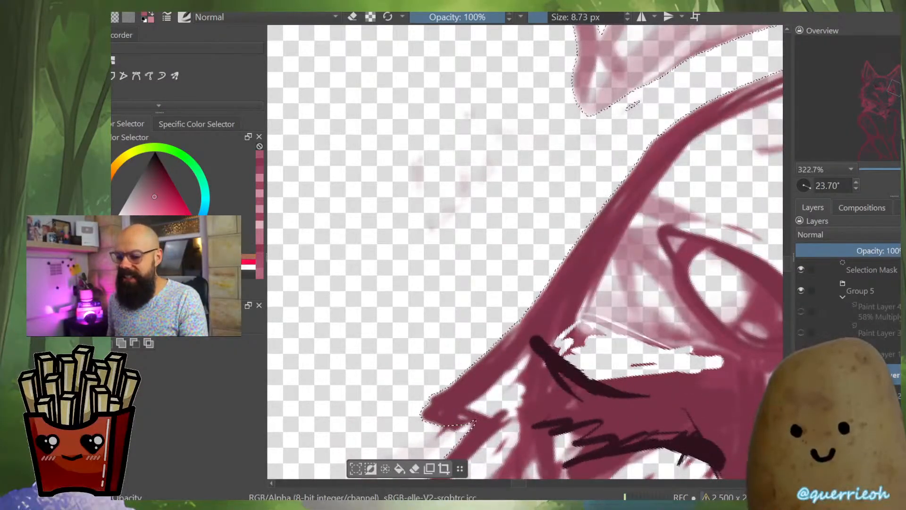
left_click_drag(415, 417, 507, 339)
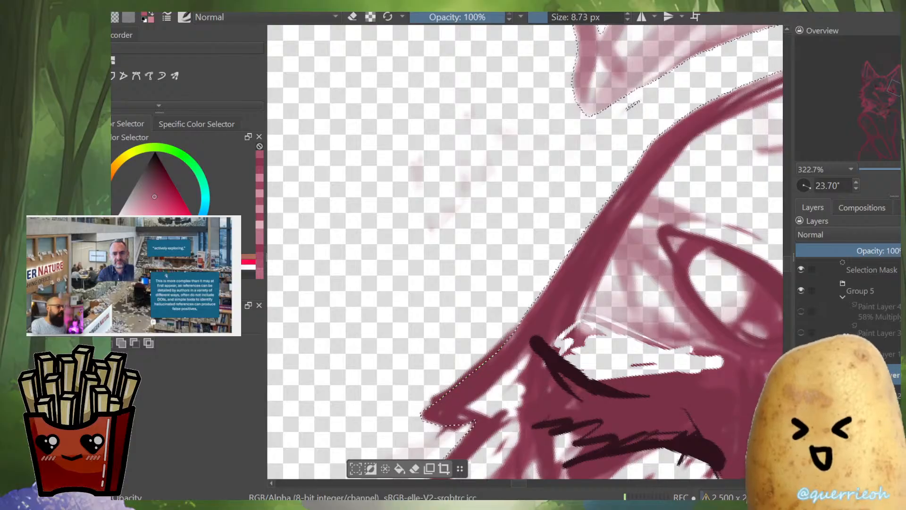
Tighten the selection along the forehead contour from the brow towards the base of the ear on the muzzle side
mouse_move(582, 249)
left_mouse_down()
mouse_move(507, 318)
mouse_move(580, 265)
left_mouse_up()
mouse_move(580, 265)
left_mouse_down()
mouse_move(490, 317)
mouse_move(581, 263)
left_mouse_up()
left_click_drag(525, 252, 578, 203)
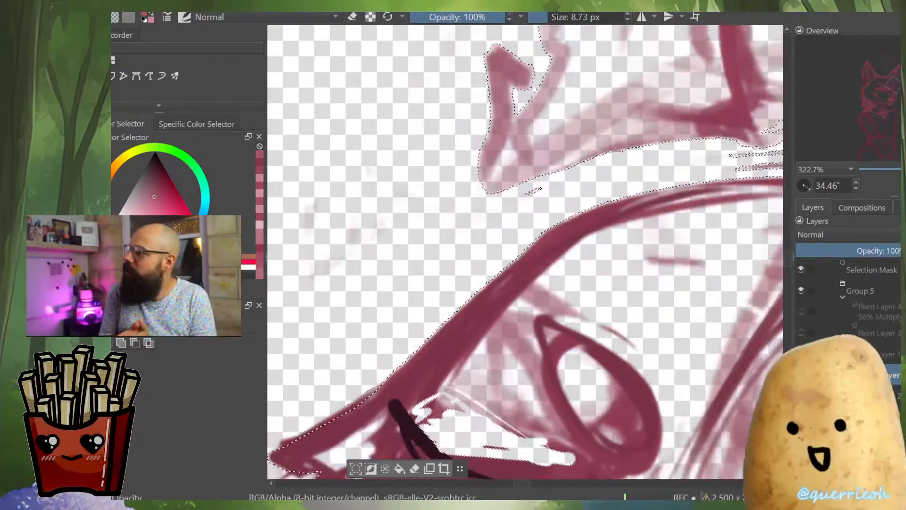
left_click_drag(582, 182, 493, 339)
left_click_drag(576, 316, 528, 286)
left_click_drag(529, 287, 452, 372)
left_click_drag(585, 268, 558, 332)
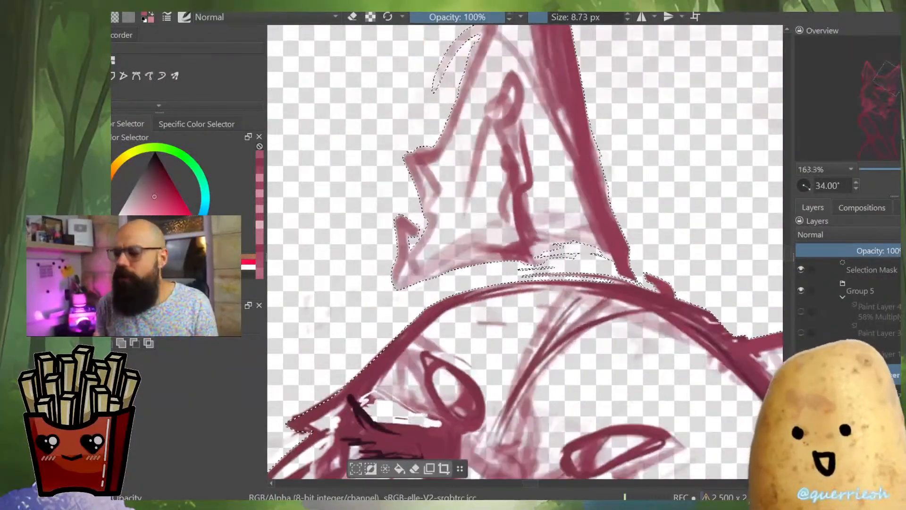
left_click_drag(443, 326, 443, 278)
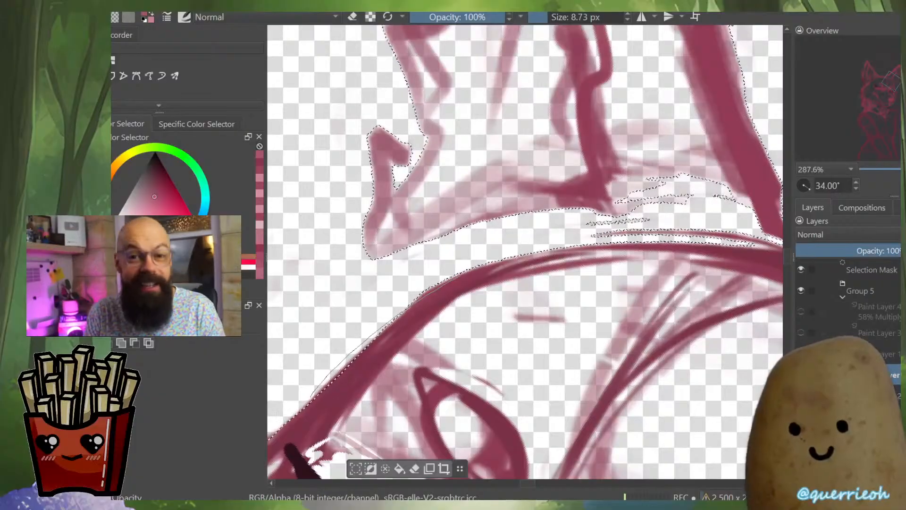
Refine the selection along that ear's jagged outer edge up to the tip, taking in the stray arcs beside it
mouse_move(619, 202)
left_mouse_down()
mouse_move(614, 195)
mouse_move(543, 243)
mouse_move(614, 188)
left_mouse_up()
left_click_drag(568, 293, 561, 331)
left_click_drag(614, 208, 621, 277)
mouse_move(554, 147)
left_mouse_down()
mouse_move(493, 205)
mouse_move(507, 259)
mouse_move(508, 212)
mouse_move(472, 236)
mouse_move(535, 207)
mouse_move(472, 278)
left_mouse_up()
left_click_drag(414, 330, 391, 352)
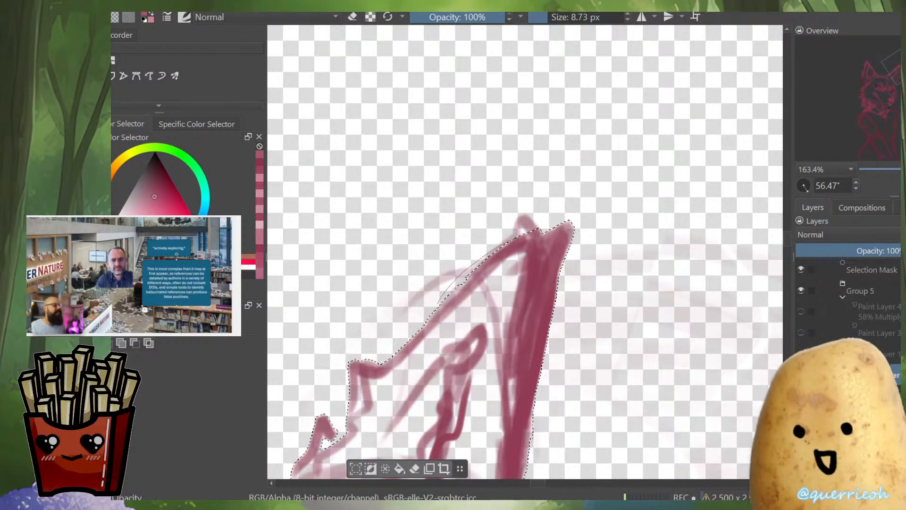
left_click_drag(496, 330, 499, 306)
scroll(594, 245, "down", 3)
mouse_move(548, 329)
left_mouse_down()
mouse_move(605, 264)
mouse_move(517, 276)
mouse_move(532, 278)
mouse_move(551, 313)
left_mouse_up()
scroll(516, 276, "up", 3)
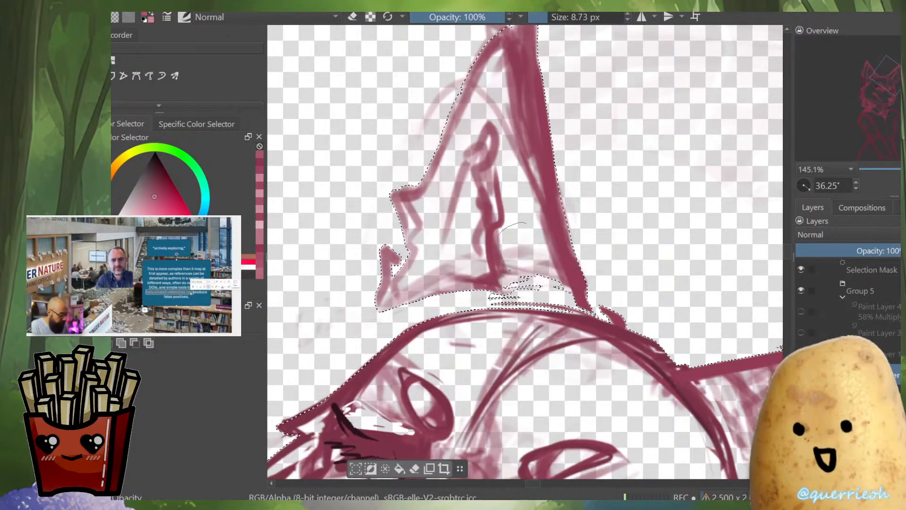
Add the gap at the ear's base and the area between its thick outline and inner-ear strokes to the selection
mouse_move(509, 270)
left_mouse_down()
mouse_move(491, 298)
mouse_move(525, 288)
mouse_move(532, 323)
mouse_move(559, 314)
left_mouse_up()
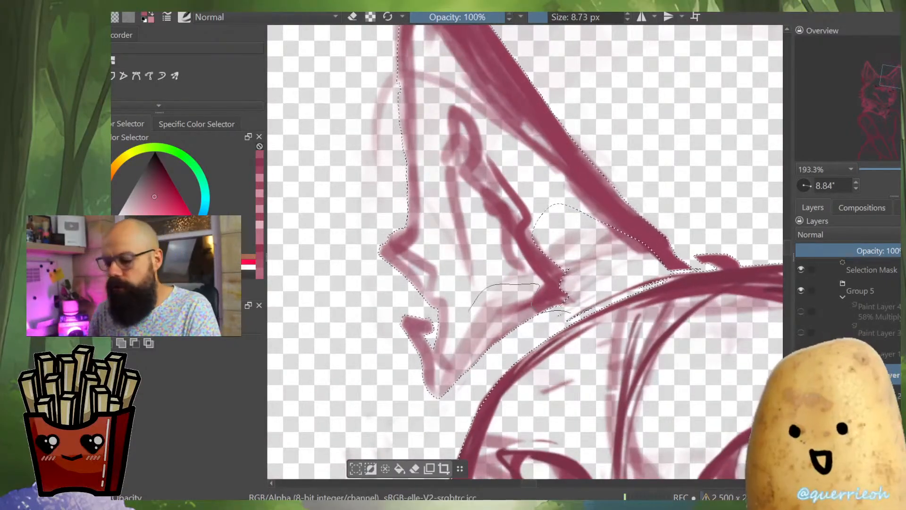
mouse_move(559, 314)
left_mouse_down()
mouse_move(465, 410)
mouse_move(435, 419)
left_mouse_up()
mouse_move(525, 293)
left_mouse_down()
mouse_move(556, 232)
mouse_move(532, 319)
left_mouse_up()
left_click_drag(593, 330, 594, 401)
left_click_drag(627, 330, 505, 245)
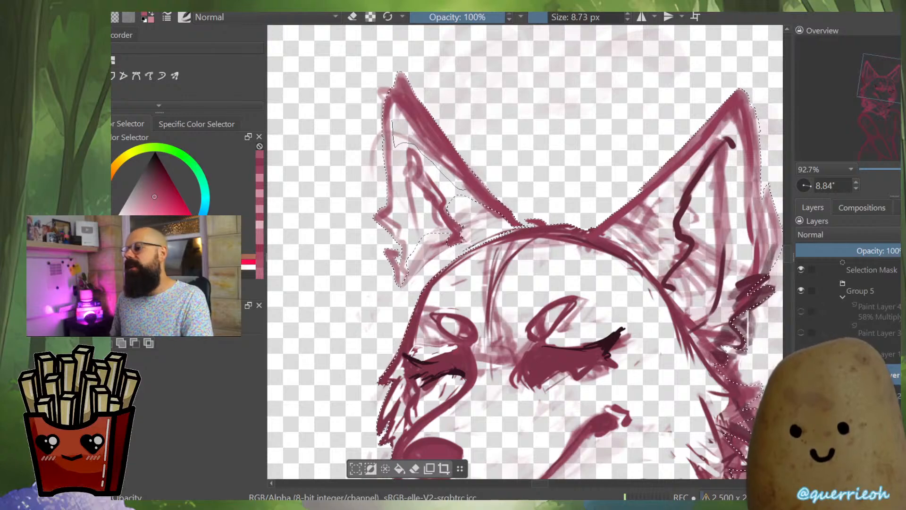
Add the interior of the other ear to the selection, following its thick outline and the dark zigzag inner line
left_click_drag(683, 201, 537, 213)
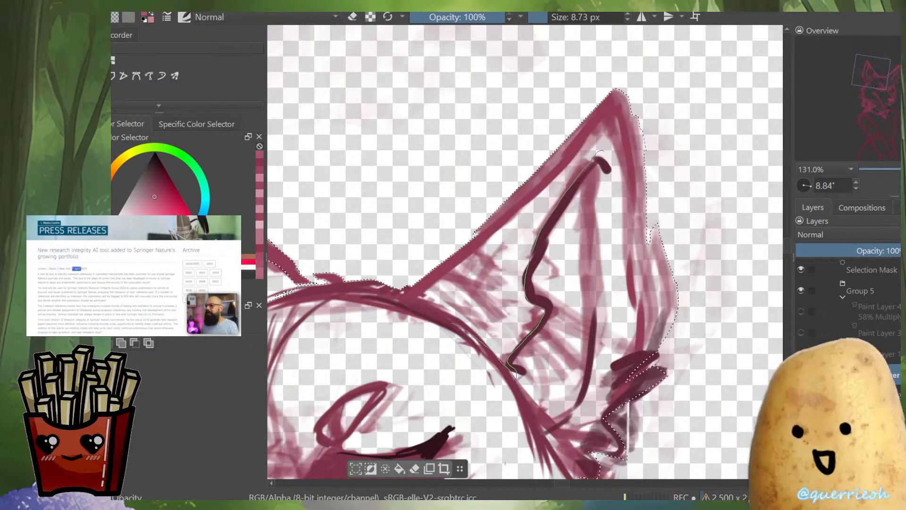
mouse_move(602, 151)
left_mouse_down()
mouse_move(600, 131)
mouse_move(547, 184)
left_mouse_up()
scroll(612, 167, "down", 6)
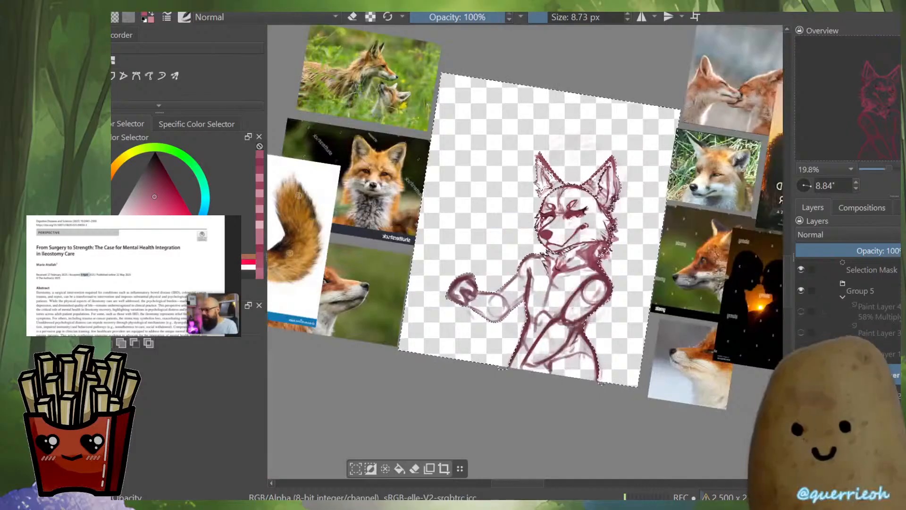
key("m")
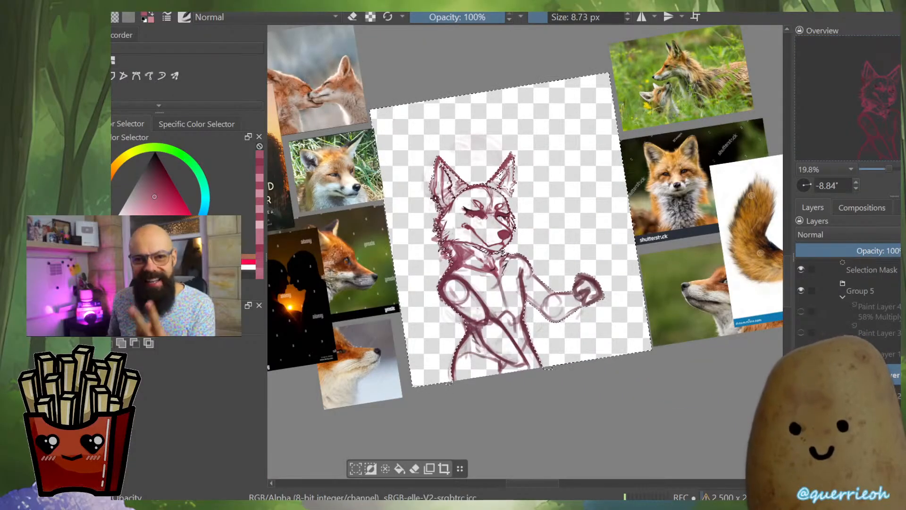
scroll(482, 224, "up", 2)
left_click_drag(526, 210, 563, 279)
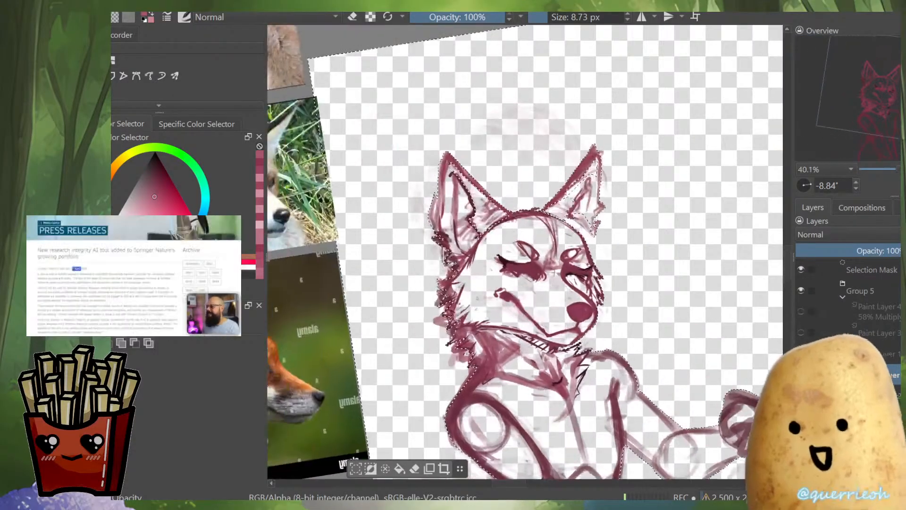
scroll(564, 278, "up", 1)
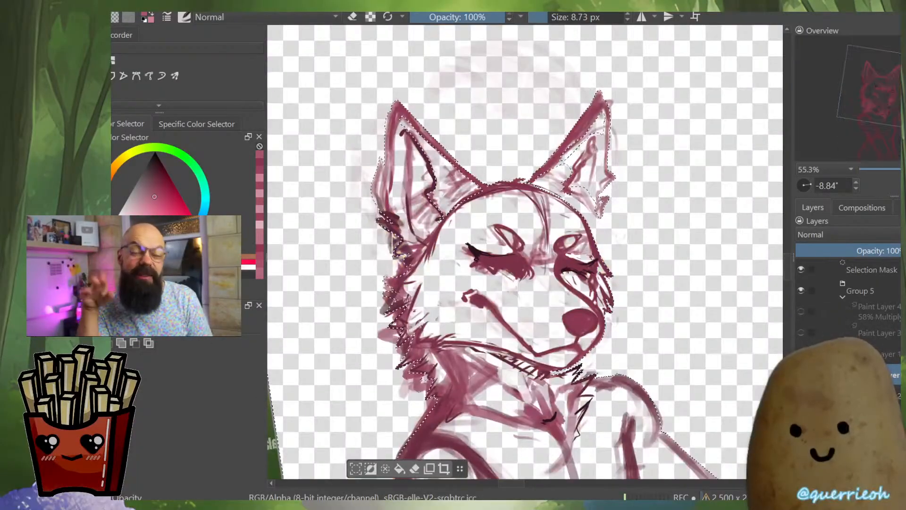
scroll(603, 155, "up", 2)
key("m")
left_click_drag(658, 220, 444, 287)
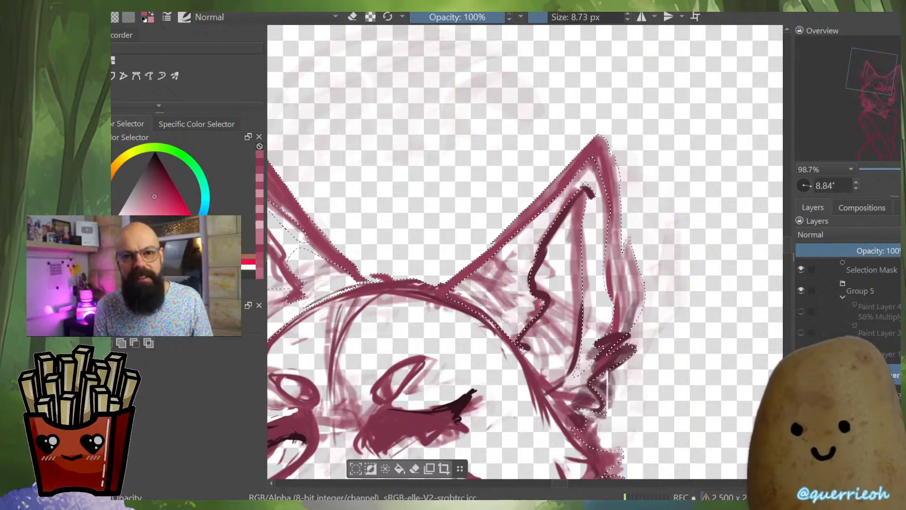
Extend the selection over the loose tuft strokes beside the same ear, following the ear's outer edge down to the dark scribble
scroll(625, 352, "up", 2)
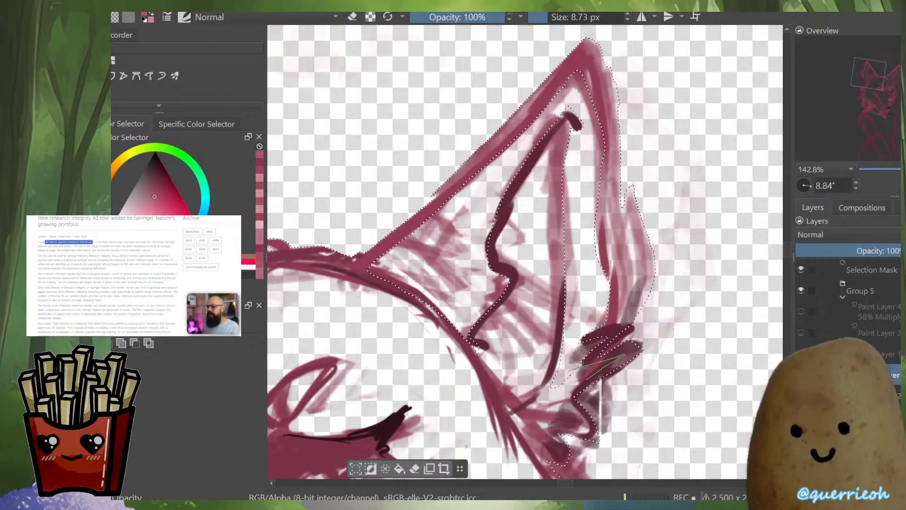
scroll(646, 297, "down", 3)
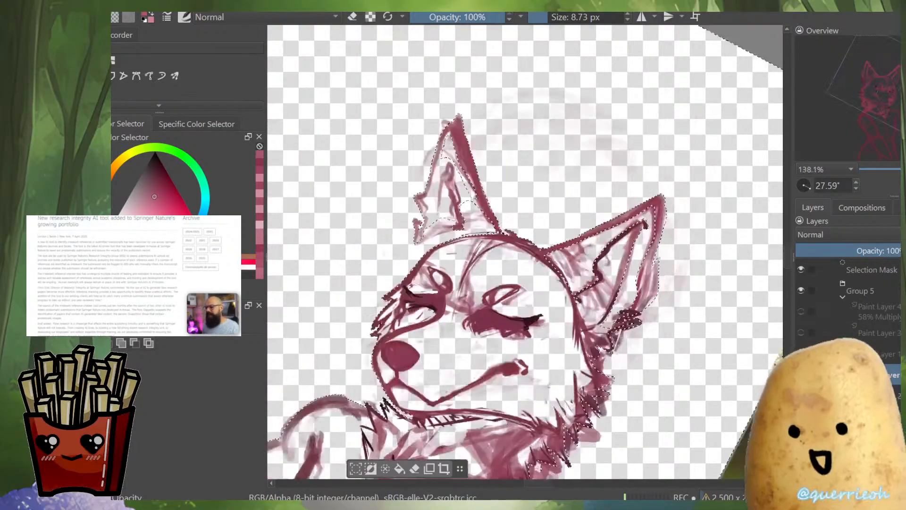
scroll(612, 272, "up", 3)
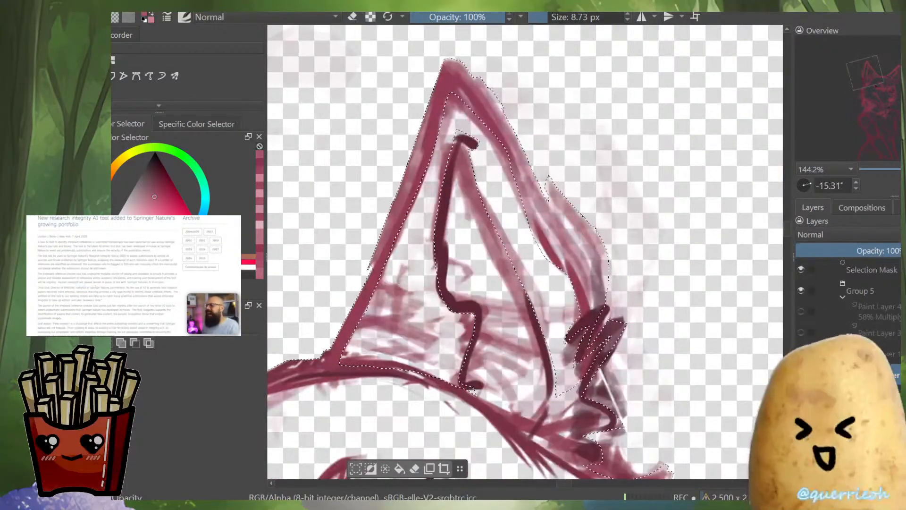
key("m")
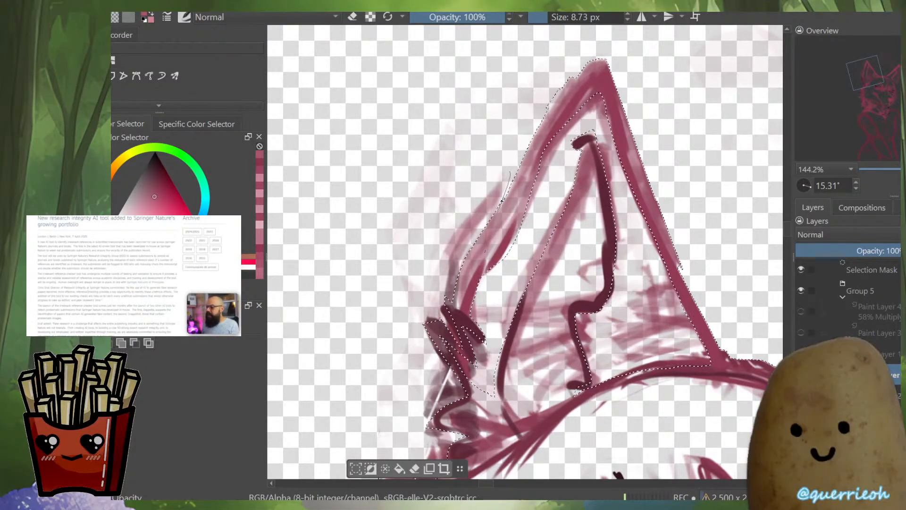
scroll(519, 236, "down", 3)
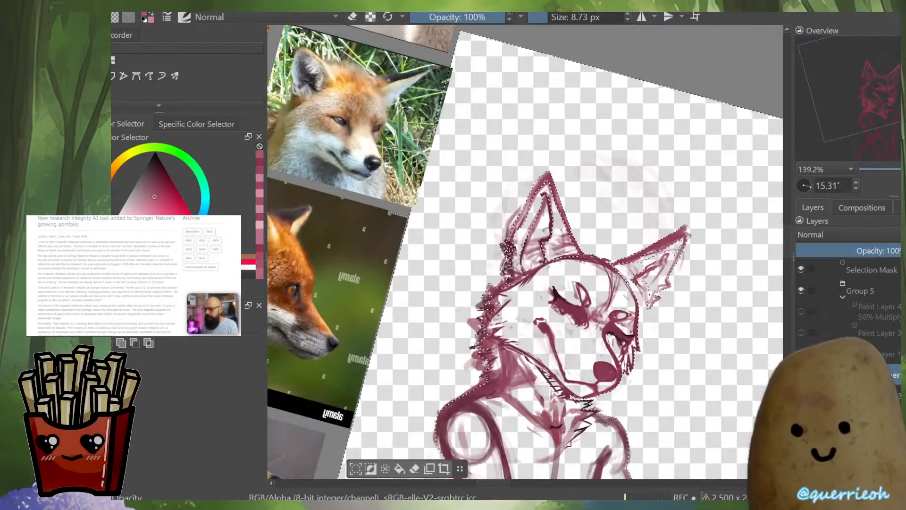
scroll(504, 297, "up", 3)
Refine the selection below the dark scribble at the ear's base, where the ear meets the cheek fur
scroll(521, 240, "up", 2)
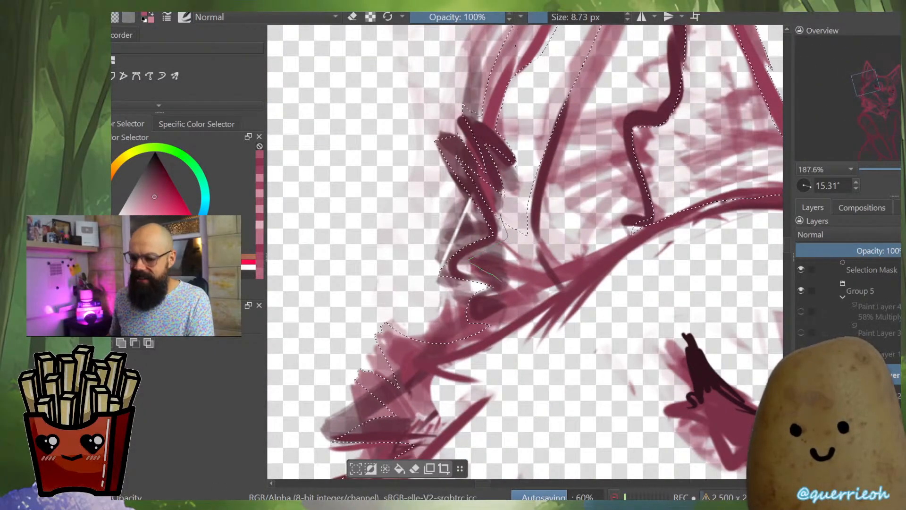
mouse_move(510, 286)
left_mouse_down()
mouse_move(491, 308)
mouse_move(502, 318)
mouse_move(555, 292)
mouse_move(535, 266)
left_mouse_up()
scroll(525, 252, "down", 2)
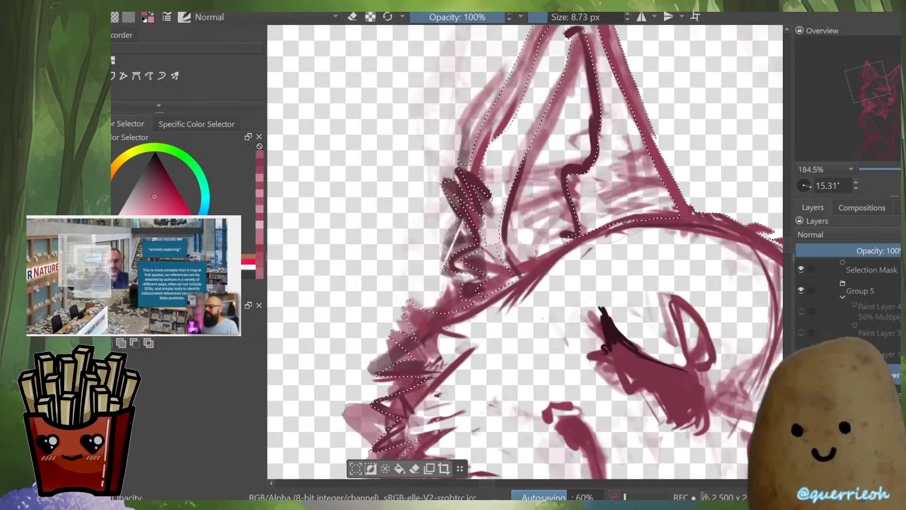
mouse_move(628, 217)
left_mouse_down()
mouse_move(518, 281)
mouse_move(510, 315)
mouse_move(550, 266)
mouse_move(649, 240)
mouse_move(538, 375)
mouse_move(635, 314)
left_mouse_up()
Add the stray strokes inside the forehead contour and the faint marks around the brow spot above the closed eye to the selection
scroll(525, 252, "down", 5)
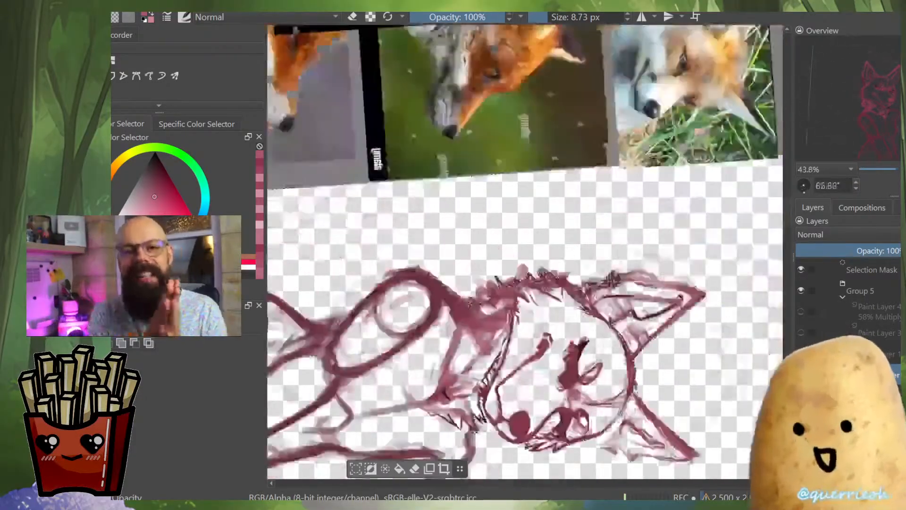
scroll(708, 247, "up", 4)
key("m")
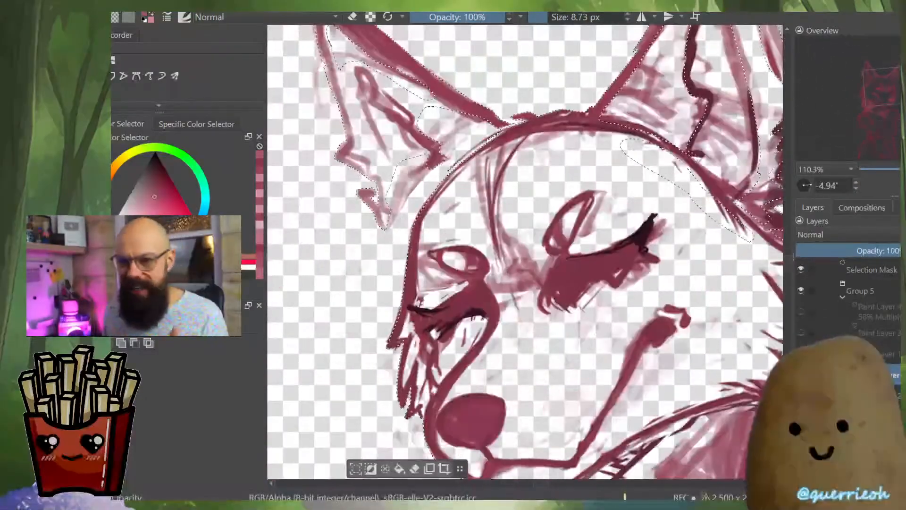
scroll(592, 201, "up", 4)
left_click_drag(637, 191, 599, 255)
scroll(599, 255, "down", 2)
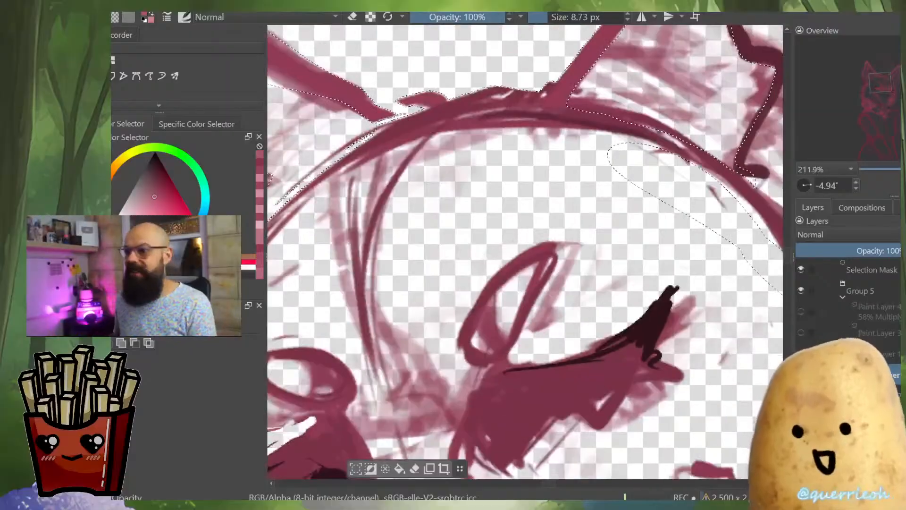
mouse_move(479, 348)
left_mouse_down()
mouse_move(525, 282)
mouse_move(519, 278)
mouse_move(461, 339)
left_mouse_up()
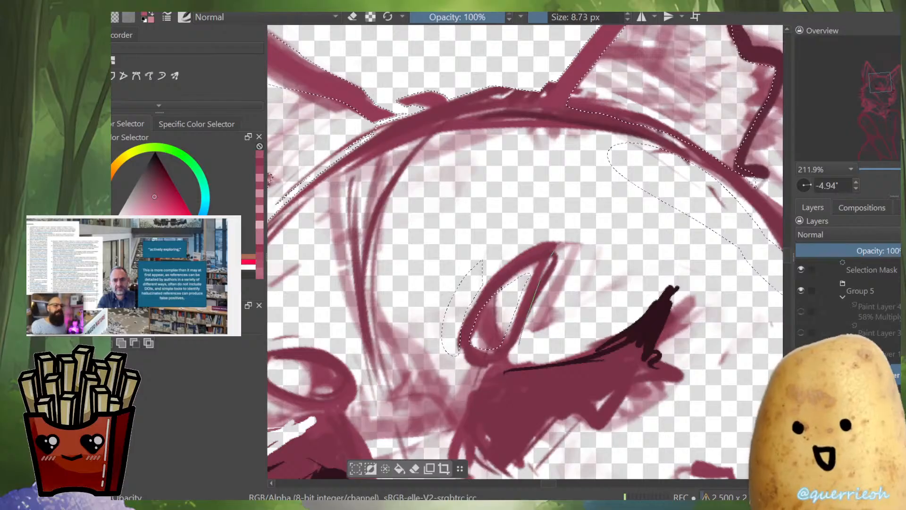
left_click_drag(591, 283, 522, 345)
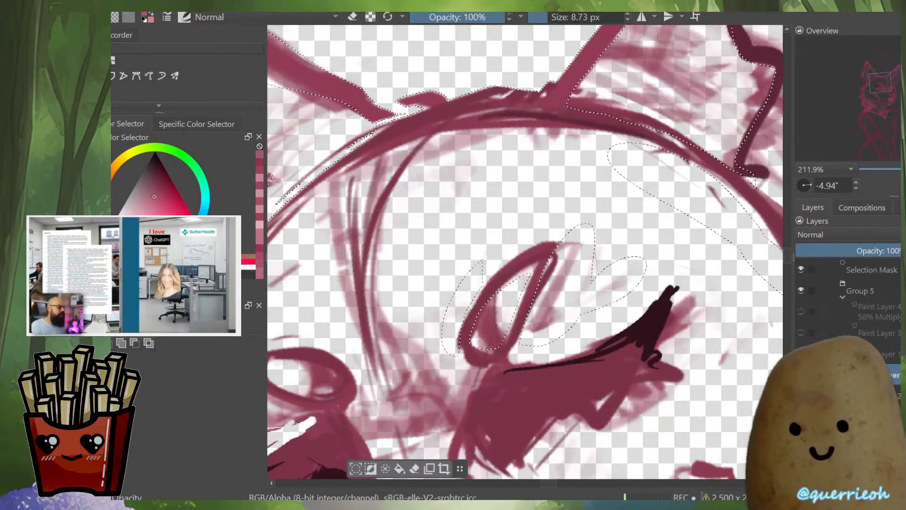
Add the faint strokes between the brow spot and the closed eye's lashes, and those past its outer corner, to the selection
left_click_drag(630, 339, 571, 290)
scroll(570, 291, "down", 4)
scroll(571, 293, "up", 3)
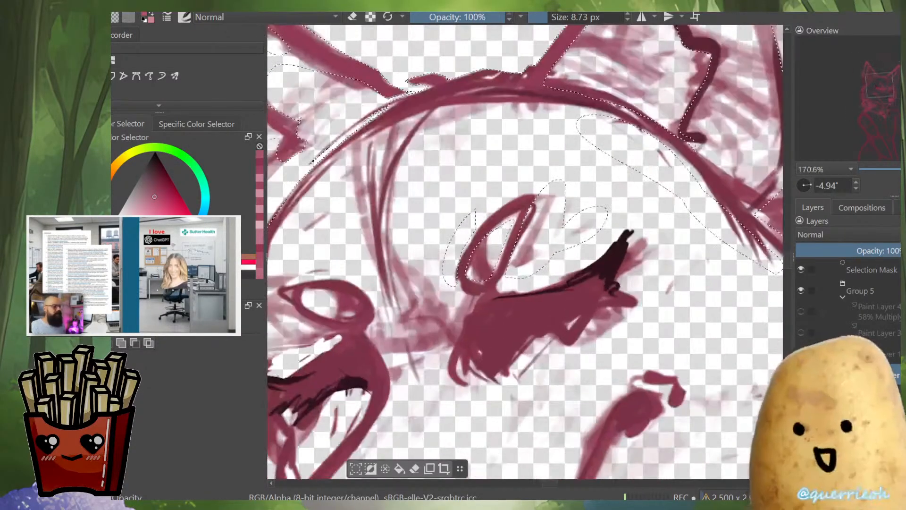
left_click_drag(532, 285, 581, 273)
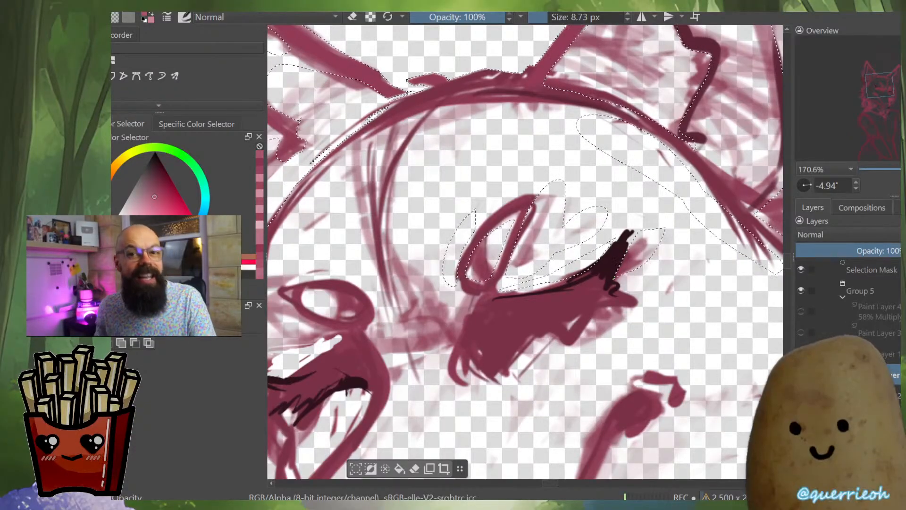
scroll(500, 141, "down", 2)
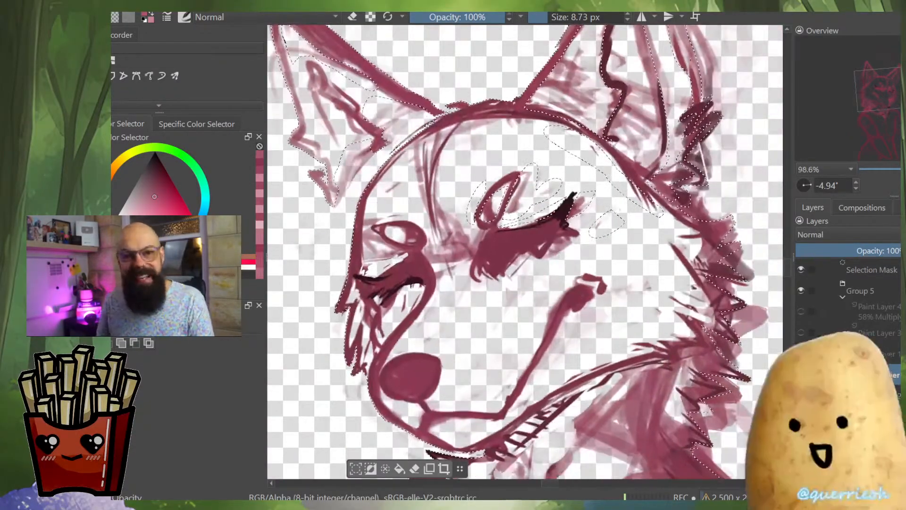
Mirror the canvas view and add the stray strokes along the inner side of the cheek fur to the selection
key("m")
scroll(284, 261, "up", 3)
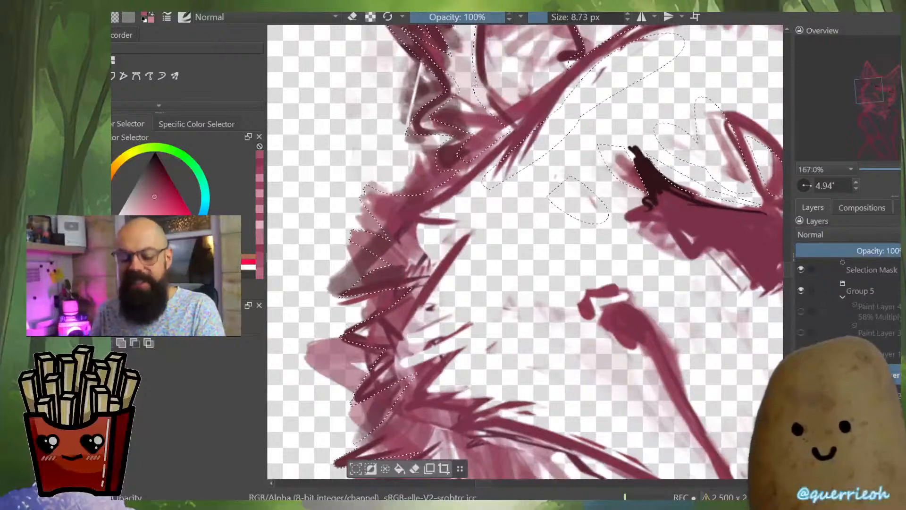
mouse_move(481, 238)
left_mouse_down()
mouse_move(502, 232)
mouse_move(486, 235)
left_mouse_up()
Delete the selected stray strokes around the ears, cheek fur, forehead and brow
scroll(526, 252, "down", 3)
left_click_drag(642, 252, 633, 207)
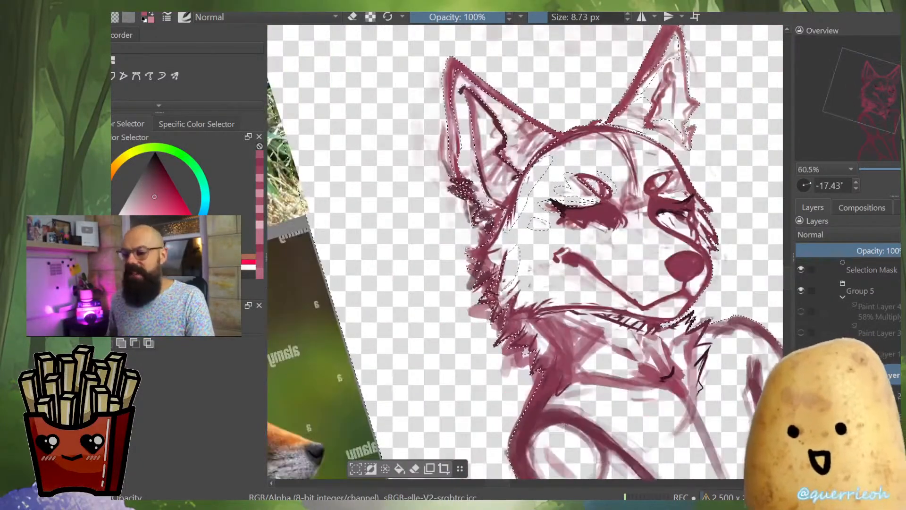
scroll(634, 255, "up", 2)
left_click_drag(635, 255, 550, 330)
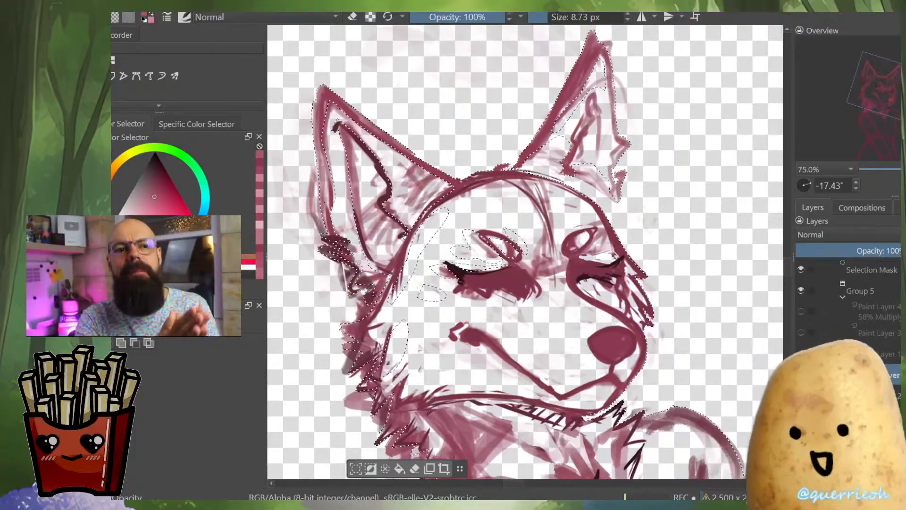
key("Delete")
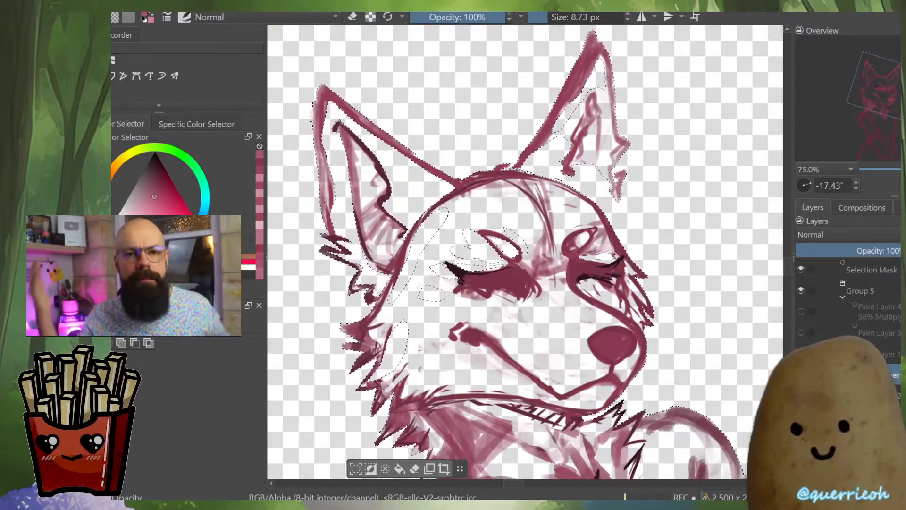
Examine the cleaned-up fox sketch as a whole beside the reference photos, then up close around the head
scroll(623, 268, "down", 3)
scroll(520, 229, "down", 5)
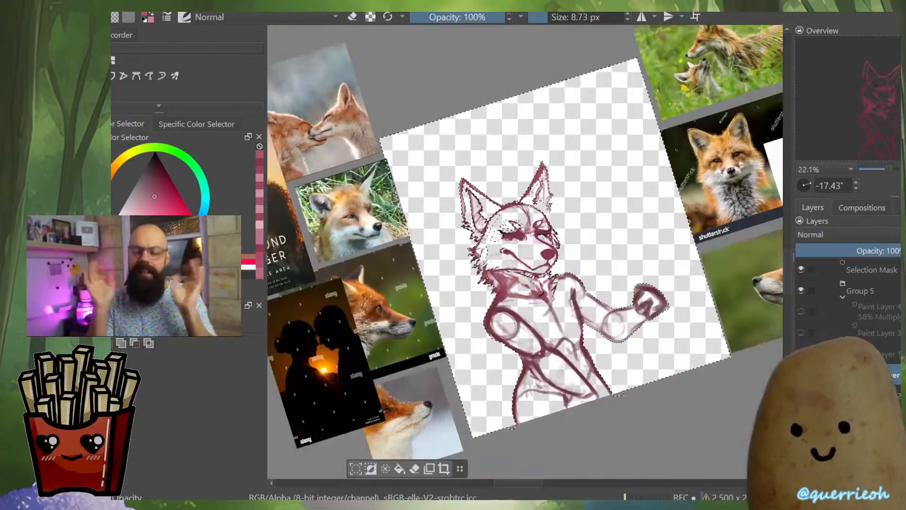
scroll(509, 262, "up", 5)
scroll(510, 255, "down", 4)
scroll(636, 324, "up", 4)
left_click_drag(403, 376, 481, 220)
scroll(713, 236, "down", 4)
left_click_drag(712, 235, 707, 298)
left_click_drag(679, 180, 603, 266)
scroll(604, 266, "up", 3)
left_click_drag(561, 231, 594, 293)
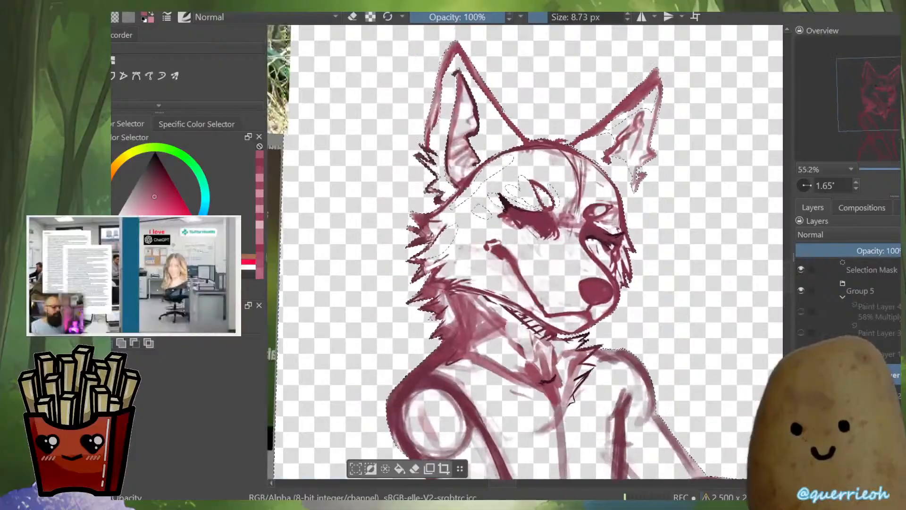
Clear the selection and lighten the forehead outline on the muzzle side with the eraser at 38.82 px
key("ctrl+shift+a")
key("m")
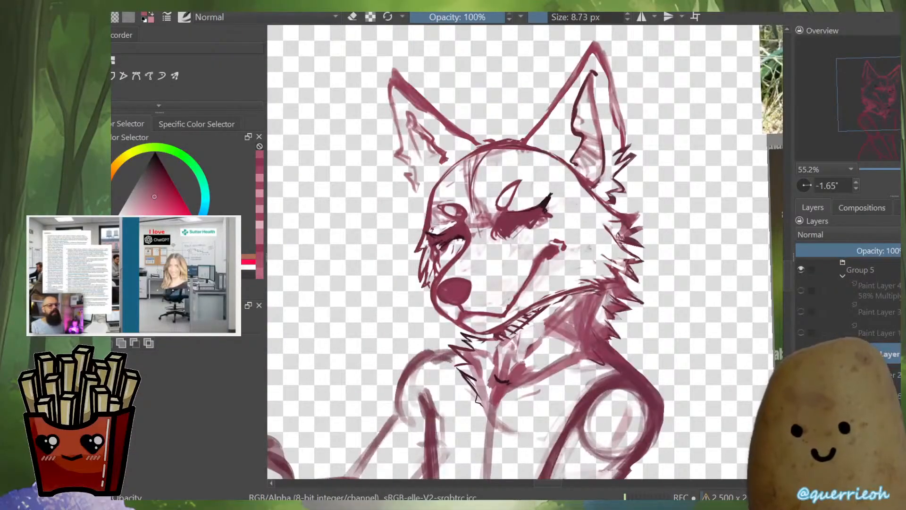
scroll(439, 201, "up", 3)
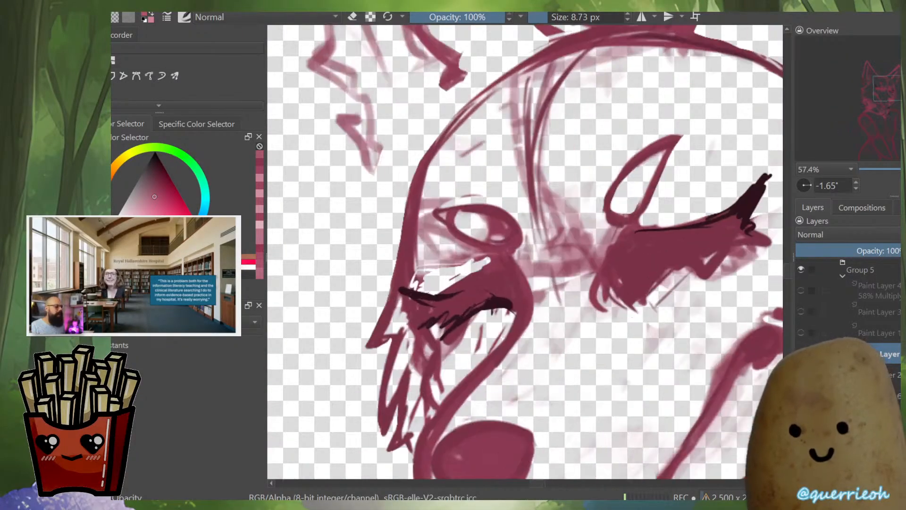
scroll(428, 228, "down", 5)
scroll(424, 234, "up", 4)
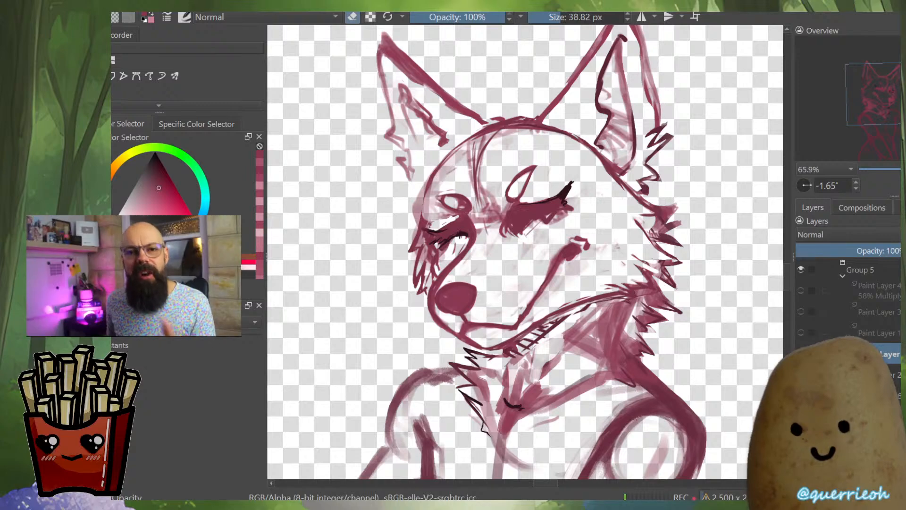
Check the sketch in mirrored view and soften the top-of-head outline between the ears with the eraser
scroll(432, 197, "down", 8)
key("m")
key("m")
scroll(448, 236, "up", 2)
scroll(467, 189, "up", 4)
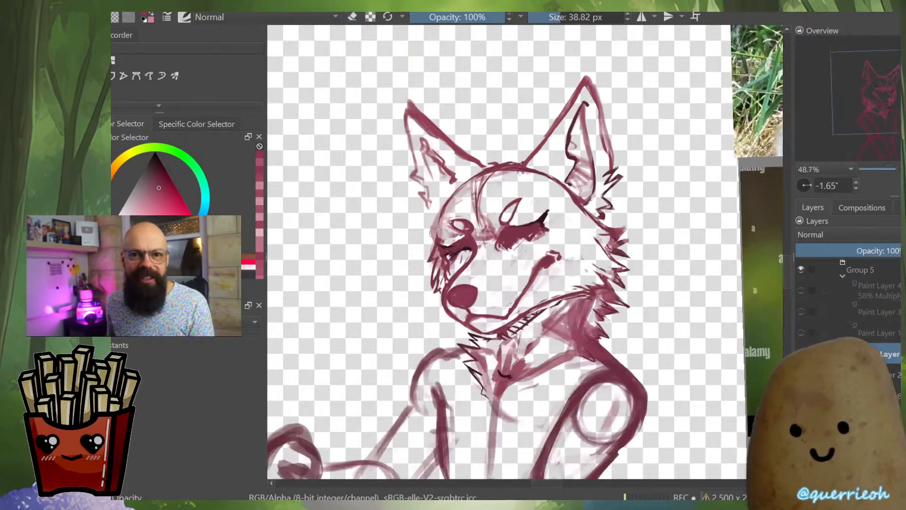
key("e")
left_click_drag(472, 173, 506, 161)
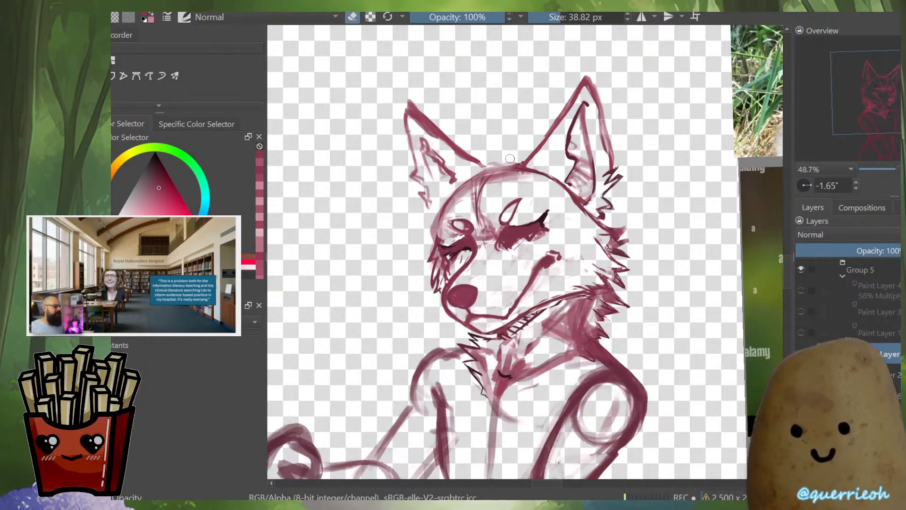
Resize the eraser and lighten the inner strokes of the cheek fur tufts below the ear
scroll(517, 180, "down", 5)
scroll(519, 164, "up", 4)
scroll(519, 205, "up", 1)
scroll(550, 229, "up", 6)
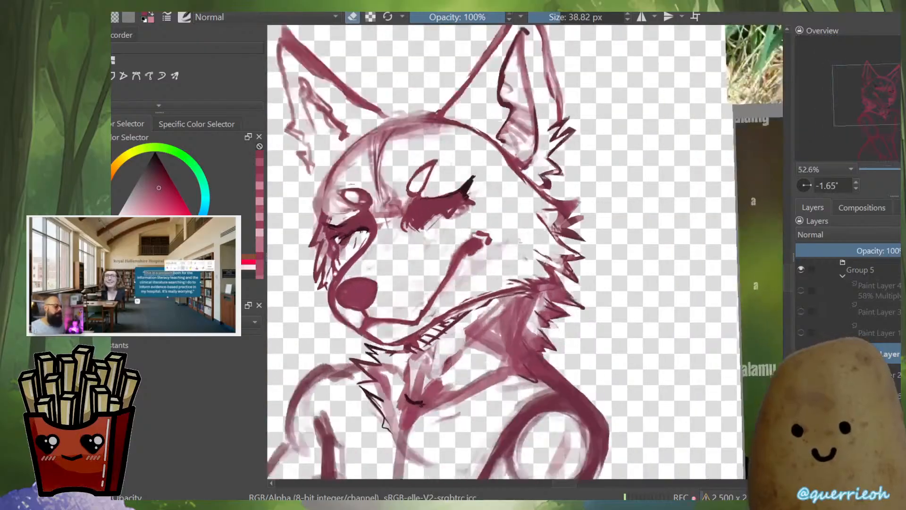
mouse_move(581, 199)
left_mouse_down("shift")
mouse_move(560, 213)
mouse_move(581, 209)
left_mouse_up("shift")
key("e")
mouse_move(569, 207)
left_mouse_down()
mouse_move(538, 219)
mouse_move(572, 209)
mouse_move(549, 240)
mouse_move(585, 232)
mouse_move(549, 258)
left_mouse_up()
key("e")
Mirror the view, sample the fur line's color and reinforce a cheek fur tuft with a 4.25 px brush
key("m")
scroll(471, 244, "up", 1)
key("e")
left_click(471, 252, "ctrl")
left_click_drag(471, 252, 457, 252, "shift")
mouse_move(494, 243)
left_mouse_down()
mouse_move(444, 270)
mouse_move(466, 248)
left_mouse_up()
key("e")
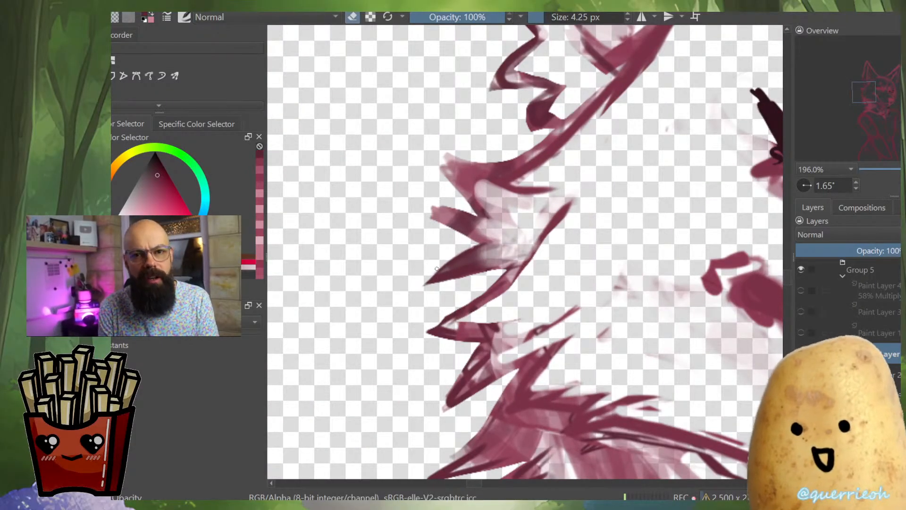
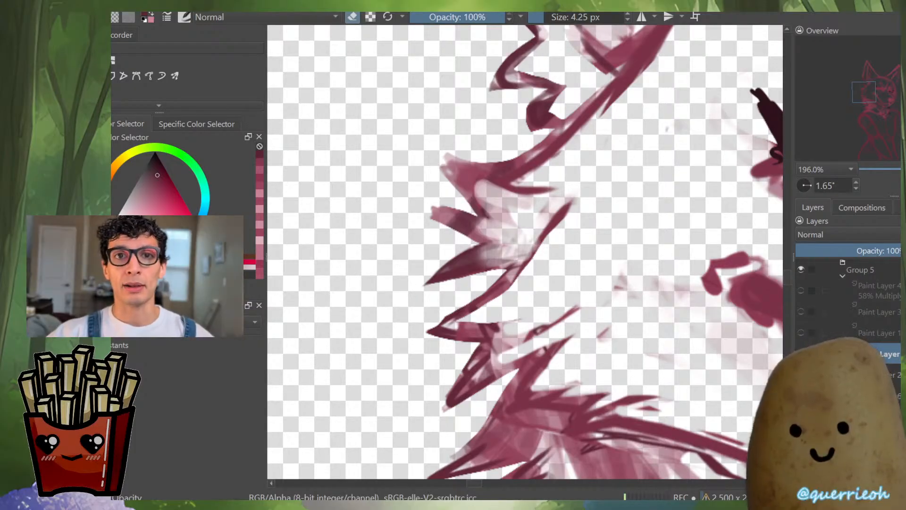
Outline the stray sketch marks on the cheek just behind the mouth corner with a freehand selection
scroll(524, 344, "down", 2)
scroll(524, 344, "up", 3)
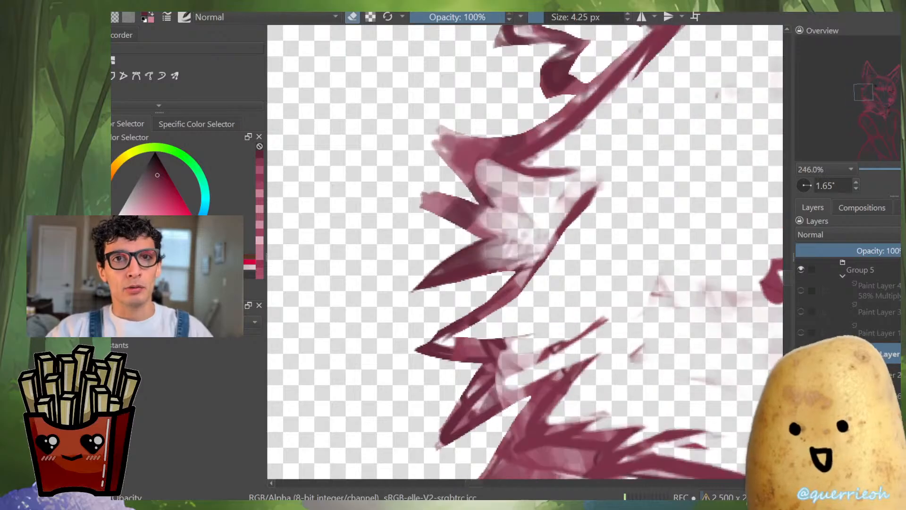
left_click_drag(523, 283, 555, 254)
left_click_drag(567, 291, 475, 321)
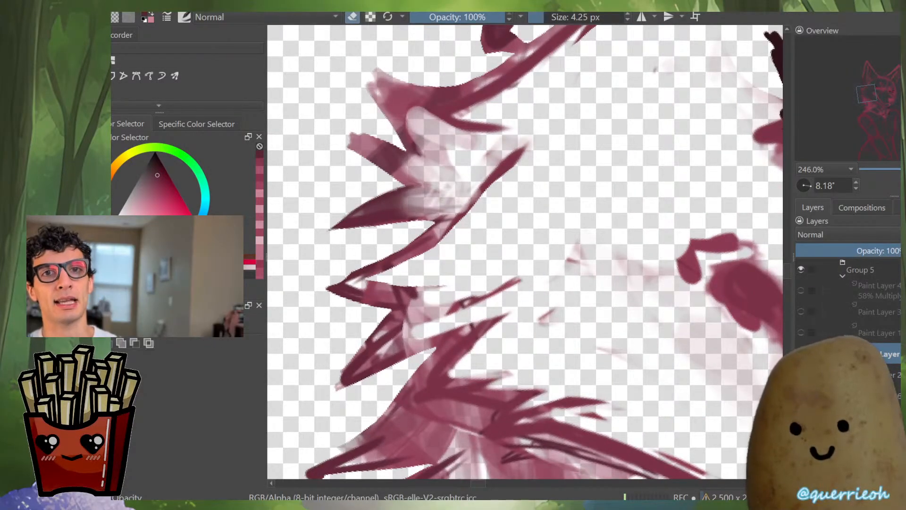
mouse_move(608, 208)
left_mouse_down()
mouse_move(631, 312)
mouse_move(652, 274)
mouse_move(568, 268)
left_mouse_up()
scroll(653, 274, "down", 3)
key("m")
left_click_drag(509, 271, 653, 292)
scroll(428, 149, "up", 3)
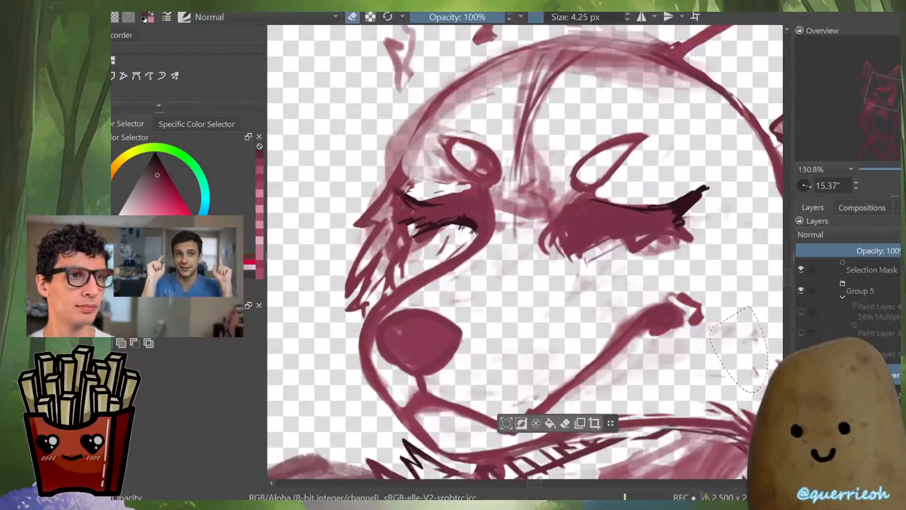
Add the forehead and nose-bridge area between the eyes to the selection and clear the sketch marks inside the selected areas
mouse_move(408, 304)
left_mouse_down()
mouse_move(401, 305)
mouse_move(489, 246)
mouse_move(482, 197)
mouse_move(496, 187)
mouse_move(495, 156)
mouse_move(453, 131)
mouse_move(460, 90)
mouse_move(595, 79)
mouse_move(600, 135)
mouse_move(571, 171)
mouse_move(512, 304)
mouse_move(448, 314)
left_mouse_up()
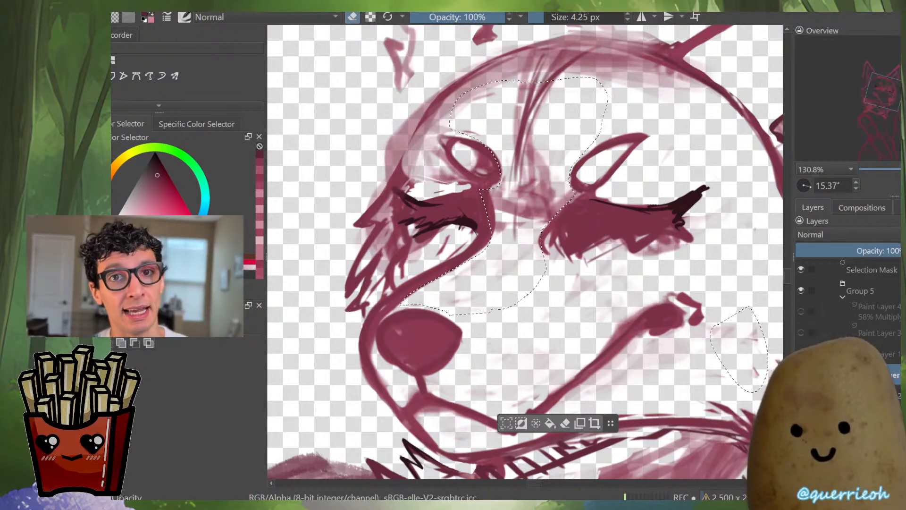
key("Delete")
scroll(474, 298, "down", 4)
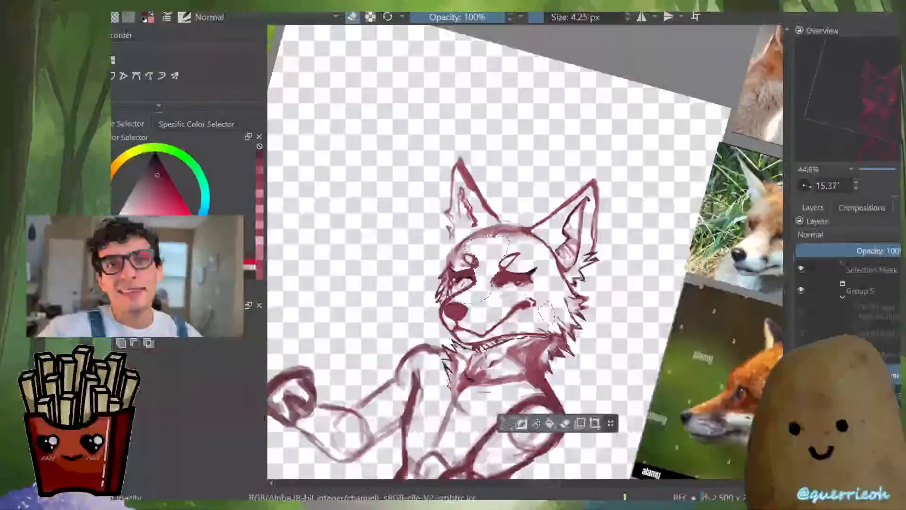
key("m")
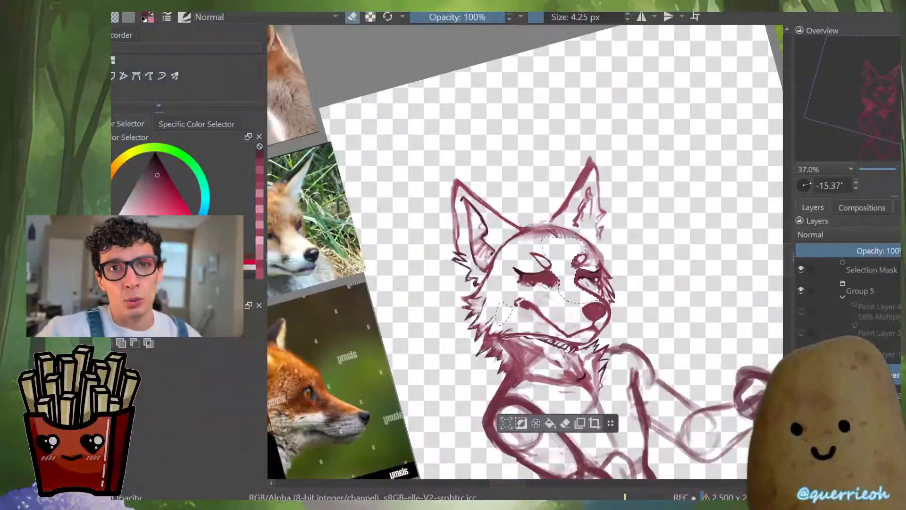
Add the cheek area between the closed eye and the mouth line to the freehand selection
scroll(585, 292, "up", 5)
key("m")
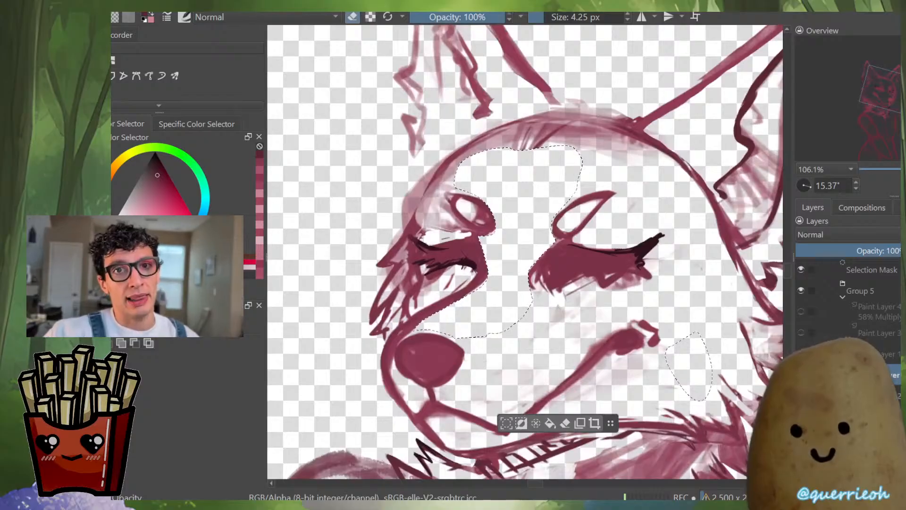
mouse_move(566, 372)
left_mouse_down()
mouse_move(486, 415)
mouse_move(537, 319)
left_mouse_up()
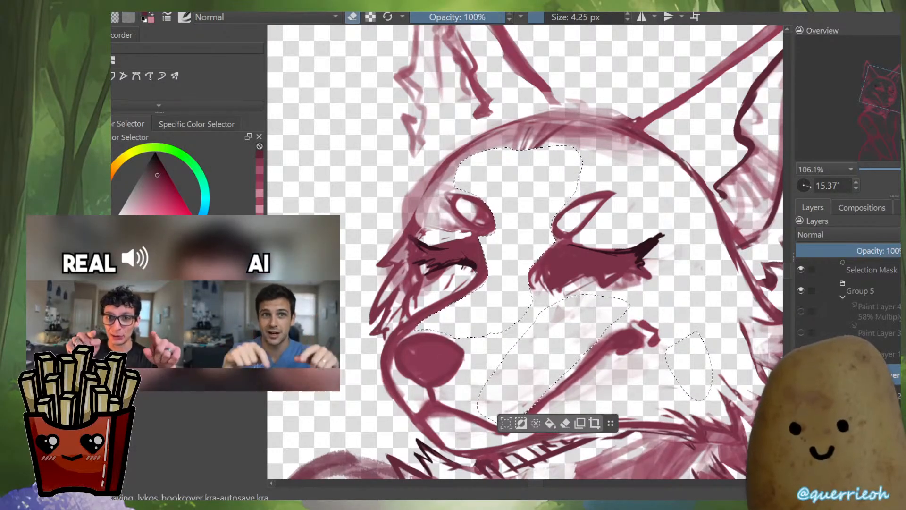
Resize the floating YouTube video so it covers less of the canvas, and pause and resume its playback
left_click(181, 291)
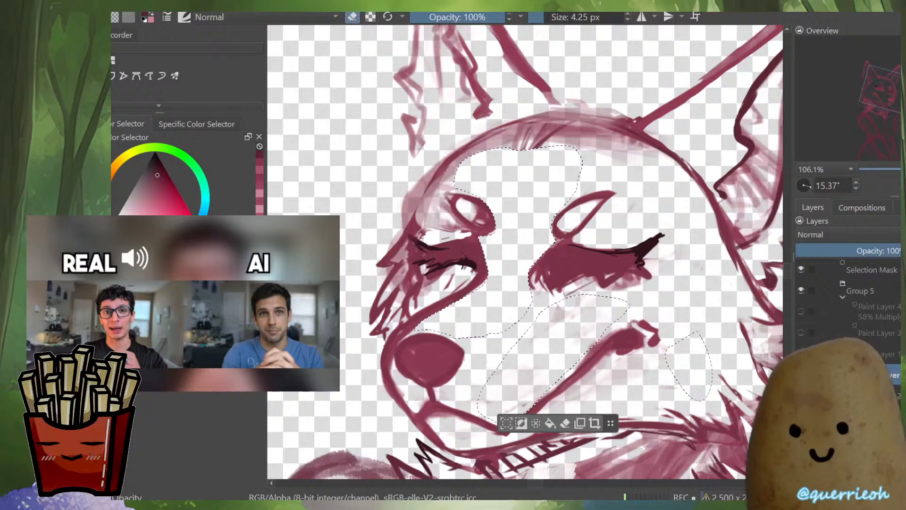
left_click(183, 293)
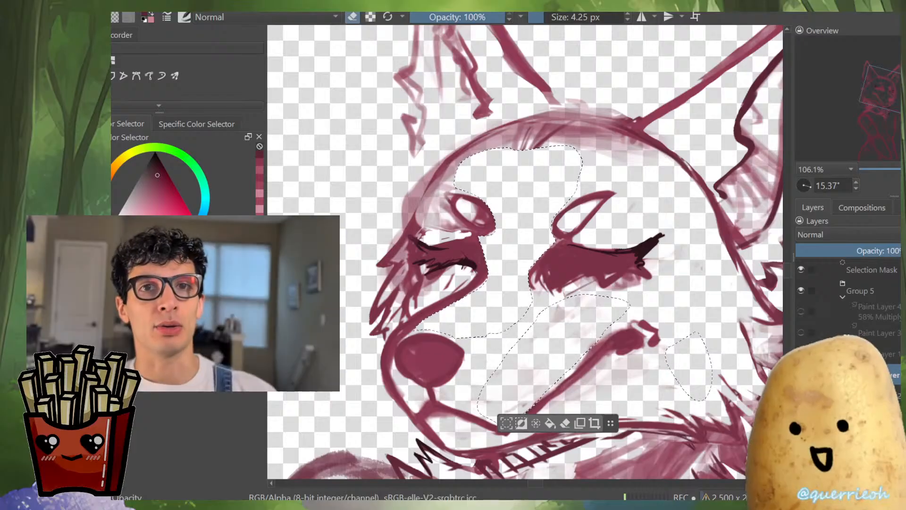
left_click_drag(338, 389, 491, 477)
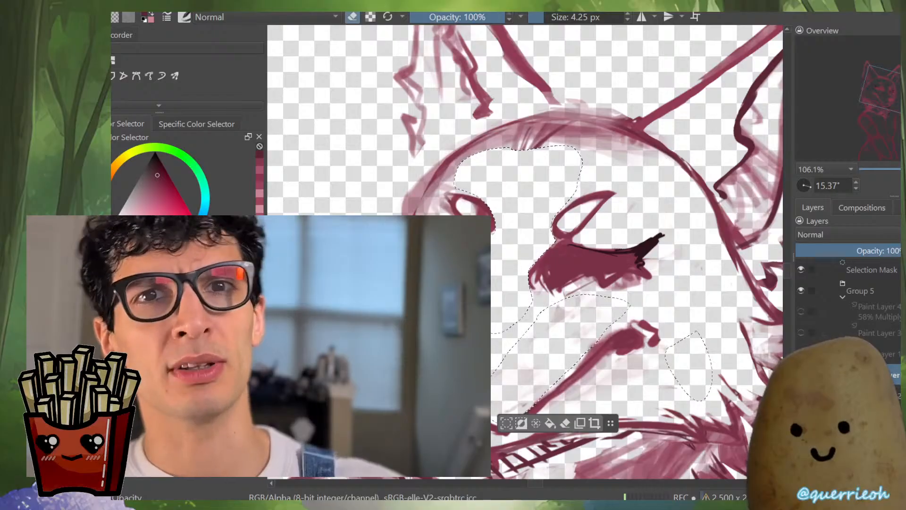
mouse_move(259, 334)
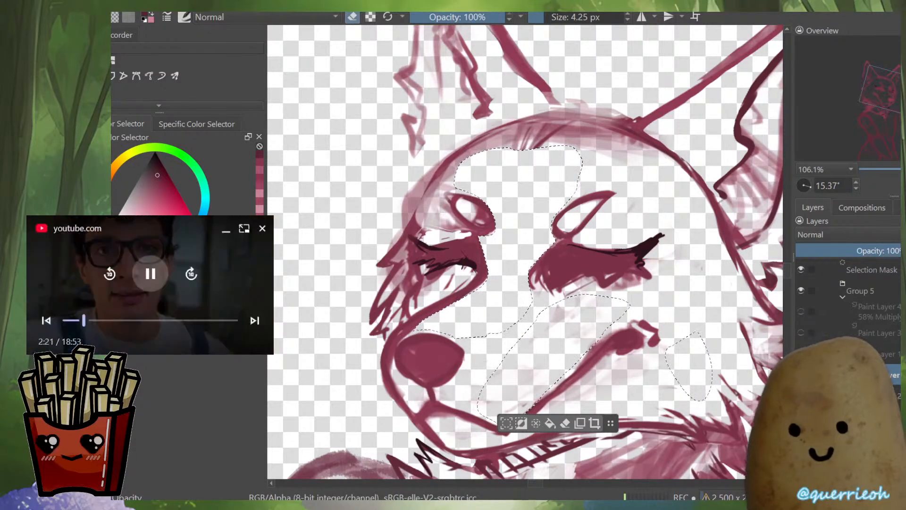
left_click(146, 265)
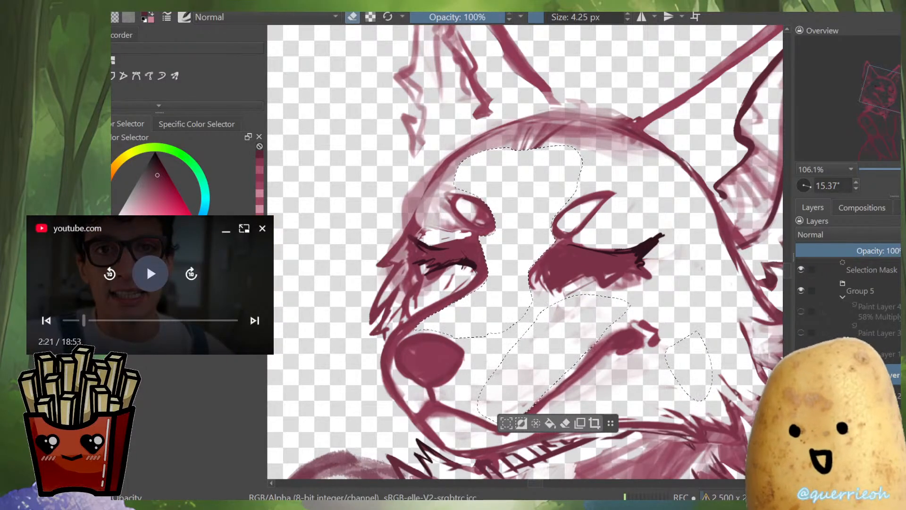
left_click_drag(273, 353, 255, 343)
left_click(137, 259)
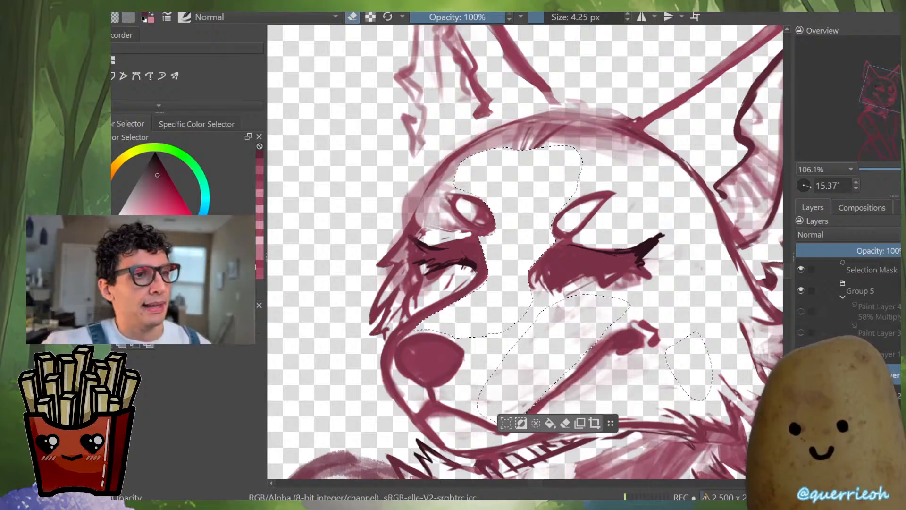
Deselect the outlined areas on the fox's face
scroll(399, 256, "up", 4)
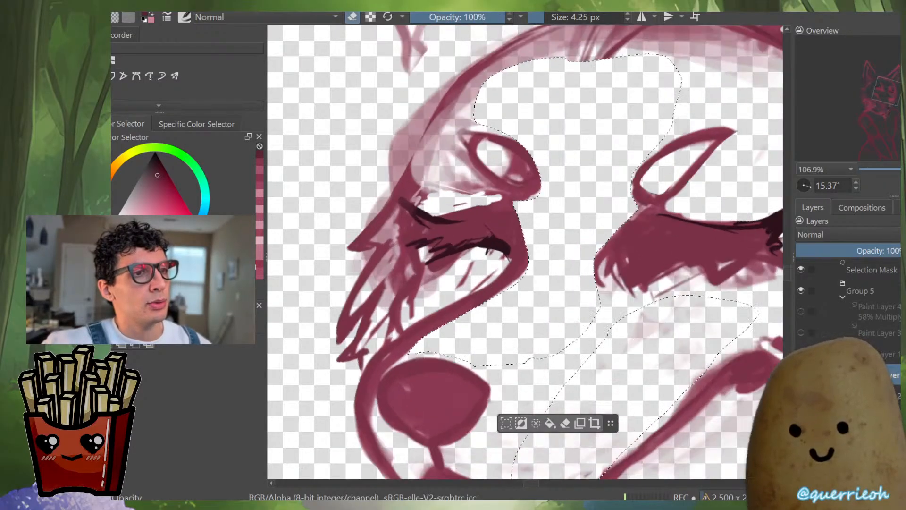
scroll(505, 297, "down", 4)
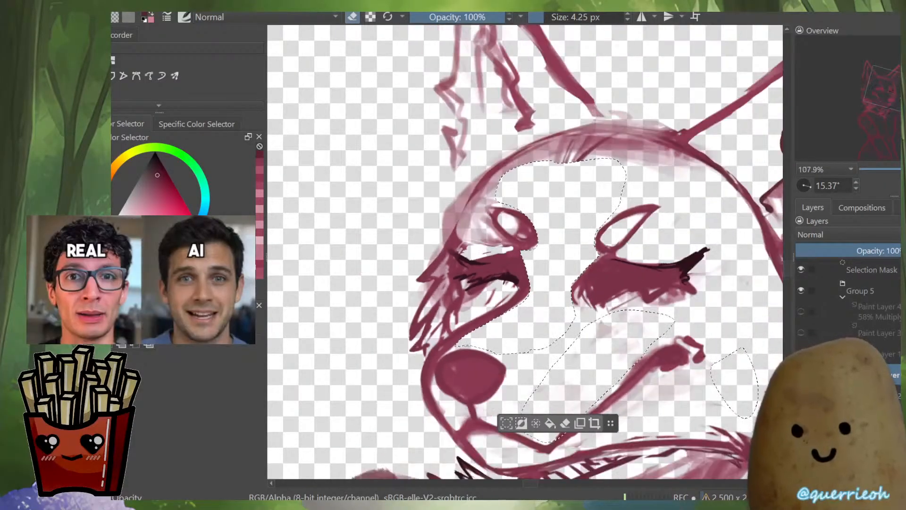
key("ctrl+shift+a")
scroll(523, 312, "down", 7)
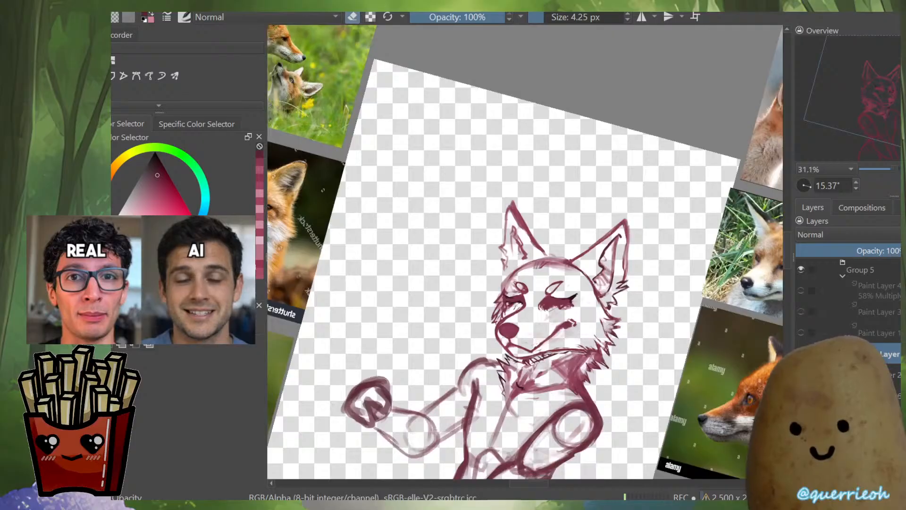
Start a Liquify transform on the sketch layer with a brush size of 281.28
scroll(533, 391, "up", 4)
left_click_drag(534, 391, 524, 410)
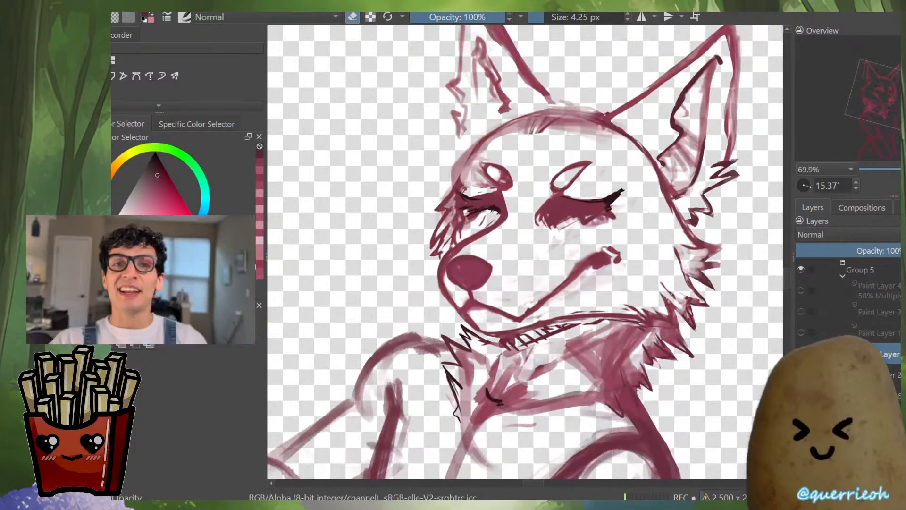
key("m")
key("m")
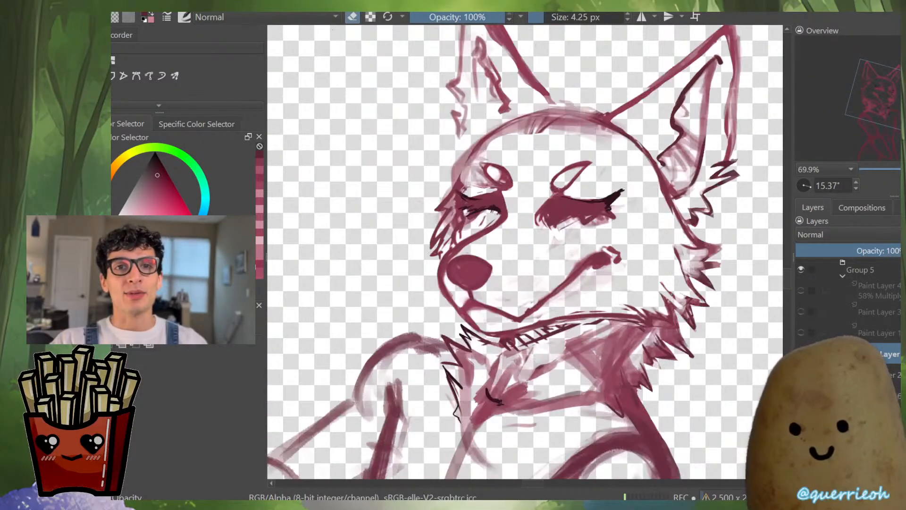
left_click_drag(648, 210, 638, 256)
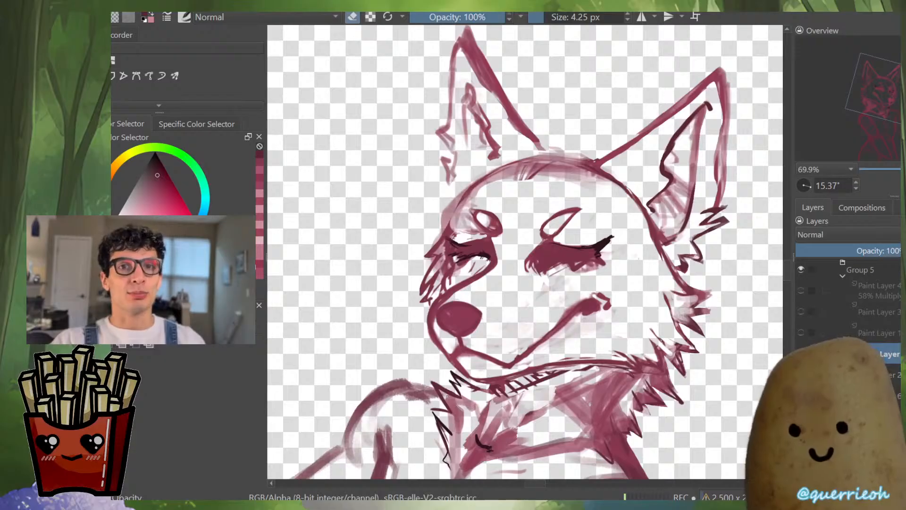
key("ctrl+t")
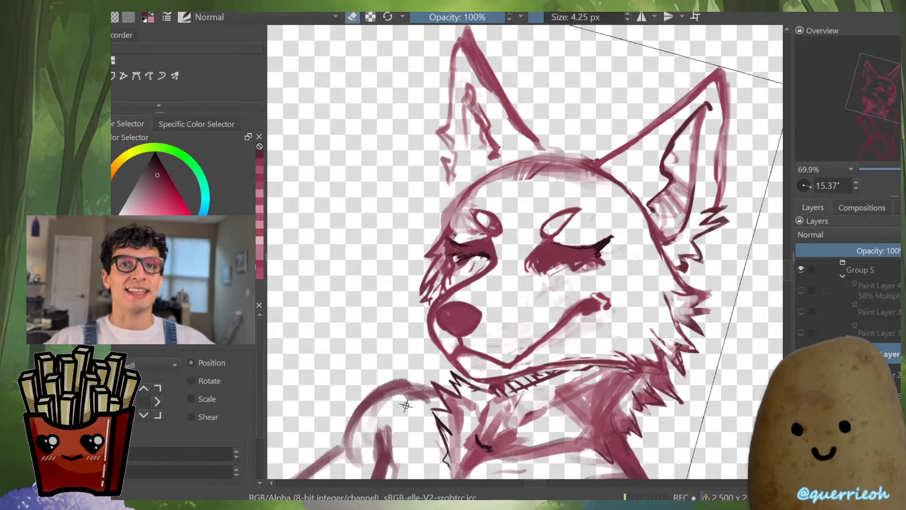
key("b")
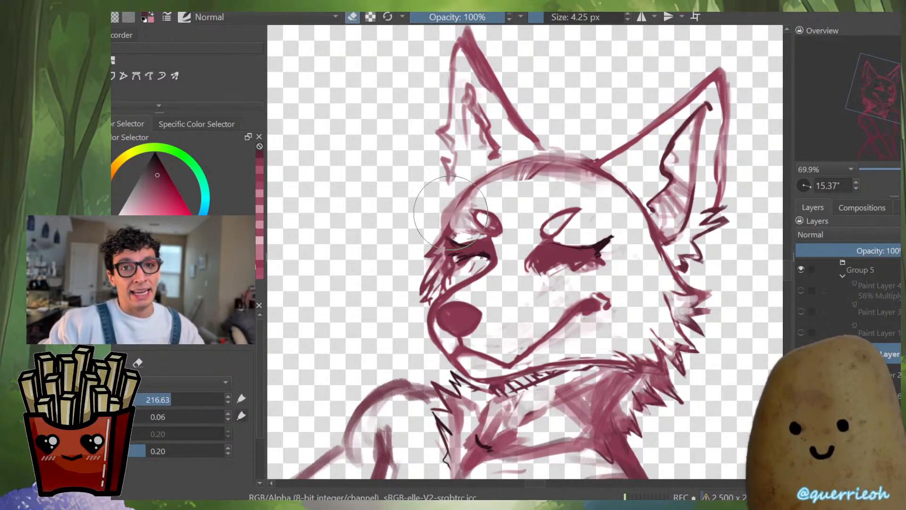
scroll(465, 275, "down", 3)
key("m")
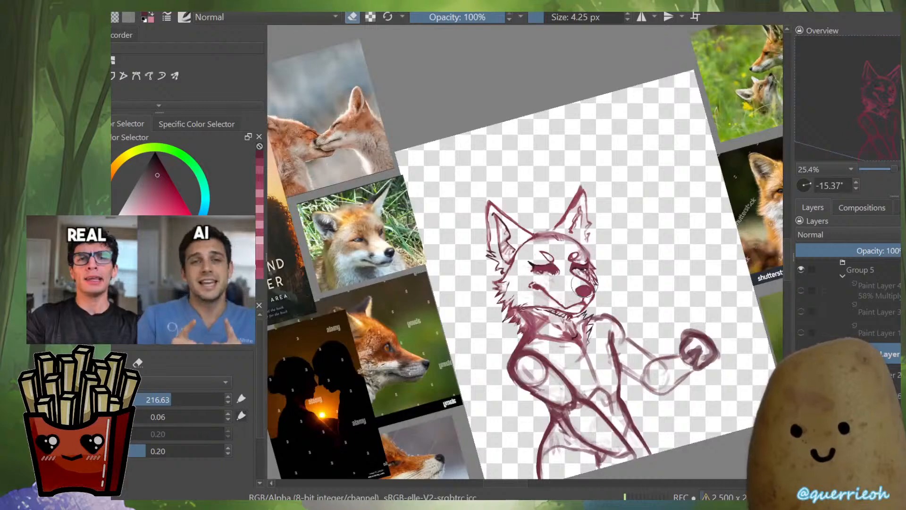
scroll(575, 288, "up", 3)
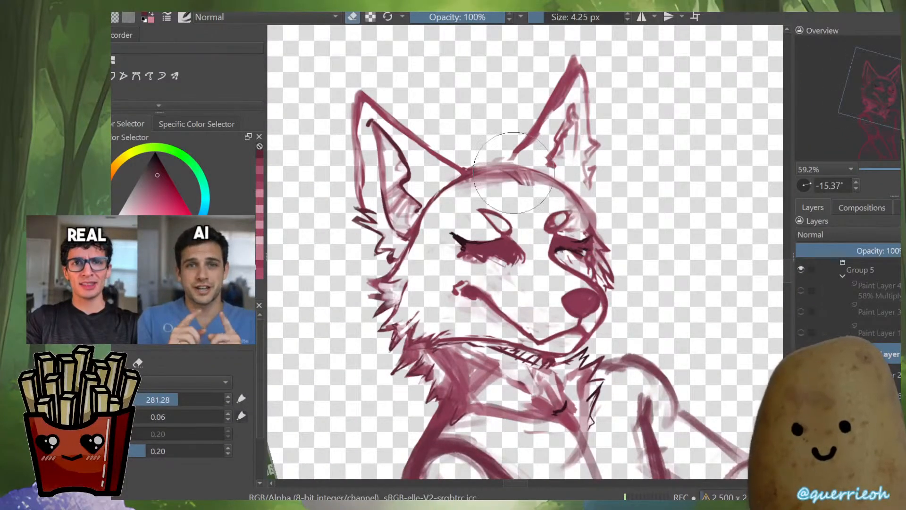
Compare the fox head's proportions with the reference photos, checking the whole figure and the mirrored drawing
scroll(543, 212, "down", 3)
key("m")
left_click_drag(564, 210, 523, 343)
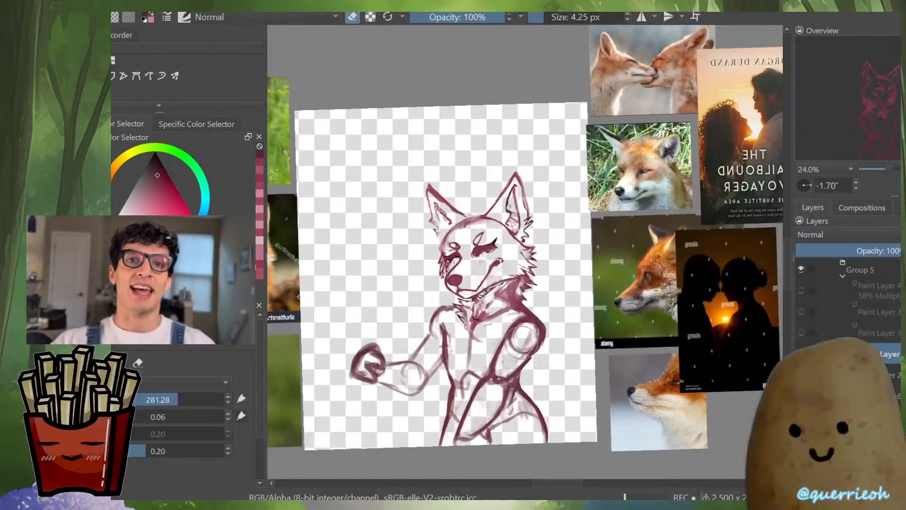
scroll(518, 309, "up", 1)
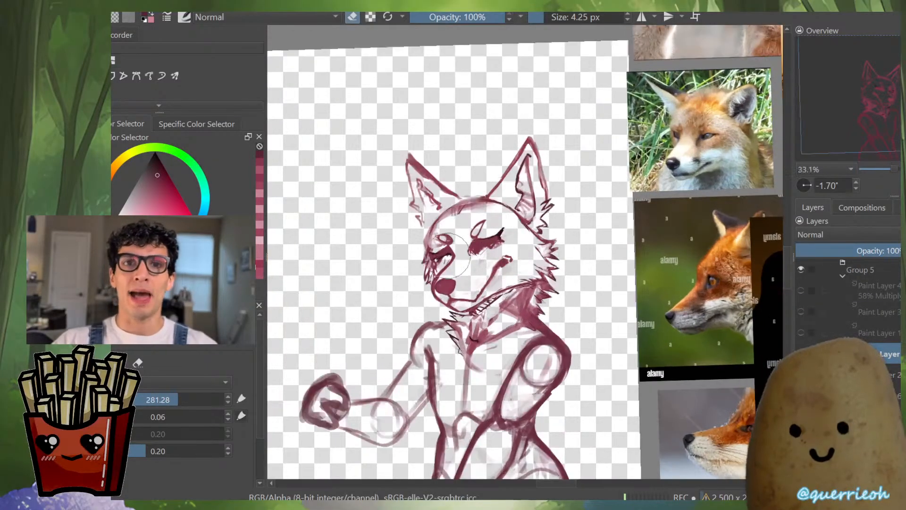
scroll(462, 250, "up", 1)
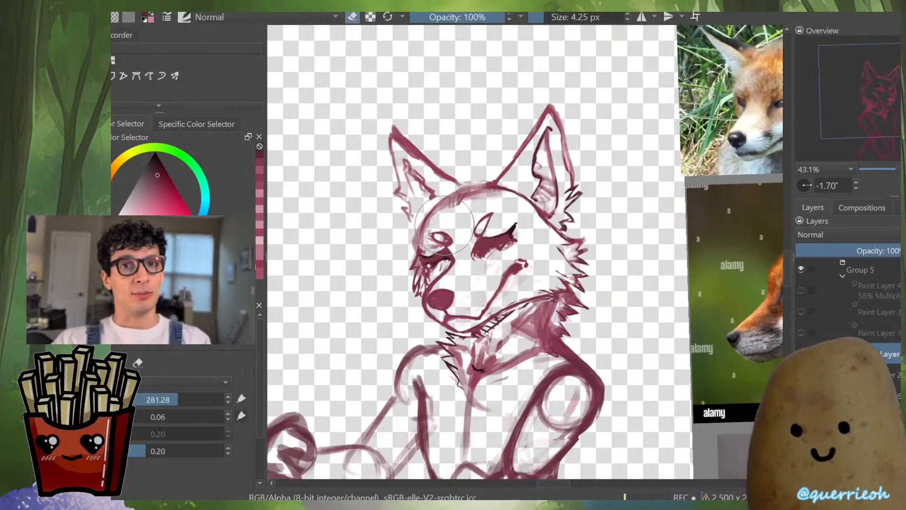
left_click_drag(449, 231, 405, 274)
scroll(399, 337, "down", 2)
scroll(393, 333, "up", 2)
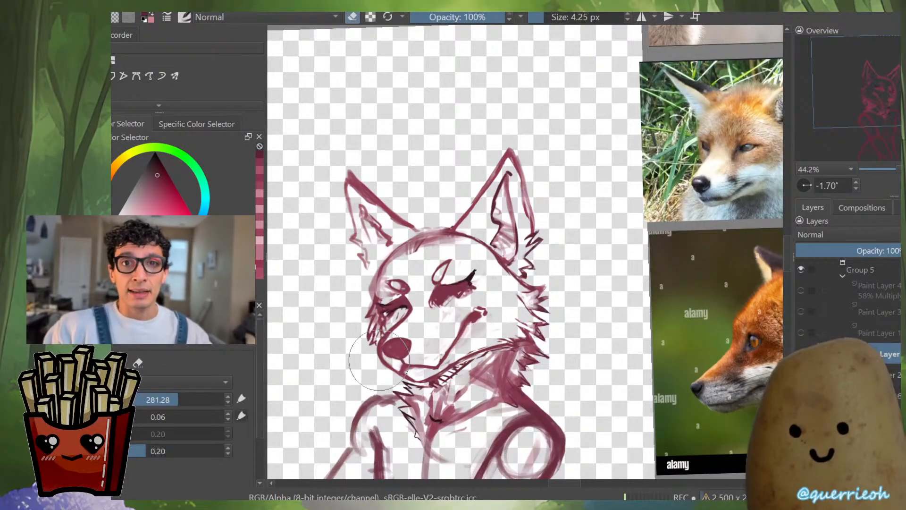
key("m")
key("m")
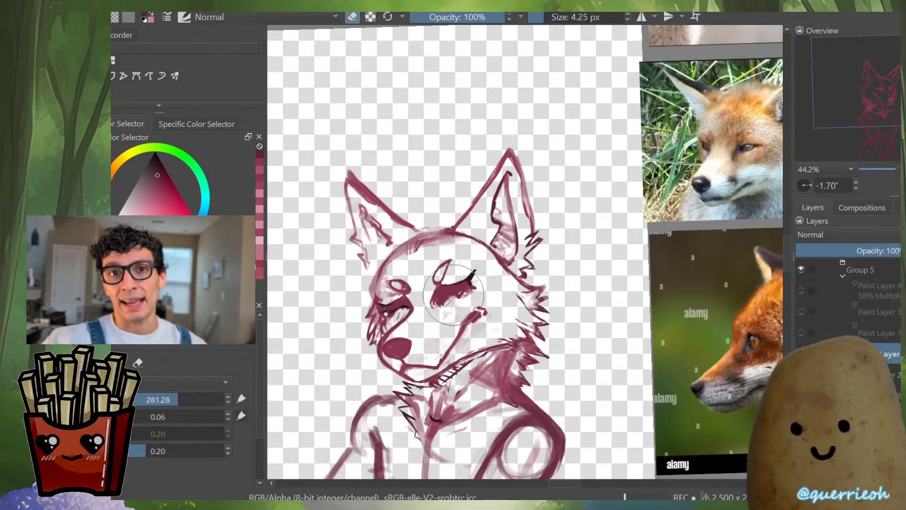
Set the Liquify brush size to 282.59 and check the head's shape against the fox references
scroll(443, 320, "down", 2)
scroll(456, 300, "up", 2)
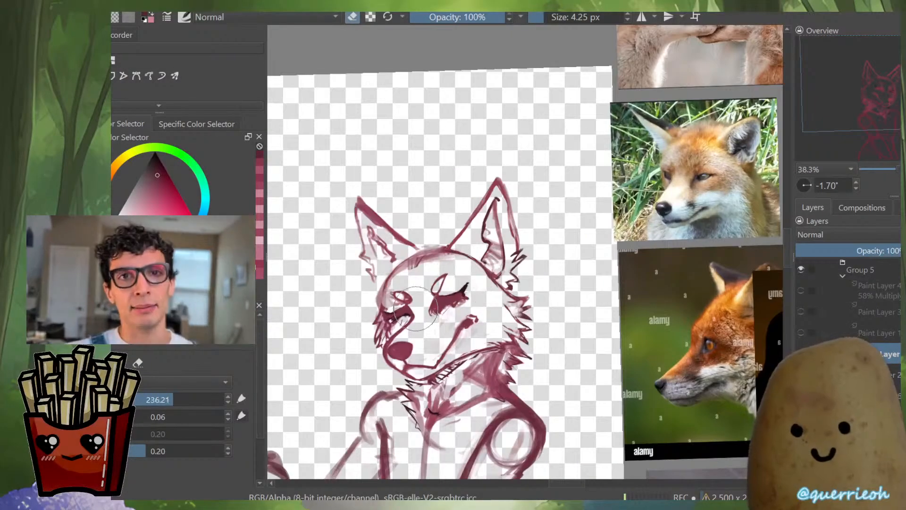
scroll(417, 319, "down", 2)
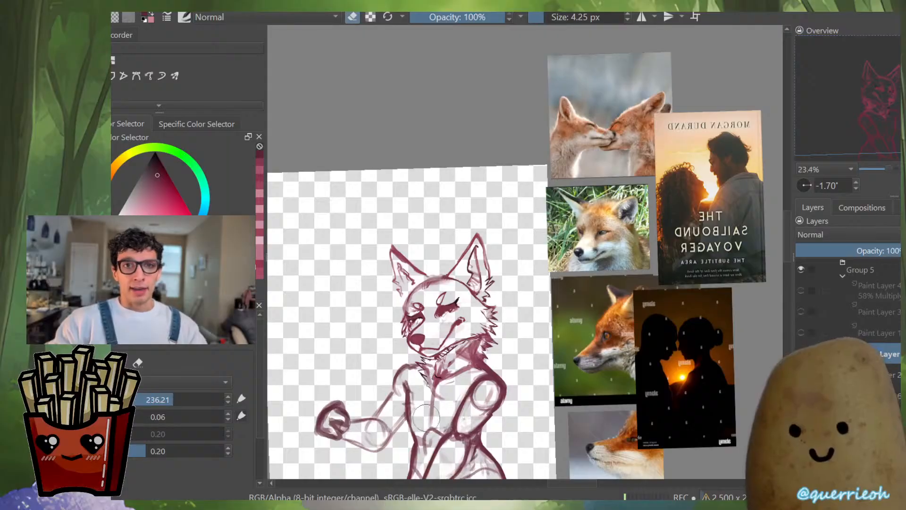
scroll(427, 301, "up", 4)
left_click_drag(456, 280, 390, 313)
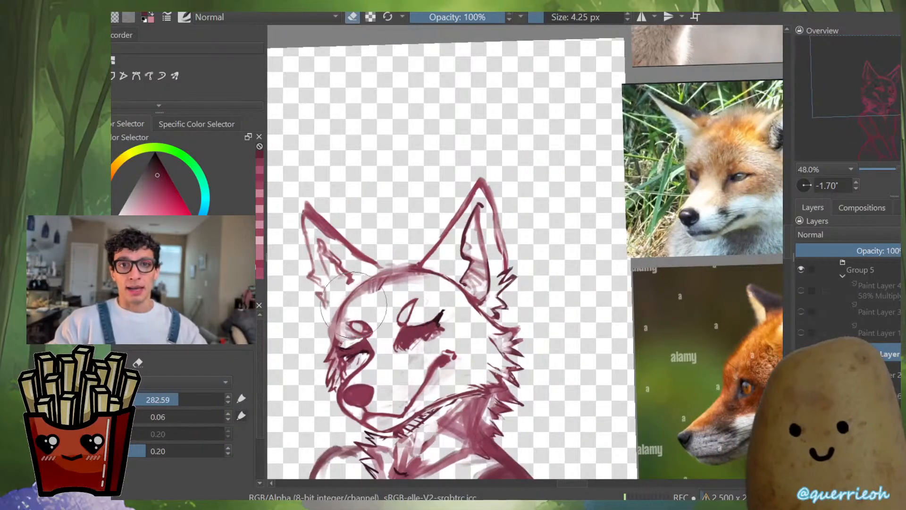
scroll(486, 311, "down", 5)
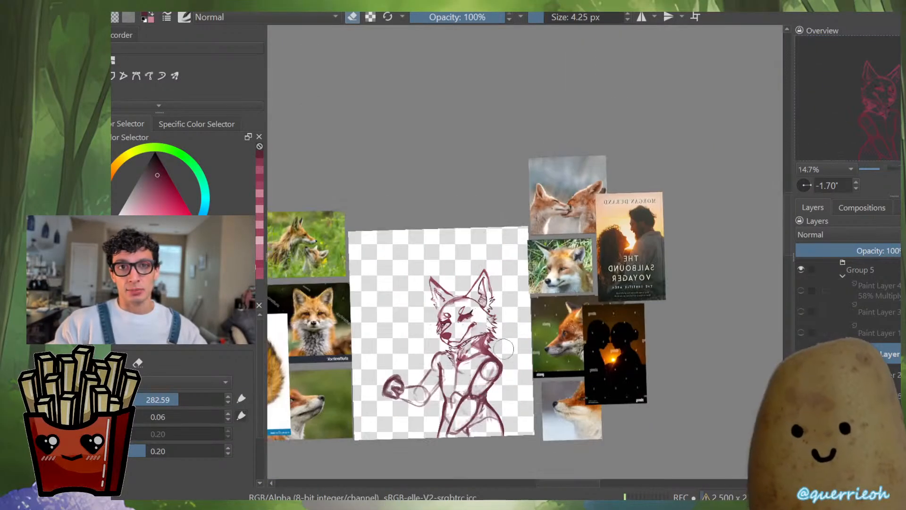
scroll(497, 333, "up", 3)
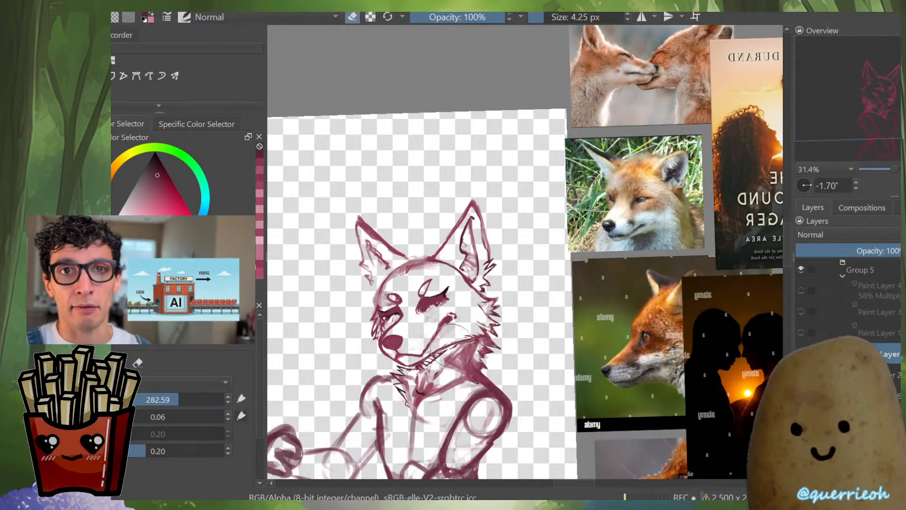
Outline the near eye with a freehand selection and reshape it with a Liquify transform at brush size 329.17
scroll(472, 292, "up", 3)
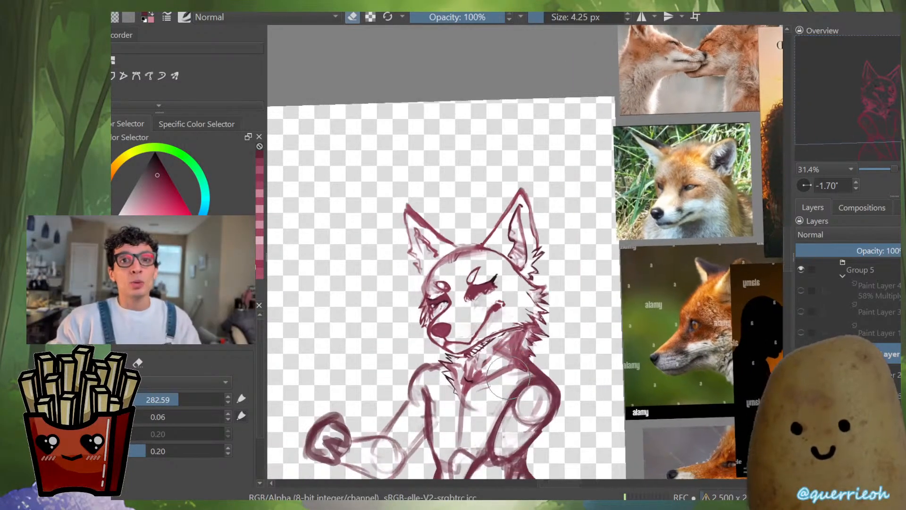
key("b")
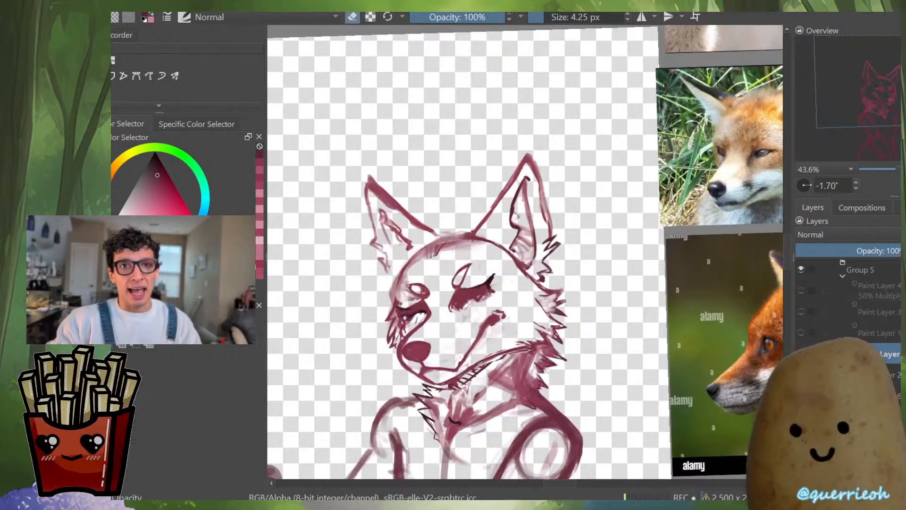
left_click_drag(507, 293, 508, 295)
key("ctrl+t")
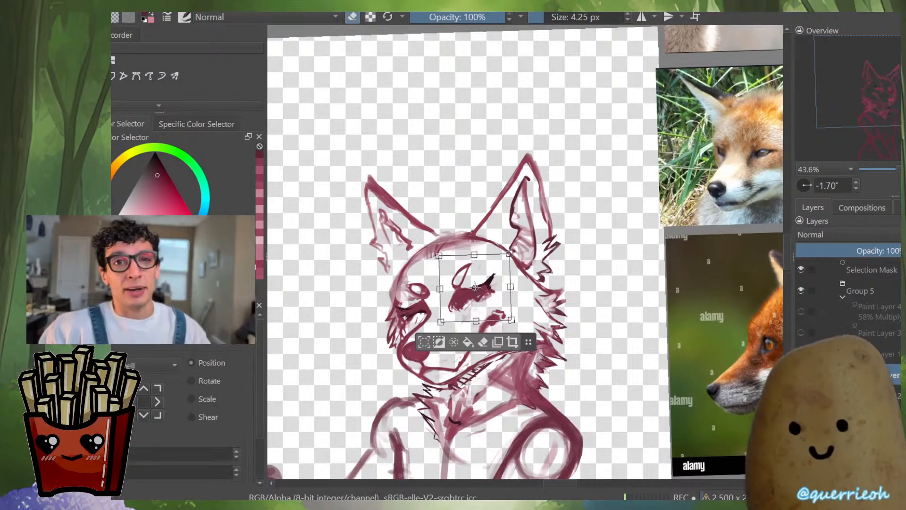
left_click(138, 330)
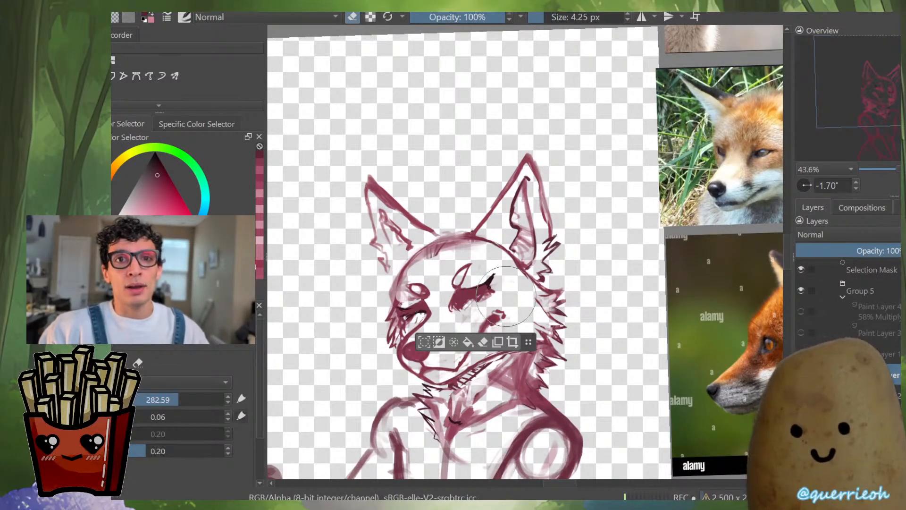
left_click_drag(495, 295, 461, 306)
left_click_drag(431, 278, 440, 295)
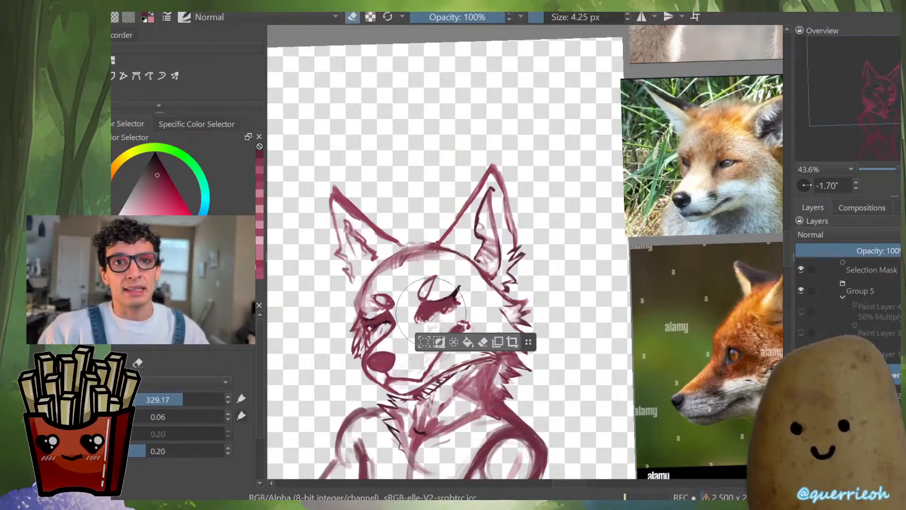
Check the reshaped eye in the mirrored view and clear the selection
key("m")
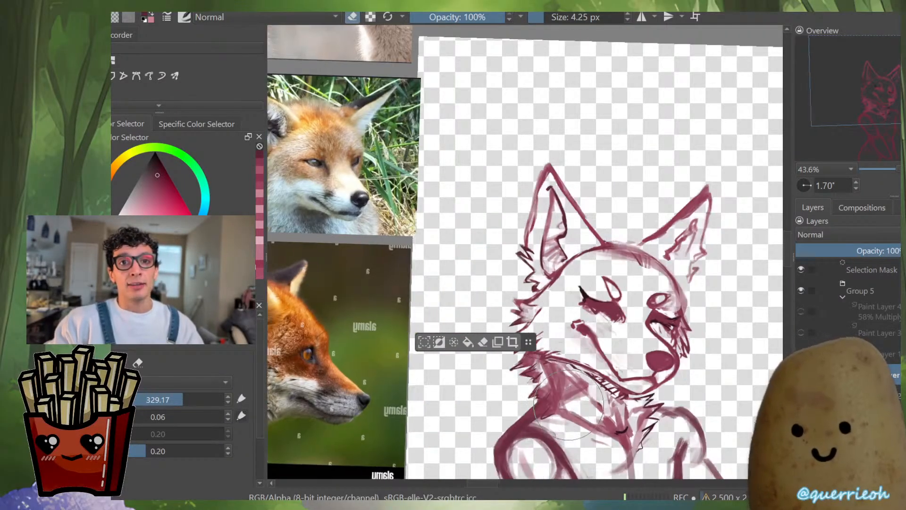
key("m")
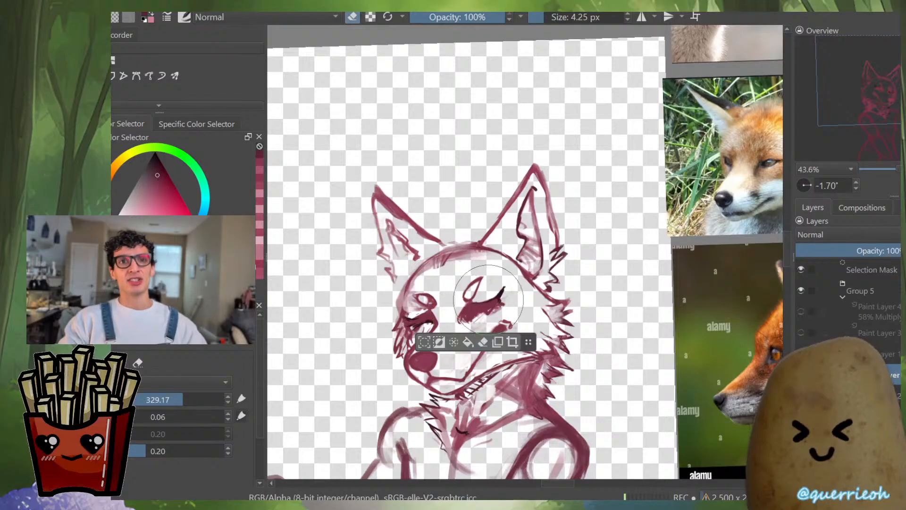
key("ctrl+shift+a")
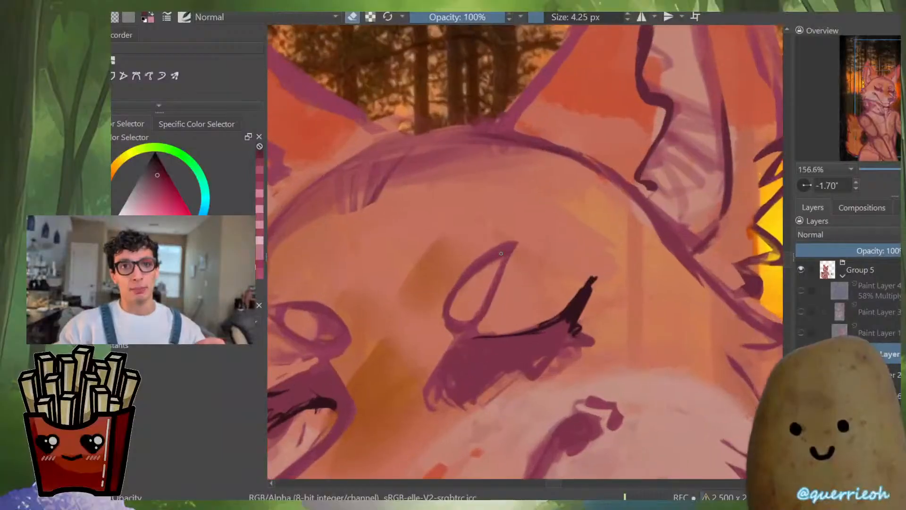
Redraw the brow marking above the far eye as a cleaner pointed teardrop in the mirrored view, painting and erasing at 9.06 px
key("e")
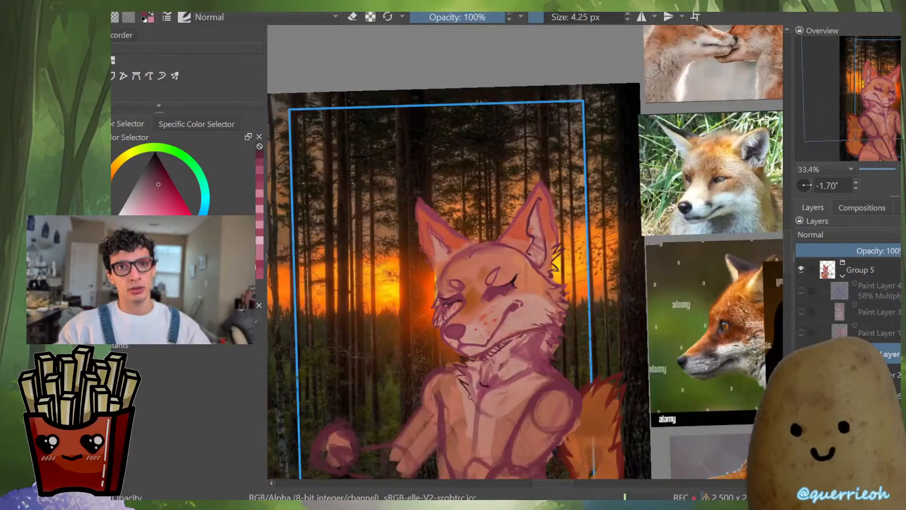
scroll(468, 282, "up", 3)
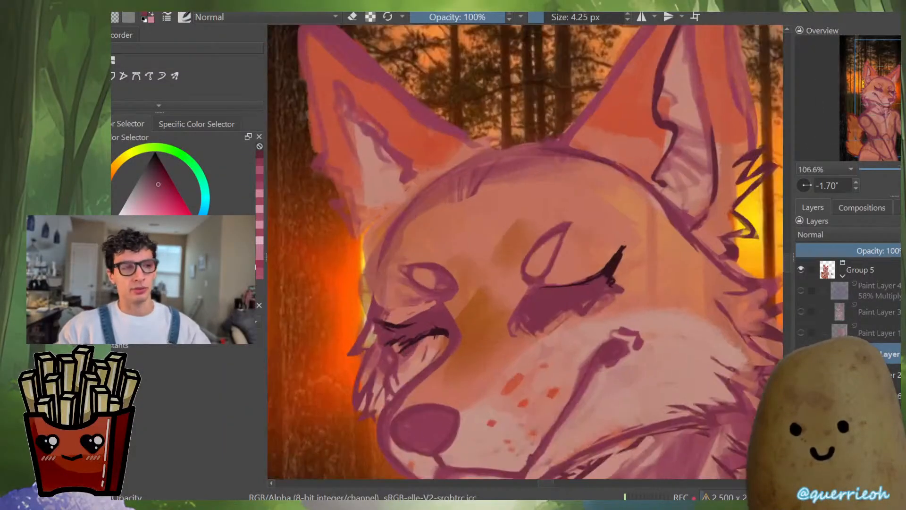
key("m")
scroll(569, 293, "up", 1)
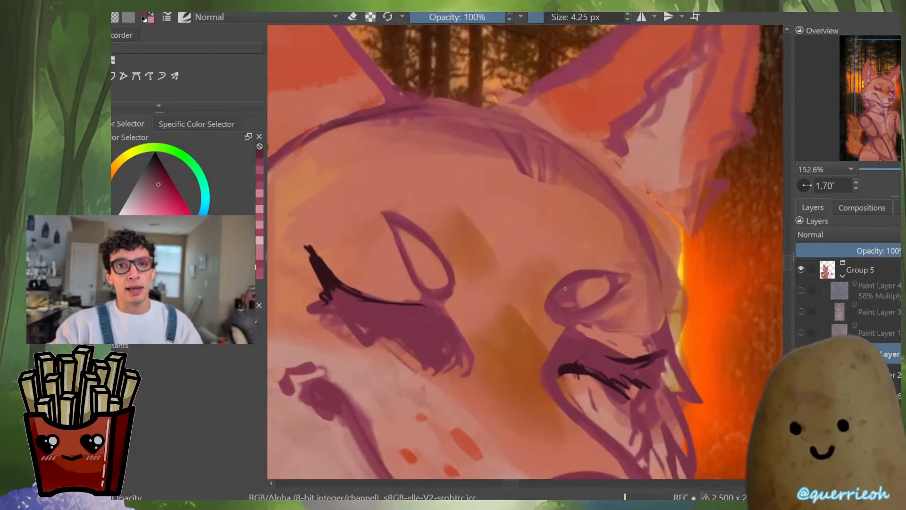
key("e")
mouse_move(620, 295)
left_mouse_down()
mouse_move(583, 317)
mouse_move(619, 325)
left_mouse_up()
key("e")
left_click_drag(577, 273, 583, 270, "shift")
key("e")
left_click_drag(587, 310, 548, 315)
key("e")
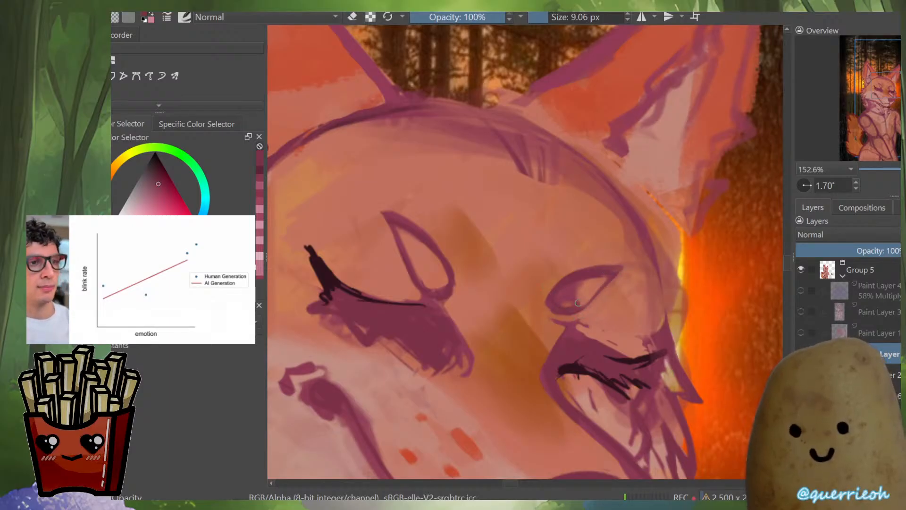
key("e")
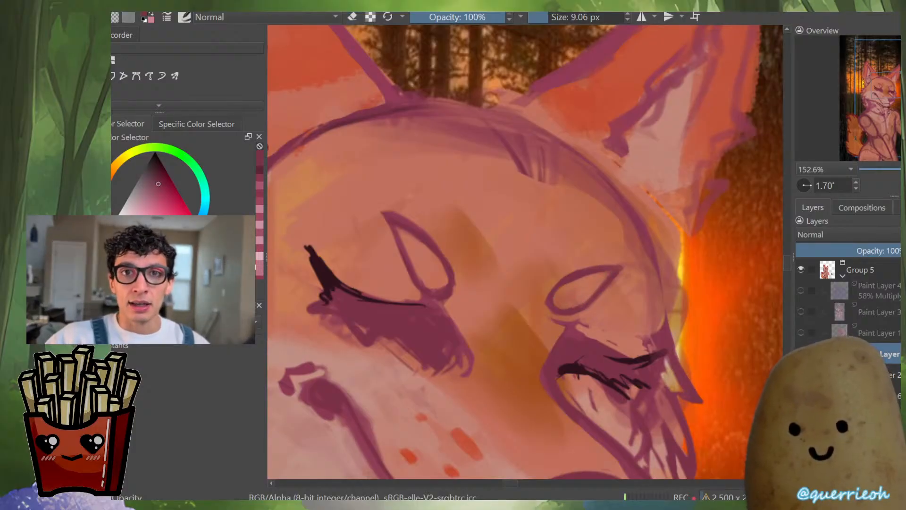
Examine the redrawn brow marking unmirrored and with the canvas rotated, and reset the canvas rotation to 0°
key("m")
left_click_drag(570, 312, 519, 325, "ctrl")
key("6")
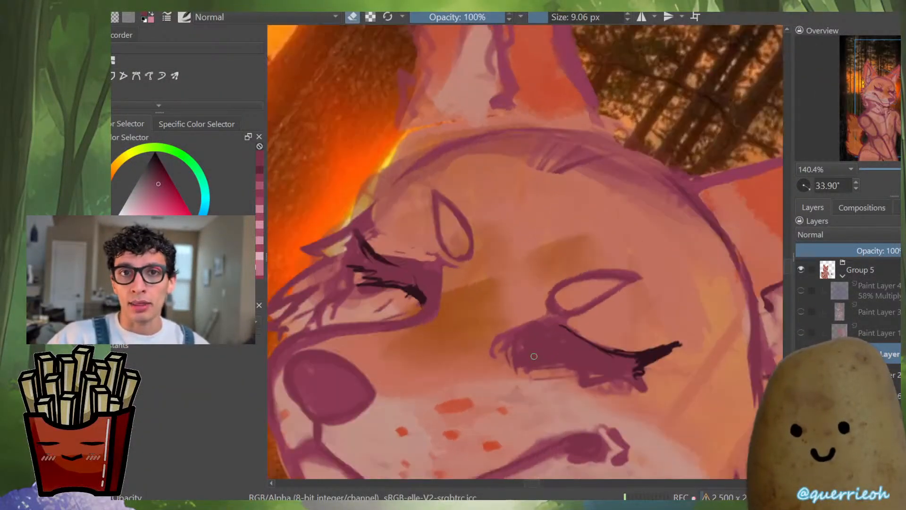
key("5")
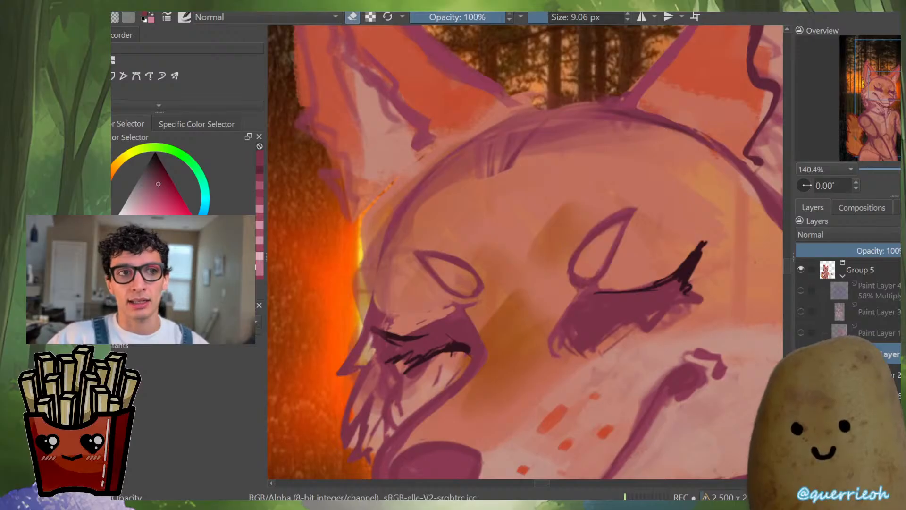
left_click_drag(549, 300, 548, 209, "ctrl")
left_click_drag(520, 322, 518, 363, "ctrl")
key("f")
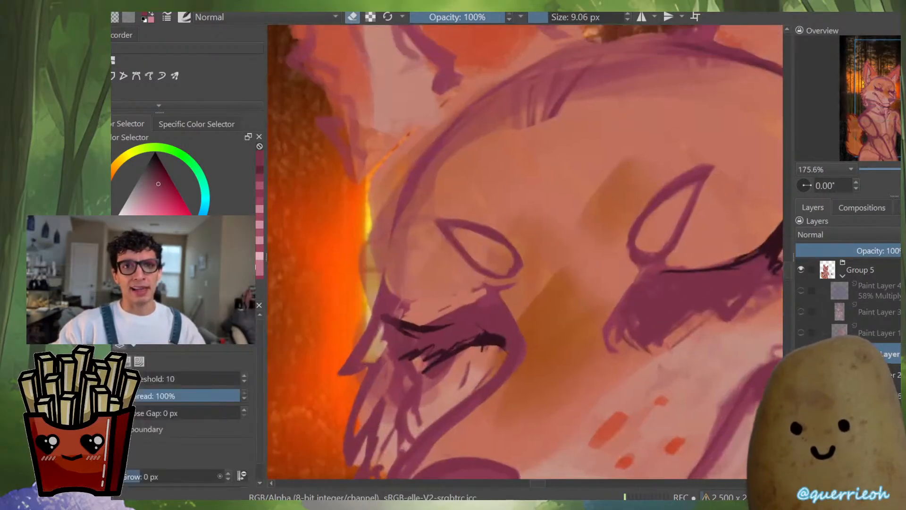
Outline the brow marking above the far eye with a freehand selection
key("b")
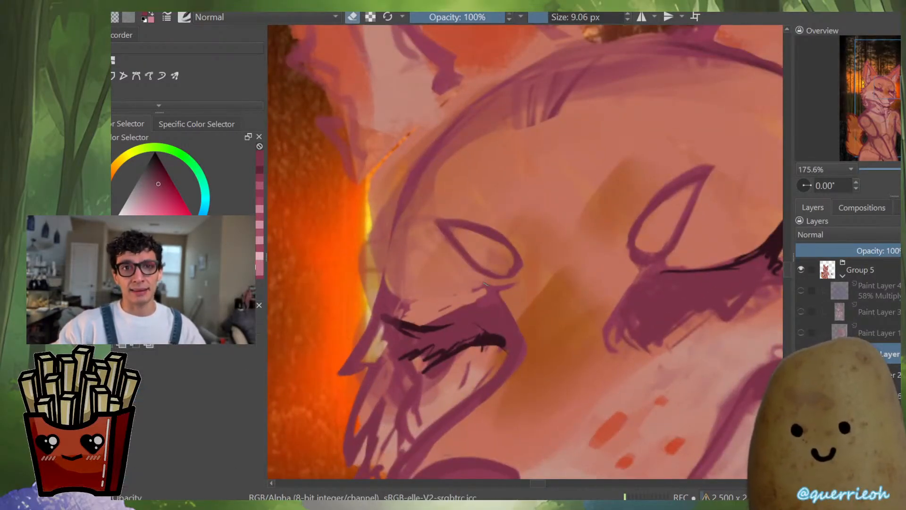
left_click_drag(483, 283, 491, 194)
key("ctrl+t")
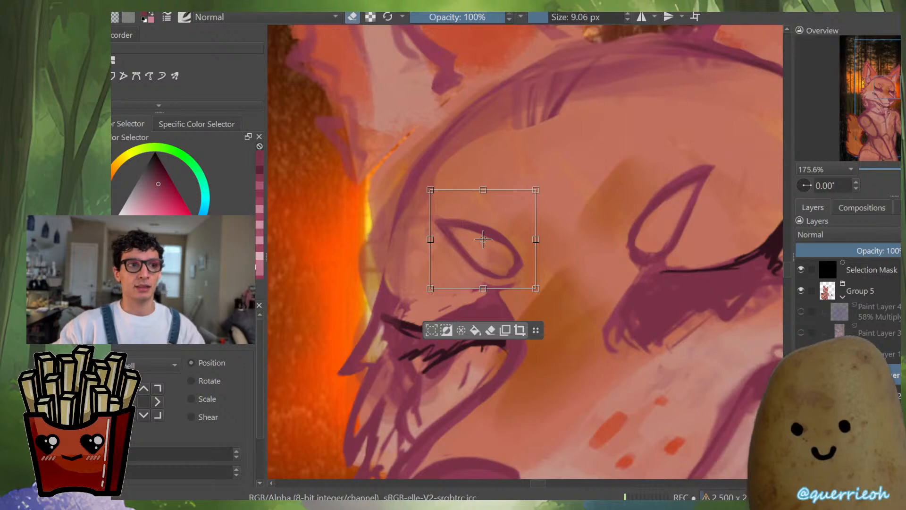
key("Tab")
key("Tab")
key("m")
key("m")
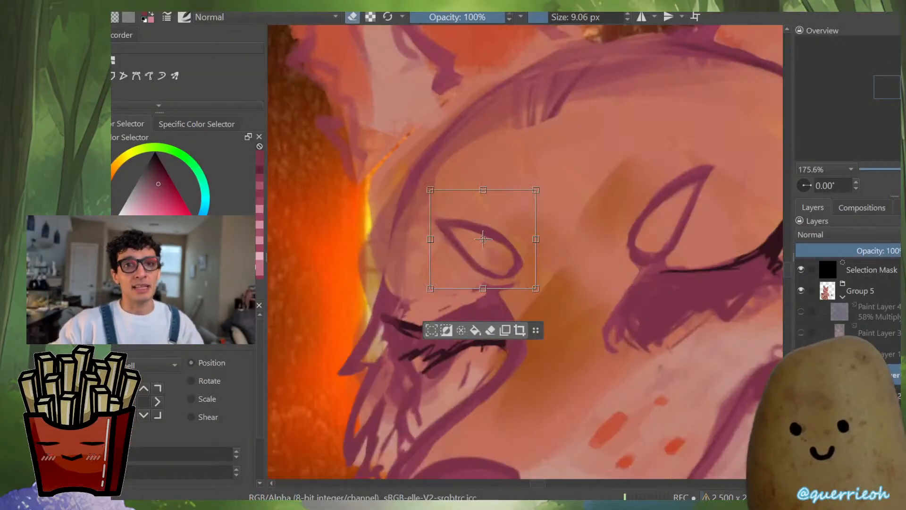
key("b")
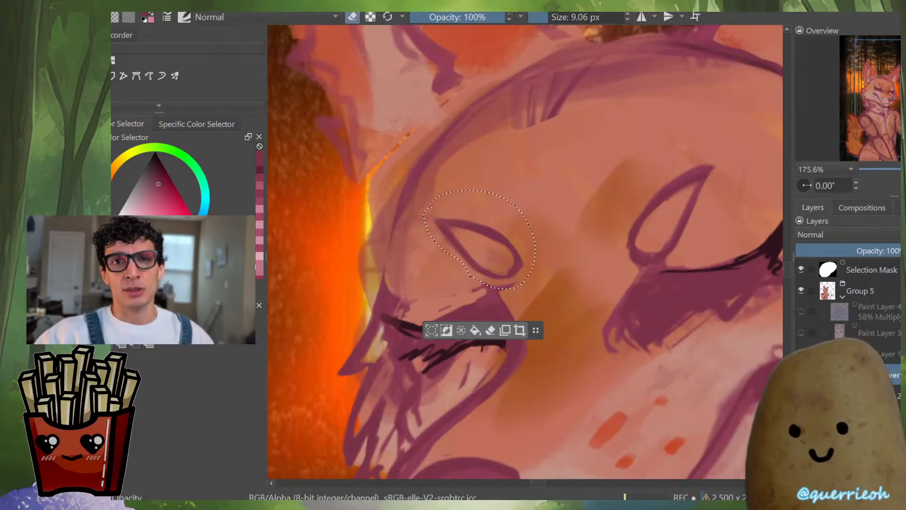
Push the selected brow marking down and away from the nose bridge with Liquify at brush size 329.17, and deselect it
key("ctrl+t")
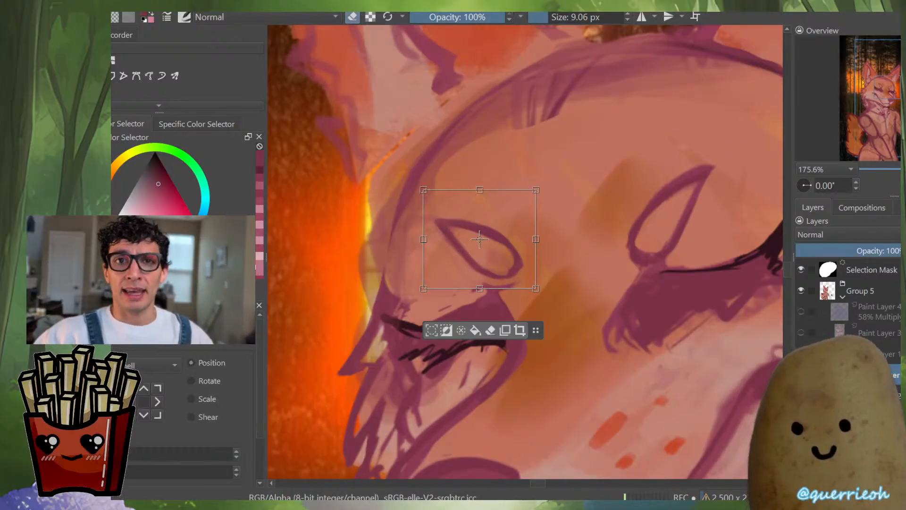
key("b")
left_click_drag(517, 279, 451, 367)
left_click_drag(529, 271, 514, 326)
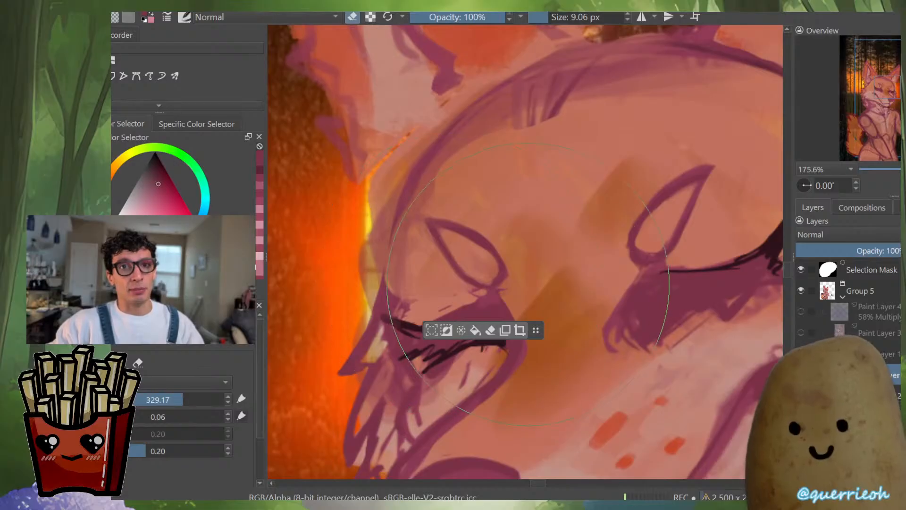
key("Return")
key("ctrl+shift+a")
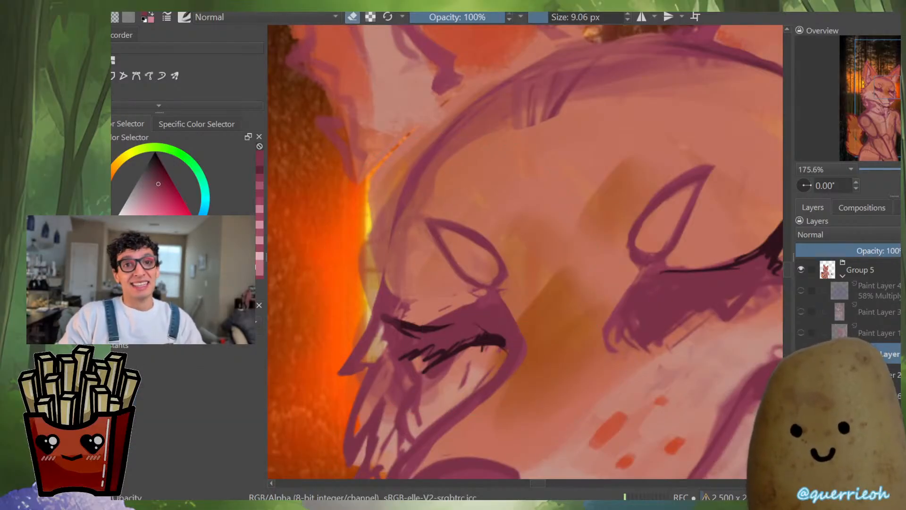
Start darkening the muzzle line between the far eye and the nose with a thin, darker brush at 5.43 px
left_click_drag(675, 257, 511, 278)
scroll(608, 277, "down", 4)
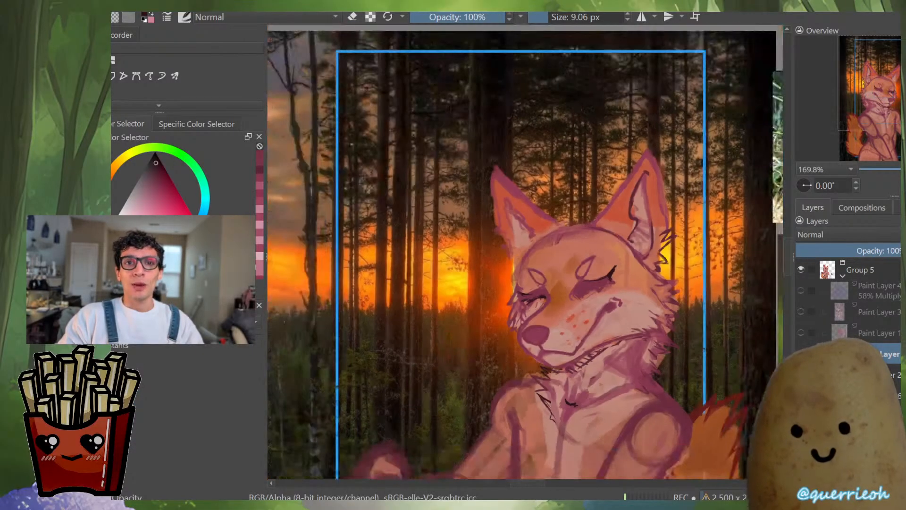
scroll(589, 299, "up", 5)
left_click_drag(420, 300, 440, 310)
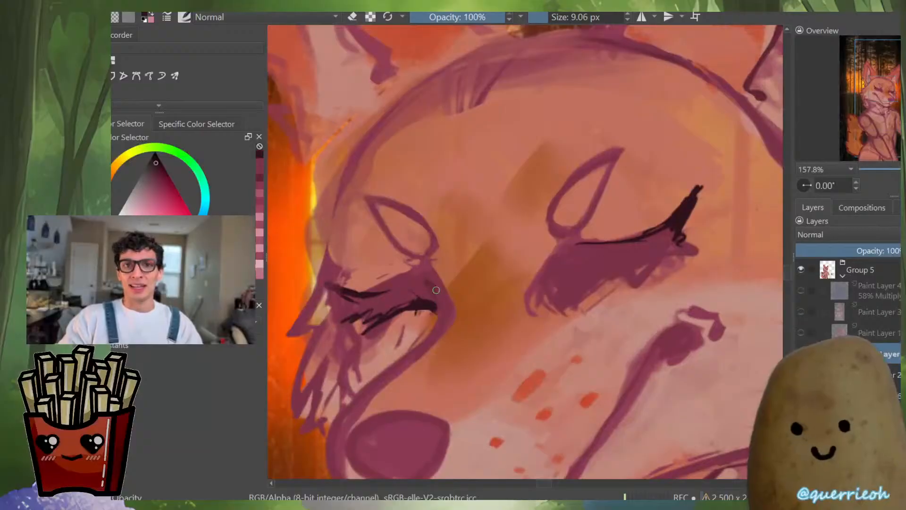
scroll(391, 370, "down", 4)
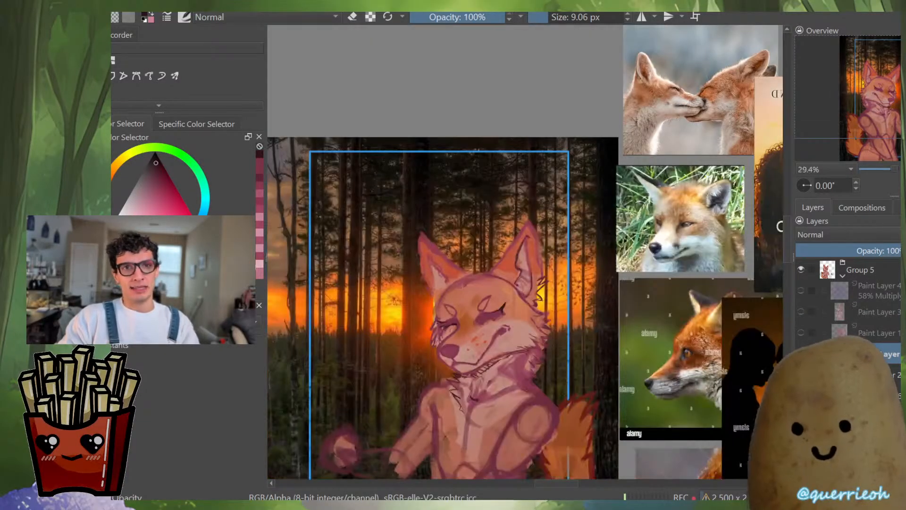
scroll(450, 345, "up", 5)
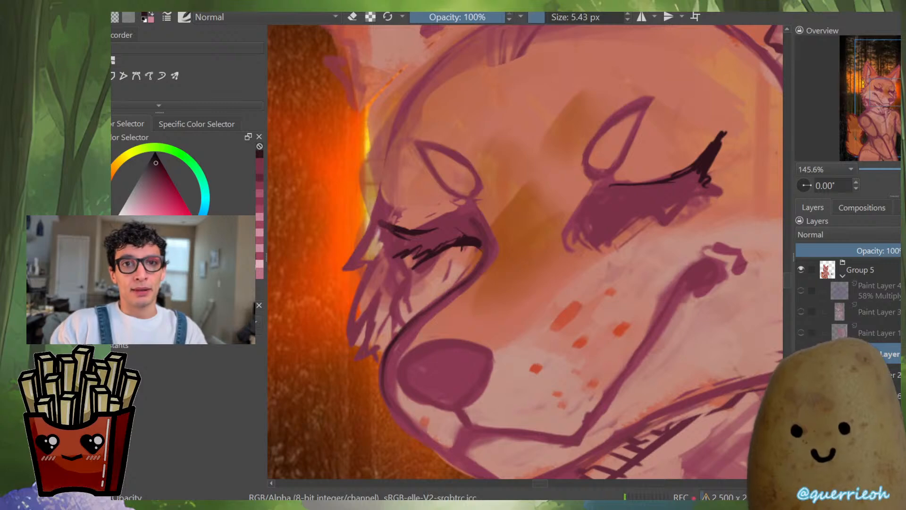
key("e")
left_click(406, 338, "ctrl")
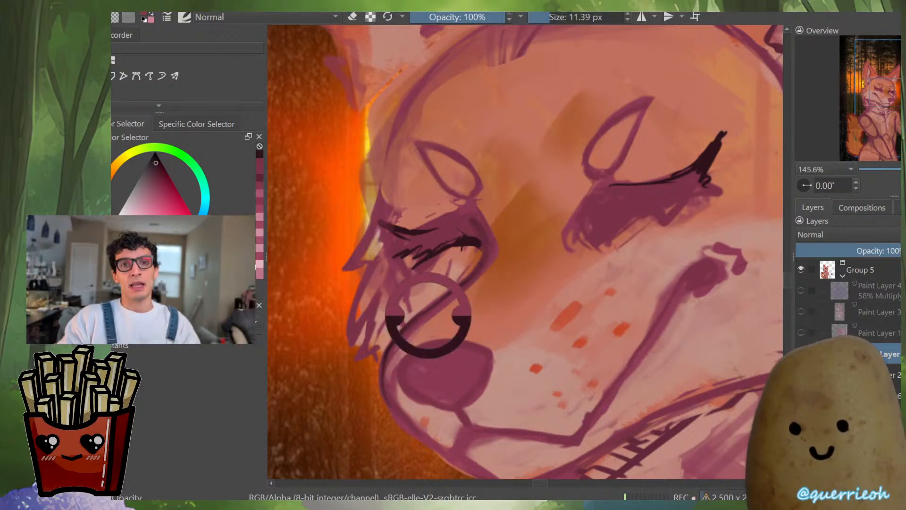
Extend the dark muzzle line up to the far eye in the mirrored view and clean its edges at 11.39 px
key("m")
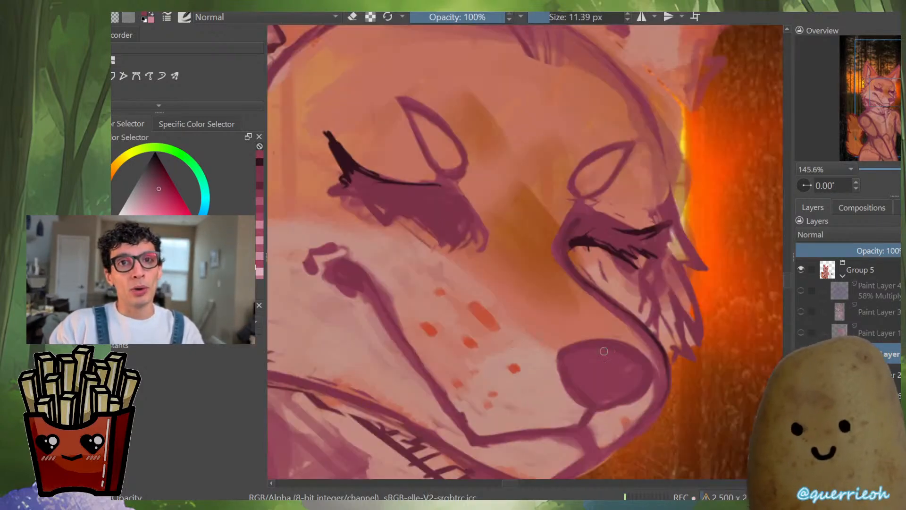
scroll(670, 384, "up", 2)
key("e")
left_click(659, 345, "ctrl")
scroll(659, 346, "down", 3)
scroll(627, 341, "up", 2)
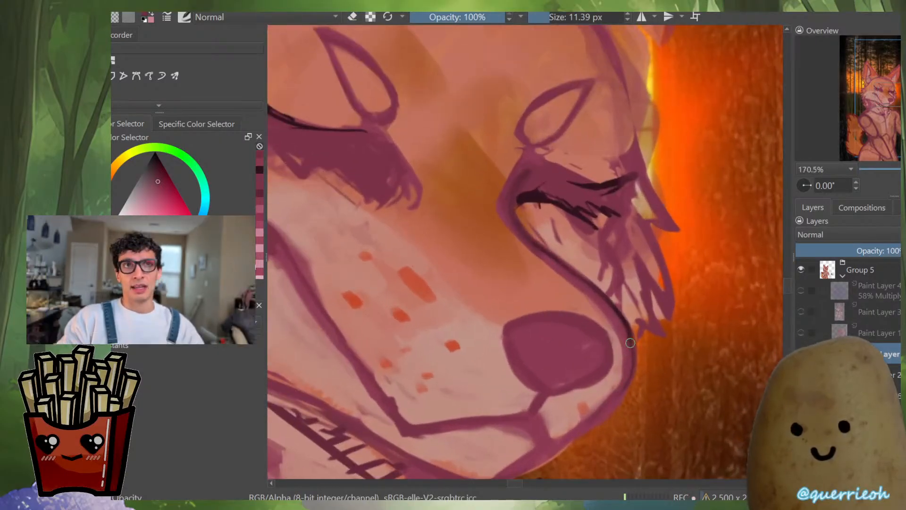
key("e")
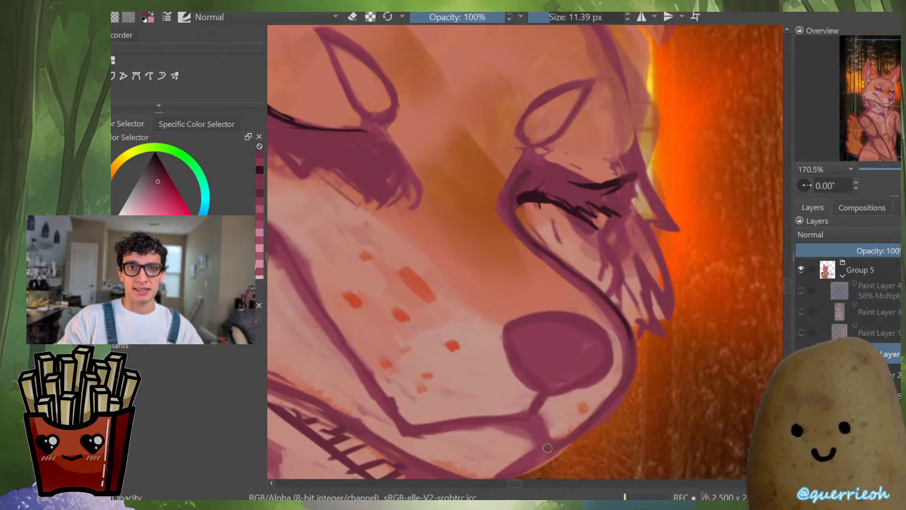
key("m")
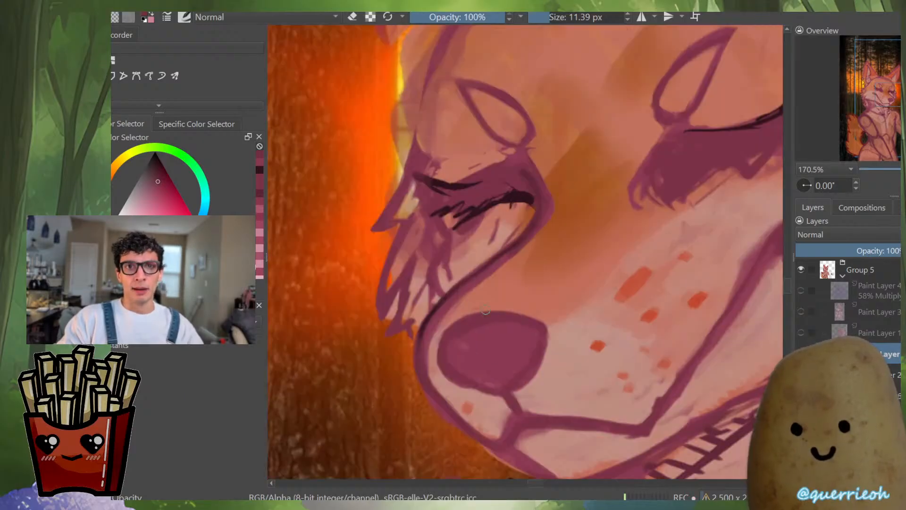
Add dark strokes along the upper and lower lashes of the far eye with a 6.37 px brush
scroll(525, 251, "down", 3)
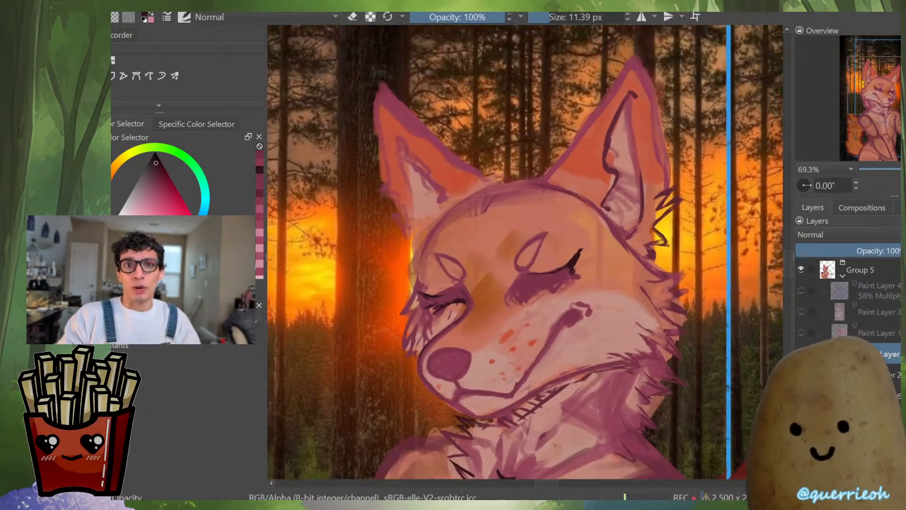
scroll(461, 330, "up", 3)
key("bracketleft")
key("bracketleft")
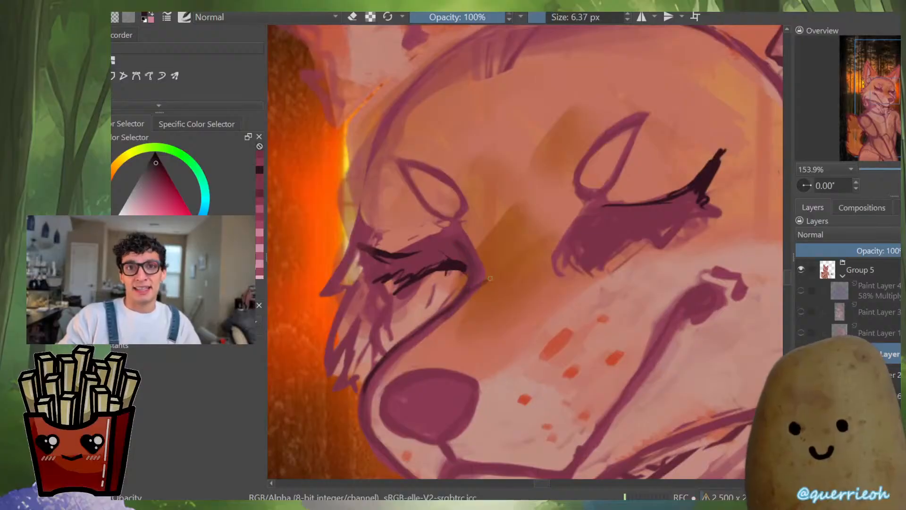
scroll(469, 325, "up", 3)
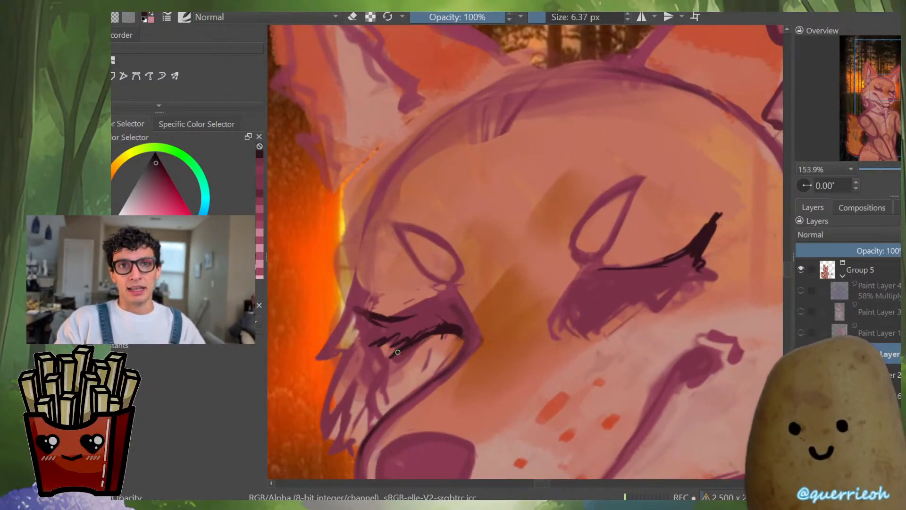
left_click_drag(397, 345, 369, 358)
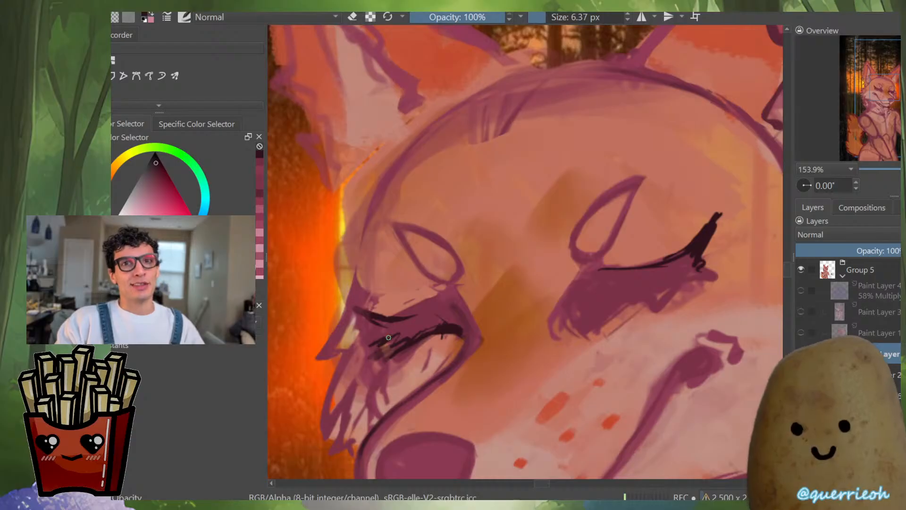
mouse_move(459, 314)
left_mouse_down()
mouse_move(425, 300)
mouse_move(408, 313)
left_mouse_up()
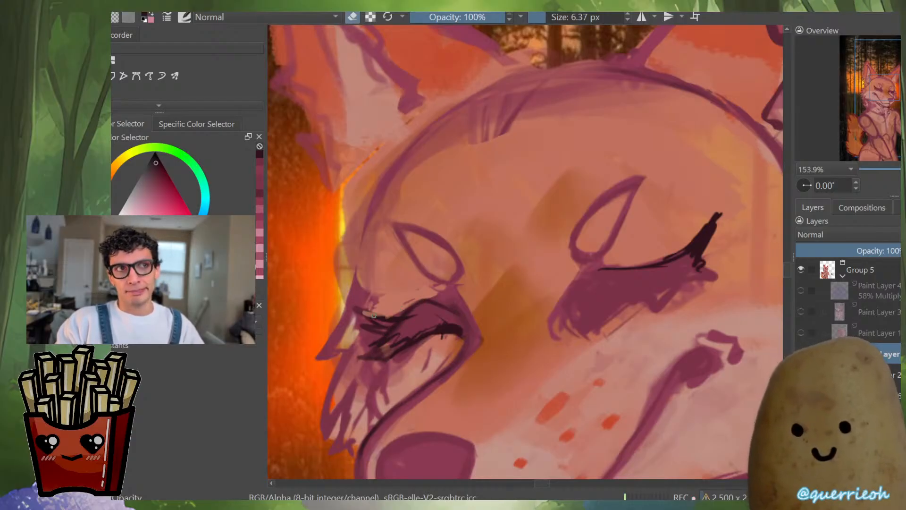
Fill the far closed eye with dark paint and thicken the near eye's lash line around its inner corner at 13.38 px
key("e")
mouse_move(387, 341)
left_mouse_down()
mouse_move(378, 354)
mouse_move(399, 350)
left_mouse_up()
mouse_move(414, 312)
left_mouse_down("shift")
mouse_move(433, 309)
mouse_move(446, 325)
left_mouse_up("shift")
mouse_move(542, 341)
left_mouse_down()
mouse_move(483, 352)
mouse_move(522, 342)
mouse_move(491, 348)
mouse_move(488, 325)
mouse_move(480, 340)
mouse_move(509, 292)
left_mouse_up()
key("e")
key("e")
mouse_move(509, 289)
left_mouse_down()
mouse_move(489, 323)
mouse_move(522, 290)
mouse_move(554, 285)
mouse_move(506, 289)
mouse_move(592, 271)
left_mouse_up()
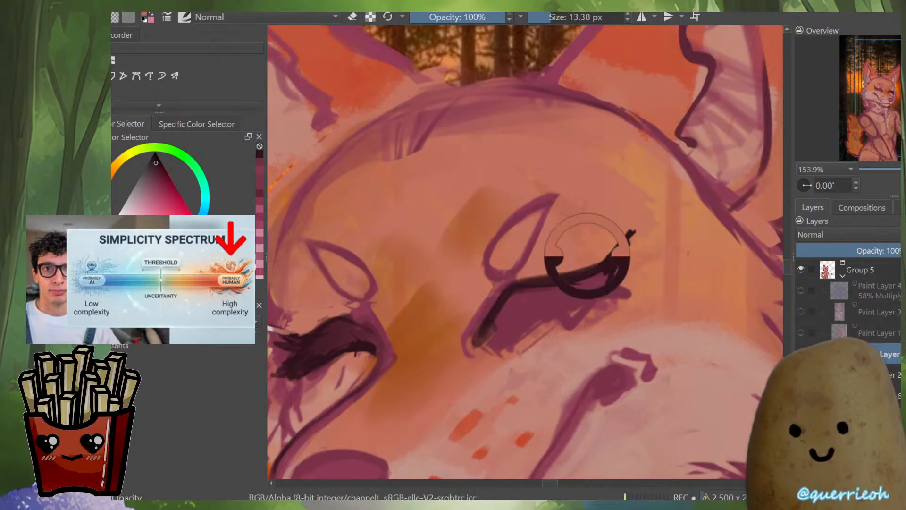
Trim the near eye's upper lash to a sharp tip with sampled skin colour and add a dark lower lash at its outer corner
left_click(621, 229, "ctrl")
left_click_drag(633, 231, 609, 254)
left_click(607, 260, "ctrl")
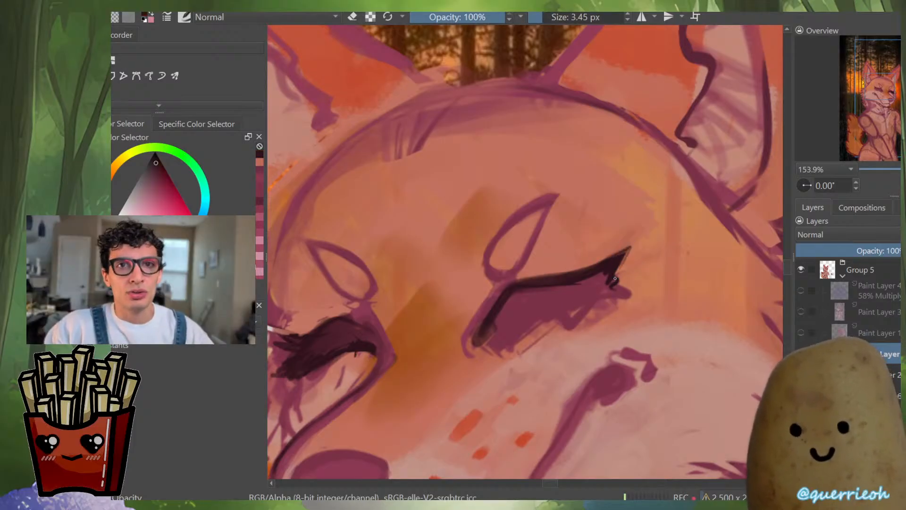
left_click_drag(622, 285, 628, 284, "shift")
mouse_move(613, 280)
left_mouse_down()
mouse_move(635, 295)
mouse_move(610, 284)
mouse_move(642, 296)
mouse_move(599, 300)
mouse_move(615, 294)
mouse_move(619, 264)
mouse_move(609, 275)
mouse_move(635, 293)
left_mouse_up()
left_click(649, 295, "ctrl")
left_click(628, 285, "ctrl")
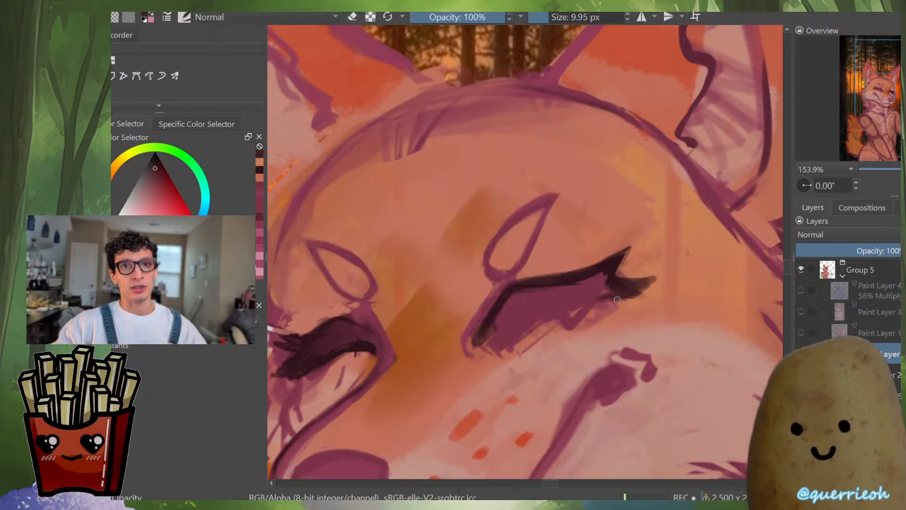
Fill the near eye's shape with dark paint from the inner corner out to the lower lashes
left_click_drag(495, 334, 477, 357)
mouse_move(574, 309)
left_mouse_down()
mouse_move(606, 303)
mouse_move(581, 289)
mouse_move(511, 300)
mouse_move(539, 308)
mouse_move(507, 314)
mouse_move(613, 281)
mouse_move(668, 313)
left_mouse_up()
left_click_drag(438, 351, 420, 465, "shift")
Even out the dark fill of the far eye in the mirrored view with an 11.10 px brush
key("m")
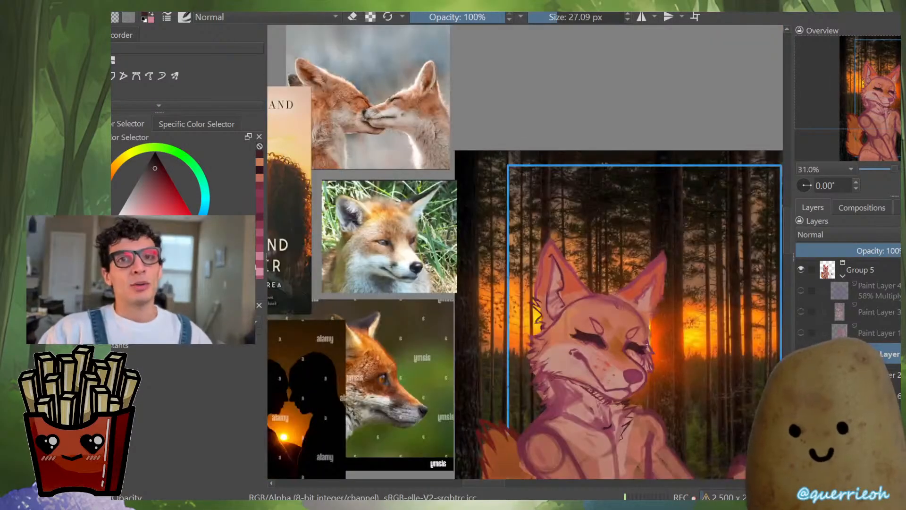
left_click_drag(633, 350, 633, 181, "ctrl")
left_click(598, 325, "ctrl")
mouse_move(603, 330)
left_mouse_down("shift")
mouse_move(591, 330)
mouse_move(596, 300)
left_mouse_up("shift")
left_click_drag(575, 346, 600, 328)
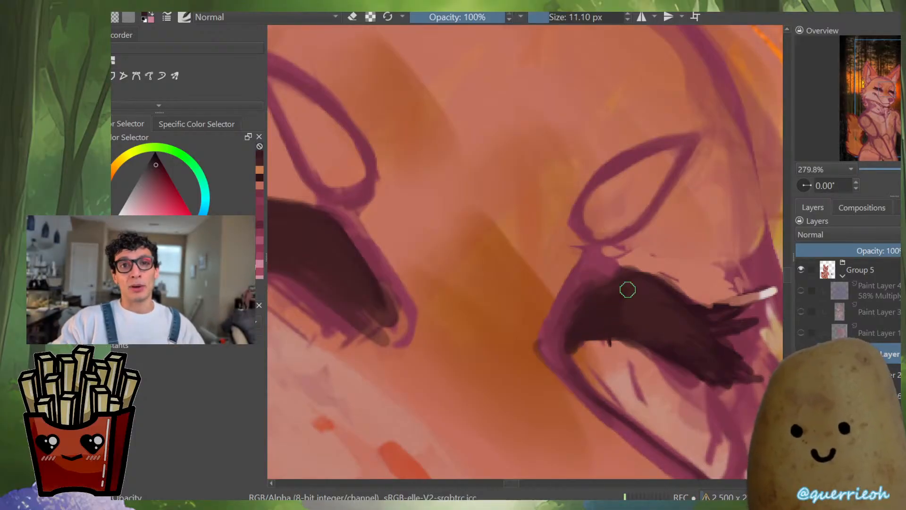
Refine the inner edge of the far eye with sampled skin and purple outline colours at 7.93 px
scroll(607, 279, "down", 5)
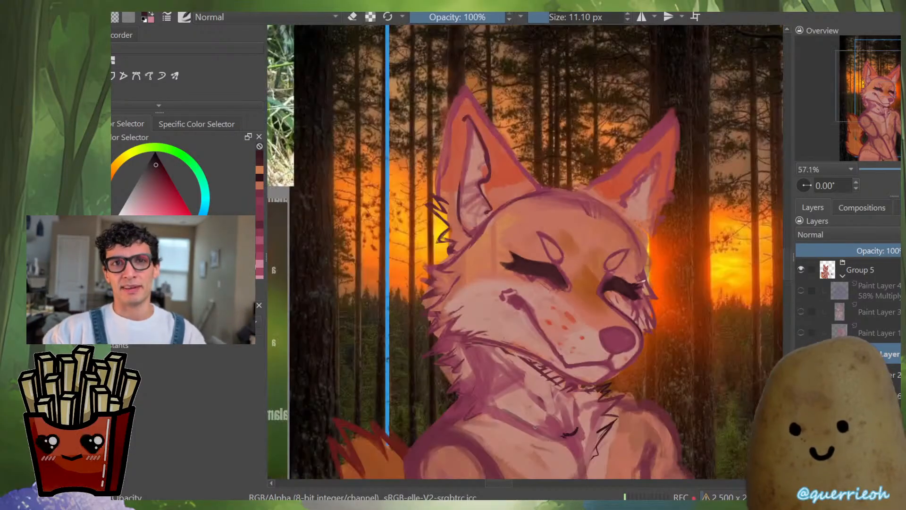
key("m")
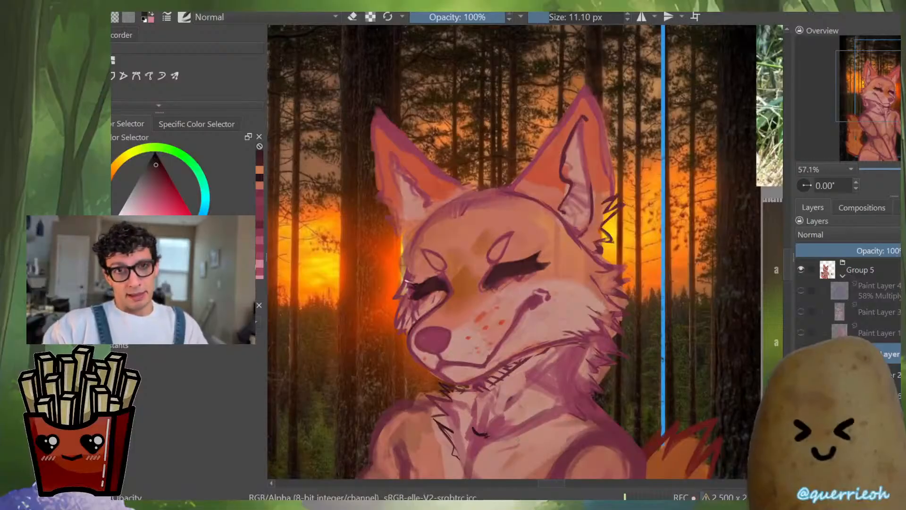
key("m")
scroll(627, 276, "up", 4)
left_click(602, 273, "ctrl")
left_click_drag(602, 273, 589, 282, "shift")
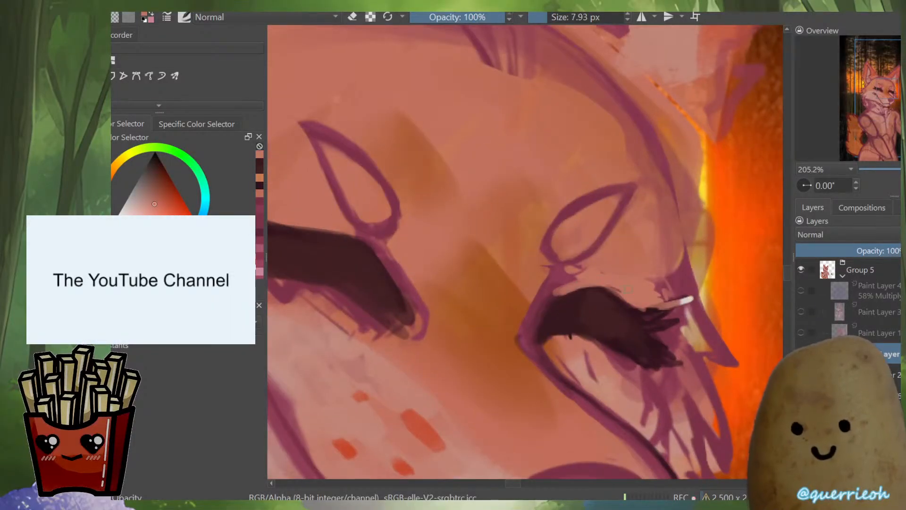
key("m")
left_click_drag(503, 357, 459, 336, "shift")
left_click(465, 316, "ctrl")
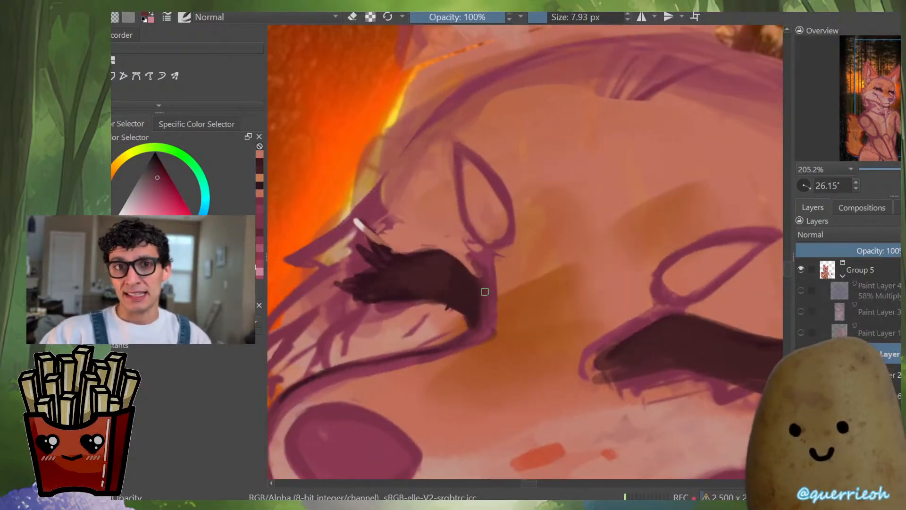
scroll(526, 286, "down", 6)
scroll(552, 298, "up", 3)
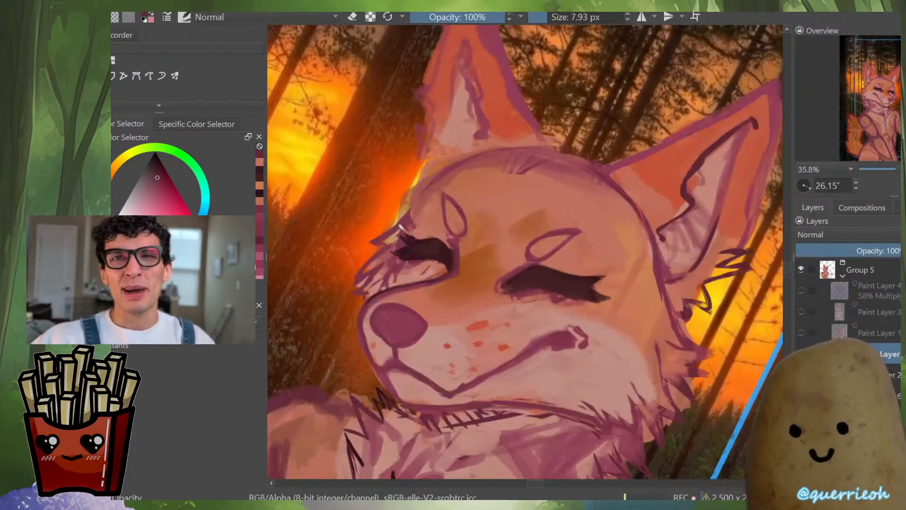
Trim the far eye's upper edge with sampled skin colour at 7.21 px and touch up its lashes with the sampled dark colour
key("m")
scroll(660, 203, "up", 4)
left_click(684, 194, "ctrl")
key("[")
mouse_move(613, 260)
left_mouse_down()
mouse_move(590, 276)
mouse_move(637, 257)
left_mouse_up()
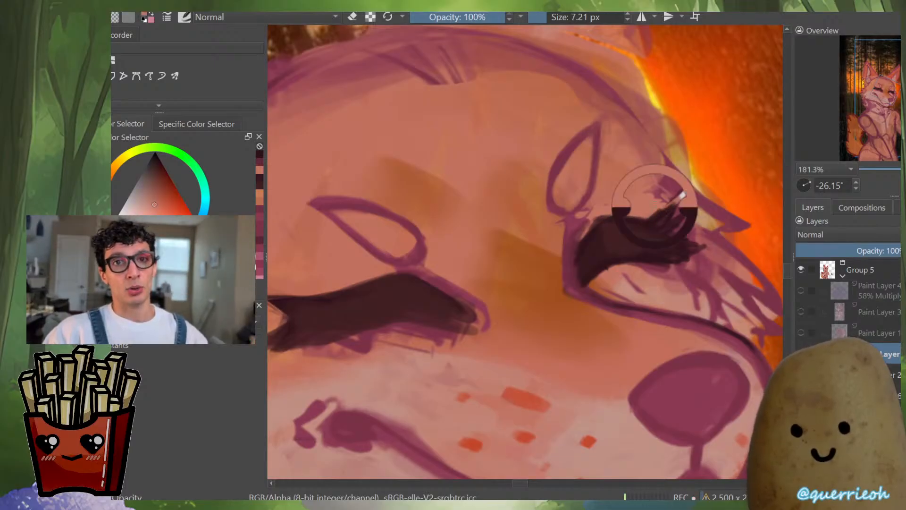
key("m")
left_click(446, 219, "ctrl")
left_click_drag(461, 245, 457, 254)
scroll(458, 255, "down", 3)
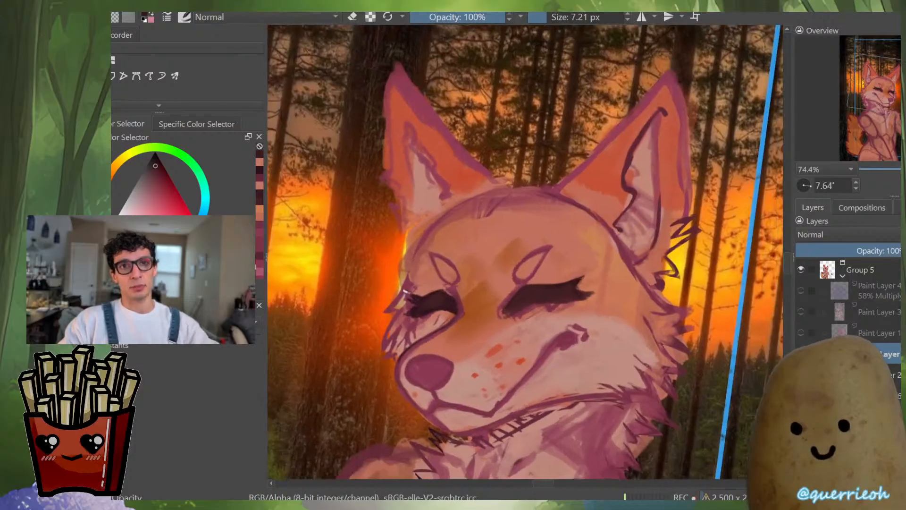
Smooth the near eye's dark upper and lower edges and sharpen its inner corner at 7.21 px
scroll(507, 317, "up", 3)
left_click_drag(500, 311, 536, 262)
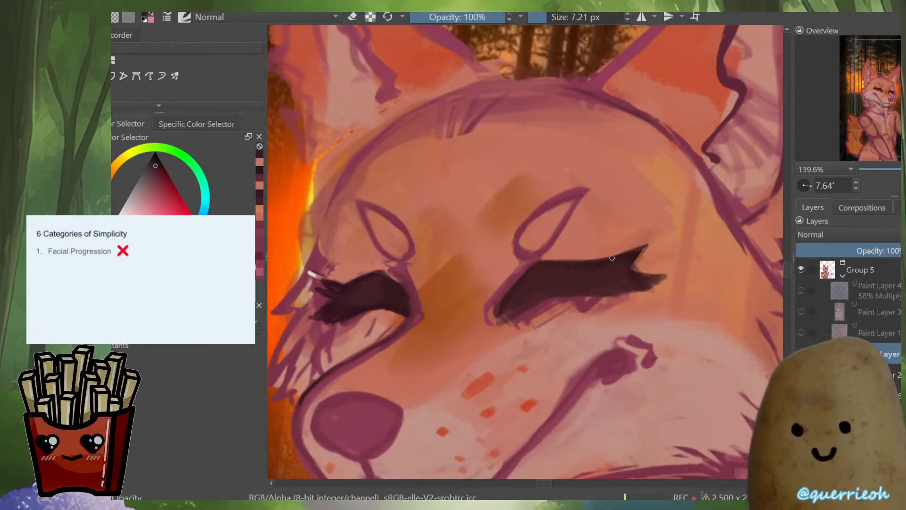
mouse_move(644, 272)
left_mouse_down()
mouse_move(659, 279)
mouse_move(636, 294)
mouse_move(518, 312)
left_mouse_up()
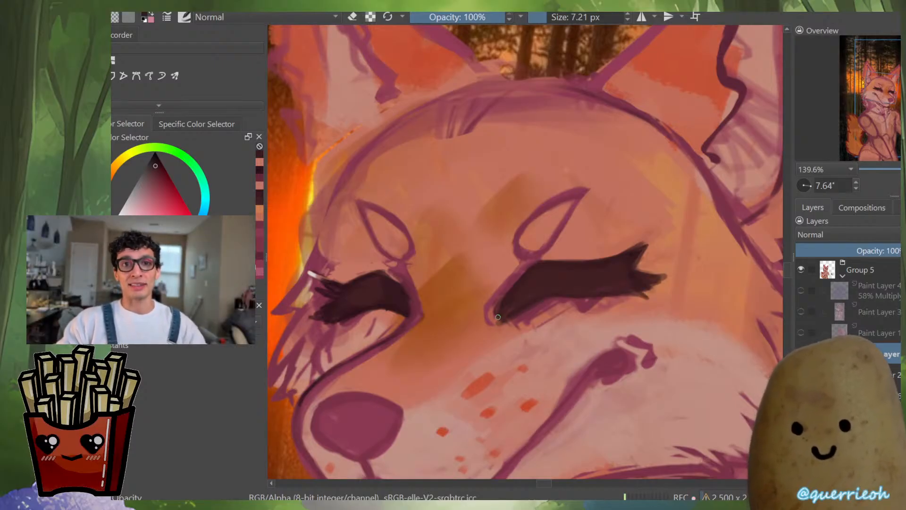
left_click(500, 313, "ctrl")
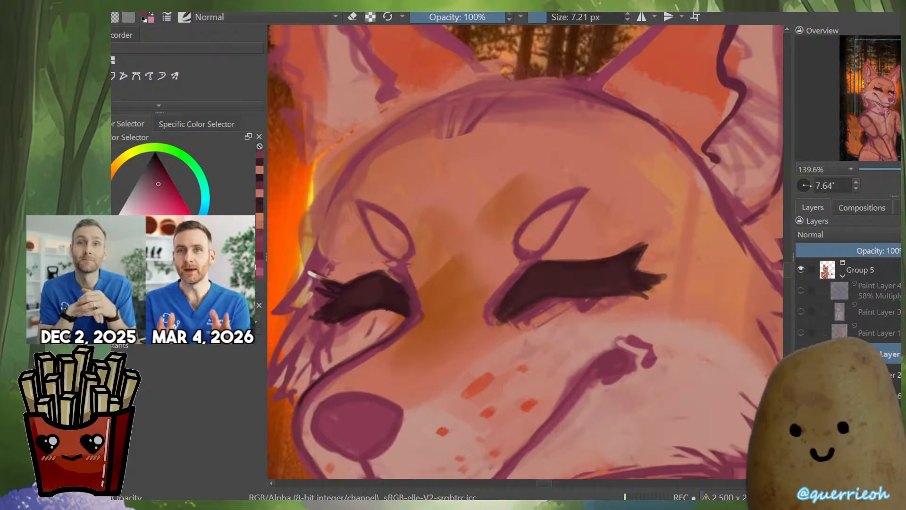
Deepen the brown marking on the nose bridge between the eyes with sampled brown at 26.38 px
scroll(561, 289, "down", 5)
scroll(561, 289, "up", 6)
left_click(506, 241, "ctrl")
mouse_move(515, 283)
left_mouse_down()
mouse_move(523, 284)
mouse_move(494, 315)
mouse_move(522, 333)
mouse_move(463, 327)
mouse_move(443, 313)
left_mouse_up()
left_click(475, 332, "ctrl")
left_click(460, 329, "ctrl")
mouse_move(476, 347)
left_mouse_down()
mouse_move(487, 348)
mouse_move(446, 294)
left_mouse_up()
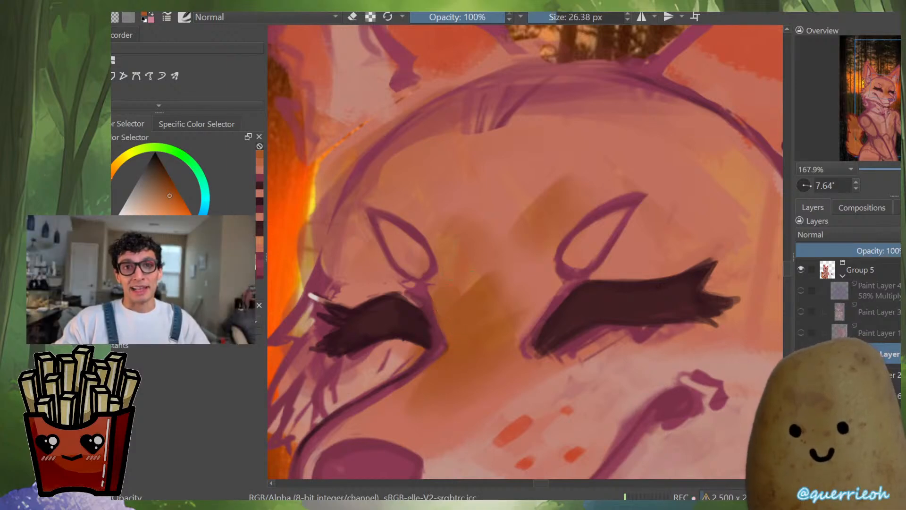
mouse_move(470, 333)
left_mouse_down()
mouse_move(460, 279)
mouse_move(496, 232)
mouse_move(521, 259)
left_mouse_up()
mouse_move(490, 348)
left_mouse_down()
mouse_move(538, 283)
mouse_move(527, 322)
left_mouse_up()
Extend the brown marking up across the forehead with a 44.11 px brush
scroll(543, 257, "down", 7)
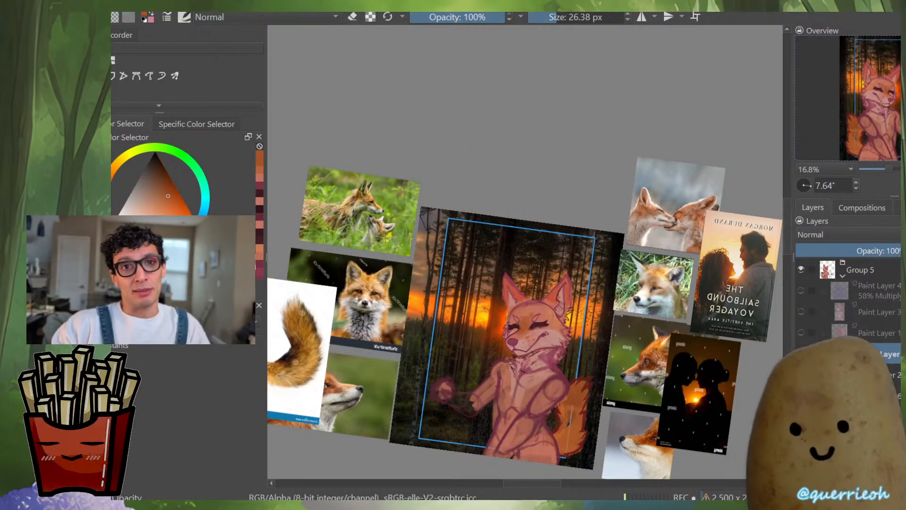
scroll(516, 320, "up", 5)
mouse_move(497, 292)
left_mouse_down()
mouse_move(511, 264)
mouse_move(501, 273)
mouse_move(526, 191)
left_mouse_up()
mouse_move(513, 222)
left_mouse_down()
mouse_move(558, 210)
mouse_move(531, 216)
left_mouse_up()
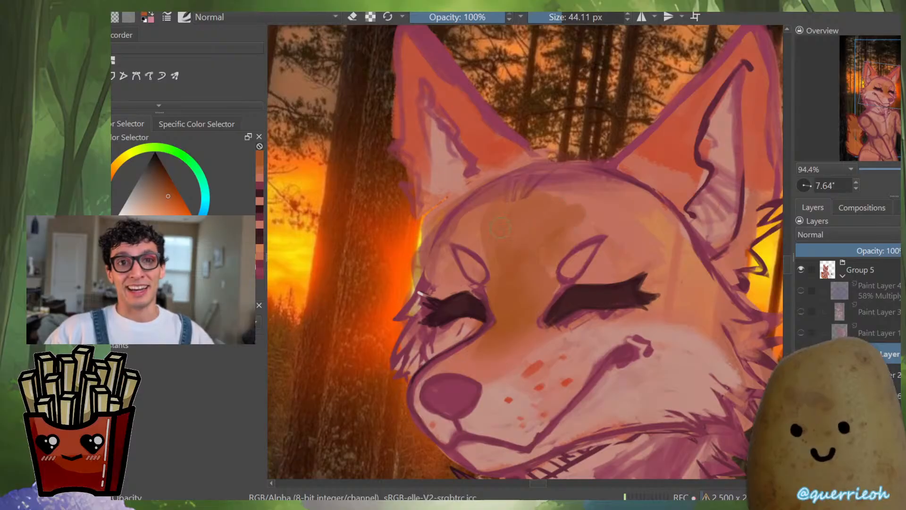
left_click_drag(558, 186, 575, 208)
mouse_move(526, 254)
left_mouse_down()
mouse_move(609, 224)
mouse_move(637, 232)
left_mouse_up()
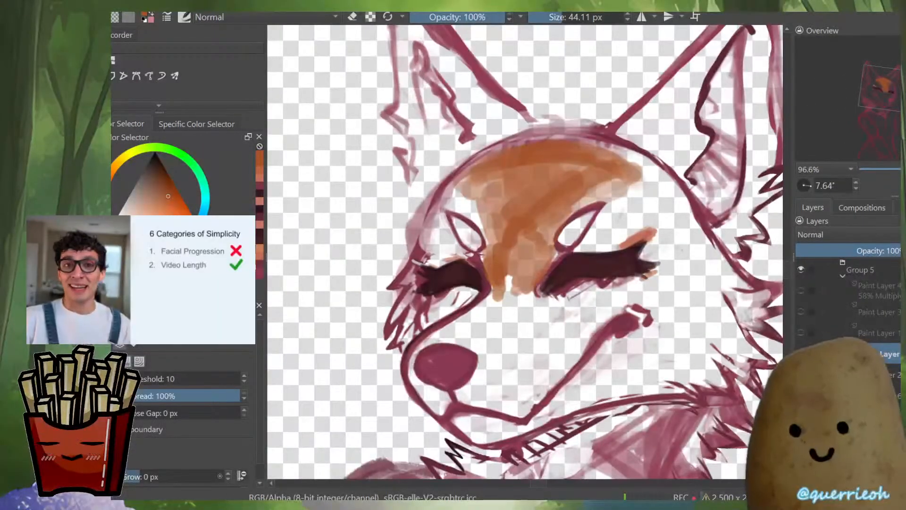
Outline the brown forehead and nose bridge paint on the isolated line layer with a freehand selection and delete it
scroll(533, 256, "up", 3)
key("b")
left_click_drag(533, 221, 522, 293)
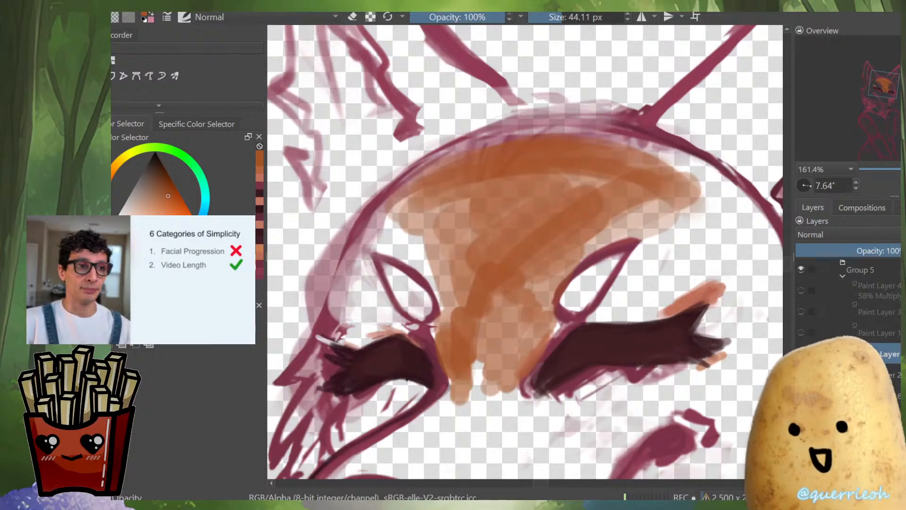
mouse_move(555, 338)
left_mouse_down()
mouse_move(552, 293)
mouse_move(598, 247)
mouse_move(697, 235)
mouse_move(711, 202)
mouse_move(704, 178)
mouse_move(648, 144)
left_mouse_up()
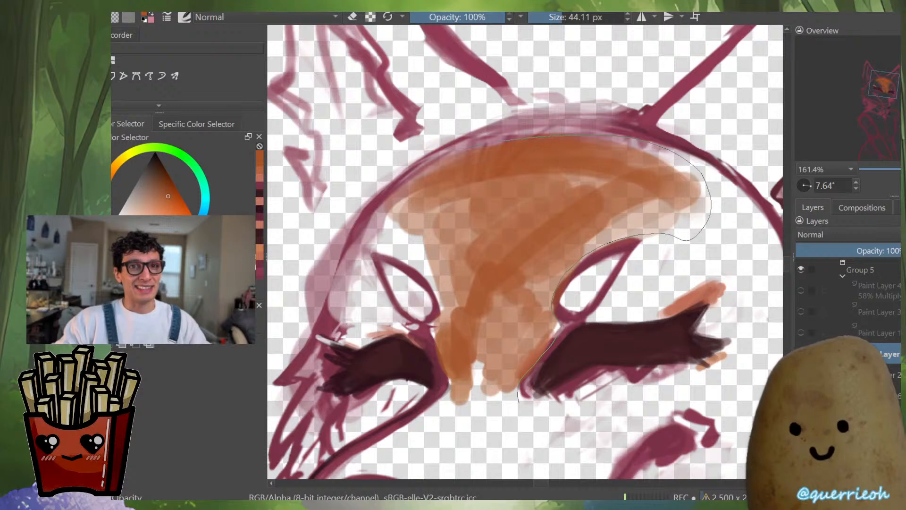
left_click_drag(383, 232, 439, 292)
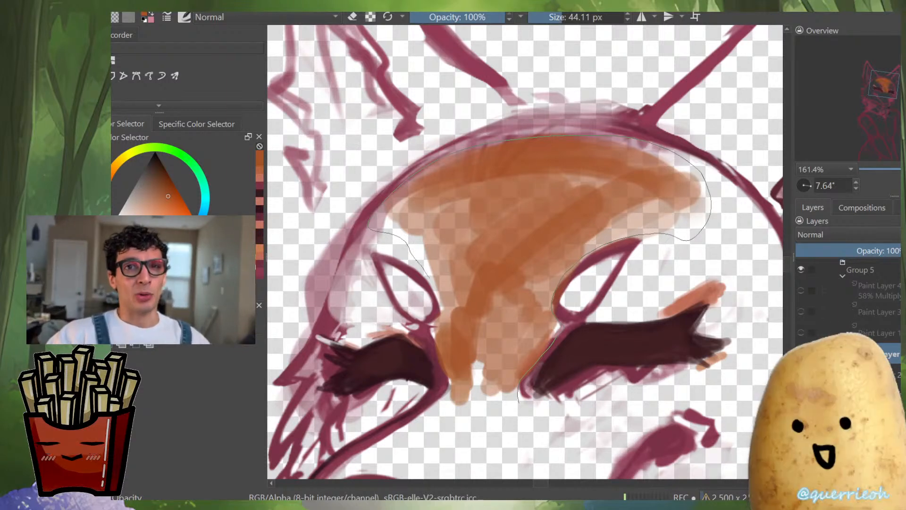
mouse_move(448, 389)
left_mouse_down()
mouse_move(450, 408)
mouse_move(518, 405)
left_mouse_up()
key("Delete")
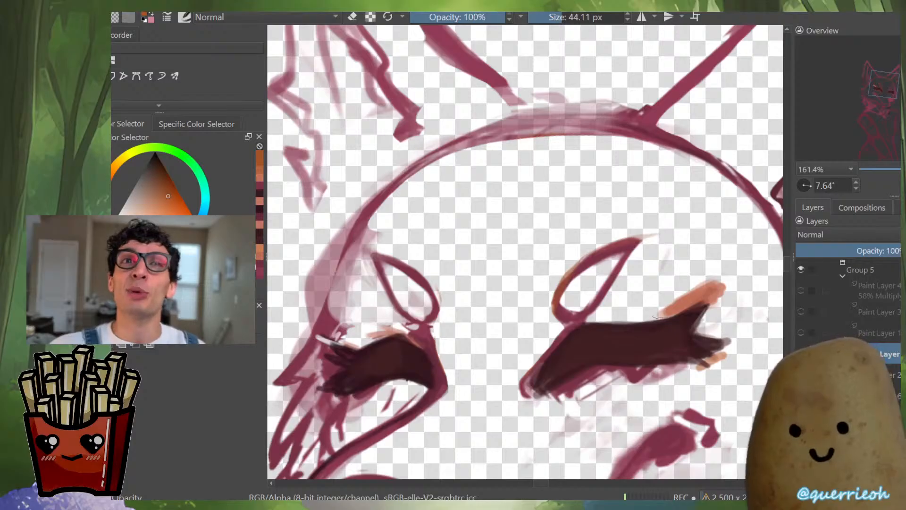
Select the stray orange patches above and below the near eye's outer lashes on the line layer and delete them
mouse_move(699, 261)
left_mouse_down()
mouse_move(651, 285)
mouse_move(591, 243)
left_mouse_up()
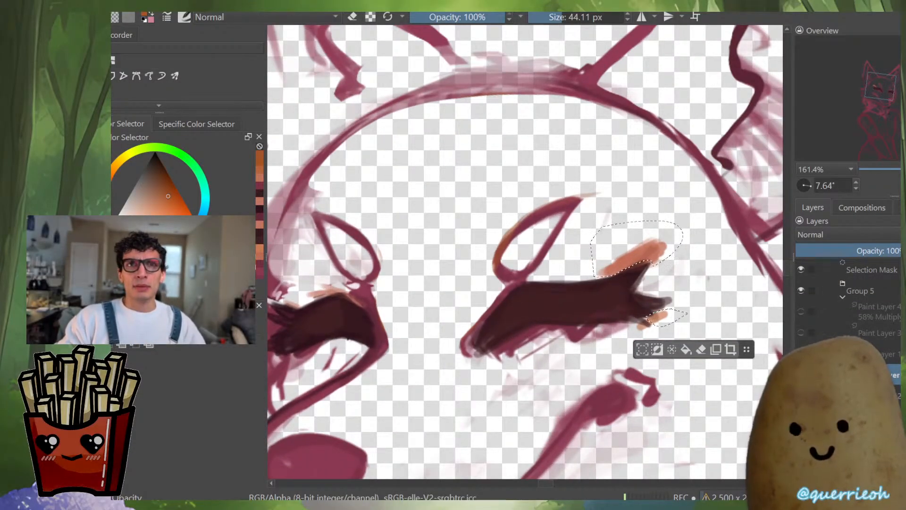
scroll(710, 280, "down", 3)
scroll(710, 279, "up", 2)
left_click_drag(657, 323, 642, 324)
key("Delete")
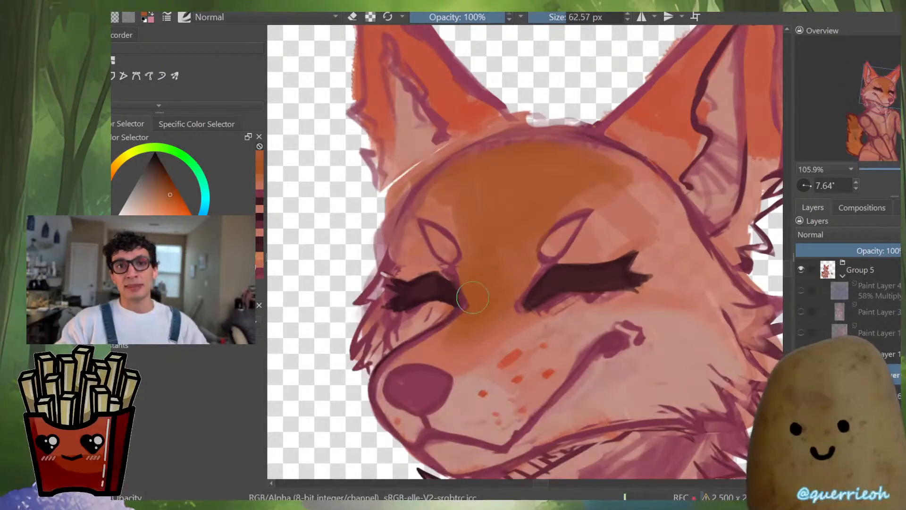
Extend the brown marking down the muzzle to the nose and blend its edge beside the near eye at 41.79 px
mouse_move(473, 297)
left_mouse_down()
mouse_move(481, 330)
mouse_move(422, 347)
mouse_move(377, 391)
mouse_move(403, 360)
mouse_move(440, 347)
mouse_move(454, 356)
mouse_move(449, 376)
mouse_move(479, 352)
mouse_move(438, 348)
mouse_move(383, 379)
mouse_move(465, 360)
mouse_move(510, 328)
left_mouse_up()
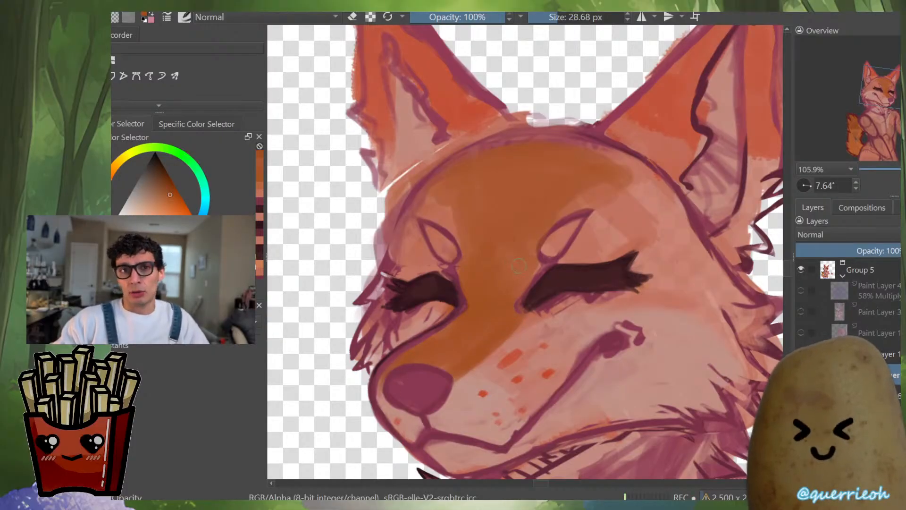
key("alt+i")
left_click_drag(500, 323, 507, 323)
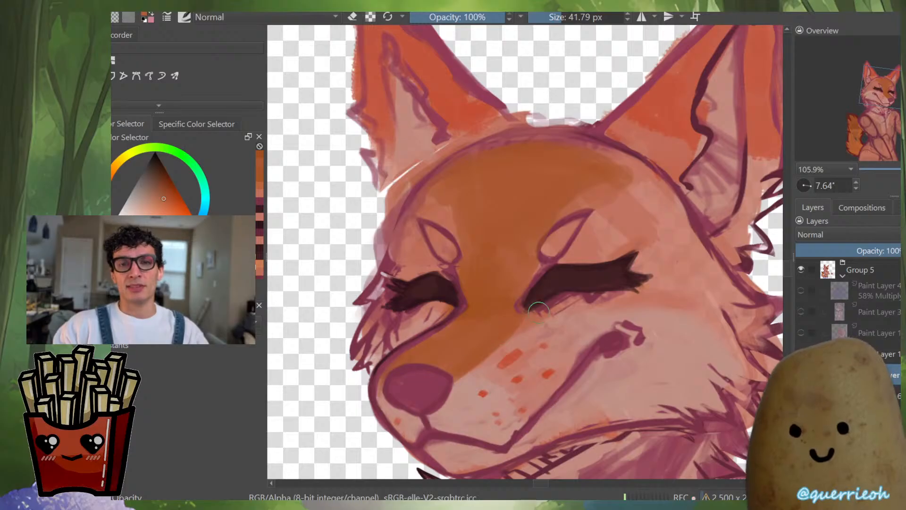
left_click_drag(545, 268, 507, 311)
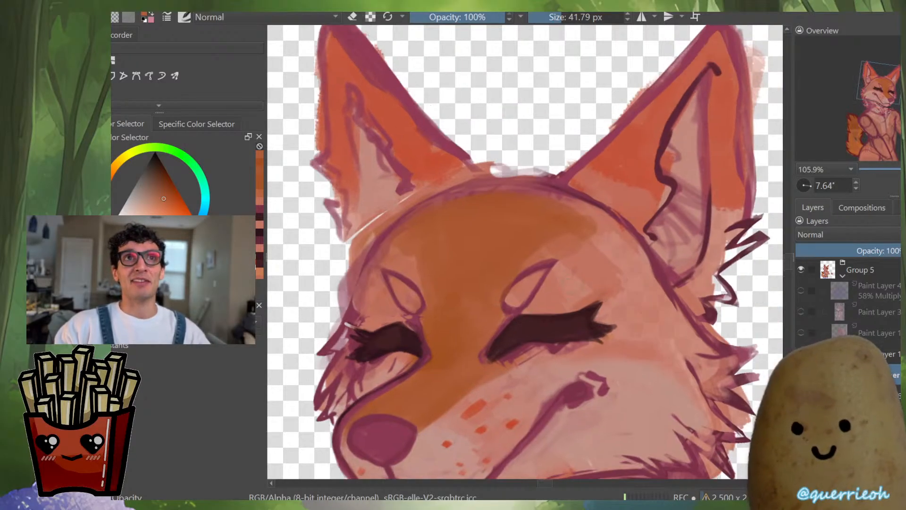
left_click(569, 284, "ctrl")
scroll(569, 284, "down", 3)
scroll(535, 298, "up", 2)
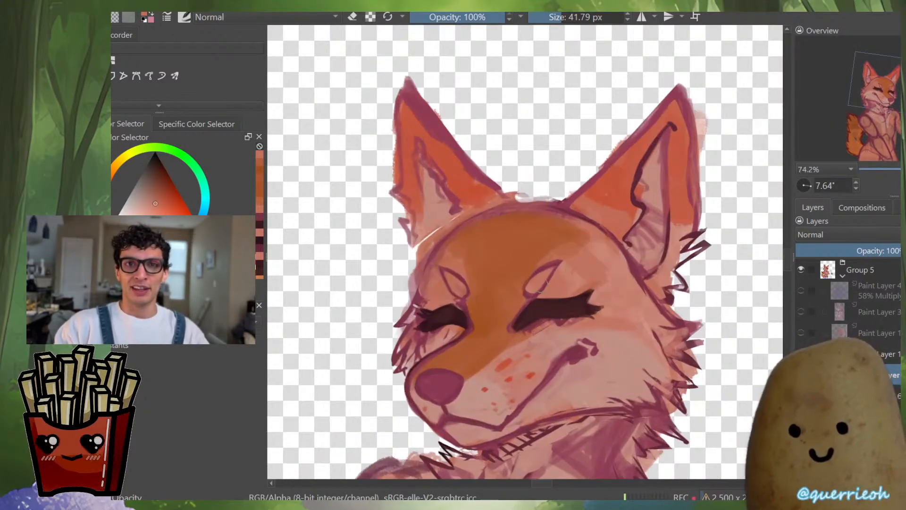
scroll(545, 268, "down", 4)
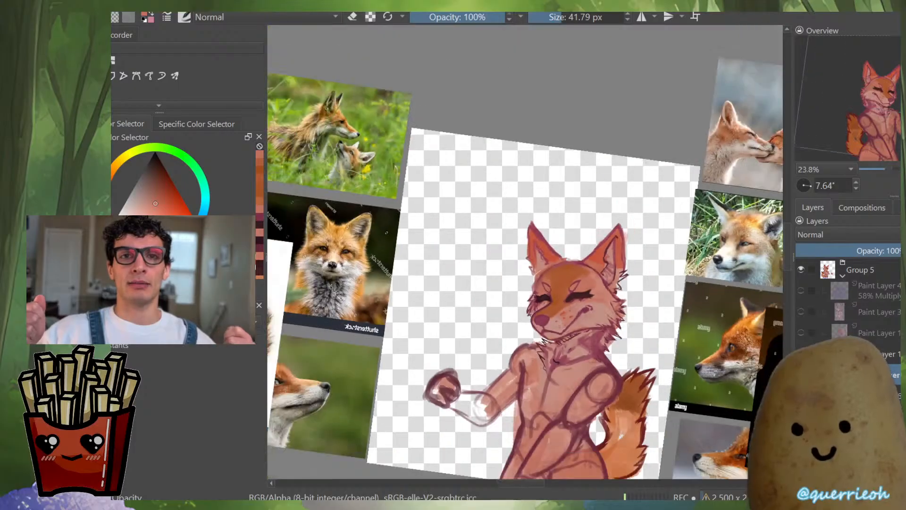
Extend the brown marking from the forehead down the near side of the face toward the cheek fur with an 18.71 px brush
scroll(557, 286, "up", 4)
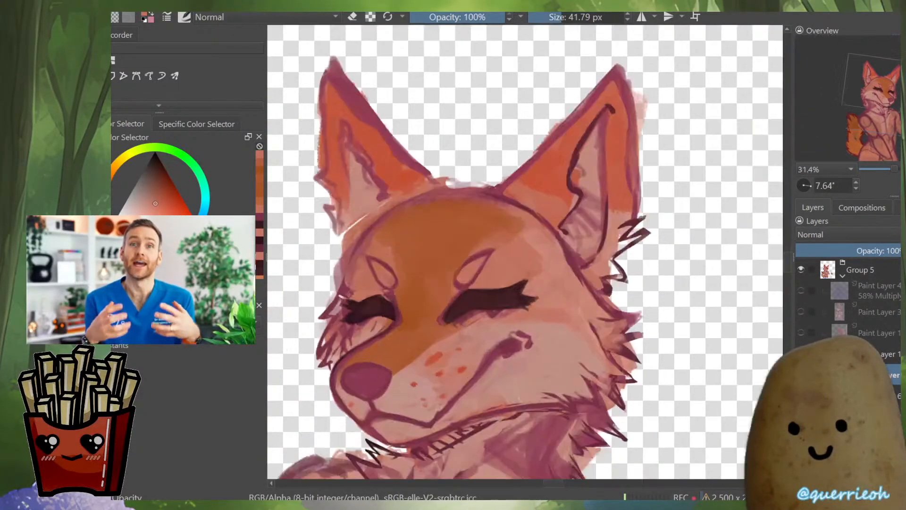
left_click(423, 325, "ctrl")
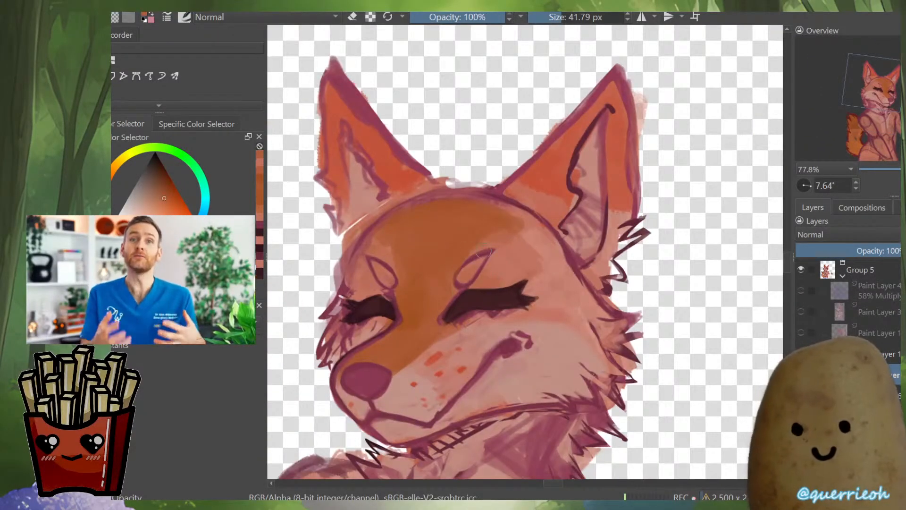
mouse_move(524, 248)
left_mouse_down()
mouse_move(504, 230)
mouse_move(480, 243)
mouse_move(471, 259)
mouse_move(481, 290)
left_mouse_up()
key("m")
left_click_drag(538, 274, 553, 274)
mouse_move(500, 233)
left_mouse_down()
mouse_move(494, 278)
mouse_move(474, 293)
left_mouse_up()
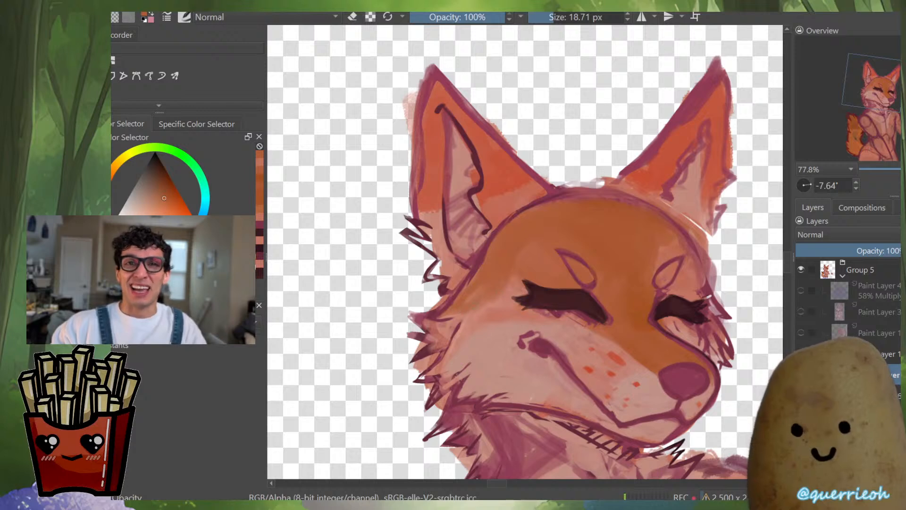
key("m")
left_click_drag(593, 330, 592, 283)
mouse_move(570, 294)
left_mouse_down()
mouse_move(613, 306)
mouse_move(606, 293)
left_mouse_up()
key("m")
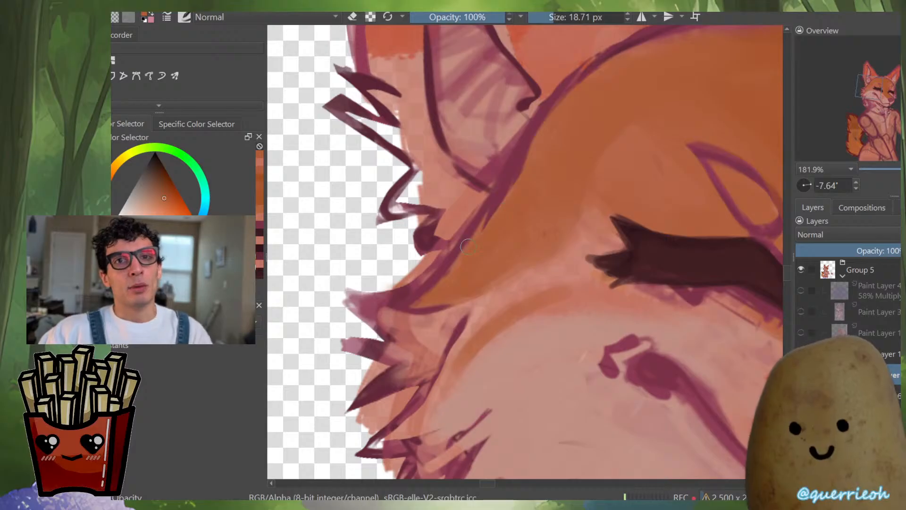
Paint brown into the near cheek's outer fur tufts with a 12.14 px brush
mouse_move(446, 307)
left_mouse_down("shift")
mouse_move(387, 326)
mouse_move(453, 310)
mouse_move(518, 270)
left_mouse_up("shift")
mouse_move(477, 306)
left_mouse_down()
mouse_move(542, 263)
mouse_move(458, 334)
mouse_move(428, 392)
left_mouse_up()
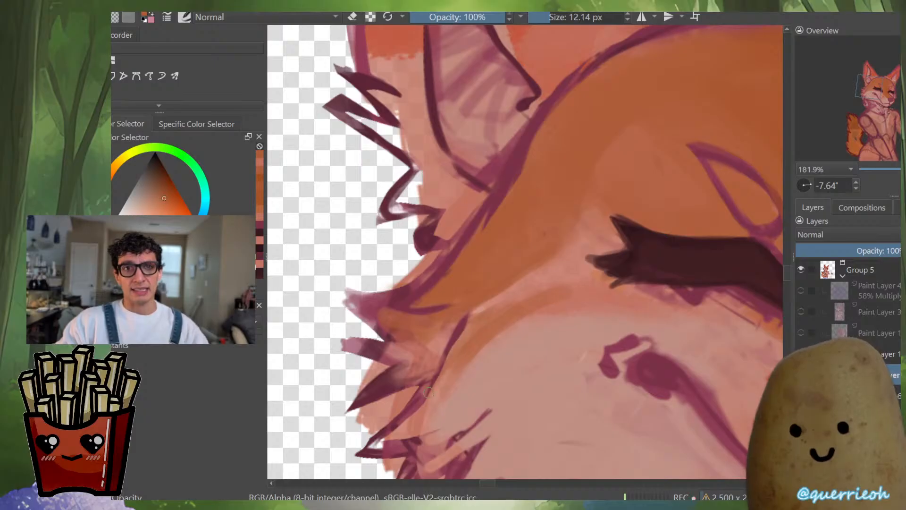
left_click_drag(433, 348, 354, 354)
mouse_move(414, 367)
left_mouse_down()
mouse_move(372, 386)
mouse_move(392, 388)
mouse_move(395, 427)
left_mouse_up()
left_click_drag(425, 393, 394, 439)
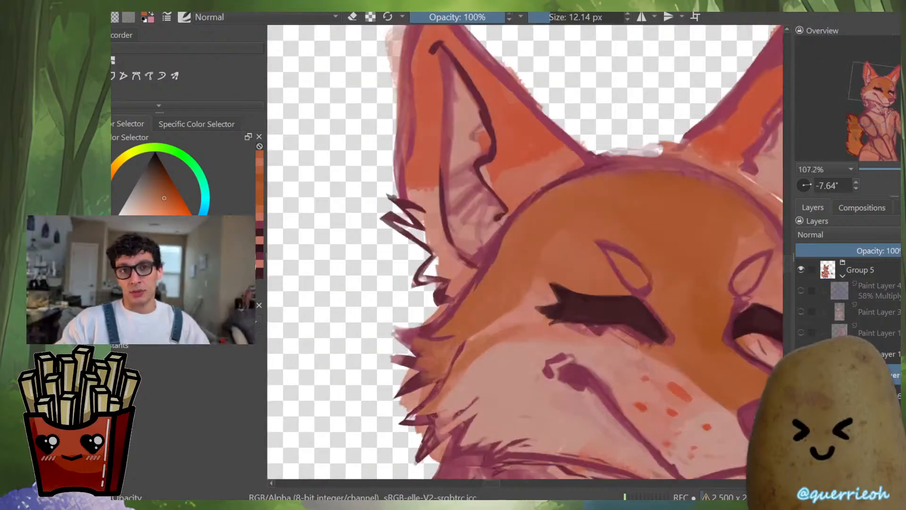
Fill the pale band beside the near eye's outer corner with brown at 42.41 px and refine its cheek edge with a sampled lighter colour
key("bracketright")
key("bracketright")
key("bracketright")
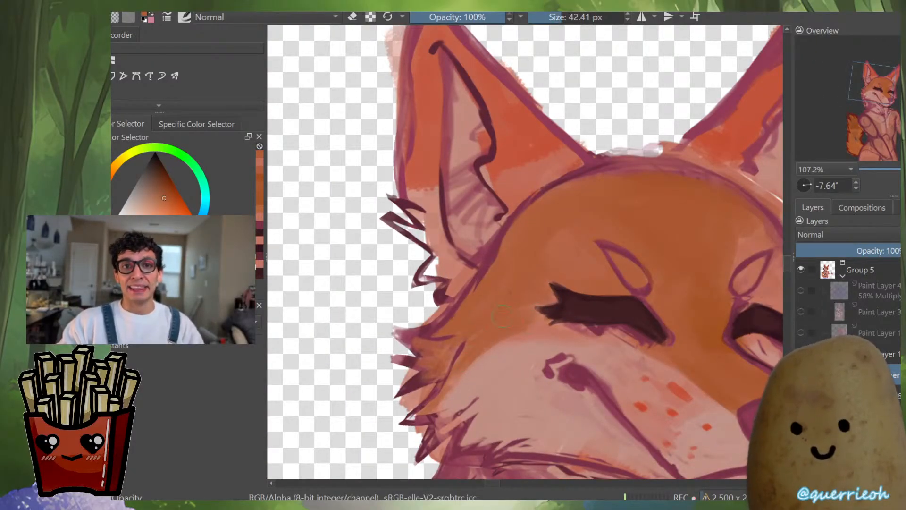
key("m")
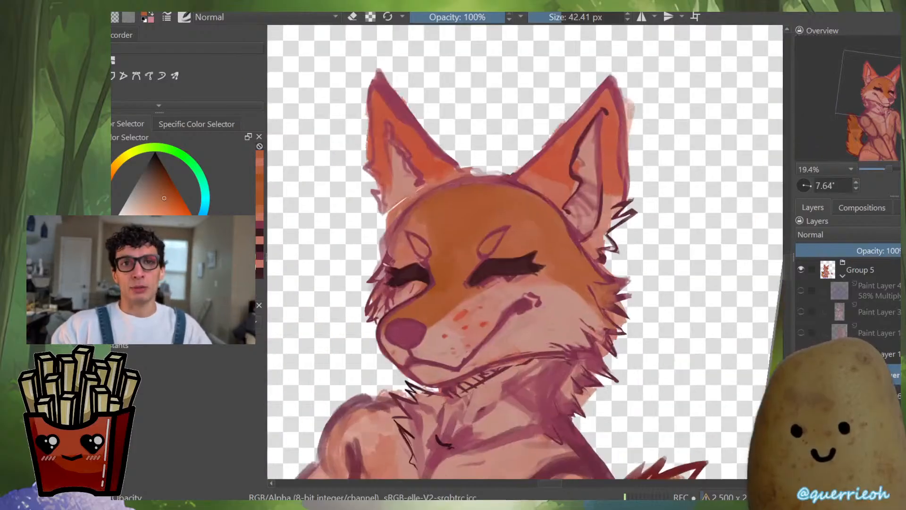
key("m")
mouse_move(494, 300)
left_mouse_down()
mouse_move(512, 289)
mouse_move(497, 289)
left_mouse_up()
left_click(496, 289, "ctrl")
mouse_move(464, 324)
left_mouse_down()
mouse_move(436, 353)
mouse_move(415, 332)
mouse_move(435, 324)
mouse_move(401, 330)
left_mouse_up()
key("e")
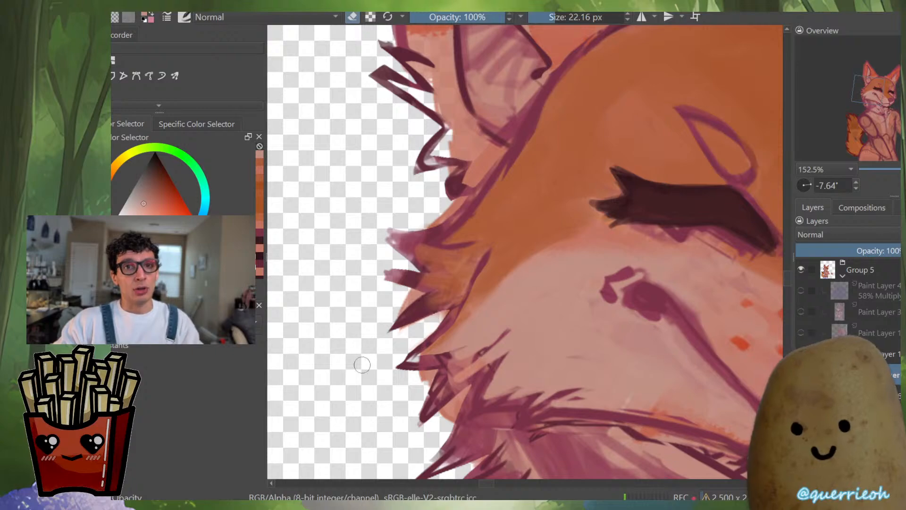
key("f")
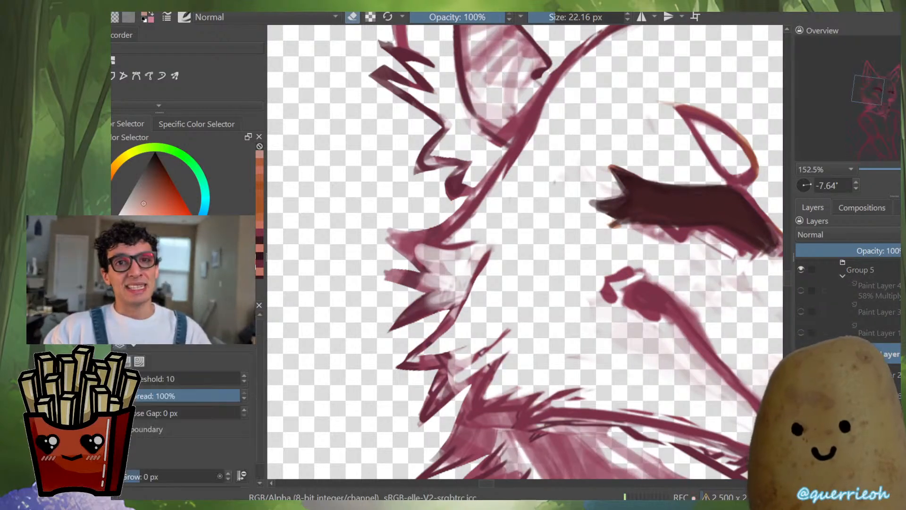
scroll(597, 280, "down", 4)
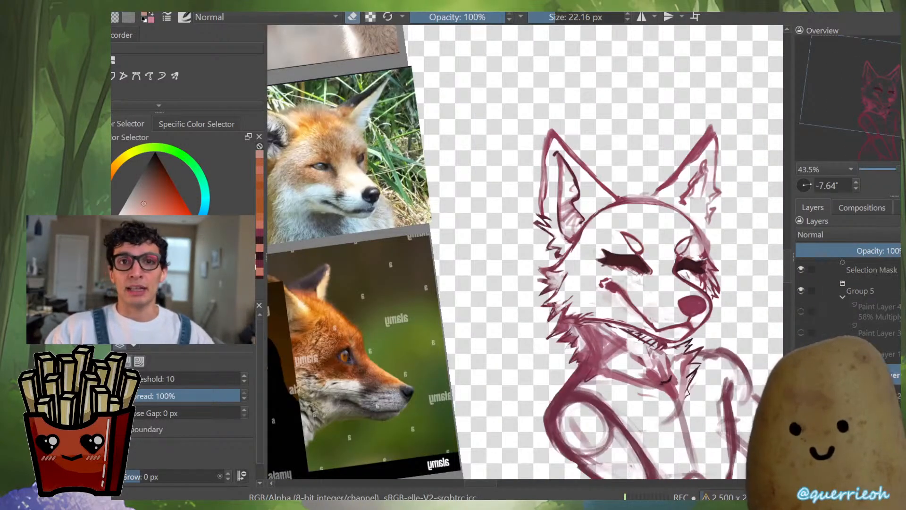
left_click_drag(715, 231, 603, 283)
scroll(604, 283, "up", 3)
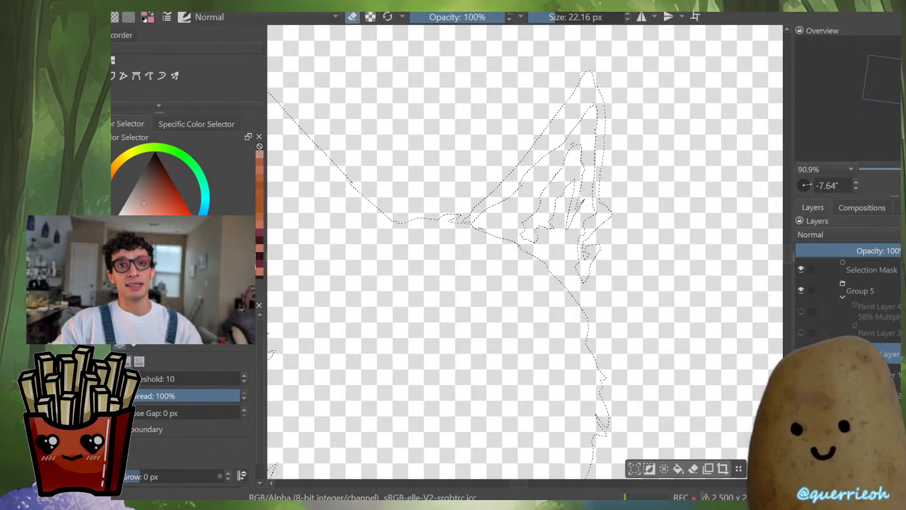
key("ctrl+shift+a")
left_click(892, 375)
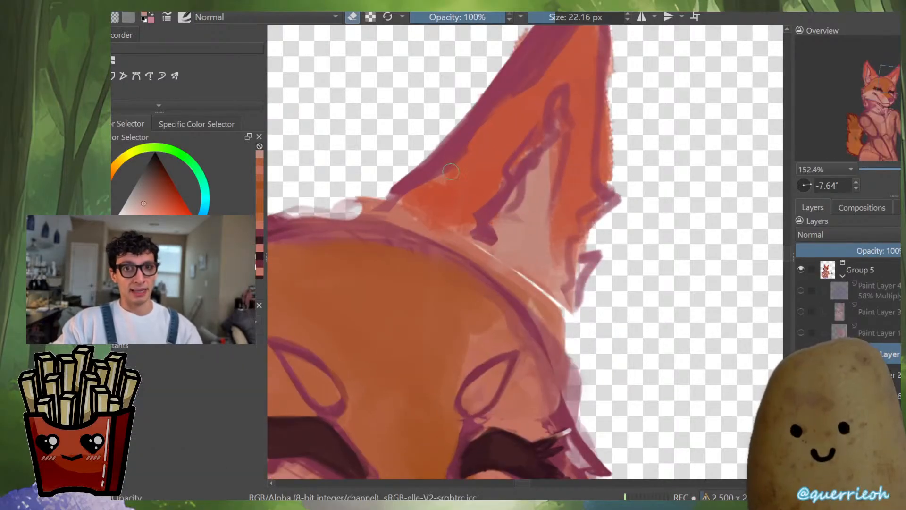
Thicken the far ear's inner-side outline near the forehead with the sampled purple line colour at 22.16 px
key("e")
left_click(439, 167, "ctrl")
left_click_drag(448, 168, 495, 272)
scroll(507, 267, "down", 3)
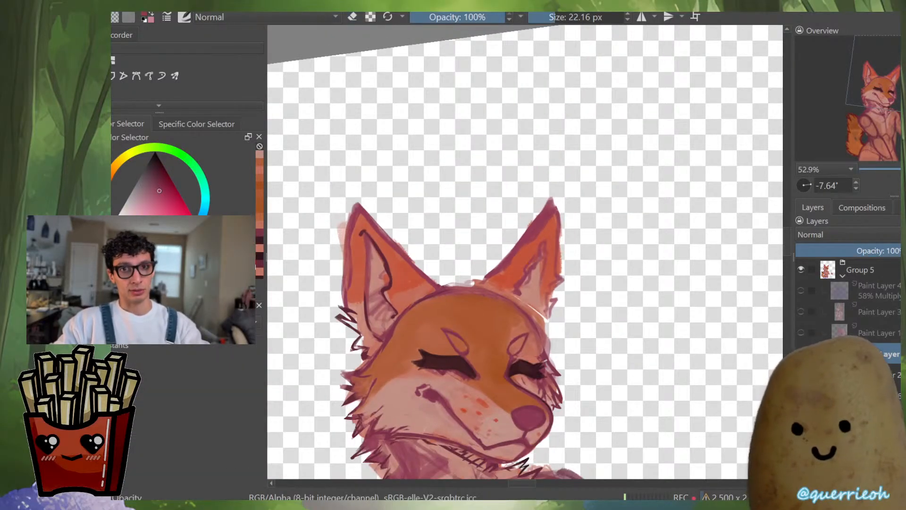
key("m")
left_click_drag(561, 293, 508, 270)
key("m")
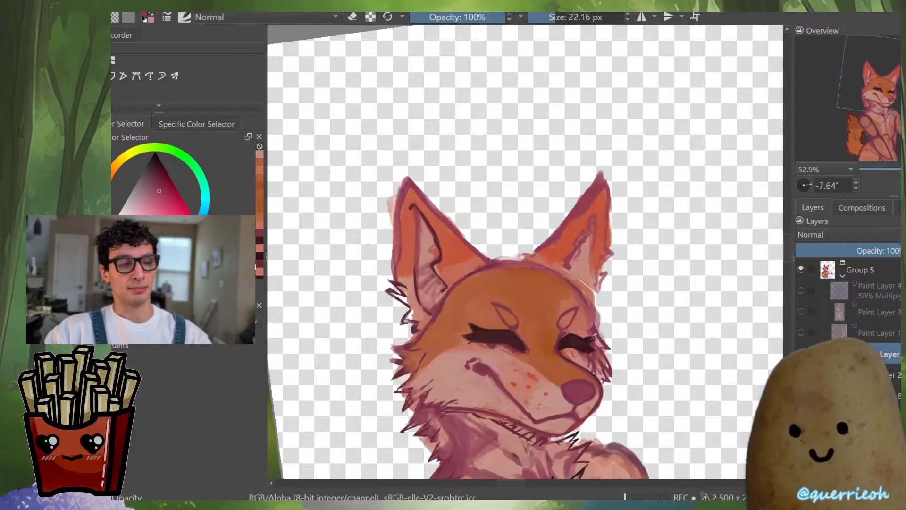
Strengthen the far ear's outline from the tip down its outer edge to the base tufts in purple
scroll(523, 252, "up", 1)
key("e")
key("e")
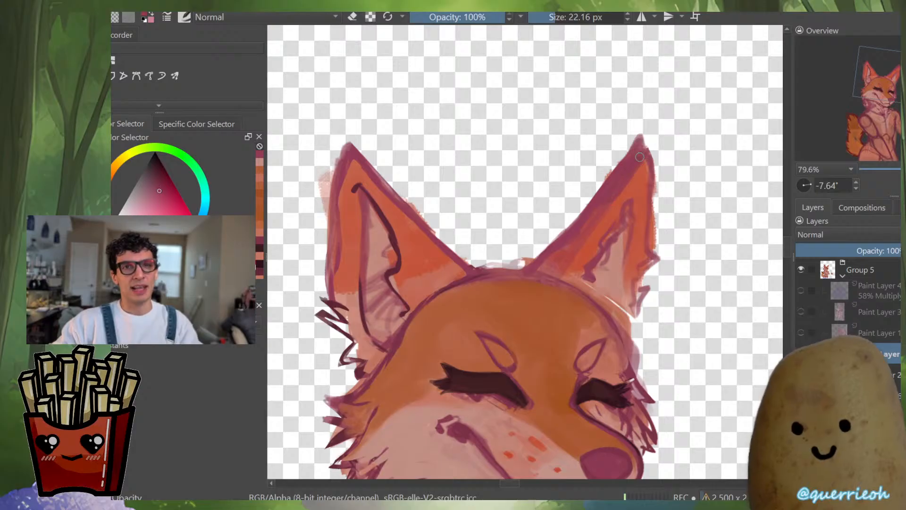
mouse_move(613, 174)
left_mouse_down()
mouse_move(642, 157)
mouse_move(639, 175)
mouse_move(643, 163)
mouse_move(652, 201)
mouse_move(655, 192)
mouse_move(647, 245)
left_mouse_up()
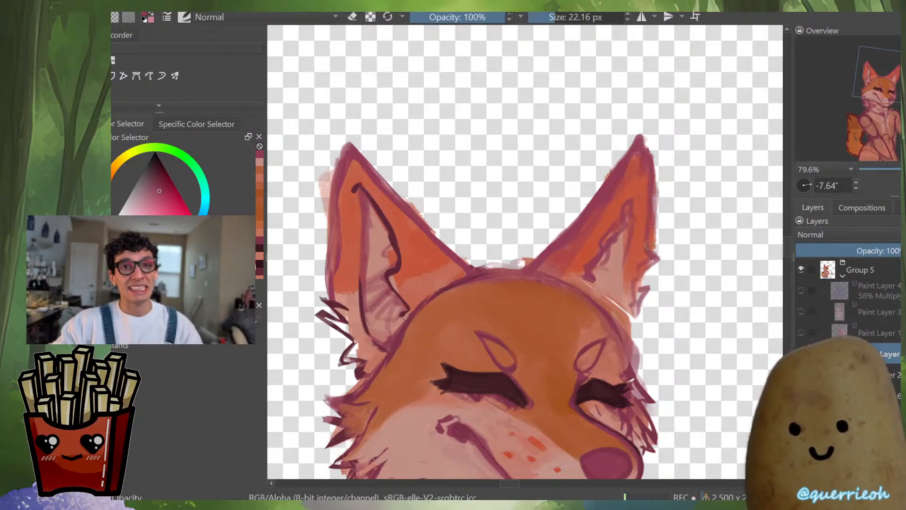
mouse_move(655, 179)
left_mouse_down()
mouse_move(652, 271)
mouse_move(649, 290)
mouse_move(638, 275)
mouse_move(645, 272)
mouse_move(624, 330)
left_mouse_up()
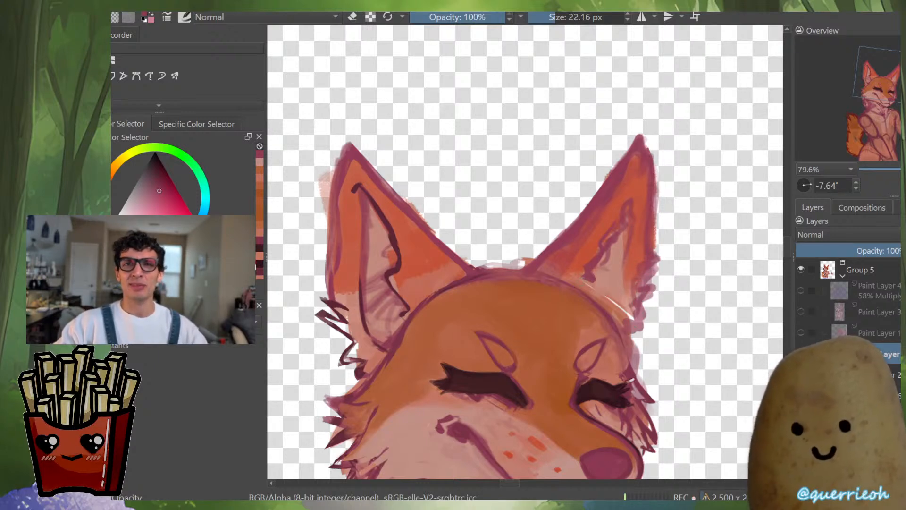
Refine the line around the far ear's pale inner area, alternating brush and eraser at 11.21 px
key("e")
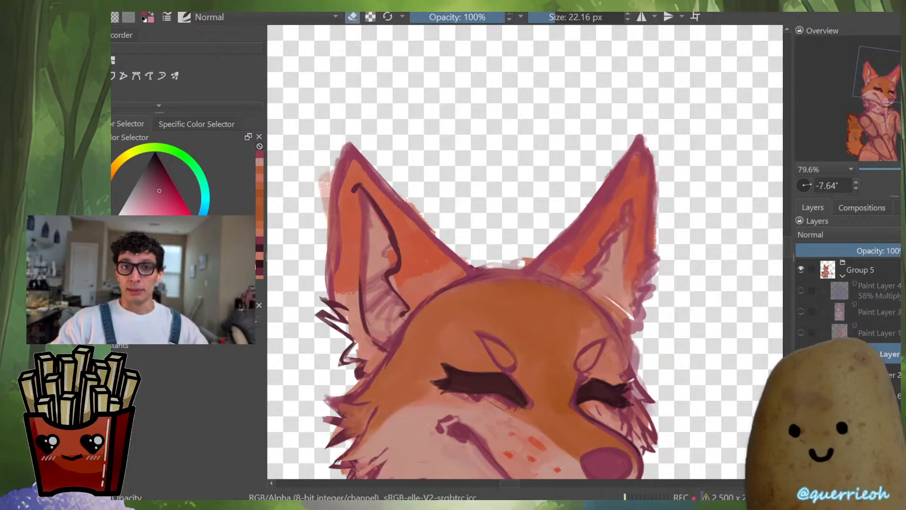
key("e")
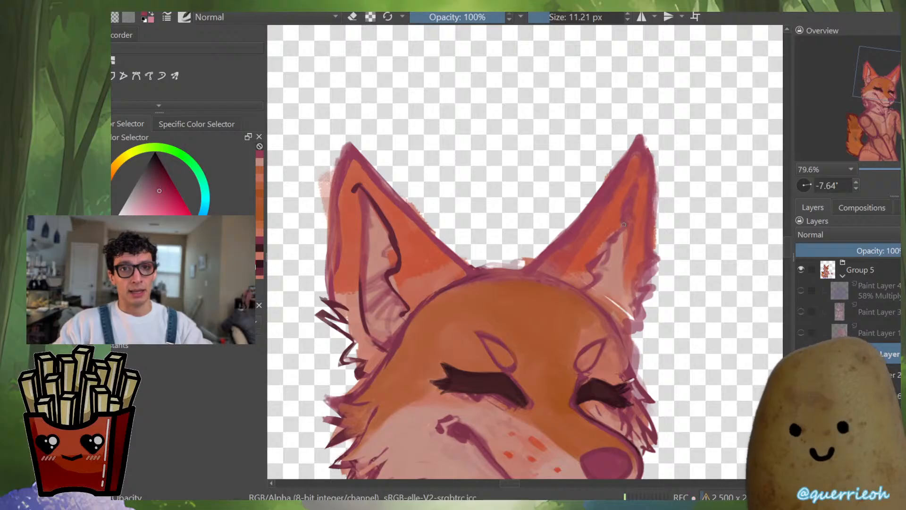
key("e")
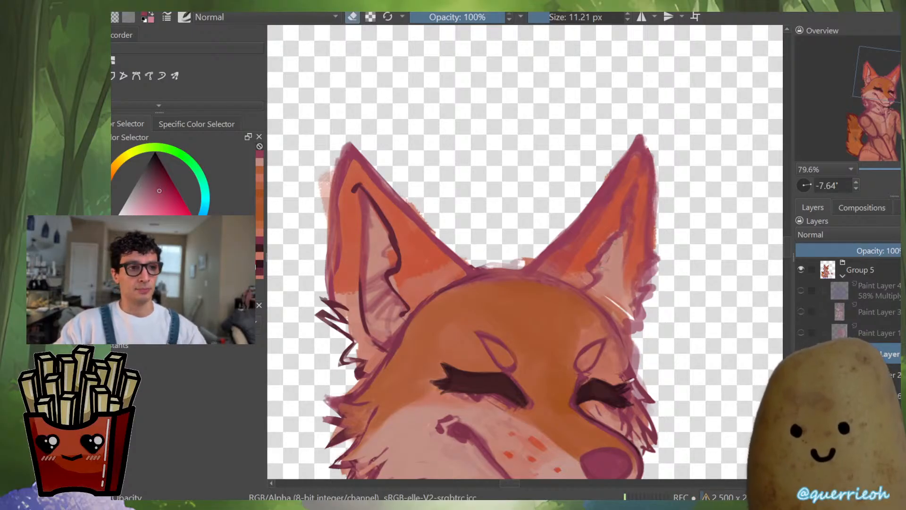
key("e")
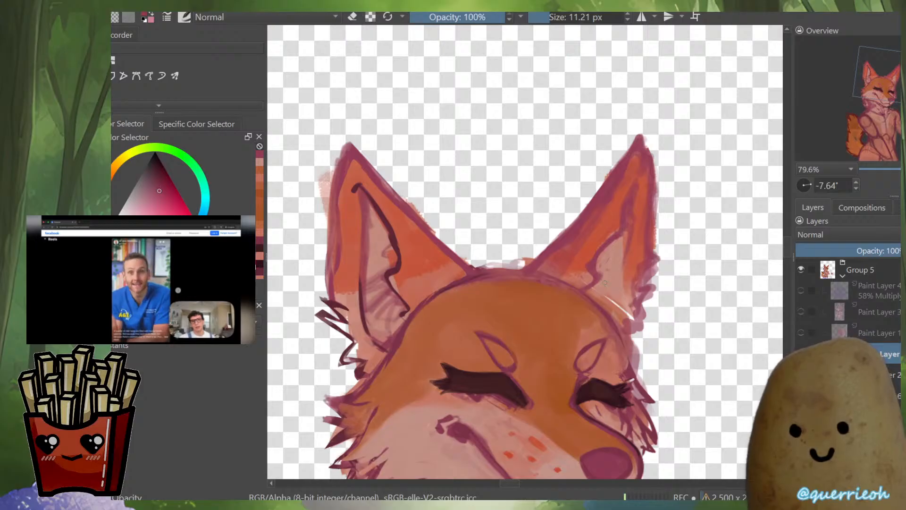
scroll(543, 285, "down", 4)
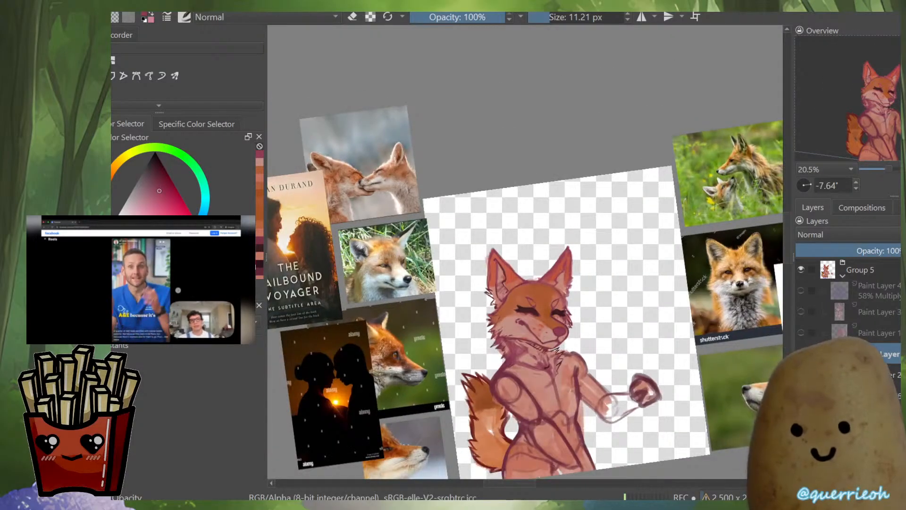
key("m")
key("m")
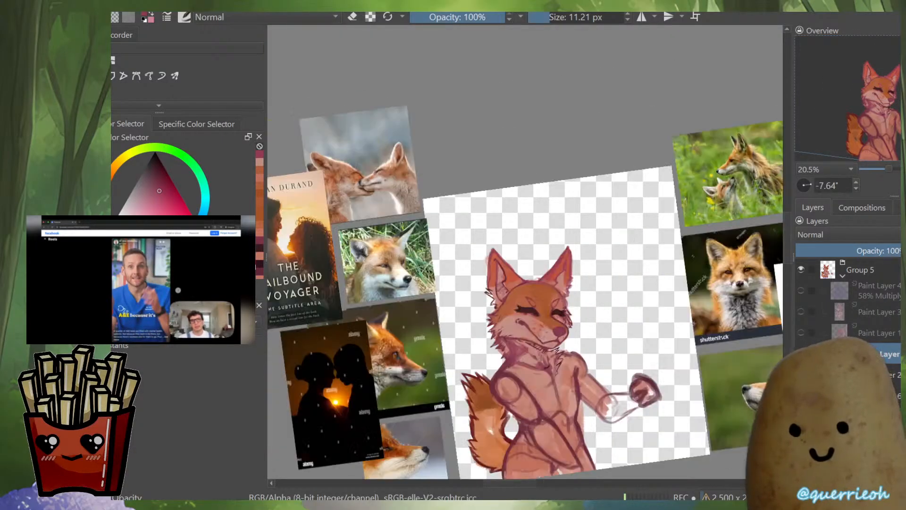
scroll(547, 288, "up", 5)
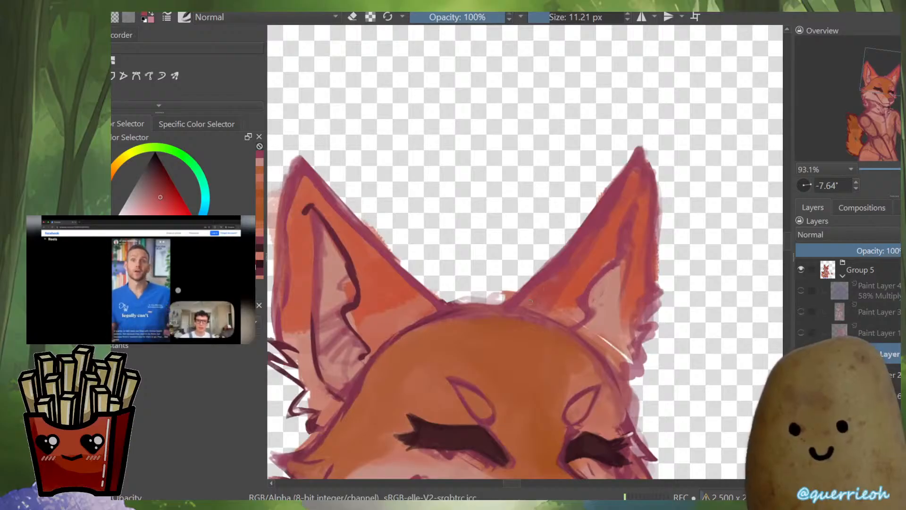
Clean up the purple line work along the far ear's inner side near the forehead with the eraser
key("alt+i")
key("e")
mouse_move(600, 236)
left_mouse_down()
mouse_move(571, 271)
mouse_move(575, 253)
mouse_move(547, 283)
left_mouse_up()
key("e")
key("m")
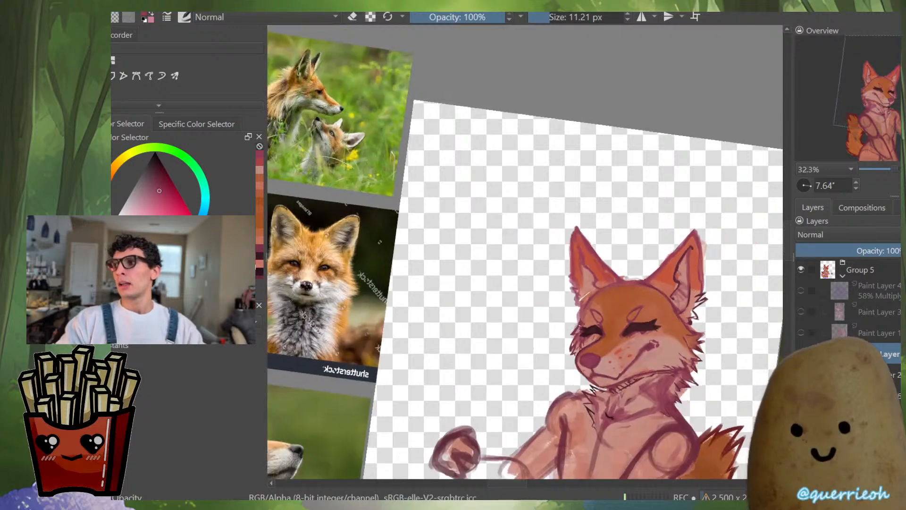
Erase along the near ear's outer edge at 37.28 px and redraw its purple outline down to the base fur
left_click_drag(614, 283, 584, 295)
scroll(674, 318, "up", 4)
key("e")
left_click_drag(657, 129, 670, 129)
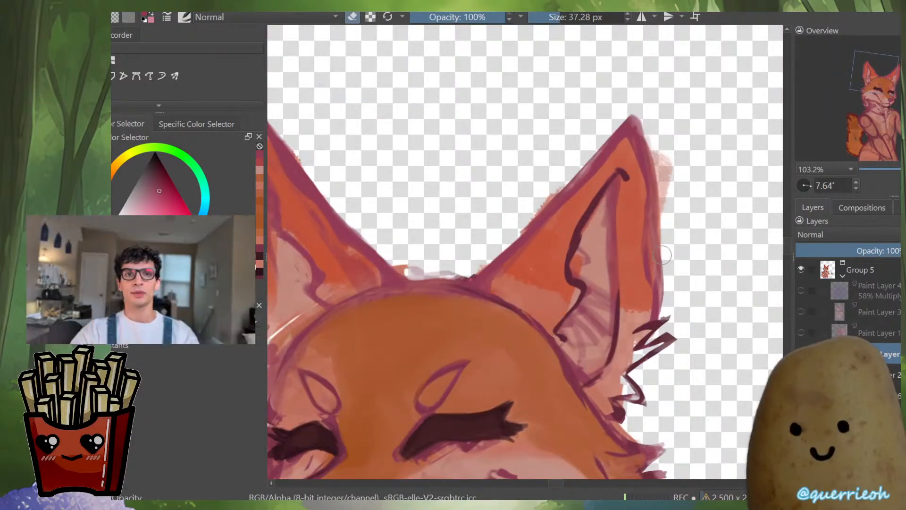
key("e")
mouse_move(655, 219)
left_mouse_down()
mouse_move(654, 306)
mouse_move(657, 298)
mouse_move(635, 380)
left_mouse_up()
Draw dark purple zigzag fur tufts at the near ear's outer base with a 6.82 px brush and sampled line colour
scroll(674, 330, "up", 1)
left_click_drag(658, 342, 647, 343)
left_click(660, 339, "ctrl")
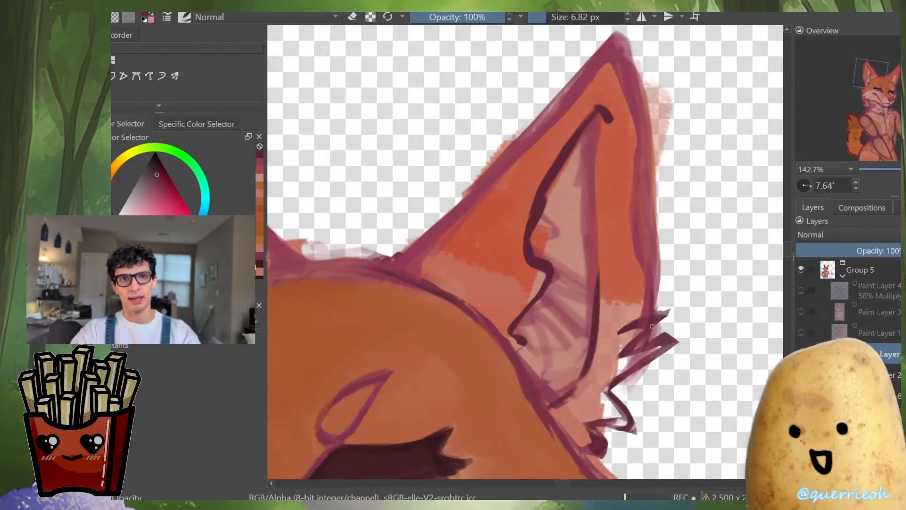
left_click_drag(678, 315, 637, 348)
mouse_move(678, 317)
left_mouse_down()
mouse_move(653, 340)
mouse_move(671, 343)
mouse_move(655, 345)
mouse_move(659, 354)
mouse_move(671, 340)
mouse_move(629, 379)
mouse_move(646, 420)
left_mouse_up()
mouse_move(620, 391)
left_mouse_down()
mouse_move(646, 425)
mouse_move(627, 434)
mouse_move(625, 463)
mouse_move(608, 470)
left_mouse_up()
Rework the upper fur tufts at the near ear's base, erasing the rough strokes inside them at 6.77 px
scroll(674, 333, "down", 3)
scroll(674, 333, "up", 4)
key("e")
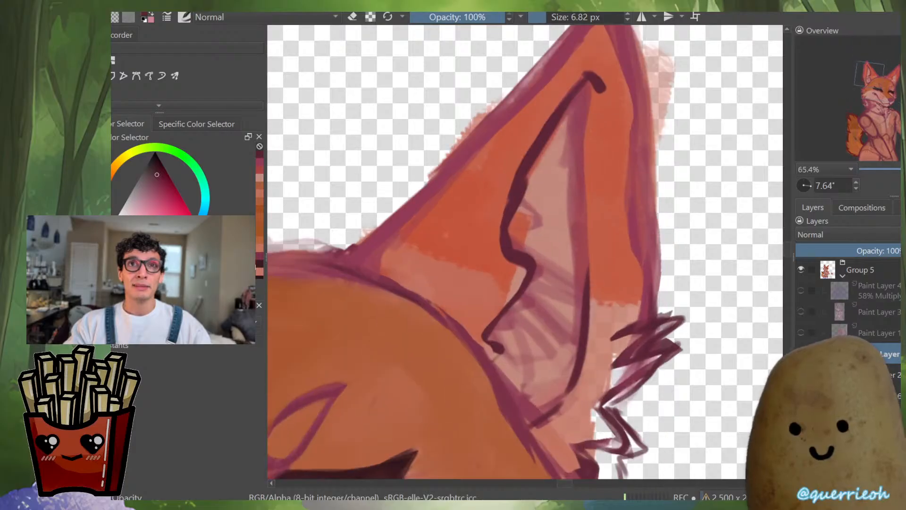
mouse_move(679, 345)
left_mouse_down()
mouse_move(622, 359)
mouse_move(663, 327)
mouse_move(613, 337)
left_mouse_up()
mouse_move(639, 305)
left_mouse_down()
mouse_move(632, 342)
mouse_move(646, 312)
mouse_move(629, 340)
mouse_move(614, 334)
mouse_move(597, 345)
left_mouse_up()
left_click_drag(619, 354, 602, 373)
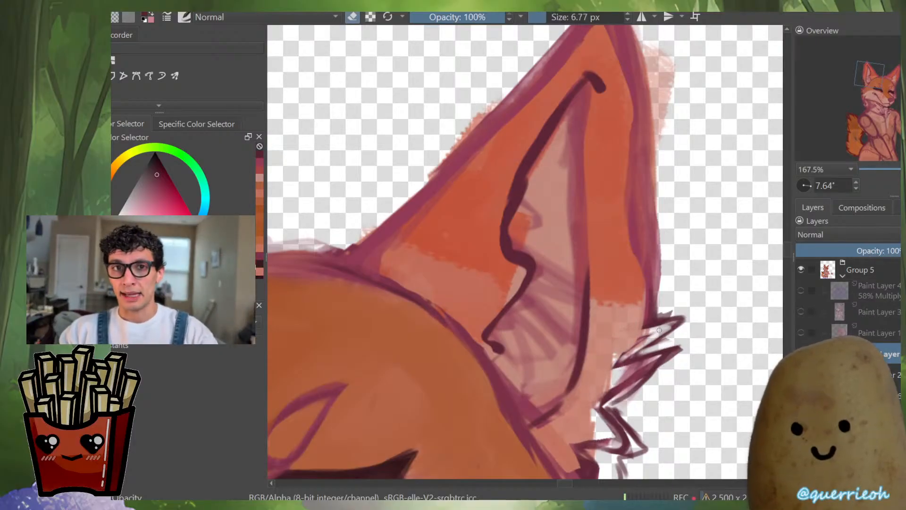
left_click_drag(649, 335, 615, 361)
left_click_drag(647, 341, 613, 366)
Redraw the top fur tuft's point and carry the near ear's dark outer edge down into it
key("e")
left_click_drag(652, 328, 686, 321)
key("e")
key("e")
mouse_move(657, 279)
left_mouse_down()
mouse_move(642, 327)
mouse_move(688, 320)
mouse_move(616, 366)
mouse_move(648, 368)
mouse_move(615, 368)
mouse_move(615, 387)
left_mouse_up()
key("e")
key("e")
key("e")
Sharpen the middle and lower fur tufts at the near ear's base, alternating dark strokes with erasing
mouse_move(656, 358)
left_mouse_down()
mouse_move(607, 391)
mouse_move(619, 388)
mouse_move(601, 407)
left_mouse_up()
key("e")
key("e")
key("e")
mouse_move(640, 380)
left_mouse_down()
mouse_move(616, 415)
mouse_move(647, 448)
mouse_move(602, 411)
mouse_move(618, 428)
left_mouse_up()
key("e")
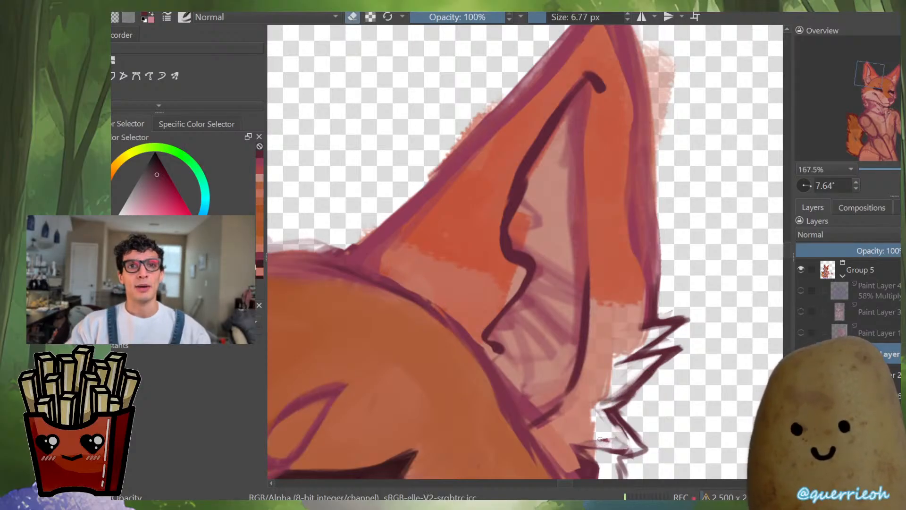
key("m")
key("e")
mouse_move(444, 412)
left_mouse_down()
mouse_move(403, 450)
mouse_move(435, 451)
mouse_move(421, 463)
mouse_move(466, 447)
mouse_move(434, 436)
mouse_move(420, 450)
mouse_move(475, 434)
mouse_move(472, 445)
mouse_move(417, 452)
left_mouse_up()
key("e")
key("e")
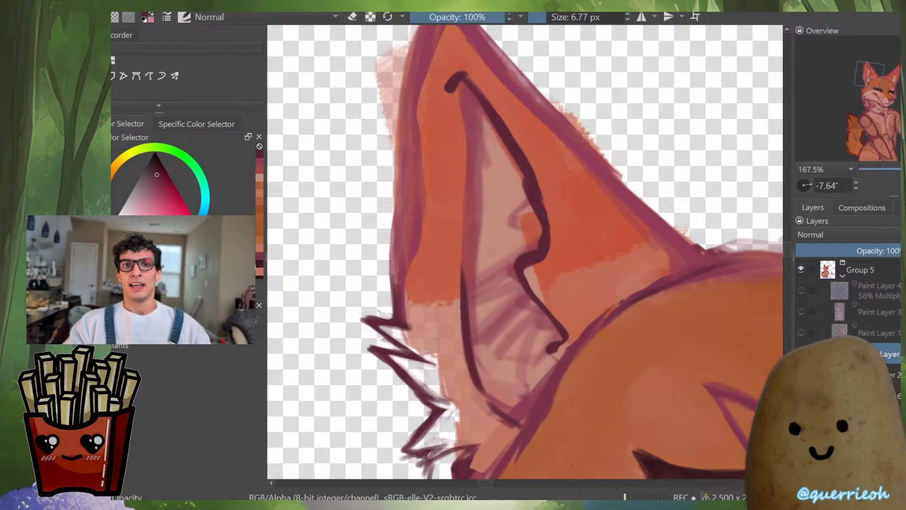
Draw the lowest fur tufts joining the near ear to the cheek, trim them with the eraser, and undo the last stroke
scroll(518, 387, "down", 3)
key("m")
scroll(564, 408, "up", 4)
key("m")
mouse_move(506, 429)
left_mouse_down()
mouse_move(540, 361)
mouse_move(571, 399)
mouse_move(589, 387)
mouse_move(570, 405)
left_mouse_up()
key("e")
key("e")
mouse_move(556, 349)
left_mouse_down()
mouse_move(531, 416)
mouse_move(561, 398)
mouse_move(552, 424)
mouse_move(562, 423)
mouse_move(621, 369)
mouse_move(593, 398)
left_mouse_up()
key("e")
key("e")
key("e")
key("ctrl+z")
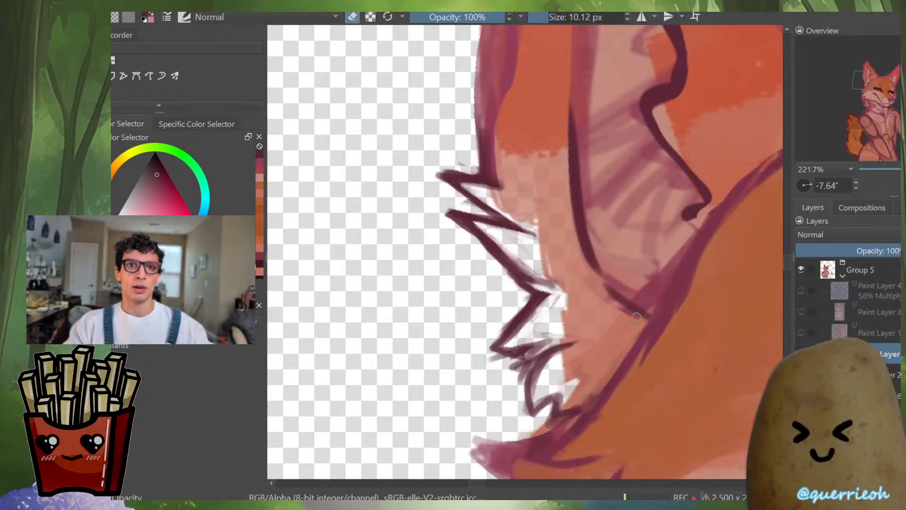
scroll(612, 293, "down", 5)
left_click_drag(612, 294, 479, 341)
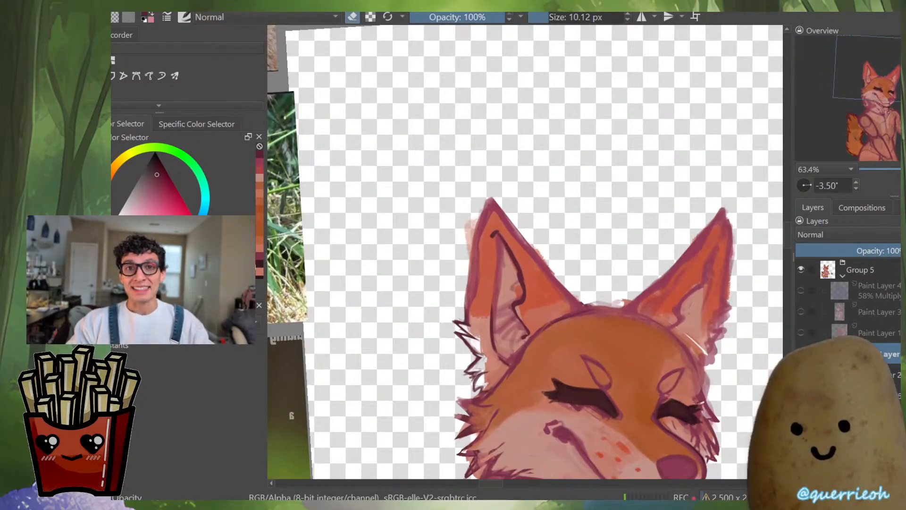
scroll(699, 363, "down", 4)
key("m")
left_click_drag(452, 297, 597, 205)
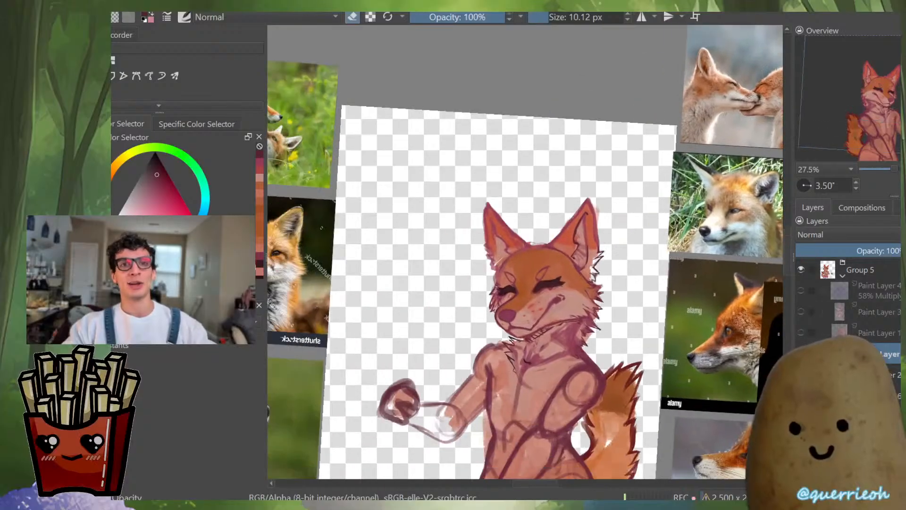
Darken and extend the inner line down the far ear toward its base with a brush of 6.57 px
mouse_move(513, 254)
left_mouse_down()
mouse_move(515, 319)
mouse_move(527, 349)
mouse_move(534, 338)
left_mouse_up()
scroll(515, 319, "up", 4)
scroll(528, 338, "up", 1)
key("e")
mouse_move(508, 350)
left_mouse_down()
mouse_move(518, 342)
mouse_move(503, 326)
mouse_move(516, 295)
mouse_move(520, 368)
mouse_move(440, 227)
mouse_move(446, 266)
left_mouse_up()
key("m")
mouse_move(602, 234)
left_mouse_down()
mouse_move(606, 260)
mouse_move(580, 376)
left_mouse_up()
key("m")
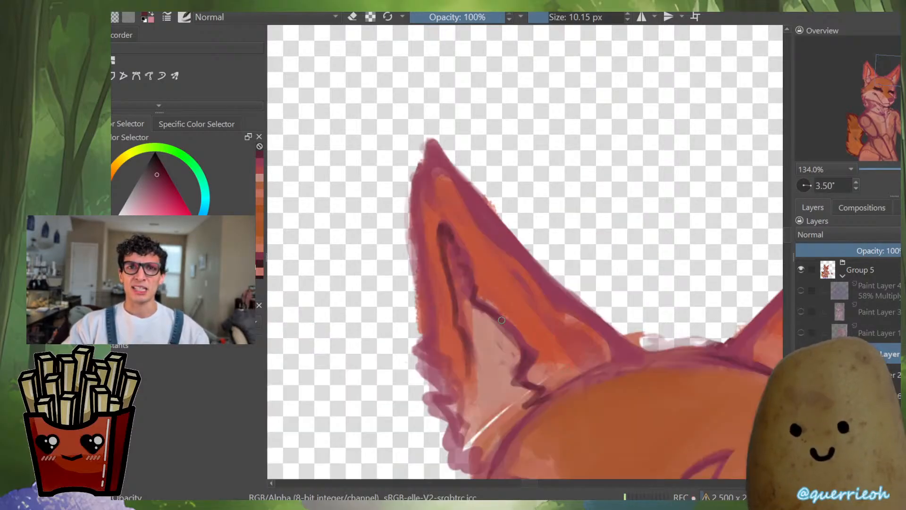
left_click_drag(460, 348, 466, 390)
key("e")
key("e")
key("x")
mouse_move(470, 337)
left_mouse_down()
mouse_move(468, 377)
mouse_move(470, 335)
left_mouse_up()
key("e")
key("bracketright")
key("e")
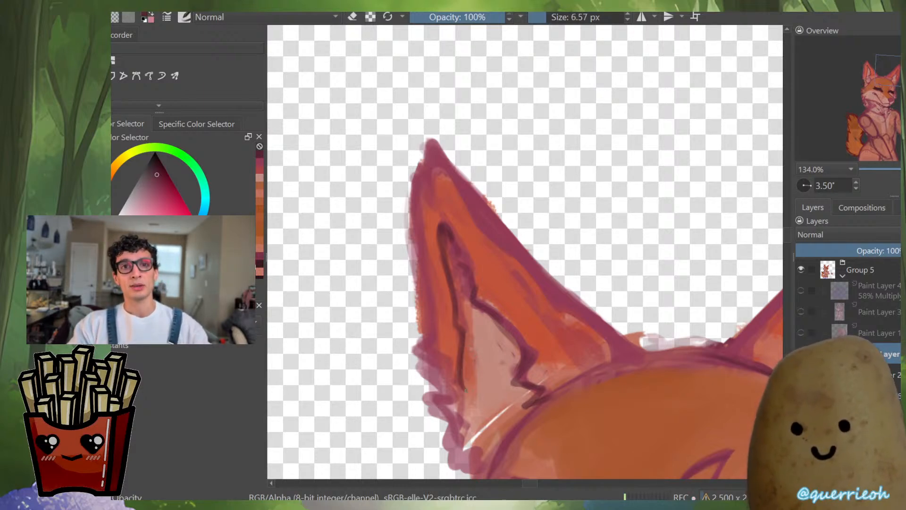
Draw a jagged tuft line at the far ear's inner base, trim the outline with the eraser, and save the document
mouse_move(469, 393)
left_mouse_down()
mouse_move(493, 451)
mouse_move(533, 427)
left_mouse_up()
mouse_move(533, 427)
left_mouse_down()
mouse_move(497, 424)
mouse_move(515, 376)
mouse_move(501, 370)
mouse_move(487, 336)
mouse_move(503, 318)
left_mouse_up()
left_click_drag(487, 73, 490, 127)
mouse_move(496, 361)
left_mouse_down()
mouse_move(482, 344)
mouse_move(508, 351)
mouse_move(492, 314)
mouse_move(505, 401)
mouse_move(492, 385)
mouse_move(444, 416)
mouse_move(497, 345)
left_mouse_up()
key("e")
key("e")
mouse_move(475, 390)
left_mouse_down()
mouse_move(528, 309)
mouse_move(560, 292)
mouse_move(568, 358)
left_mouse_up()
mouse_move(572, 289)
left_mouse_down()
mouse_move(572, 360)
mouse_move(567, 354)
left_mouse_up()
key("e")
mouse_move(520, 302)
left_mouse_down()
mouse_move(456, 406)
mouse_move(489, 338)
mouse_move(514, 344)
mouse_move(491, 405)
mouse_move(507, 408)
mouse_move(694, 302)
left_mouse_up()
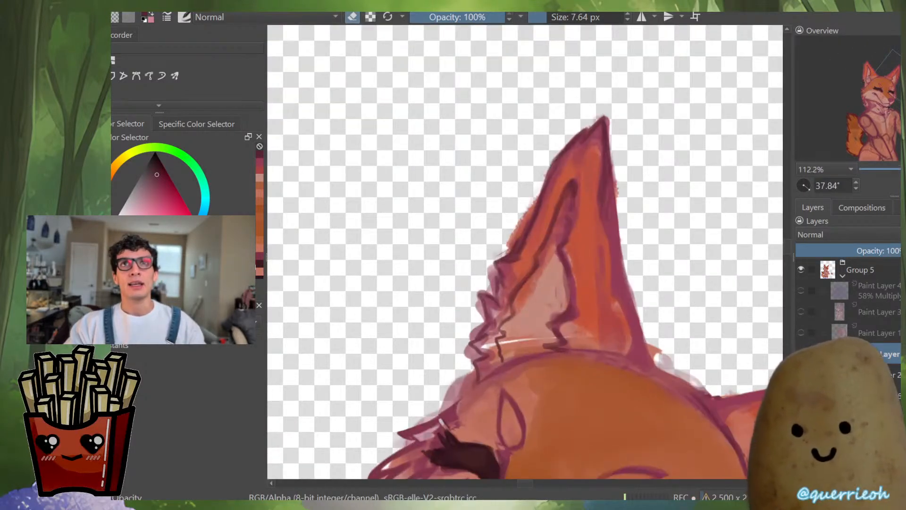
key("ctrl+s")
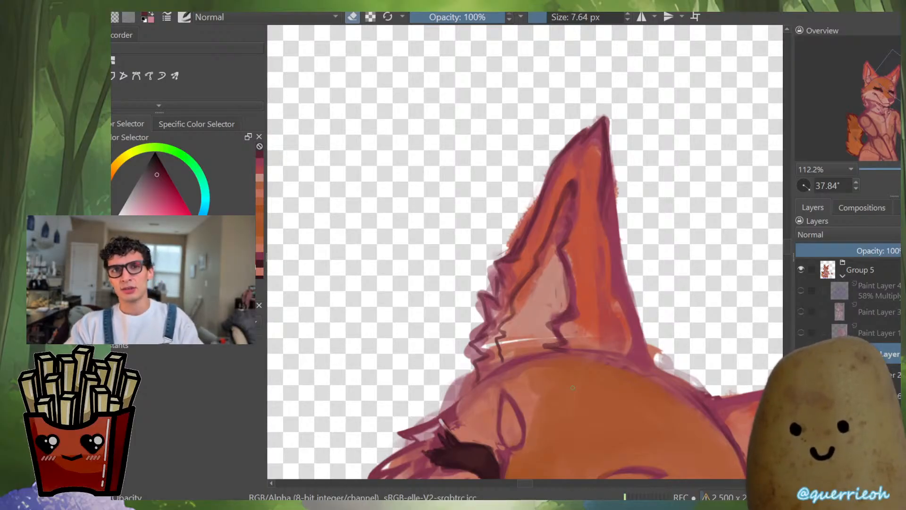
Hide the colour layers and trim the far ear's upper outline with the eraser, undoing the last brush stroke
left_click_drag(547, 185, 558, 169)
mouse_move(612, 101)
left_mouse_down()
mouse_move(558, 150)
mouse_move(584, 163)
left_mouse_up()
key("e")
mouse_move(572, 230)
left_mouse_down()
mouse_move(596, 217)
mouse_move(568, 230)
mouse_move(608, 210)
mouse_move(566, 229)
mouse_move(619, 202)
mouse_move(589, 233)
mouse_move(577, 231)
mouse_move(567, 250)
left_mouse_up()
key("ctrl+z")
key("e")
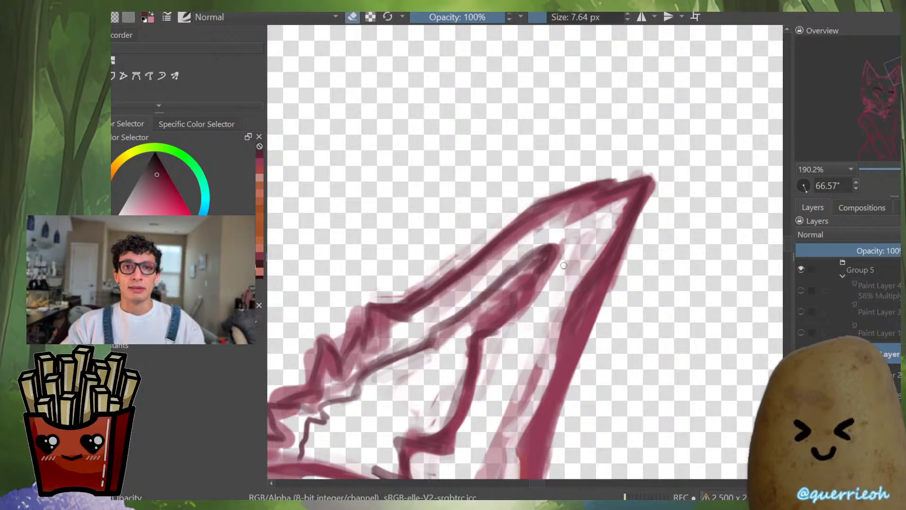
Erase the rough strokes between the far ear's inner fur line and its thick edge, enlarging the eraser to 14.21 px
mouse_move(563, 317)
left_mouse_down()
mouse_move(603, 224)
mouse_move(587, 282)
left_mouse_up()
key("]")
mouse_move(596, 226)
left_mouse_down()
mouse_move(582, 300)
mouse_move(557, 328)
left_mouse_up()
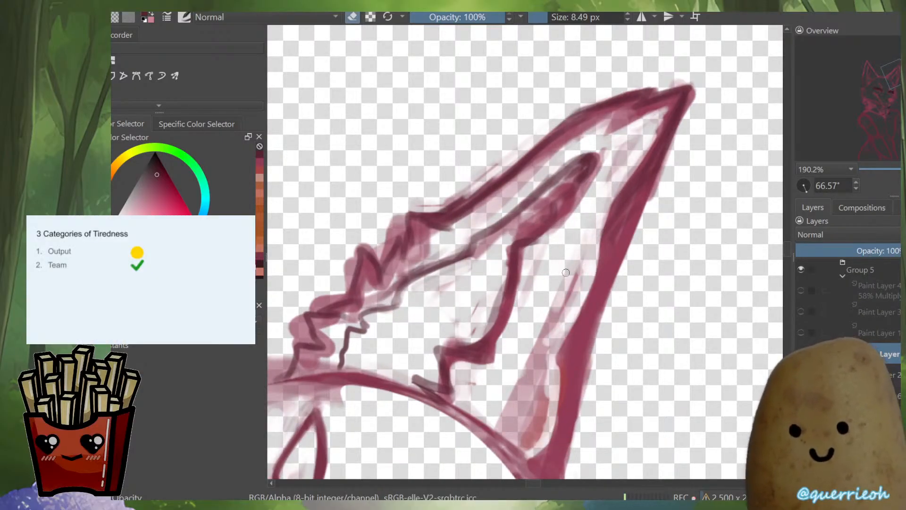
left_click_drag(586, 254, 591, 253, "shift")
left_click_drag(586, 255, 551, 338)
mouse_move(568, 285)
left_mouse_down()
mouse_move(582, 257)
mouse_move(580, 269)
mouse_move(538, 279)
mouse_move(551, 241)
mouse_move(583, 208)
mouse_move(528, 250)
mouse_move(515, 381)
mouse_move(523, 407)
mouse_move(545, 344)
mouse_move(547, 354)
mouse_move(533, 446)
mouse_move(507, 422)
left_mouse_up()
Mirror the view, erase leftover strokes at the far ear's base, and redraw the join between its edge and the head
key("m")
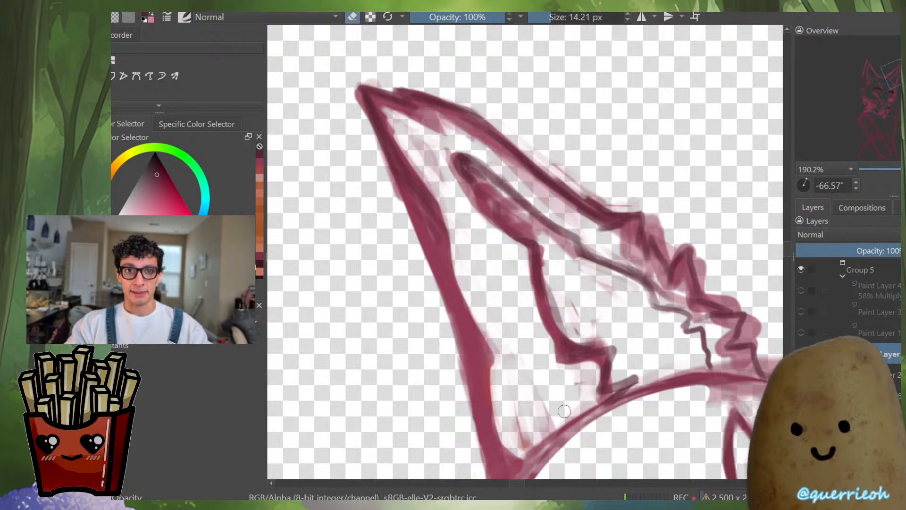
left_click_drag(513, 457, 555, 396)
left_click_drag(517, 434, 613, 323)
left_click(526, 326, "ctrl")
key("e")
mouse_move(553, 392)
left_mouse_down()
mouse_move(539, 397)
mouse_move(539, 439)
mouse_move(507, 439)
mouse_move(486, 465)
left_mouse_up()
key("e")
mouse_move(515, 406)
left_mouse_down()
mouse_move(533, 304)
mouse_move(495, 416)
mouse_move(479, 419)
left_mouse_up()
Redraw the near ear's inward edge down to the head outline in the sampled line colour and trim it with the eraser
left_click_drag(553, 378, 554, 453)
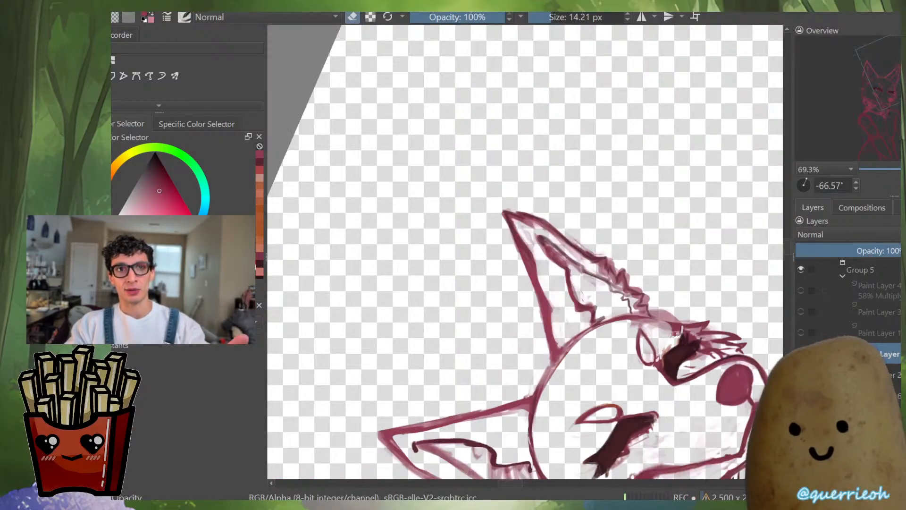
left_click_drag(510, 407, 510, 368)
key("e")
left_click(496, 408, "ctrl")
mouse_move(445, 420)
left_mouse_down()
mouse_move(524, 397)
mouse_move(551, 376)
mouse_move(539, 416)
left_mouse_up()
key("e")
mouse_move(558, 368)
left_mouse_down()
mouse_move(515, 391)
mouse_move(565, 355)
left_mouse_up()
left_click_drag(624, 353, 624, 425)
left_click_drag(571, 460, 479, 467)
key("m")
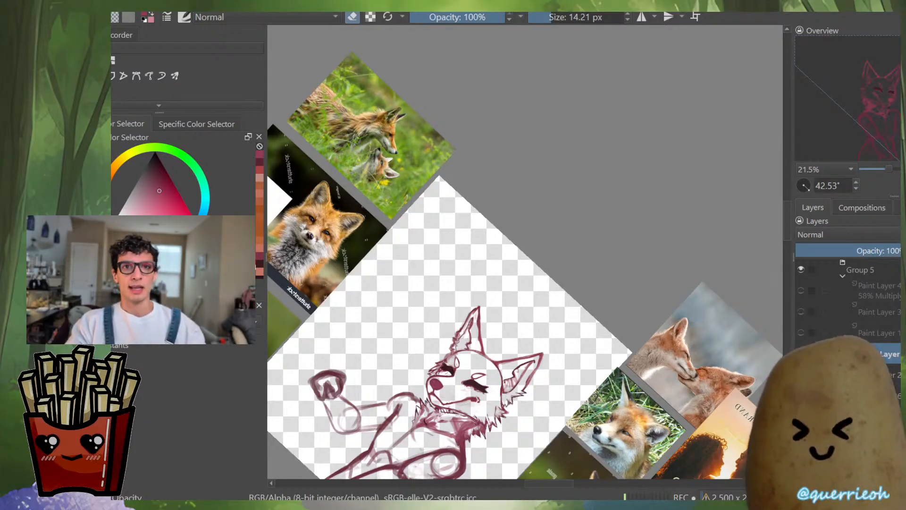
Select the empty interior of the fox's head on the line layer with a contiguous selection
mouse_move(141, 268)
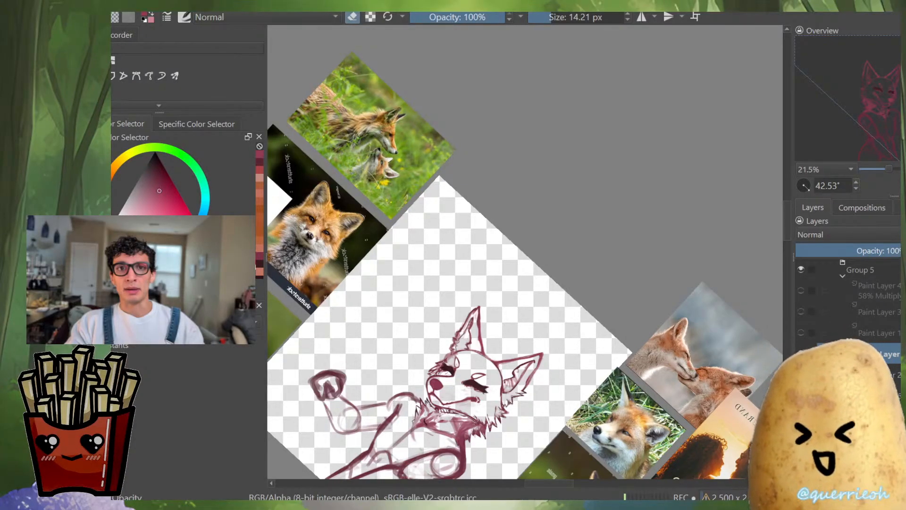
scroll(455, 396, "up", 5)
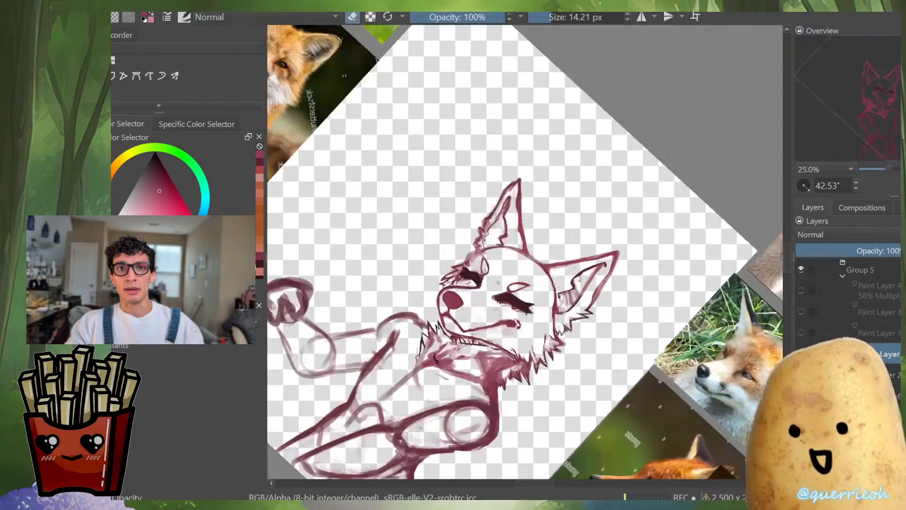
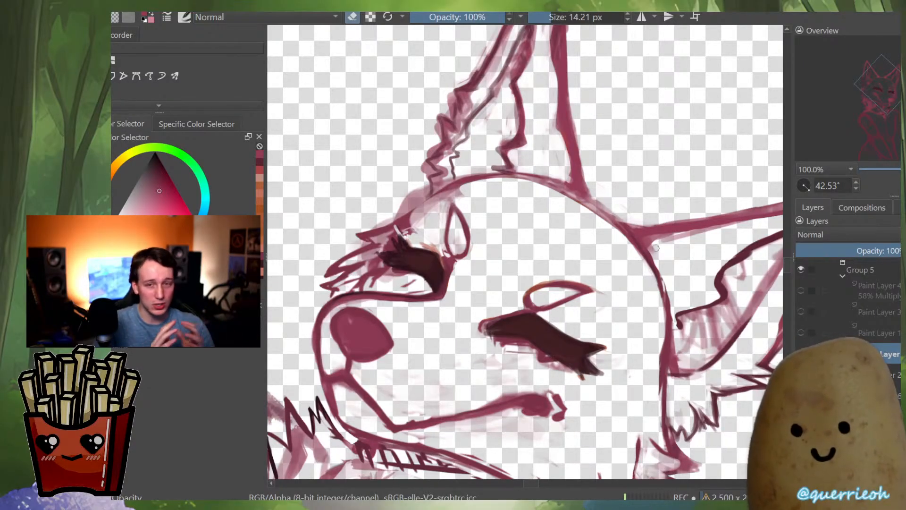
scroll(540, 348, "down", 2)
left_click_drag(540, 348, 583, 330)
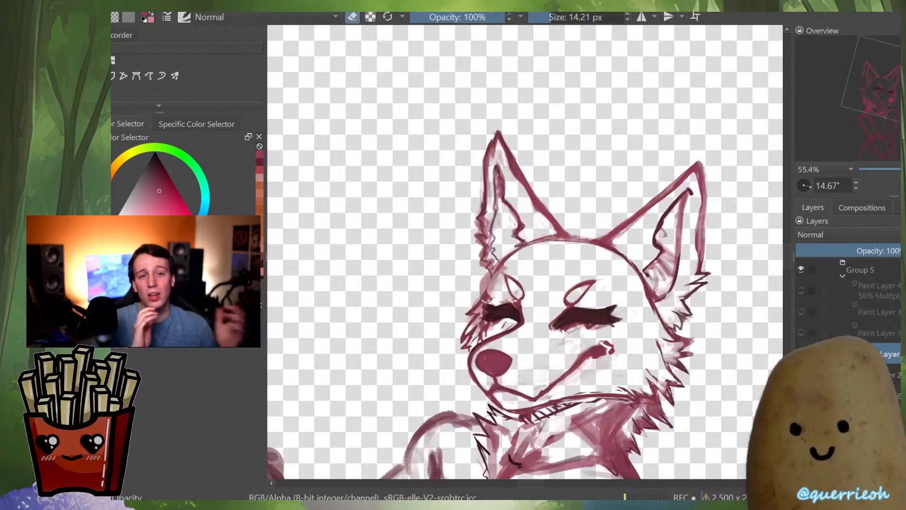
scroll(582, 370, "down", 2)
scroll(576, 361, "up", 5)
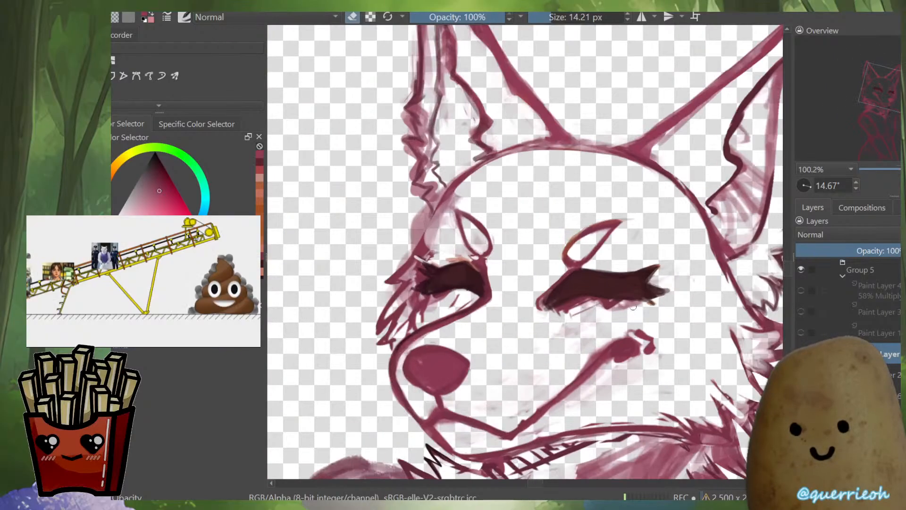
key("w")
left_click(576, 198)
key("b")
left_click_drag(604, 287, 548, 358)
Add the stray marks beside the near eye and the rough gaps between the cheek fur tufts to the selection
scroll(594, 306, "up", 6)
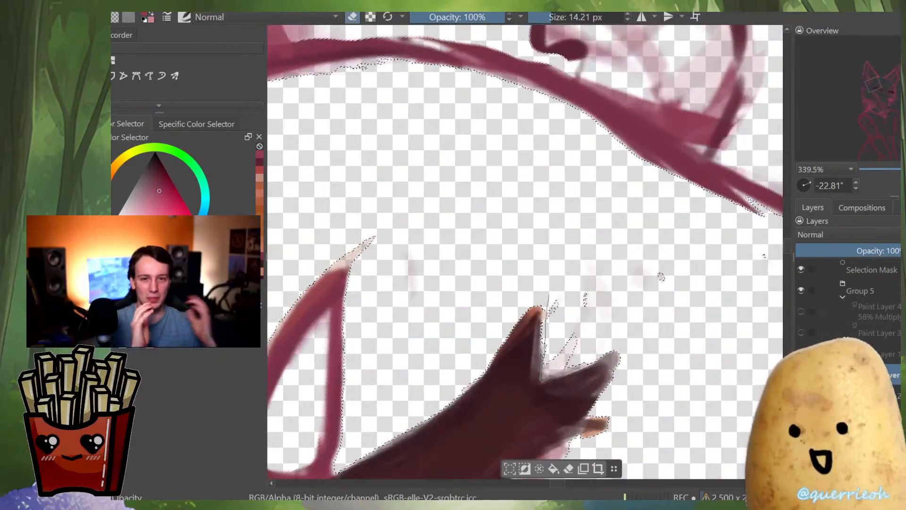
left_click_drag(660, 279, 501, 397)
mouse_move(604, 375)
left_mouse_down()
mouse_move(661, 278)
mouse_move(545, 364)
left_mouse_up()
scroll(622, 312, "up", 3)
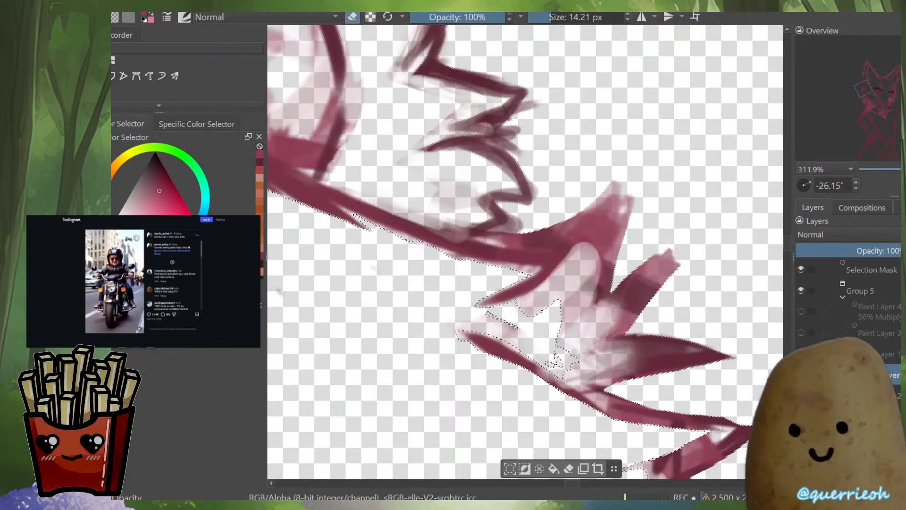
mouse_move(475, 317)
left_mouse_down()
mouse_move(585, 247)
mouse_move(571, 360)
mouse_move(605, 309)
mouse_move(618, 359)
mouse_move(548, 373)
left_mouse_up()
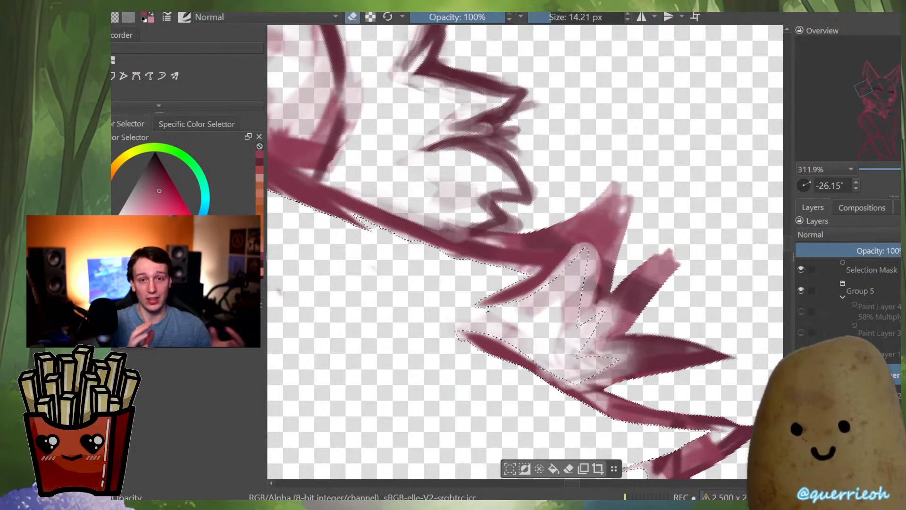
scroll(493, 305, "down", 3)
left_click_drag(494, 305, 470, 234)
scroll(503, 330, "up", 2)
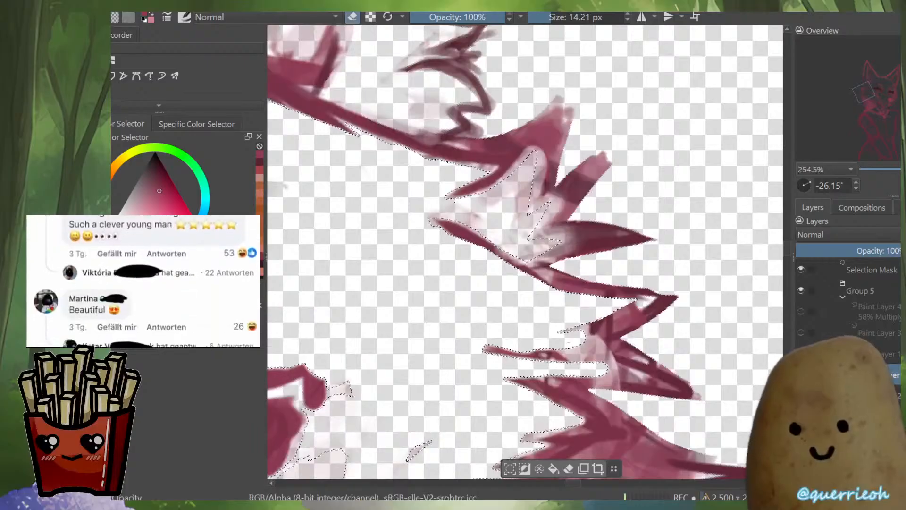
left_click_drag(497, 338, 535, 342)
left_click_drag(630, 401, 610, 402)
Add the leftover smudges on the muzzle and around the mouth line to the selection with freehand outlines
scroll(682, 324, "down", 5)
left_click_drag(525, 330, 611, 290)
scroll(472, 302, "up", 2)
left_click_drag(472, 302, 507, 312)
mouse_move(420, 338)
left_mouse_down()
mouse_move(358, 318)
mouse_move(349, 303)
mouse_move(404, 281)
mouse_move(443, 237)
mouse_move(501, 200)
mouse_move(607, 172)
mouse_move(624, 200)
mouse_move(583, 253)
left_mouse_up()
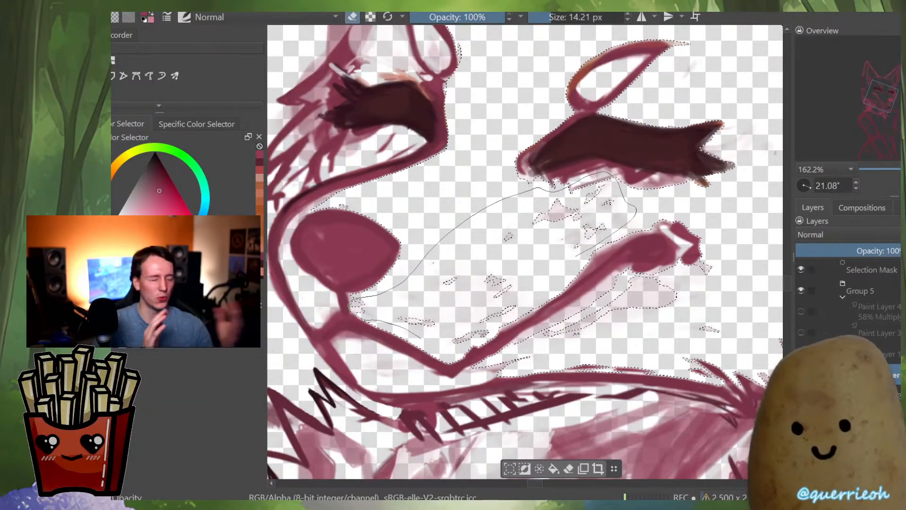
mouse_move(462, 270)
left_mouse_down()
mouse_move(432, 279)
mouse_move(418, 302)
mouse_move(419, 332)
mouse_move(536, 290)
mouse_move(522, 246)
left_mouse_up()
mouse_move(496, 354)
left_mouse_down()
mouse_move(460, 377)
mouse_move(618, 279)
mouse_move(701, 262)
mouse_move(736, 331)
mouse_move(611, 370)
mouse_move(455, 379)
left_mouse_up()
scroll(536, 352, "down", 2)
left_click_drag(536, 352, 548, 290)
scroll(601, 321, "down", 2)
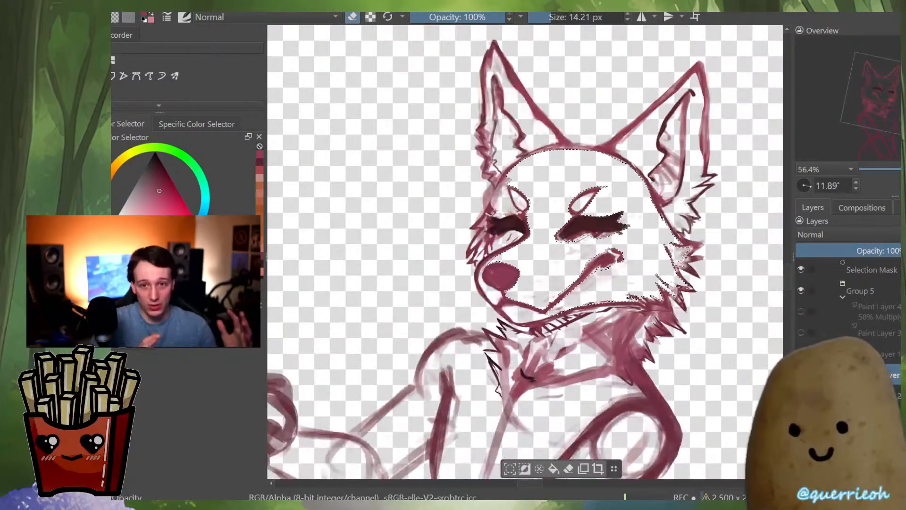
scroll(525, 202, "up", 4)
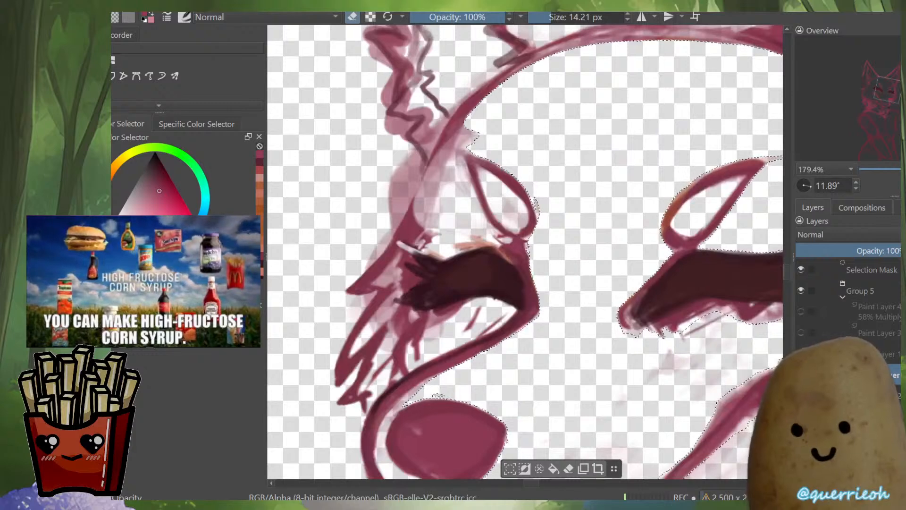
Add the gaps between the far cheek's fur tufts to the selection, clear the selected area, and deselect
mouse_move(400, 359)
left_mouse_down()
mouse_move(423, 365)
mouse_move(431, 331)
mouse_move(410, 323)
left_mouse_up()
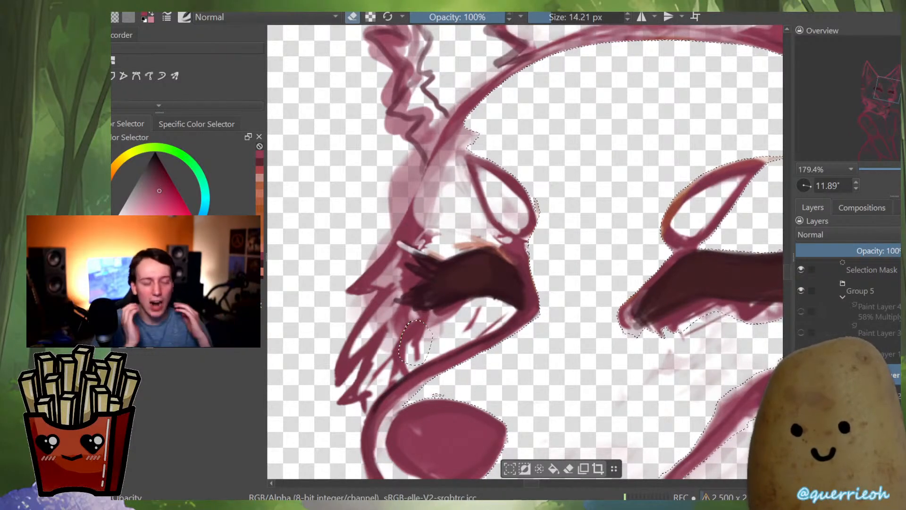
mouse_move(386, 356)
left_mouse_down()
mouse_move(369, 383)
mouse_move(398, 380)
left_mouse_up()
key("Delete")
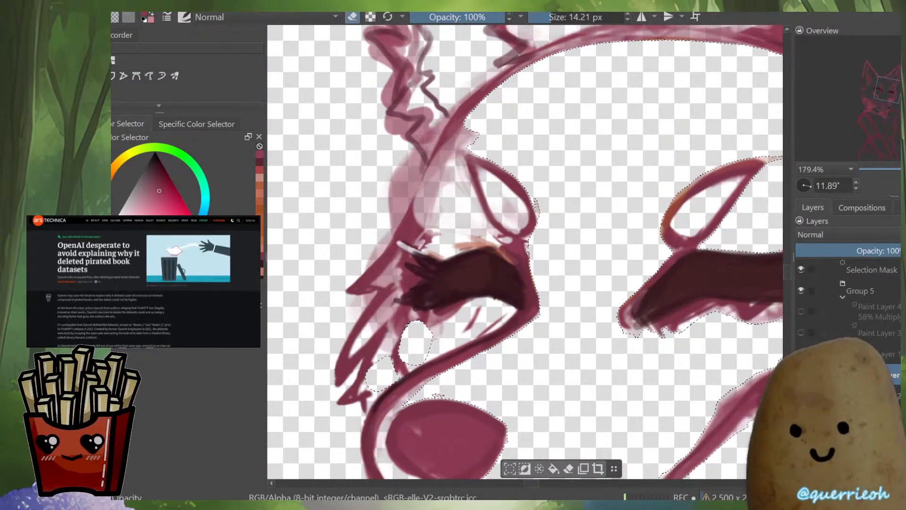
left_click_drag(524, 251, 585, 328)
key("ctrl+shift+a")
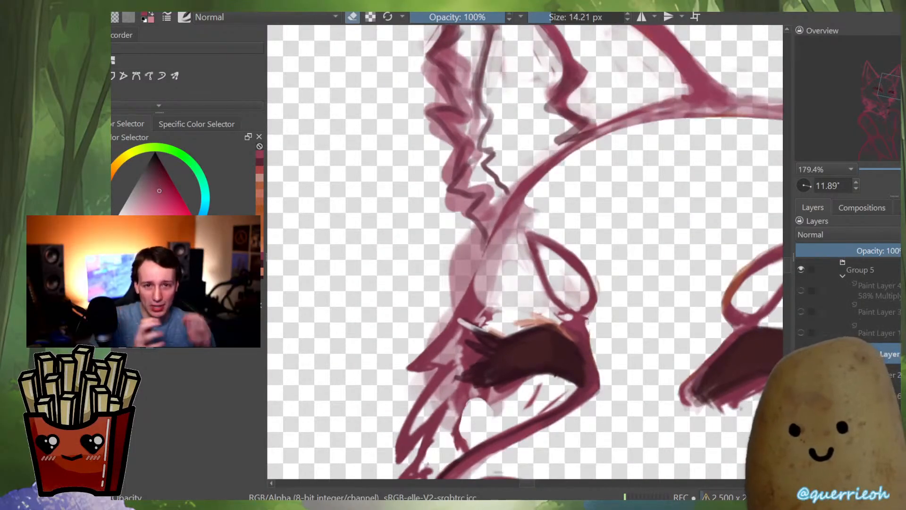
Clean up the pale sketch strokes around the far side of the forehead at 28.27 px and flip the view to check
left_click_drag(552, 245, 491, 333)
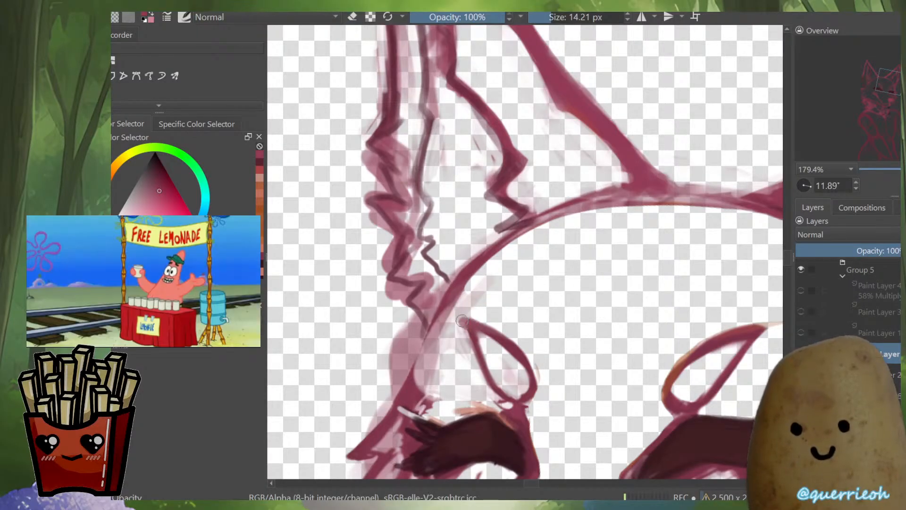
left_click_drag(408, 327, 377, 401)
left_click_drag(408, 345, 390, 390)
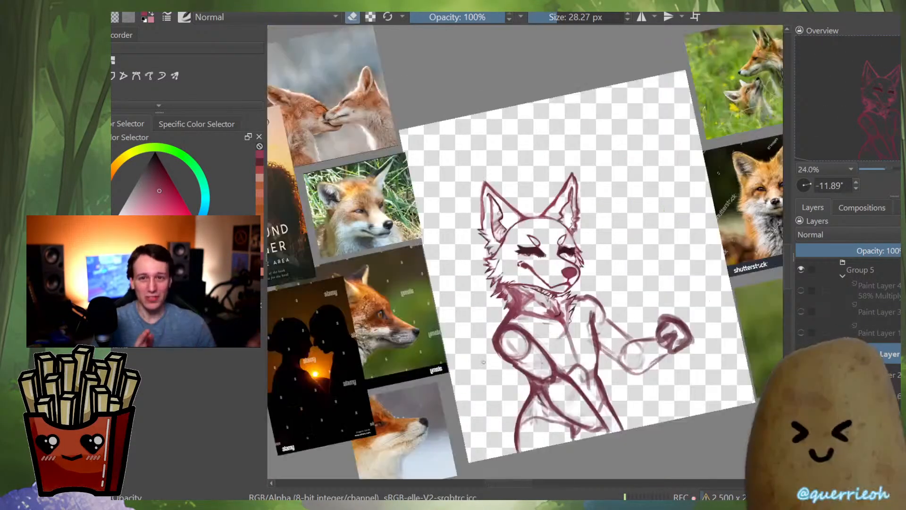
left_click_drag(478, 253, 470, 324)
key("m")
scroll(470, 324, "up", 5)
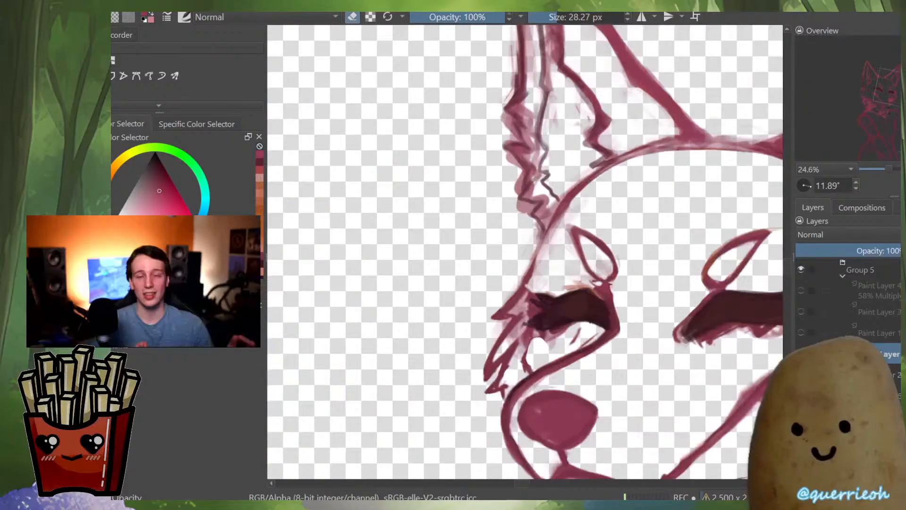
Redraw the head outline from the far temple up over the forehead in the sampled line colour
left_click(524, 269, "ctrl")
key("e")
mouse_move(517, 308)
left_mouse_down()
mouse_move(562, 210)
mouse_move(578, 205)
mouse_move(534, 274)
mouse_move(568, 205)
mouse_move(632, 162)
left_mouse_up()
mouse_move(580, 200)
left_mouse_down()
mouse_move(625, 165)
mouse_move(603, 173)
mouse_move(591, 181)
mouse_move(736, 140)
left_mouse_up()
scroll(708, 184, "down", 5)
left_click_drag(708, 183, 590, 283)
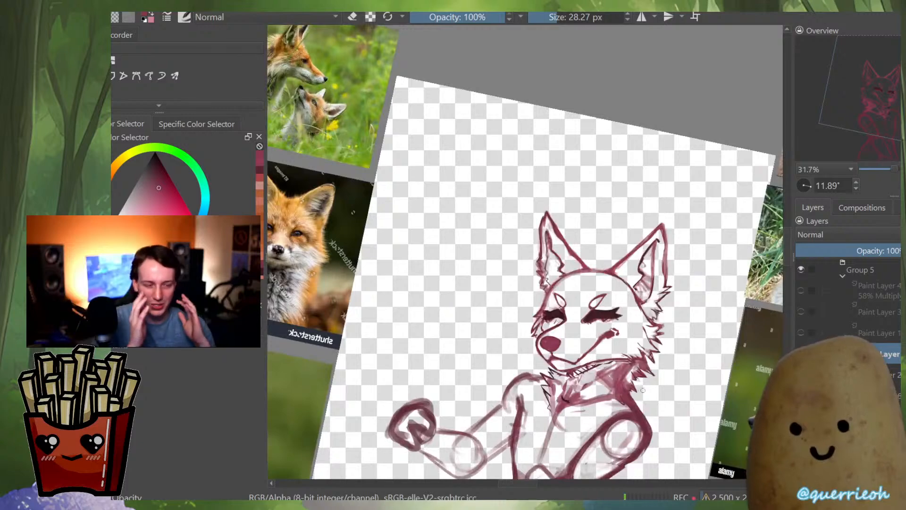
Check the head in the mirrored view and erase the head outline running across the near ear's base
key("m")
scroll(427, 288, "up", 4)
key("e")
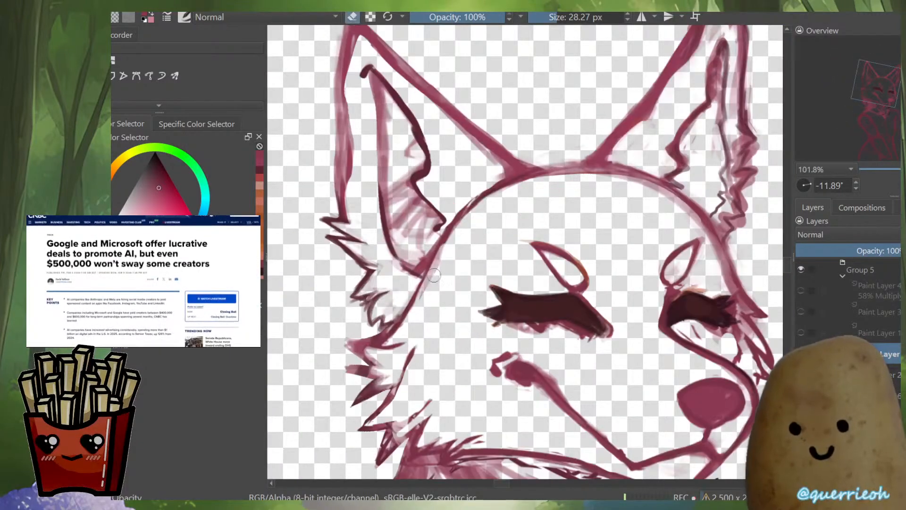
key("m")
scroll(427, 288, "down", 6)
scroll(570, 324, "up", 6)
key("e")
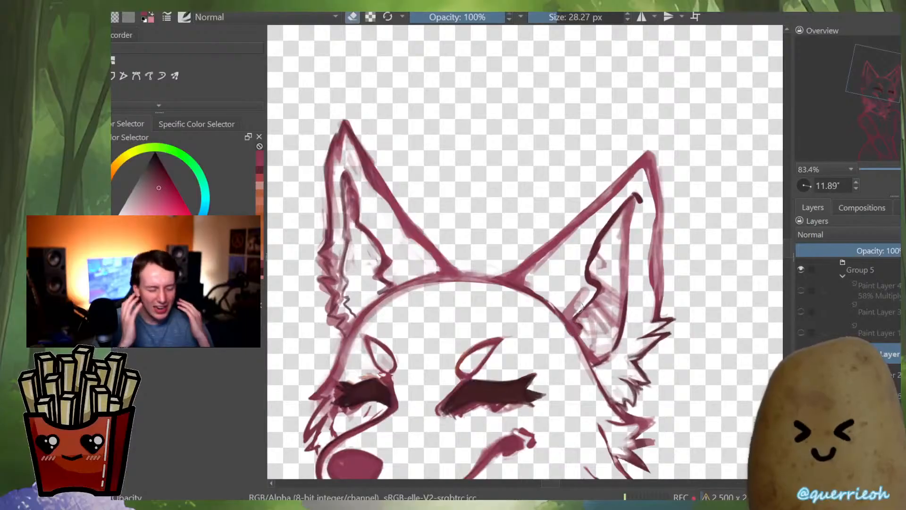
left_click_drag(573, 305, 526, 296)
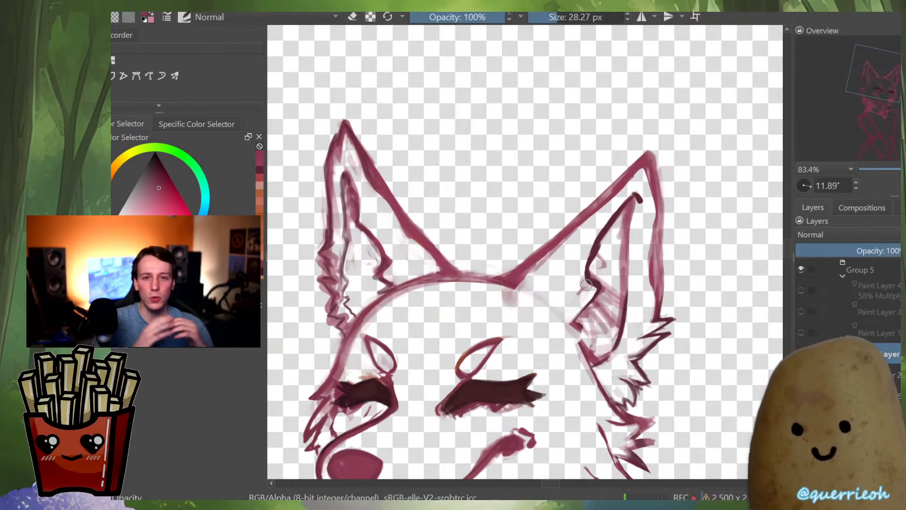
Erase the head outline beneath the far ear and extend both ears' inward edges with short strokes onto the forehead
key("m")
key("e")
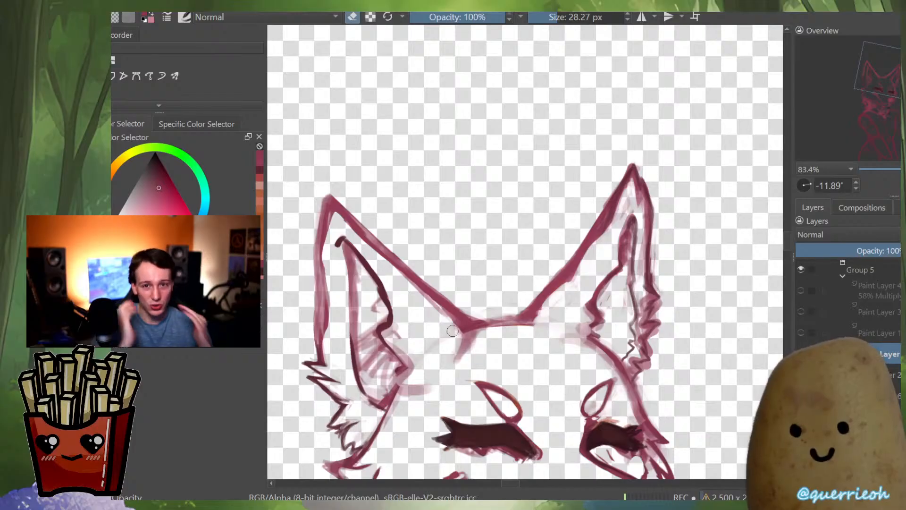
scroll(476, 330, "down", 4)
key("m")
scroll(570, 341, "up", 4)
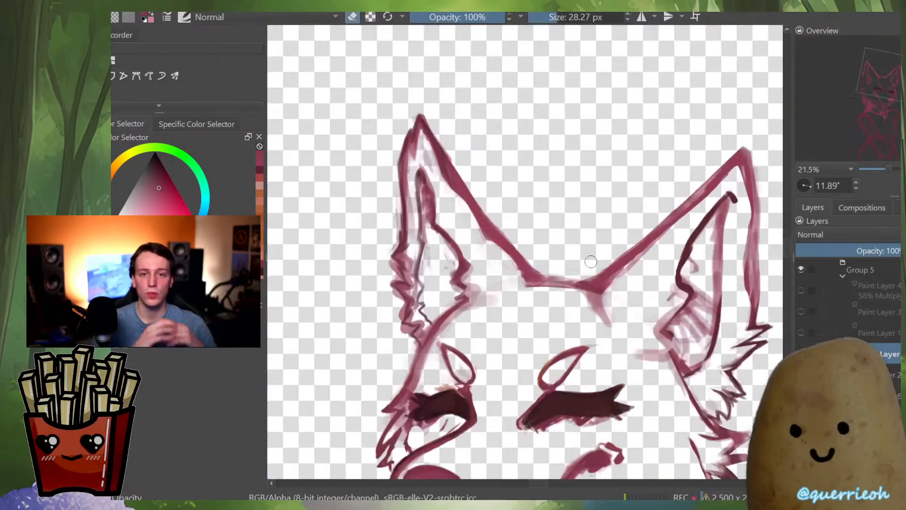
key("e")
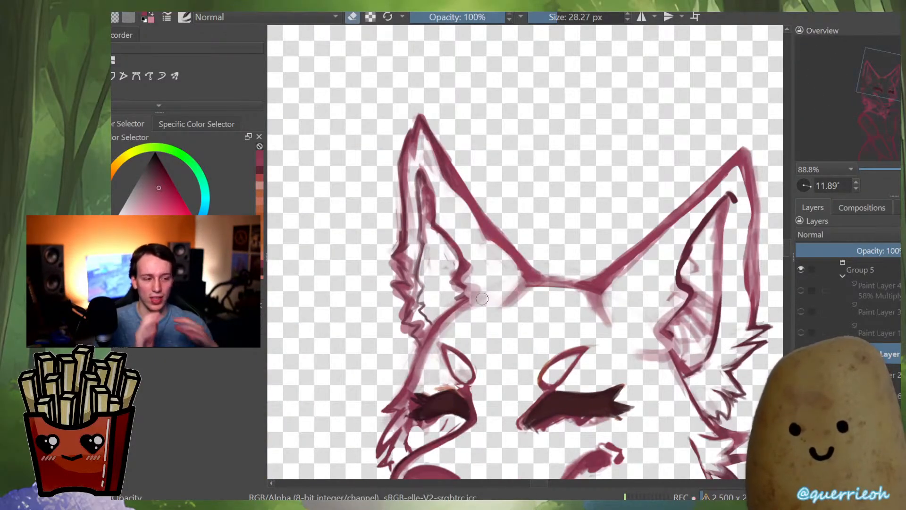
scroll(466, 308, "down", 5)
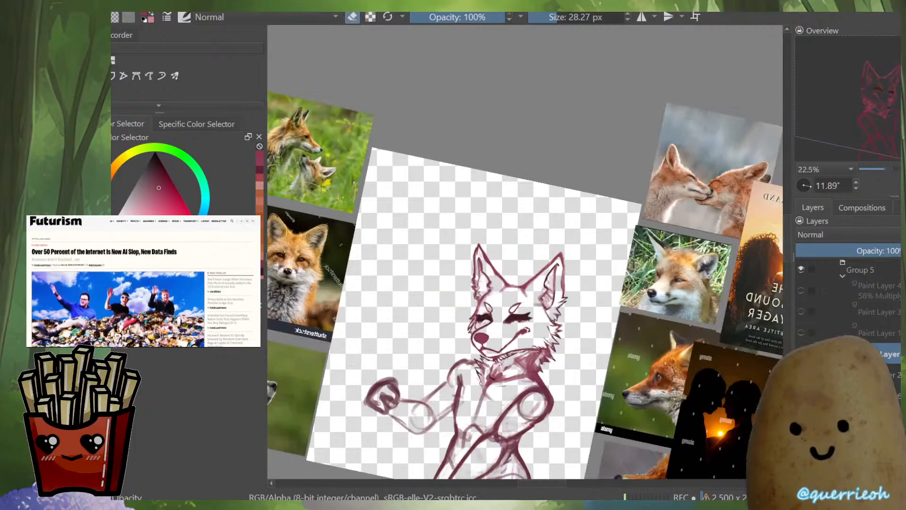
Trim the far ear's short stroke on the forehead and the stray marks around it with the eraser at 21.66 px
scroll(481, 292, "up", 4)
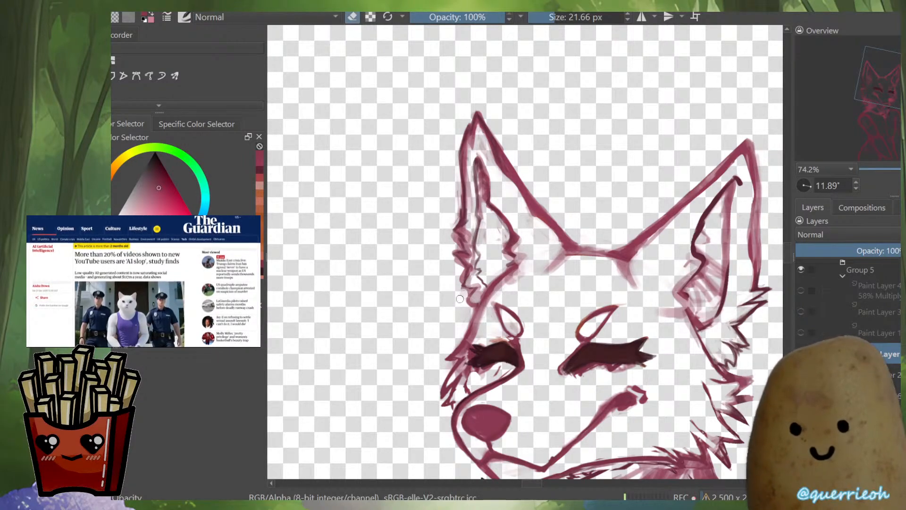
scroll(464, 295, "down", 3)
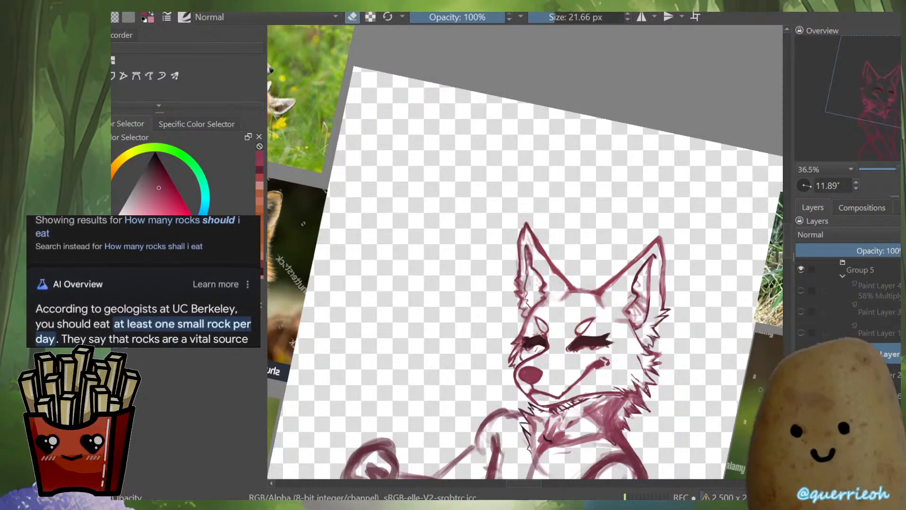
scroll(573, 343, "down", 3)
left_click_drag(598, 430, 592, 371)
scroll(586, 262, "up", 3)
left_click_drag(586, 261, 586, 242)
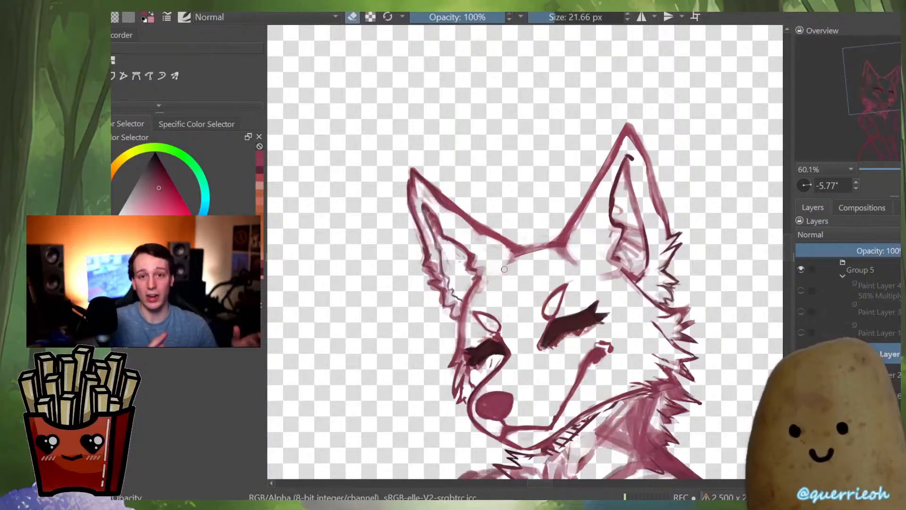
scroll(502, 277, "down", 3)
left_click_drag(502, 276, 496, 270)
scroll(513, 277, "up", 4)
scroll(501, 408, "down", 3)
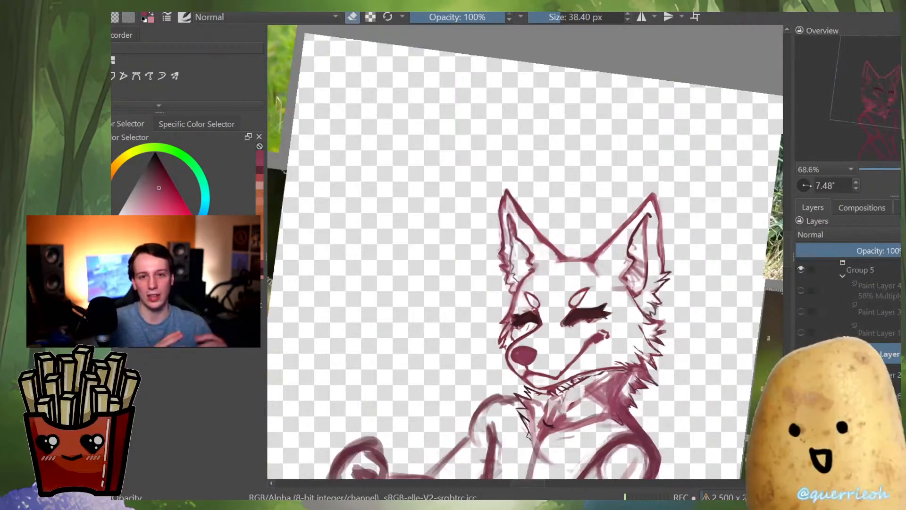
Nudge the far ear and temple with Liquify, enlarging the warp brush to 444.61
key("ctrl+t")
key("b")
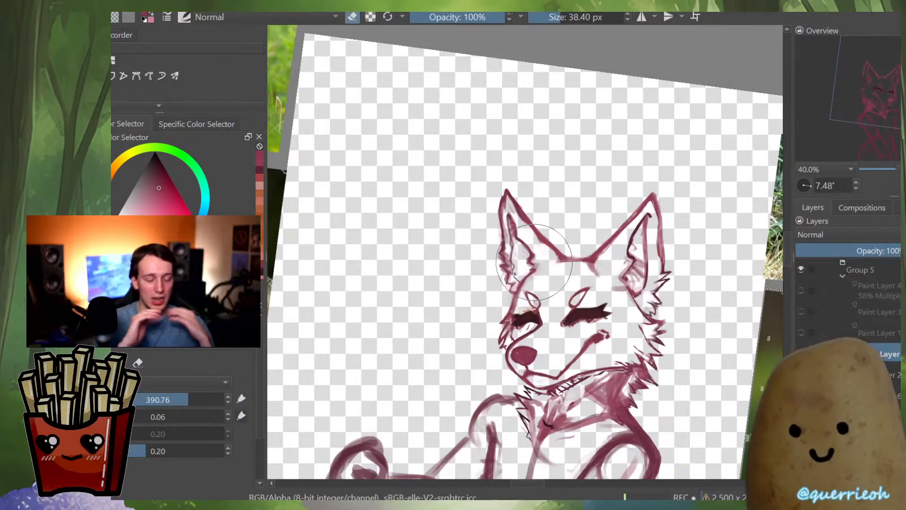
left_click_drag(590, 286, 561, 278)
left_click_drag(540, 226, 551, 226, "shift")
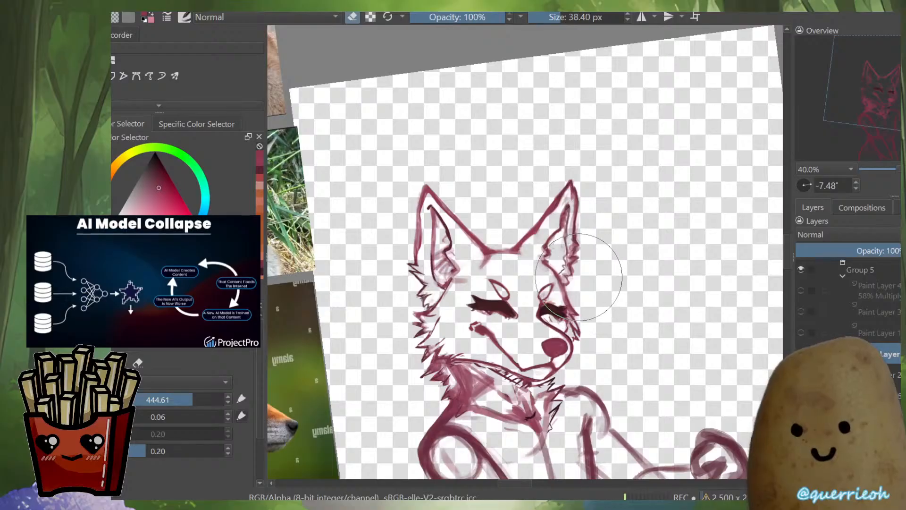
Reset the canvas rotation, warp the muzzle and far eye slightly inward at size 399.76, and compare the head in mirrored view
key("5")
scroll(585, 286, "down", 3)
left_click_drag(590, 365, 599, 385)
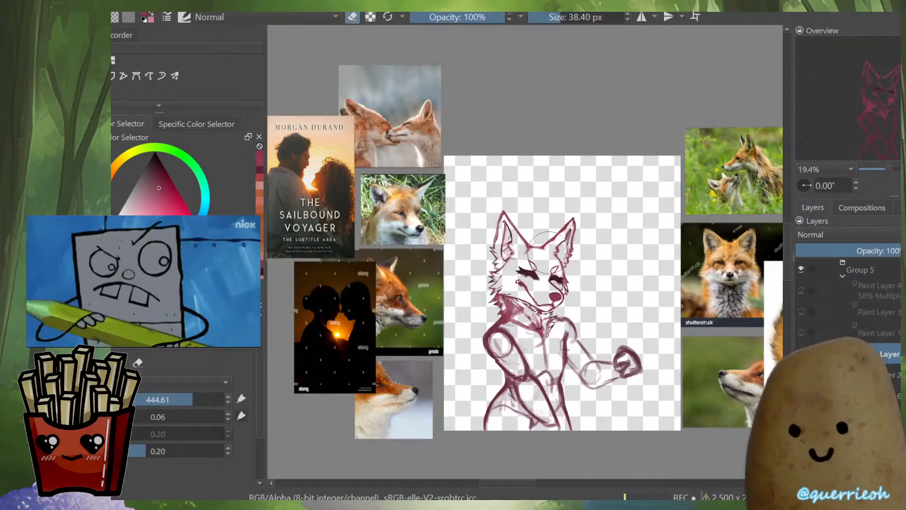
scroll(536, 244, "up", 3)
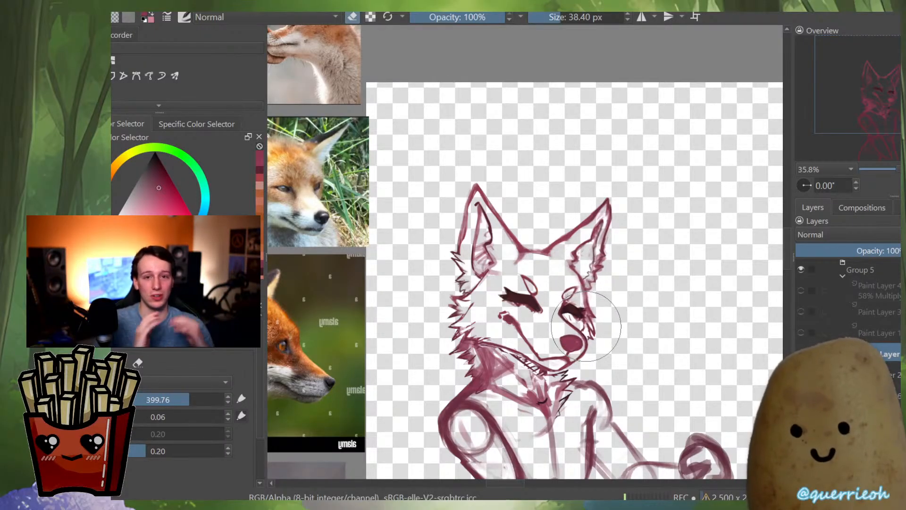
left_click_drag(584, 325, 578, 324)
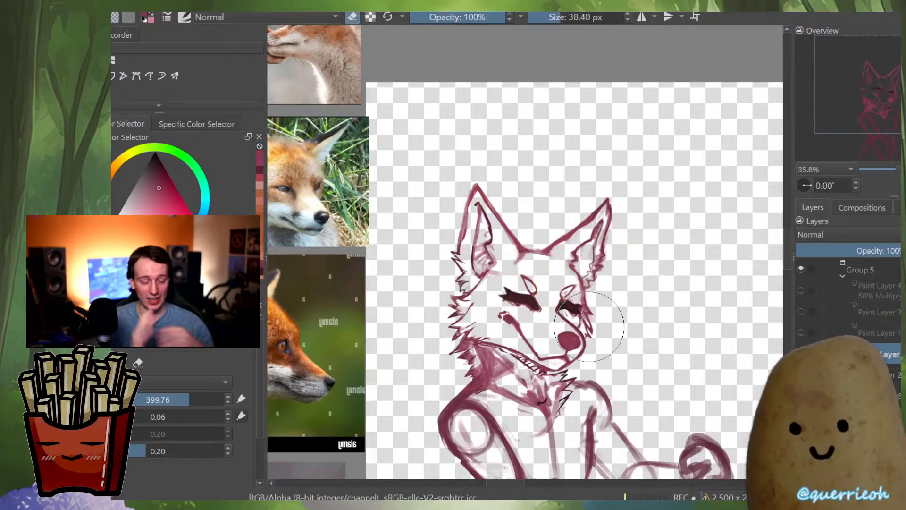
key("m")
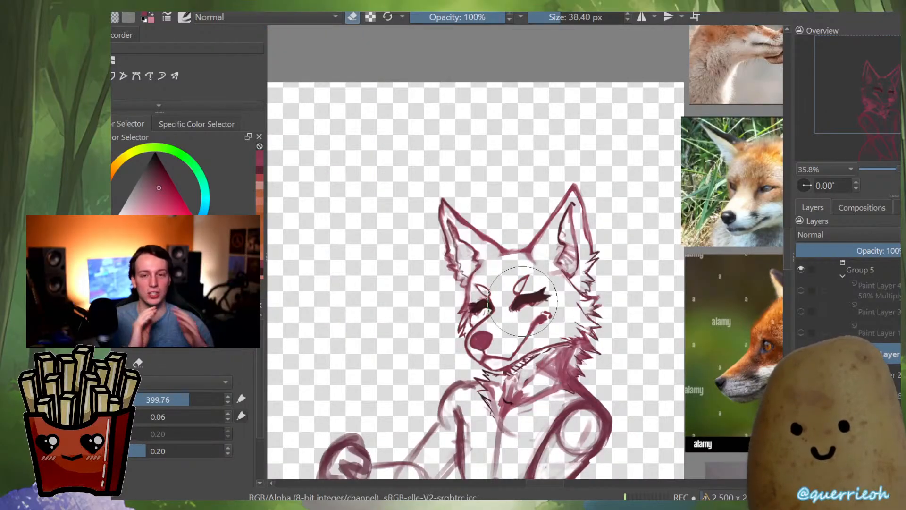
key("m")
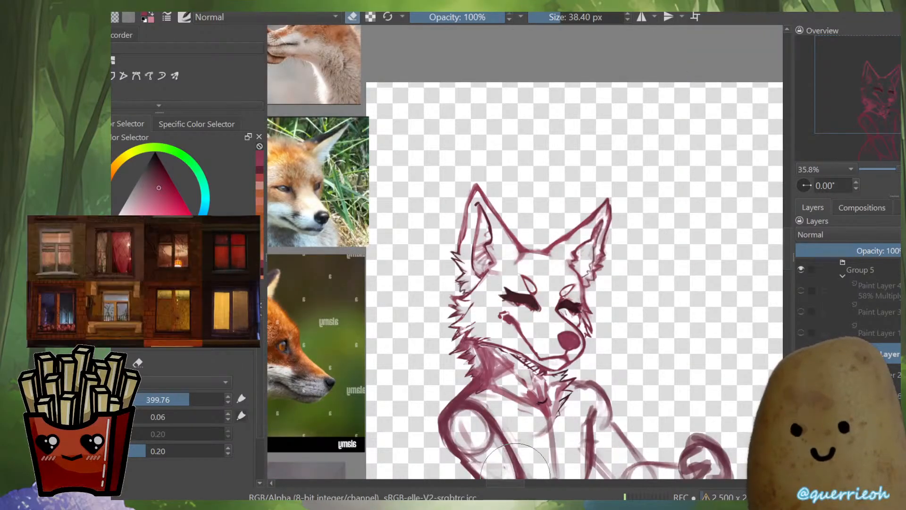
key("m")
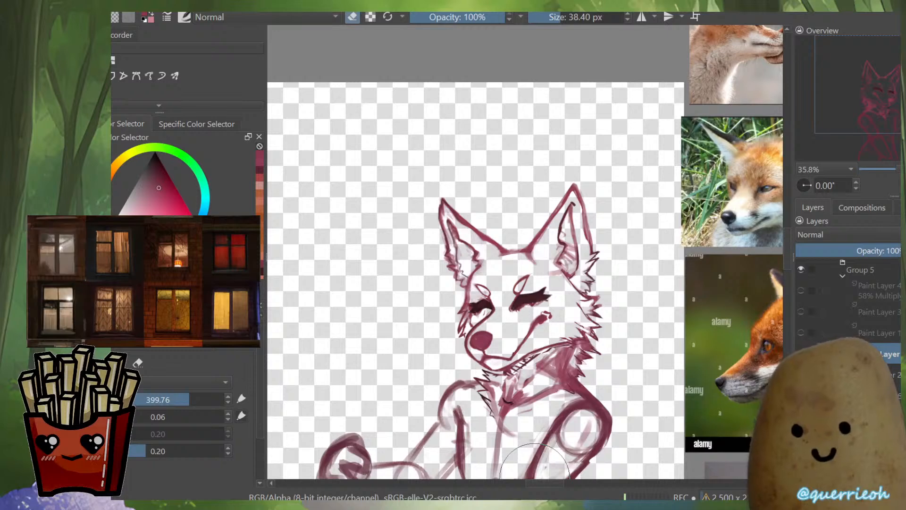
scroll(485, 236, "up", 4)
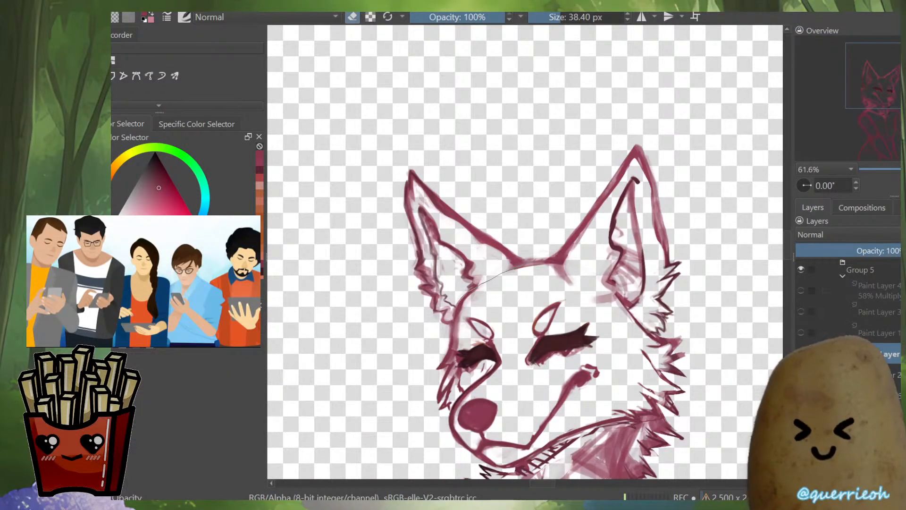
key("ctrl+r")
left_click_drag(366, 146, 536, 332)
key("ctrl+t")
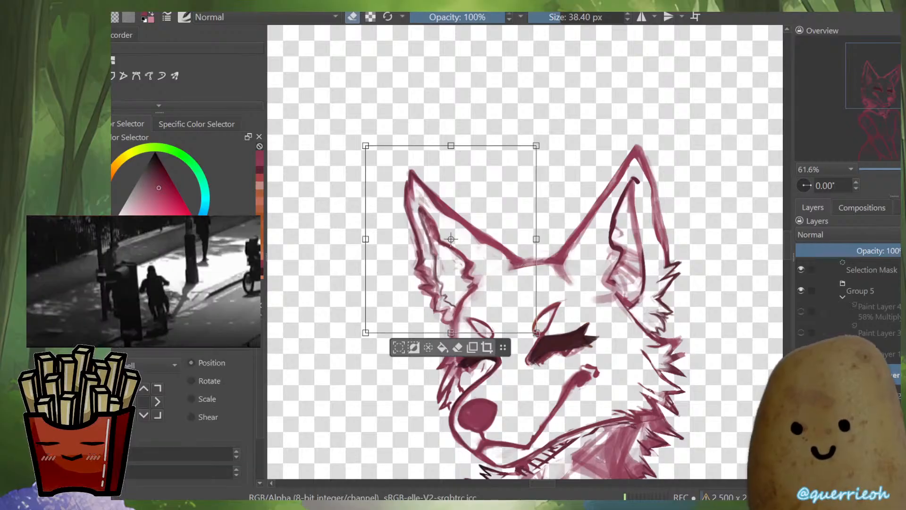
left_click(138, 344)
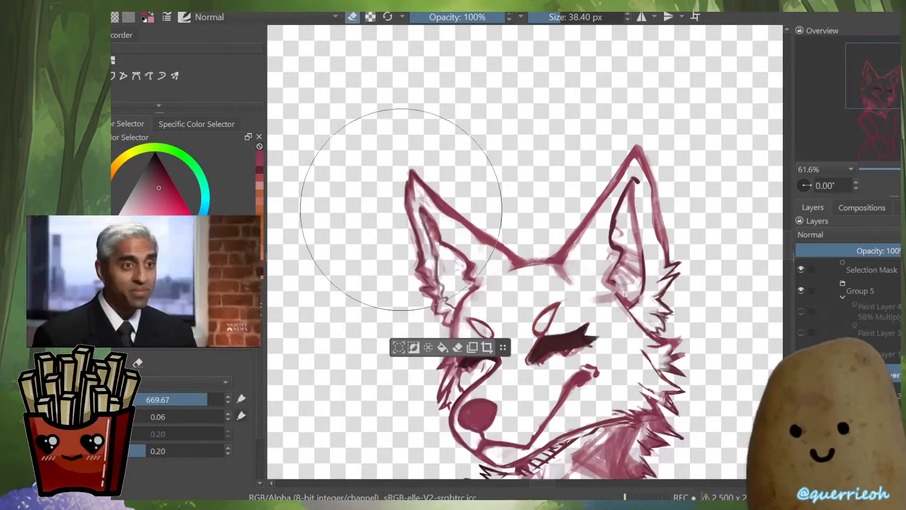
key("m")
scroll(602, 247, "down", 4)
scroll(601, 248, "up", 3)
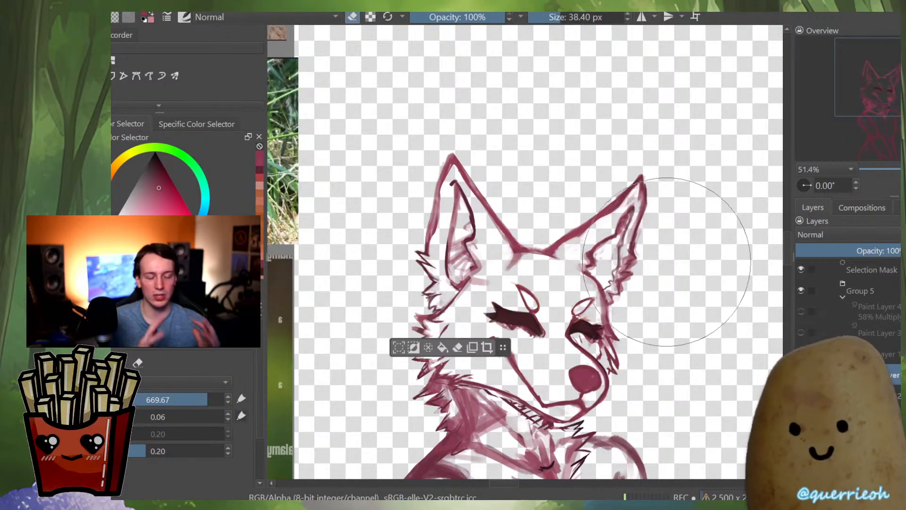
key("m")
left_click_drag(642, 302, 598, 412)
left_click_drag(600, 322, 643, 239)
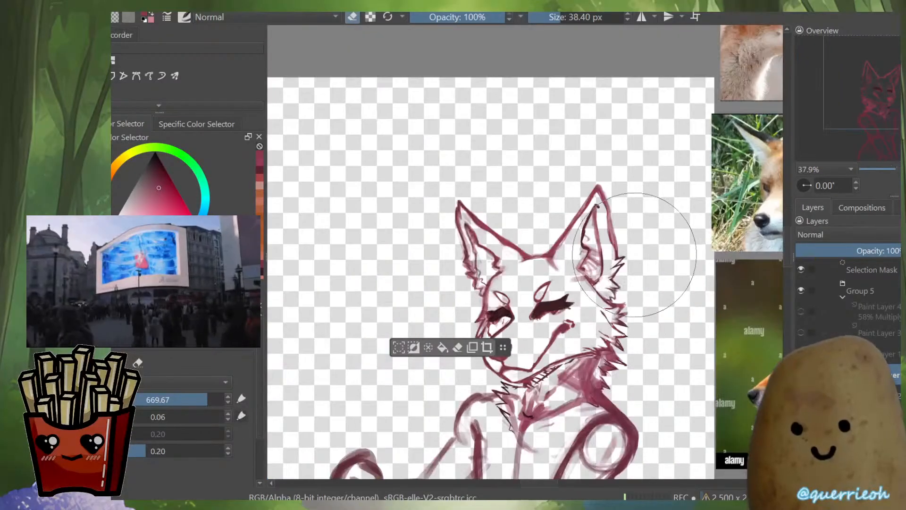
key("b")
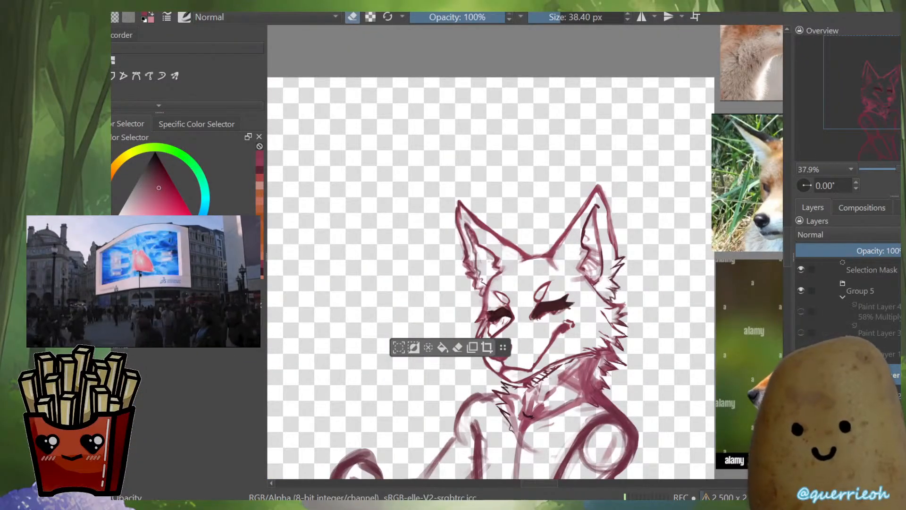
key("ctrl+shift+a")
Soften the line joining the far ear's inner fur to the temple with the eraser, reducing the brush size to 22.61 px
left_click_drag(501, 289, 465, 189)
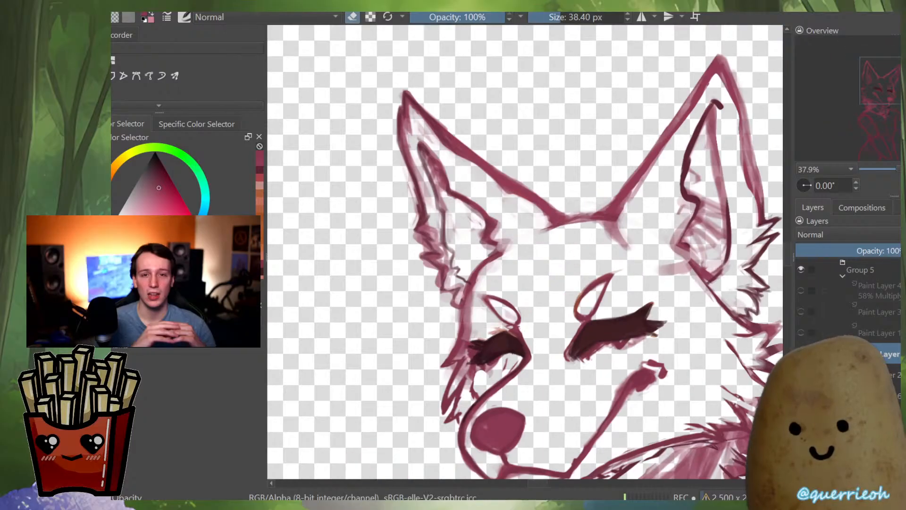
key("e")
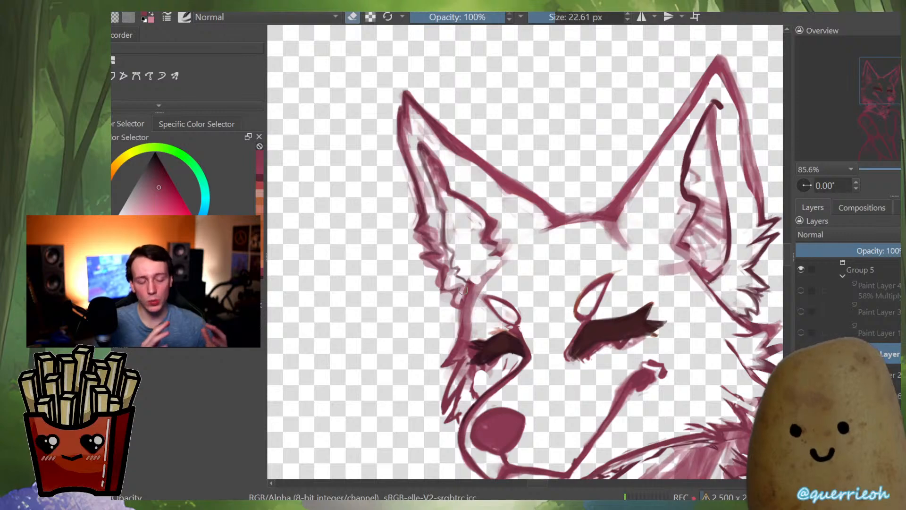
left_click_drag(478, 322, 478, 472)
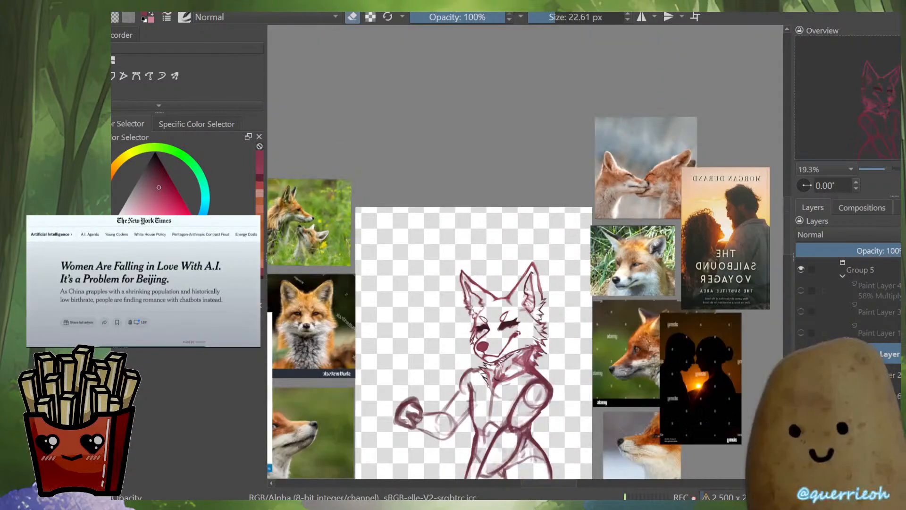
left_click_drag(476, 319, 476, 155)
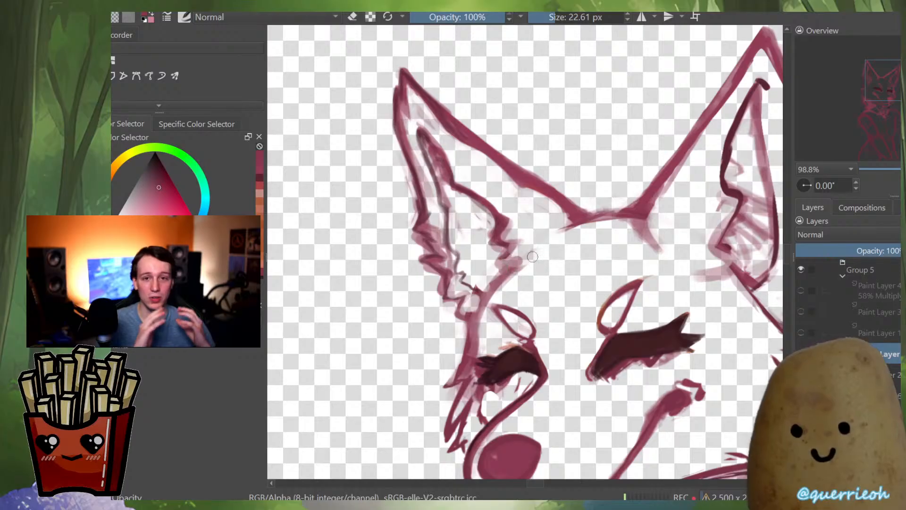
Erase the hatching inside the near ear and the pale strokes along its inner fold at 22.61 px
left_click_drag(527, 261, 527, 359)
mouse_move(613, 226)
left_mouse_down()
mouse_move(544, 273)
mouse_move(570, 161)
left_mouse_up()
key("e")
mouse_move(579, 240)
left_mouse_down()
mouse_move(579, 274)
mouse_move(592, 257)
left_mouse_up()
mouse_move(614, 187)
left_mouse_down()
mouse_move(634, 398)
mouse_move(608, 296)
left_mouse_up()
mouse_move(597, 354)
left_mouse_down()
mouse_move(582, 375)
mouse_move(618, 345)
mouse_move(617, 428)
left_mouse_up()
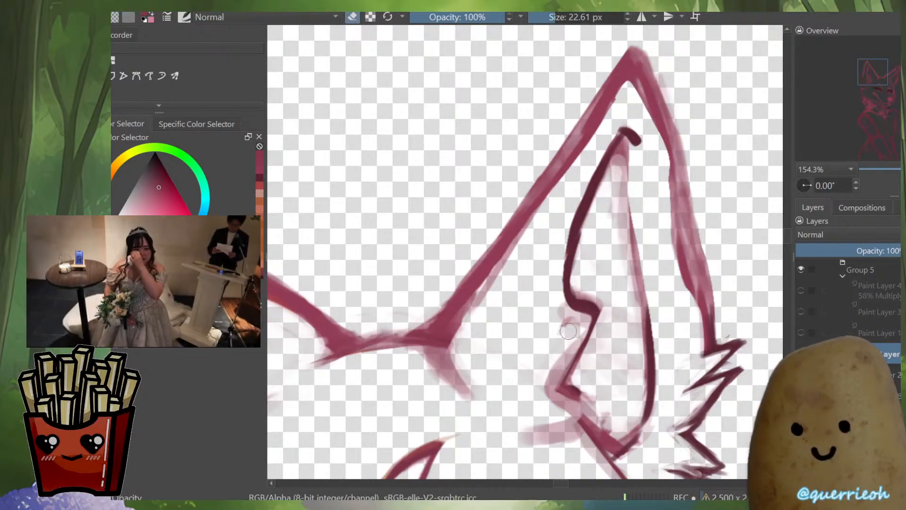
left_click_drag(573, 330, 550, 392)
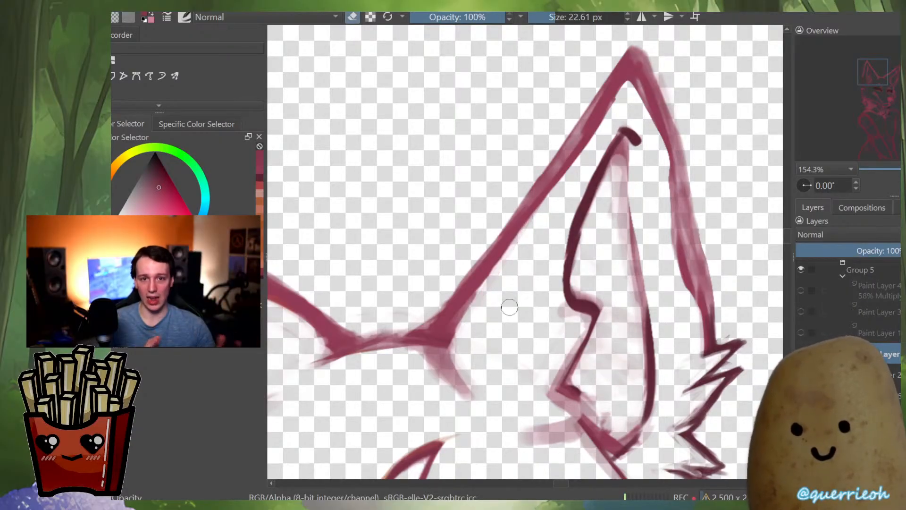
Clean up the near ear's lower inner corner in the mirrored view with the eraser at 14.78 px
scroll(491, 334, "down", 5)
scroll(569, 178, "up", 5)
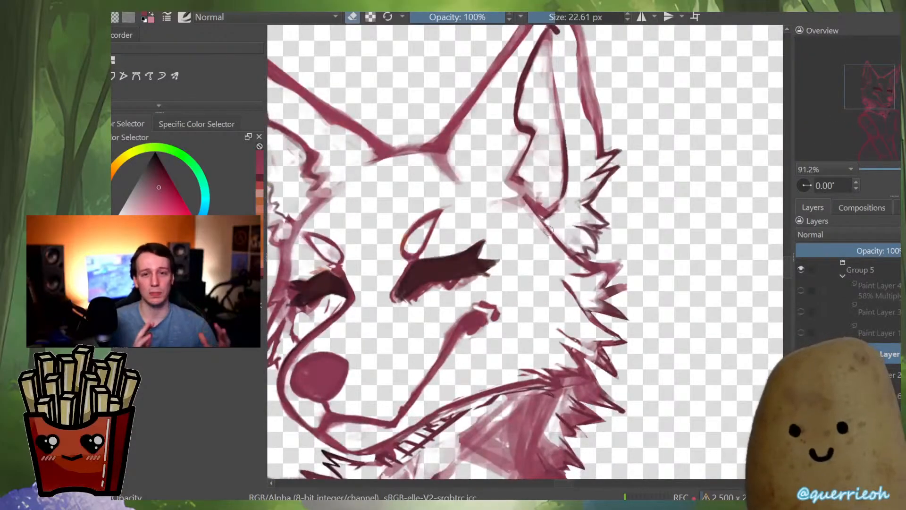
key("m")
left_click_drag(541, 189, 522, 203)
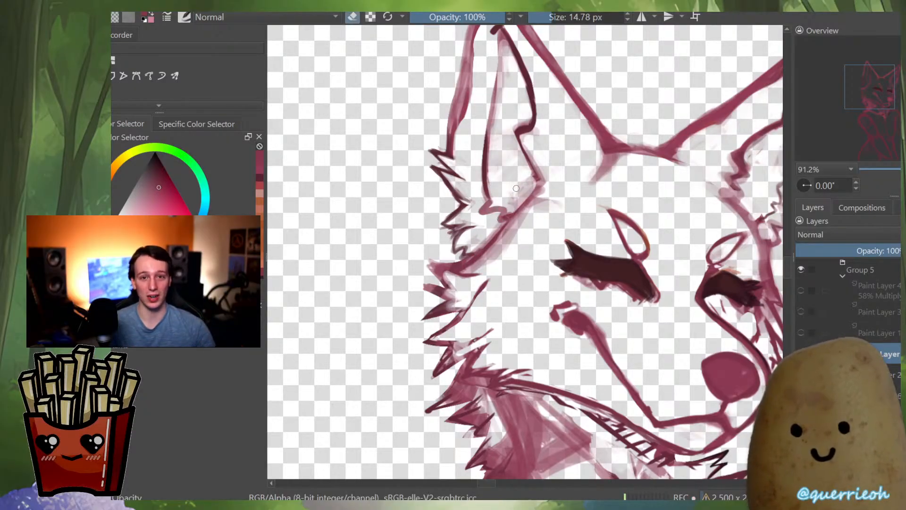
scroll(549, 200, "down", 7)
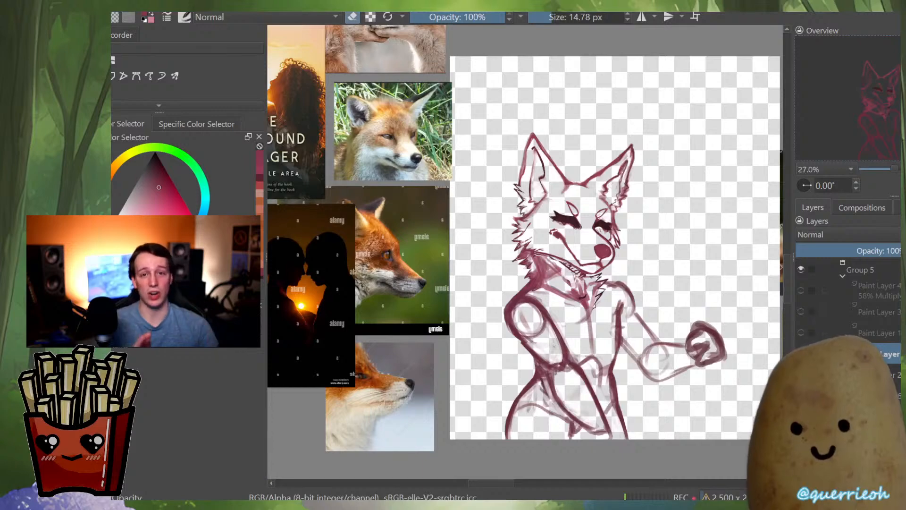
Redraw the far ear's inner line down toward its base at 14.78 px and check the head in the flipped view
scroll(644, 146, "up", 5)
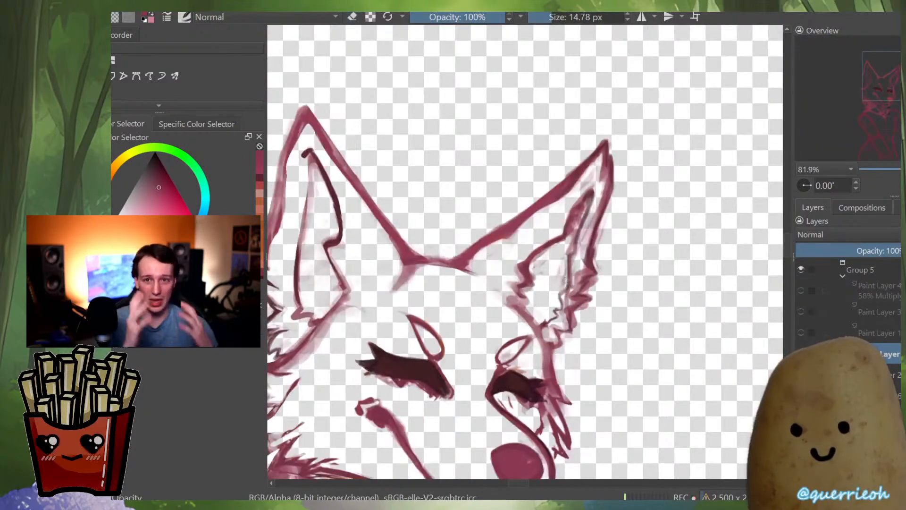
scroll(569, 245, "up", 3)
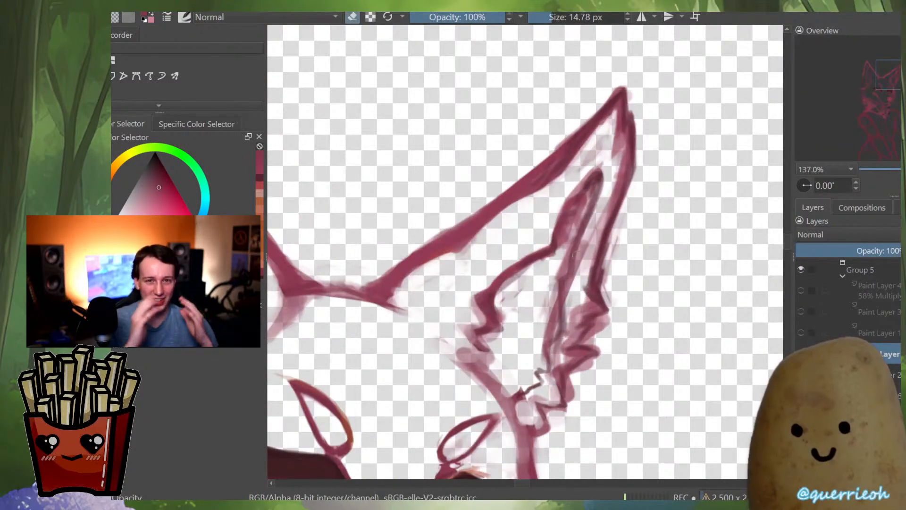
left_click_drag(576, 250, 554, 357)
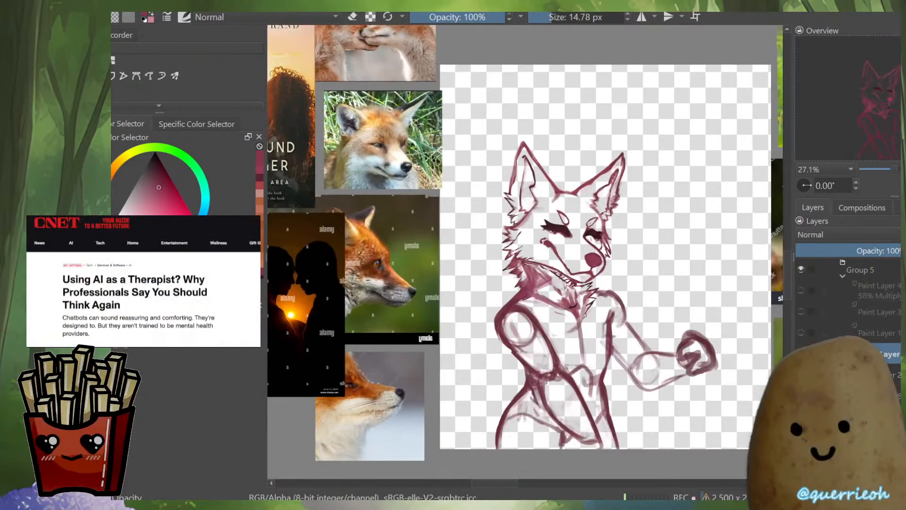
key("m")
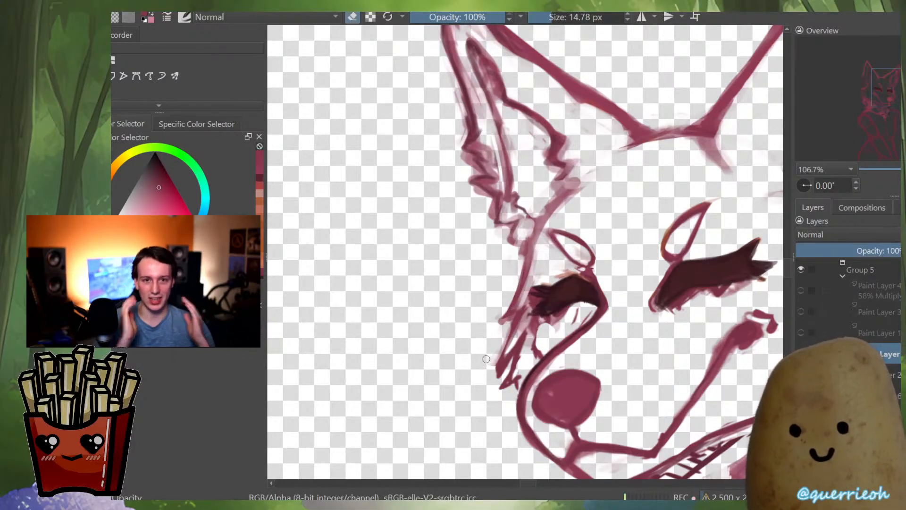
Redraw and trim the fur tufts on the far cheek beside the muzzle, and check the whole figure in the flipped view
key("e")
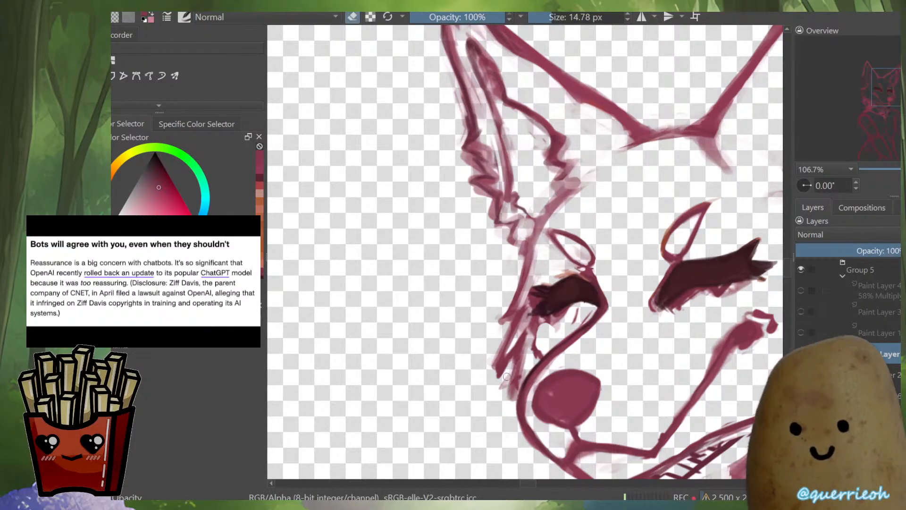
key("e")
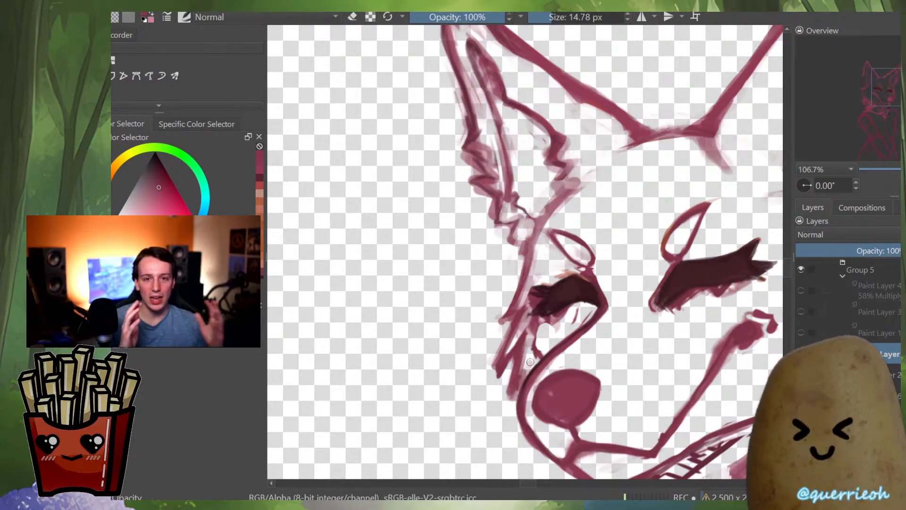
scroll(524, 273, "down", 10)
key("m")
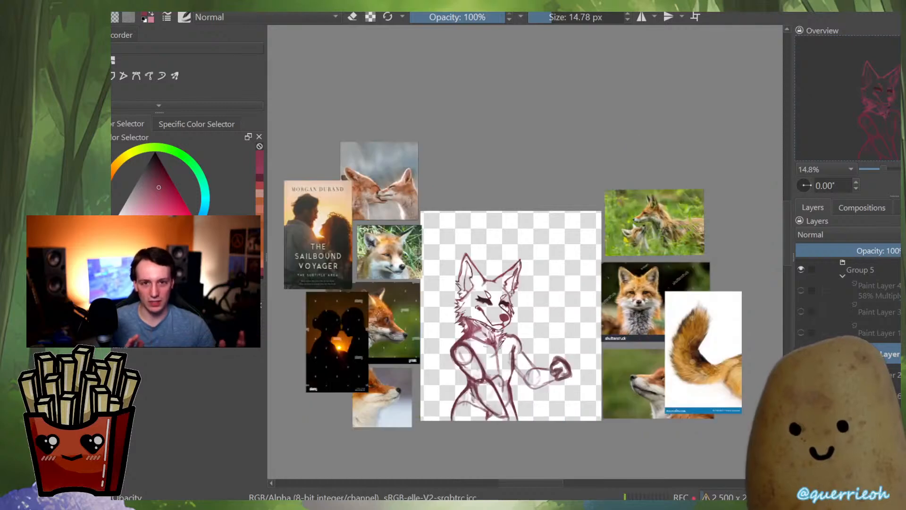
scroll(525, 274, "up", 6)
scroll(474, 330, "up", 5)
key("e")
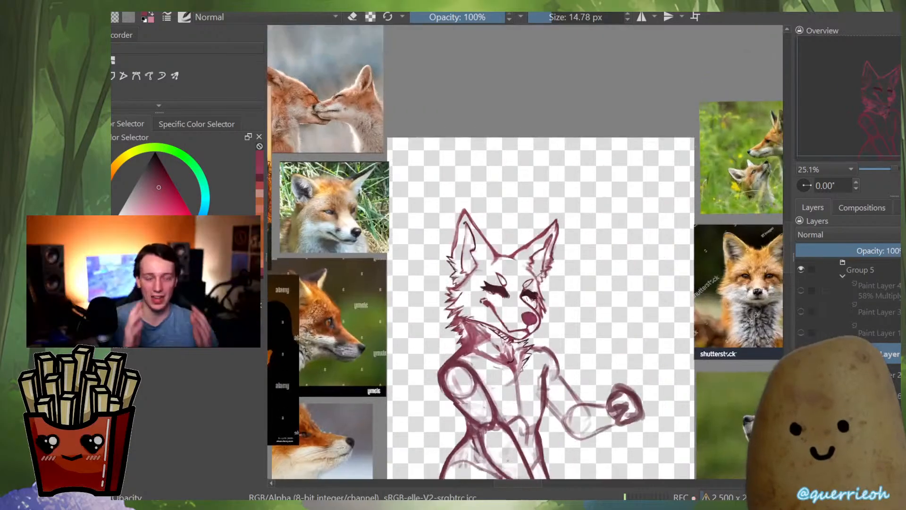
Reshape the small crease mark at the cheek end of the fox's mouth line at 14.78 px in the flipped view
key("m")
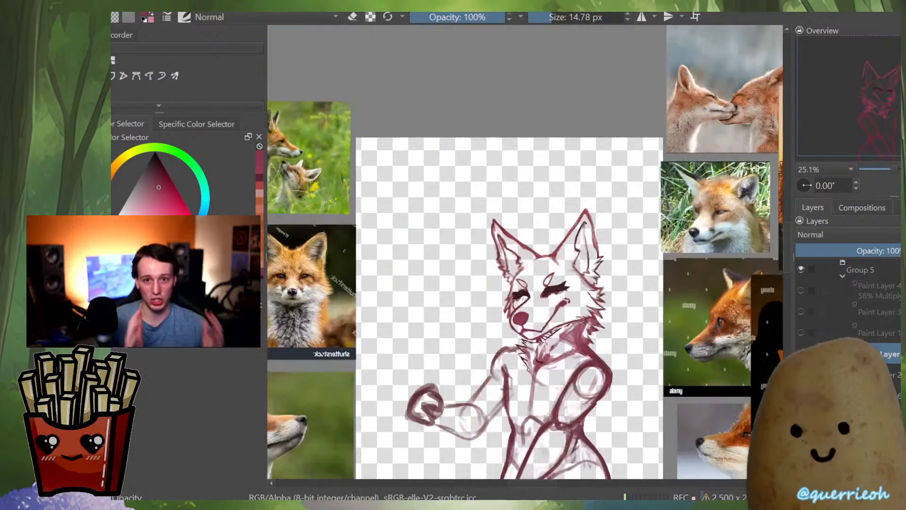
scroll(603, 311, "up", 4)
key("e")
scroll(551, 247, "down", 4)
left_click_drag(550, 255, 569, 273)
scroll(543, 325, "up", 4)
key("e")
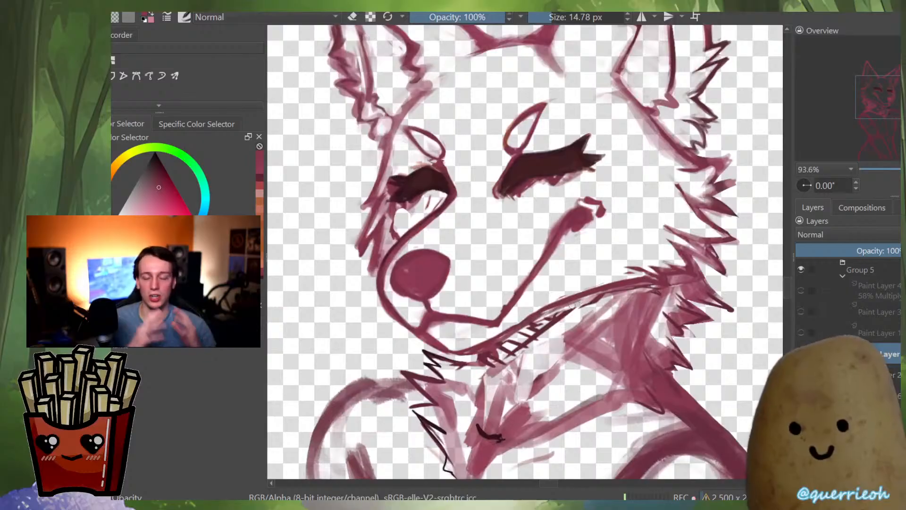
scroll(503, 344, "up", 3)
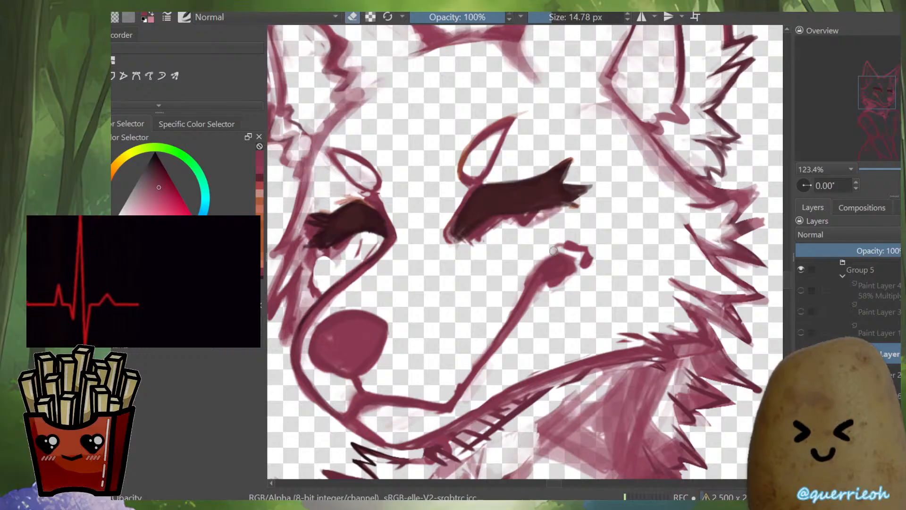
key("e")
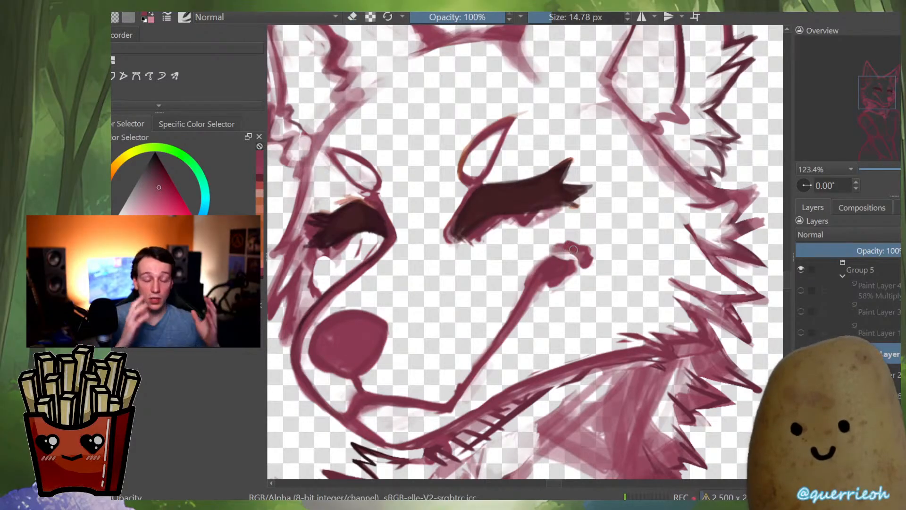
Make a contiguous selection from the empty area around the fox's outline and check it against the base colours
scroll(580, 255, "down", 6)
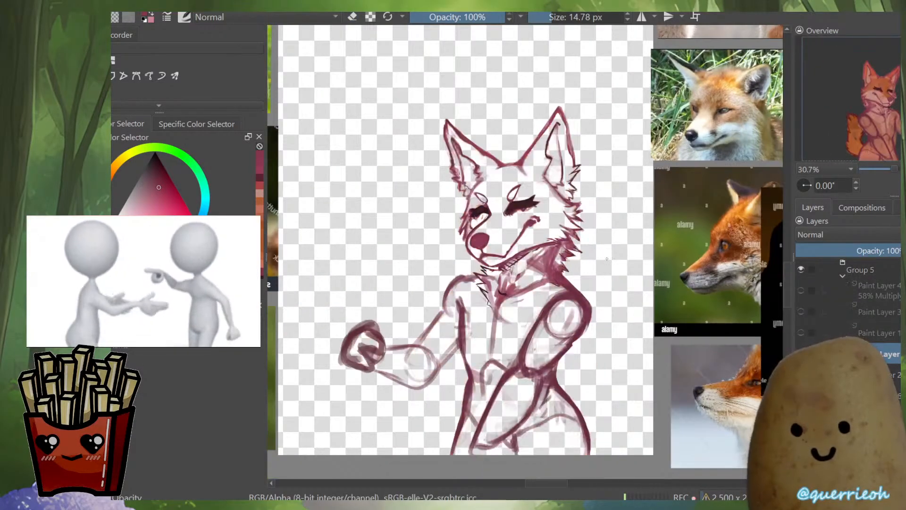
key("f")
left_click(613, 271)
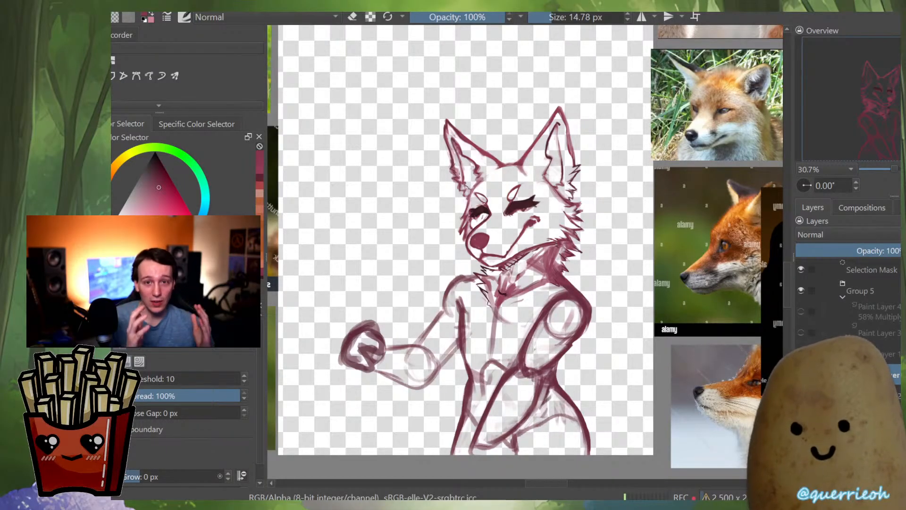
scroll(595, 267, "up", 3)
left_click_drag(594, 267, 628, 340)
scroll(628, 341, "down", 1)
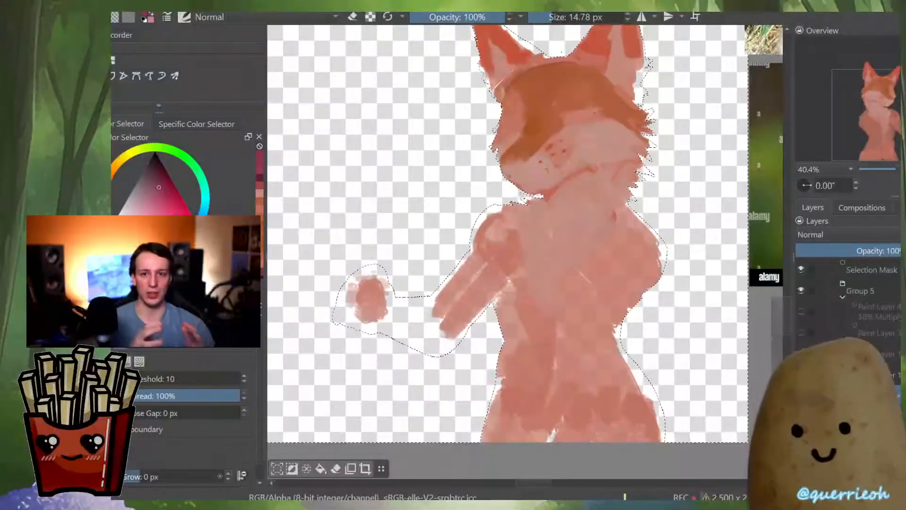
left_click_drag(643, 76, 622, 136)
scroll(622, 136, "up", 3)
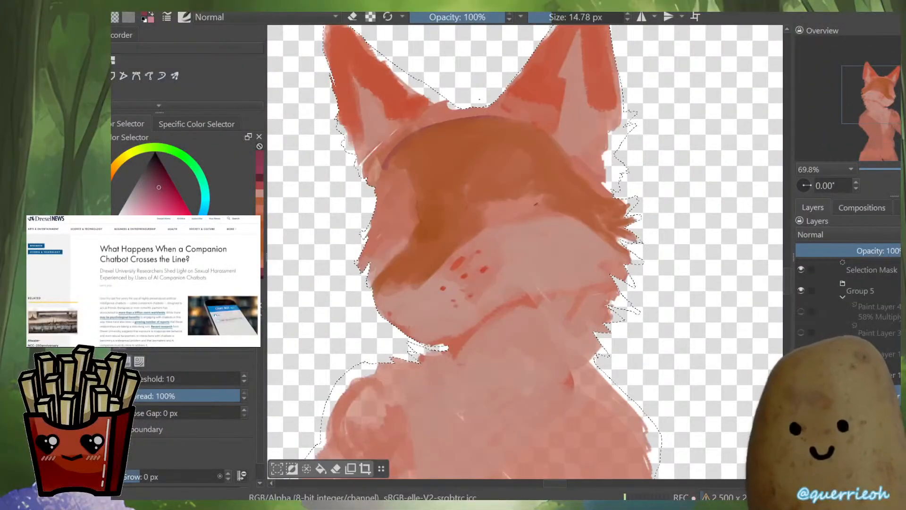
Extend the base colour of the ears and head out to the line art with a sampled red-orange at 31.80 px
key("e")
key("b")
mouse_move(669, 266)
left_mouse_down()
mouse_move(663, 379)
mouse_move(672, 443)
left_mouse_up()
left_click(587, 192, "ctrl")
key("e")
left_click_drag(597, 153, 589, 166)
key("ctrl+z")
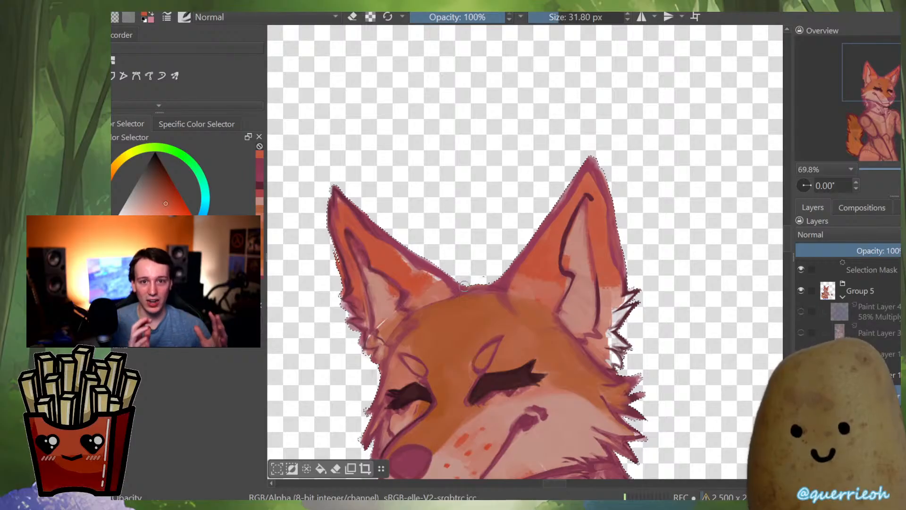
Fill the far ear with sampled red-orange at 40.62 px in the flipped view
key("m")
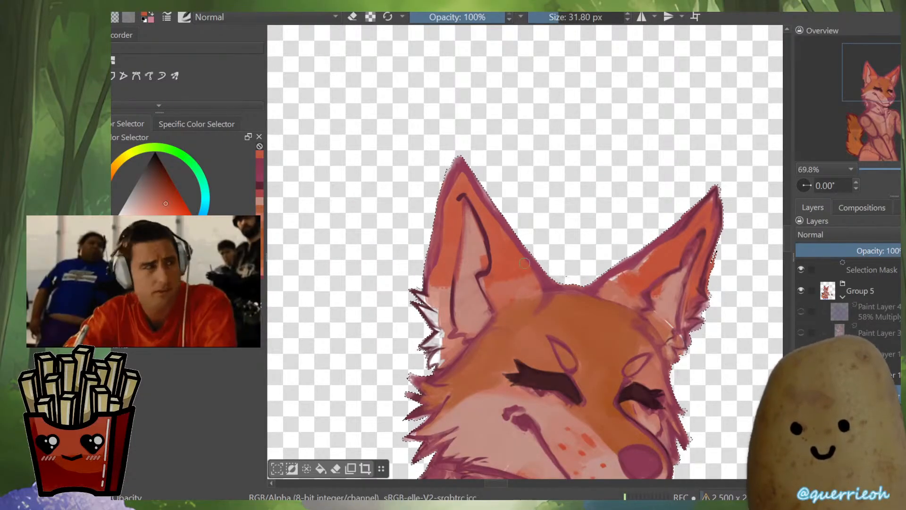
left_click_drag(632, 262, 637, 262, "shift")
mouse_move(629, 271)
left_mouse_down()
mouse_move(637, 262)
mouse_move(619, 280)
left_mouse_up()
left_click(637, 262, "ctrl")
left_click(663, 248, "ctrl")
left_click_drag(665, 248, 696, 225)
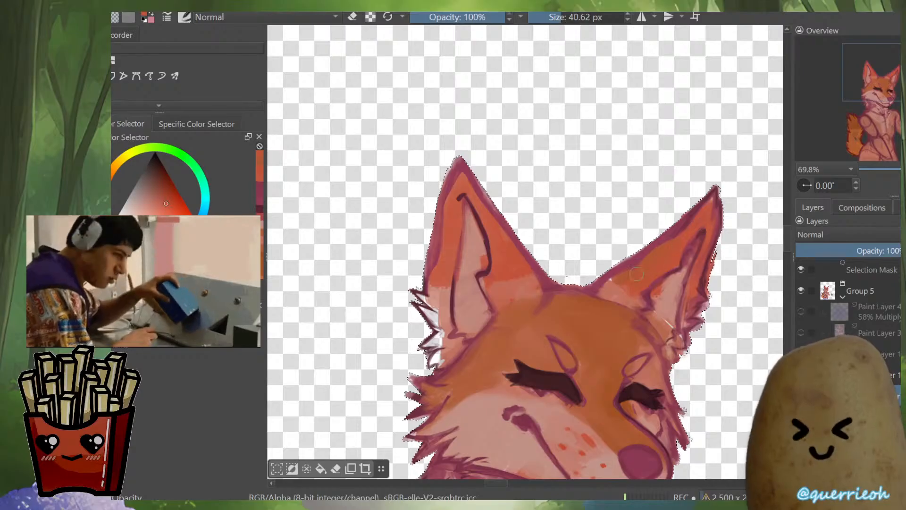
Repaint the forehead and muzzle bridge in red-orange at 68.13 px, checking the head in both view directions
key("m")
left_click_drag(436, 339, 450, 339, "shift")
mouse_move(439, 342)
left_mouse_down()
mouse_move(477, 301)
mouse_move(452, 315)
mouse_move(455, 410)
mouse_move(489, 334)
left_mouse_up()
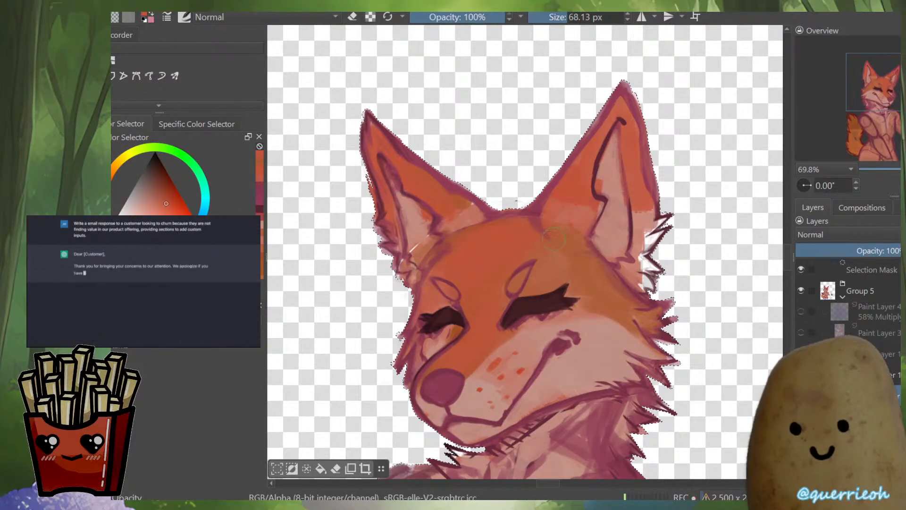
key("m")
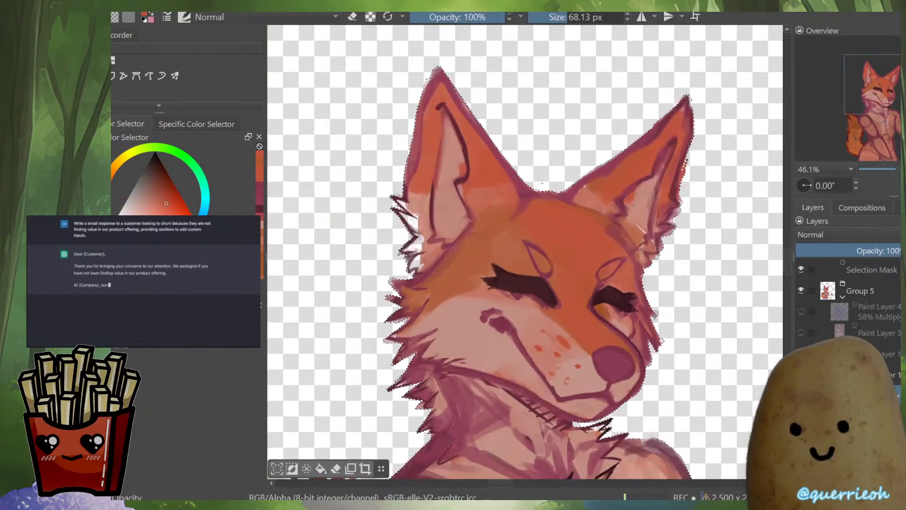
left_click_drag(525, 251, 533, 302)
Compare the coloured fox with the surrounding fox photos and the book cover reference
scroll(515, 274, "down", 4)
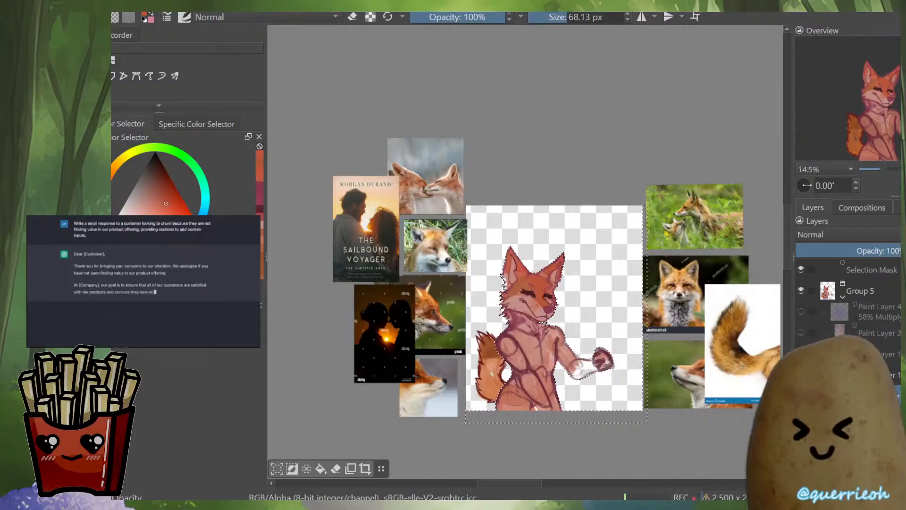
left_click_drag(689, 281, 637, 279)
scroll(636, 280, "up", 3)
scroll(681, 253, "down", 3)
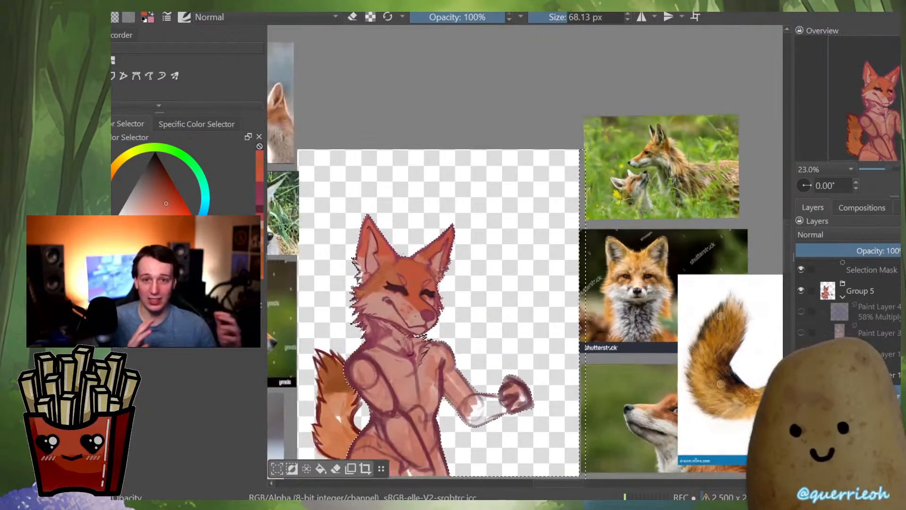
left_click_drag(380, 260, 540, 286)
scroll(540, 286, "up", 4)
scroll(523, 264, "down", 3)
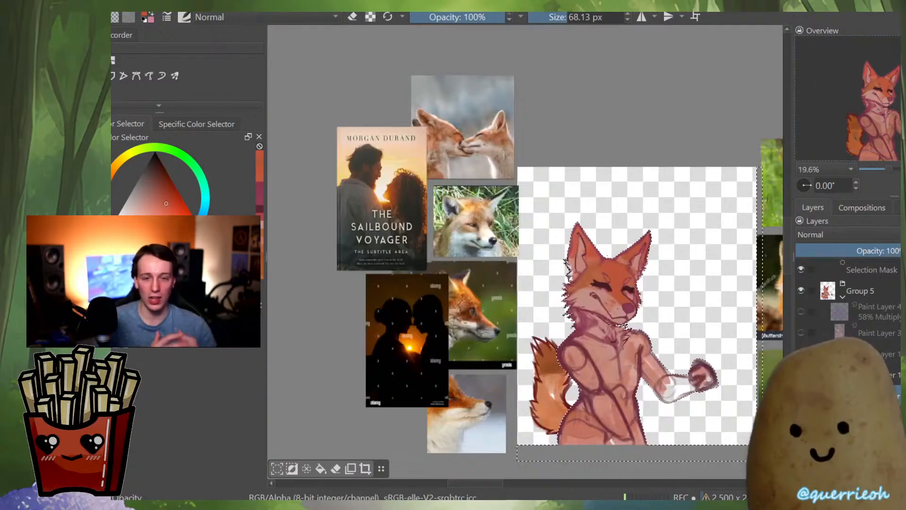
scroll(566, 293, "up", 4)
scroll(556, 281, "up", 2)
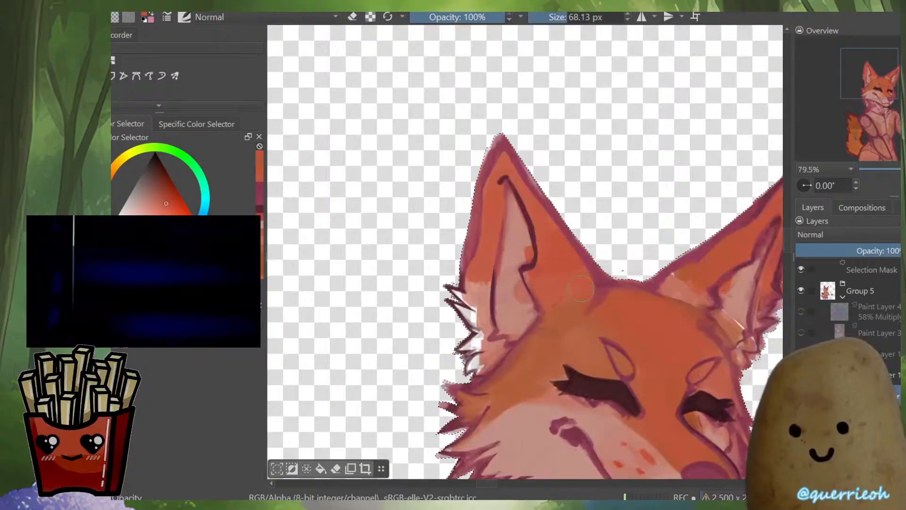
Fill the white gaps in the near ear's fur tufts and even out the red-orange around both ear bases at 68.13 px
mouse_move(475, 296)
left_mouse_down()
mouse_move(457, 302)
mouse_move(470, 352)
mouse_move(488, 359)
mouse_move(474, 298)
left_mouse_up()
mouse_move(665, 286)
left_mouse_down()
mouse_move(541, 302)
mouse_move(562, 306)
left_mouse_up()
mouse_move(647, 315)
left_mouse_down()
mouse_move(632, 366)
mouse_move(612, 376)
left_mouse_up()
left_click(610, 375, "ctrl")
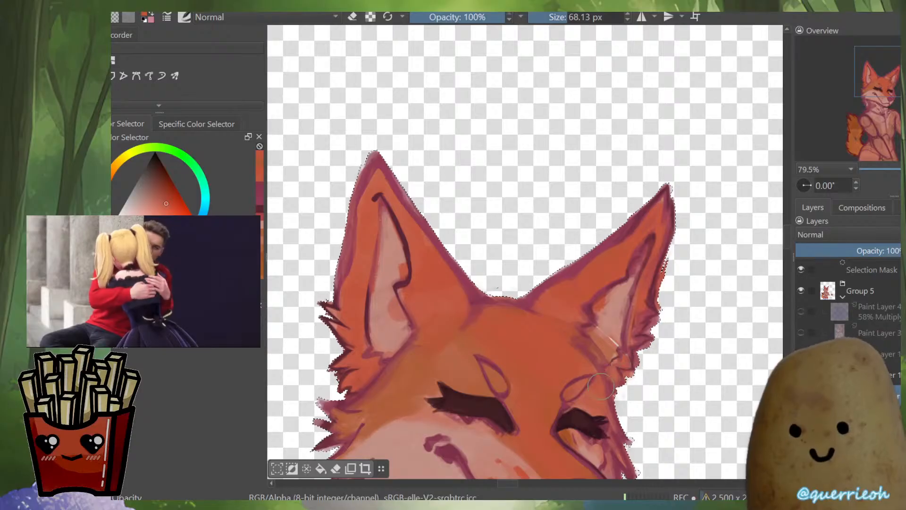
Clean up the inner ears in pale pink at 37.14 px and fill the brow markings at 21.57 px
left_click_drag(391, 234, 377, 235, "shift")
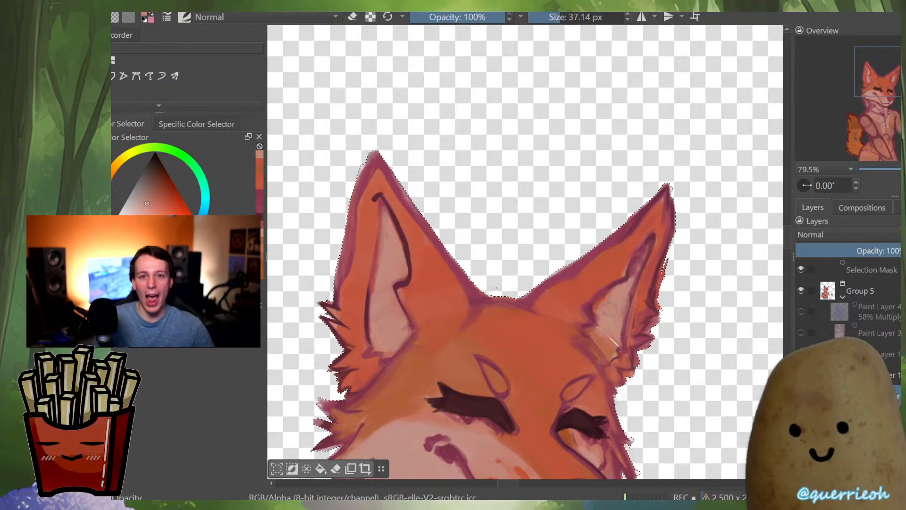
left_click_drag(597, 334, 610, 354)
left_click_drag(581, 383, 570, 393)
left_click_drag(499, 379, 490, 380, "shift")
scroll(600, 380, "down", 3)
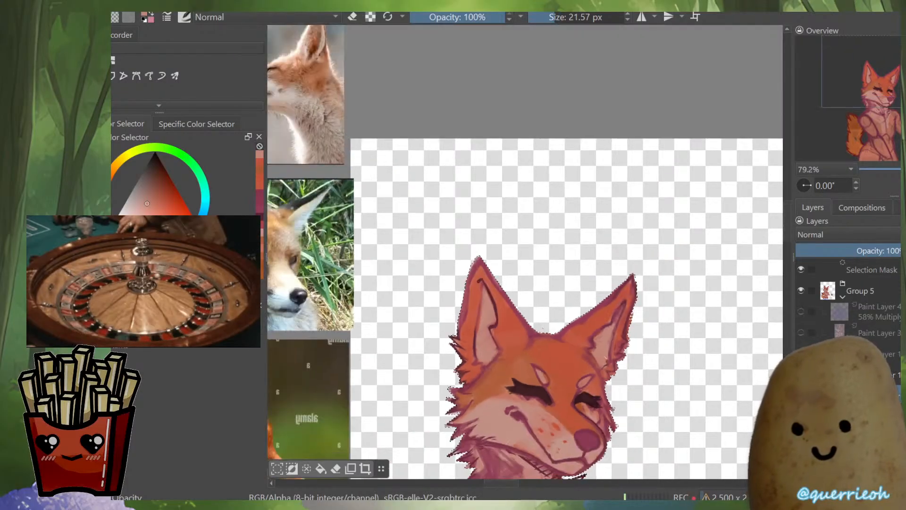
Lighten the near cheek and the area beneath the far eye in pale pink, and touch up the muzzle bridge in red-orange at 21.57 px
left_click_drag(595, 425, 592, 370)
scroll(590, 370, "up", 4)
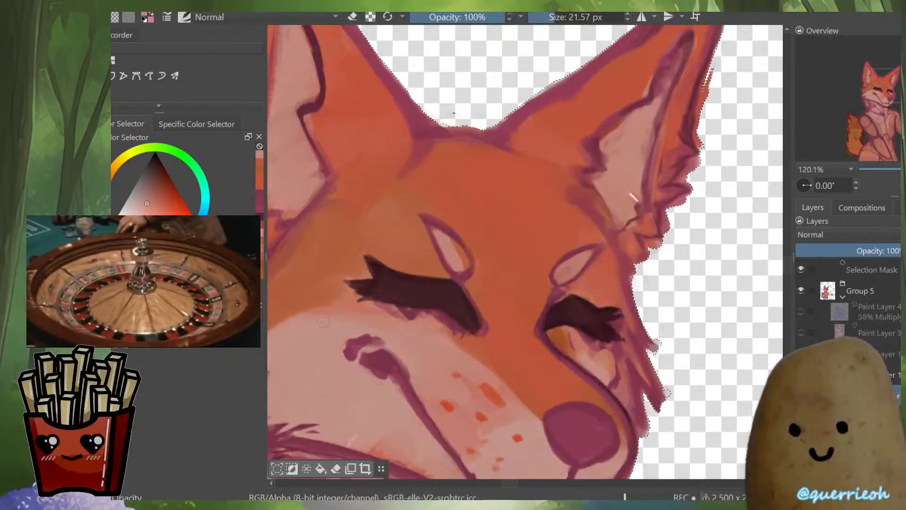
key("m")
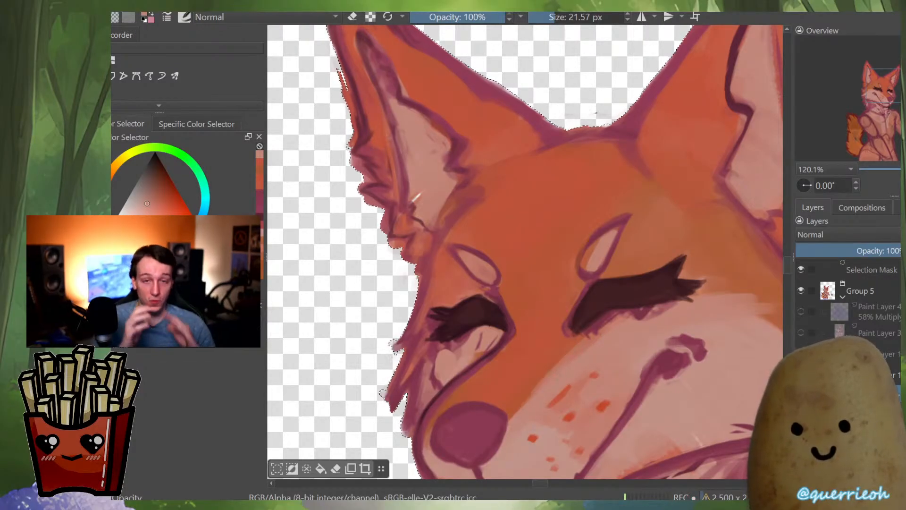
scroll(598, 334, "down", 6)
left_click_drag(599, 334, 530, 344)
scroll(515, 377, "up", 8)
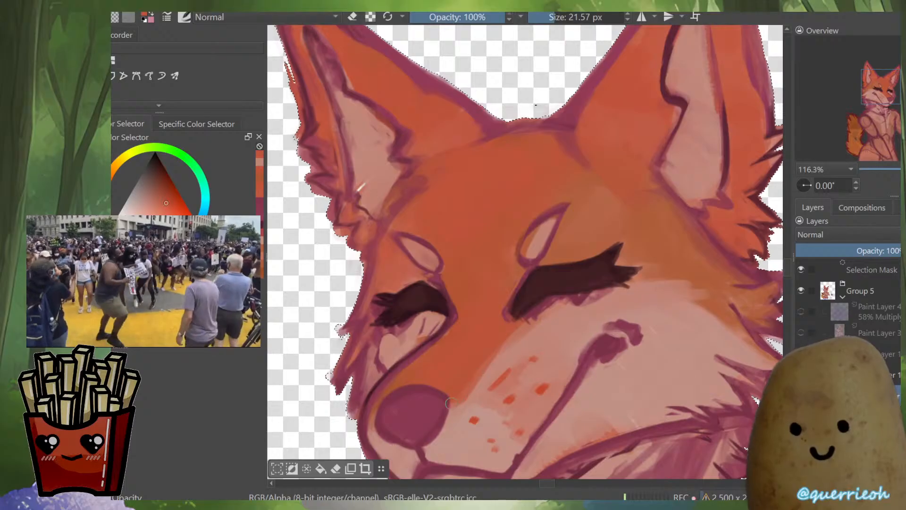
scroll(468, 342, "down", 1)
scroll(458, 350, "down", 5)
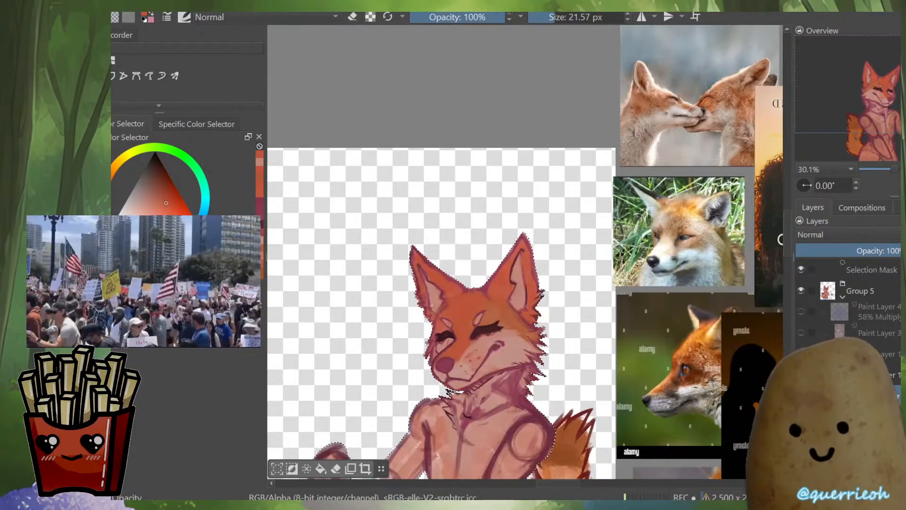
scroll(509, 367, "up", 3)
scroll(566, 340, "down", 2)
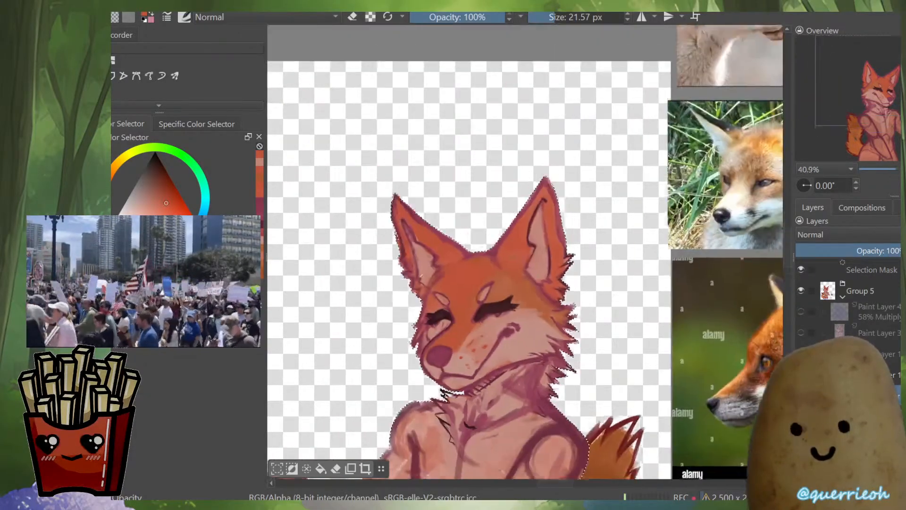
Try shading the near ear's tip with a sampled orange-brown at 46.32 px, and undo the stroke
left_click_drag(614, 450, 674, 353)
left_click(674, 353, "ctrl")
mouse_move(582, 122)
left_mouse_down()
mouse_move(522, 268)
mouse_move(538, 255)
left_mouse_up()
scroll(523, 268, "up", 4)
mouse_move(539, 259)
left_mouse_down()
mouse_move(527, 254)
mouse_move(573, 193)
left_mouse_up()
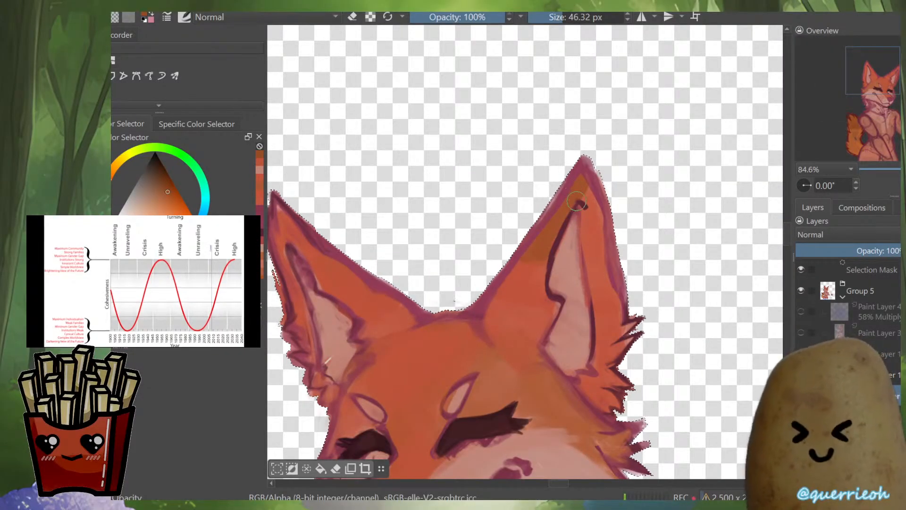
key("ctrl+z")
Sample the ear's red-orange, darken it, and shade the upper parts of both ears at 46.32 px
left_click(530, 259, "ctrl")
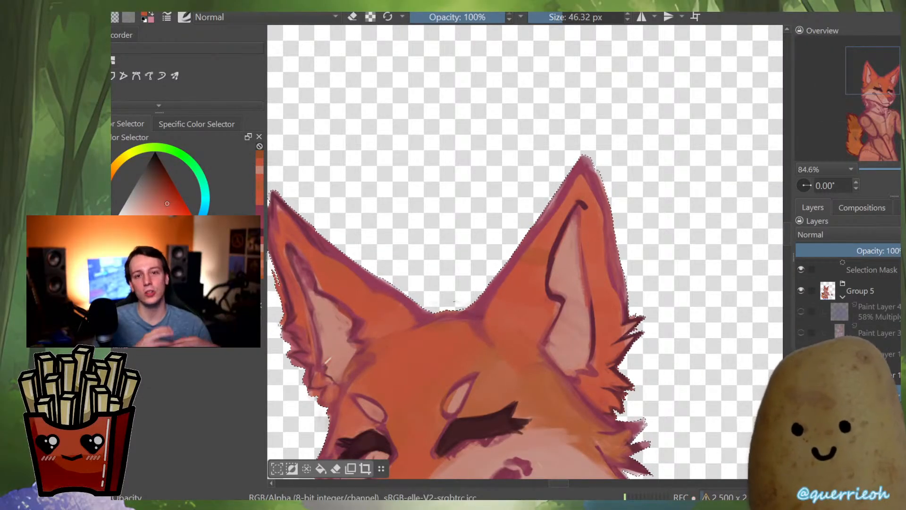
key("k")
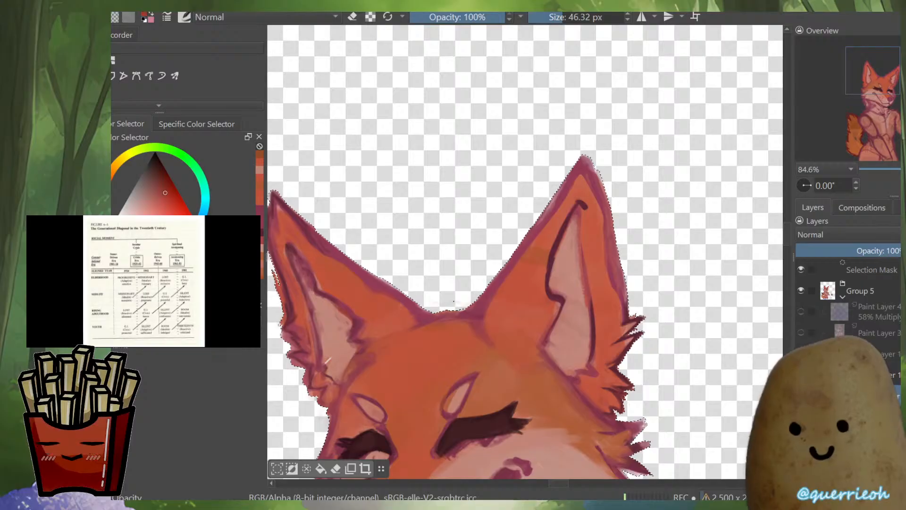
mouse_move(532, 251)
left_mouse_down()
mouse_move(577, 170)
mouse_move(584, 198)
mouse_move(597, 204)
mouse_move(597, 247)
mouse_move(589, 196)
left_mouse_up()
left_click_drag(593, 255, 633, 275)
mouse_move(383, 283)
left_mouse_down()
mouse_move(355, 280)
mouse_move(327, 225)
mouse_move(291, 268)
mouse_move(299, 303)
mouse_move(363, 273)
mouse_move(319, 323)
left_mouse_up()
scroll(415, 309, "down", 3)
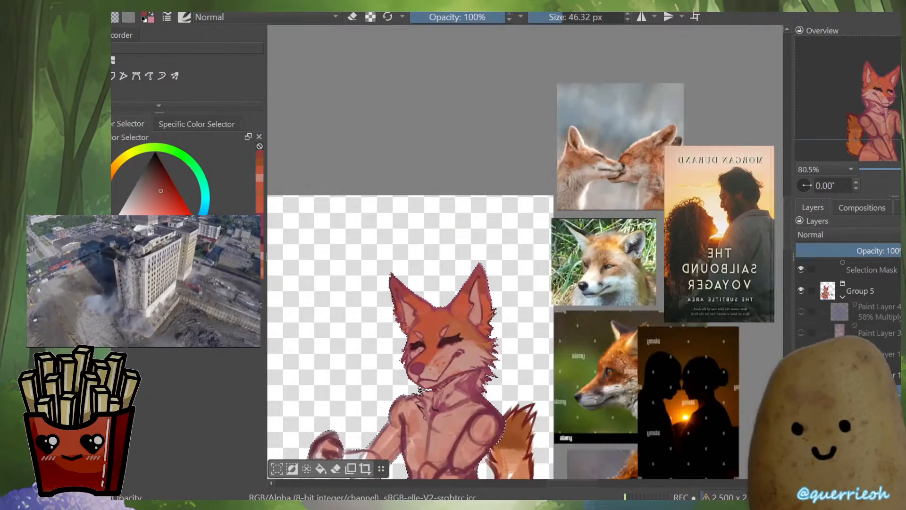
scroll(425, 290, "up", 2)
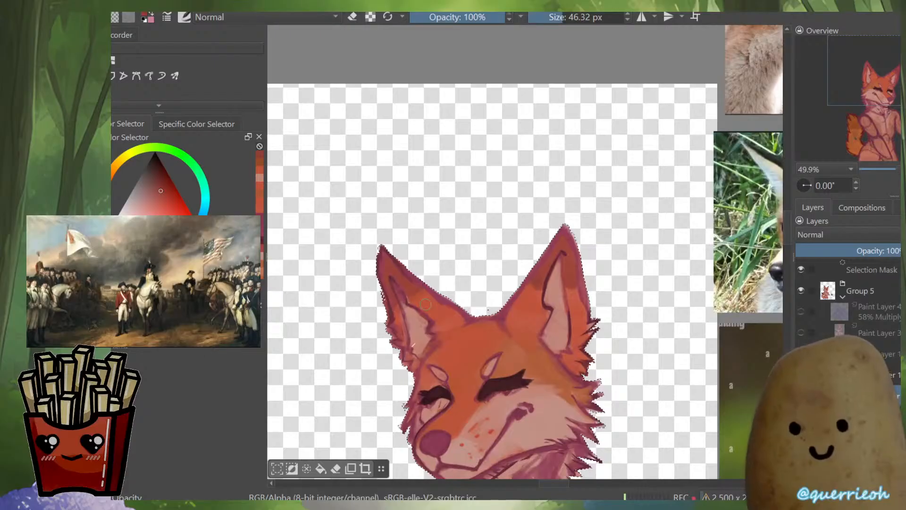
left_click_drag(533, 279, 572, 284)
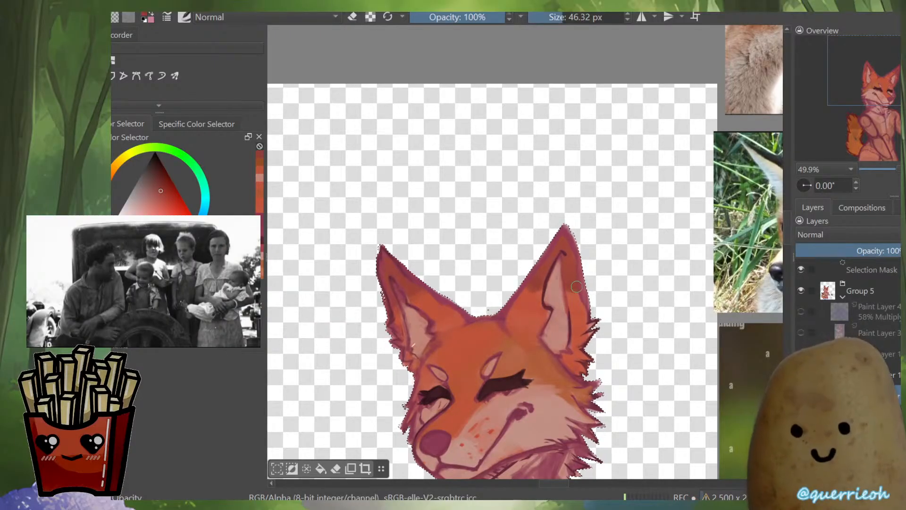
Check the fox photo references and deepen both ear tips with a darker reddish brown at 46.32 px
scroll(551, 325, "down", 4)
scroll(675, 307, "up", 4)
left_click_drag(542, 367, 622, 305)
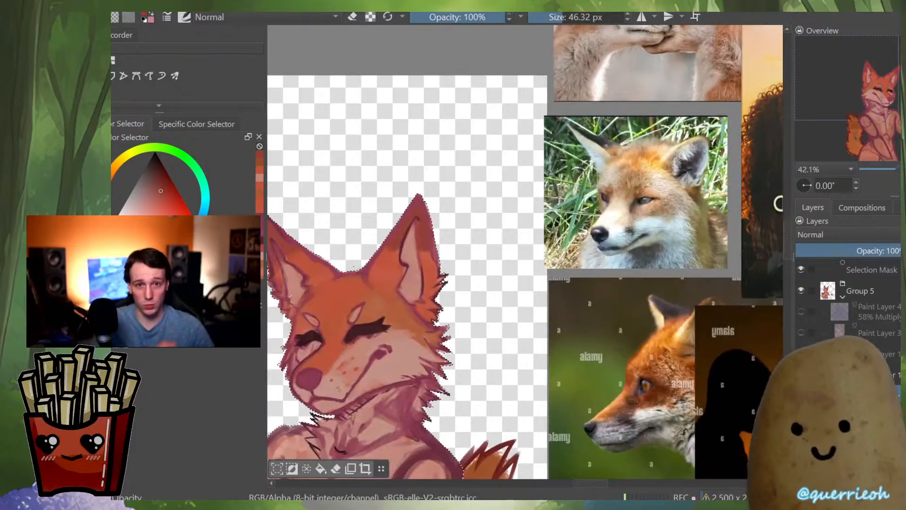
scroll(622, 305, "down", 3)
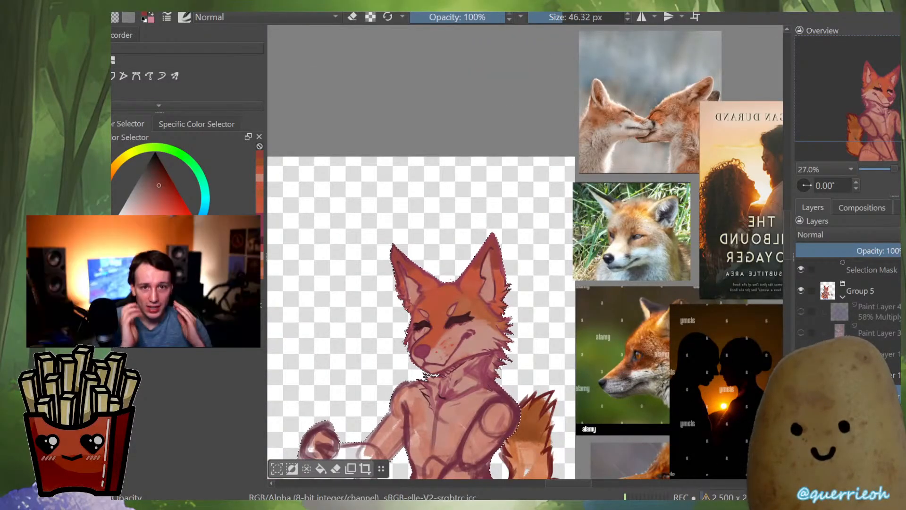
scroll(494, 254, "up", 4)
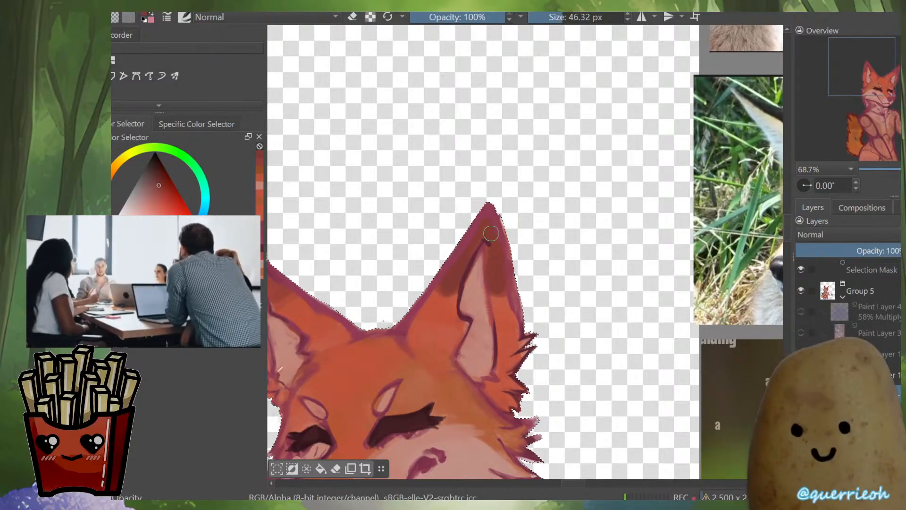
left_click_drag(379, 310, 483, 341)
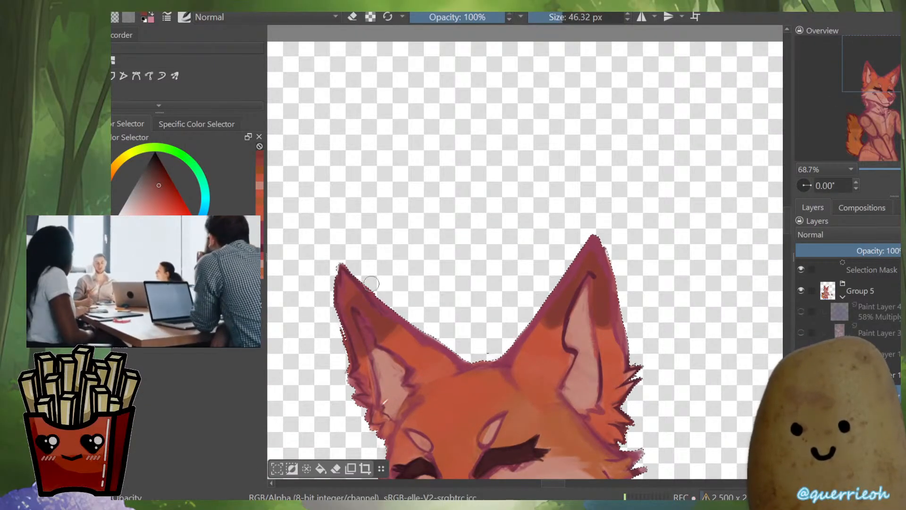
Compare the shaded ears and facial markings with the fox photo references around the canvas
scroll(401, 219, "down", 4)
scroll(523, 252, "up", 5)
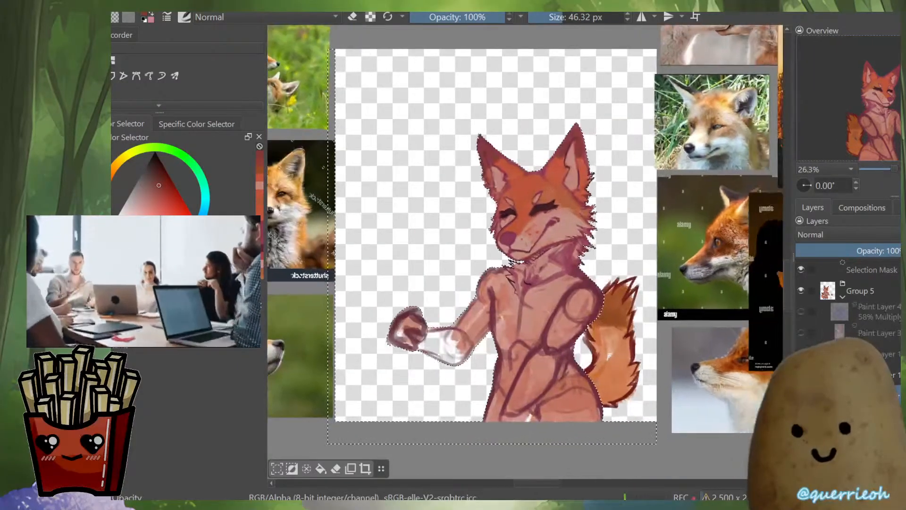
left_click_drag(523, 252, 389, 277)
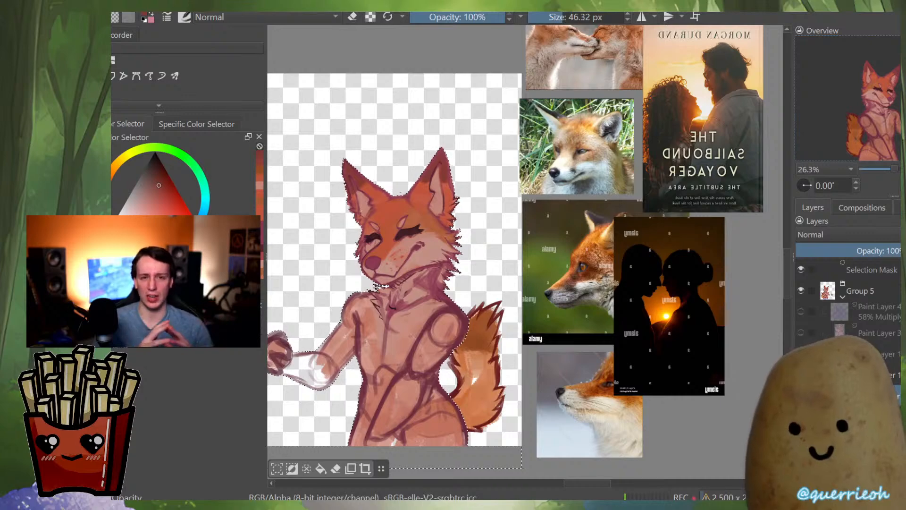
scroll(286, 339, "up", 3)
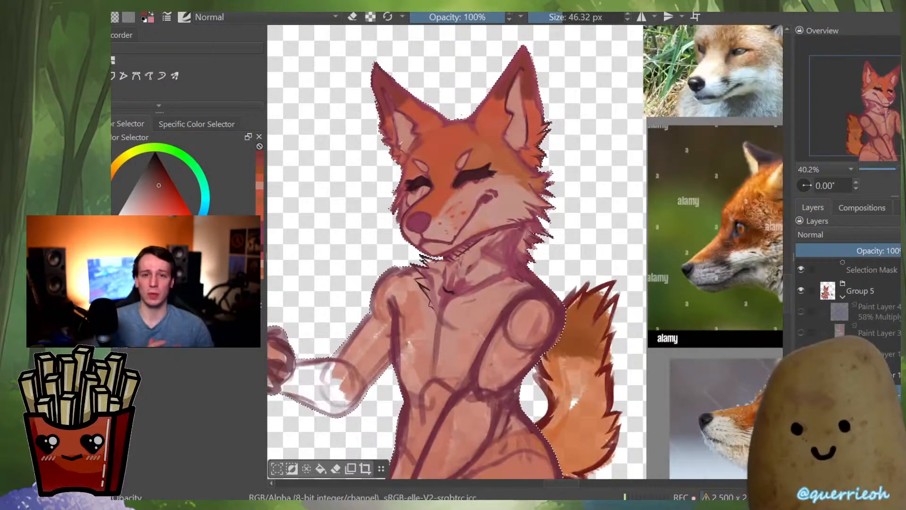
scroll(527, 288, "down", 3)
scroll(524, 288, "up", 3)
left_click_drag(519, 236, 536, 300)
scroll(536, 292, "up", 1)
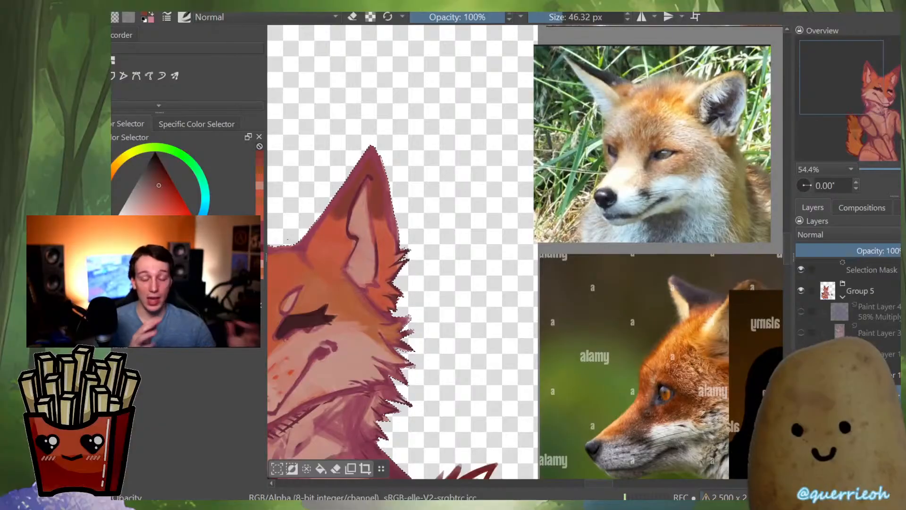
Sample the near inner ear's pale pink, lighten it, and brighten the muzzle and area around the mouth at 31.48 px
left_click(353, 278, "ctrl")
left_click_drag(354, 278, 422, 276)
key("l")
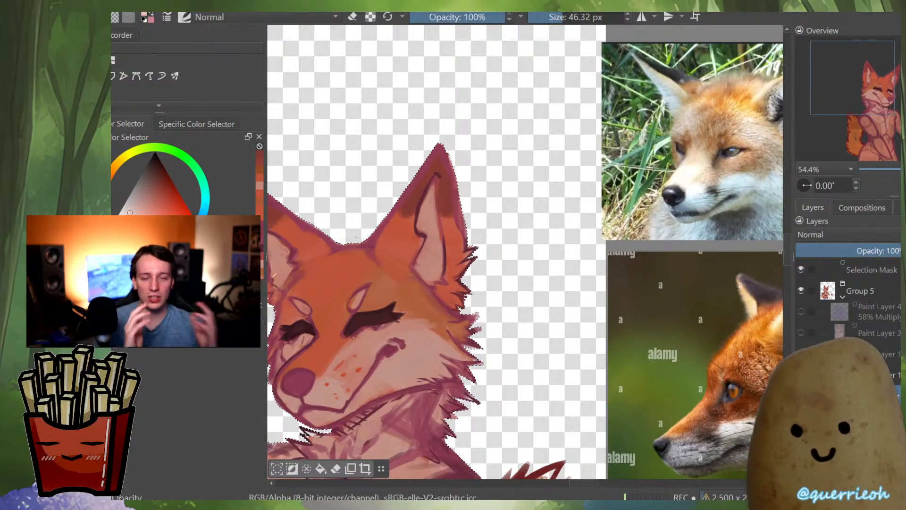
mouse_move(343, 377)
left_mouse_down()
mouse_move(461, 300)
mouse_move(472, 312)
left_mouse_up()
scroll(461, 299, "up", 2)
mouse_move(427, 311)
left_mouse_down()
mouse_move(420, 326)
mouse_move(431, 332)
left_mouse_up()
left_click_drag(433, 331, 443, 332)
key("ctrl+z")
key("ctrl+z")
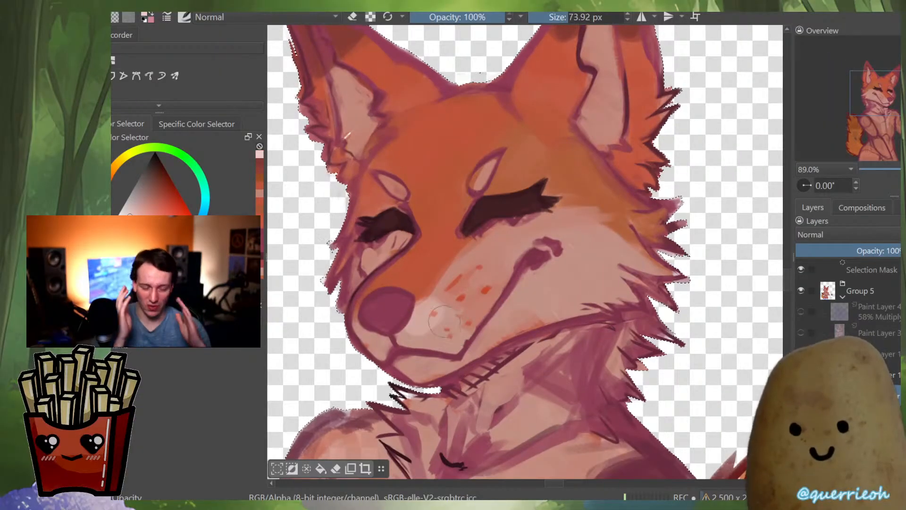
key("ctrl+z")
mouse_move(382, 352)
left_mouse_down()
mouse_move(353, 337)
mouse_move(396, 330)
mouse_move(445, 295)
mouse_move(444, 334)
mouse_move(466, 342)
left_mouse_up()
mouse_move(403, 348)
left_mouse_down()
mouse_move(429, 334)
mouse_move(450, 347)
left_mouse_up()
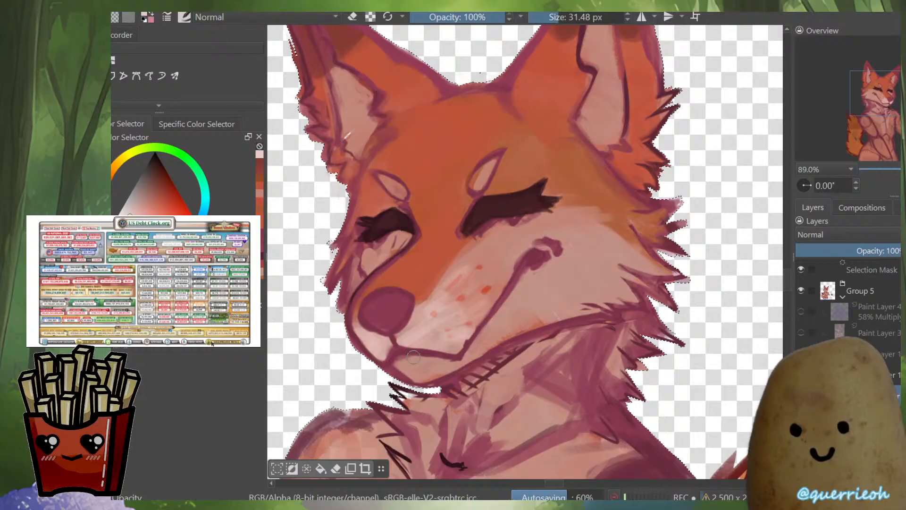
Try the 3 Paint-Sketch-B preset at 62.27 px, and soften the muzzle markings with the realwater Wide brush at 63.09 px
right_click(477, 310)
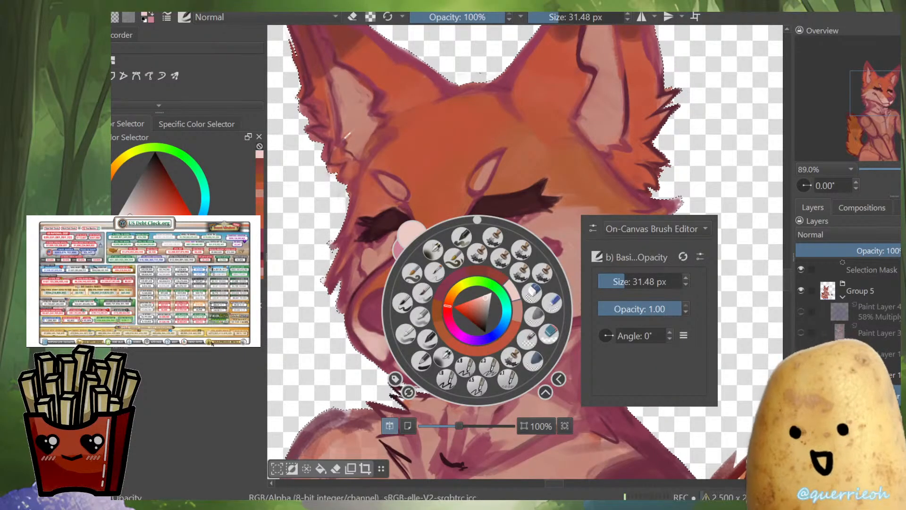
left_click(542, 272)
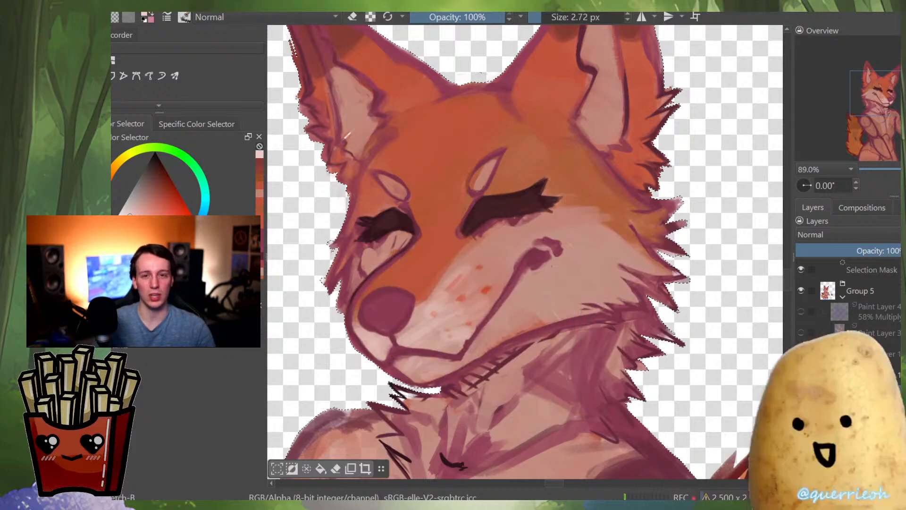
left_click_drag(471, 312, 496, 312, "shift")
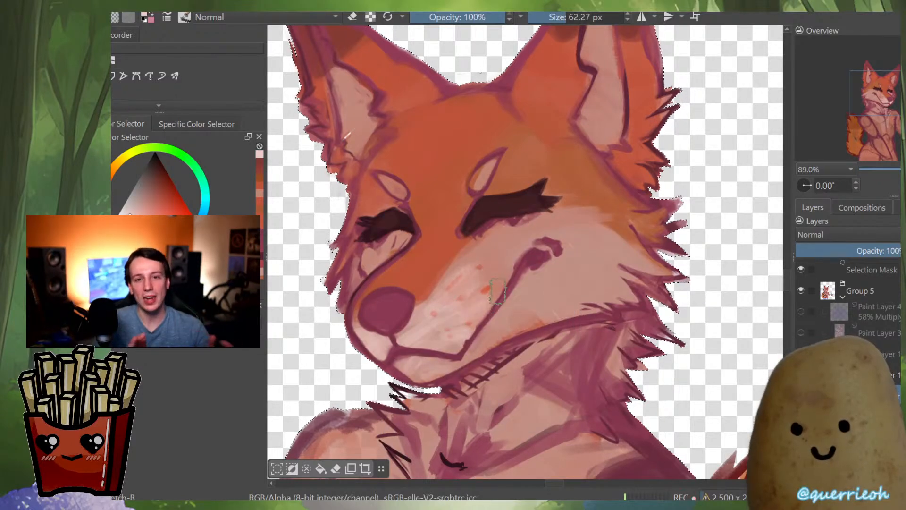
right_click(501, 290)
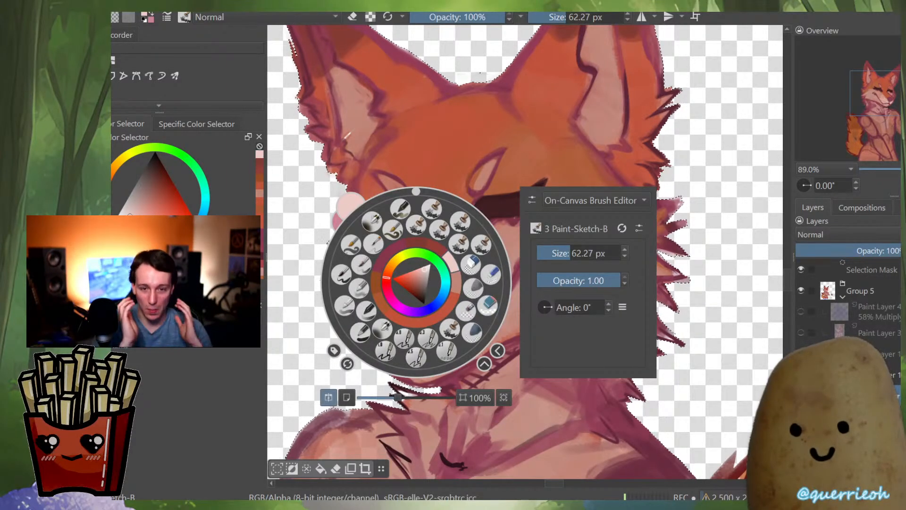
left_click(334, 351)
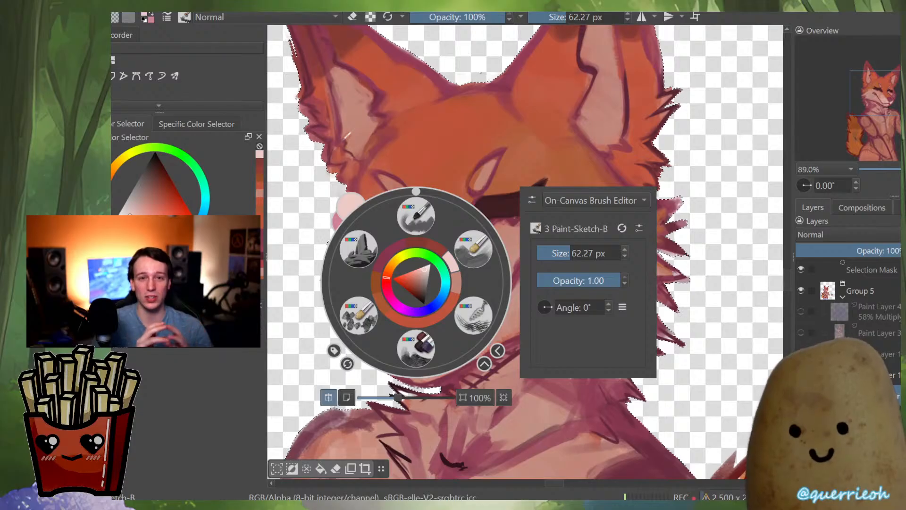
left_click(364, 272)
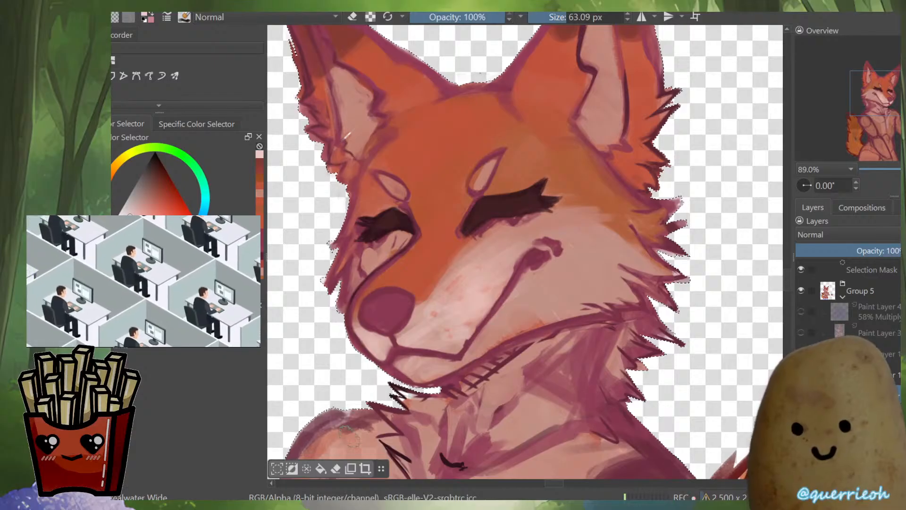
Switch to the y) Texture Hair brush, try light strokes on the near cheek at 70 px, and undo them
right_click(361, 380)
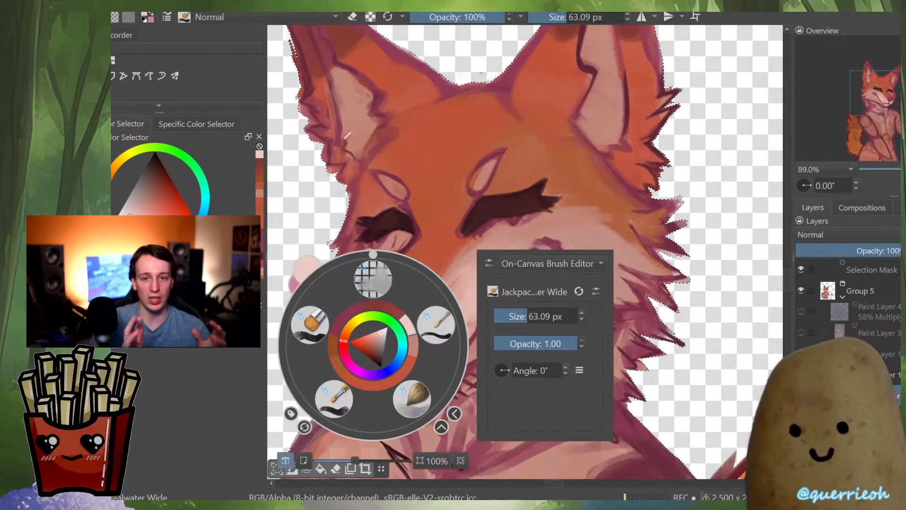
left_click(290, 413)
left_click(338, 395)
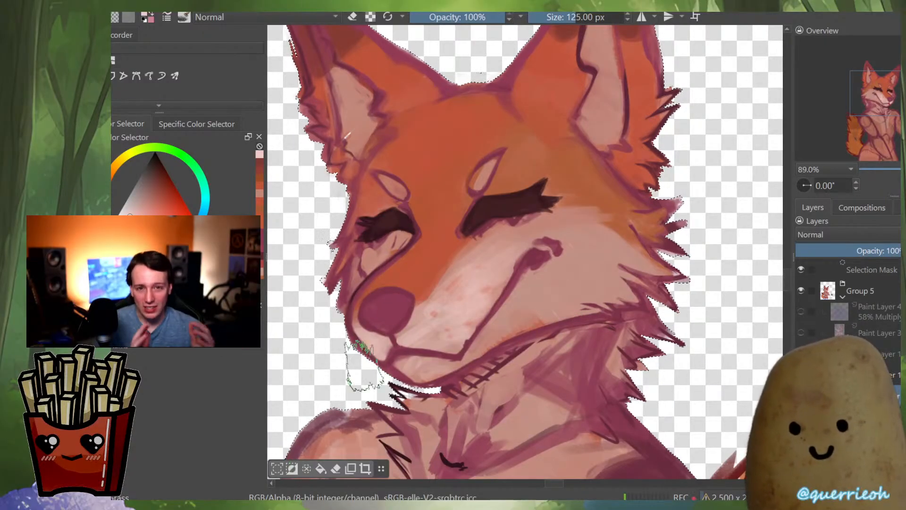
right_click(336, 391)
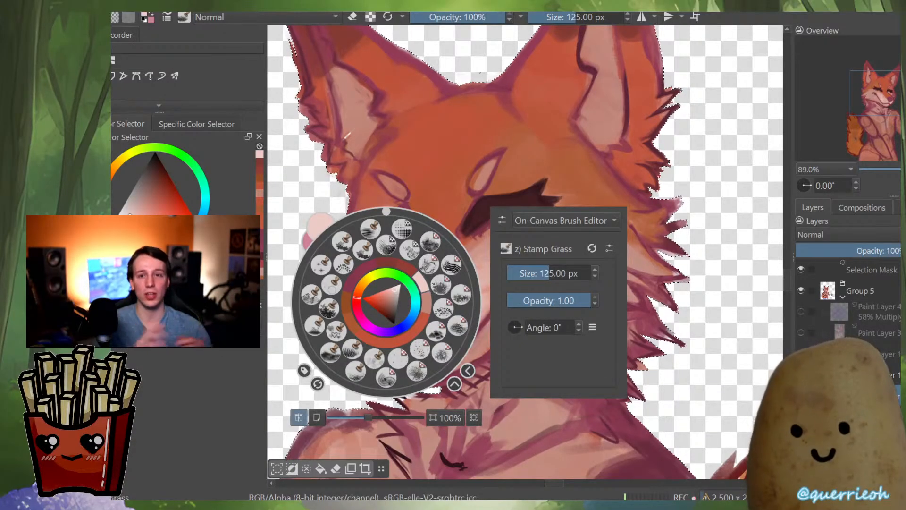
left_click(457, 273)
left_click_drag(529, 302, 563, 282)
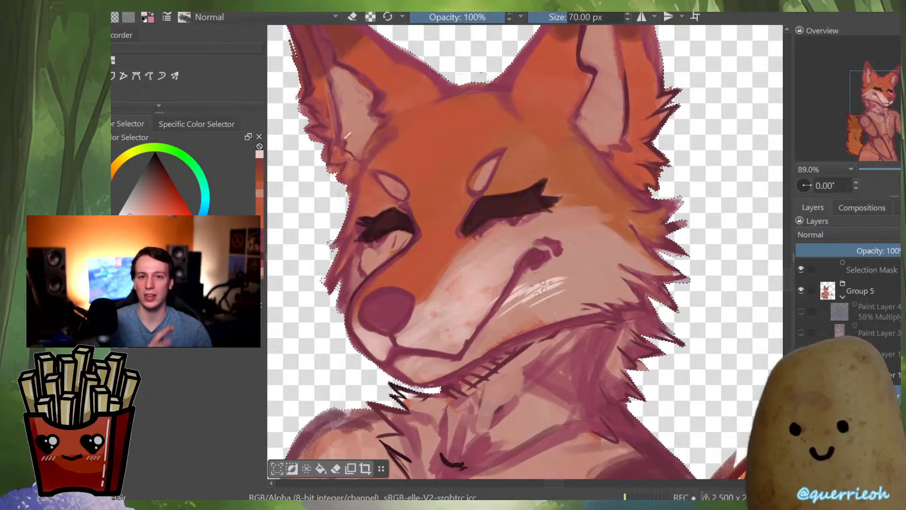
key("ctrl+z")
key("ctrl+z")
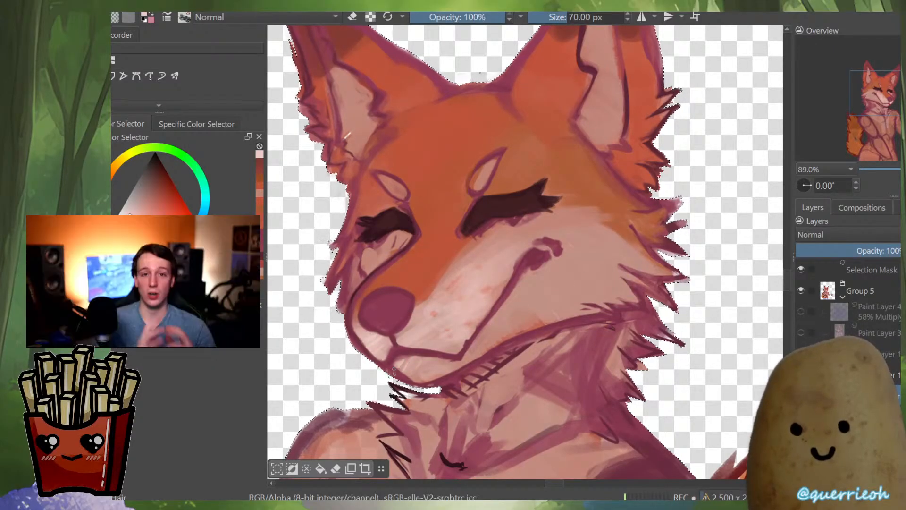
Paint light fur strokes over the muzzle and near cheek with the hair brush at 157.38 px, using sampled pale pinks
mouse_move(458, 280)
left_mouse_down()
mouse_move(432, 322)
mouse_move(514, 321)
left_mouse_up()
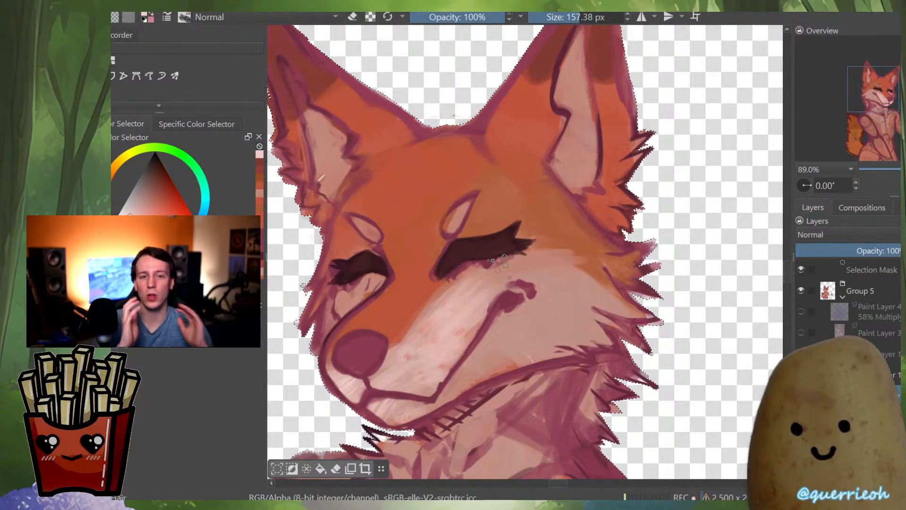
left_click_drag(508, 273, 564, 279)
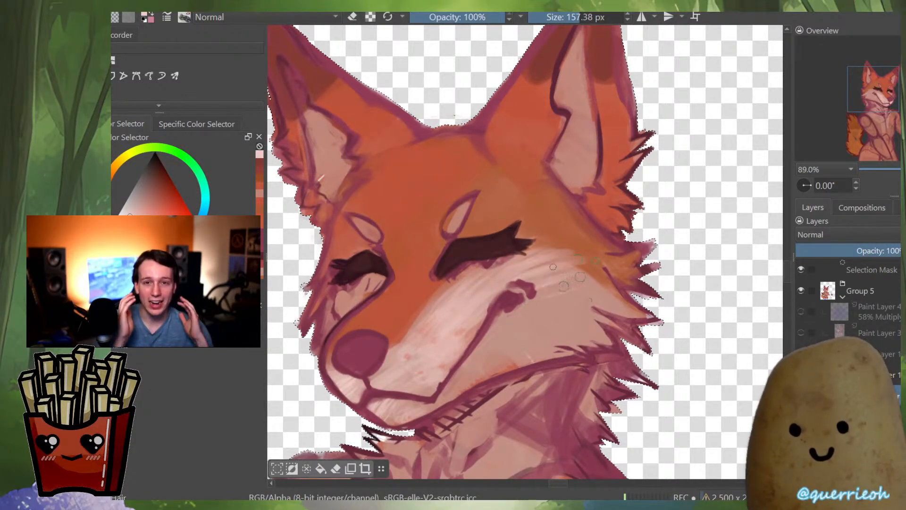
mouse_move(613, 293)
left_mouse_down()
mouse_move(580, 301)
mouse_move(604, 309)
mouse_move(512, 338)
mouse_move(527, 347)
mouse_move(521, 355)
mouse_move(443, 397)
mouse_move(518, 328)
mouse_move(507, 325)
mouse_move(499, 354)
mouse_move(488, 356)
mouse_move(501, 341)
left_mouse_up()
left_click(488, 355, "ctrl")
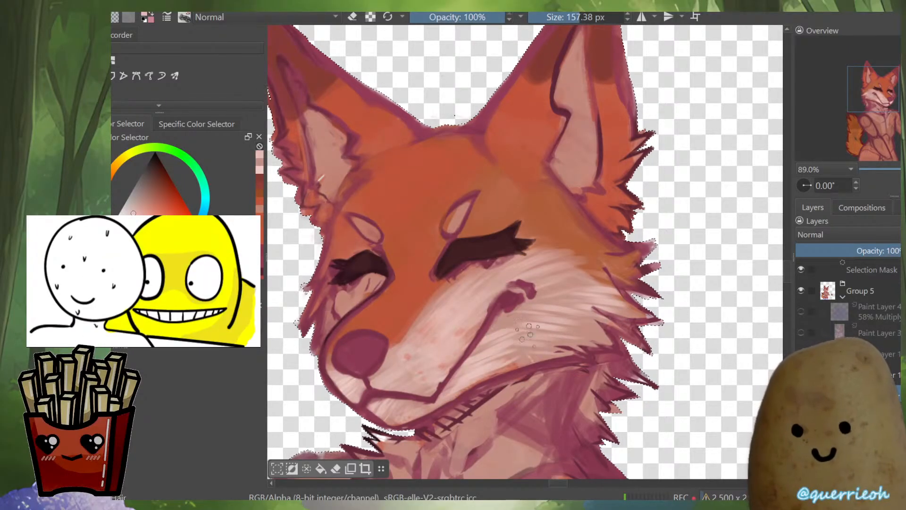
left_click(476, 293, "ctrl")
mouse_move(486, 295)
left_mouse_down()
mouse_move(508, 281)
mouse_move(424, 383)
mouse_move(426, 371)
mouse_move(464, 344)
mouse_move(489, 362)
mouse_move(527, 356)
mouse_move(531, 365)
mouse_move(535, 347)
mouse_move(577, 312)
left_mouse_up()
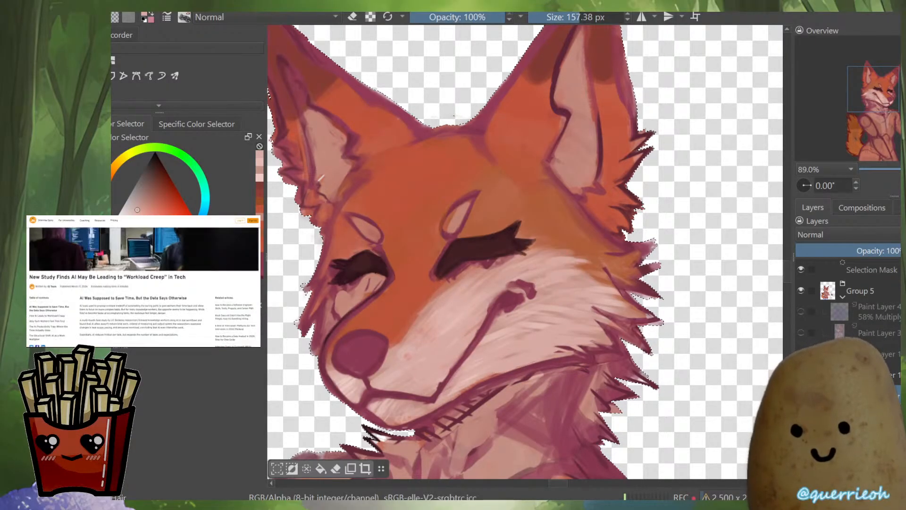
Check the face in a mirrored view and touch up the cheek and neck fur at 114.75 px
scroll(591, 286, "down", 5)
key("m")
scroll(490, 264, "up", 4)
mouse_move(500, 294)
left_mouse_down()
mouse_move(514, 301)
mouse_move(500, 301)
left_mouse_up()
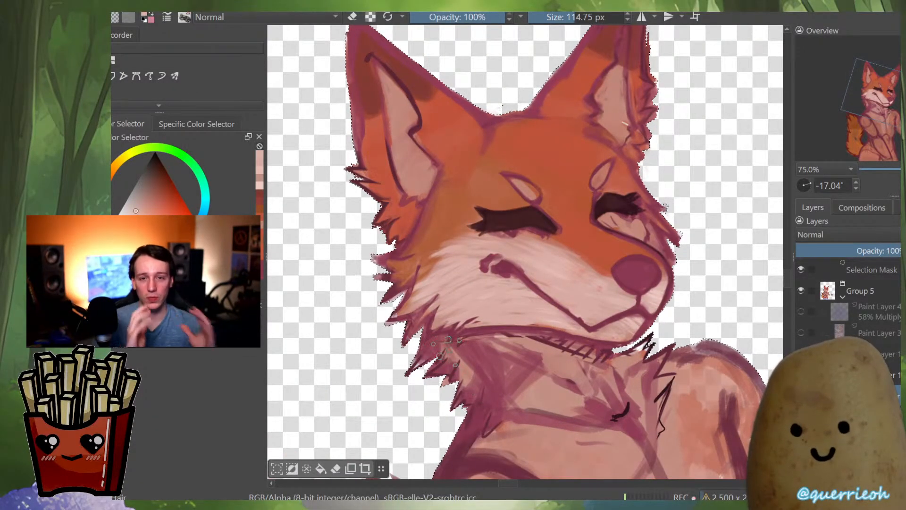
key("m")
left_click_drag(434, 349, 434, 272)
key("4")
Paint pale pink fur strokes down the chest with the hair brush at 197.15 px
scroll(526, 290, "down", 3)
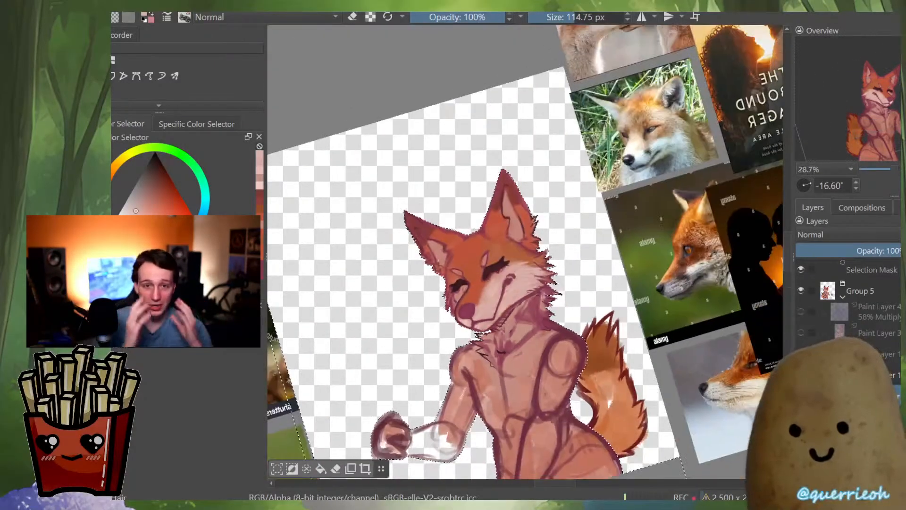
scroll(535, 308, "up", 2)
left_click_drag(420, 354, 441, 354)
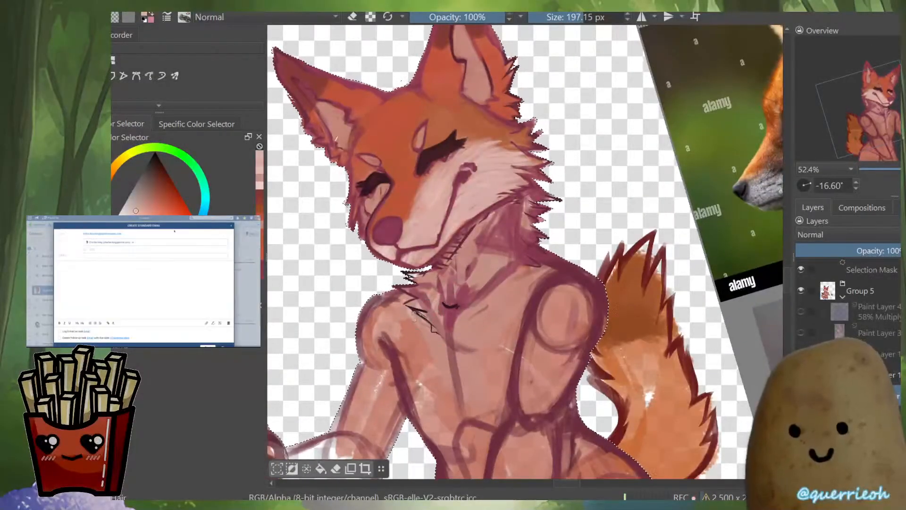
left_click_drag(482, 326, 462, 420)
left_click_drag(509, 308, 475, 422)
left_click_drag(506, 355, 478, 429)
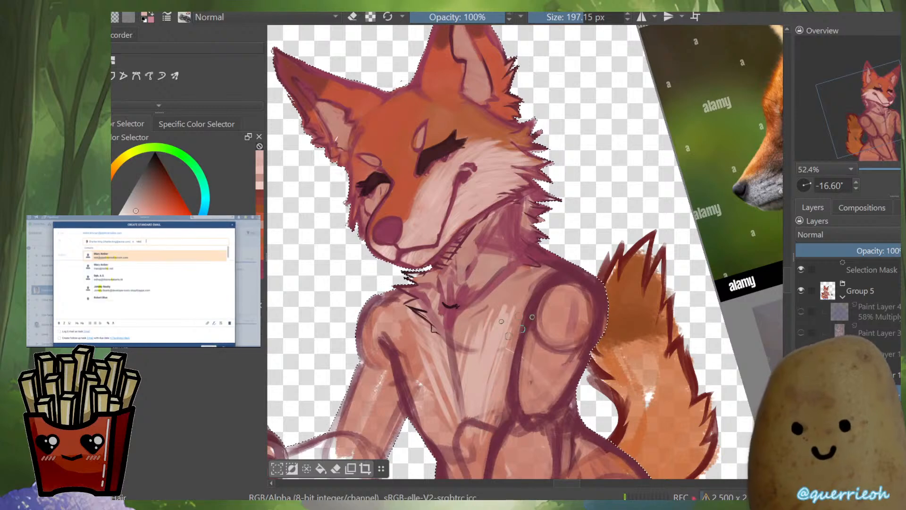
left_click_drag(570, 334, 536, 344)
Switch the brush preset from Texture Hair to Flat Rough and size it to 117.92 px
right_click(460, 335)
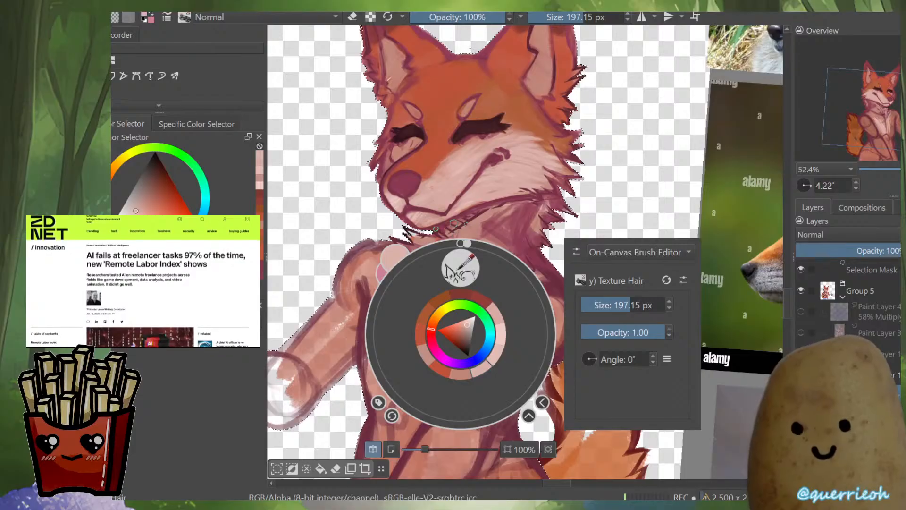
right_click(394, 339)
right_click(373, 324)
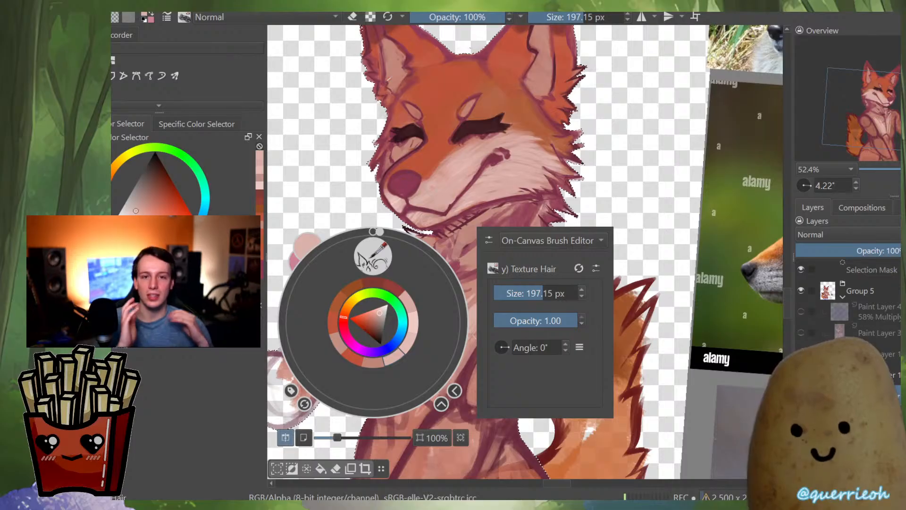
left_click(314, 278)
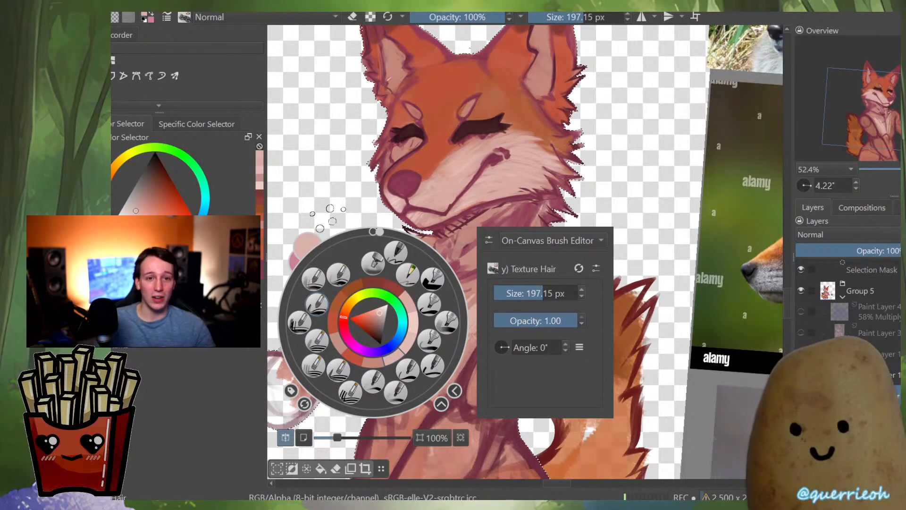
left_click(327, 218)
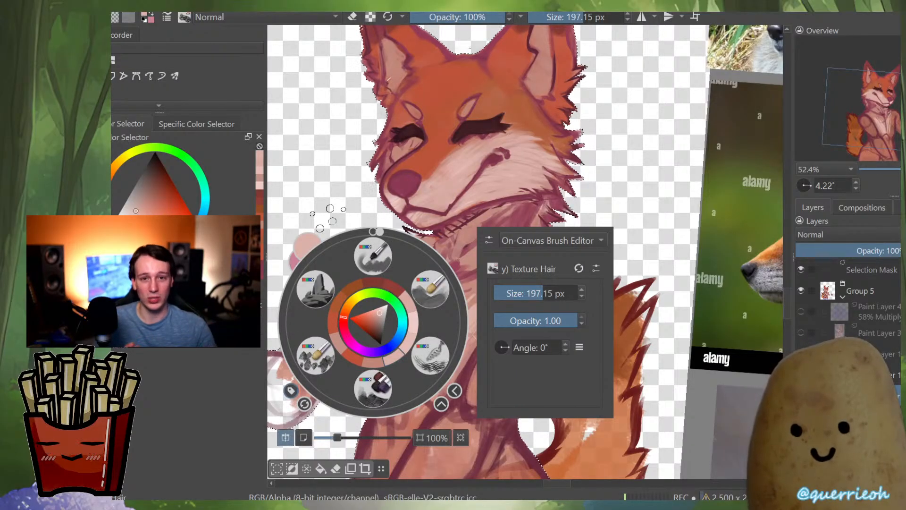
left_click(327, 218)
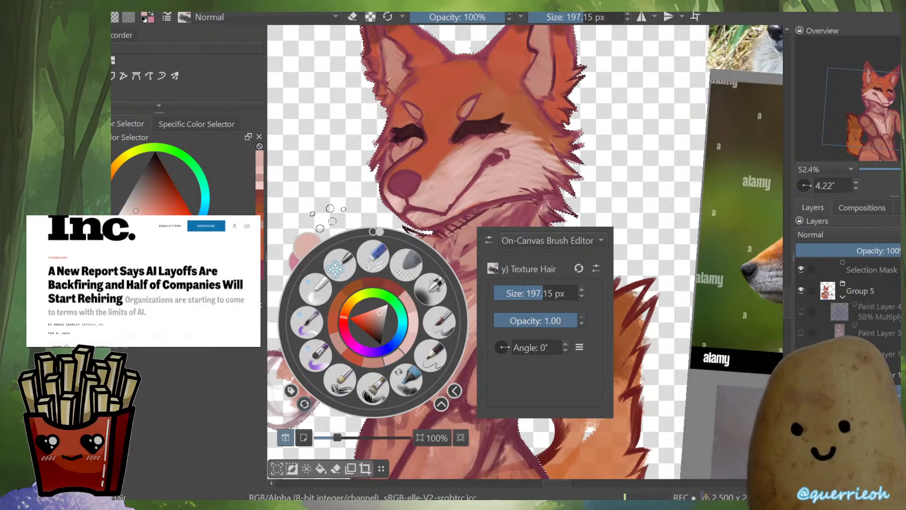
left_click(336, 267)
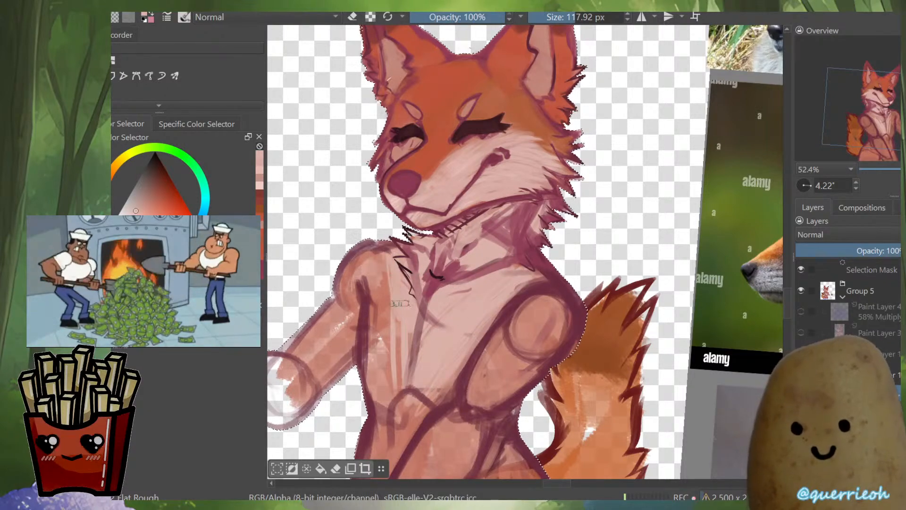
Sample the head's red-orange and paint the hips and thighs with it at 144.57 px
scroll(490, 347, "down", 4)
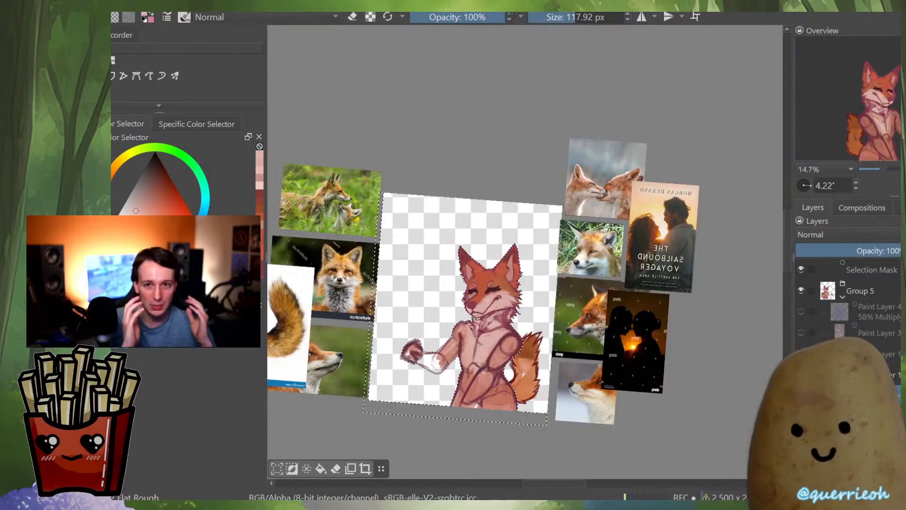
scroll(486, 388, "up", 3)
left_click_drag(447, 335, 470, 367)
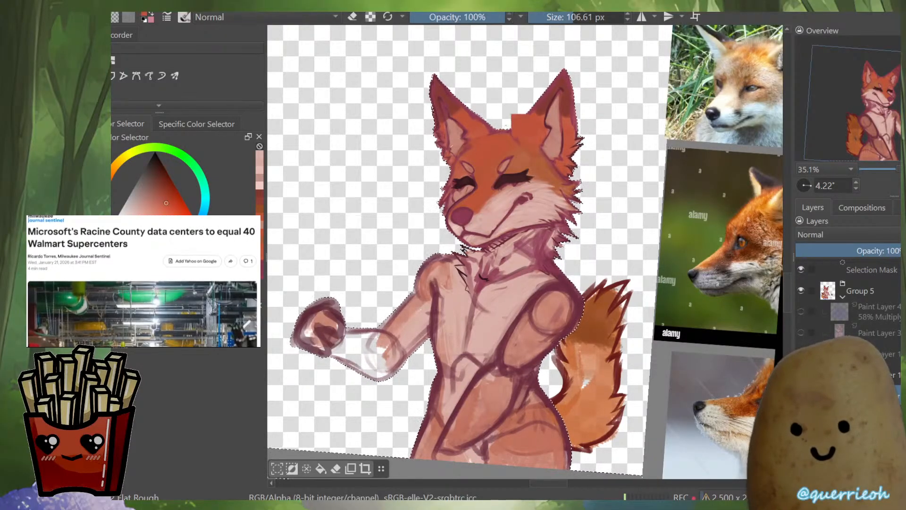
left_click_drag(535, 405, 542, 404)
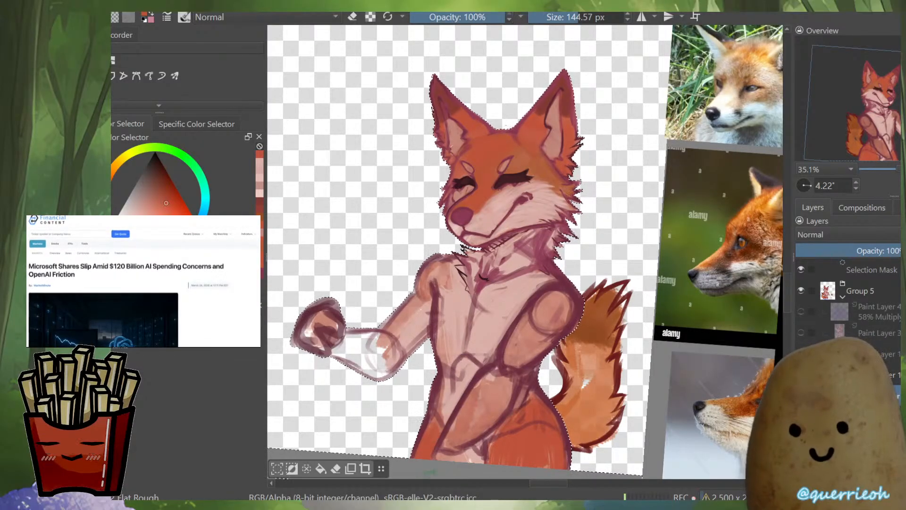
Paint the shoulders, both arms and the hip area with the red-orange at 144.57 px
left_click_drag(457, 372, 461, 418)
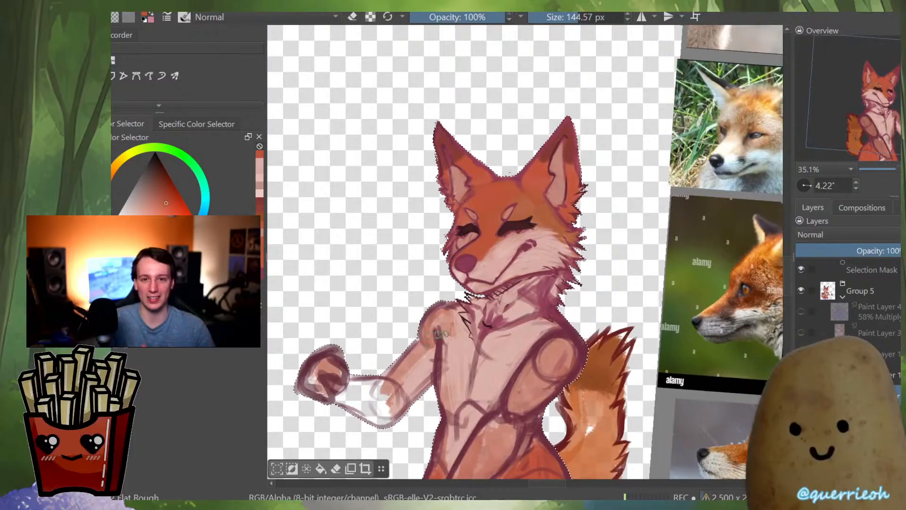
left_click_drag(441, 333, 438, 321)
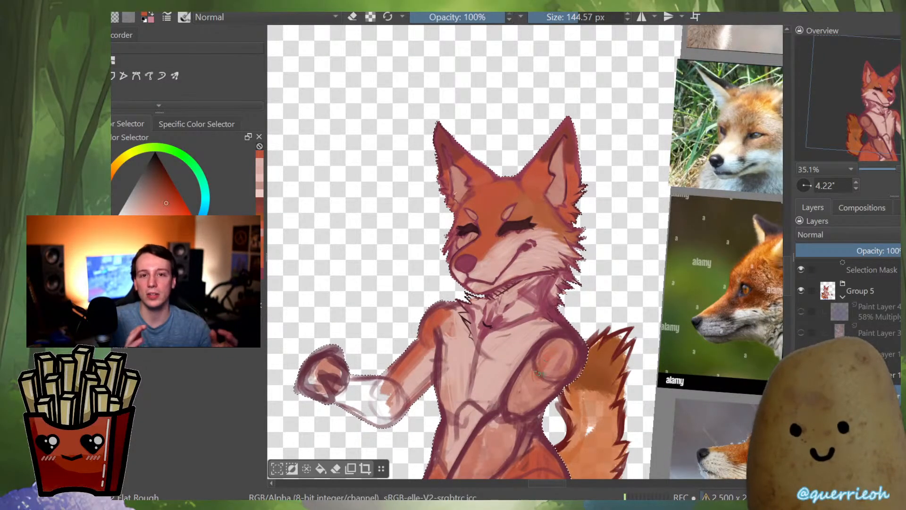
mouse_move(516, 397)
left_mouse_down()
mouse_move(496, 442)
mouse_move(473, 471)
mouse_move(532, 361)
mouse_move(489, 402)
left_mouse_up()
mouse_move(526, 373)
left_mouse_down()
mouse_move(503, 413)
mouse_move(482, 429)
mouse_move(471, 403)
left_mouse_up()
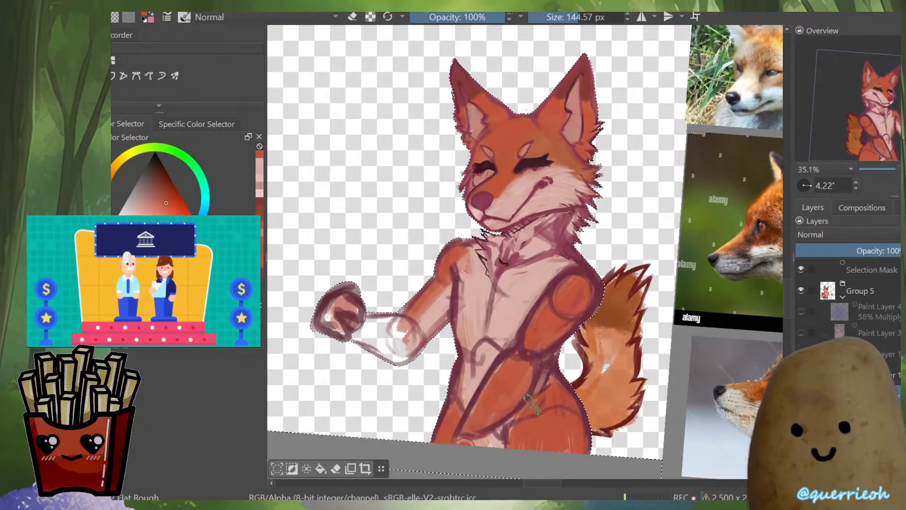
left_click_drag(538, 387, 534, 398)
left_click_drag(552, 328, 529, 406)
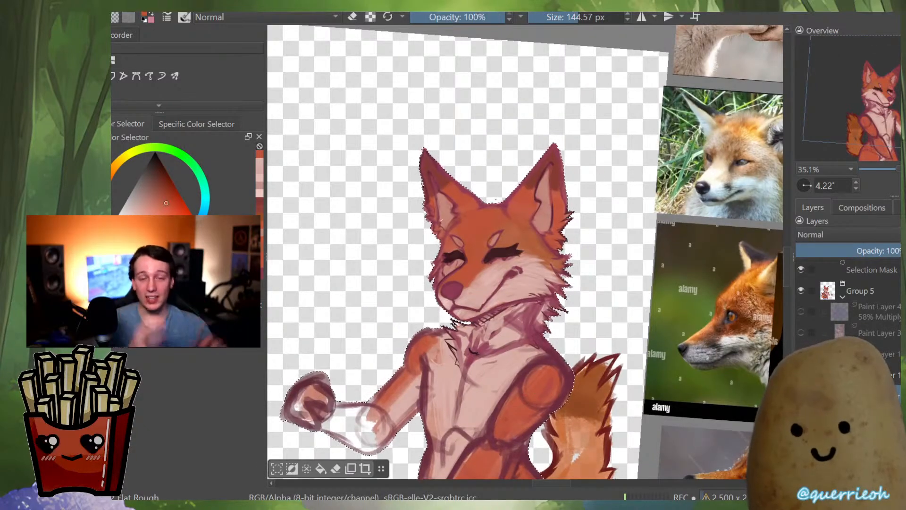
Sample a pale pink from the inner ear and paint it into the ears at 55.84 px
scroll(516, 213, "up", 3)
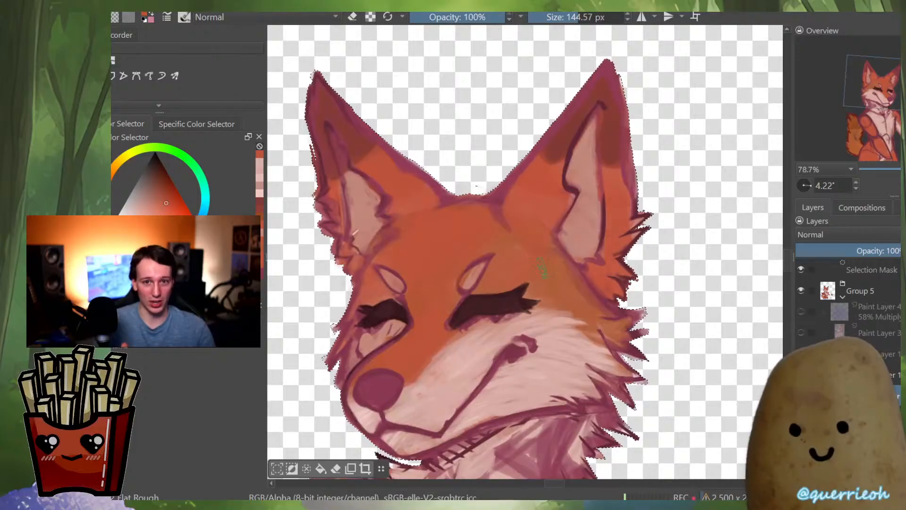
mouse_move(558, 300)
left_mouse_down()
mouse_move(585, 278)
mouse_move(562, 283)
mouse_move(516, 228)
mouse_move(549, 263)
left_mouse_up()
left_click_drag(526, 224, 498, 277)
left_click(369, 303, "ctrl")
mouse_move(389, 263)
left_mouse_down()
mouse_move(440, 324)
mouse_move(402, 324)
left_mouse_up()
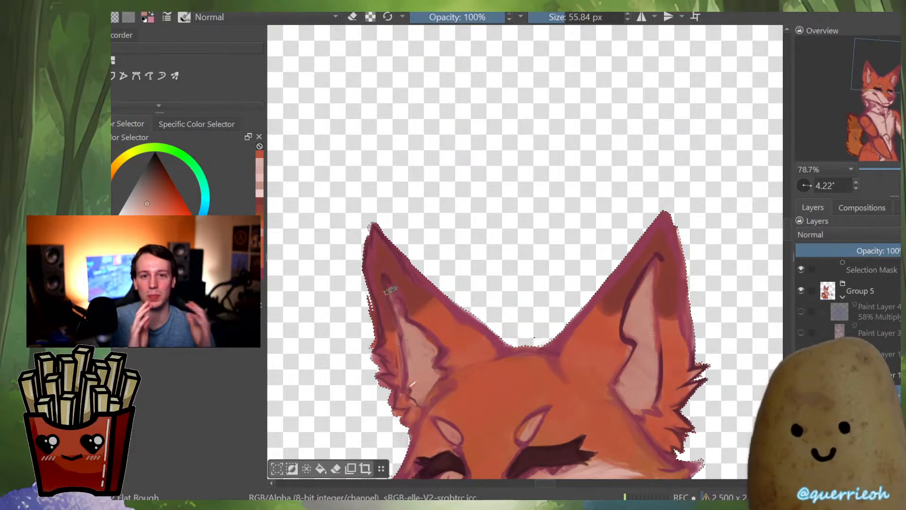
left_click_drag(495, 314, 494, 396)
mouse_move(561, 343)
left_mouse_down()
mouse_move(561, 278)
mouse_move(518, 292)
left_mouse_up()
Resample the pale pink and paint jagged inner-ear fur strokes in both ears at 36.02 px
left_click(497, 418, "ctrl")
left_click_drag(531, 288, 522, 296)
left_click_drag(525, 329, 511, 343)
left_click_drag(523, 285, 509, 343)
mouse_move(527, 300)
left_mouse_down()
mouse_move(514, 347)
mouse_move(536, 360)
left_mouse_up()
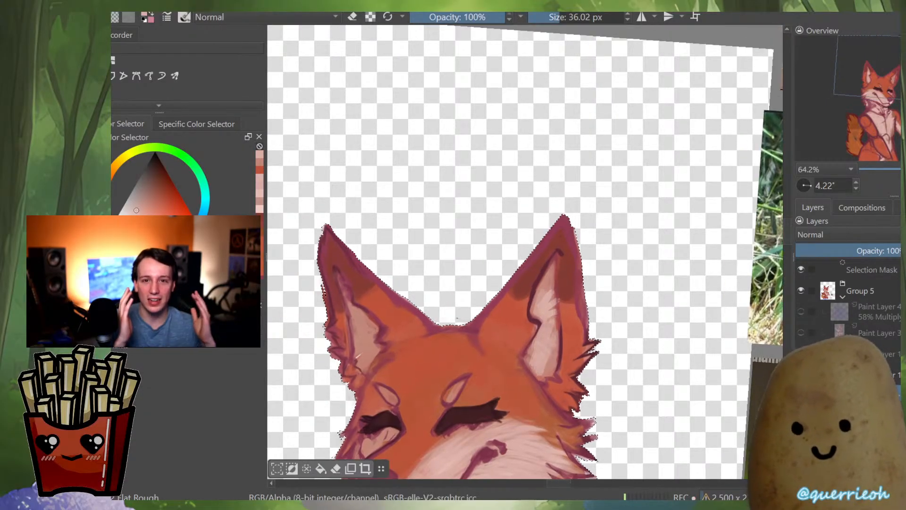
mouse_move(343, 299)
left_mouse_down()
mouse_move(348, 327)
mouse_move(365, 327)
mouse_move(365, 371)
left_mouse_up()
scroll(490, 385, "down", 2)
scroll(484, 391, "up", 4)
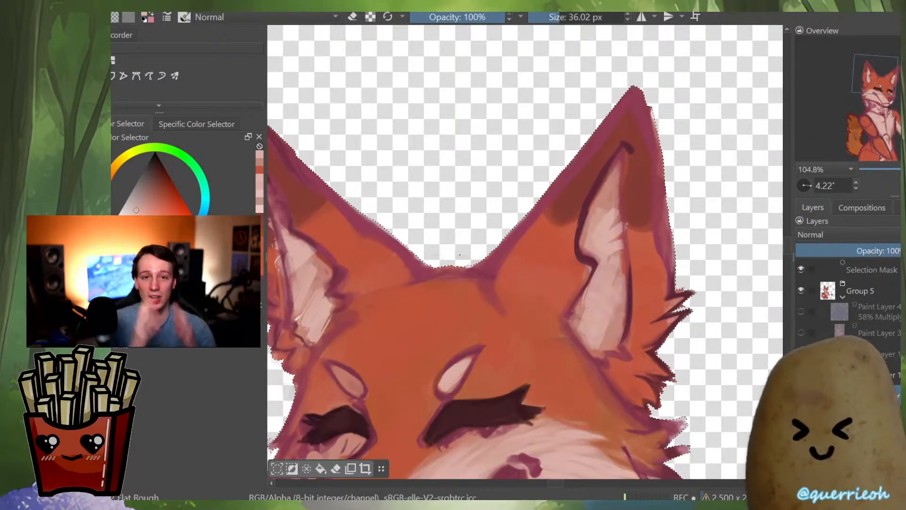
Size the brush to 46.37 px and paint pale pink strokes over the chin and muzzle
scroll(461, 255, "down", 3)
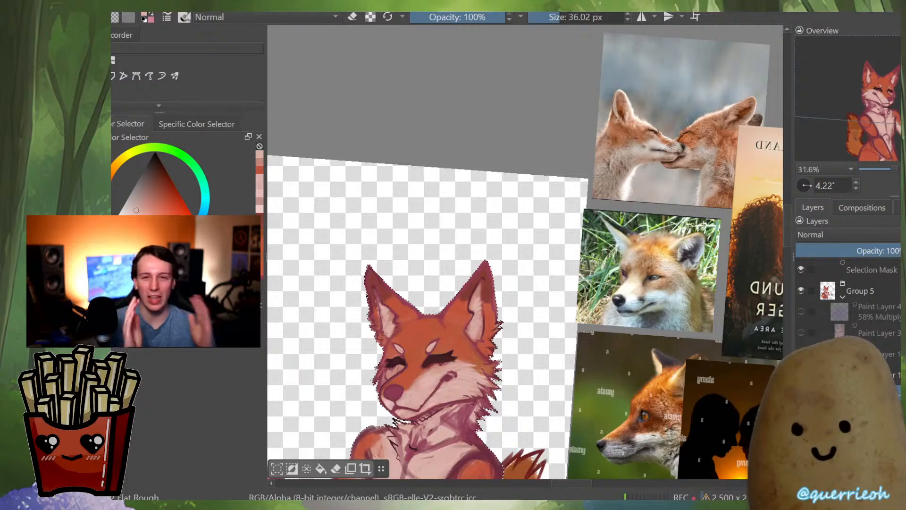
scroll(405, 393, "up", 3)
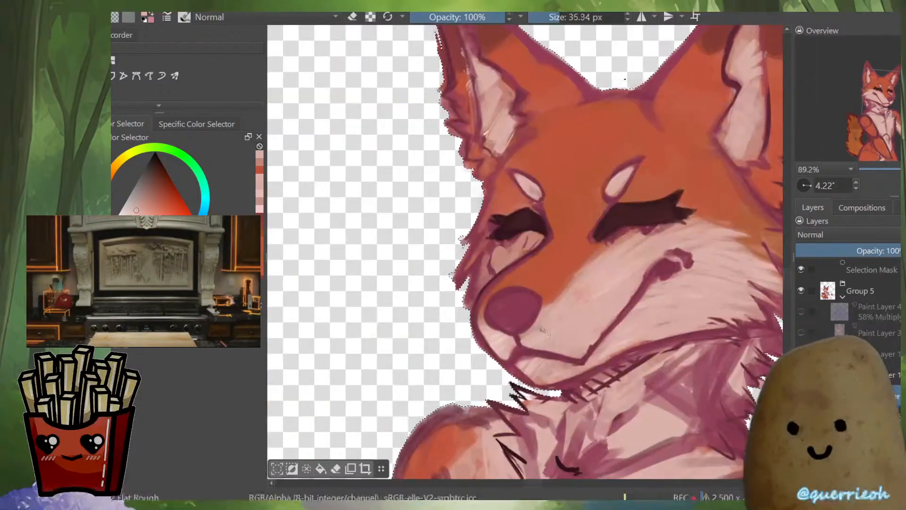
key("]")
key("]")
key("]")
key("]")
key("]")
key("]")
mouse_move(527, 364)
left_mouse_down()
mouse_move(544, 355)
mouse_move(518, 366)
mouse_move(588, 366)
left_mouse_up()
scroll(560, 324, "up", 2)
key("[")
key("[")
key("[")
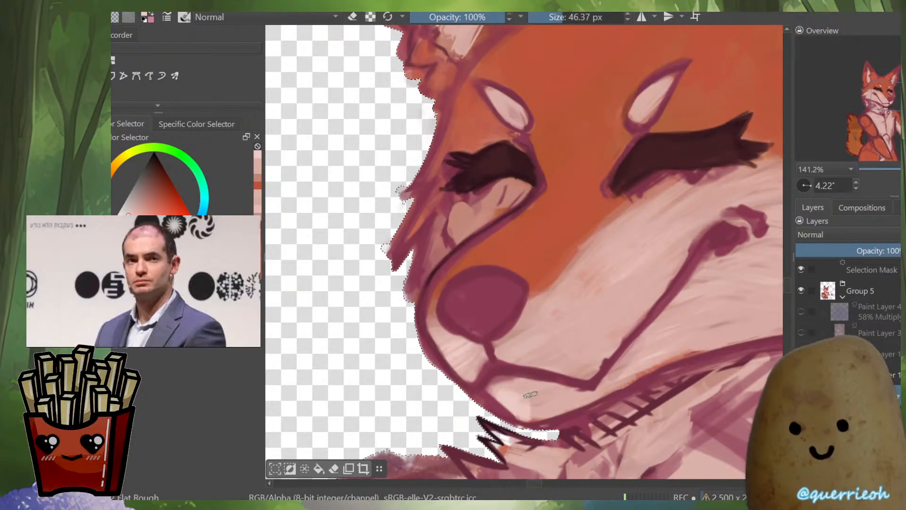
mouse_move(535, 397)
left_mouse_down()
mouse_move(640, 371)
mouse_move(576, 406)
left_mouse_up()
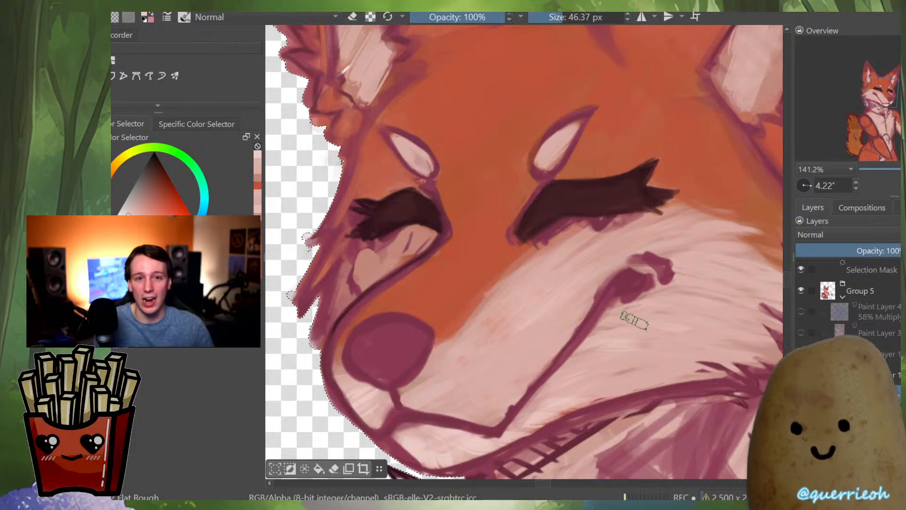
Reduce the brush to 33.44 px and refine the pale fur below the eyes and along the muzzle
mouse_move(379, 243)
left_mouse_down("shift")
mouse_move(371, 244)
mouse_move(402, 247)
left_mouse_up("shift")
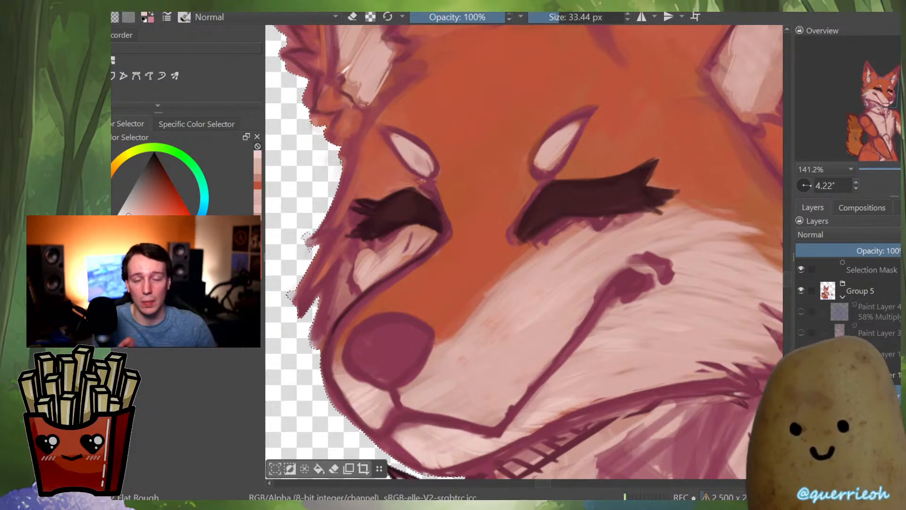
mouse_move(547, 257)
left_mouse_down()
mouse_move(558, 267)
mouse_move(380, 430)
left_mouse_up()
mouse_move(566, 222)
left_mouse_down()
mouse_move(551, 249)
mouse_move(567, 251)
mouse_move(569, 282)
left_mouse_up()
mouse_move(571, 142)
left_mouse_down()
mouse_move(548, 236)
mouse_move(565, 211)
mouse_move(565, 255)
left_mouse_up()
left_click_drag(673, 307, 672, 384)
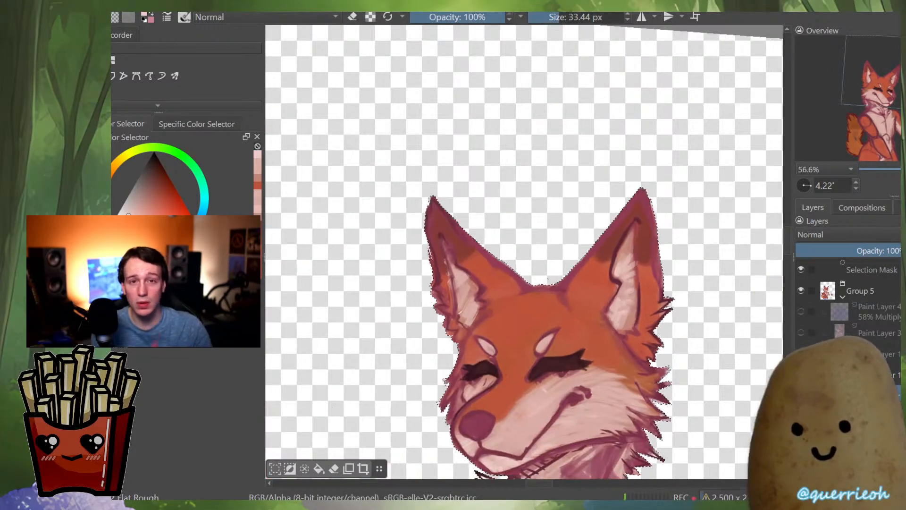
Paint short pale pink fur strokes across the neck and collar area at 33.44 px
left_click_drag(468, 304, 458, 225)
left_click_drag(472, 307, 448, 350)
left_click_drag(478, 324, 450, 373)
left_click_drag(464, 400, 484, 376)
mouse_move(563, 312)
left_mouse_down()
mouse_move(563, 392)
mouse_move(557, 292)
mouse_move(581, 235)
mouse_move(528, 294)
left_mouse_up()
left_click_drag(596, 251, 531, 304)
left_click_drag(594, 297, 536, 344)
left_click_drag(585, 329, 526, 377)
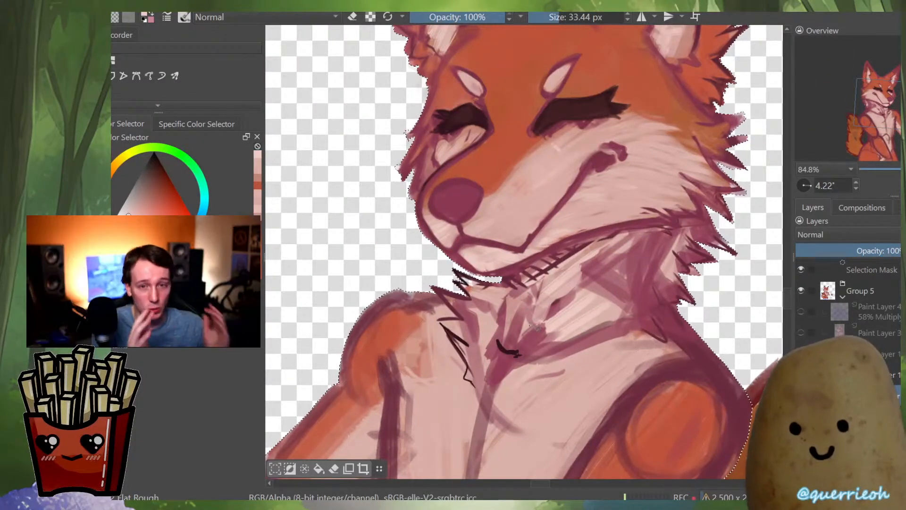
Enlarge the brush to 85.84 px and paint long pale pink strokes down the chest
left_click_drag(482, 321, 493, 322, "shift")
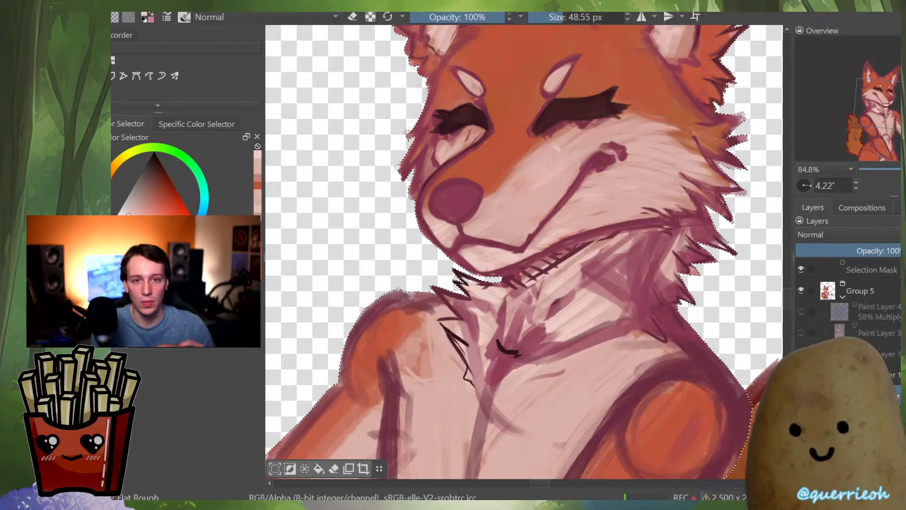
scroll(649, 352, "down", 3)
scroll(567, 331, "up", 2)
mouse_move(577, 318)
left_mouse_down()
mouse_move(510, 408)
mouse_move(477, 418)
left_mouse_up()
mouse_move(465, 451)
left_mouse_down()
mouse_move(476, 421)
mouse_move(478, 401)
mouse_move(499, 422)
mouse_move(464, 373)
mouse_move(466, 411)
mouse_move(501, 389)
left_mouse_up()
left_click_drag(493, 349, 465, 415)
left_click_drag(541, 358, 514, 430)
left_click_drag(557, 373, 535, 424)
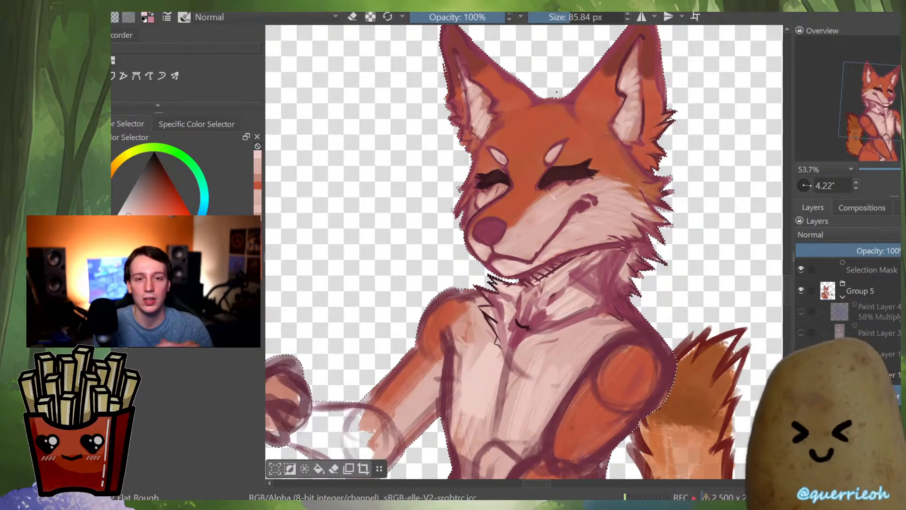
Sample the pinks of the torso and blend the lower chest into the belly at 85.84 px
left_click(464, 440, "ctrl")
scroll(464, 440, "down", 3)
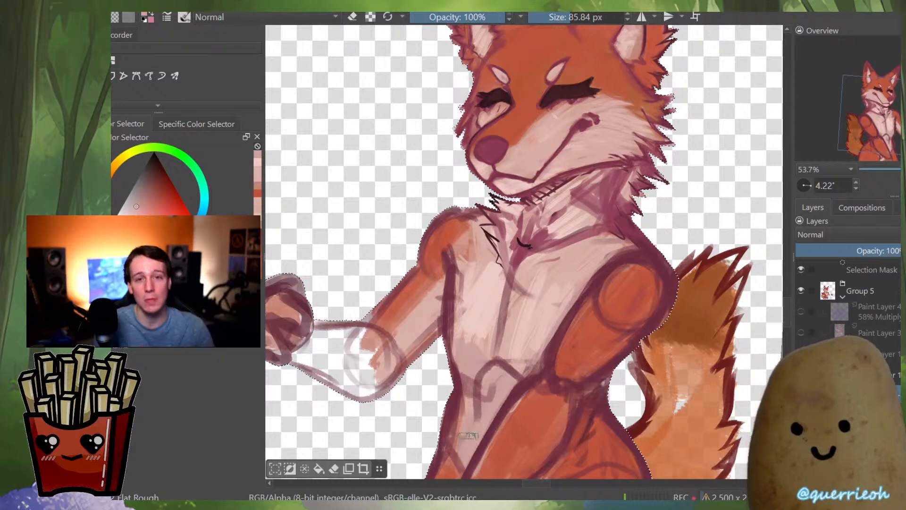
mouse_move(495, 349)
left_mouse_down()
mouse_move(536, 356)
mouse_move(509, 353)
left_mouse_up()
left_click(516, 298, "ctrl")
left_click_drag(554, 288, 538, 336)
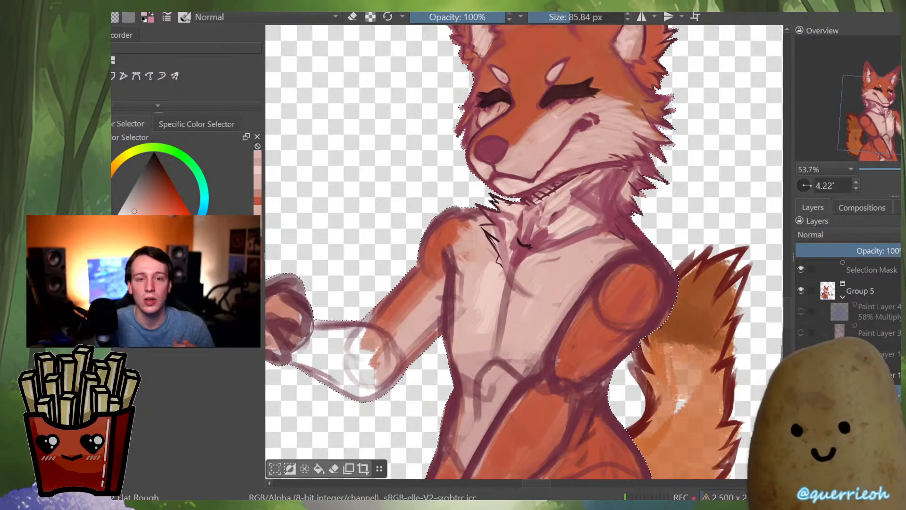
Sample the arm's red-orange and touch up the arm fur, enlarging the brush to 122.67 px
scroll(614, 255, "down", 5)
scroll(618, 269, "up", 3)
left_click_drag(613, 255, 579, 364)
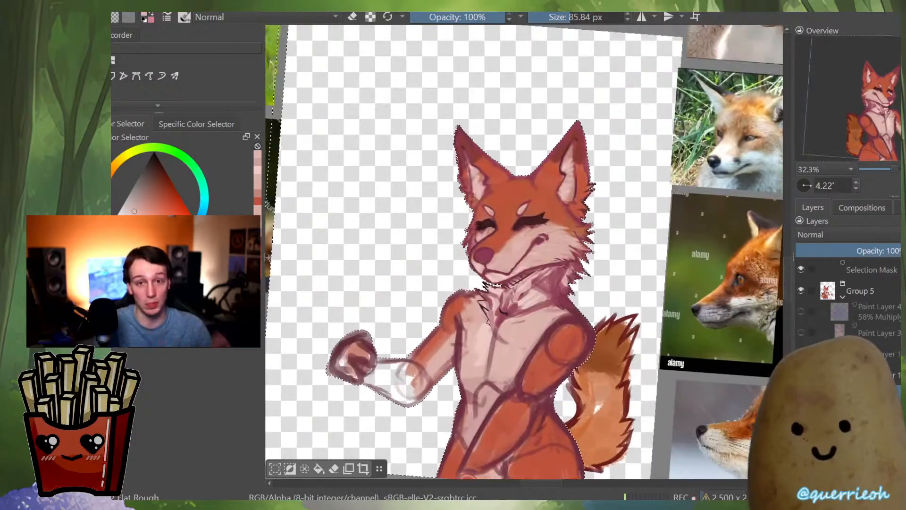
left_click(544, 372, "ctrl")
left_click_drag(544, 372, 554, 320)
scroll(622, 373, "up", 1)
left_click_drag(633, 323, 651, 322)
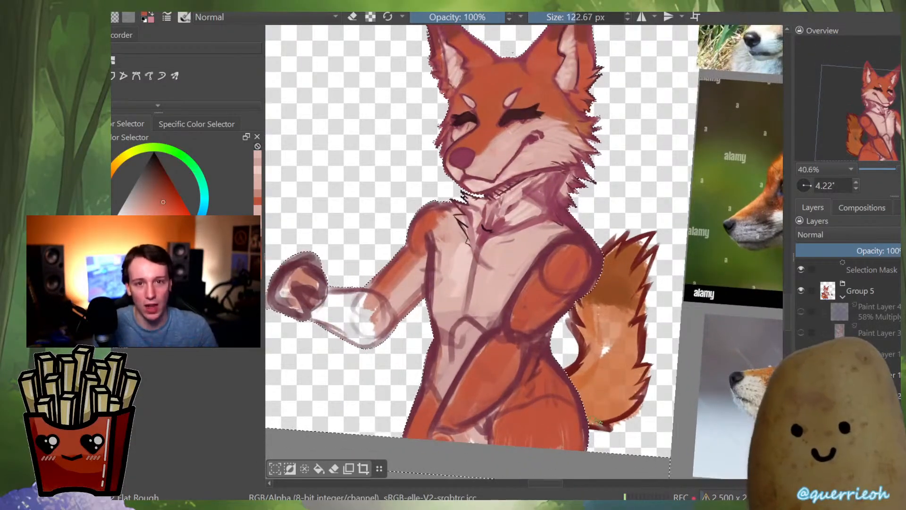
Clear the body selection, brush red-orange onto the tail's base colour, and create a new selection along the tail's outline
key("ctrl+shift+a")
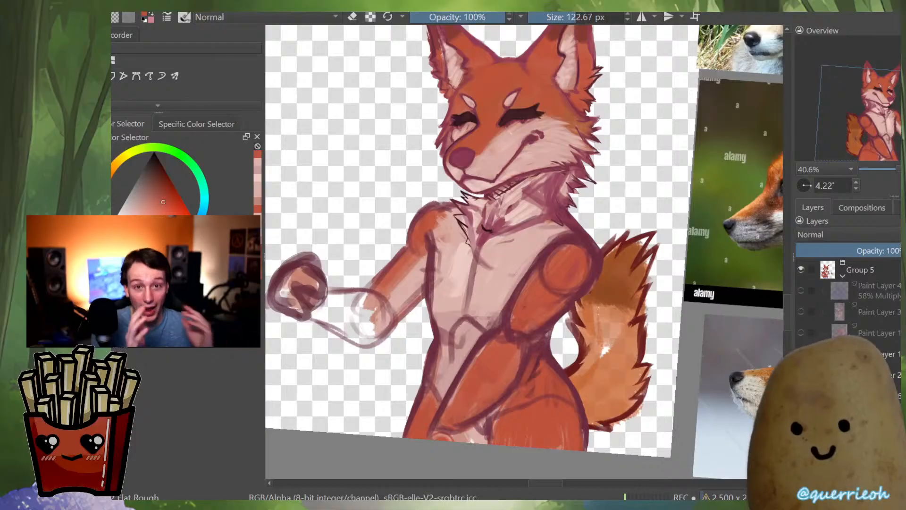
mouse_move(653, 373)
left_mouse_down()
mouse_move(622, 366)
mouse_move(598, 414)
left_mouse_up()
key("alt+i")
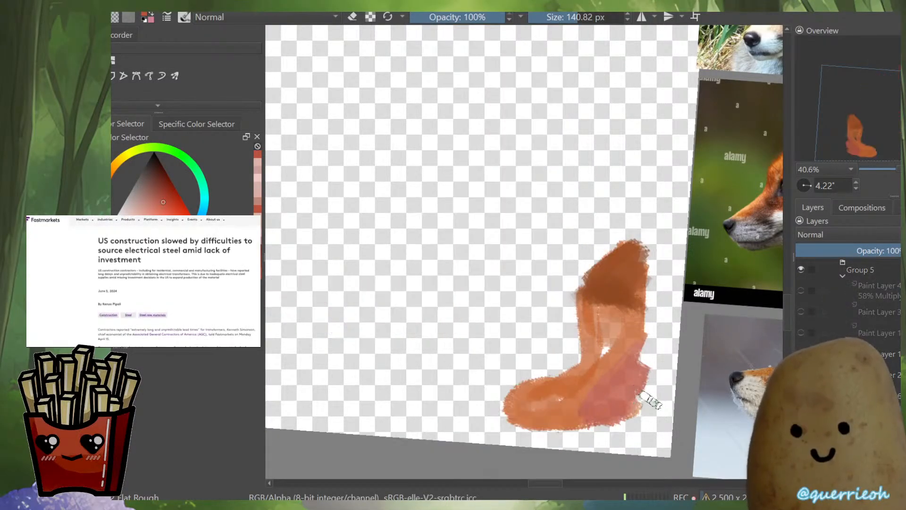
key("f")
left_click(649, 404)
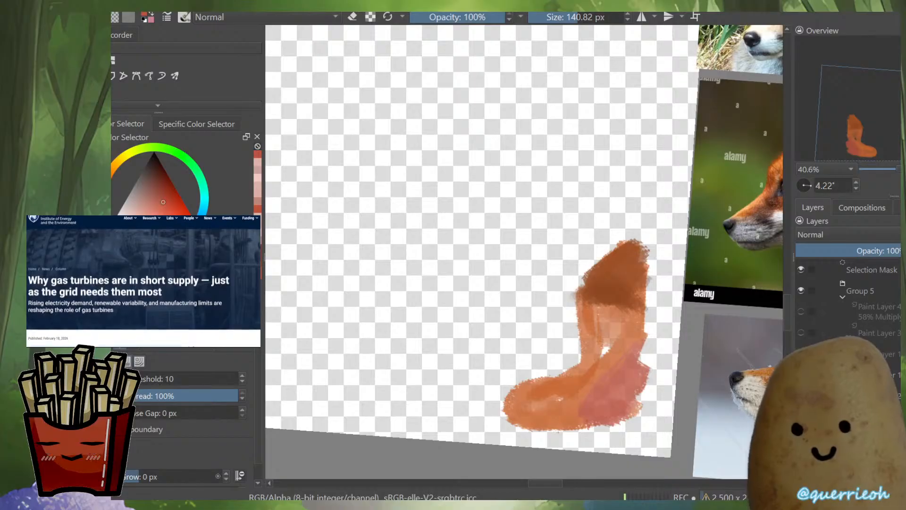
key("ctrl+shift+a")
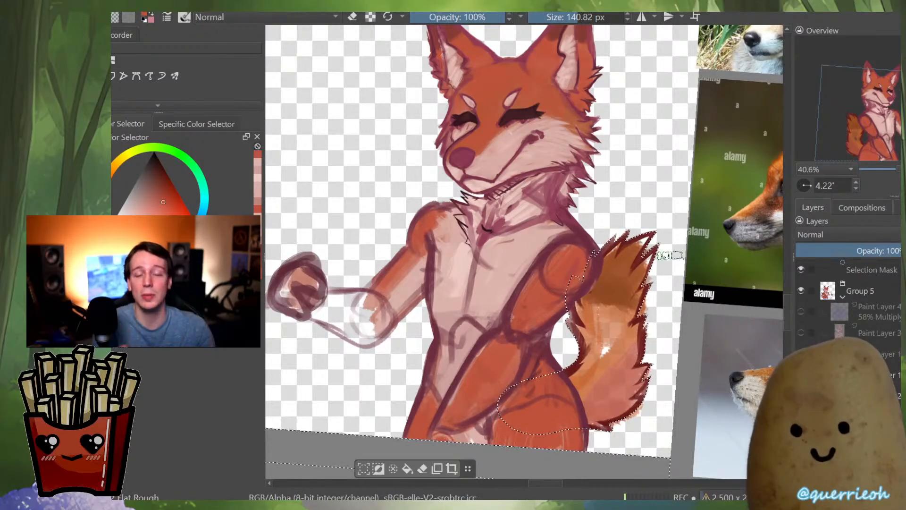
Cover the lower and middle tail with red-orange inside the selection, using brush sizes from 160.27 to 124.62 px
scroll(642, 302, "up", 4)
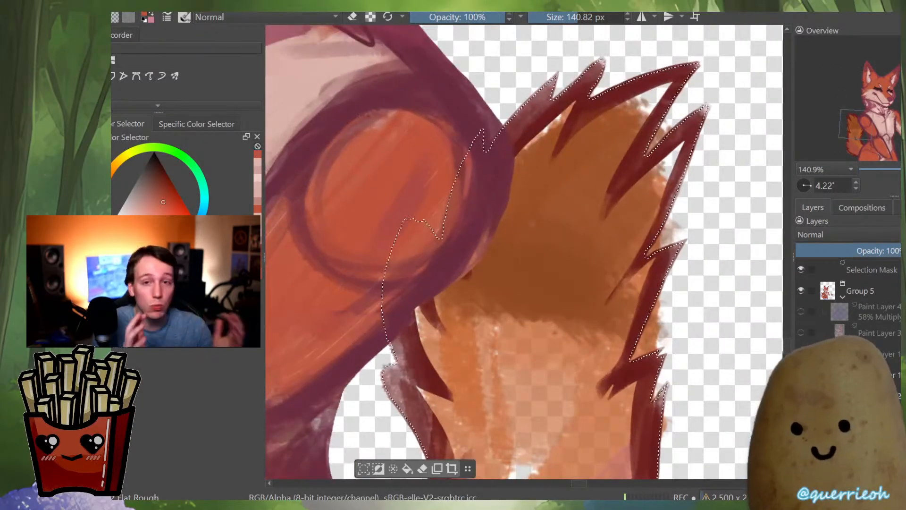
scroll(595, 156, "down", 3)
left_click_drag(506, 207, 476, 176)
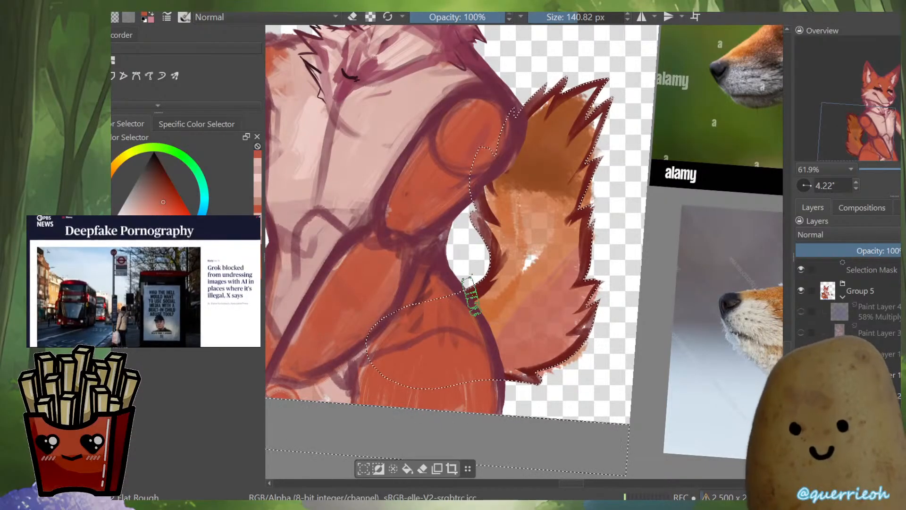
left_click_drag(566, 279, 602, 297)
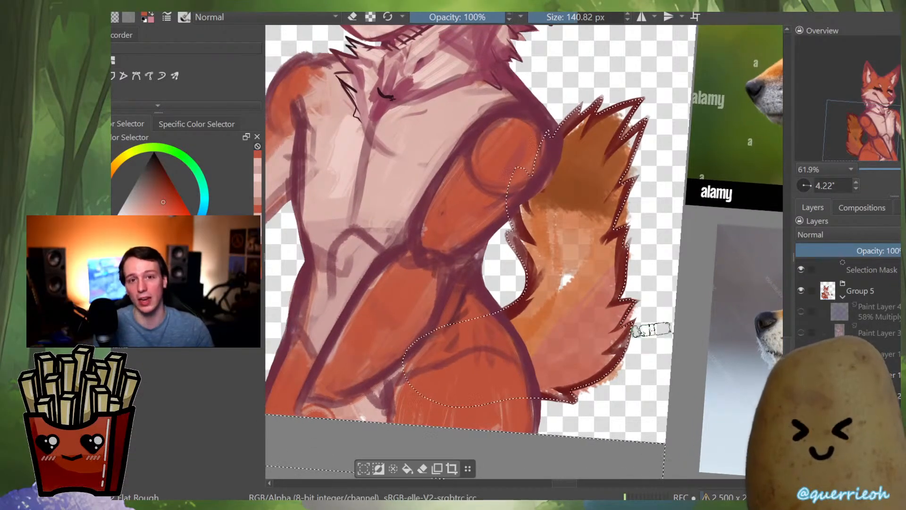
left_click_drag(568, 381, 610, 354)
mouse_move(557, 363)
left_mouse_down()
mouse_move(610, 341)
mouse_move(637, 353)
mouse_move(516, 340)
mouse_move(547, 233)
left_mouse_up()
mouse_move(579, 268)
left_mouse_down()
mouse_move(575, 313)
mouse_move(546, 310)
left_mouse_up()
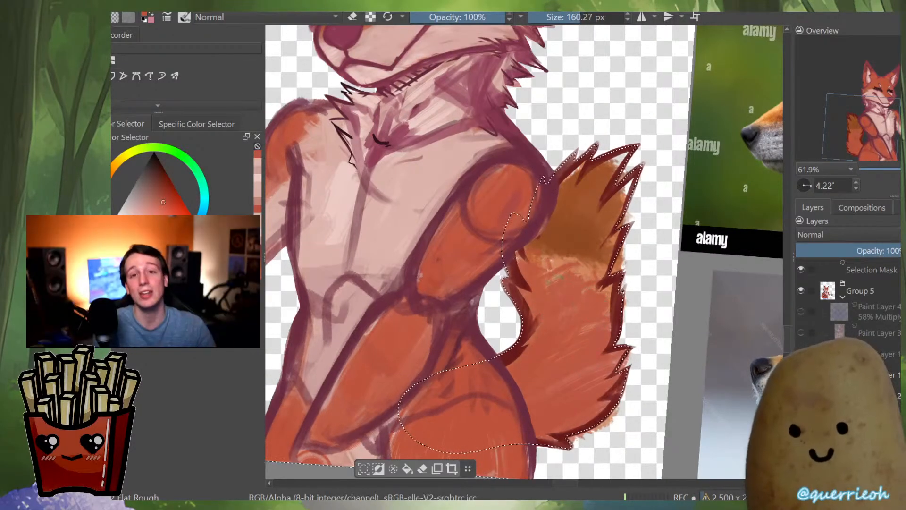
left_click_drag(537, 274, 526, 274, "shift")
mouse_move(585, 370)
left_mouse_down()
mouse_move(556, 400)
mouse_move(595, 380)
left_mouse_up()
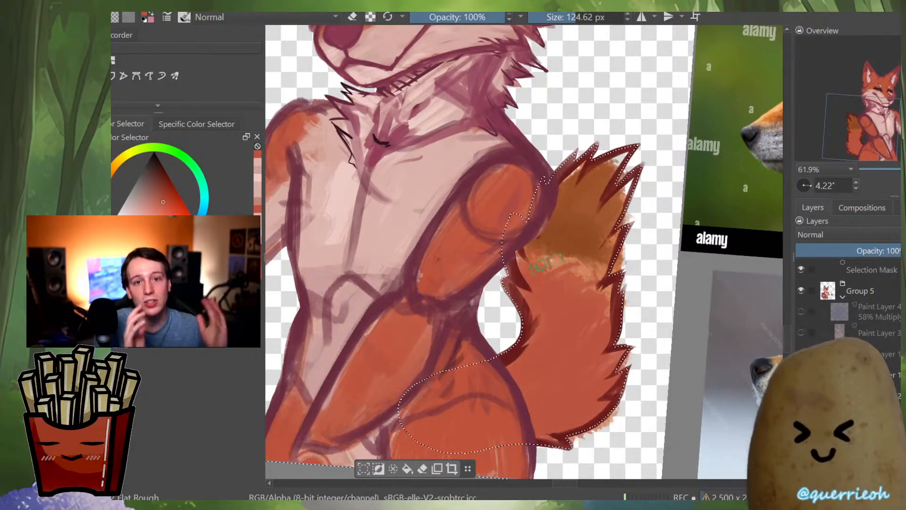
Sample the ear tip's dark red, paint the tail's upper part with it, and blend the edge with sampled red-orange
scroll(477, 250, "up", 8)
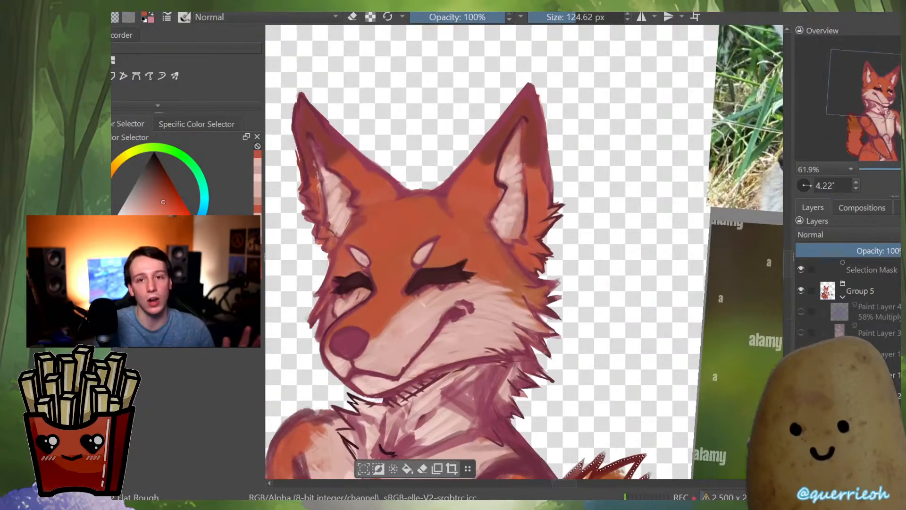
left_click_drag(530, 94, 329, 145, "ctrl")
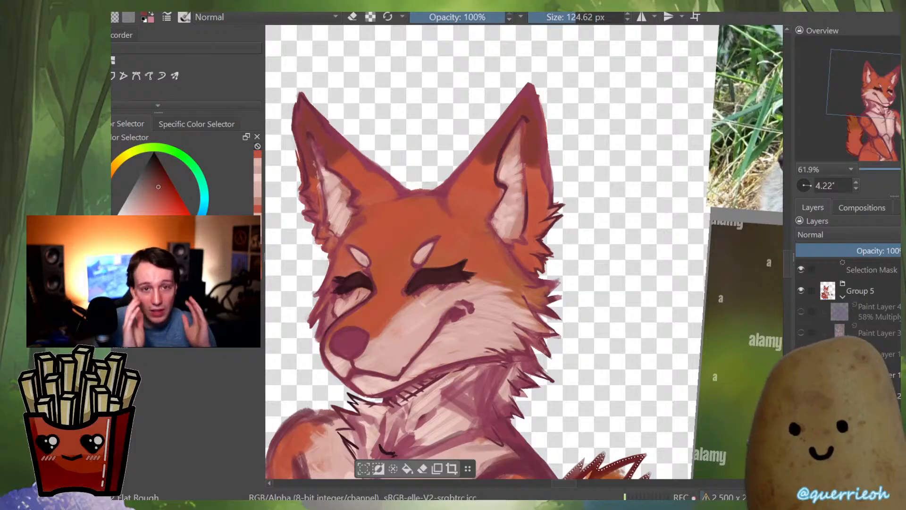
scroll(369, 180, "down", 5)
scroll(460, 293, "up", 4)
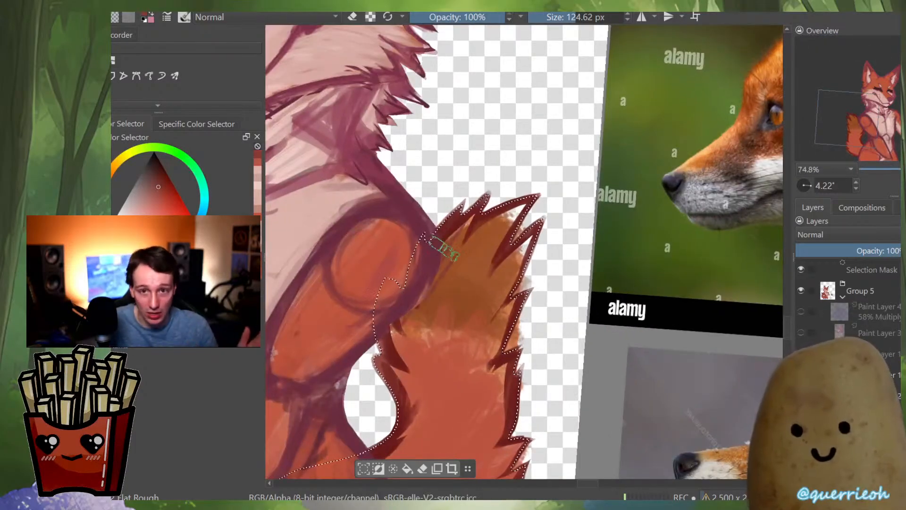
mouse_move(500, 322)
left_mouse_down()
mouse_move(432, 347)
mouse_move(417, 366)
left_mouse_up()
left_click(469, 380, "ctrl")
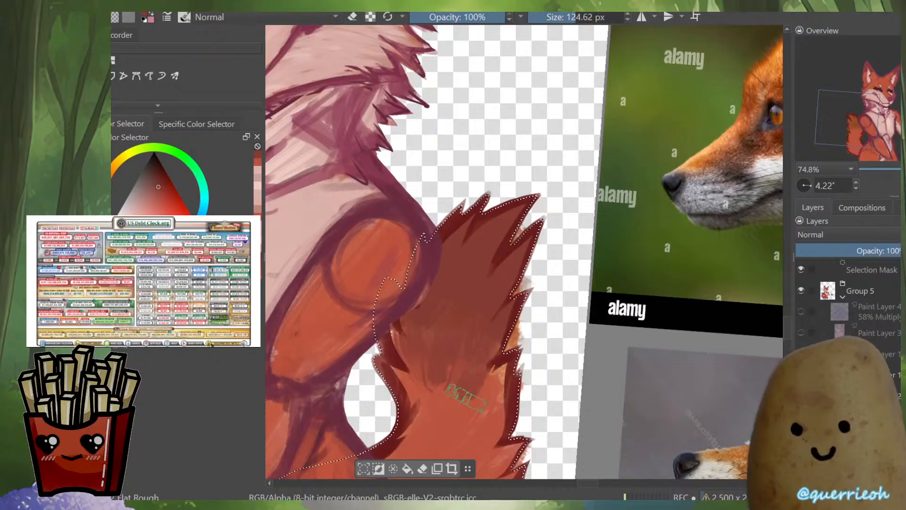
left_click_drag(469, 381, 489, 347)
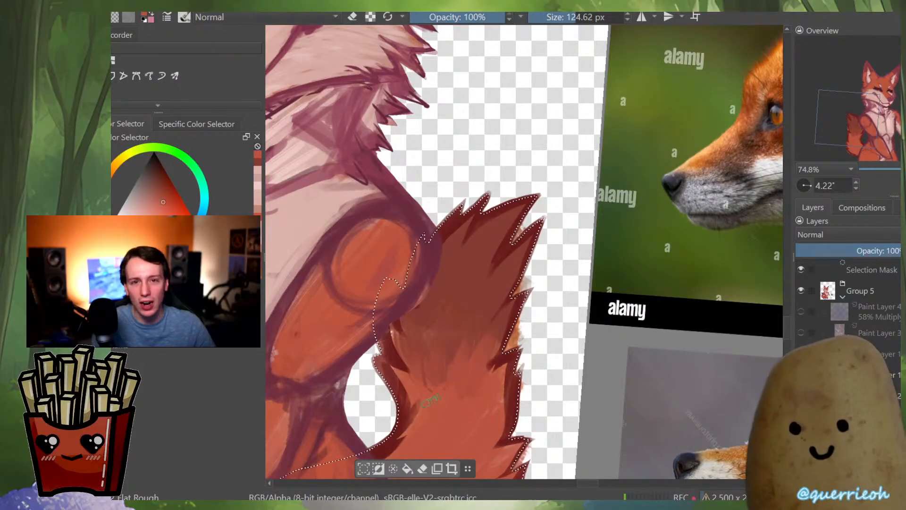
Blend the tail's dark red upper part into its red-orange lower part using colours sampled from the tail, at brush size 124.62 px
left_click(405, 323, "ctrl")
left_click_drag(391, 350, 408, 336)
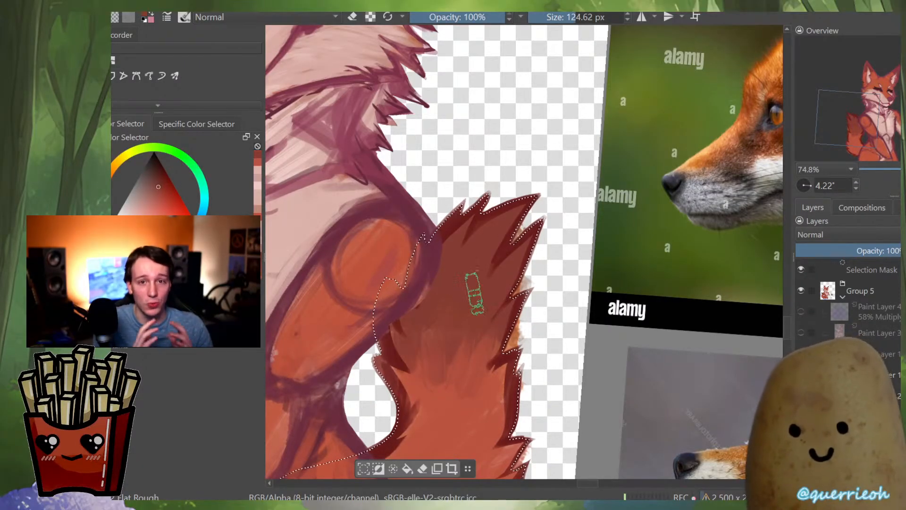
scroll(467, 295, "down", 2)
scroll(475, 363, "up", 2)
left_click(503, 361, "ctrl")
left_click_drag(502, 361, 492, 307)
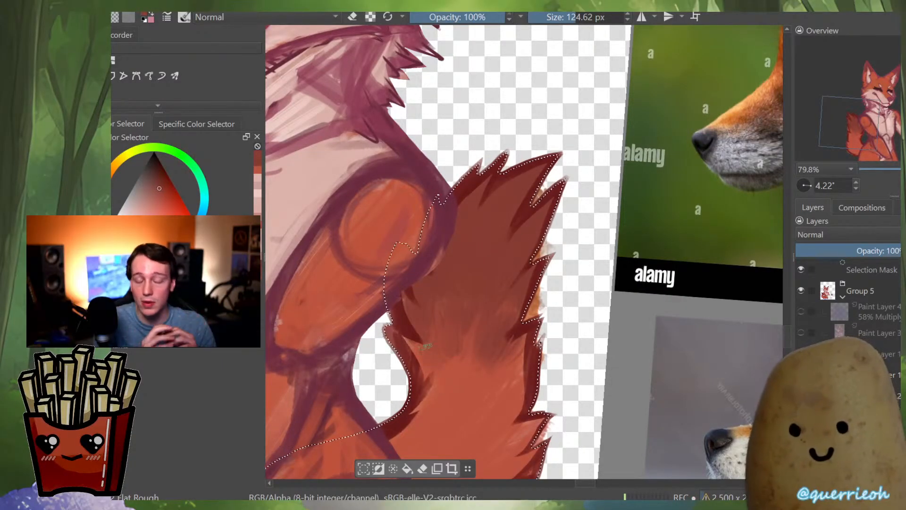
scroll(452, 322, "down", 4)
scroll(452, 321, "up", 2)
left_click_drag(460, 429, 447, 473)
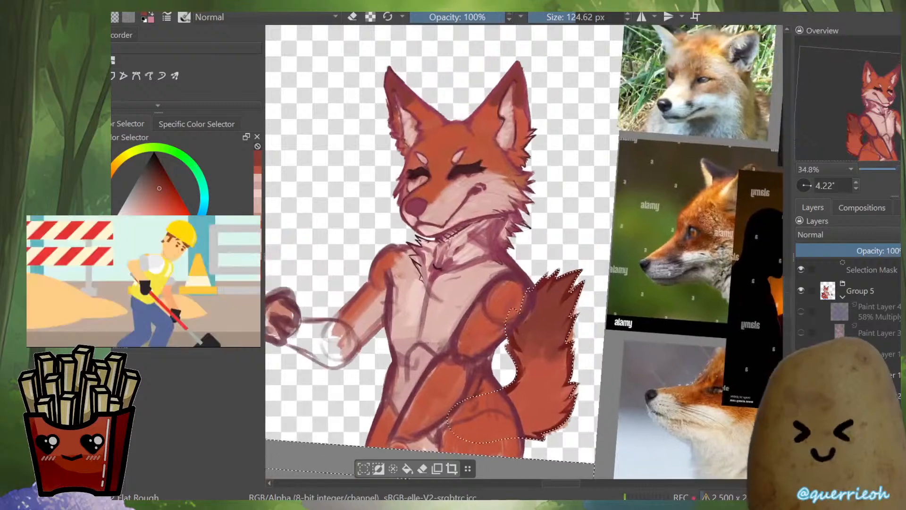
key("k")
scroll(559, 278, "up", 2)
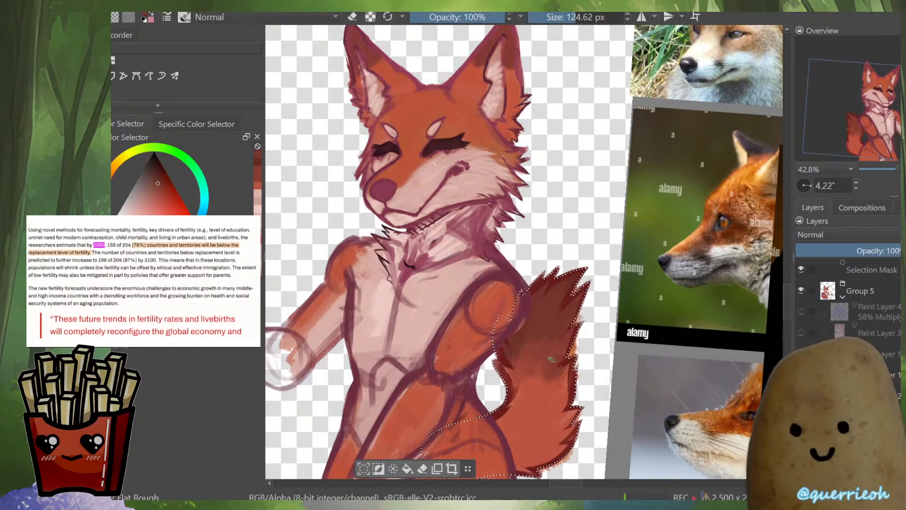
Clear the tail selection and soften the tail's colour transition with sampled red-orange and dark red
key("ctrl+shift+a")
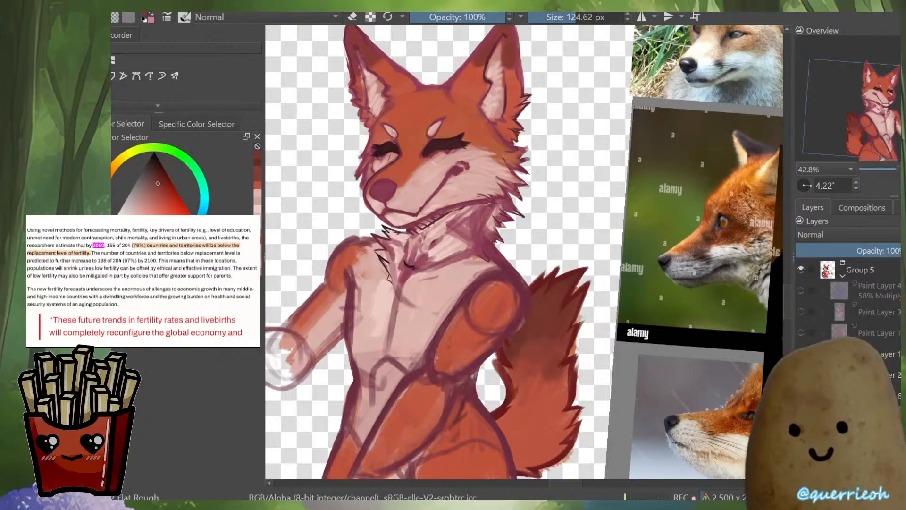
scroll(556, 352, "up", 3)
left_click(577, 386, "ctrl")
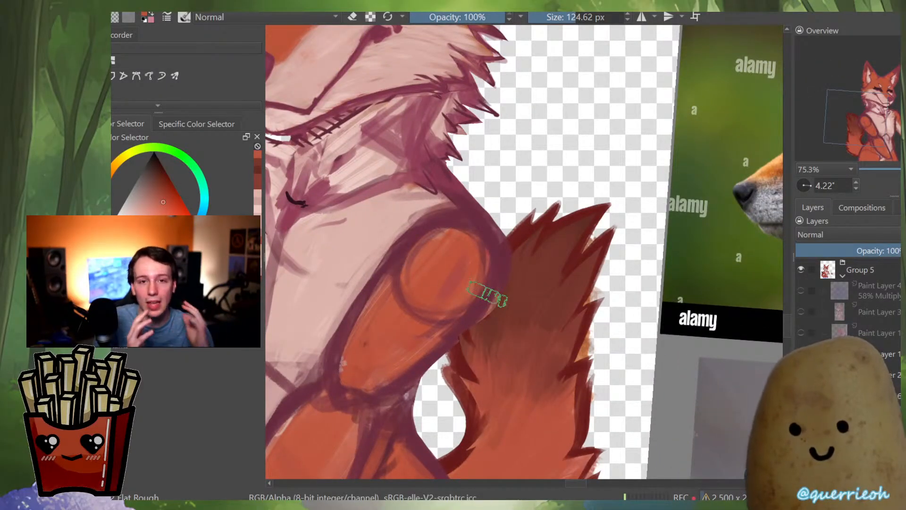
left_click(489, 338, "ctrl")
mouse_move(504, 378)
left_mouse_down()
mouse_move(470, 346)
mouse_move(503, 323)
mouse_move(554, 346)
left_mouse_up()
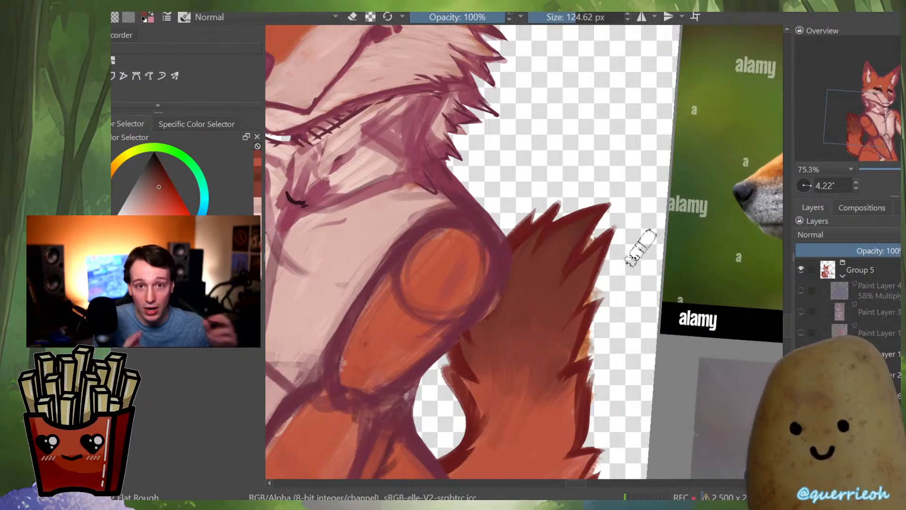
Erase the stray paint outside the tail's upper outer edge and fur tips with a 31.50 px eraser
scroll(644, 243, "up", 3)
key("e")
left_click_drag(560, 260, 536, 300)
left_click_drag(581, 322, 560, 349)
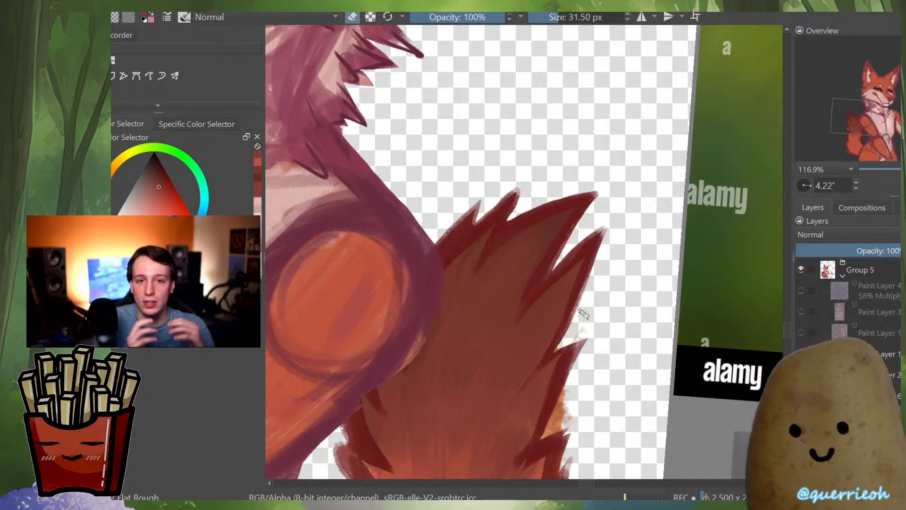
left_click_drag(589, 313, 565, 357)
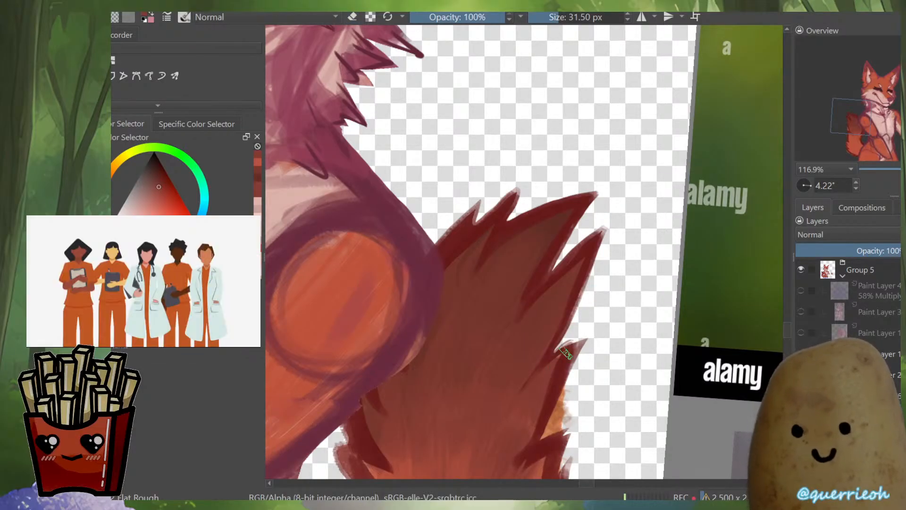
mouse_move(579, 370)
left_mouse_down()
mouse_move(605, 295)
mouse_move(567, 366)
left_mouse_up()
left_click_drag(592, 336, 575, 367)
mouse_move(597, 401)
left_mouse_down()
mouse_move(597, 424)
mouse_move(587, 388)
left_mouse_up()
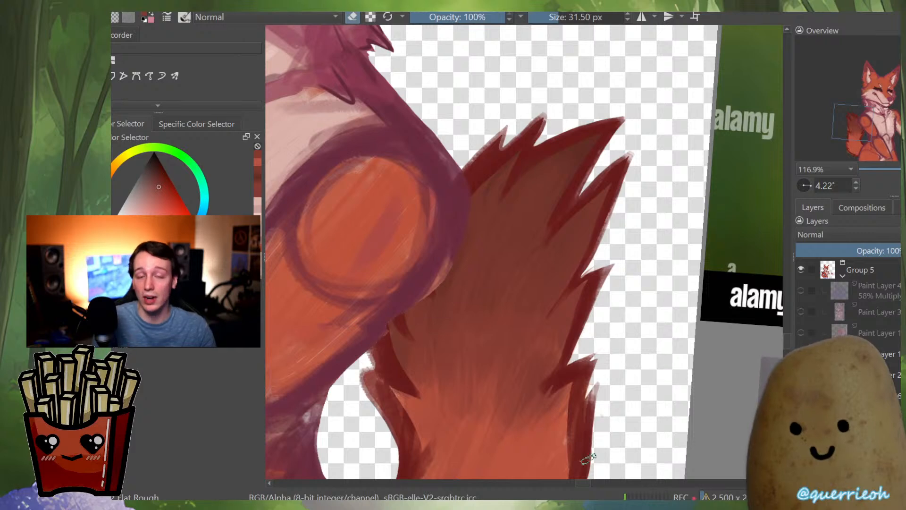
Erase the leftover paint along the tail's inner edge and around its lower outer fur tips
left_click_drag(366, 378, 384, 419)
left_click_drag(364, 329, 388, 370)
left_click_drag(400, 457, 420, 345)
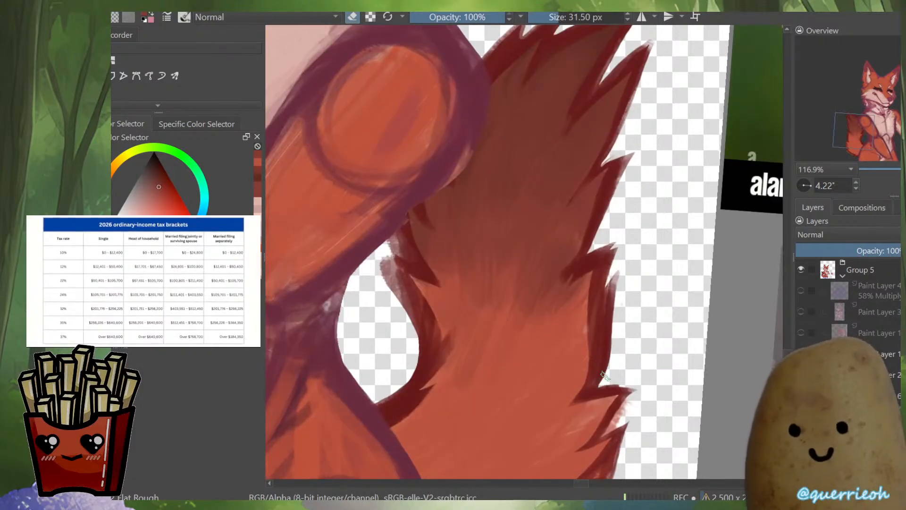
mouse_move(624, 420)
left_mouse_down()
mouse_move(635, 330)
mouse_move(625, 339)
mouse_move(639, 331)
mouse_move(623, 383)
mouse_move(562, 462)
mouse_move(590, 394)
left_mouse_up()
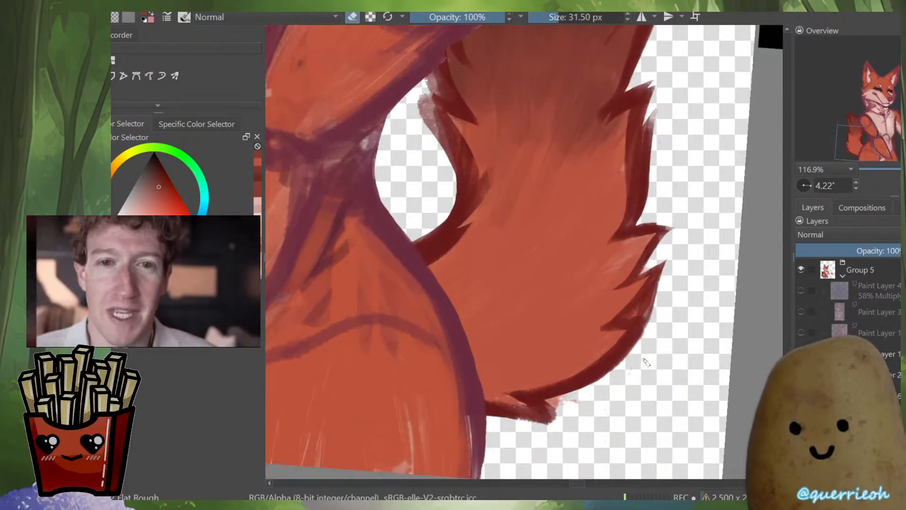
left_click_drag(611, 283, 589, 444)
left_click_drag(651, 49, 615, 229)
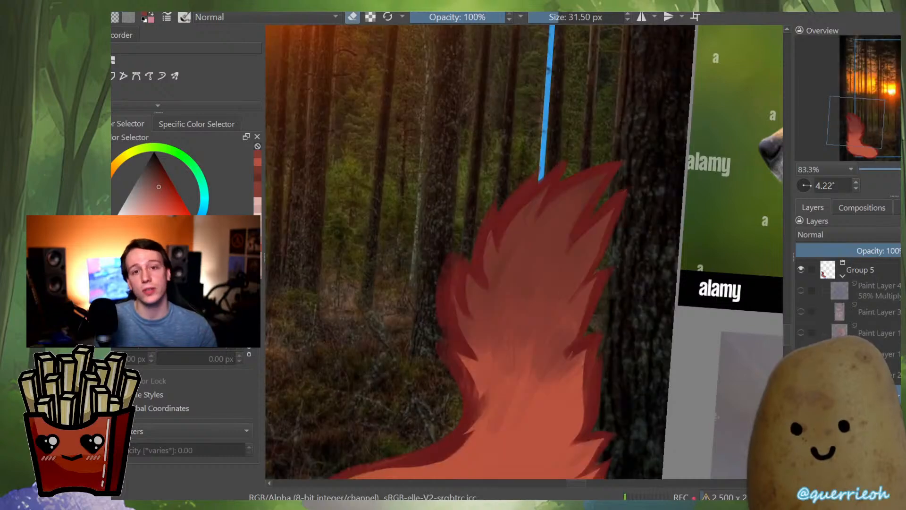
Mirror the canvas view to check the two characters against the forest background, and save the document
scroll(524, 252, "down", 3)
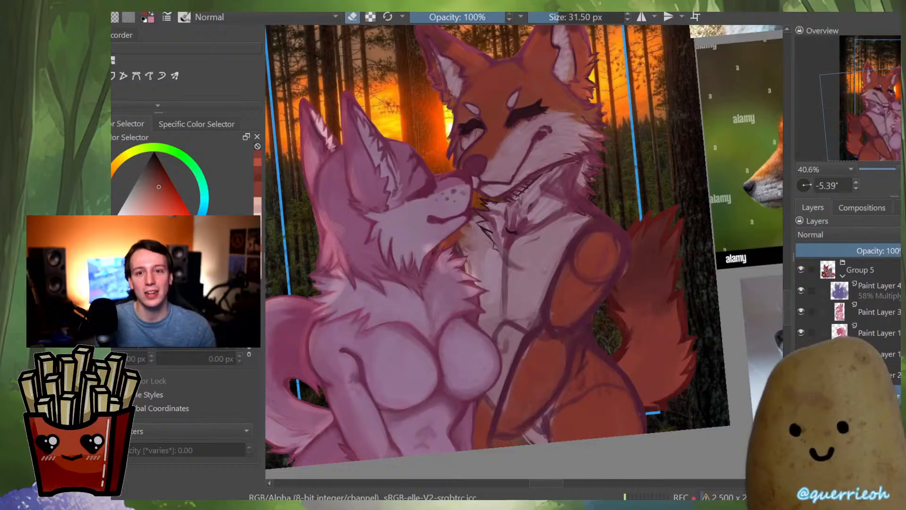
scroll(523, 251, "down", 2)
left_click_drag(524, 251, 514, 294)
key("m")
left_click_drag(666, 251, 663, 236)
scroll(457, 386, "up", 3)
left_click_drag(457, 386, 507, 429)
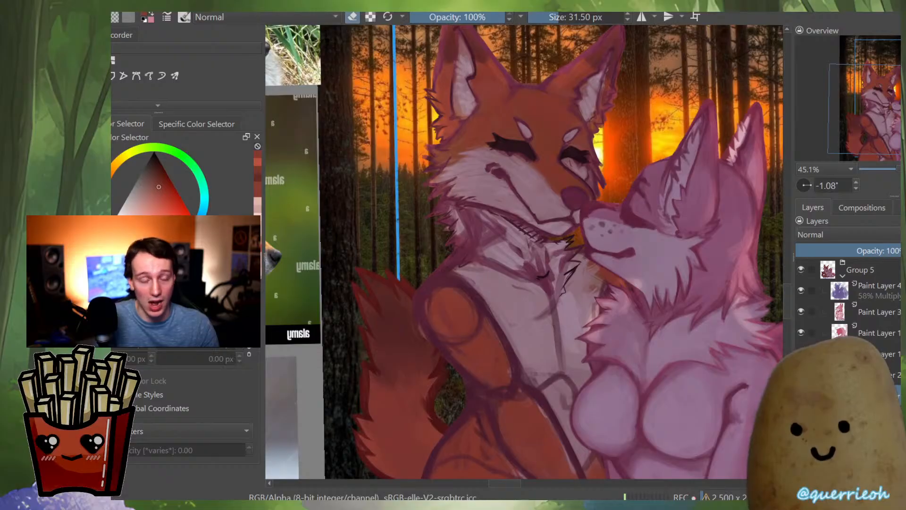
key("ctrl+s")
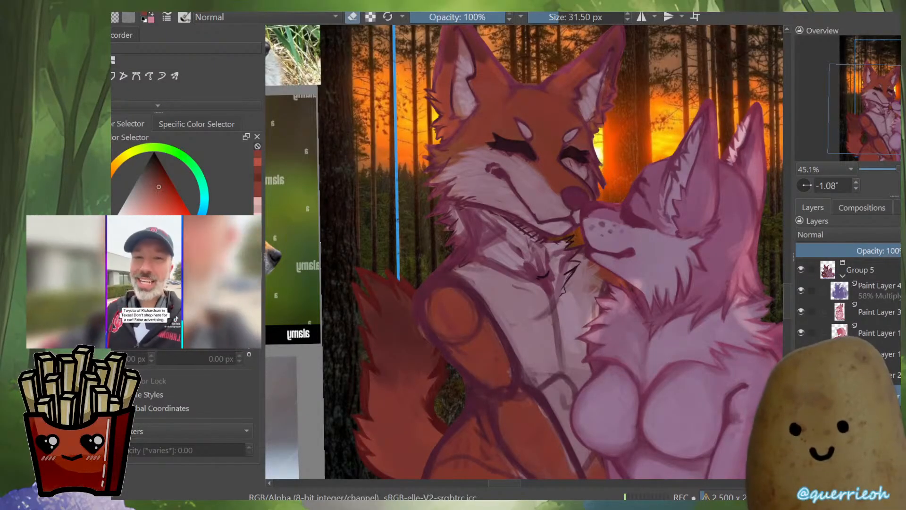
Check the couple in mirrored view and isolate the red fox's layer on the canvas
key("m")
scroll(525, 252, "down", 3)
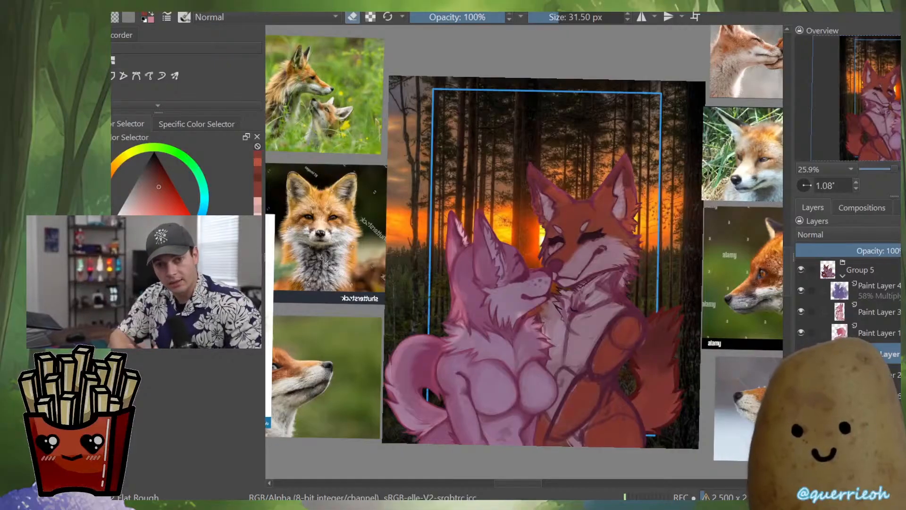
scroll(602, 275, "up", 4)
key("i")
key("i")
scroll(599, 307, "down", 3)
scroll(601, 311, "up", 3)
Rework the edges around the red fox's muzzle with sampled colours at a 19.12 px brush size, undoing the last two strokes
mouse_move(595, 304)
left_mouse_down()
mouse_move(566, 340)
mouse_move(578, 326)
mouse_move(543, 345)
mouse_move(504, 412)
mouse_move(461, 426)
mouse_move(466, 451)
mouse_move(522, 398)
left_mouse_up()
left_click(517, 283, "ctrl")
key("e")
left_click(515, 388, "ctrl")
left_click(460, 427, "ctrl")
key("m")
left_click_drag(550, 308, 587, 290)
mouse_move(587, 291)
left_mouse_down()
mouse_move(547, 315)
mouse_move(519, 315)
mouse_move(514, 369)
left_mouse_up()
left_click_drag(598, 314, 552, 346)
key("ctrl+z")
key("ctrl+z")
left_click_drag(566, 415, 566, 467)
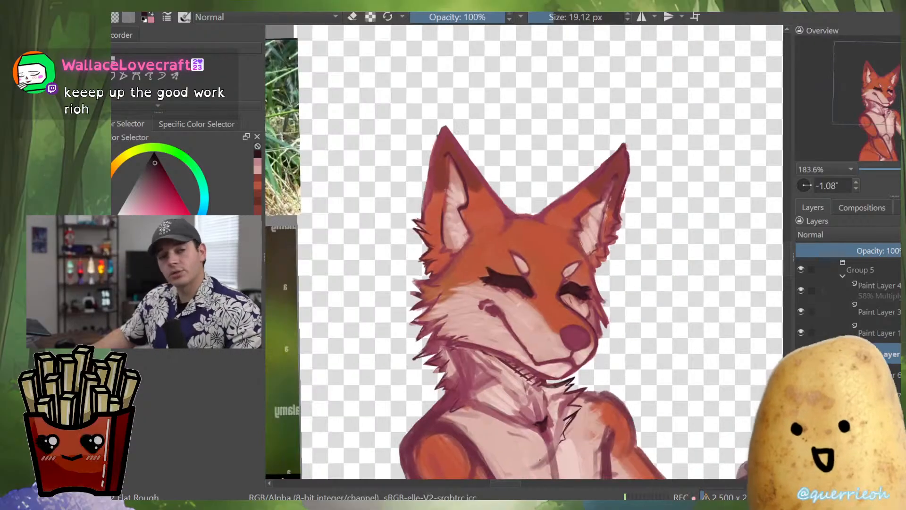
Paint dark maroon nostrils along the base of the nose at 12.57 px and trim them with sampled fur and nose colours
key("m")
left_click_drag(455, 378, 494, 351)
mouse_move(494, 363)
left_mouse_down()
mouse_move(503, 385)
mouse_move(540, 363)
mouse_move(540, 345)
left_mouse_up()
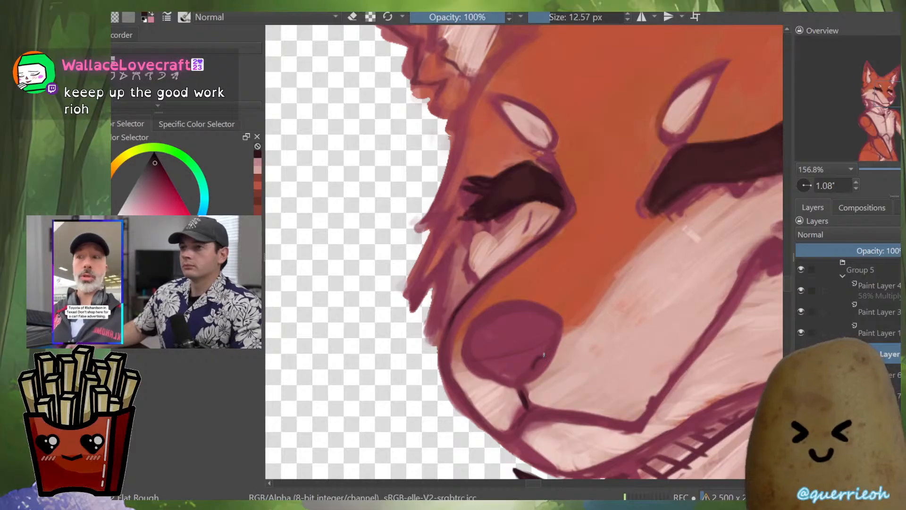
key("m")
left_click_drag(525, 376, 517, 375)
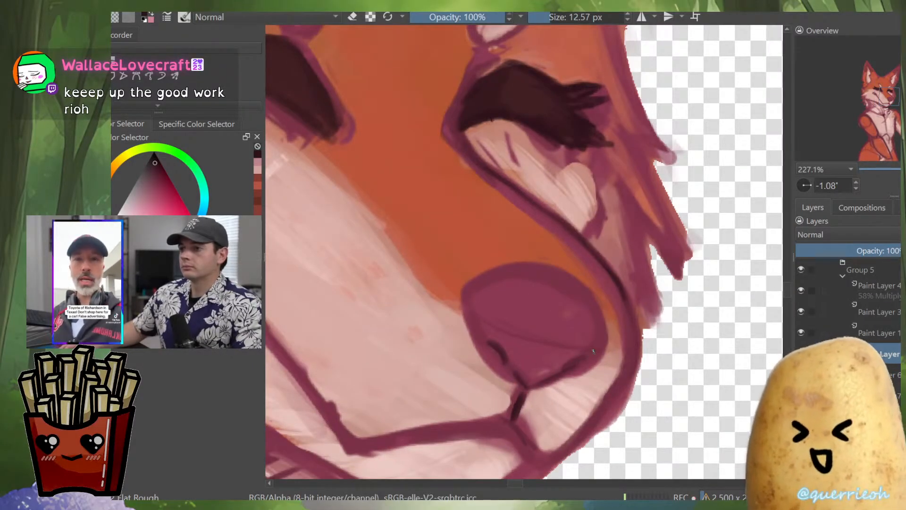
key("m")
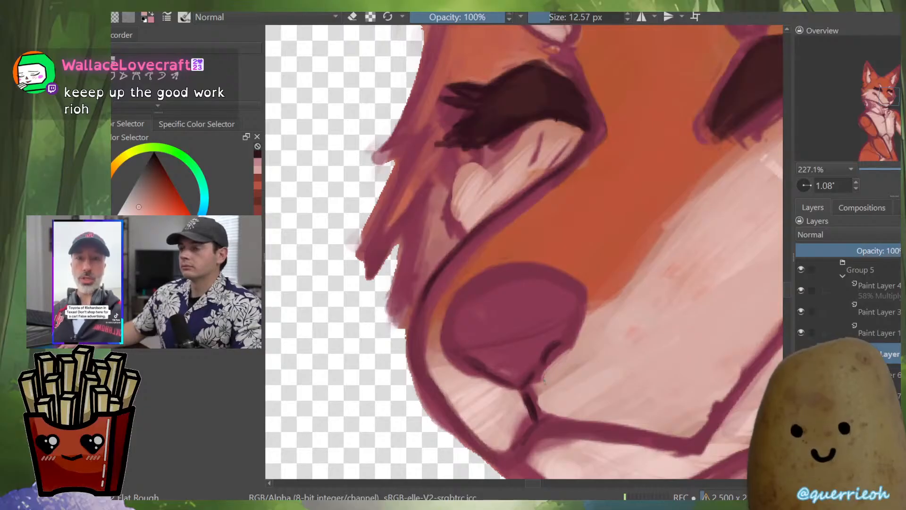
left_click(565, 346, "ctrl")
left_click_drag(555, 357, 538, 383)
key("m")
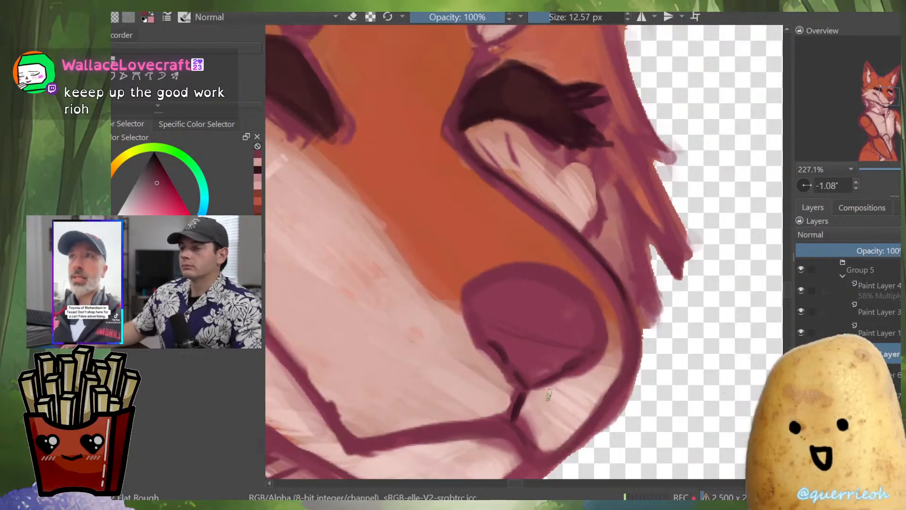
Darken the short vertical line from the nose down to the mouth with sampled dark maroon
mouse_move(523, 401)
left_mouse_down()
mouse_move(533, 442)
mouse_move(522, 416)
mouse_move(391, 429)
left_mouse_up()
scroll(477, 380, "down", 4)
key("m")
scroll(577, 397, "up", 4)
left_click(530, 343, "ctrl")
left_click_drag(520, 376, 521, 372)
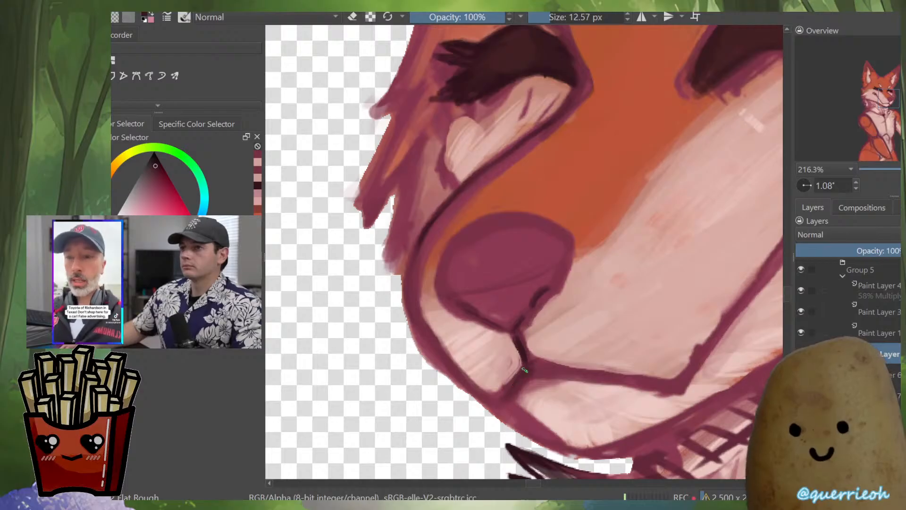
left_click_drag(545, 373, 568, 373)
Darken the mouth line out to its sharp bend at 12.13 px, cleaning its edge with sampled pale fur colour
key("m")
left_click_drag(482, 370, 521, 378)
mouse_move(521, 377)
left_mouse_down()
mouse_move(554, 371)
mouse_move(481, 402)
mouse_move(418, 388)
left_mouse_up()
key("m")
mouse_move(595, 415)
left_mouse_down()
mouse_move(576, 408)
mouse_move(590, 419)
mouse_move(606, 402)
mouse_move(590, 422)
mouse_move(606, 397)
mouse_move(587, 420)
left_mouse_up()
left_click(536, 381, "ctrl")
left_click(573, 396, "ctrl")
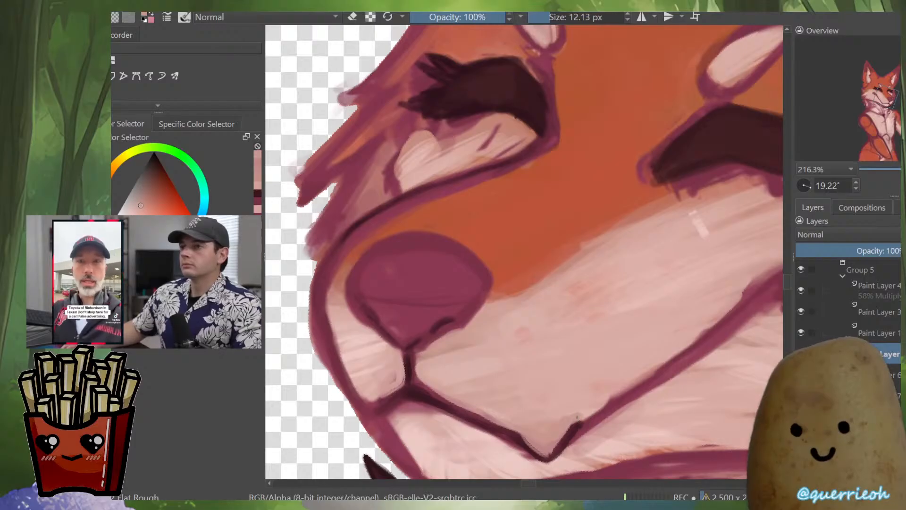
left_click(578, 392, "ctrl")
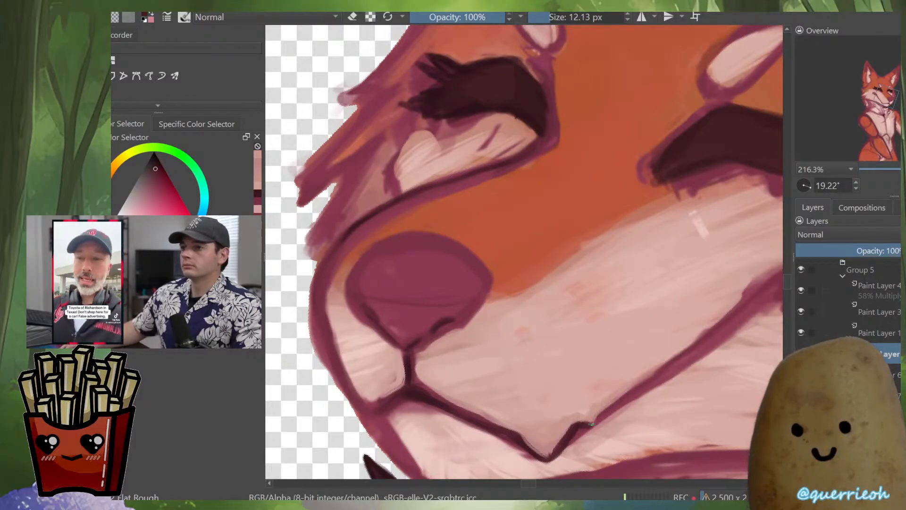
Extend the dark maroon mouth line up the cheek and darken the corner of the smile
left_click_drag(718, 323, 638, 379)
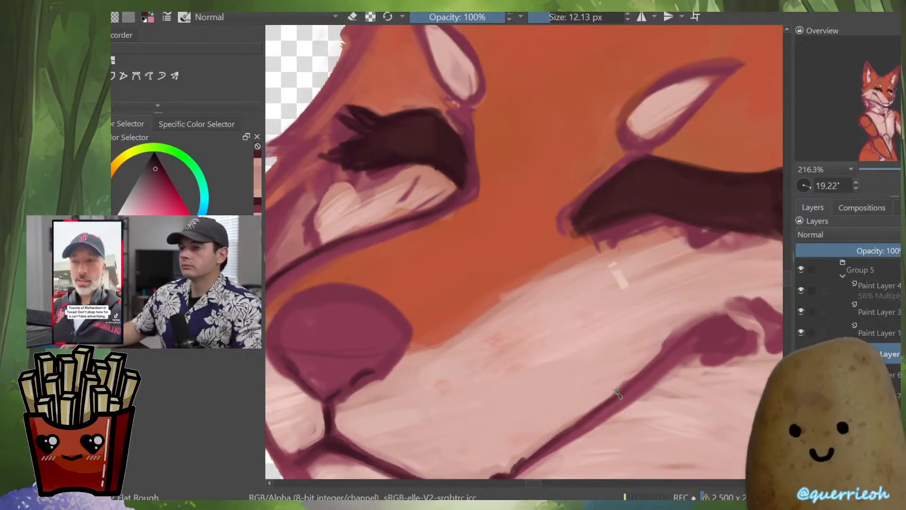
mouse_move(714, 343)
left_mouse_down()
mouse_move(627, 374)
mouse_move(649, 360)
mouse_move(663, 366)
mouse_move(635, 399)
left_mouse_up()
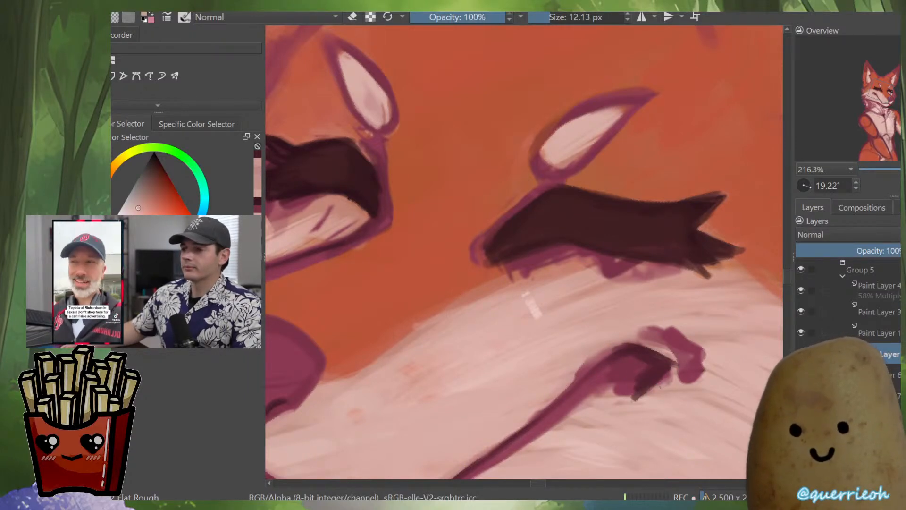
left_click_drag(680, 366, 632, 337)
Clean up the fur around the mouth line and smile corner with sampled pale pink
scroll(707, 336, "down", 4)
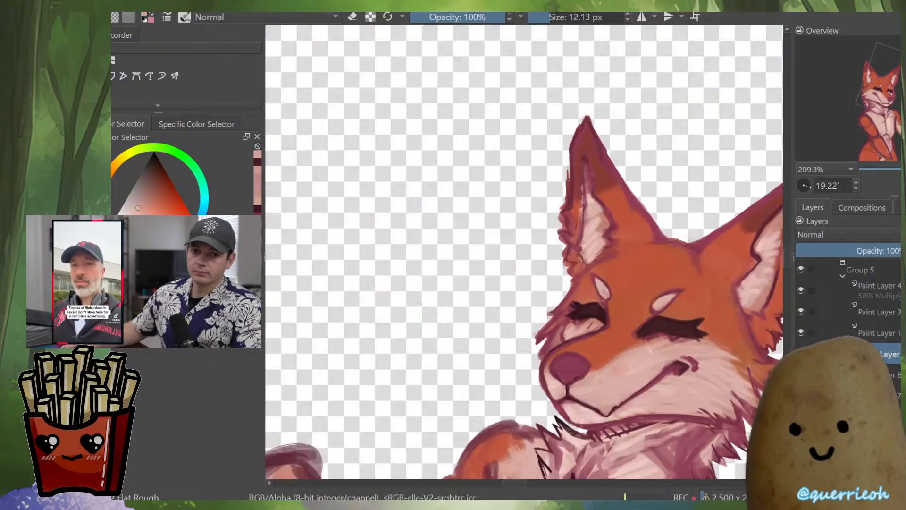
scroll(708, 336, "up", 2)
scroll(687, 379, "up", 1)
left_click(636, 354, "ctrl")
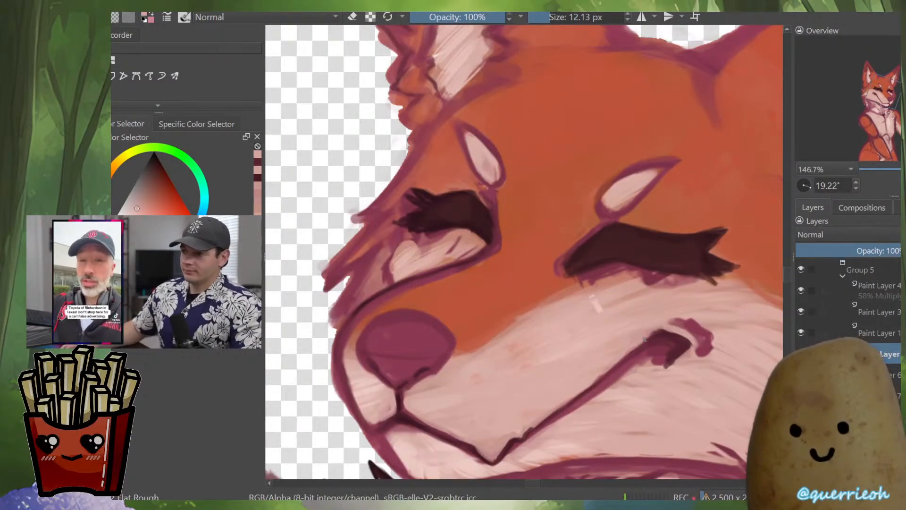
scroll(677, 319, "down", 3)
scroll(656, 316, "up", 3)
left_click(658, 307, "ctrl")
mouse_move(660, 310)
left_mouse_down()
mouse_move(633, 327)
mouse_move(542, 353)
mouse_move(575, 343)
left_mouse_up()
scroll(621, 326, "down", 5)
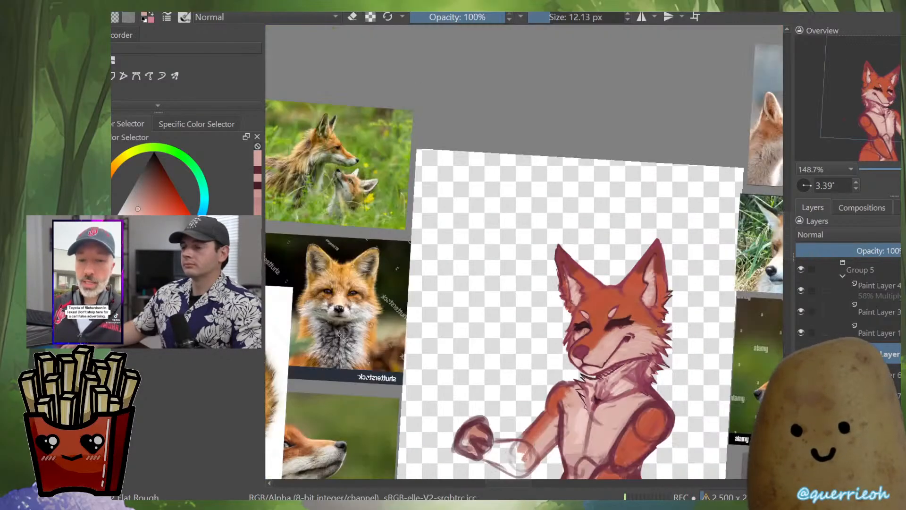
Paint pale pink fur strokes on the far cheek beneath the far eye, covering the purple sketch marks
scroll(592, 328, "up", 5)
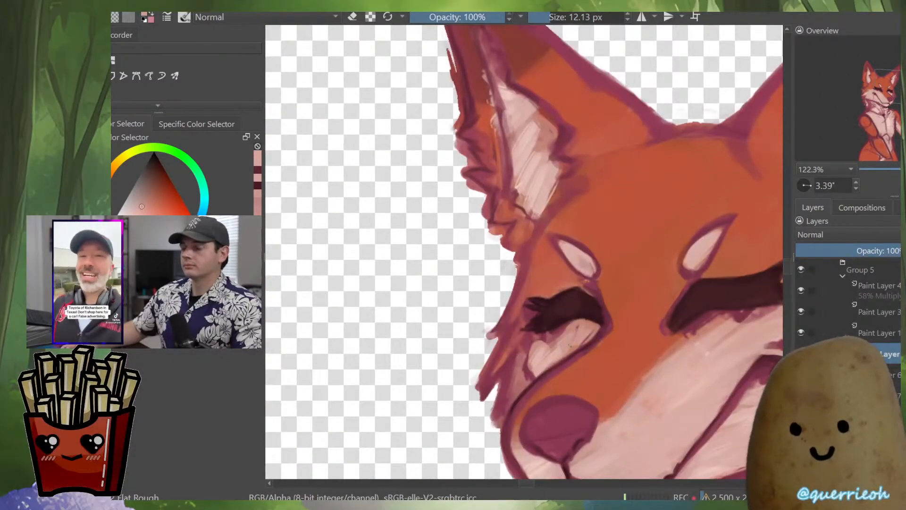
mouse_move(538, 347)
left_mouse_down()
mouse_move(524, 384)
mouse_move(517, 380)
left_mouse_up()
left_click(540, 350, "ctrl")
left_click_drag(541, 363, 518, 389)
scroll(578, 345, "down", 5)
key("m")
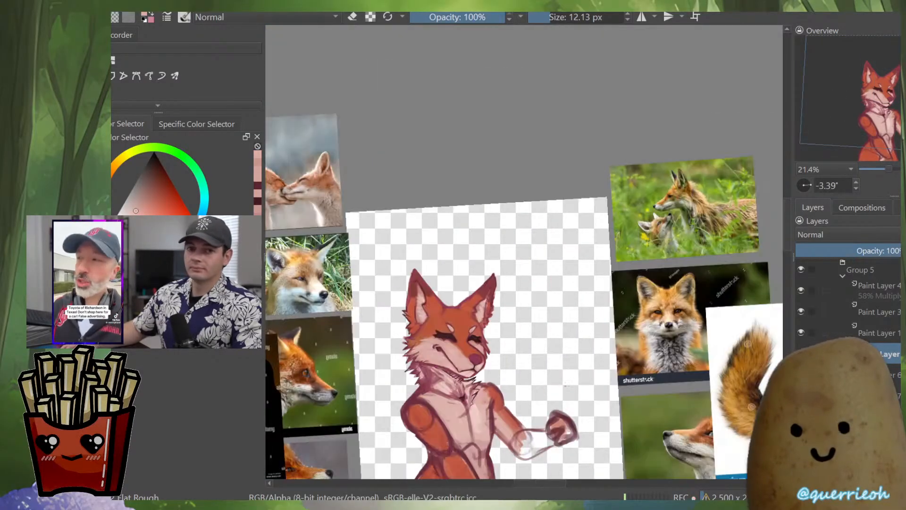
key("m")
scroll(614, 363, "up", 5)
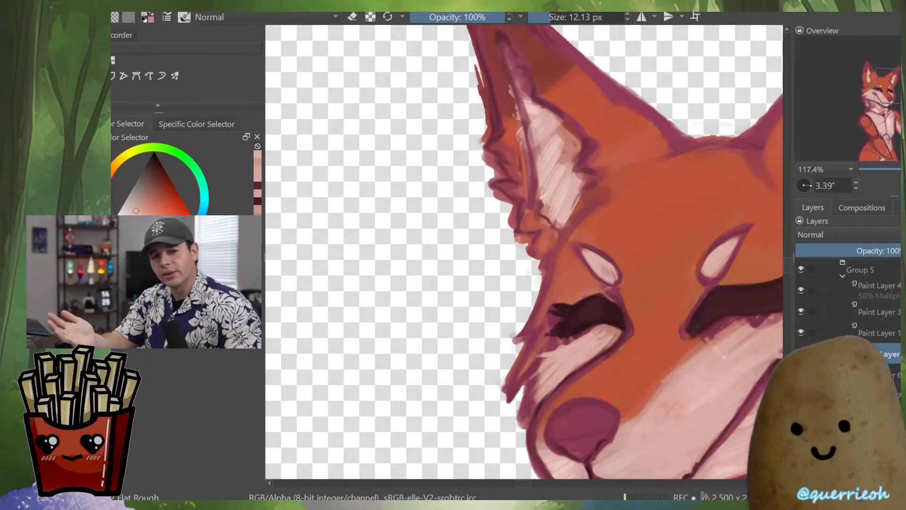
Redefine the far cheek fur and the dark outline running from the far eye's inner corner down the snout
scroll(532, 364, "up", 3)
key("e")
key("e")
left_click(498, 407, "ctrl")
mouse_move(517, 406)
left_mouse_down()
mouse_move(505, 424)
mouse_move(512, 457)
mouse_move(536, 364)
mouse_move(521, 419)
mouse_move(551, 385)
left_mouse_up()
left_click(659, 200, "ctrl")
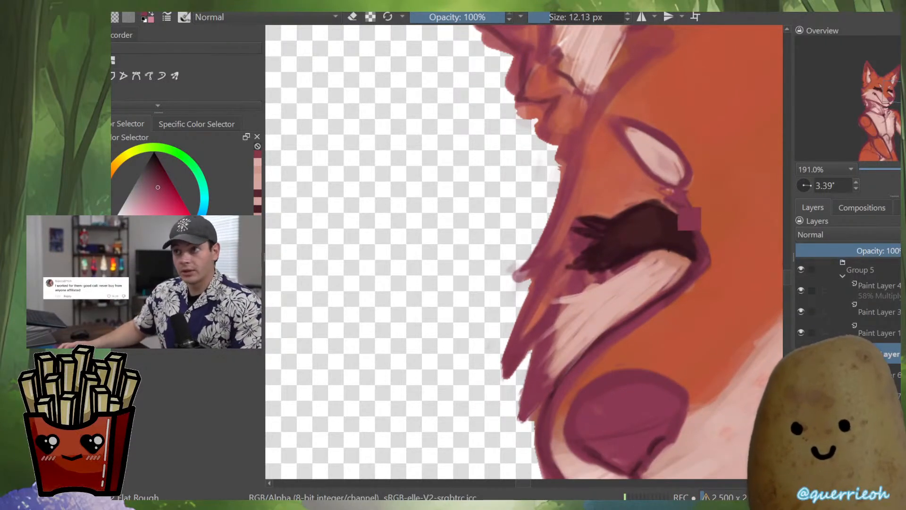
left_click_drag(693, 248, 704, 262)
left_click_drag(626, 323, 553, 391)
scroll(585, 387, "down", 2)
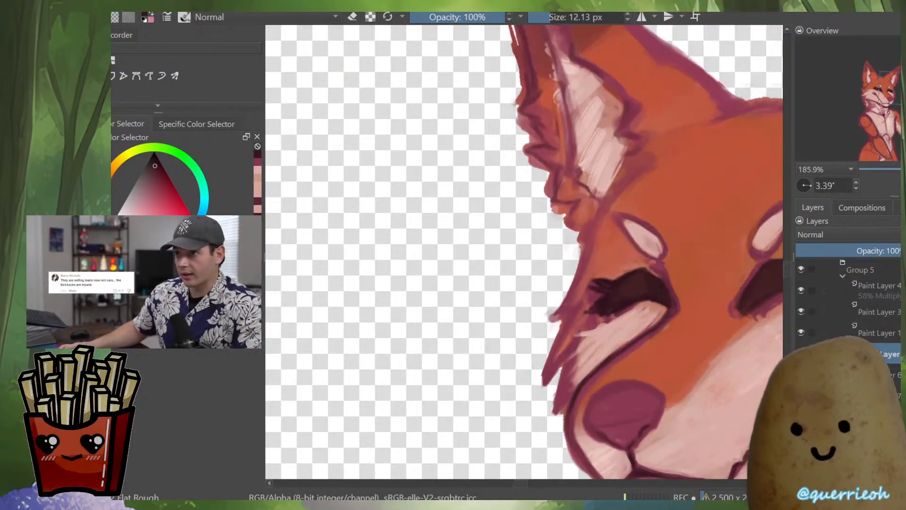
Refine the pale fur beside the nostrils and around the line below the nose with sampled colours
left_click_drag(660, 441, 672, 359)
scroll(673, 358, "up", 3)
left_click(675, 356, "ctrl")
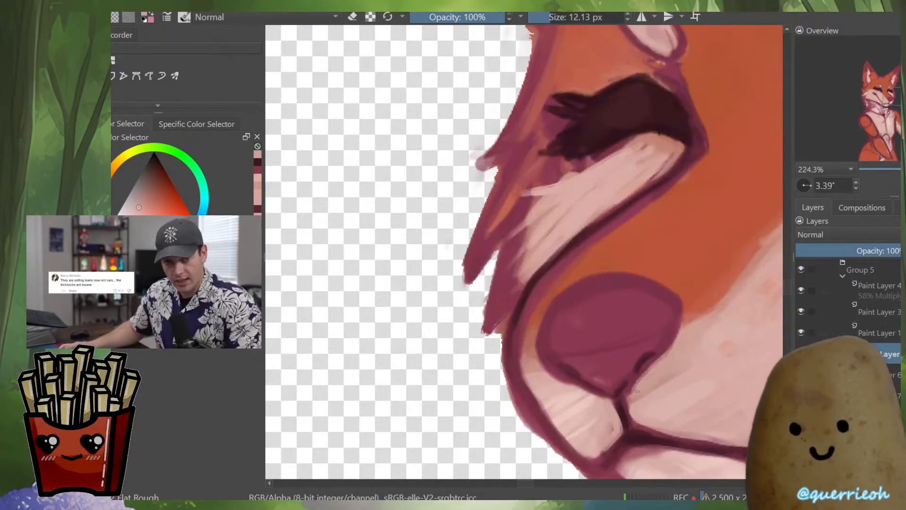
key("m")
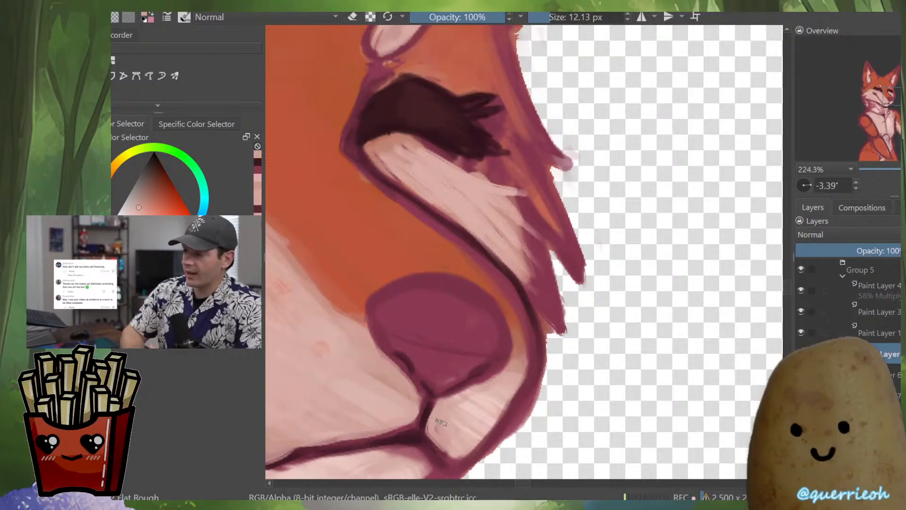
left_click(440, 422, "ctrl")
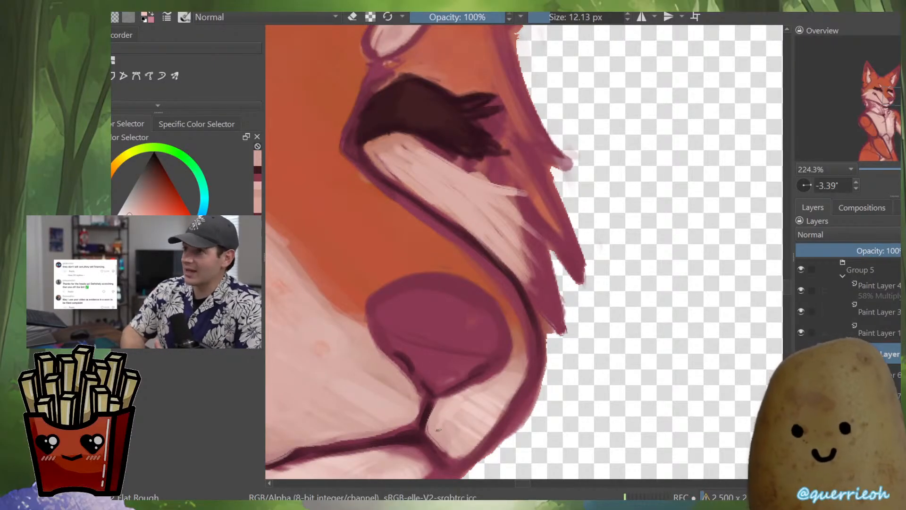
key("m")
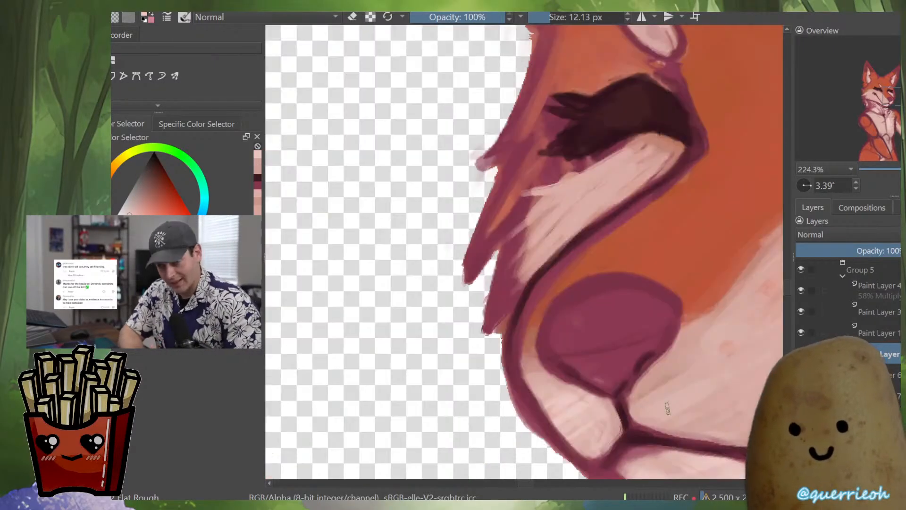
left_click_drag(654, 411, 525, 416)
Enlarge the brush to 37.22 px and smooth the pale fur across the side of the muzzle
left_click_drag(575, 385, 601, 385)
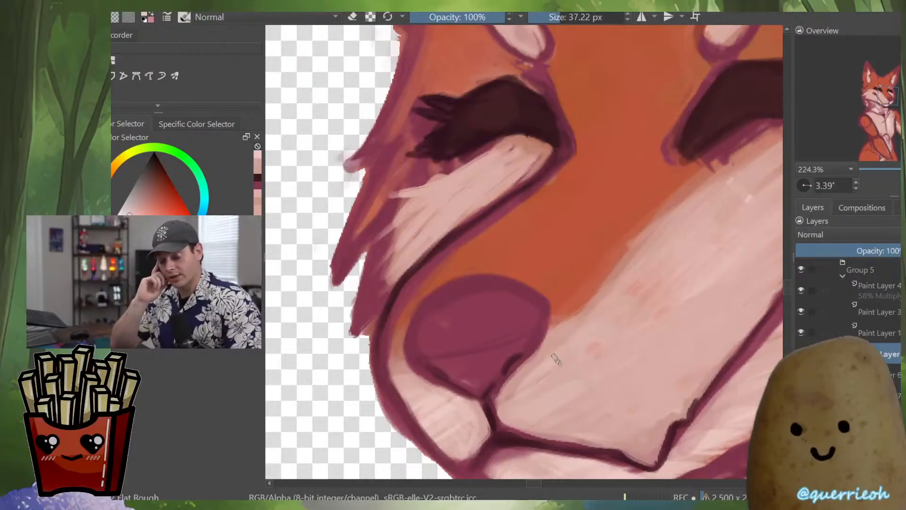
left_click_drag(760, 270, 640, 425)
left_click_drag(650, 392, 595, 390)
mouse_move(541, 378)
left_mouse_down()
mouse_move(541, 330)
mouse_move(515, 403)
left_mouse_up()
Blend the orange-to-pale muzzle edge and shade the bridge between the eyes with sampled orange and purple tones
left_click(511, 355, "ctrl")
left_click(540, 374, "ctrl")
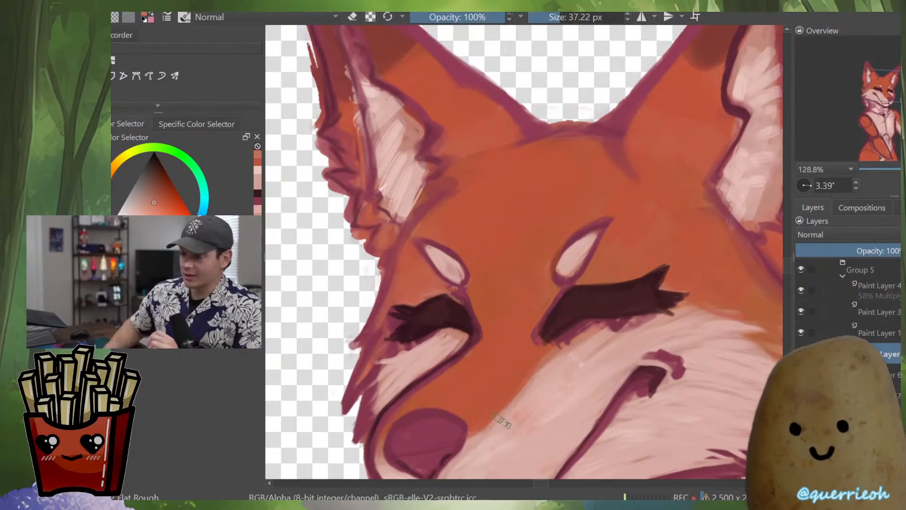
left_click(530, 321, "ctrl")
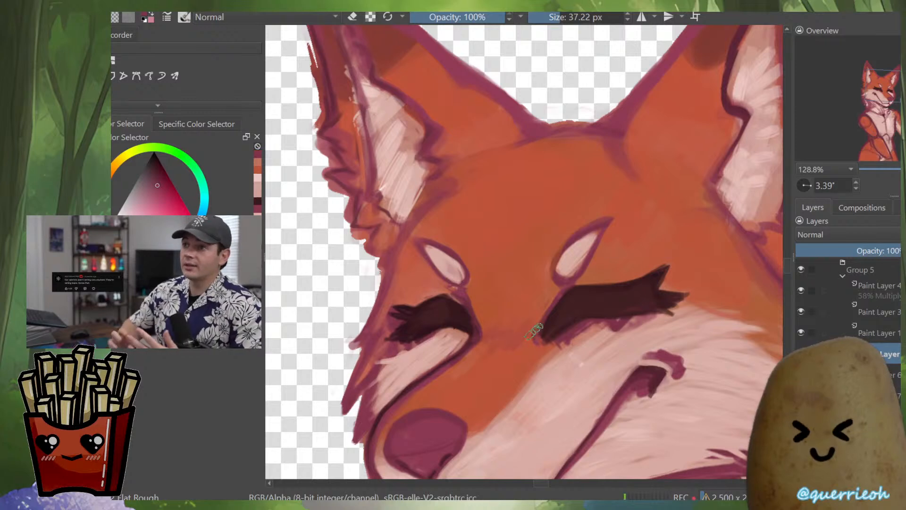
scroll(540, 335, "down", 6)
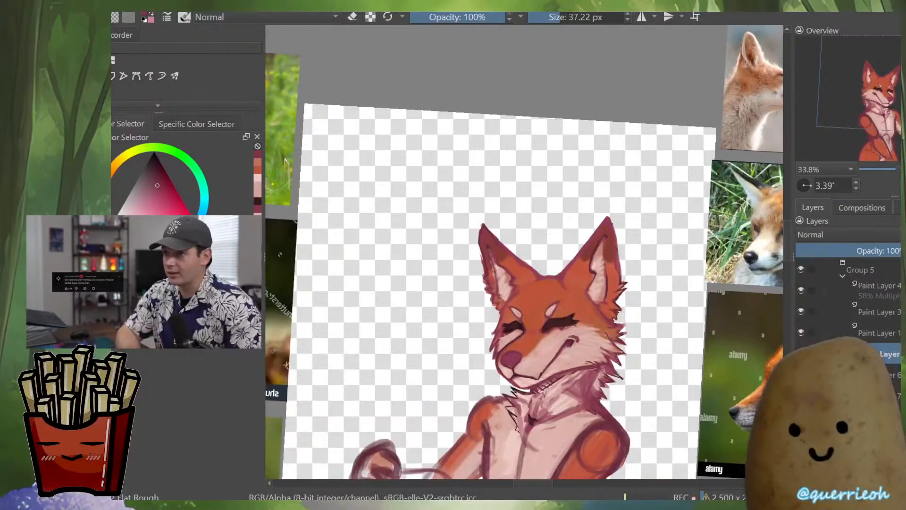
key("m")
scroll(549, 330, "up", 5)
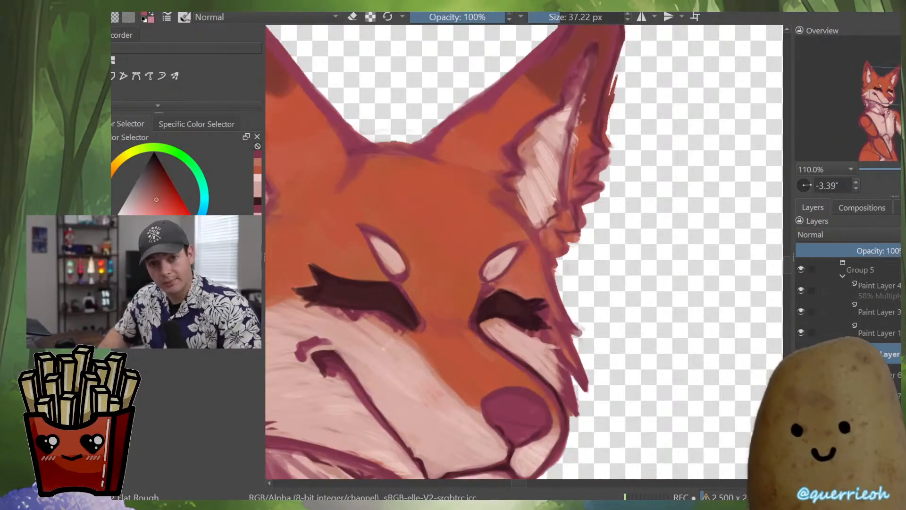
key("m")
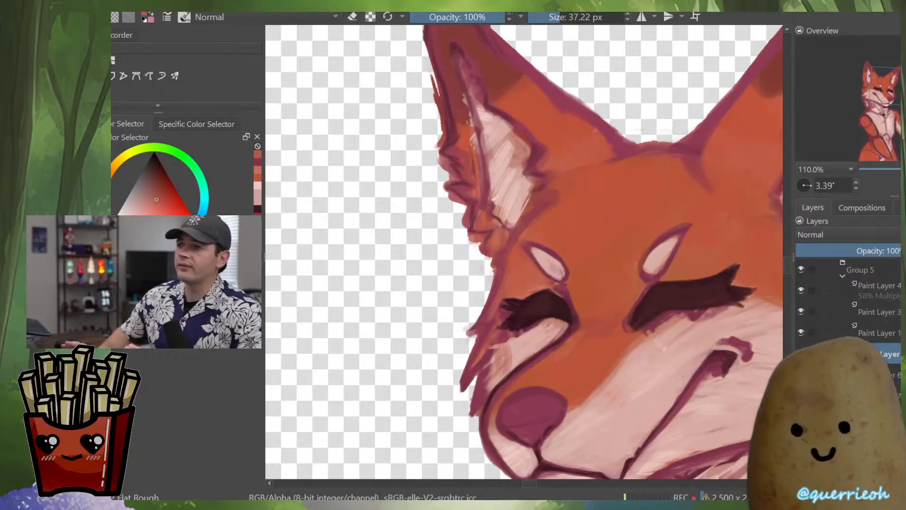
Reshape the far cheek's fur tufts by alternating erasing with sampled-colour strokes along the face's outer edge
key("e")
left_click_drag(491, 353, 479, 395)
key("e")
left_click_drag(485, 362, 464, 383)
left_click_drag(482, 335, 449, 407)
scroll(498, 320, "up", 3)
key("e")
left_click(492, 327, "ctrl")
left_click_drag(495, 333, 477, 334)
left_click_drag(482, 348, 455, 425)
left_click_drag(476, 364, 437, 443)
mouse_move(489, 390)
left_mouse_down()
mouse_move(477, 407)
mouse_move(484, 373)
mouse_move(464, 391)
left_mouse_up()
Finish the far cheek with tapered pale and purple fur strokes running down beside the snout
key("e")
key("e")
left_click_drag(501, 363, 474, 421)
left_click_drag(482, 391, 458, 427)
left_click(518, 390, "ctrl")
mouse_move(569, 312)
left_mouse_down()
mouse_move(518, 389)
mouse_move(457, 391)
mouse_move(464, 418)
mouse_move(456, 458)
left_mouse_up()
left_click_drag(493, 416, 458, 462)
left_click_drag(524, 376, 531, 471)
key("m")
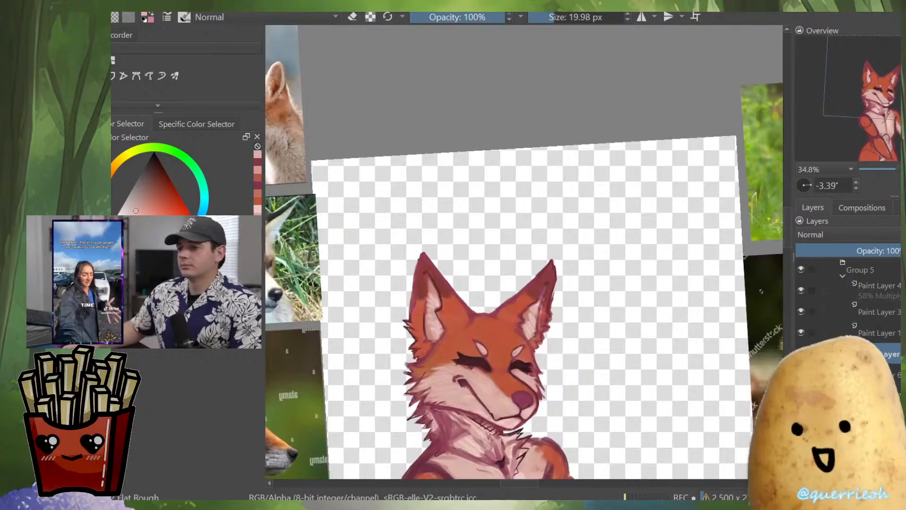
Touch up the outlines between the brow markings and the eyes with sampled dark maroon and purple at 19.98 px
left_click_drag(520, 366, 520, 264)
left_click(504, 372, "ctrl")
mouse_move(467, 393)
left_mouse_down()
mouse_move(486, 390)
mouse_move(489, 450)
left_mouse_up()
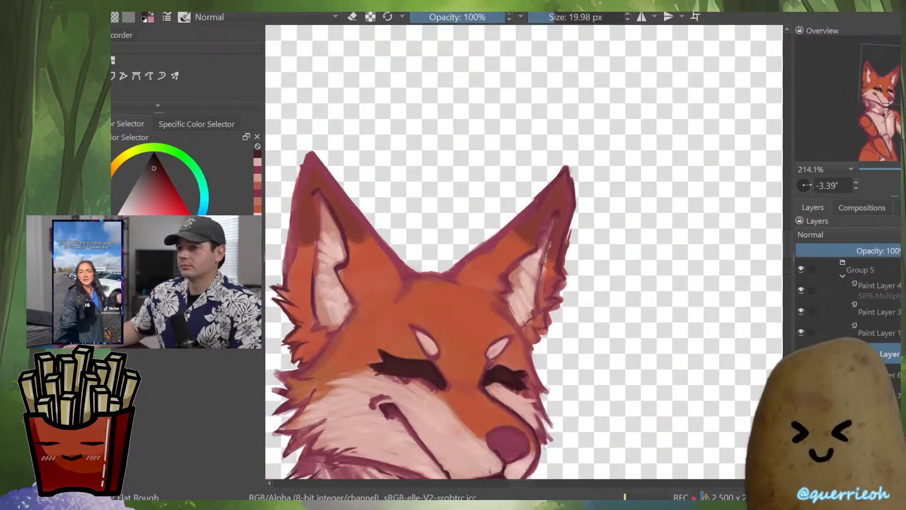
key("m")
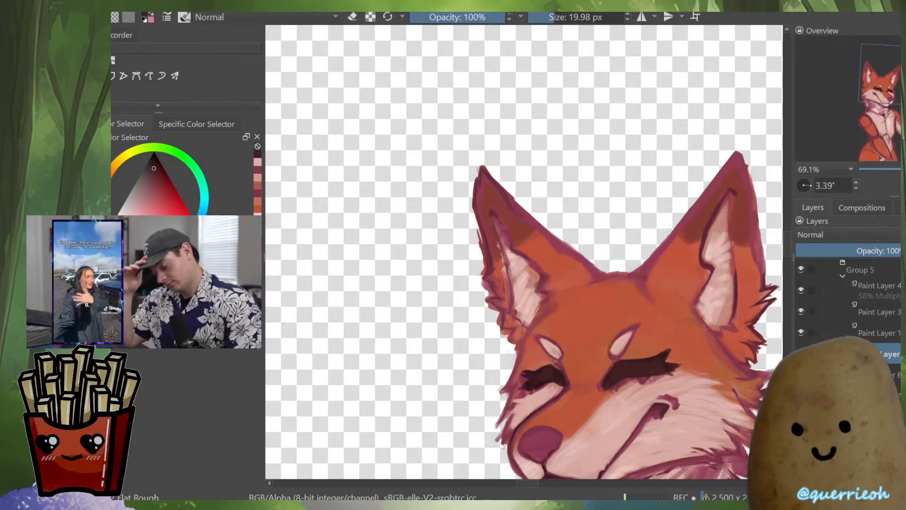
left_click_drag(624, 402, 624, 302)
left_click(463, 403, "ctrl")
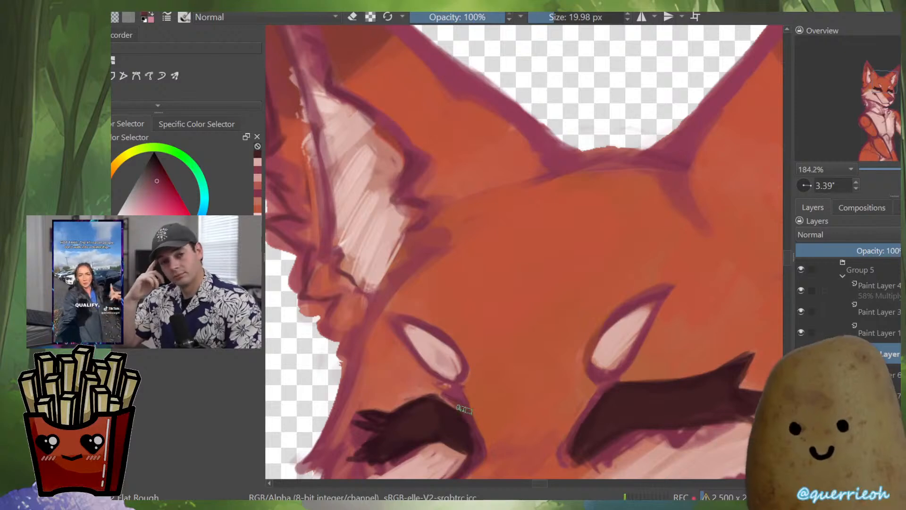
left_click_drag(455, 392, 439, 388)
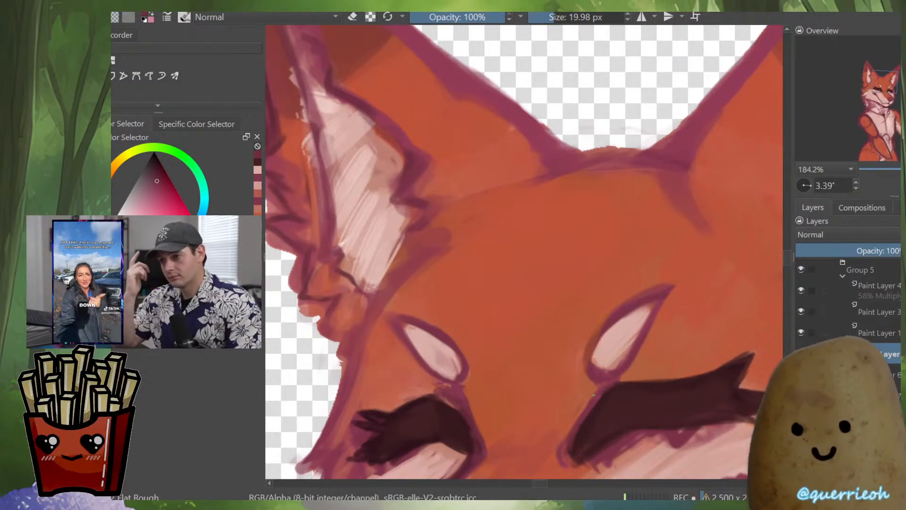
left_click_drag(659, 332, 561, 345)
key("m")
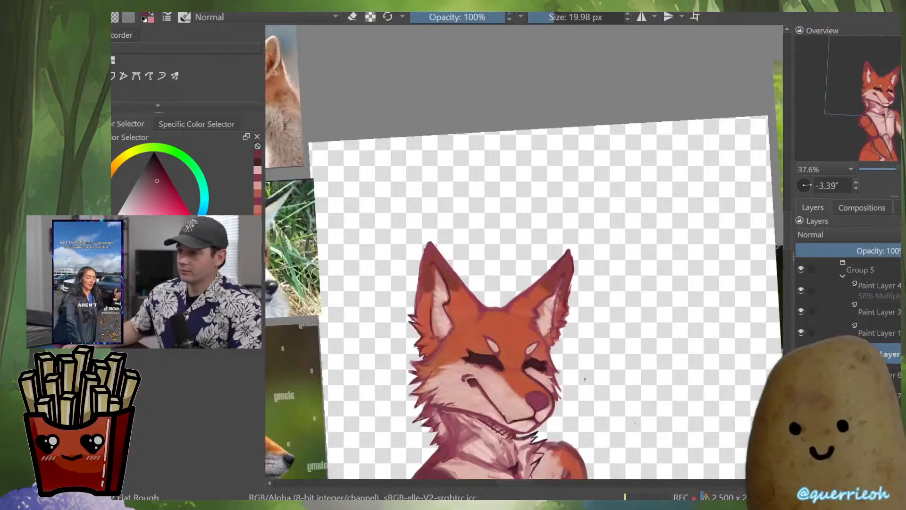
Build up the jagged fur tufts on the far ear's outer edge with sampled purple strokes at 8.09 px
left_click_drag(558, 335, 636, 236)
key("m")
left_click(534, 386, "ctrl")
left_click_drag(536, 386, 528, 387)
mouse_move(518, 383)
left_mouse_down()
mouse_move(506, 379)
mouse_move(511, 351)
mouse_move(481, 344)
mouse_move(480, 413)
left_mouse_up()
key("e")
key("e")
left_click(613, 277, "ctrl")
left_click_drag(560, 351, 554, 351)
left_click_drag(518, 408, 505, 435)
left_click_drag(519, 398, 472, 407)
left_click_drag(498, 368, 478, 395)
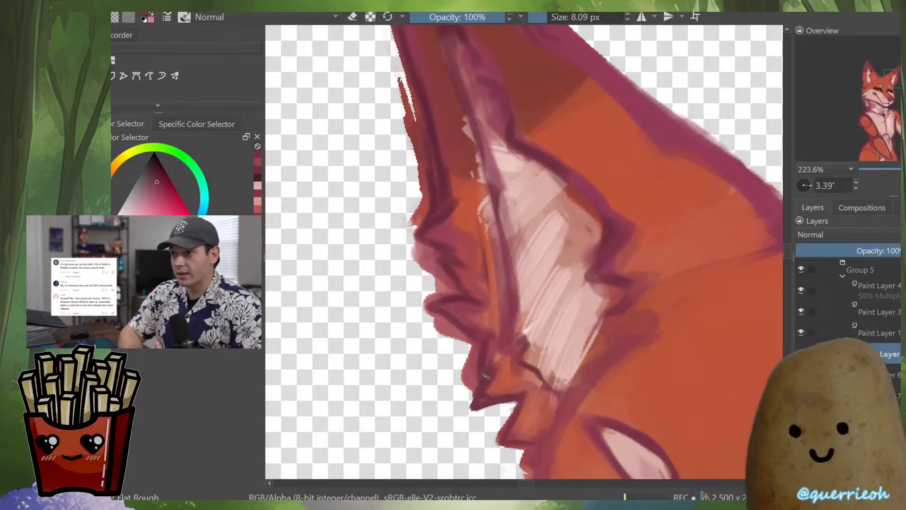
Carve the far ear's outer fur tufts into sharp points by alternating erasing with short painted strokes
key("e")
mouse_move(478, 346)
left_mouse_down()
mouse_move(468, 388)
mouse_move(472, 349)
left_mouse_up()
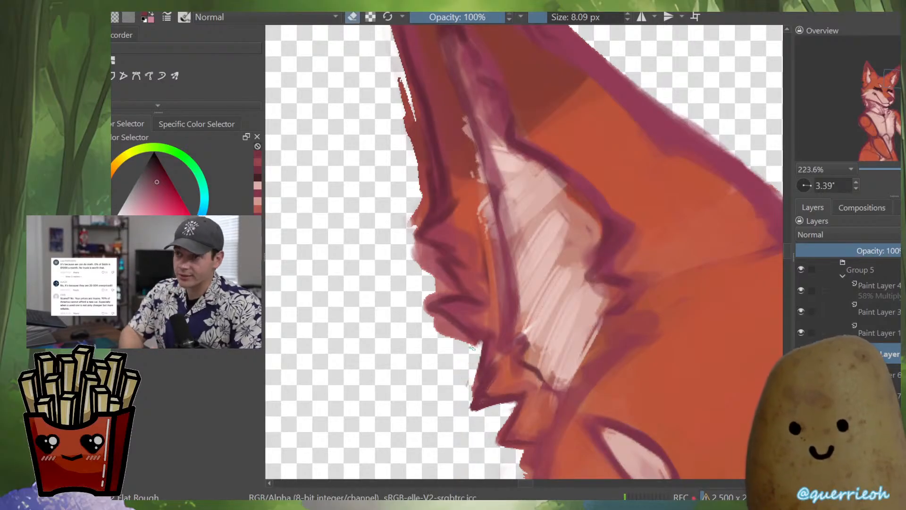
left_click_drag(454, 385, 468, 435)
mouse_move(491, 399)
left_mouse_down("shift")
mouse_move(499, 399)
mouse_move(446, 364)
mouse_move(453, 346)
mouse_move(493, 406)
mouse_move(482, 403)
left_mouse_up("shift")
mouse_move(456, 367)
left_mouse_down()
mouse_move(482, 367)
mouse_move(458, 353)
left_mouse_up()
mouse_move(452, 340)
left_mouse_down()
mouse_move(473, 401)
mouse_move(482, 334)
mouse_move(436, 283)
left_mouse_up()
mouse_move(436, 293)
left_mouse_down()
mouse_move(395, 345)
mouse_move(473, 412)
mouse_move(461, 438)
left_mouse_up()
key("e")
left_click_drag(494, 361, 543, 282)
key("e")
mouse_move(573, 246)
left_mouse_down()
mouse_move(455, 411)
mouse_move(421, 427)
left_mouse_up()
Blend sampled pale pink tones through the far ear's inner fur at 26.24 px
left_click_drag(564, 289, 564, 378, "ctrl")
left_click_drag(613, 330, 558, 283, "shift")
mouse_move(558, 325)
left_mouse_down("ctrl")
mouse_move(546, 284)
mouse_move(523, 291)
left_mouse_up("ctrl")
key("e")
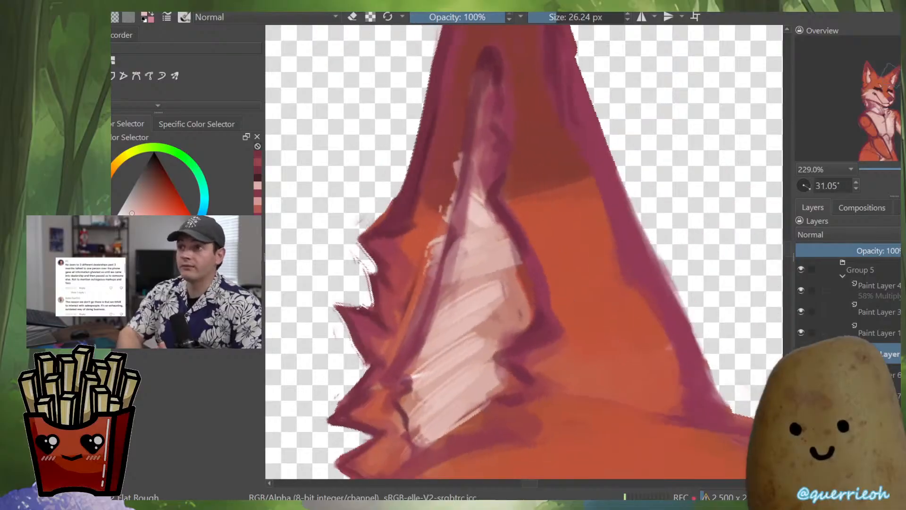
left_click_drag(477, 212, 501, 297)
left_click(476, 253, "ctrl")
left_click_drag(484, 243, 471, 290)
left_click(450, 309, "ctrl")
mouse_move(464, 321)
left_mouse_down()
mouse_move(439, 373)
mouse_move(434, 418)
left_mouse_up()
left_click_drag(471, 336, 504, 374, "ctrl")
left_click(523, 269, "ctrl")
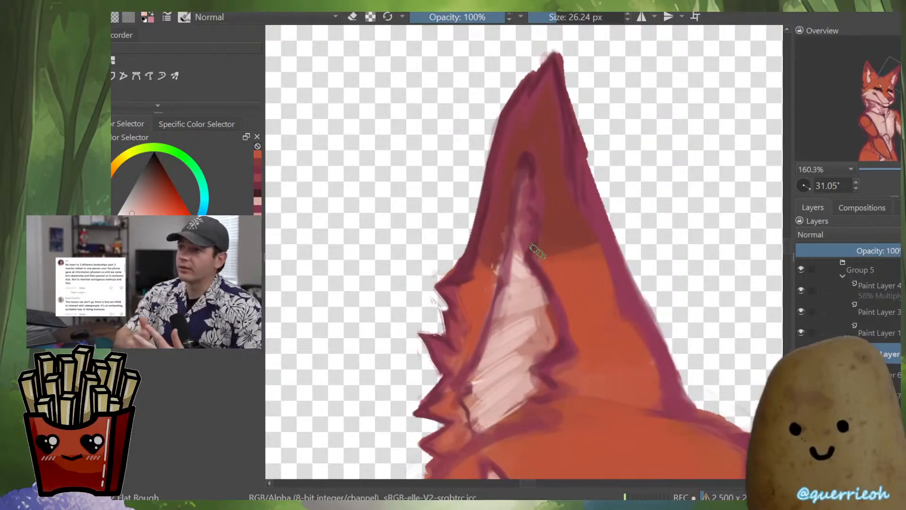
Paint pale pointed tufts inside the far ear at 15.81 px and break up their base with muted reddish-pink strokes
key("m")
left_click_drag(550, 248, 545, 240, "ctrl")
key("]")
mouse_move(542, 222)
left_mouse_down()
mouse_move(528, 253)
mouse_move(547, 215)
mouse_move(543, 321)
mouse_move(576, 332)
mouse_move(532, 361)
mouse_move(556, 310)
mouse_move(468, 379)
left_mouse_up()
key("m")
left_click_drag(547, 351, 510, 369)
left_click_drag(512, 400, 482, 434)
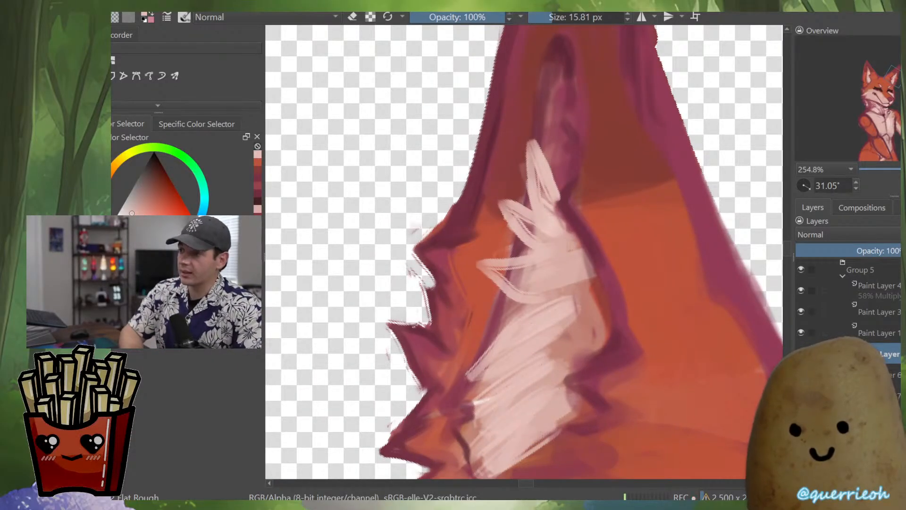
mouse_move(478, 401)
left_mouse_down()
mouse_move(488, 416)
mouse_move(474, 440)
mouse_move(515, 443)
mouse_move(482, 474)
left_mouse_up()
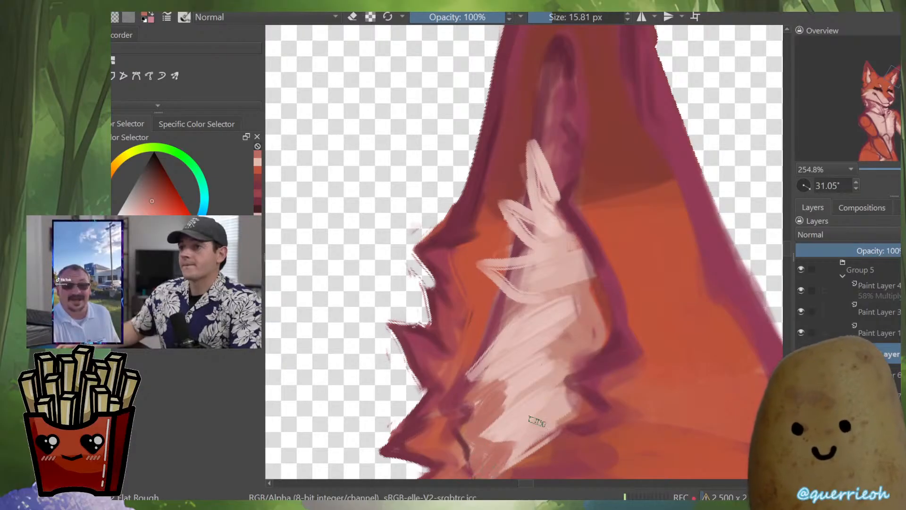
mouse_move(534, 375)
left_mouse_down()
mouse_move(491, 414)
mouse_move(480, 393)
left_mouse_up()
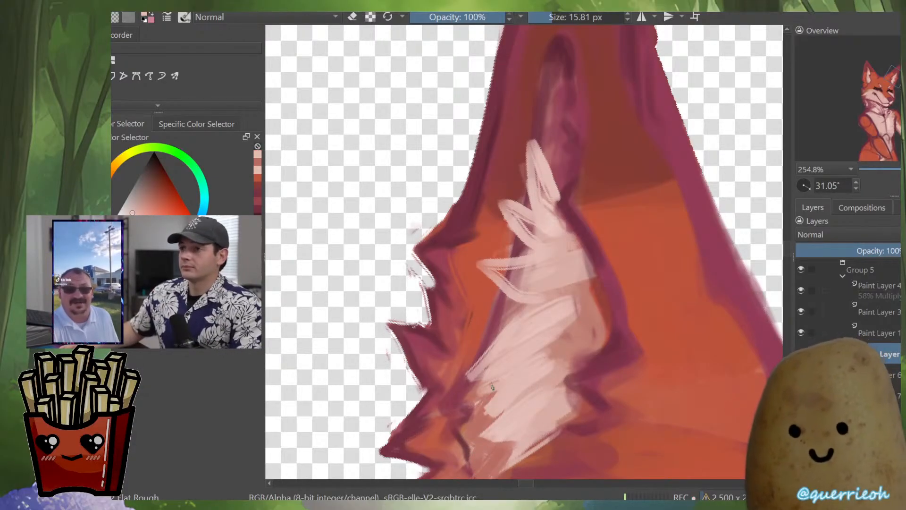
scroll(540, 407, "down", 4)
scroll(540, 255, "up", 3)
Outline the far ear's inner tufts with thin strokes of sampled purple at 5.09 px, down to the fur's base
left_click(566, 294, "ctrl")
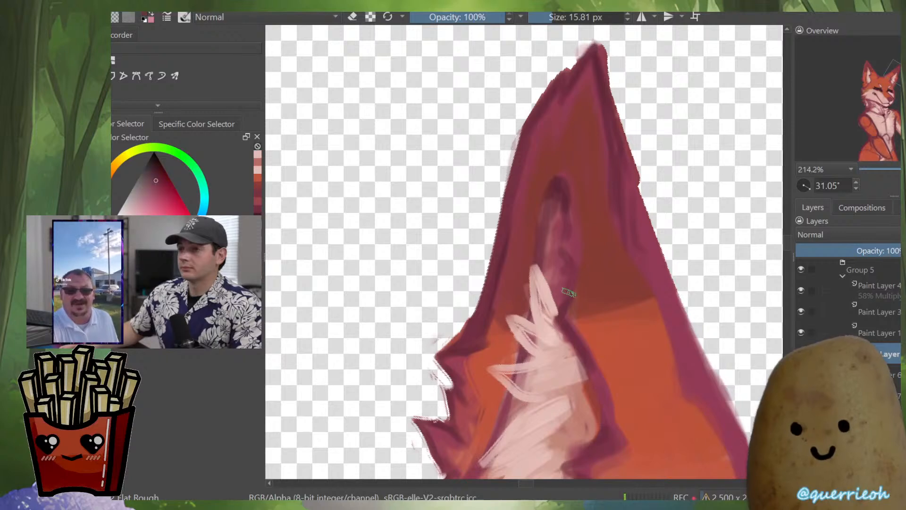
mouse_move(558, 313)
left_mouse_down()
mouse_move(560, 290)
mouse_move(557, 307)
mouse_move(540, 265)
mouse_move(531, 299)
left_mouse_up()
mouse_move(531, 267)
left_mouse_down()
mouse_move(553, 327)
mouse_move(507, 315)
mouse_move(541, 354)
mouse_move(508, 330)
mouse_move(543, 359)
left_mouse_up()
mouse_move(543, 360)
left_mouse_down()
mouse_move(489, 366)
mouse_move(532, 399)
mouse_move(554, 399)
left_mouse_up()
mouse_move(555, 399)
left_mouse_down()
mouse_move(580, 327)
mouse_move(551, 327)
mouse_move(565, 327)
mouse_move(531, 355)
left_mouse_up()
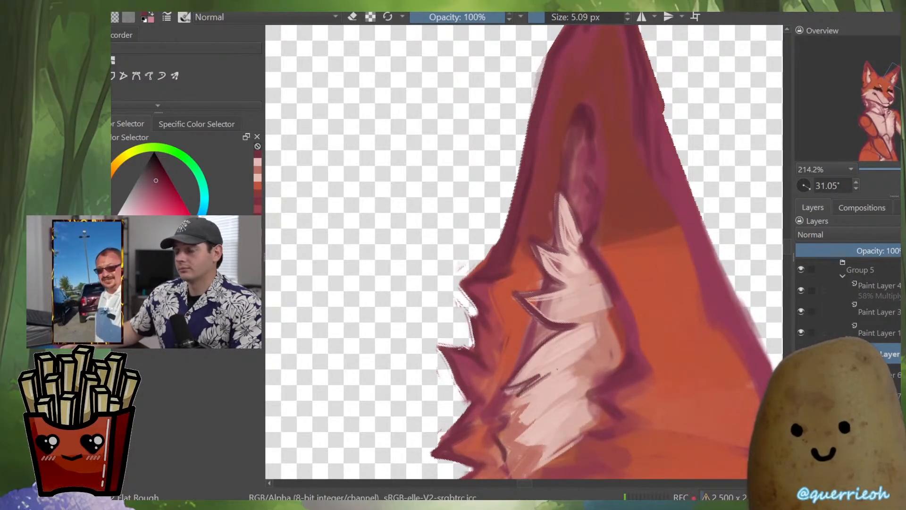
left_click_drag(539, 384, 511, 404)
mouse_move(547, 395)
left_mouse_down()
mouse_move(528, 401)
mouse_move(520, 425)
left_mouse_up()
mouse_move(520, 425)
left_mouse_down()
mouse_move(569, 390)
mouse_move(531, 429)
mouse_move(564, 432)
left_mouse_up()
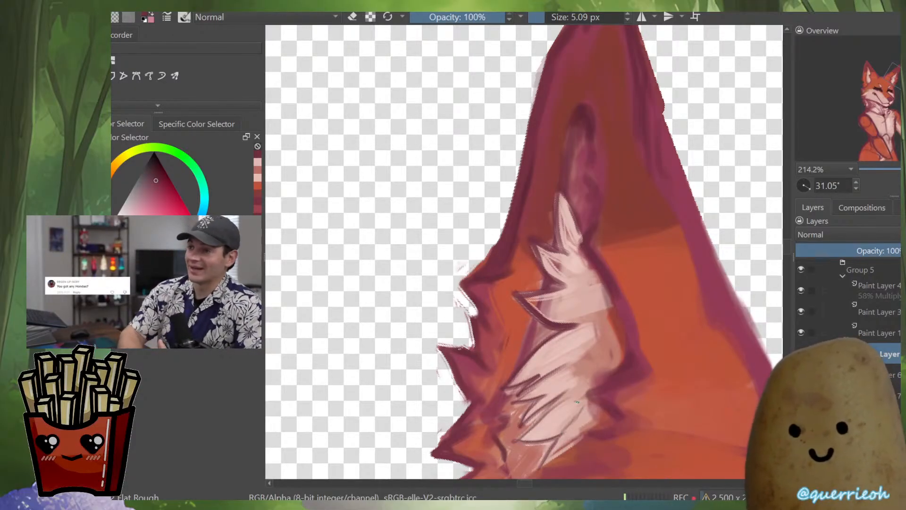
Smooth the body of the far ear's inner fur with sampled pale pink at 22.17 px
left_click_drag(579, 339, 596, 340, "shift")
mouse_move(607, 344)
left_mouse_down()
mouse_move(576, 366)
mouse_move(569, 417)
mouse_move(581, 427)
mouse_move(566, 375)
mouse_move(514, 362)
left_mouse_up()
left_click_drag(570, 322, 570, 430, "ctrl")
key("m")
left_click_drag(472, 367, 472, 288, "ctrl")
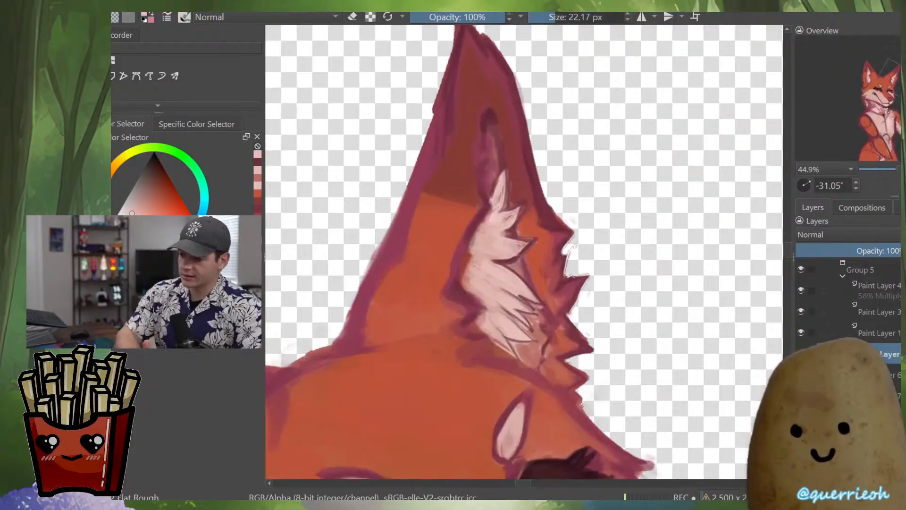
Draw tapered strand lines in the upper inner fur of the near ear with sampled purple at 13.58 px
left_click_drag(567, 314, 566, 418, "ctrl")
key("m")
mouse_move(575, 355)
left_mouse_down("ctrl")
mouse_move(575, 322)
mouse_move(618, 276)
left_mouse_up("ctrl")
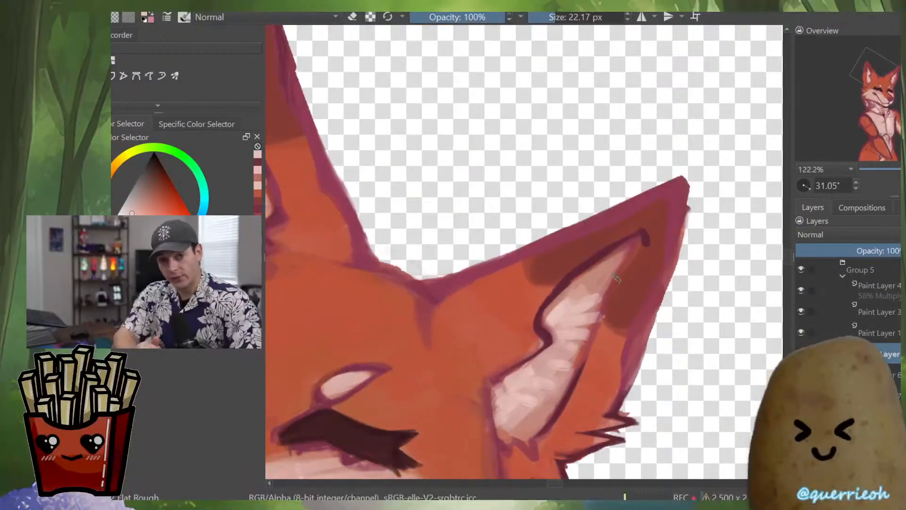
left_click_drag(476, 181, 449, 210, "shift")
key("e")
left_click(600, 203, "ctrl")
left_click_drag(610, 253, 609, 222, "ctrl")
left_click_drag(608, 260, 559, 280, "shift")
mouse_move(559, 279)
left_mouse_down("ctrl")
mouse_move(558, 253)
mouse_move(543, 282)
mouse_move(553, 236)
mouse_move(537, 327)
left_mouse_up("ctrl")
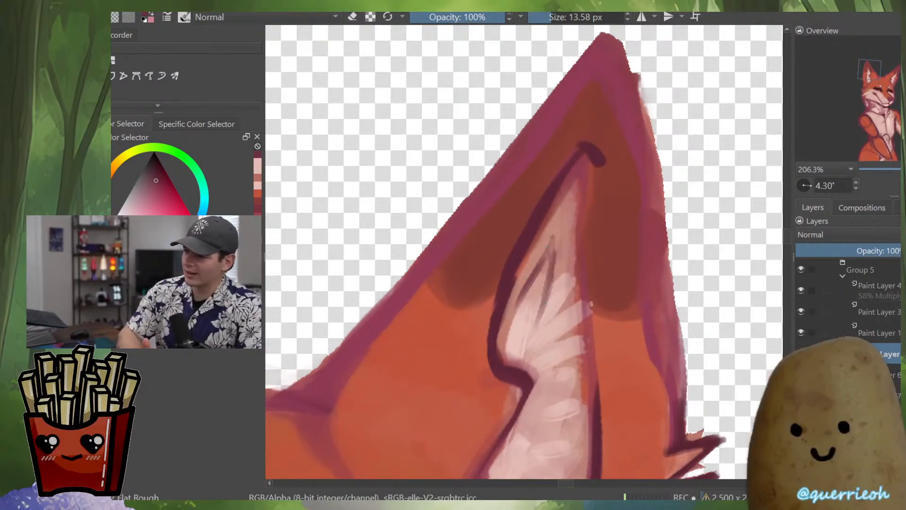
left_click_drag(543, 250, 526, 282)
mouse_move(537, 245)
left_mouse_down()
mouse_move(517, 285)
mouse_move(534, 336)
left_mouse_up()
mouse_move(566, 279)
left_mouse_down()
mouse_move(531, 330)
mouse_move(554, 345)
mouse_move(580, 333)
left_mouse_up()
Continue the jagged purple tuft lines down the middle and lower inner fur of the near ear
mouse_move(545, 345)
left_mouse_down()
mouse_move(589, 337)
mouse_move(567, 370)
mouse_move(590, 301)
mouse_move(573, 324)
left_mouse_up()
mouse_move(573, 323)
left_mouse_down()
mouse_move(589, 344)
mouse_move(613, 348)
mouse_move(567, 371)
mouse_move(556, 410)
mouse_move(571, 357)
mouse_move(570, 416)
left_mouse_up()
left_click_drag(599, 375, 578, 394)
left_click_drag(609, 355, 588, 412)
mouse_move(585, 415)
left_mouse_down()
mouse_move(598, 381)
mouse_move(564, 414)
left_mouse_up()
left_click_drag(600, 367, 584, 384)
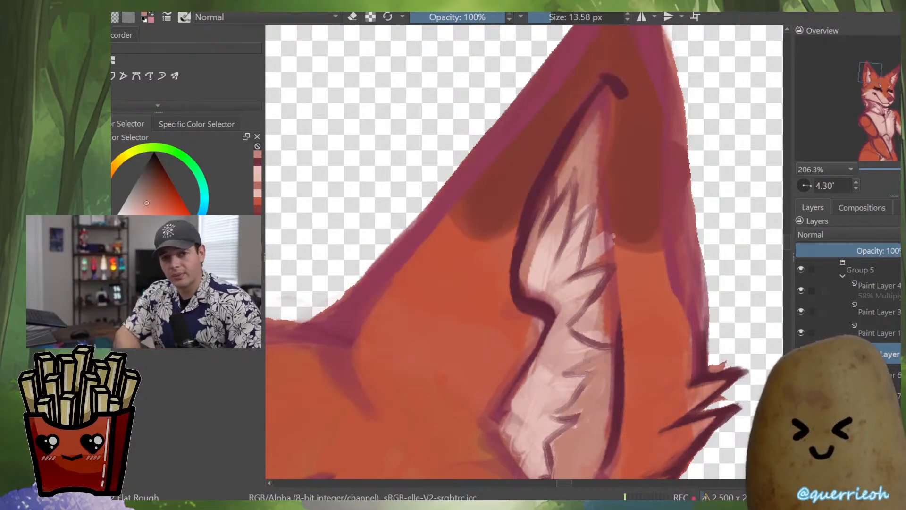
Shade the outer side of the near ear's inner fur behind the tufts with sampled muted tones
left_click_drag(609, 302, 592, 382)
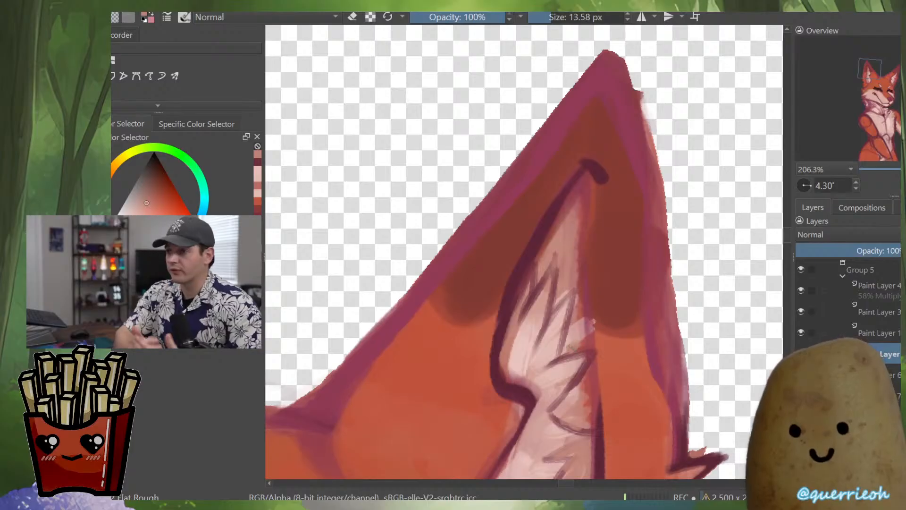
left_click(584, 313, "ctrl")
mouse_move(582, 318)
left_mouse_down()
mouse_move(591, 385)
mouse_move(619, 453)
left_mouse_up()
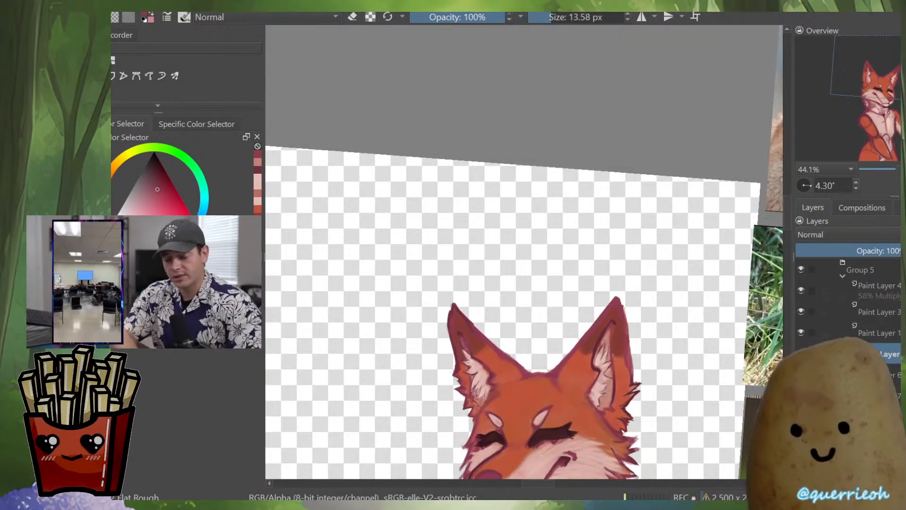
Deepen the near cheek's outer fur tufts with sampled purple at 20.79 px and trim their edges by erasing
left_click_drag(614, 414, 614, 454)
key("m")
left_click_drag(524, 378, 584, 274)
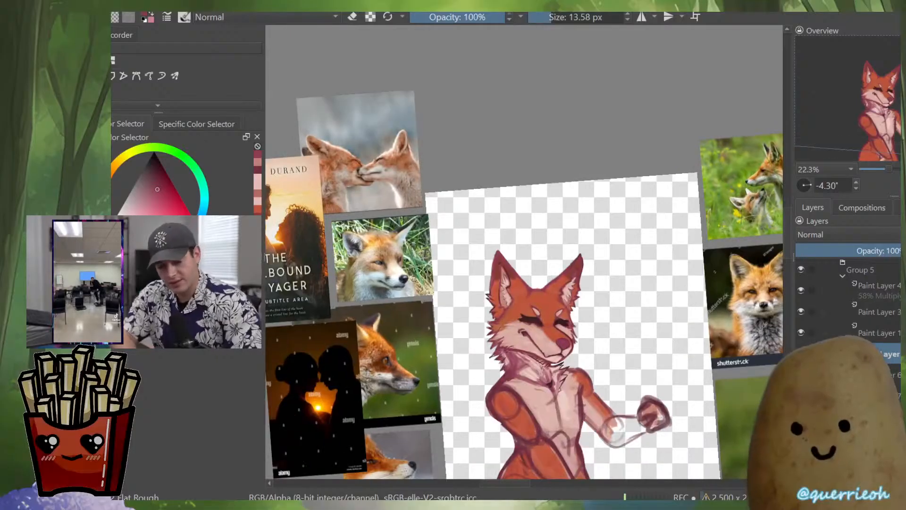
left_click_drag(548, 362, 549, 334)
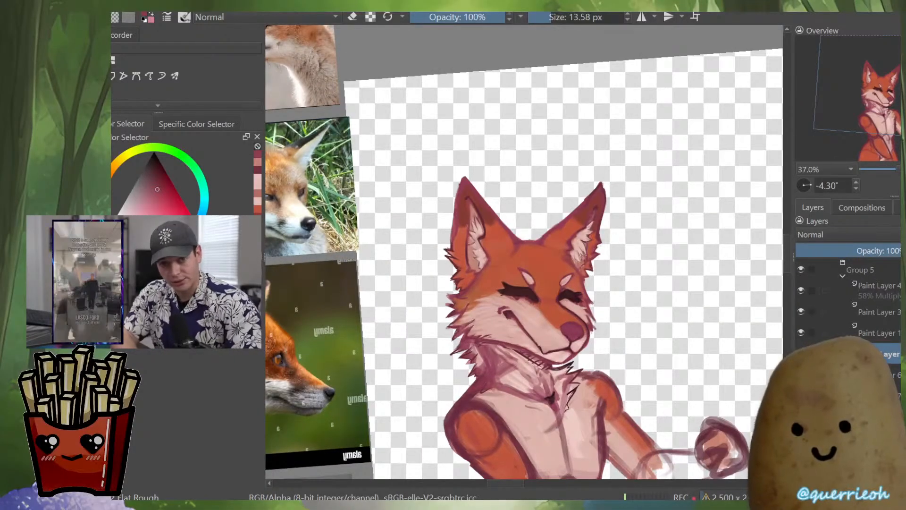
left_click_drag(462, 295, 462, 215)
left_click_drag(508, 256, 513, 257)
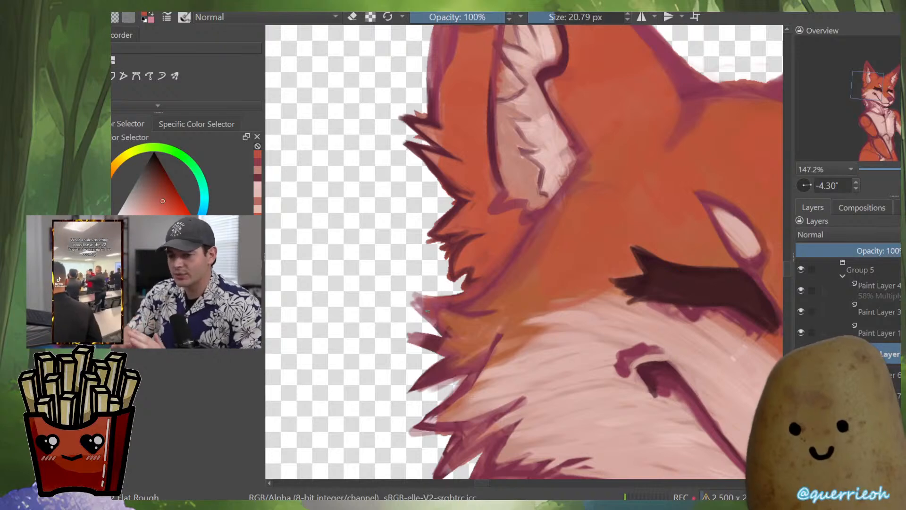
mouse_move(443, 353)
left_mouse_down()
mouse_move(430, 364)
mouse_move(443, 401)
left_mouse_up()
left_click(459, 367, "ctrl")
left_click_drag(459, 368, 427, 413)
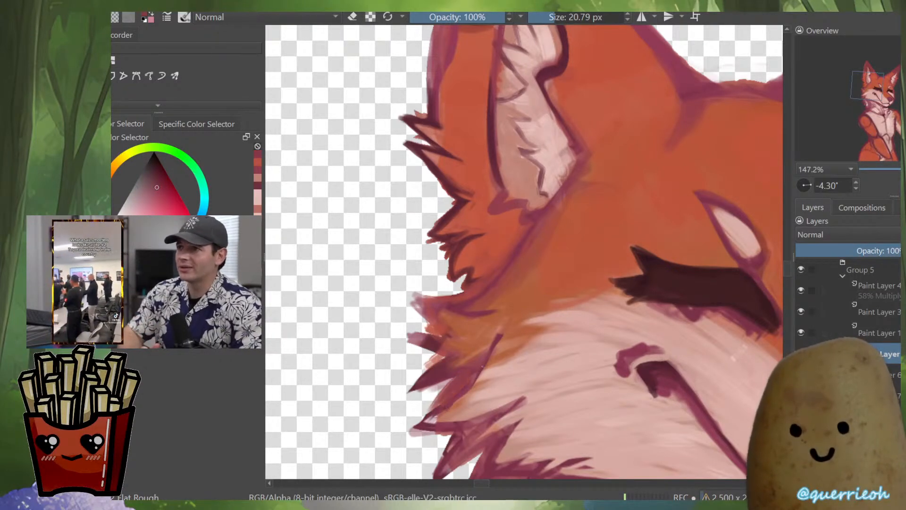
key("e")
mouse_move(417, 418)
left_mouse_down()
mouse_move(414, 428)
mouse_move(450, 438)
mouse_move(499, 353)
left_mouse_up()
Fill and sharpen the lower tufts of the near cheek with sampled dark purple-red strokes at 15.57 px
key("e")
mouse_move(488, 394)
left_mouse_down()
mouse_move(453, 425)
mouse_move(473, 443)
left_mouse_up()
left_click_drag(494, 409, 472, 449)
mouse_move(507, 393)
left_mouse_down()
mouse_move(461, 464)
mouse_move(500, 386)
mouse_move(551, 379)
mouse_move(570, 357)
mouse_move(504, 383)
left_mouse_up()
left_click(551, 321, "ctrl")
left_click_drag(556, 368, 552, 368, "shift")
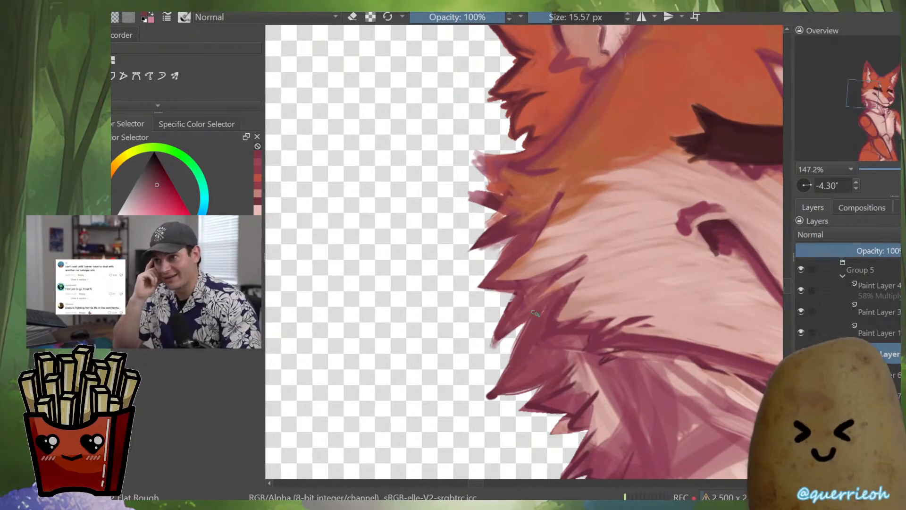
left_click_drag(533, 316, 493, 340)
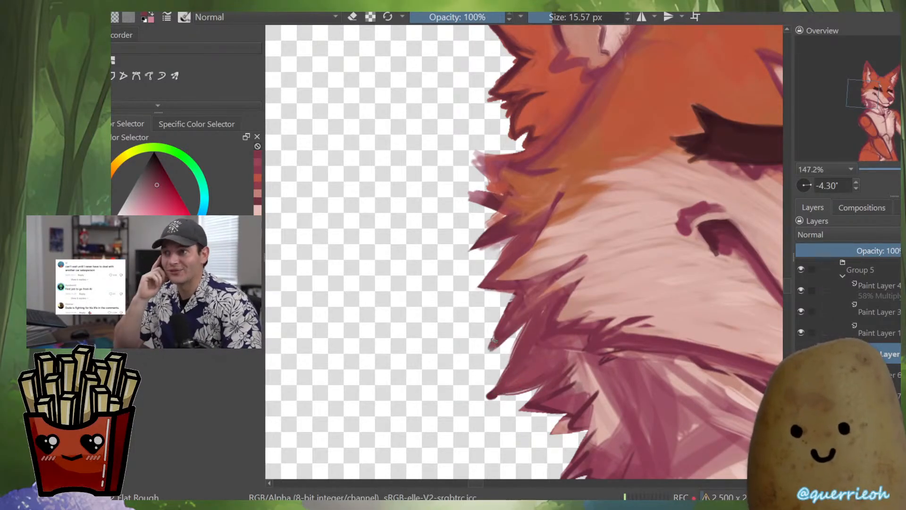
Blend the cheek tufts into the neck with sampled purple at 19.90 px and add pale strands to the neck tuft
left_click(587, 377, "ctrl")
left_click_drag(559, 363, 515, 379, "shift")
left_click(546, 311, "ctrl")
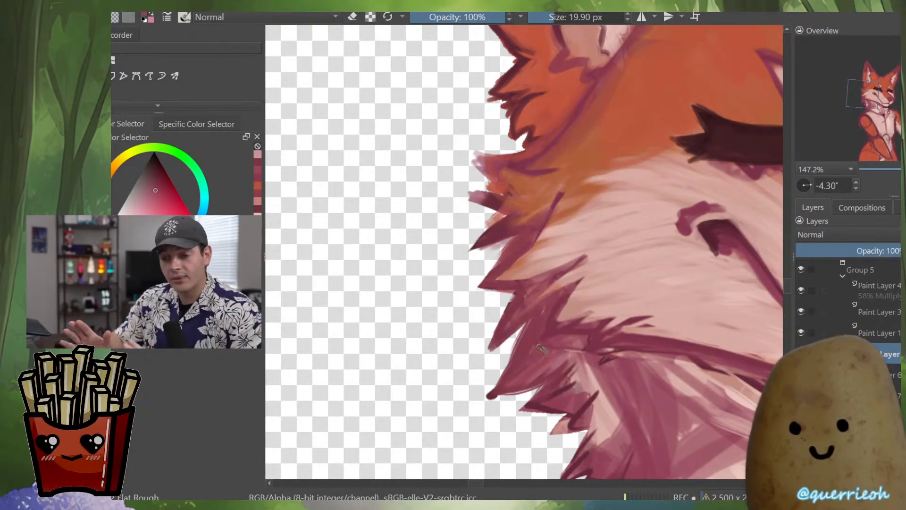
left_click_drag(577, 334, 585, 383)
key("m")
left_click_drag(474, 424, 586, 419)
left_click(566, 388, "ctrl")
mouse_move(568, 388)
left_mouse_down()
mouse_move(595, 383)
mouse_move(569, 401)
mouse_move(607, 408)
left_mouse_up()
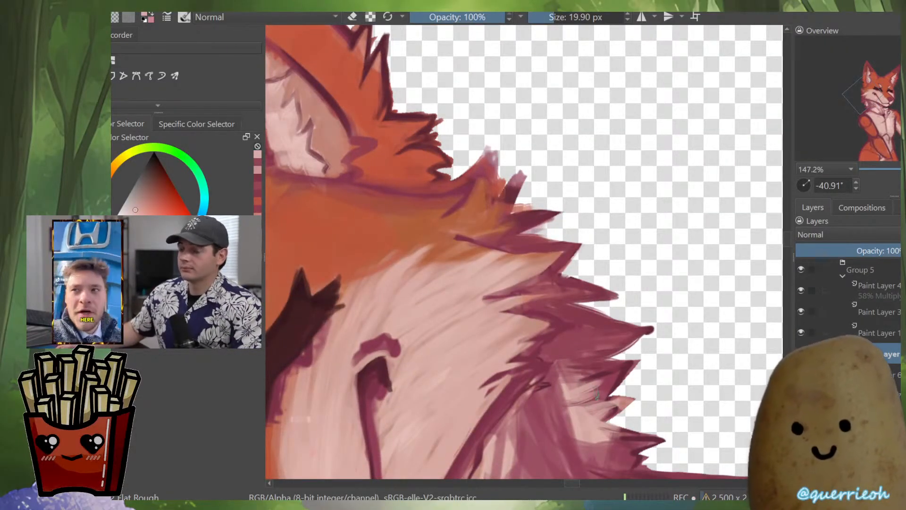
Examine the whole fox beside the reference photos in both mirrored and normal view
scroll(595, 392, "down", 4)
scroll(599, 394, "up", 4)
scroll(687, 312, "down", 6)
left_click_drag(686, 313, 590, 412)
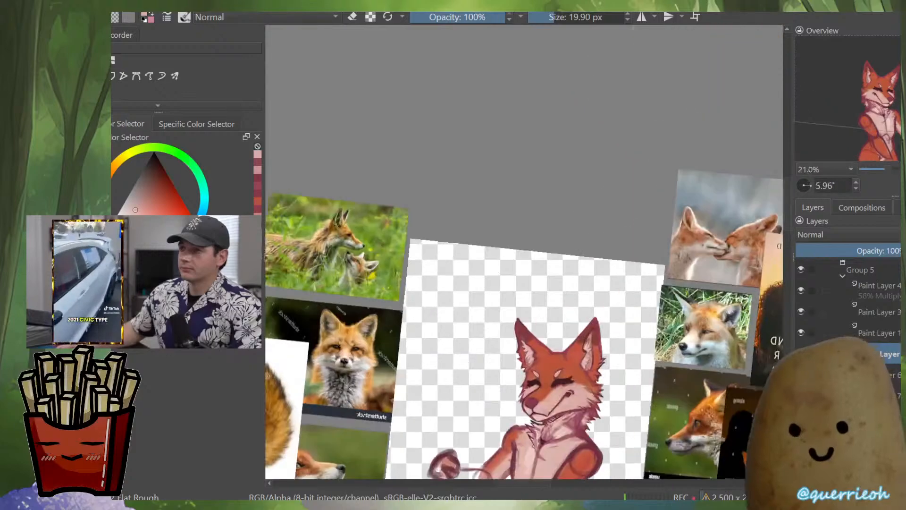
scroll(645, 378, "up", 5)
key("m")
scroll(479, 382, "down", 5)
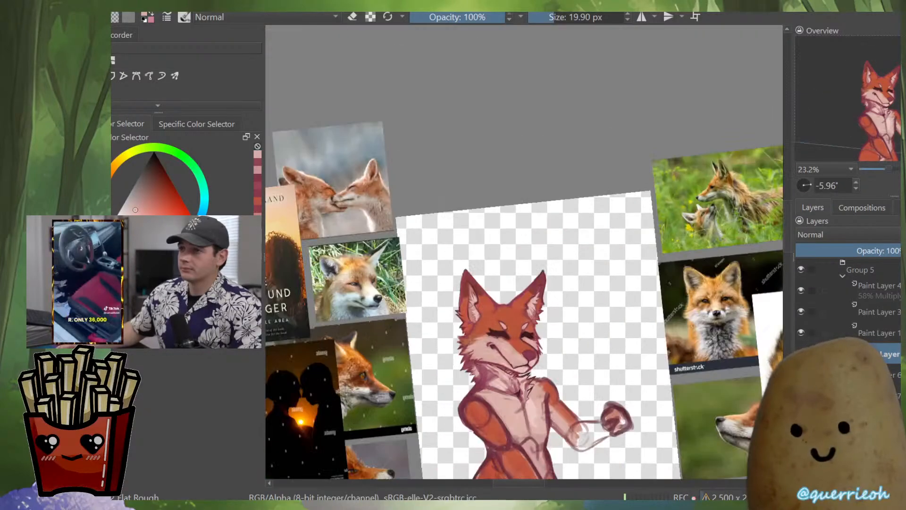
key("m")
scroll(543, 339, "up", 6)
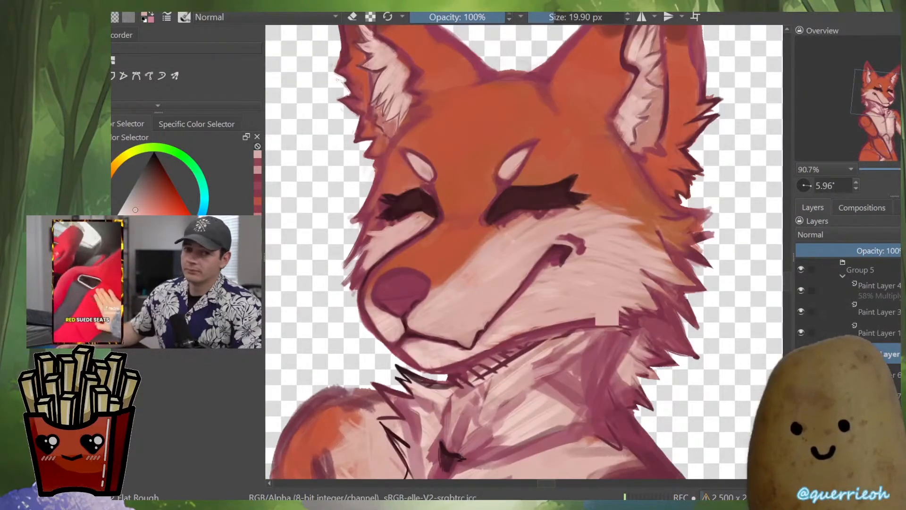
Paint broad pale fur strokes across the purple neck shading beneath the jaw at 58.27 px
left_click_drag(592, 367, 609, 366)
left_click_drag(525, 367, 630, 332)
mouse_move(555, 382)
left_mouse_down()
mouse_move(631, 343)
mouse_move(619, 365)
left_mouse_up()
left_click_drag(560, 404, 634, 387)
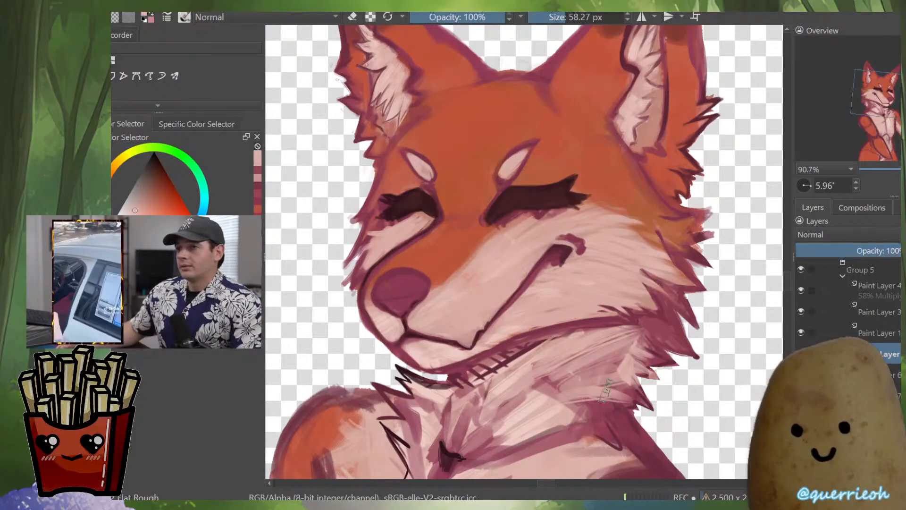
left_click_drag(586, 410, 633, 378)
mouse_move(555, 416)
left_mouse_down()
mouse_move(599, 427)
mouse_move(600, 396)
left_mouse_up()
left_click_drag(542, 399, 578, 371)
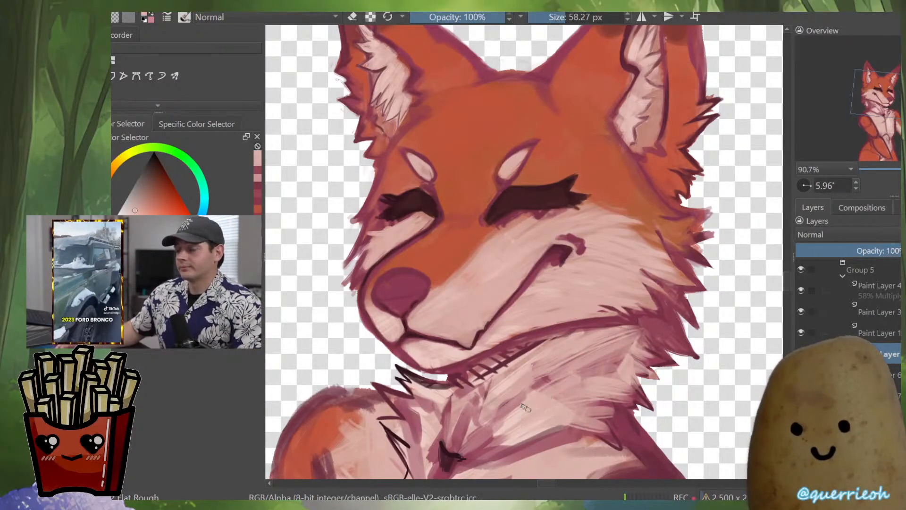
left_click_drag(512, 411, 564, 372)
left_click_drag(530, 387, 555, 366)
left_click_drag(555, 399, 599, 363)
Stroke sampled mauve fur strands inward from the neck's outer edge below the cheek at 31.84 px
scroll(609, 367, "down", 5)
scroll(607, 373, "up", 5)
left_click(626, 309, "ctrl")
mouse_move(643, 307)
left_mouse_down("shift")
mouse_move(616, 307)
mouse_move(631, 307)
left_mouse_up("shift")
left_click_drag(617, 284, 646, 274)
mouse_move(605, 318)
left_mouse_down()
mouse_move(654, 284)
mouse_move(673, 301)
mouse_move(656, 308)
left_mouse_up()
left_click_drag(613, 325, 660, 312)
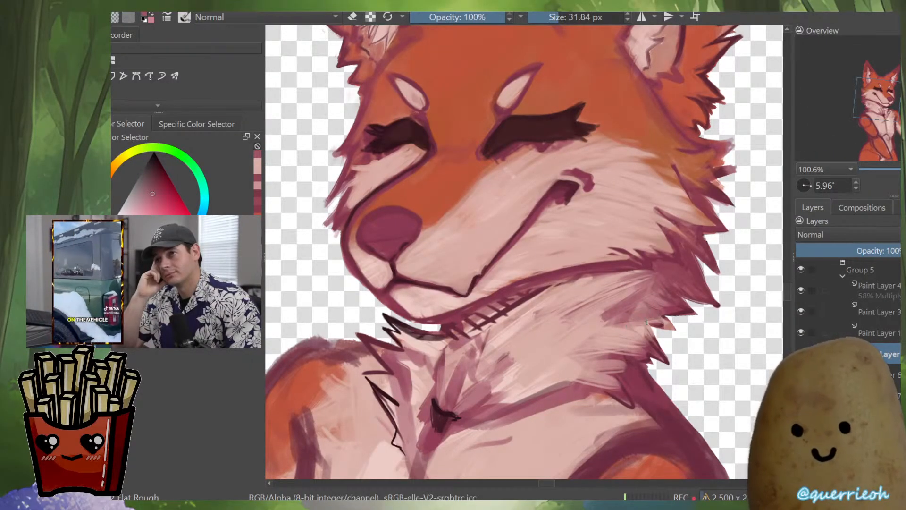
mouse_move(623, 338)
left_mouse_down()
mouse_move(658, 321)
mouse_move(642, 333)
left_mouse_up()
left_click_drag(595, 350, 643, 338)
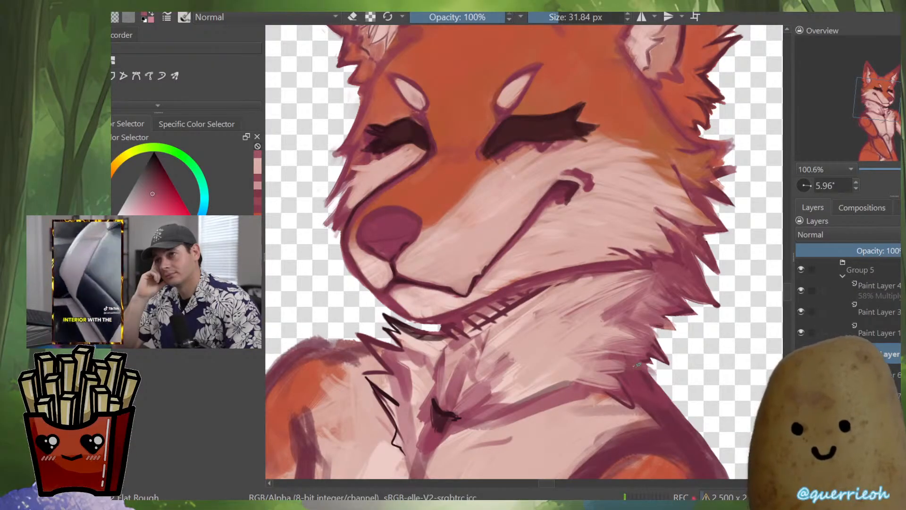
left_click_drag(585, 341, 613, 331)
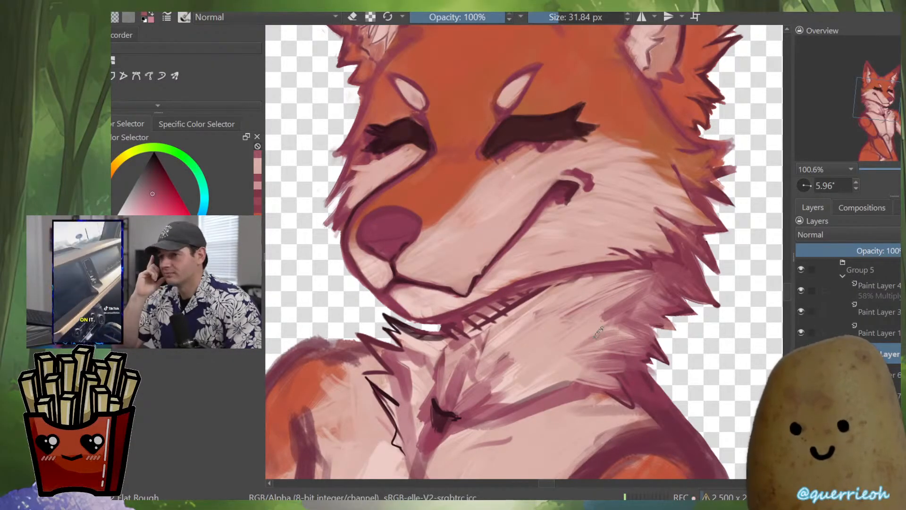
Undo the last mauve stroke and layer pale fur strands across the throat and above the collar line
key("ctrl+z")
left_click_drag(542, 363, 598, 312)
mouse_move(517, 333)
left_mouse_down()
mouse_move(583, 306)
mouse_move(502, 336)
left_mouse_up()
left_click_drag(585, 367, 516, 389)
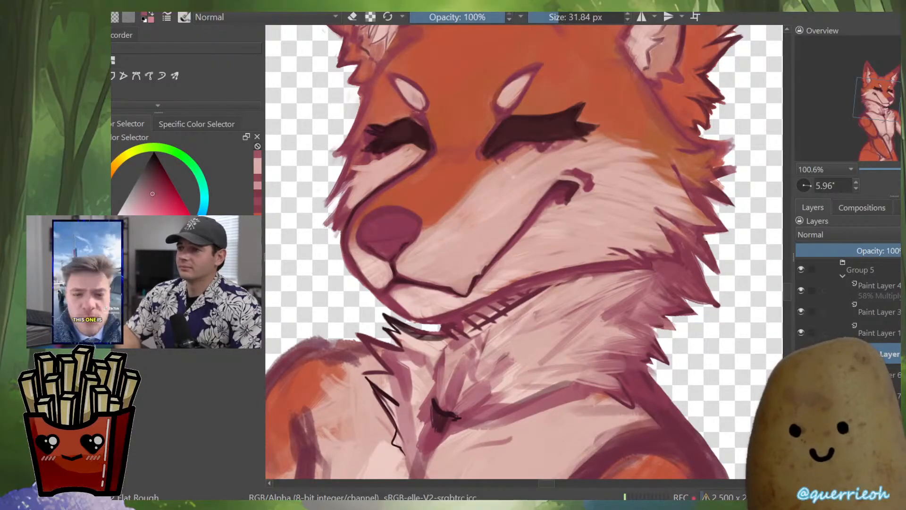
left_click_drag(593, 382, 513, 393)
left_click_drag(568, 391, 507, 402)
key("m")
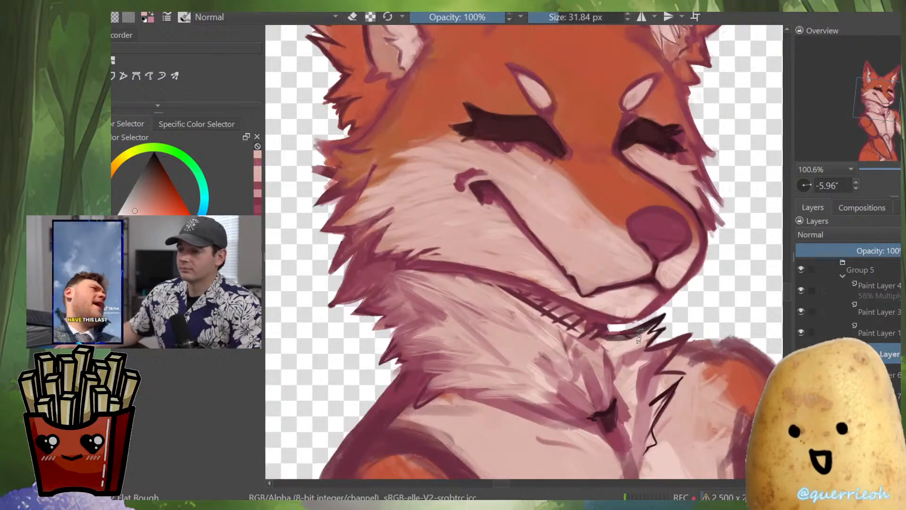
mouse_move(615, 378)
left_mouse_down()
mouse_move(660, 354)
mouse_move(644, 382)
mouse_move(634, 439)
left_mouse_up()
scroll(707, 362, "down", 3)
key("m")
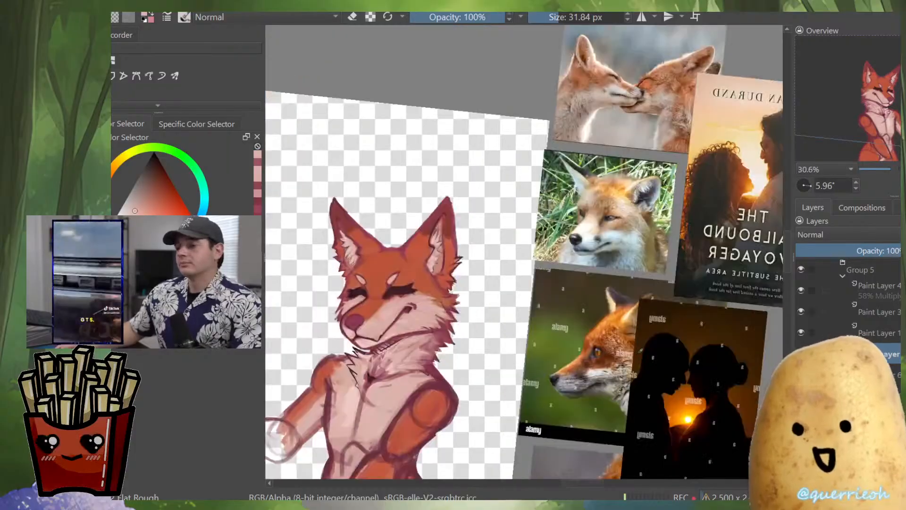
Stroke a few dark sampled accent strands into the throat fur below the jaw at 18.84 px
scroll(540, 359, "down", 3)
scroll(431, 347, "up", 8)
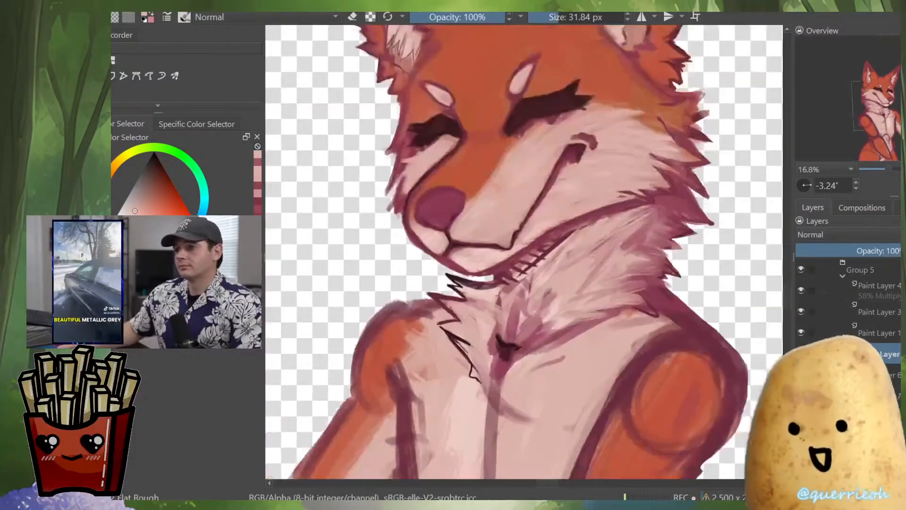
left_click(511, 382, "ctrl")
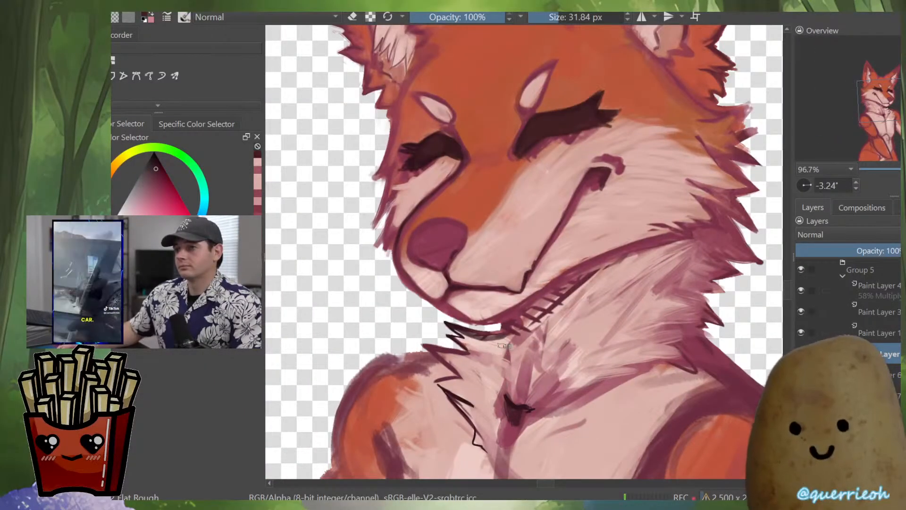
scroll(510, 333, "down", 4)
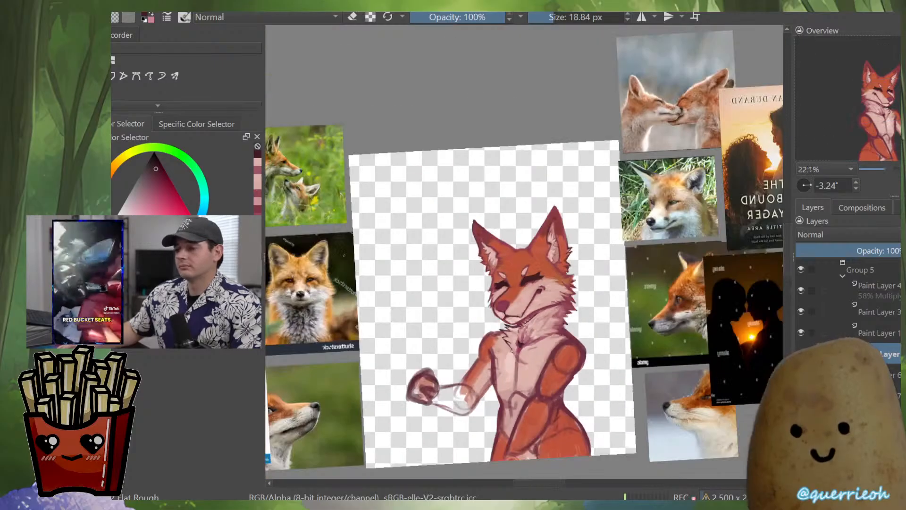
scroll(528, 346, "up", 4)
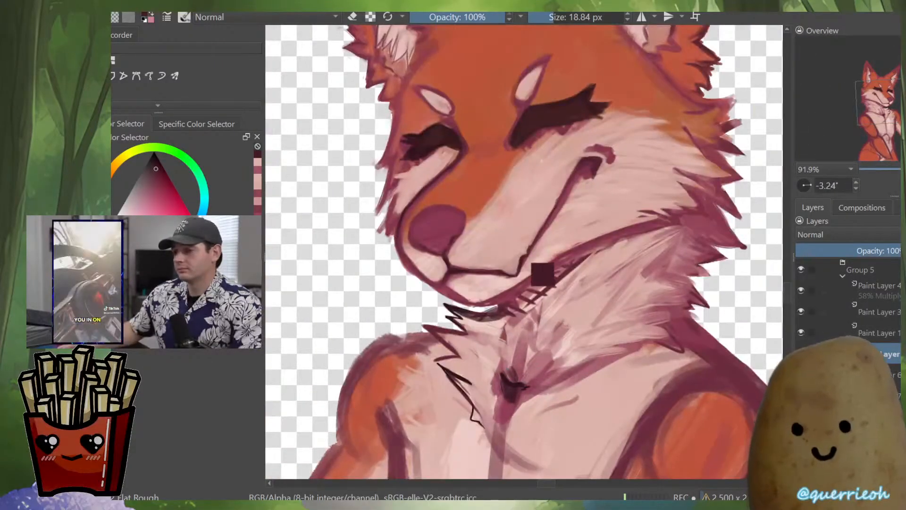
left_click_drag(547, 332, 588, 338)
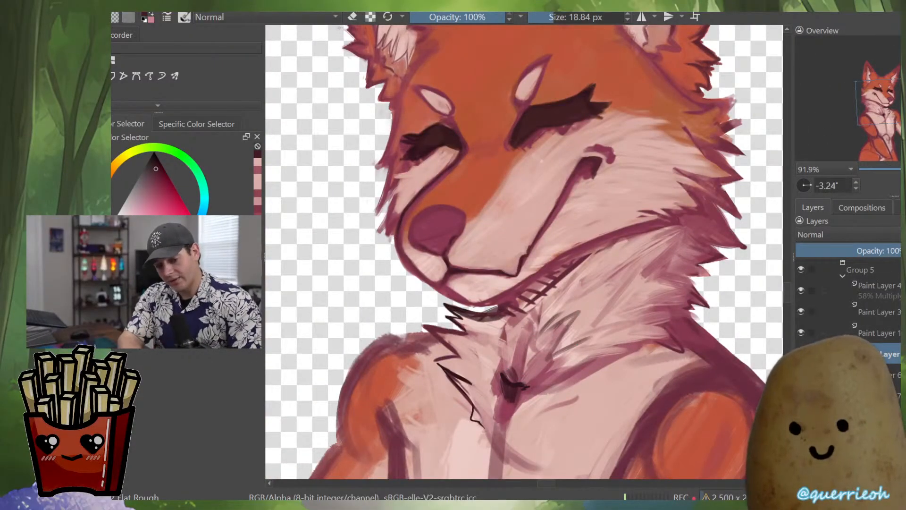
Sample a pale tone and layer fur strands over the throat's purple shading at 32.23 px, checking the shape mirrored
left_click(538, 355, "ctrl")
left_click_drag(538, 355, 545, 354, "shift")
left_click_drag(536, 353, 559, 329)
left_click_drag(524, 376, 548, 357)
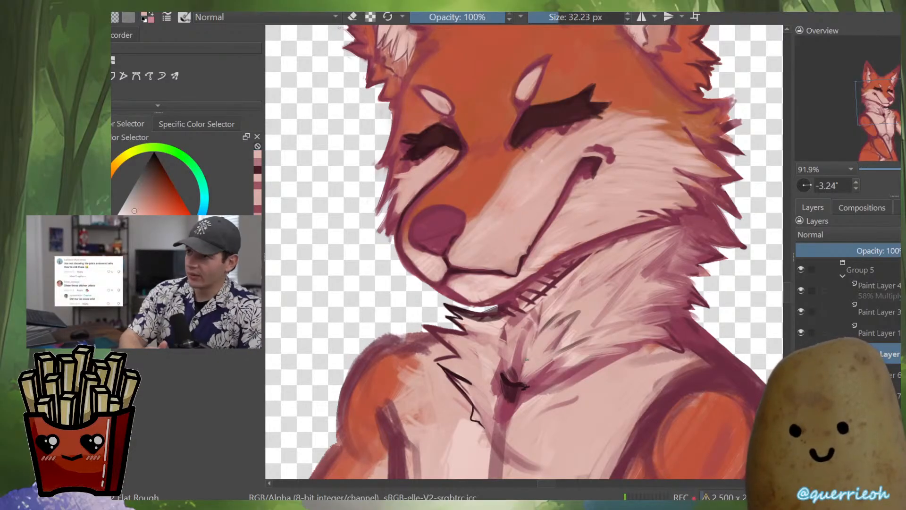
key("m")
key("m")
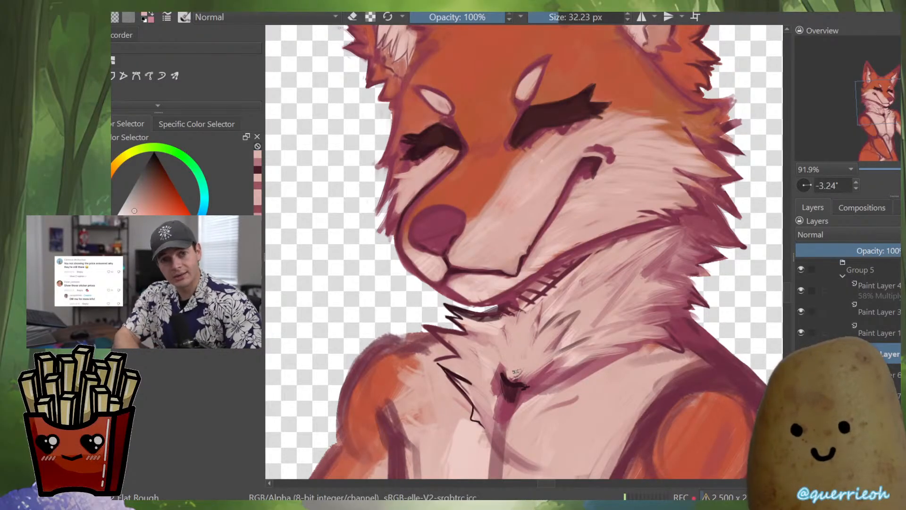
scroll(580, 314, "down", 5)
scroll(581, 314, "up", 4)
scroll(505, 317, "up", 2)
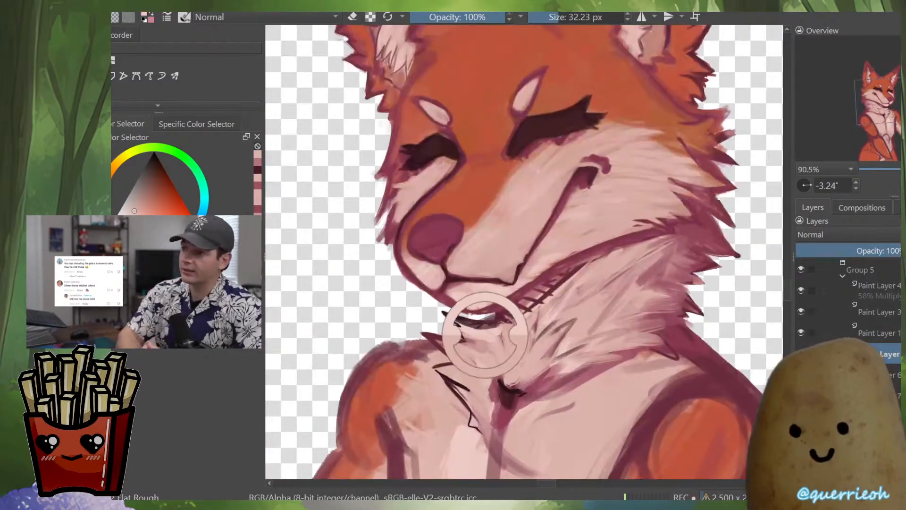
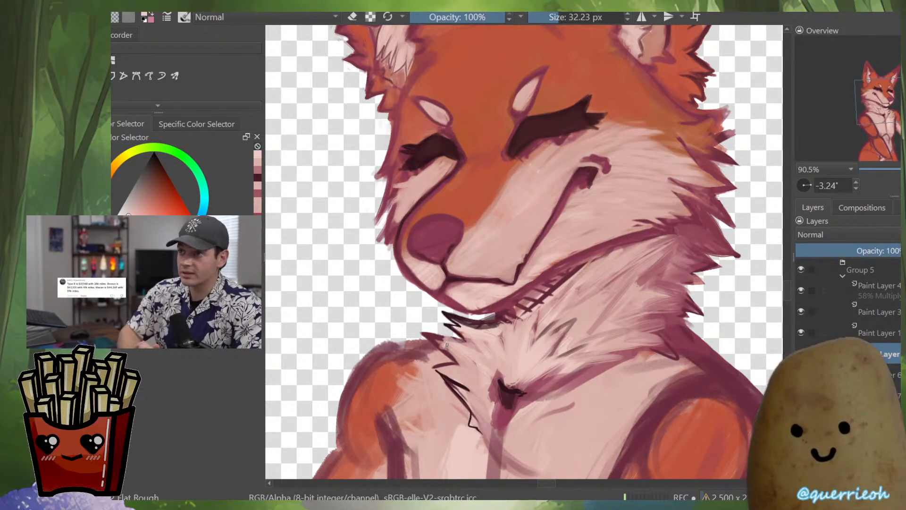
Stroke fine mauve fur strands through the neck's outer fur beneath the cheek at 11.20 px
key("m")
scroll(622, 290, "up", 4)
left_click_drag(650, 329, 626, 329)
left_click_drag(556, 350, 656, 331)
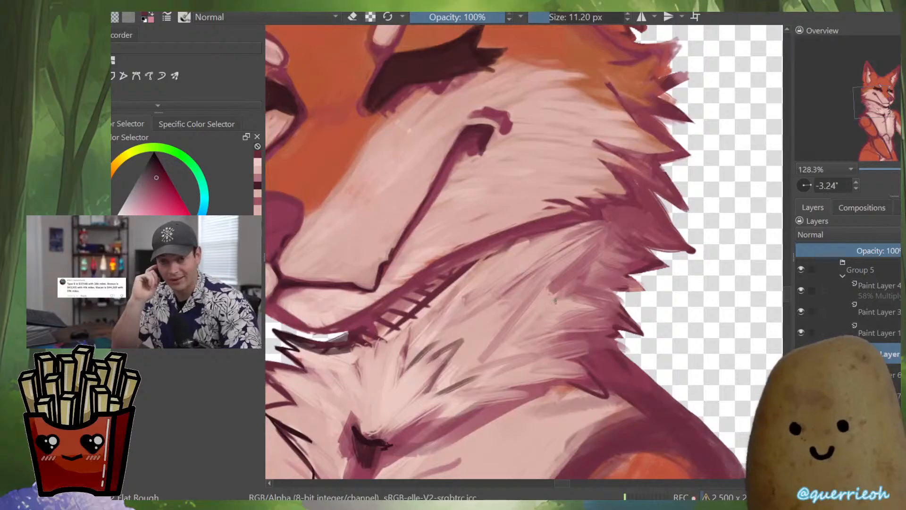
left_click_drag(636, 302, 582, 365)
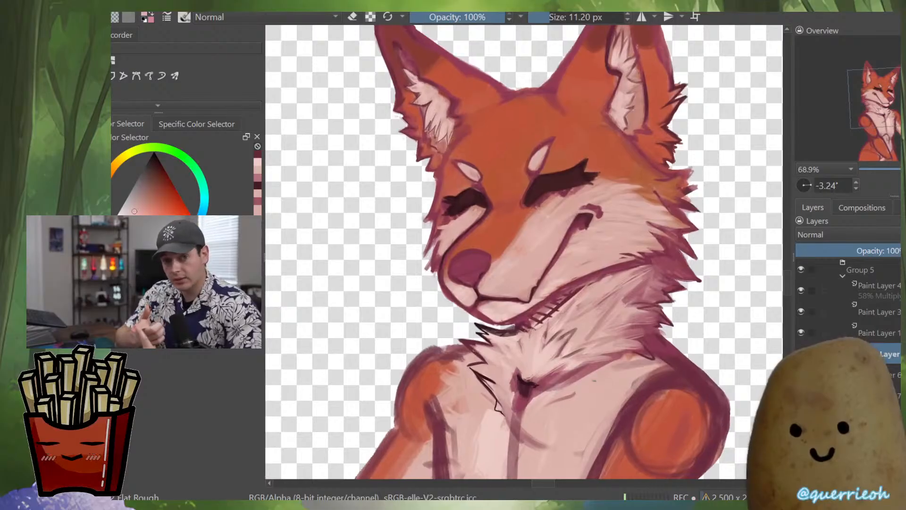
Paint pale fur over the chest's sketch lines and the dark notch at the collar's centre at 47.76 px
mouse_move(548, 398)
left_mouse_down()
mouse_move(592, 374)
mouse_move(520, 421)
mouse_move(525, 465)
mouse_move(547, 448)
left_mouse_up()
left_click(523, 385, "ctrl")
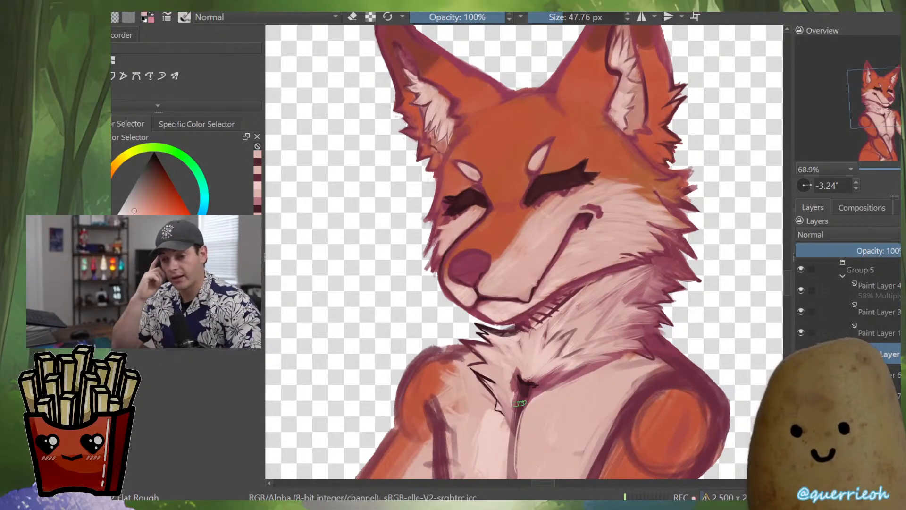
left_click(515, 368, "ctrl")
mouse_move(517, 374)
left_mouse_down()
mouse_move(511, 427)
mouse_move(534, 385)
mouse_move(538, 394)
mouse_move(588, 365)
left_mouse_up()
left_click(570, 335, "ctrl")
left_click_drag(536, 382, 516, 436)
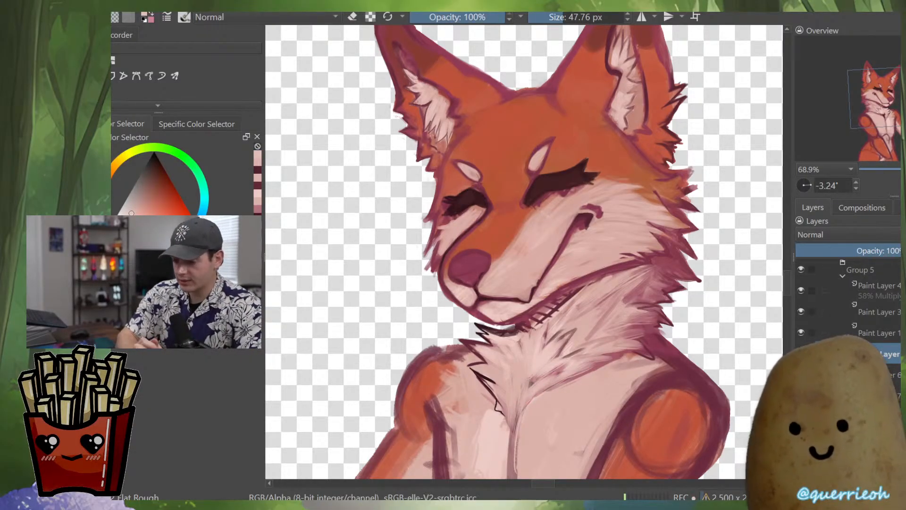
Spread broad sampled pale fur strokes across the chest down to the belly at 56.27 px
scroll(554, 408, "down", 4)
scroll(557, 424, "up", 3)
left_click(512, 382, "ctrl")
mouse_move(512, 382)
left_mouse_down("shift")
mouse_move(491, 372)
mouse_move(482, 431)
mouse_move(512, 449)
mouse_move(538, 416)
left_mouse_up("shift")
left_click_drag(553, 461, 568, 402)
left_click(532, 396, "ctrl")
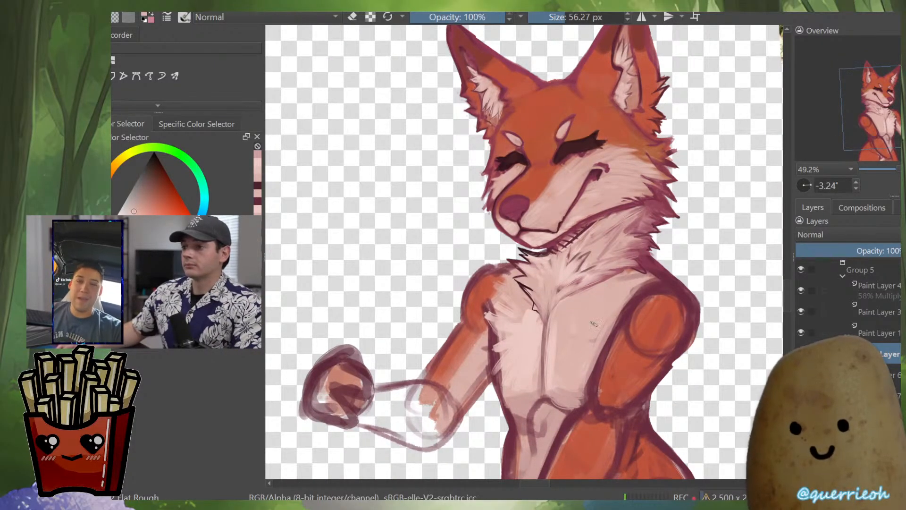
Extend the outer shoulder contour from the neck fur down around the arm with sampled purple at 49.26 px
mouse_move(665, 274)
left_mouse_down()
mouse_move(670, 285)
mouse_move(626, 323)
mouse_move(631, 312)
mouse_move(654, 351)
left_mouse_up()
key("e")
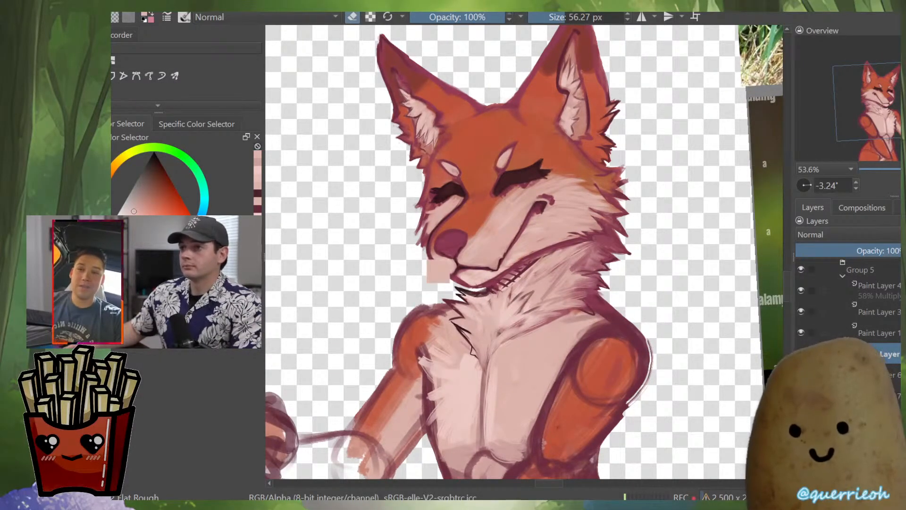
key("e")
left_click(427, 307, "ctrl")
left_click_drag(430, 303, 422, 309)
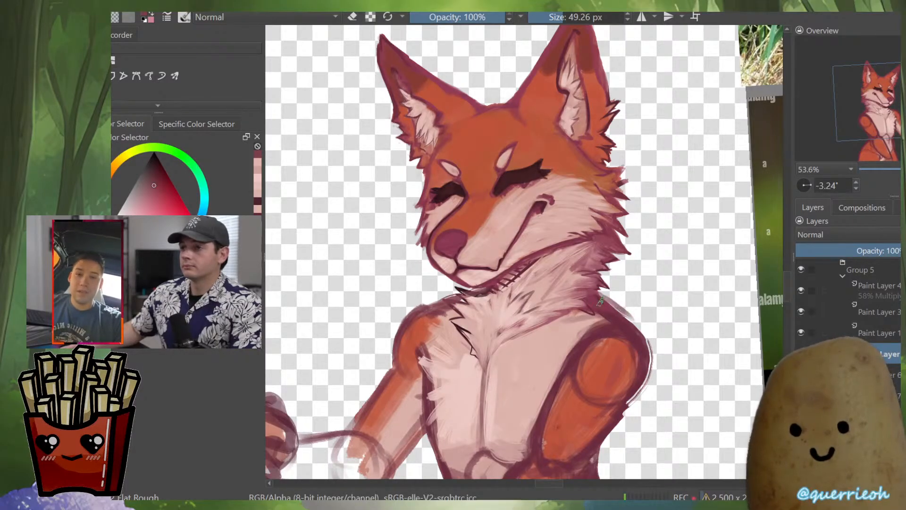
key("m")
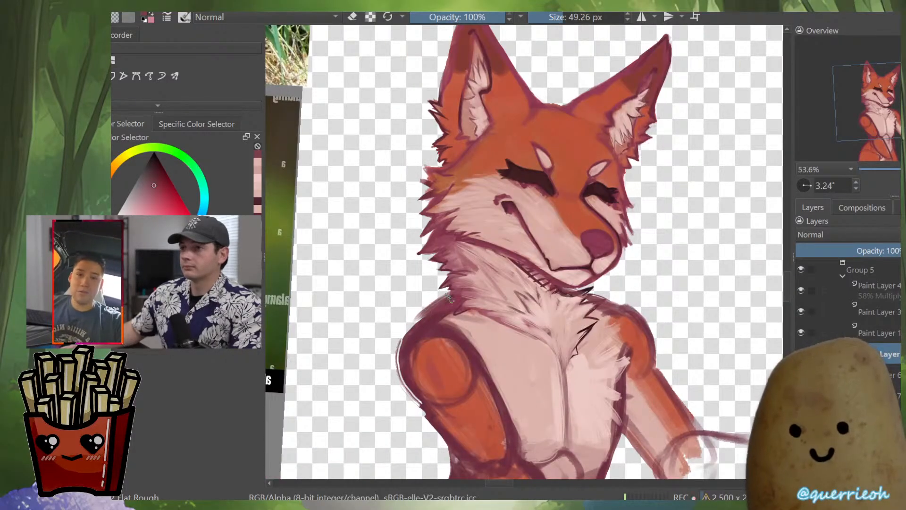
left_click_drag(448, 293, 394, 349)
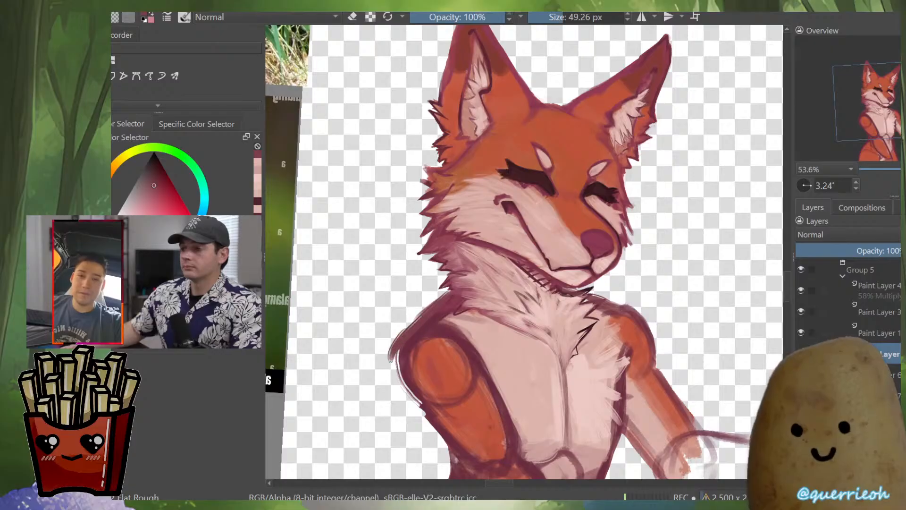
left_click_drag(430, 321, 490, 319)
Build up the sampled purple shading along the outer shoulder, alternating painting and erasing
mouse_move(491, 319)
left_mouse_down()
mouse_move(490, 279)
mouse_move(425, 424)
left_mouse_up()
left_click(508, 312, "ctrl")
key("e")
left_click_drag(533, 253, 474, 302, "shift")
left_click_drag(534, 271, 534, 298, "ctrl")
key("e")
mouse_move(486, 311)
left_mouse_down()
mouse_move(448, 354)
mouse_move(441, 415)
left_mouse_up()
Clean up the silhouette of the outer shoulder and upper arm with erasing and painted strokes, undoing one unwanted pass
key("m")
key("e")
mouse_move(608, 336)
left_mouse_down()
mouse_move(616, 379)
mouse_move(599, 415)
mouse_move(637, 319)
left_mouse_up()
mouse_move(637, 236)
left_mouse_down()
mouse_move(651, 278)
mouse_move(626, 328)
mouse_move(540, 377)
left_mouse_up()
key("ctrl+z")
key("e")
left_click_drag(615, 347, 545, 438)
mouse_move(622, 325)
left_mouse_down()
mouse_move(618, 396)
mouse_move(602, 337)
mouse_move(542, 422)
left_mouse_up()
Layer sampled pale fur strokes diagonally over the chest toward both arms at 51.53 px, working in both mirrored and normal view
key("e")
left_click_drag(577, 335, 577, 415)
left_click_drag(523, 342, 523, 279)
left_click(524, 344, "ctrl")
left_click_drag(528, 357, 540, 356)
mouse_move(538, 359)
left_mouse_down()
mouse_move(543, 371)
mouse_move(552, 353)
mouse_move(542, 326)
left_mouse_up()
key("m")
mouse_move(518, 276)
left_mouse_down()
mouse_move(481, 310)
mouse_move(488, 330)
mouse_move(473, 347)
left_mouse_up()
mouse_move(493, 311)
left_mouse_down()
mouse_move(467, 340)
mouse_move(464, 373)
left_mouse_up()
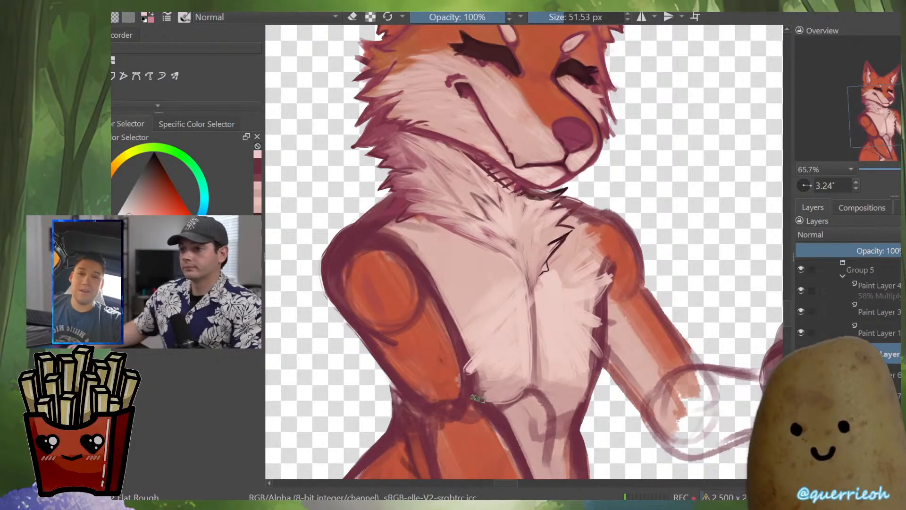
key("m")
left_click(535, 263, "ctrl")
left_click_drag(521, 333, 512, 342)
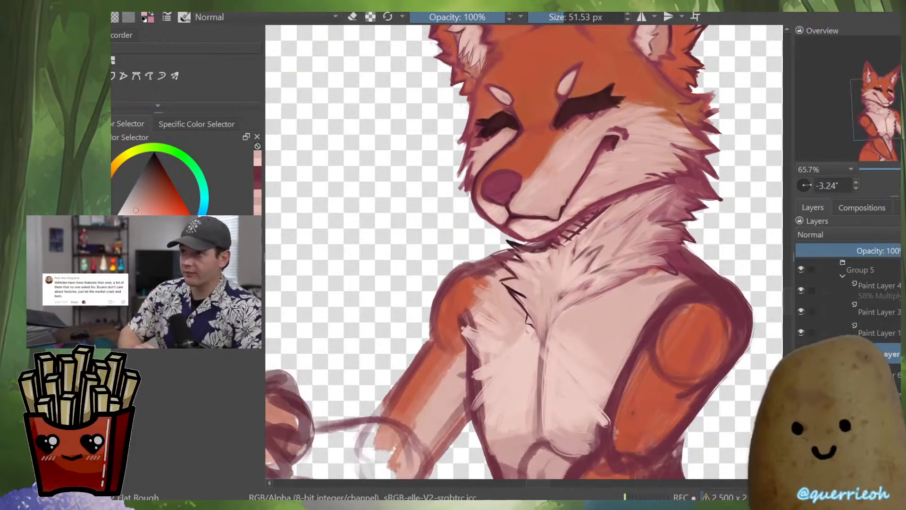
Blend sampled strands where the upper chest meets the shoulder and brush pale fur down the inner forearm
left_click(671, 272, "ctrl")
mouse_move(653, 281)
left_mouse_down()
mouse_move(694, 275)
mouse_move(694, 267)
mouse_move(629, 295)
left_mouse_up()
scroll(674, 290, "down", 3)
scroll(562, 334, "up", 3)
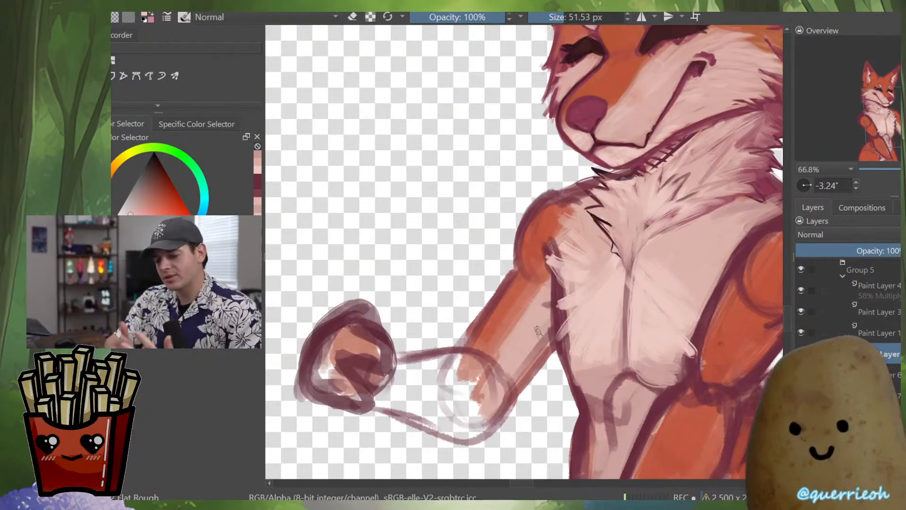
mouse_move(481, 357)
left_mouse_down()
mouse_move(505, 392)
mouse_move(496, 401)
left_mouse_up()
Examine the red fox together with the partner fox, the sunset forest background and the reference photos
key("alt+i")
scroll(718, 313, "down", 5)
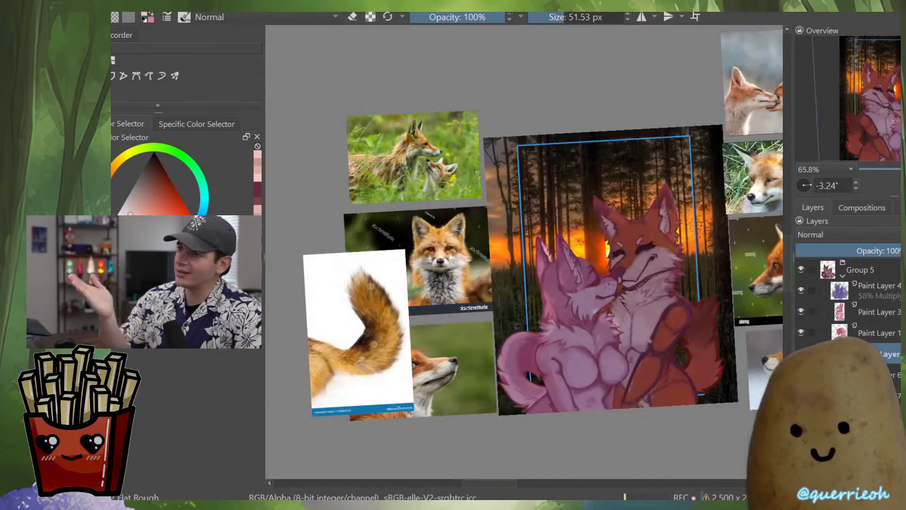
scroll(724, 285, "up", 4)
key("alt+i")
key("alt+i")
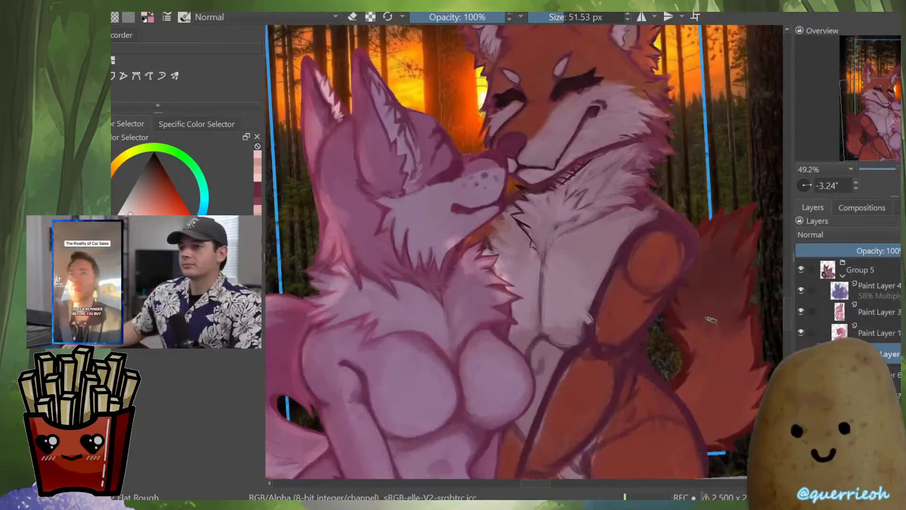
scroll(675, 293, "down", 1)
scroll(674, 175, "down", 5)
scroll(679, 217, "up", 6)
Isolate the painting layer again and tidy the purple edge between the chest and the upper arm at 47.73 px
left_click_drag(680, 217, 710, 335)
key("alt+i")
scroll(573, 363, "up", 3)
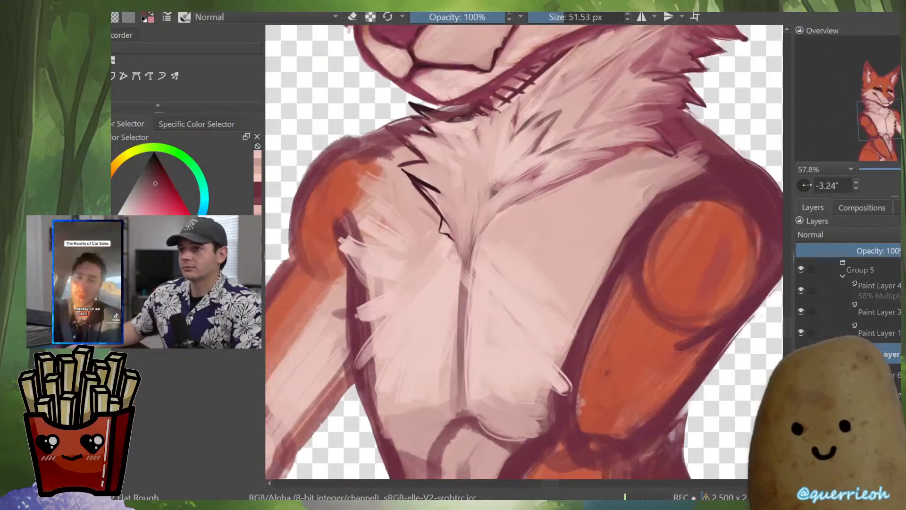
scroll(605, 292, "down", 3)
scroll(606, 292, "up", 3)
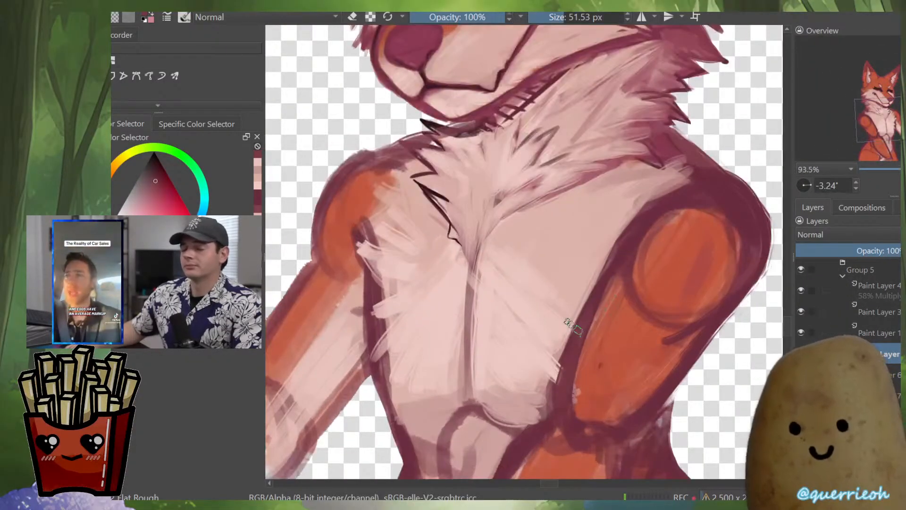
left_click_drag(548, 385, 576, 314, "shift")
left_click(615, 248, "ctrl")
left_click(547, 330, "ctrl")
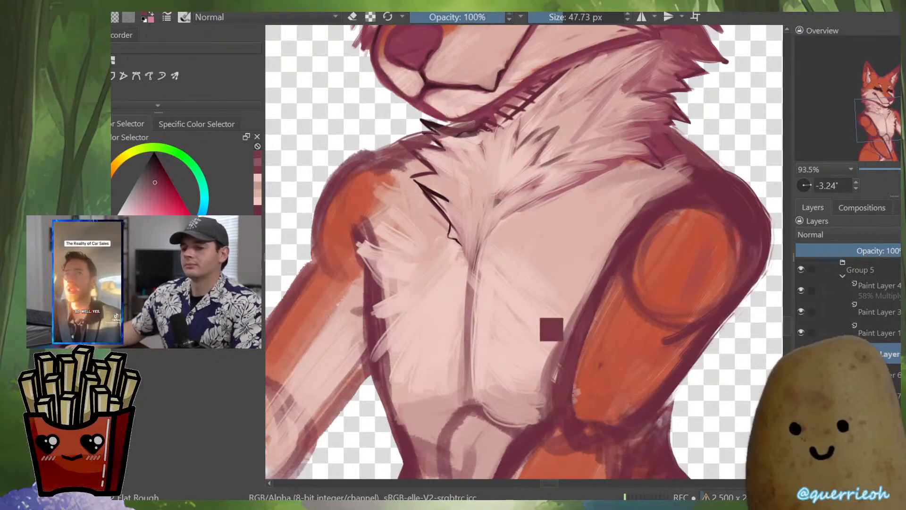
Smooth the upper arm's fill above the elbow with sampled orange tones at 47.73 px
left_click(600, 349, "ctrl")
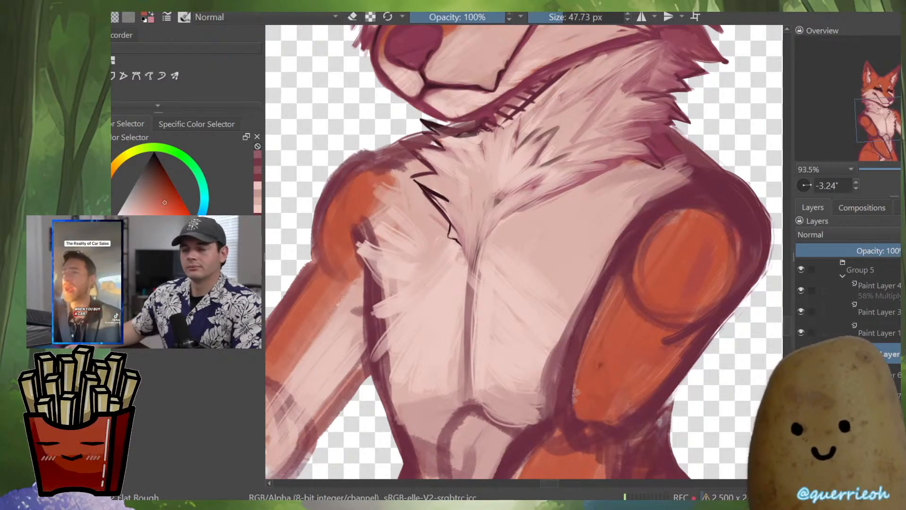
left_click(606, 315, "ctrl")
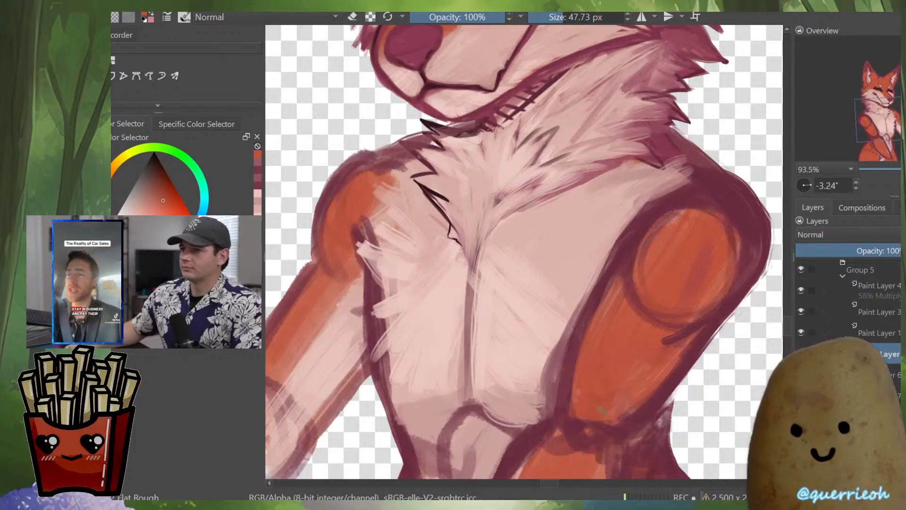
scroll(681, 353, "down", 3)
scroll(682, 353, "up", 2)
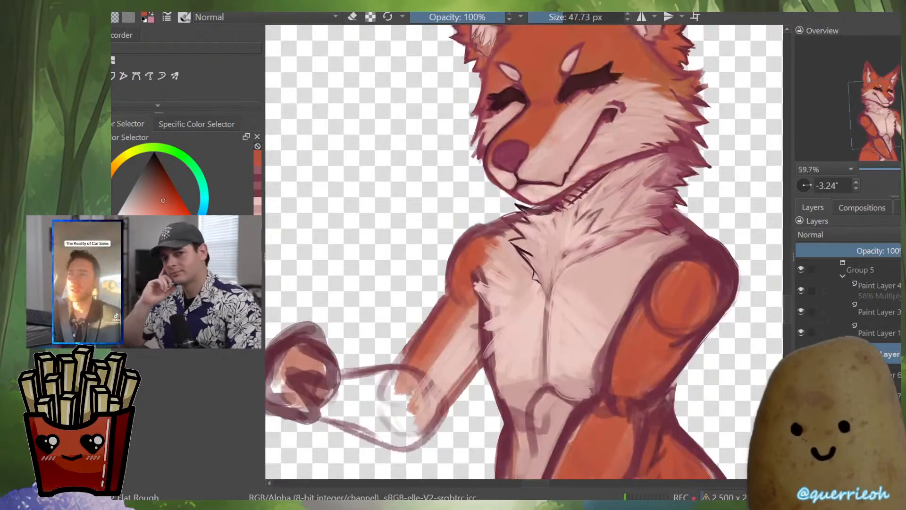
Sample the dark brown of the eyelashes, hatch a shadow at the elbow and outline the outer shoulder at 23.25 px
left_click(585, 82, "ctrl")
mouse_move(639, 406)
left_mouse_down()
mouse_move(628, 382)
mouse_move(613, 414)
mouse_move(569, 427)
mouse_move(519, 397)
mouse_move(503, 410)
left_mouse_up()
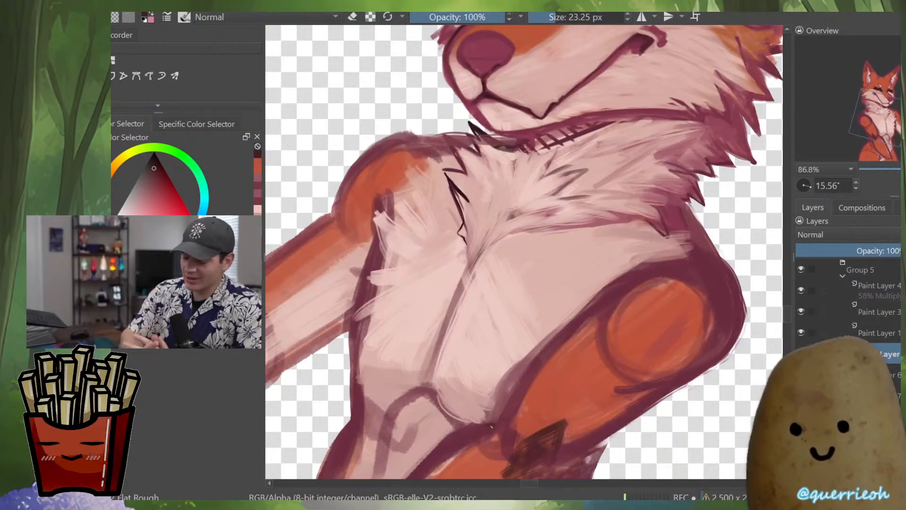
left_click_drag(616, 287, 565, 316)
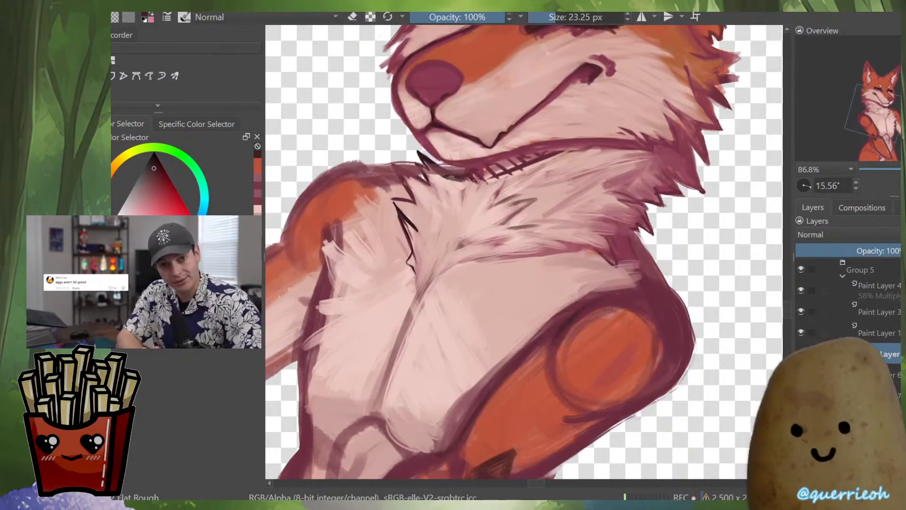
left_click_drag(652, 311, 686, 240)
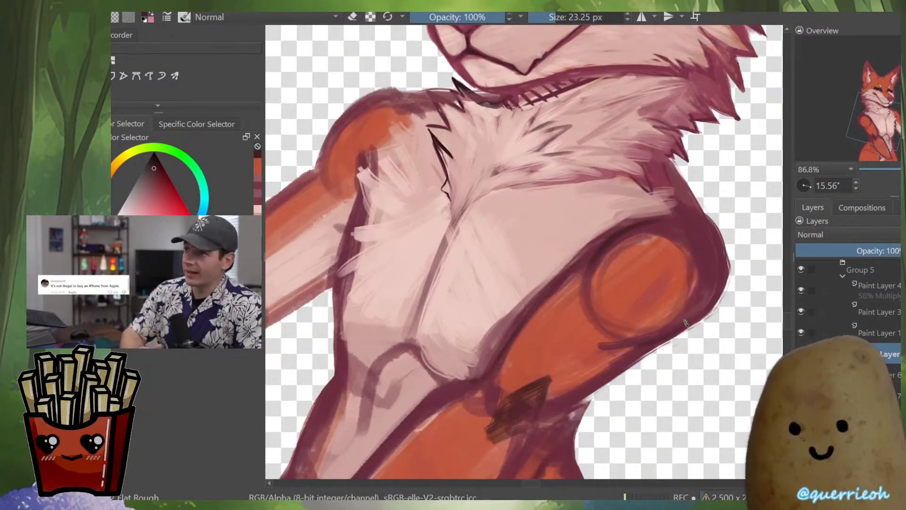
left_click_drag(698, 211, 632, 319)
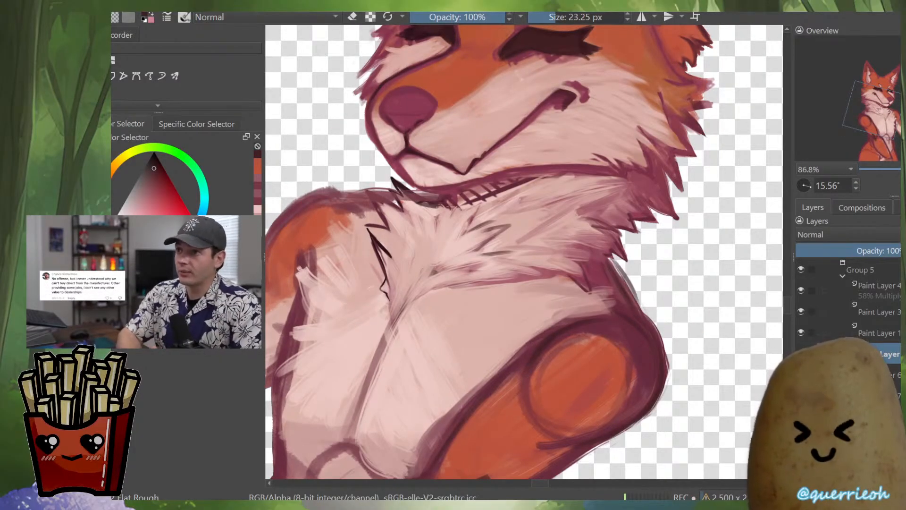
Draw thin dark contours around the other shoulder and down its arm at 17.73 px, undoing one arm stroke
mouse_move(629, 312)
left_mouse_down()
mouse_move(738, 400)
mouse_move(779, 295)
left_mouse_up()
left_click_drag(512, 295, 509, 295)
left_click_drag(460, 311, 426, 365)
mouse_move(484, 313)
left_mouse_down()
mouse_move(431, 337)
mouse_move(416, 391)
mouse_move(478, 315)
mouse_move(502, 215)
left_mouse_up()
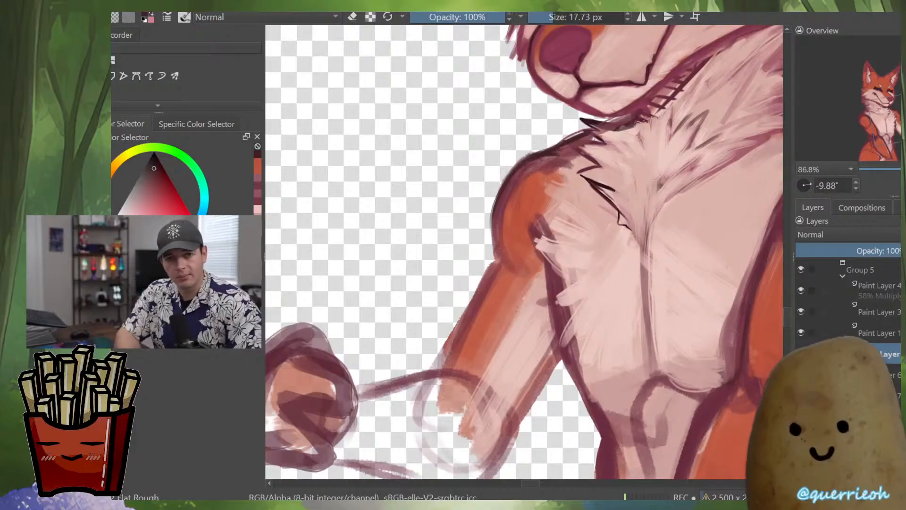
left_click_drag(494, 268, 444, 360)
key("ctrl+z")
key("i")
key("i")
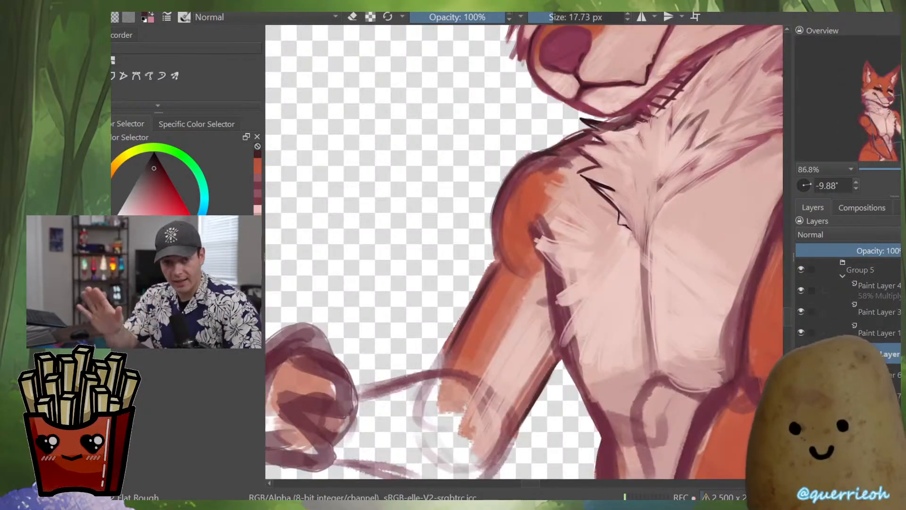
Smooth the lower chest and its bottom contour with sampled pink tones at 17.19 px
left_click_drag(564, 378, 710, 391)
scroll(586, 349, "up", 5)
left_click(584, 336, "ctrl")
left_click_drag(580, 371, 614, 325)
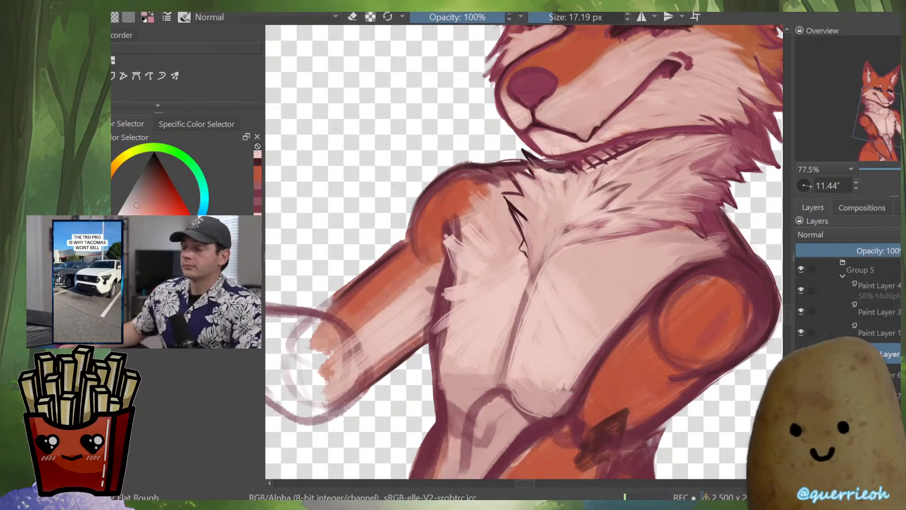
left_click_drag(557, 411, 573, 393)
scroll(698, 402, "down", 6)
scroll(692, 431, "up", 6)
left_click(580, 324, "ctrl")
mouse_move(574, 354)
left_mouse_down()
mouse_move(534, 374)
mouse_move(507, 405)
left_mouse_up()
Sample the orange of the forearm resting across the body and smooth its fill at 41.40 px
left_click(557, 377, "ctrl")
scroll(559, 375, "down", 6)
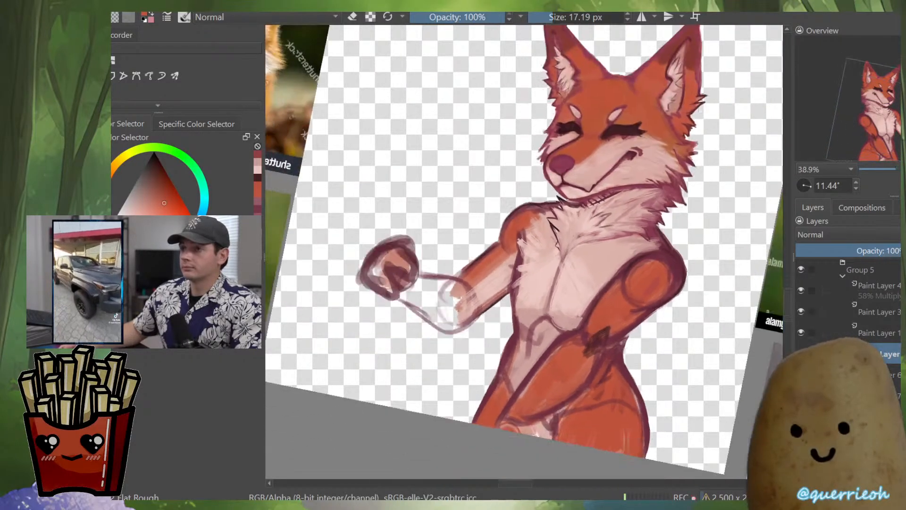
scroll(540, 380, "up", 3)
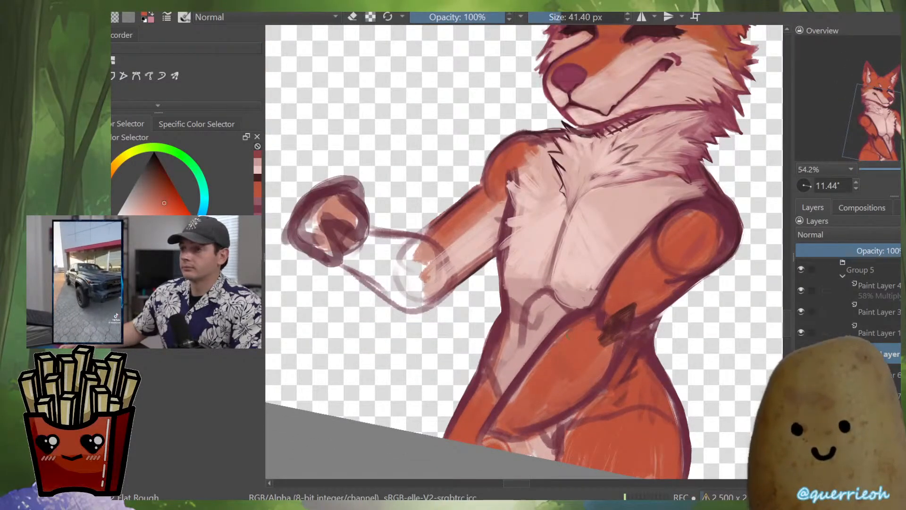
left_click_drag(544, 358, 511, 402)
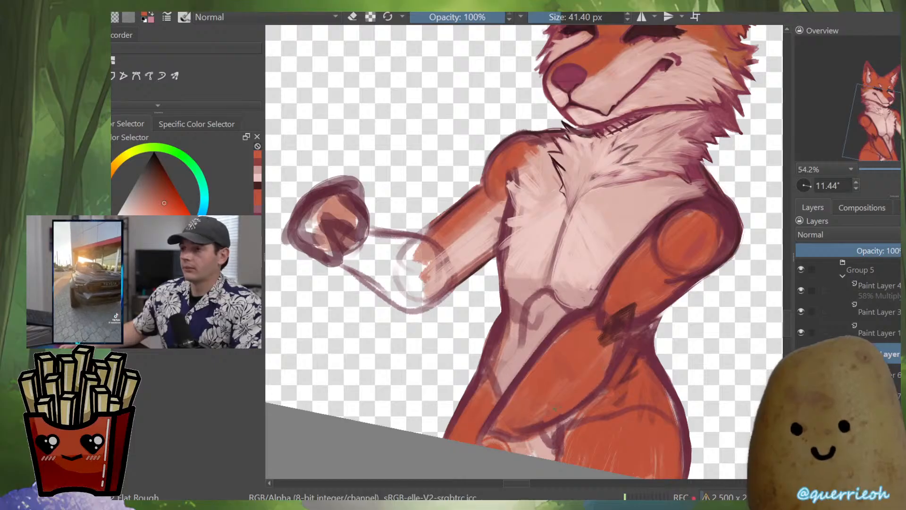
scroll(609, 391, "down", 6)
scroll(606, 410, "up", 8)
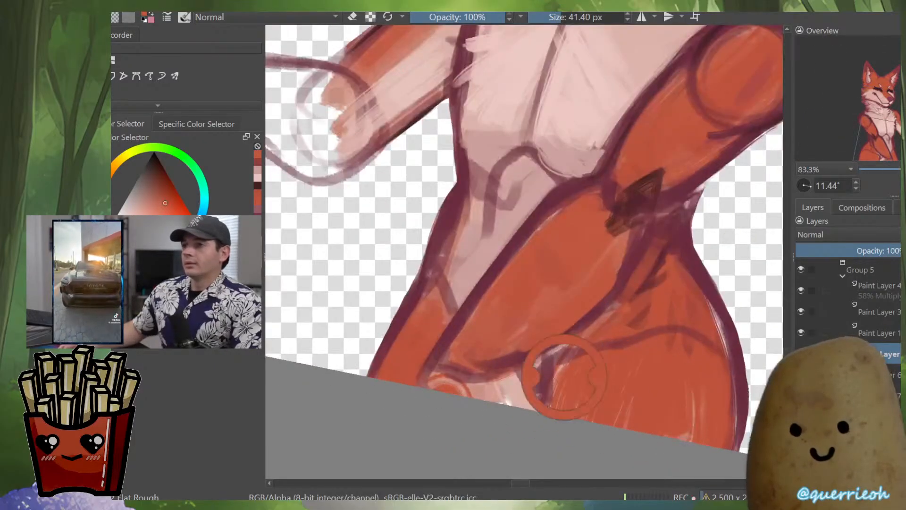
Cover the sketch marks on the hip with a sampled darker orange at 84.29 px, shading the area below the waist
left_click_drag(585, 391, 605, 392, "shift")
key("m")
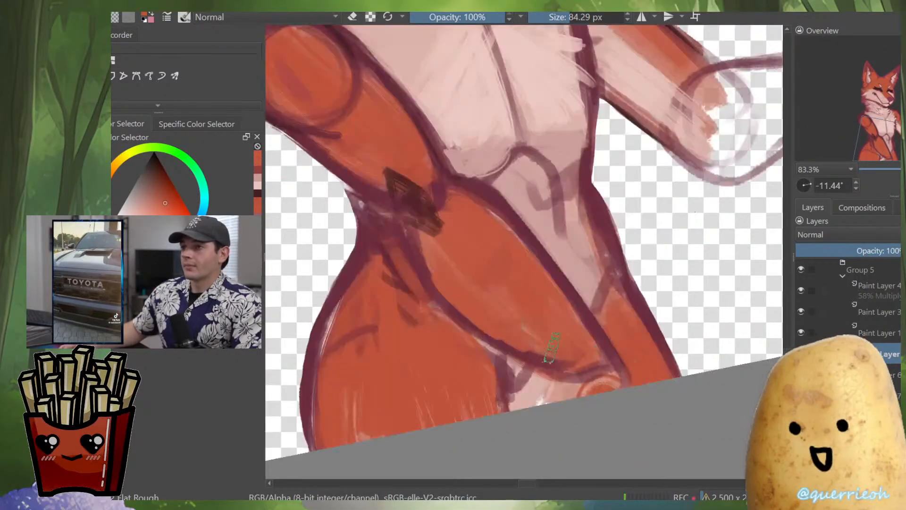
left_click_drag(459, 362, 432, 341, "shift")
left_click(432, 341, "ctrl")
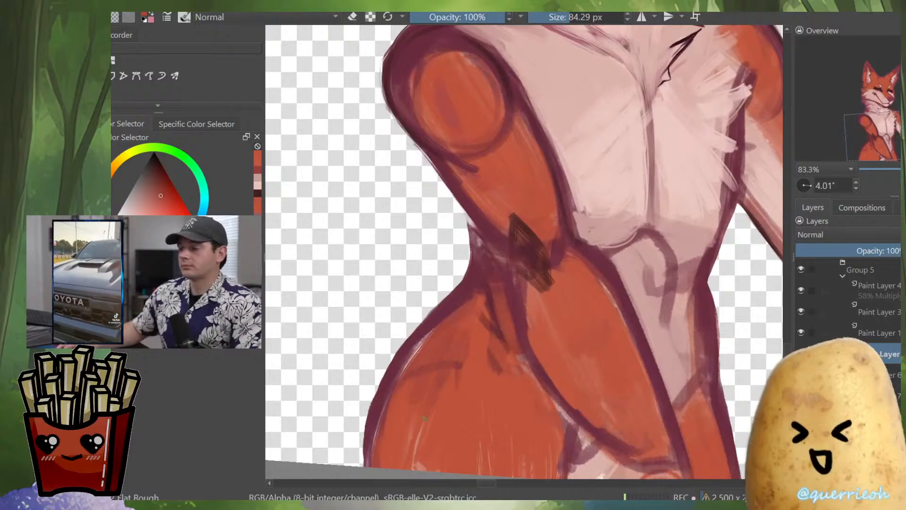
key("m")
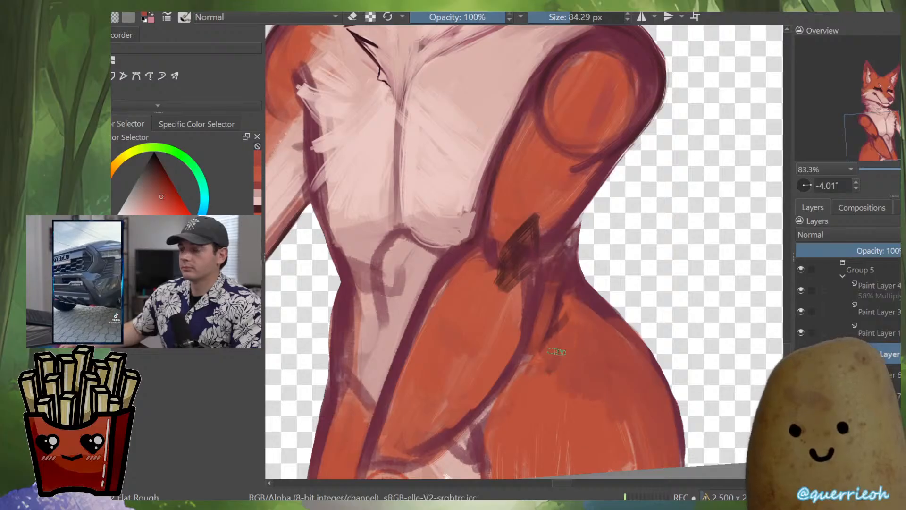
key("m")
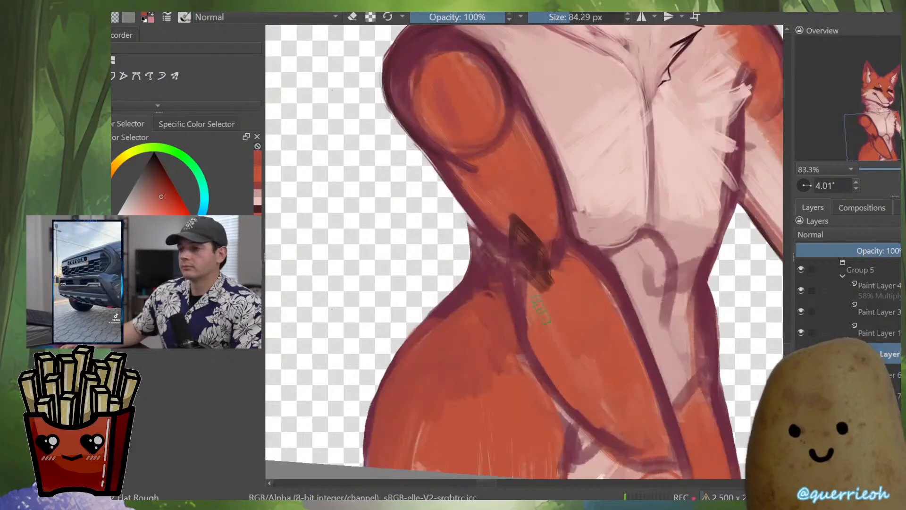
scroll(438, 330, "up", 3)
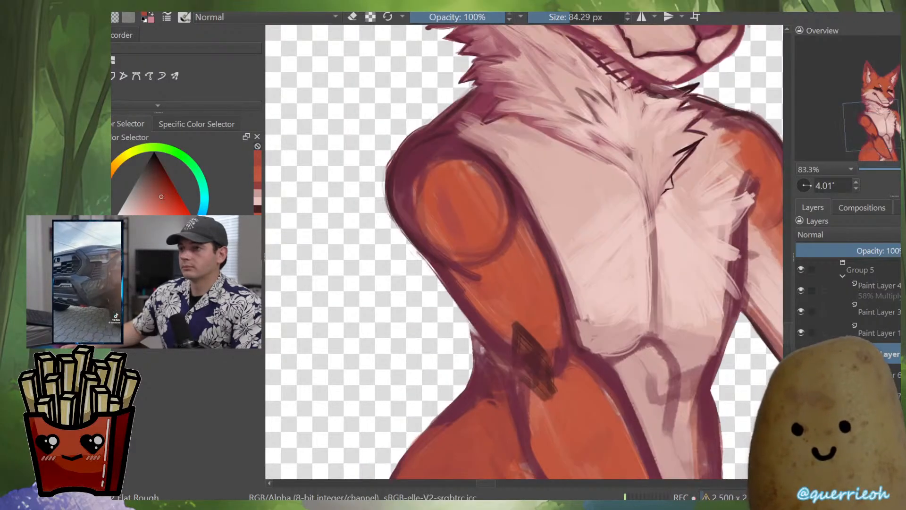
Sample a dark purple, contour the back of the waist and the forearm edge with thin strokes, and darken the waist at 23.16 px
key("m")
left_click(629, 245, "ctrl")
mouse_move(584, 327)
left_mouse_down("shift")
mouse_move(553, 327)
mouse_move(542, 360)
left_mouse_up("shift")
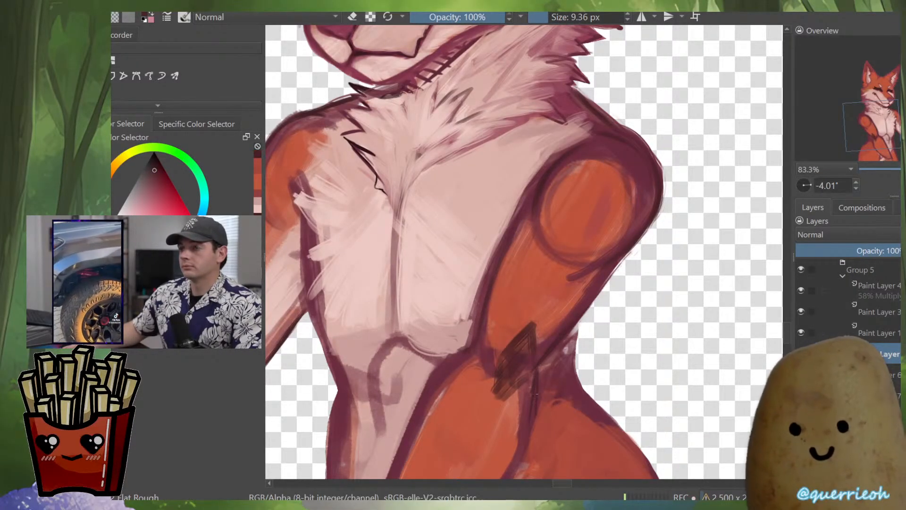
left_click_drag(567, 350, 568, 350, "shift")
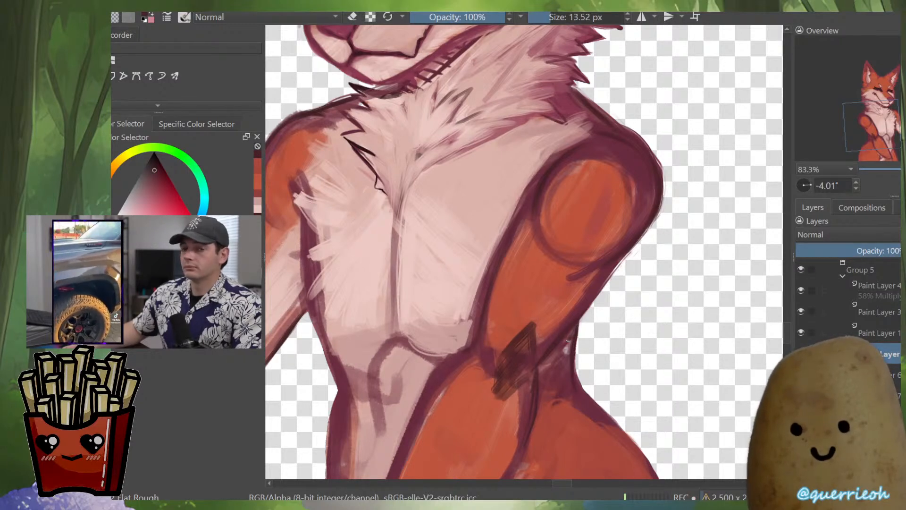
key("m")
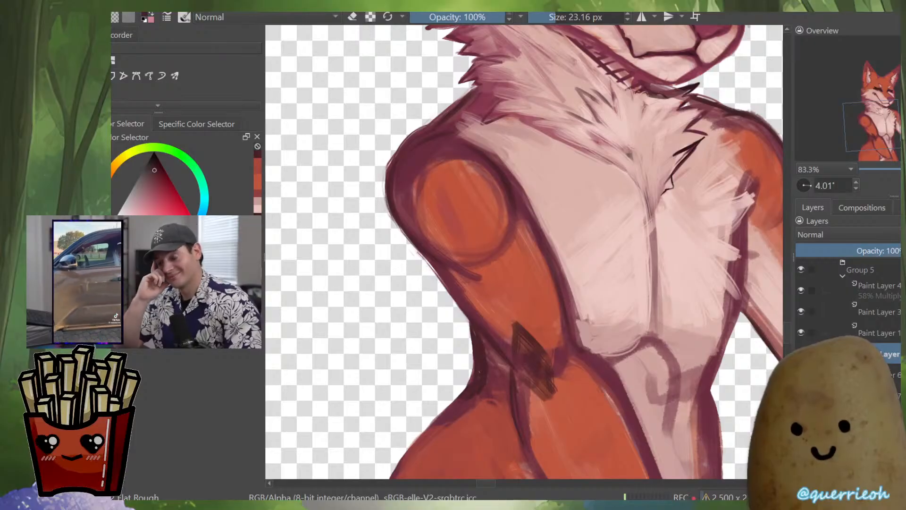
scroll(581, 398, "down", 3)
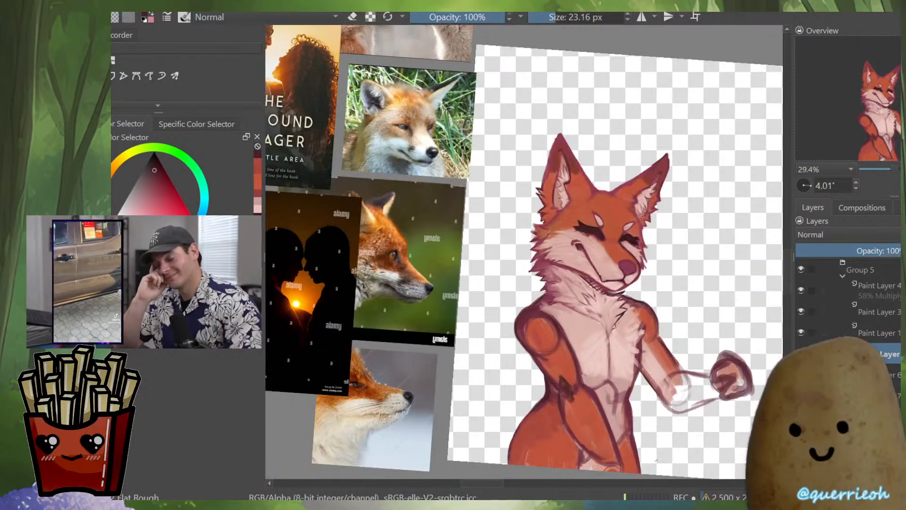
key("m")
key("m")
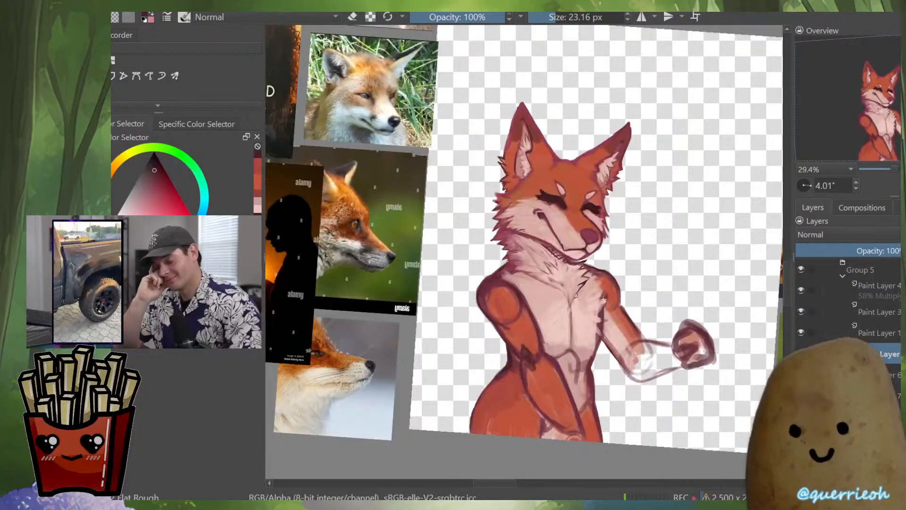
Fill the belly below the chest with sampled mauve tones at 55.97 px, leaving short fur strokes along its edges
scroll(552, 361, "up", 3)
mouse_move(585, 335)
left_mouse_down()
mouse_move(587, 364)
mouse_move(565, 352)
mouse_move(570, 367)
mouse_move(551, 360)
mouse_move(570, 387)
mouse_move(561, 365)
mouse_move(568, 379)
mouse_move(599, 388)
left_mouse_up()
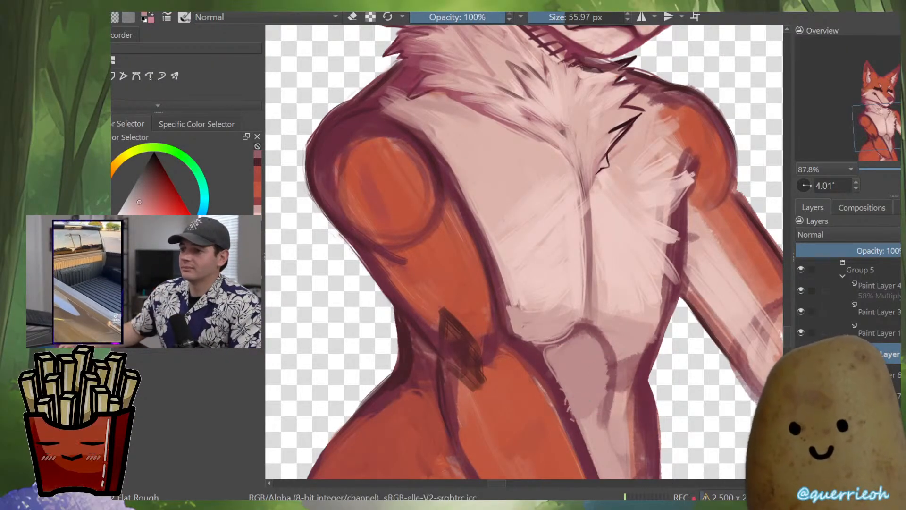
key("m")
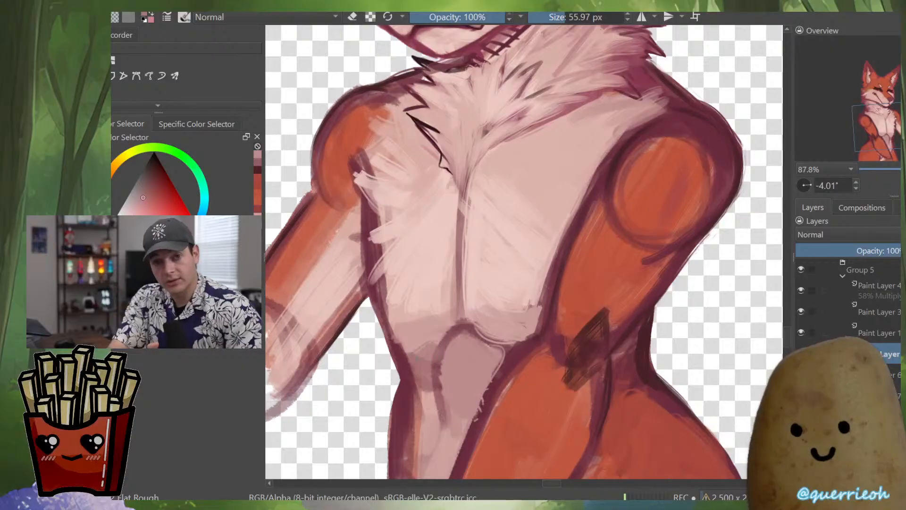
scroll(531, 305, "down", 4)
scroll(540, 354, "up", 2)
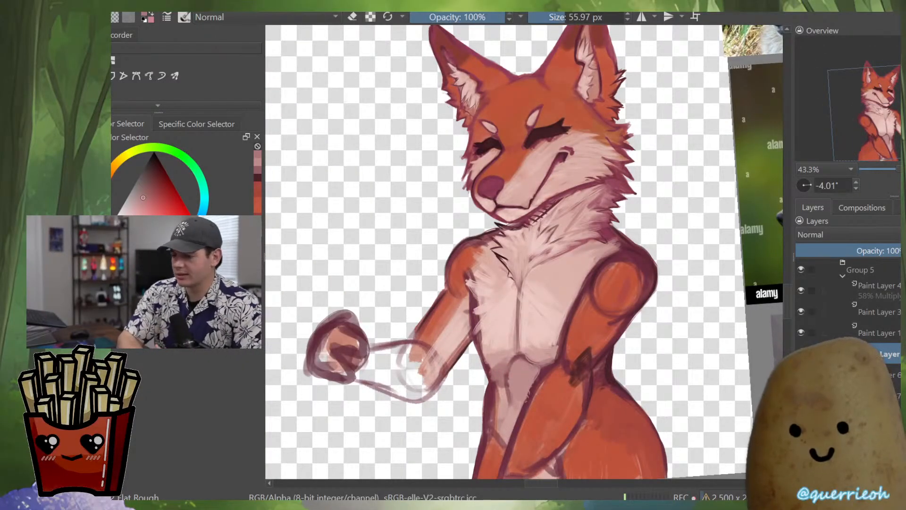
left_click(516, 373, "ctrl")
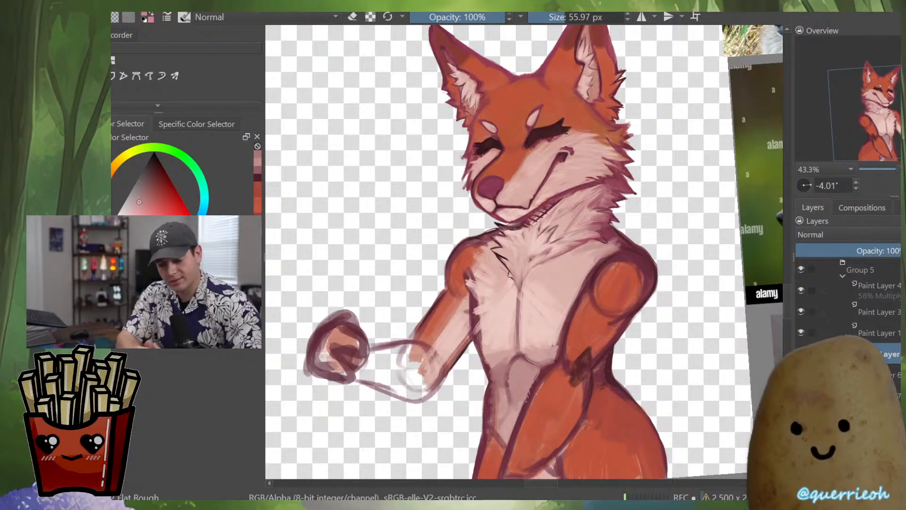
left_click(503, 400, "ctrl")
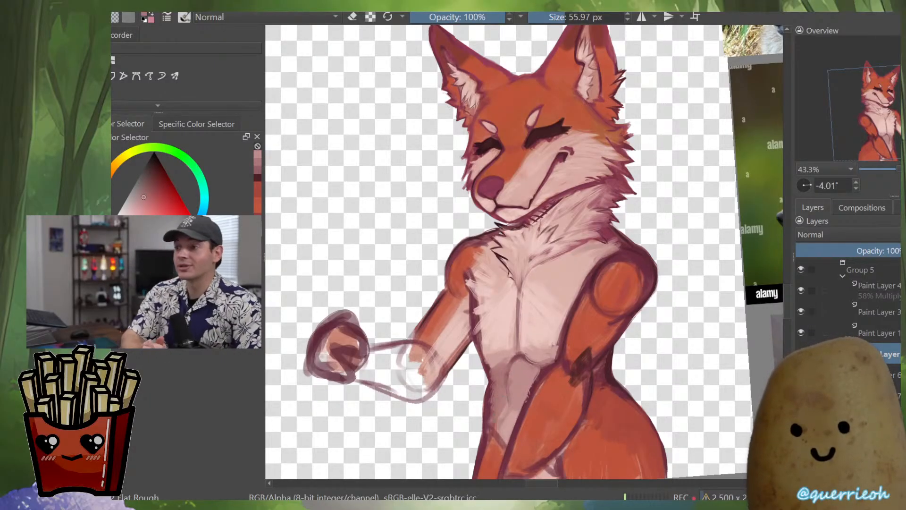
Erase the rough outer edge of the belly and waist at 46.96 px and compare it with the full illustration
key("m")
scroll(506, 397, "up", 3)
key("e")
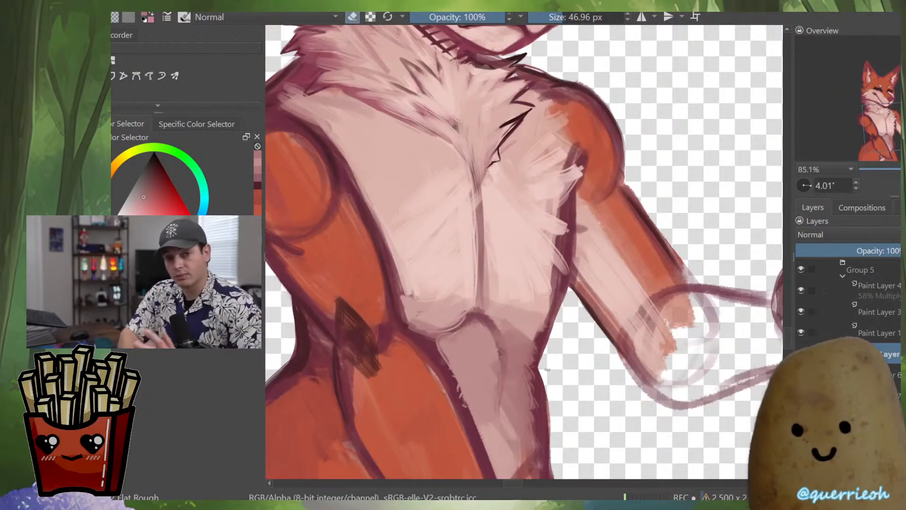
left_click_drag(545, 394, 551, 470)
scroll(582, 368, "down", 4)
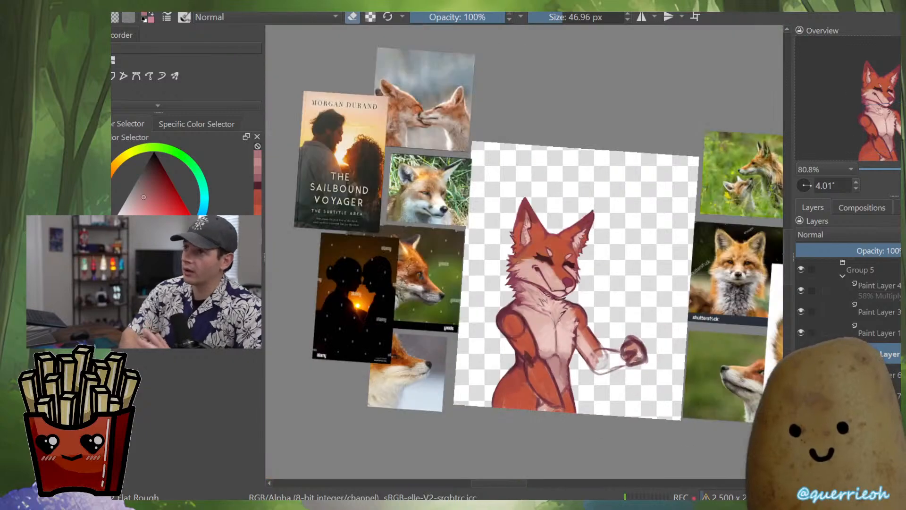
scroll(566, 330, "up", 6)
key("m")
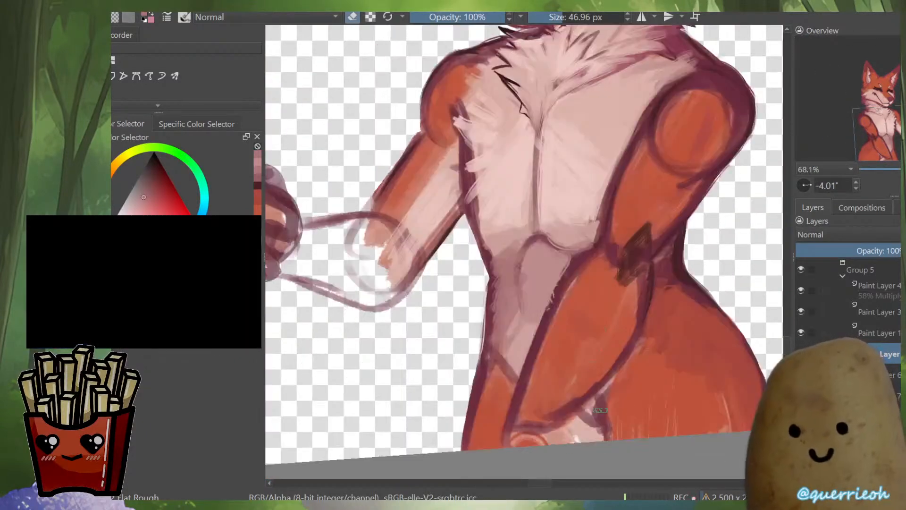
left_click_drag(613, 424, 600, 437)
key("i")
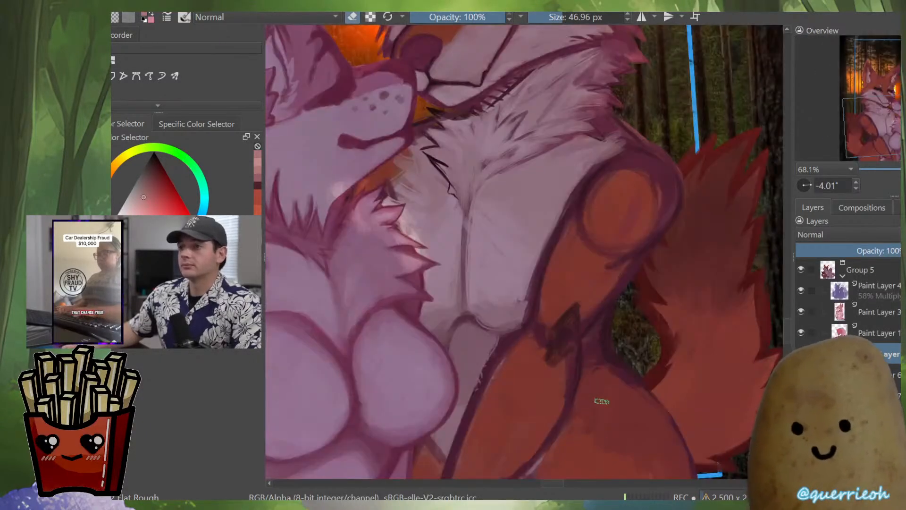
key("i")
Strengthen the outer hip contour below the waist with sampled purple at 25.65 px
key("m")
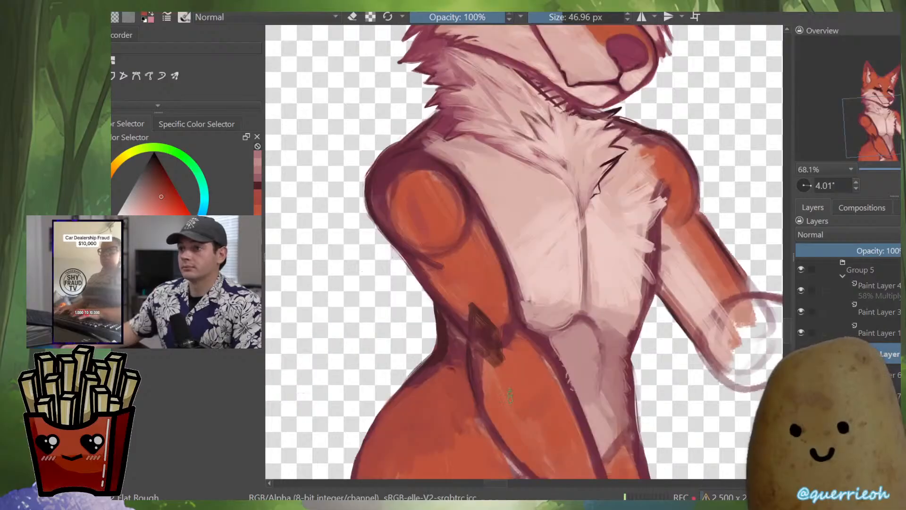
left_click_drag(449, 372, 425, 382, "shift")
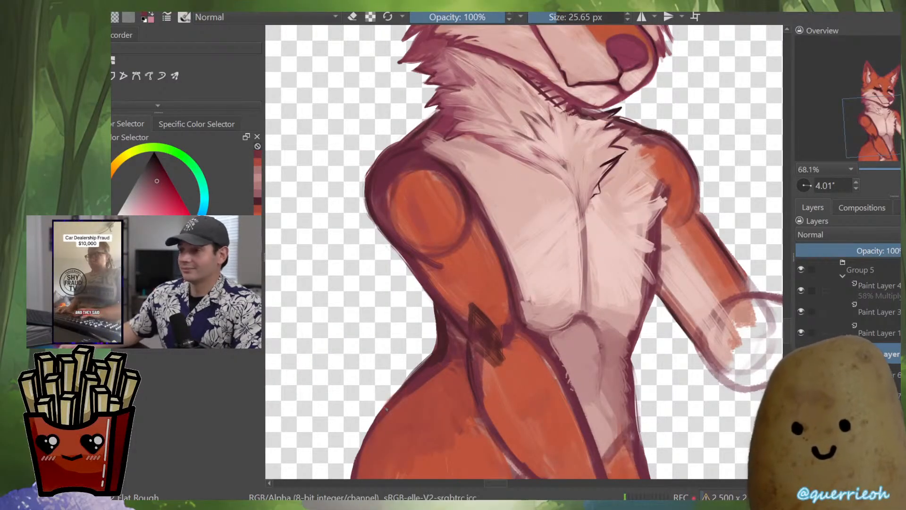
key("m")
left_click(604, 369, "ctrl")
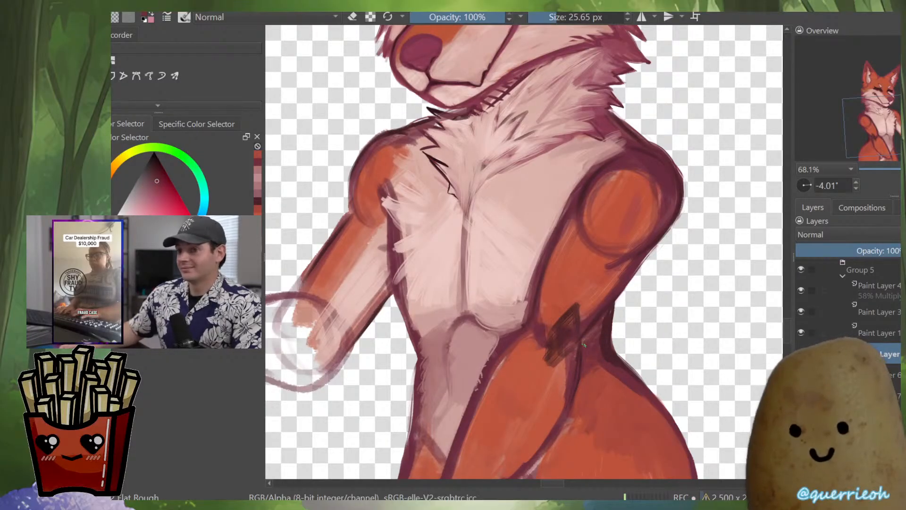
Blend the purple waist into the upper hip with sampled red and orange tones at 39.32 and 49.41 px
key("m")
left_click(447, 397, "ctrl")
left_click_drag(446, 372, 408, 392)
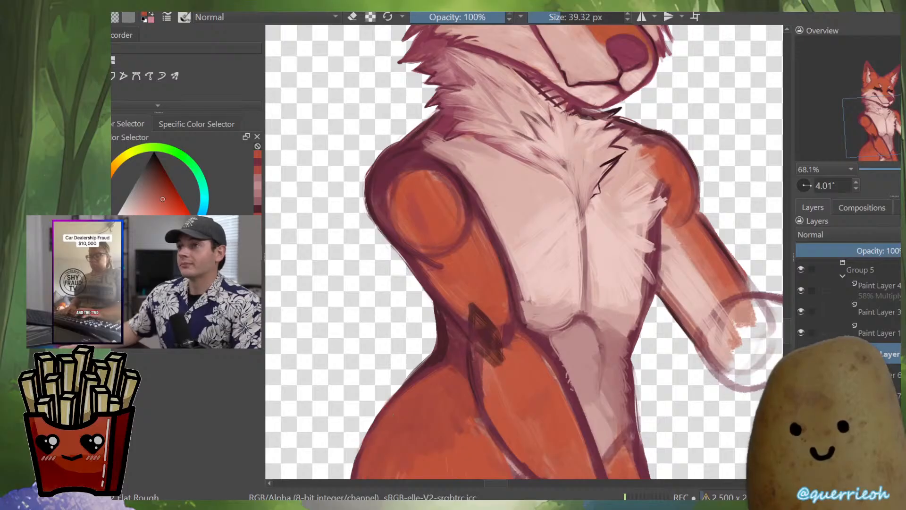
key("m")
left_click_drag(571, 424, 561, 444)
left_click(607, 397, "ctrl")
left_click_drag(612, 415, 600, 414)
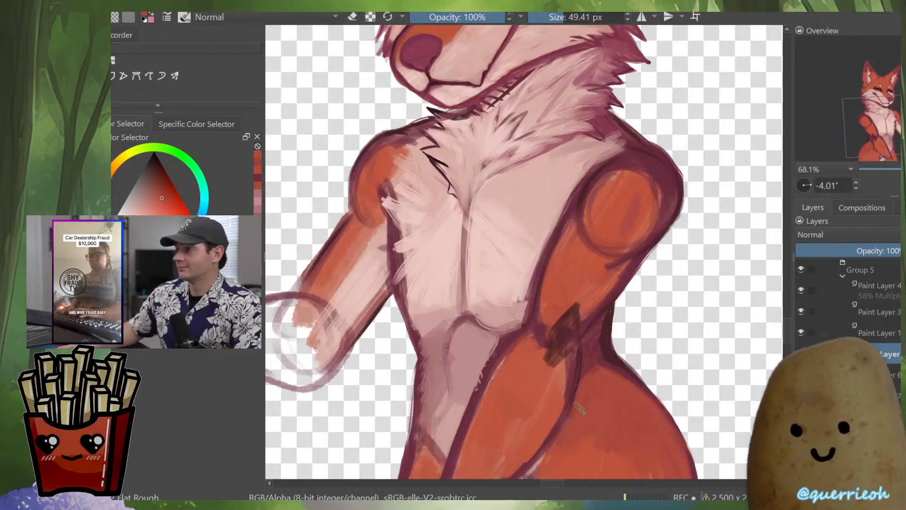
Clean up the thigh's edge and fill beneath the resting forearm with sampled tones at 49.41 px
scroll(624, 387, "down", 3)
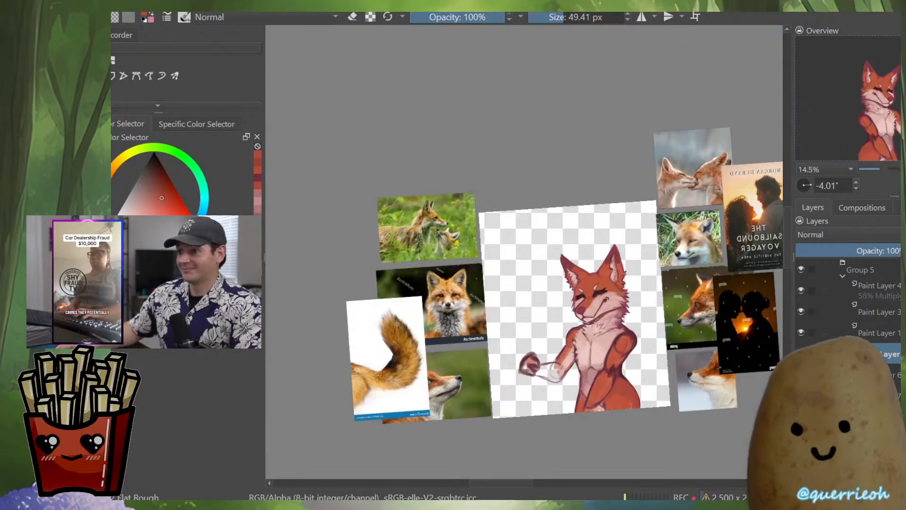
scroll(626, 415, "up", 8)
left_click(568, 390, "ctrl")
mouse_move(569, 354)
left_mouse_down()
mouse_move(568, 393)
mouse_move(549, 385)
mouse_move(560, 401)
left_mouse_up()
left_click(552, 369, "ctrl")
mouse_move(559, 396)
left_mouse_down()
mouse_move(515, 400)
mouse_move(525, 411)
left_mouse_up()
left_click(542, 374, "ctrl")
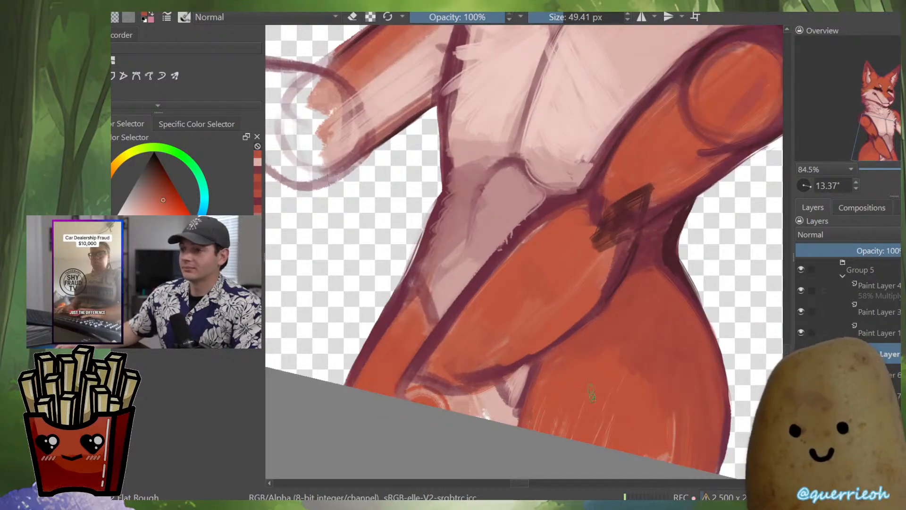
Show the full illustration and check the fox couple's composition in both mirrored and normal orientation
key("alt+i")
scroll(524, 251, "down", 4)
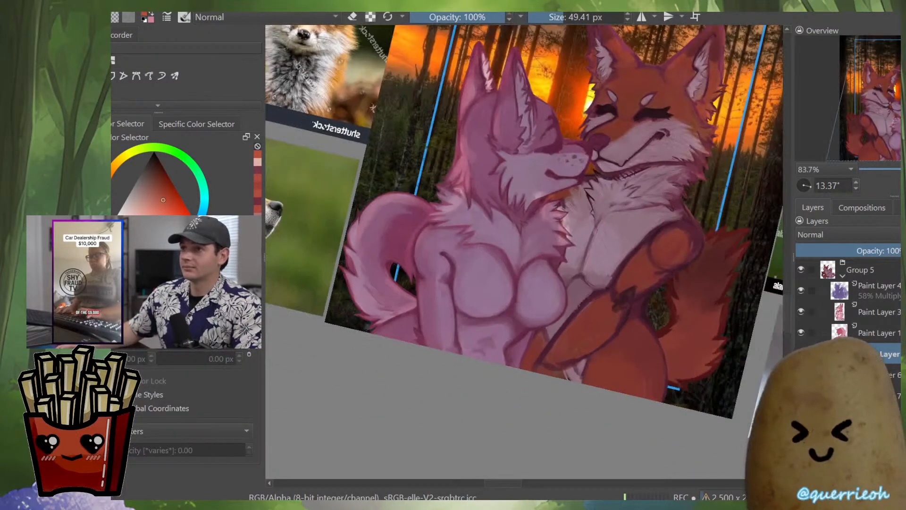
key("m")
left_click_drag(497, 224, 550, 279)
key("m")
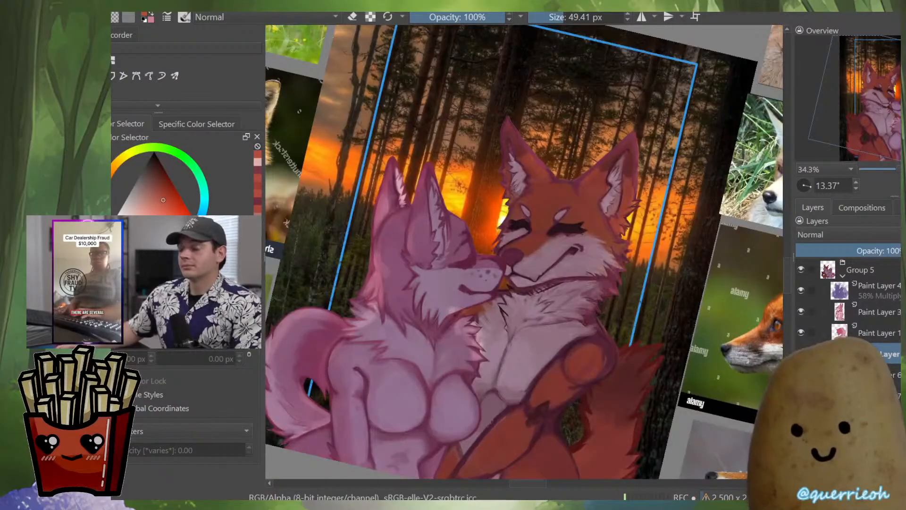
key("m")
left_click_drag(462, 339, 525, 371)
scroll(525, 371, "up", 4)
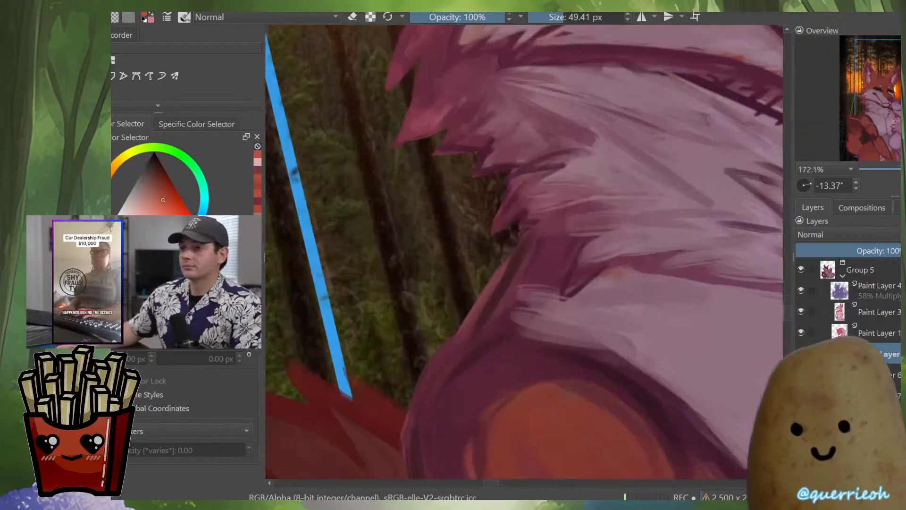
Repaint the edge between the neck fur and shoulder with sampled dark purple at 10.57 and 12.70 px
key("shift+i")
left_click_drag(492, 233, 500, 277)
key("b")
left_click(503, 320, "ctrl")
left_click_drag(510, 313, 477, 313, "shift")
key("bracketright")
key("shift+i")
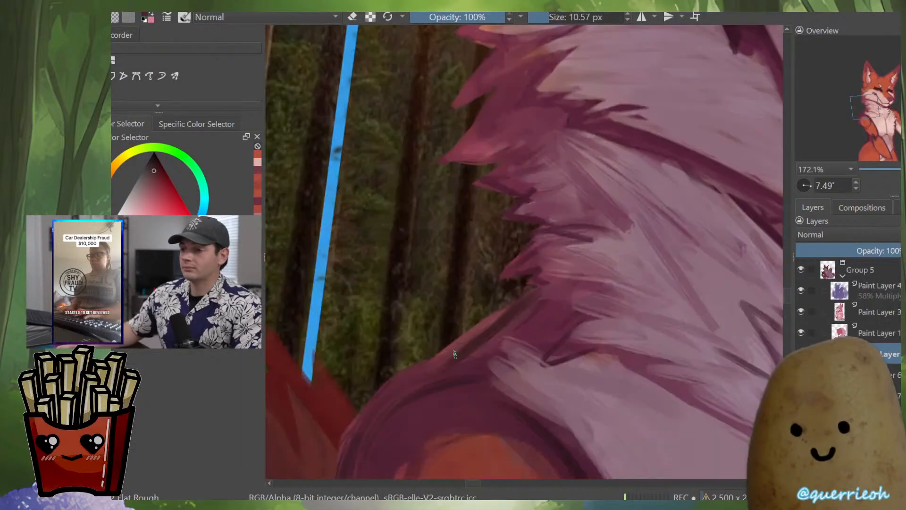
key("bracketright")
key("bracketright")
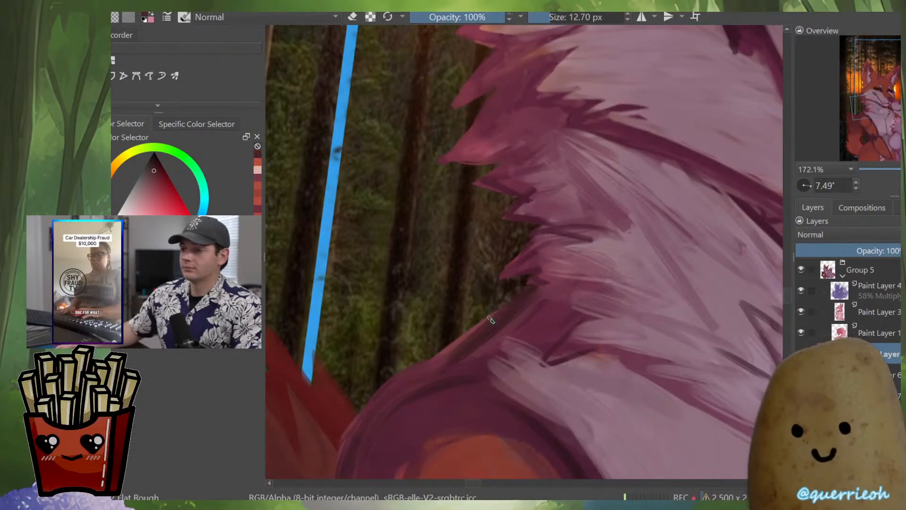
key("e")
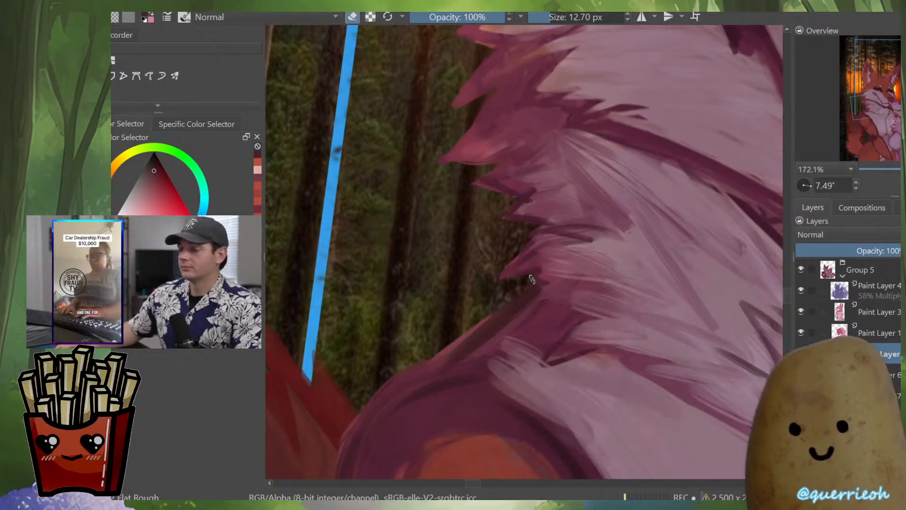
key("e")
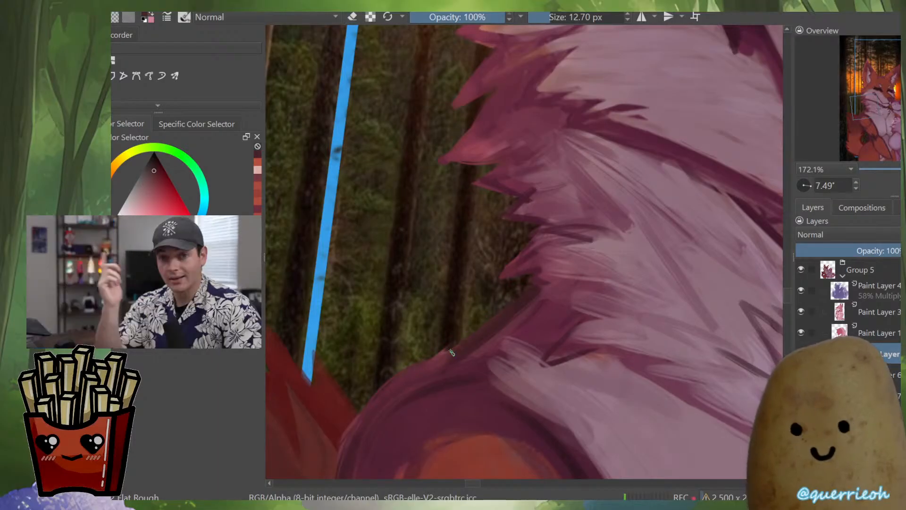
Erase the stray paint along the shoulder's outer edge and up to the neck fur
key("e")
left_click_drag(418, 370, 381, 390)
left_click_drag(352, 425, 445, 331)
mouse_move(511, 274)
left_mouse_down()
mouse_move(511, 363)
mouse_move(515, 198)
left_mouse_up()
left_click_drag(496, 242, 503, 242)
key("e")
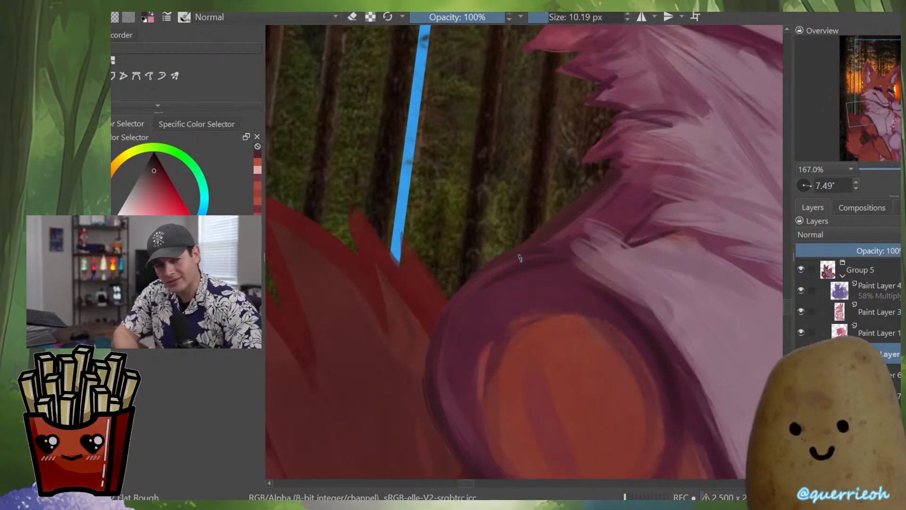
Darken the top of the shoulder contour with sampled purple at 30.58 px and check it in the mirrored view
left_click_drag(470, 293, 506, 259)
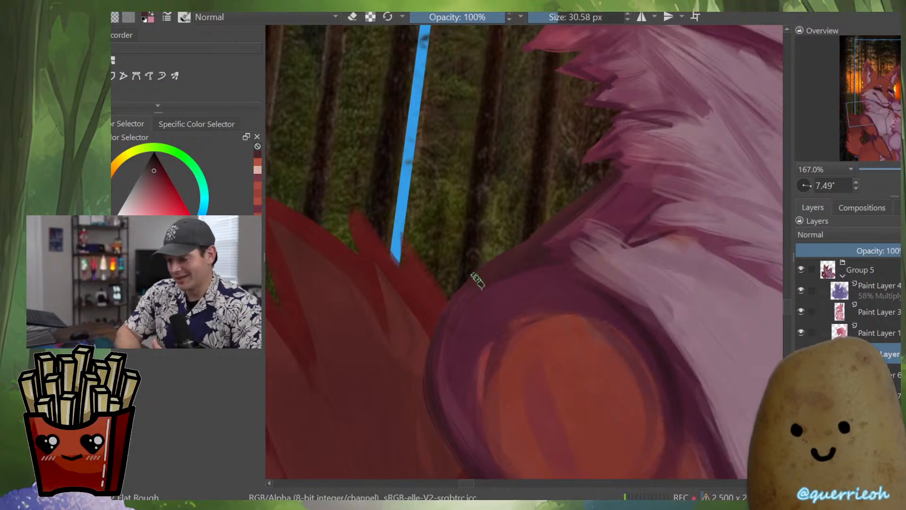
left_click(491, 290, "ctrl")
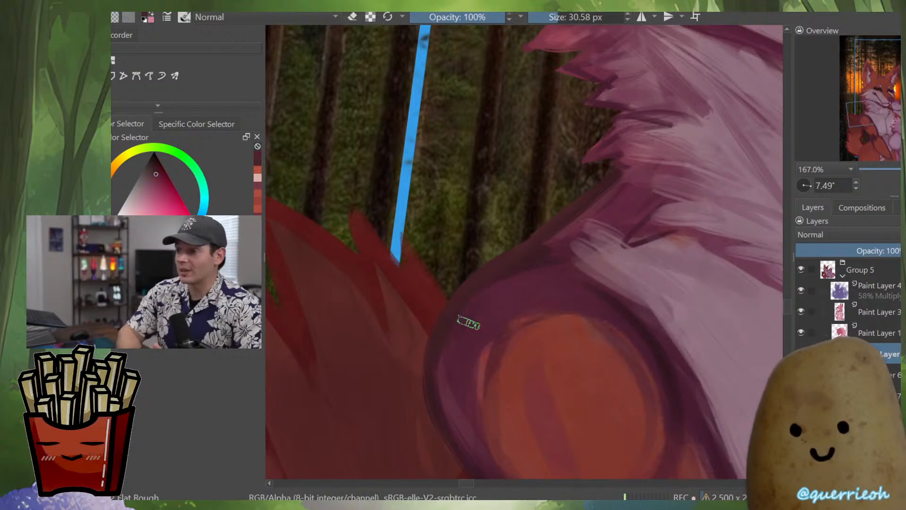
left_click_drag(445, 335, 441, 346)
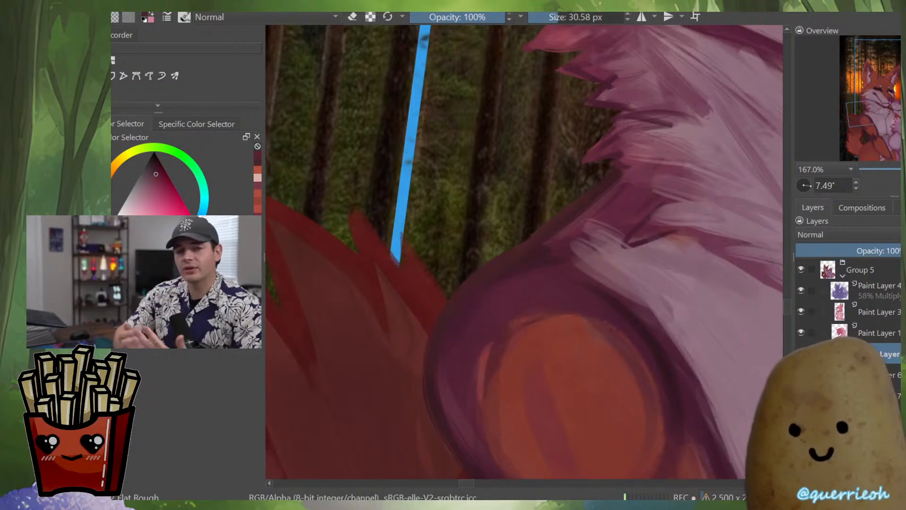
scroll(530, 248, "down", 3)
key("m")
scroll(542, 309, "up", 2)
key("e")
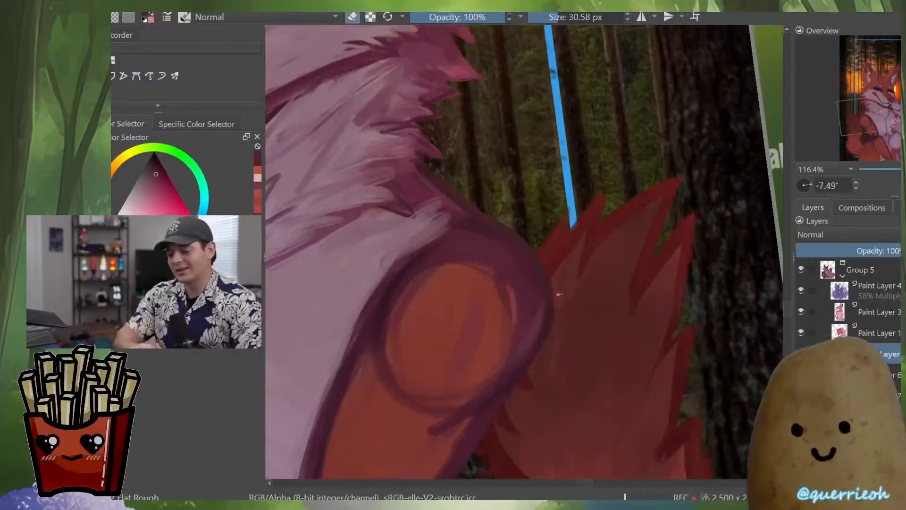
Even out the orange fill inside the rounded shoulder with broad strokes at 107.82 and 82.44 px
scroll(537, 368, "down", 4)
scroll(449, 147, "up", 3)
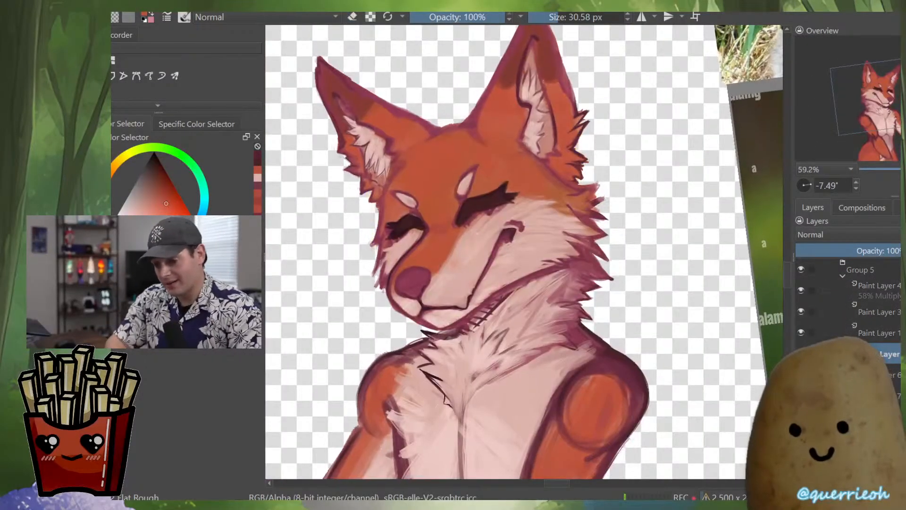
scroll(619, 375, "up", 3)
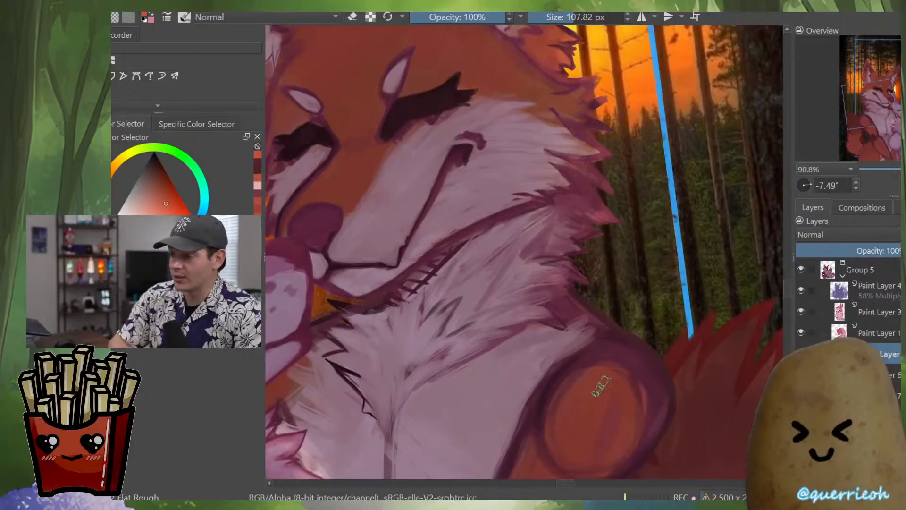
mouse_move(589, 405)
left_mouse_down()
mouse_move(591, 454)
mouse_move(598, 428)
mouse_move(575, 392)
mouse_move(546, 417)
left_mouse_up()
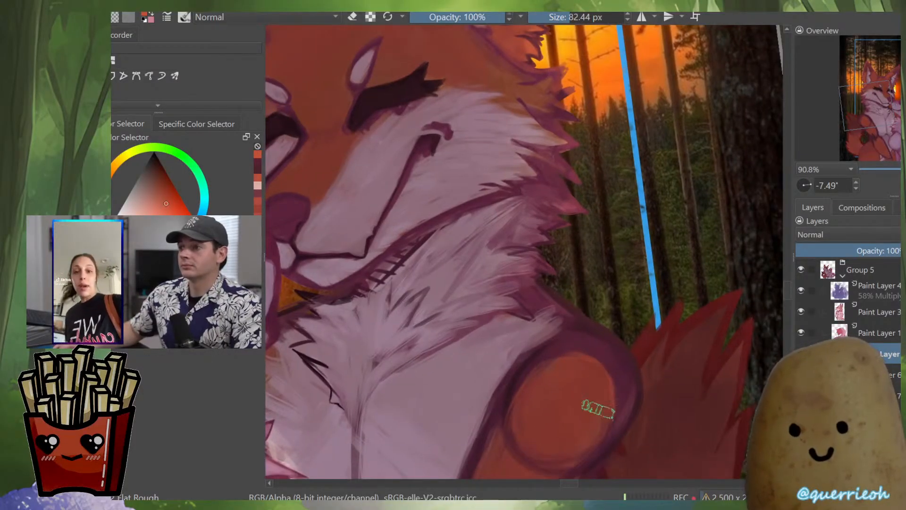
left_click_drag(577, 446, 616, 299)
Reshape the outer contour where the shoulder meets the upper arm, alternating sampled purple strokes with erasing
left_click(603, 325, "ctrl")
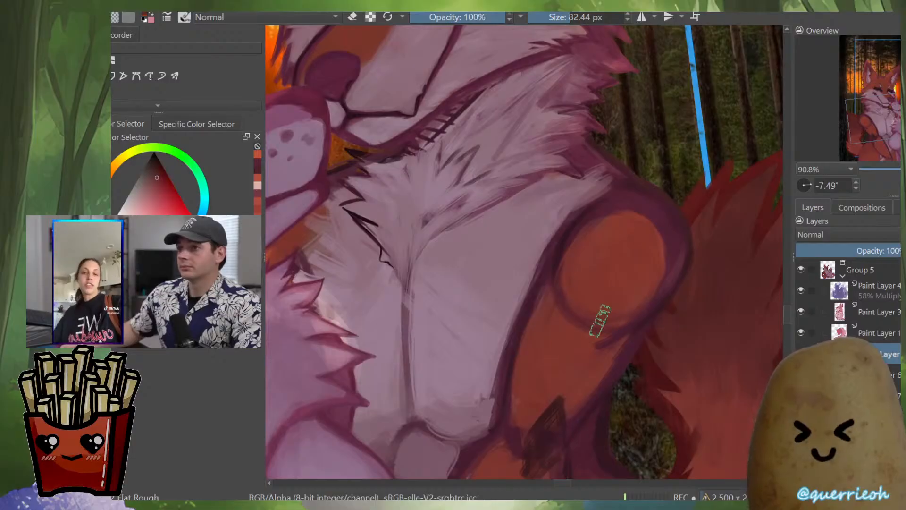
mouse_move(626, 349)
left_mouse_down()
mouse_move(630, 332)
mouse_move(608, 373)
left_mouse_up()
key("e")
left_click(668, 295, "ctrl")
key("e")
mouse_move(651, 324)
left_mouse_down()
mouse_move(586, 415)
mouse_move(662, 312)
mouse_move(610, 401)
mouse_move(623, 345)
left_mouse_up()
key("e")
left_click_drag(640, 331, 612, 386)
key("e")
key("e")
left_click_drag(663, 312, 632, 351)
key("e")
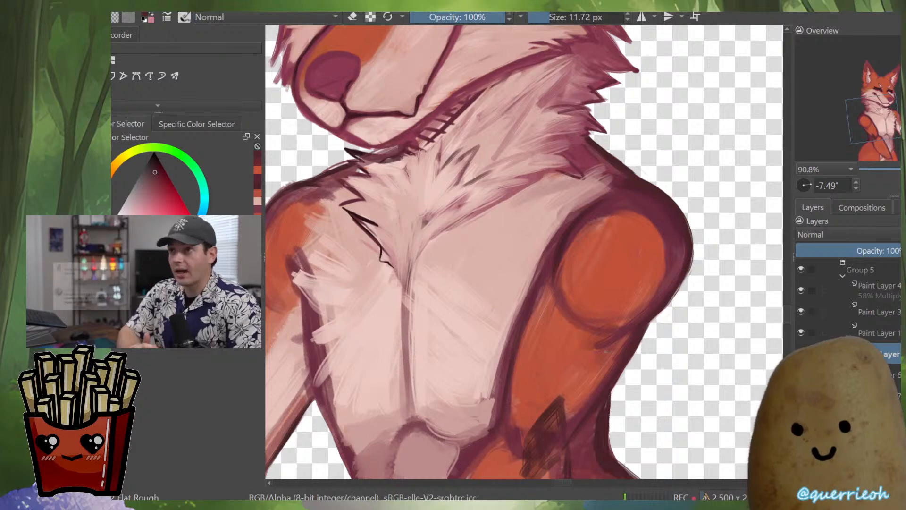
Refine the upper arm's inner contour beside the chest with dark purple strokes at 12.44 px
left_click_drag(553, 265, 546, 302)
left_click_drag(542, 304, 542, 304)
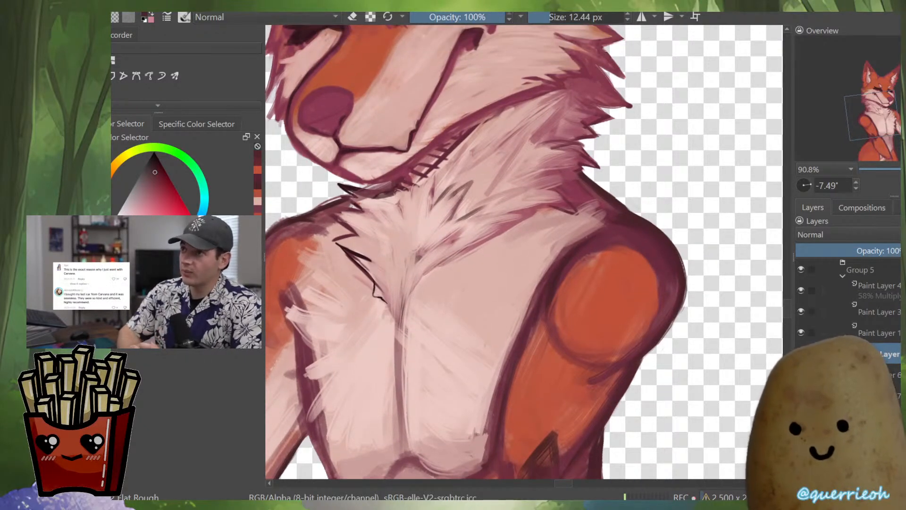
left_click_drag(521, 324, 584, 323)
mouse_move(525, 394)
left_mouse_down()
mouse_move(566, 340)
mouse_move(587, 383)
left_mouse_up()
left_click(579, 378, "ctrl")
Draw pointed fur tufts on the chest beside the far arm with a sampled chest tone at 12.44 px
left_click(425, 363, "ctrl")
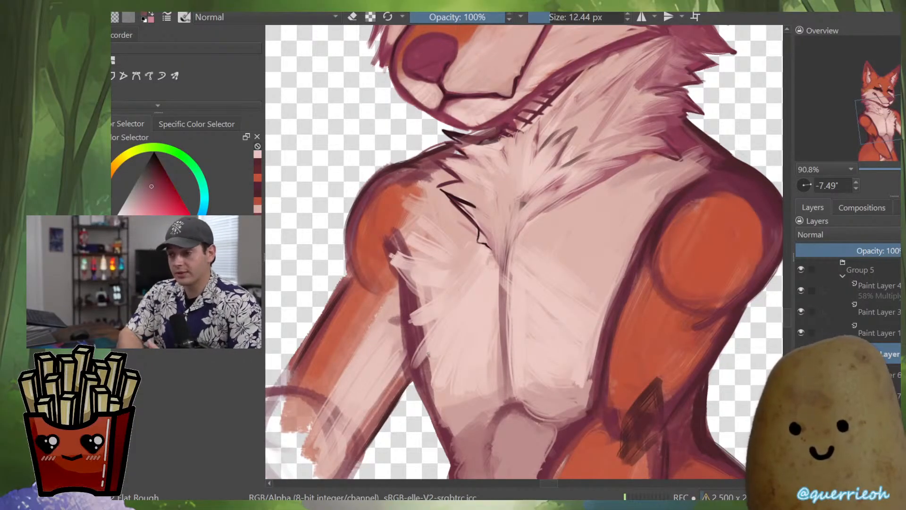
left_click_drag(440, 315, 395, 320)
left_click_drag(409, 316, 430, 299)
mouse_move(432, 298)
left_mouse_down()
mouse_move(458, 386)
mouse_move(409, 346)
left_mouse_up()
mouse_move(415, 346)
left_mouse_down()
mouse_move(453, 346)
mouse_move(432, 331)
mouse_move(463, 330)
left_mouse_up()
mouse_move(460, 328)
left_mouse_down()
mouse_move(438, 303)
mouse_move(474, 314)
left_mouse_up()
mouse_move(571, 347)
left_mouse_down()
mouse_move(574, 401)
mouse_move(583, 328)
left_mouse_up()
Extend the fur strokes across the chest in the mirrored view at 12.44 px
key("m")
mouse_move(527, 407)
left_mouse_down()
mouse_move(518, 437)
mouse_move(475, 431)
mouse_move(493, 407)
left_mouse_up()
mouse_move(482, 413)
left_mouse_down()
mouse_move(500, 391)
mouse_move(455, 388)
left_mouse_up()
mouse_move(448, 383)
left_mouse_down()
mouse_move(497, 327)
mouse_move(448, 352)
left_mouse_up()
left_click_drag(470, 352, 438, 331)
Add thin fur strokes around the chest's centre line and down its lower sides at 12.44 px
key("m")
left_click_drag(535, 363, 535, 377)
left_click_drag(569, 244, 570, 283)
mouse_move(510, 392)
left_mouse_down()
mouse_move(511, 350)
mouse_move(494, 391)
left_mouse_up()
left_click_drag(513, 372, 511, 409)
left_click_drag(512, 409, 522, 381)
left_click_drag(435, 336, 398, 423)
left_click_drag(506, 365, 477, 415)
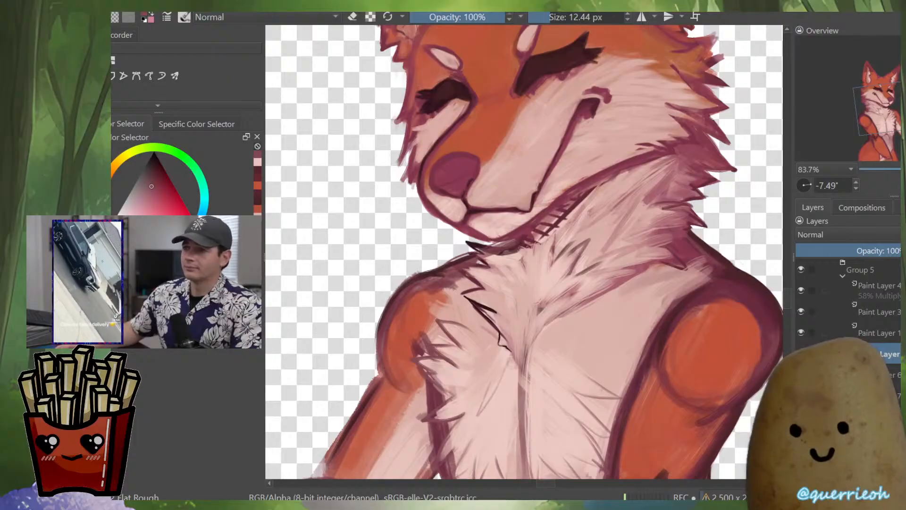
Add small zigzag fur marks to the chest in the mirrored view and restore the normal orientation
key("m")
left_click_drag(501, 380, 477, 408)
left_click_drag(457, 363, 444, 372)
left_click_drag(515, 330, 514, 415)
key("m")
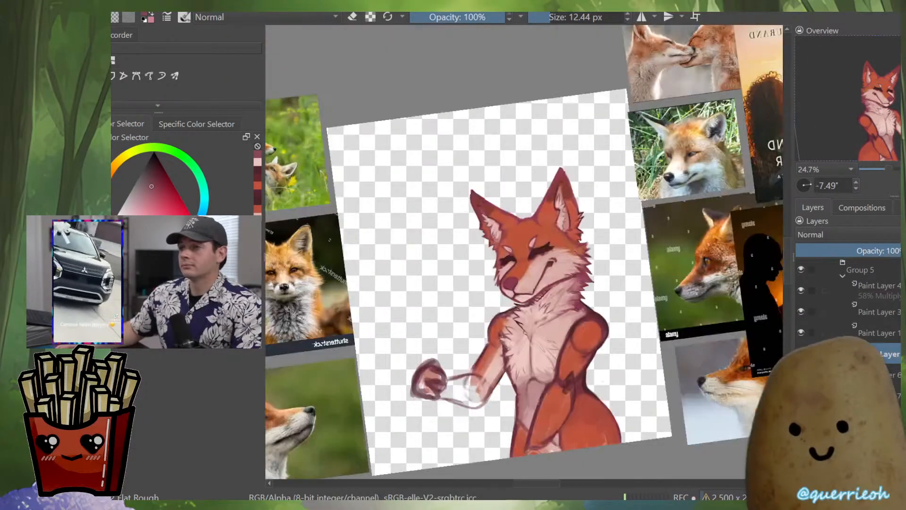
Fill the area between the neck fur and near shoulder with sampled purple at 23 px
left_click_drag(551, 332, 551, 245)
left_click_drag(643, 269, 588, 351)
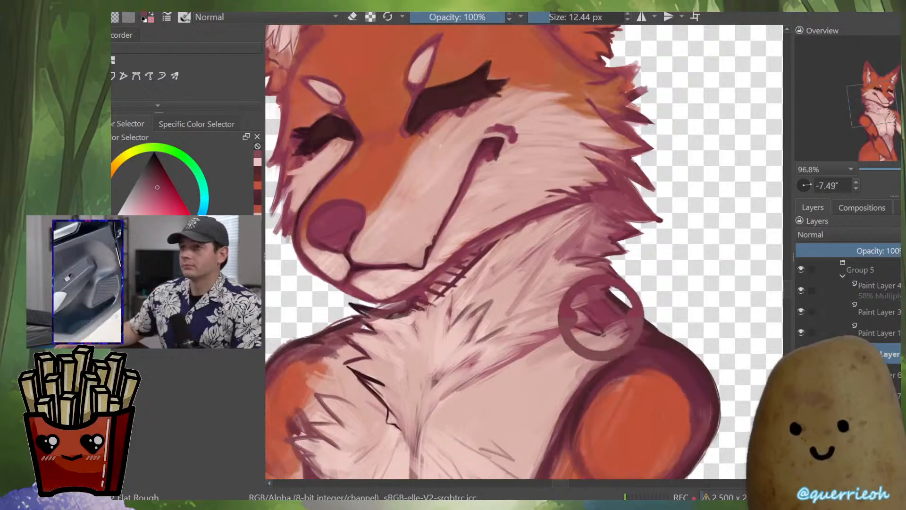
key("m")
left_click_drag(419, 326, 423, 342)
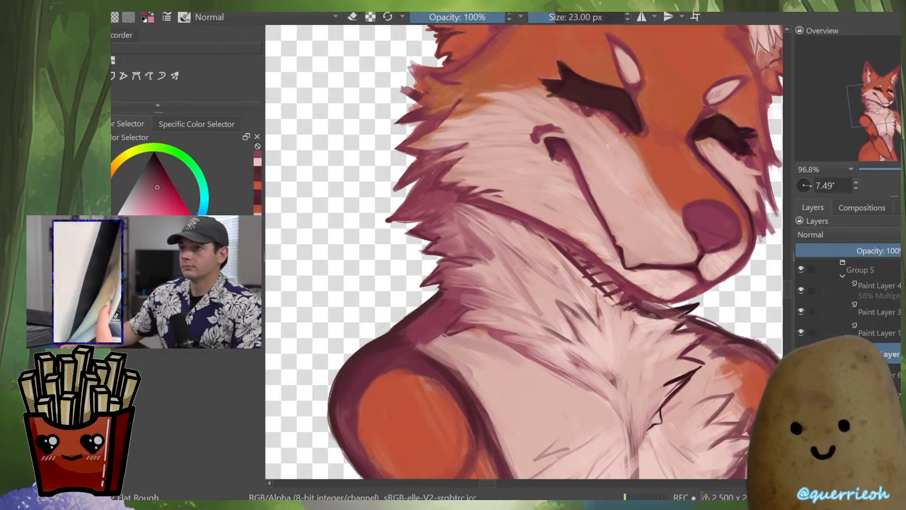
key("m")
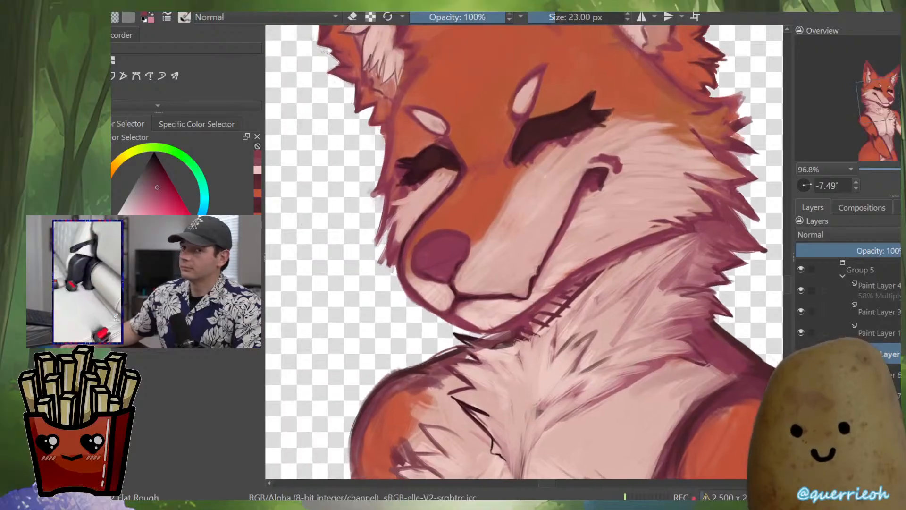
Darken the far shoulder's top contour up to the chin with sampled dark purple at 23 px
mouse_move(431, 349)
left_mouse_down()
mouse_move(469, 334)
mouse_move(397, 377)
mouse_move(446, 357)
left_mouse_up()
left_click(371, 386, "ctrl")
left_click_drag(397, 376, 472, 346)
mouse_move(530, 322)
left_mouse_down()
mouse_move(524, 331)
mouse_move(550, 326)
mouse_move(507, 329)
left_mouse_up()
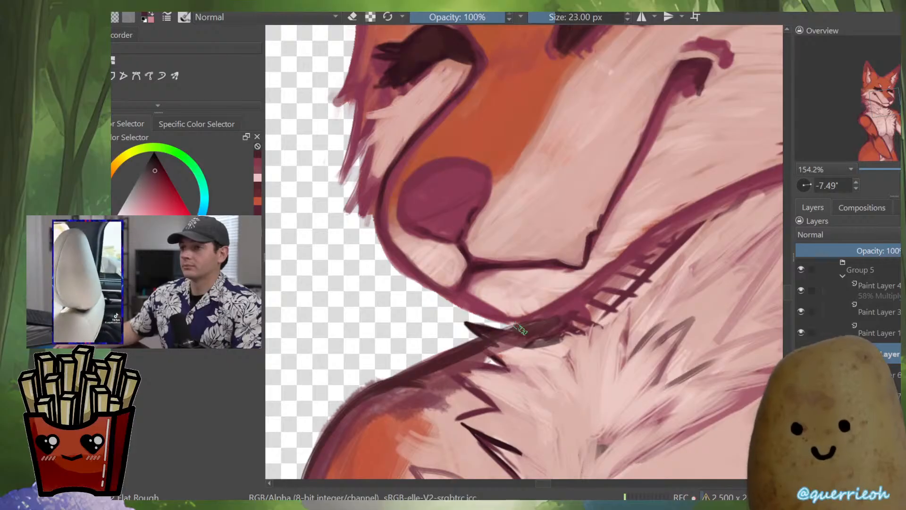
Sharpen the dark fur tuft beneath the chin with sampled tones at 23 px in the mirrored view
key("m")
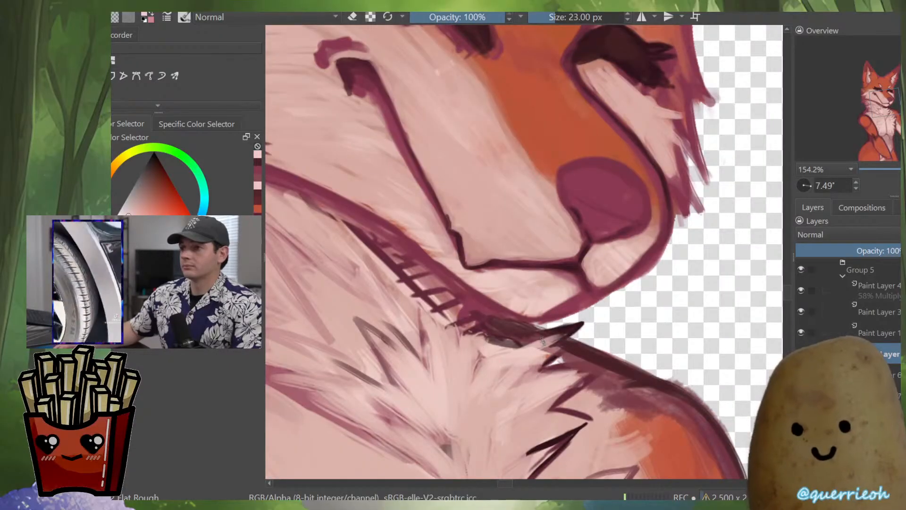
left_click(567, 325, "ctrl")
mouse_move(577, 324)
left_mouse_down()
mouse_move(545, 349)
mouse_move(500, 323)
left_mouse_up()
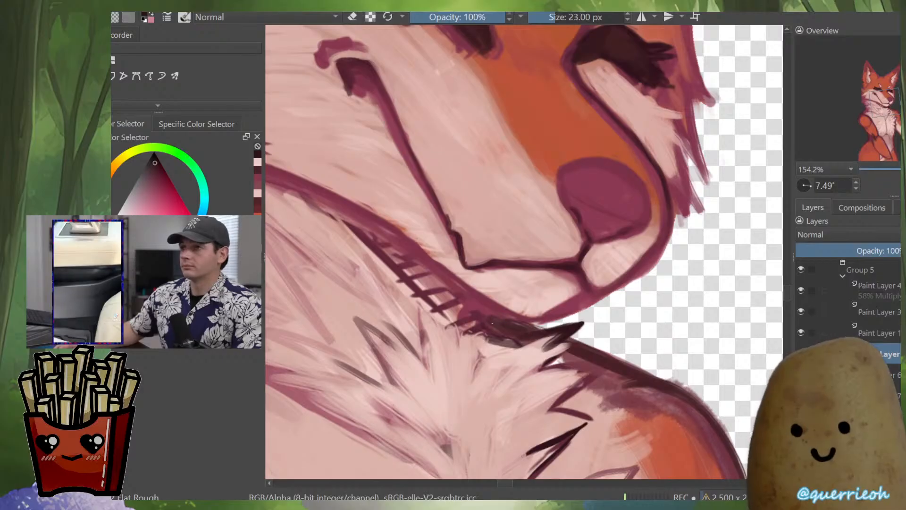
Strengthen the shadow beneath the chin and along the jawline with dark purple strokes
key("m")
mouse_move(555, 307)
left_mouse_down()
mouse_move(487, 366)
mouse_move(516, 352)
left_mouse_up()
mouse_move(491, 371)
left_mouse_down()
mouse_move(515, 356)
mouse_move(506, 375)
left_mouse_up()
left_click_drag(585, 301, 526, 360)
left_click_drag(614, 294, 535, 363)
left_click_drag(572, 328, 526, 367)
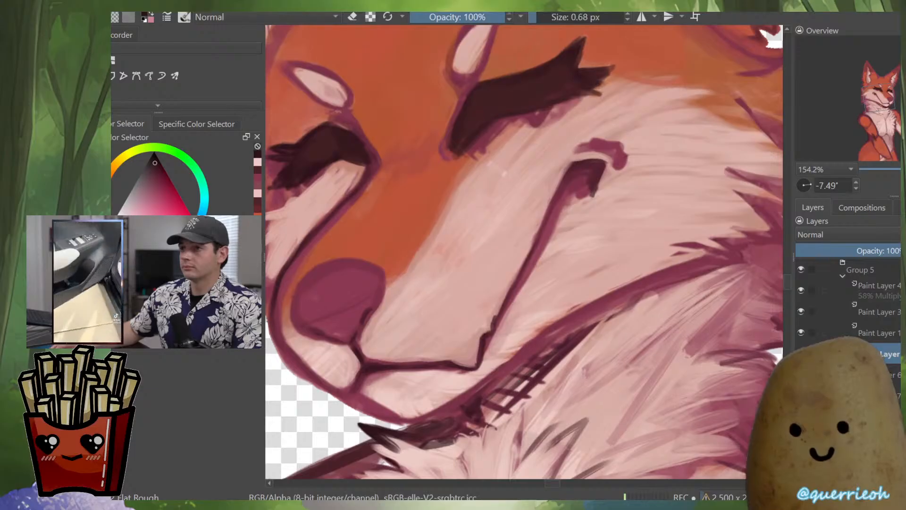
Try to add a fine dark stroke beneath the jawline and undo it
left_click_drag(550, 334, 559, 334)
mouse_move(559, 329)
left_mouse_down()
mouse_move(536, 341)
mouse_move(635, 287)
mouse_move(571, 363)
left_mouse_up()
key("ctrl+z")
scroll(660, 284, "down", 6)
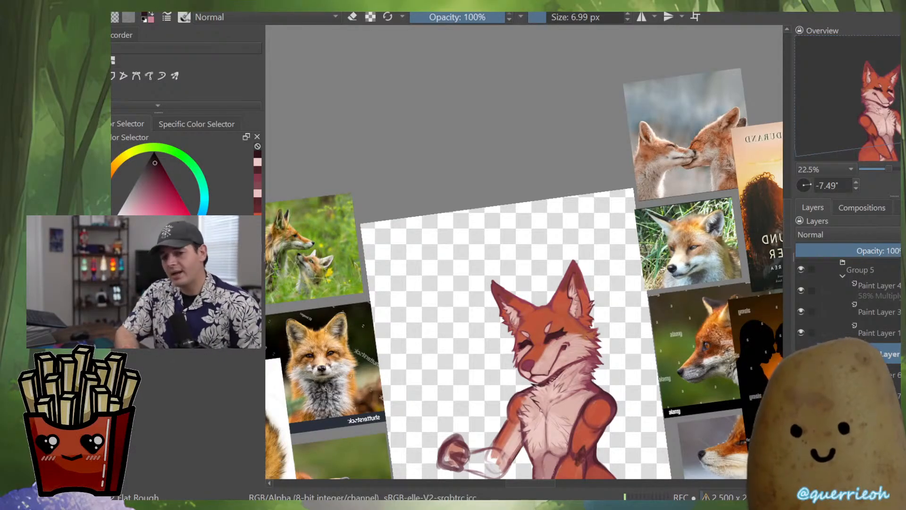
Rework the brown marking on the far ear with a sampled tone at 11.96 px
scroll(569, 295, "up", 4)
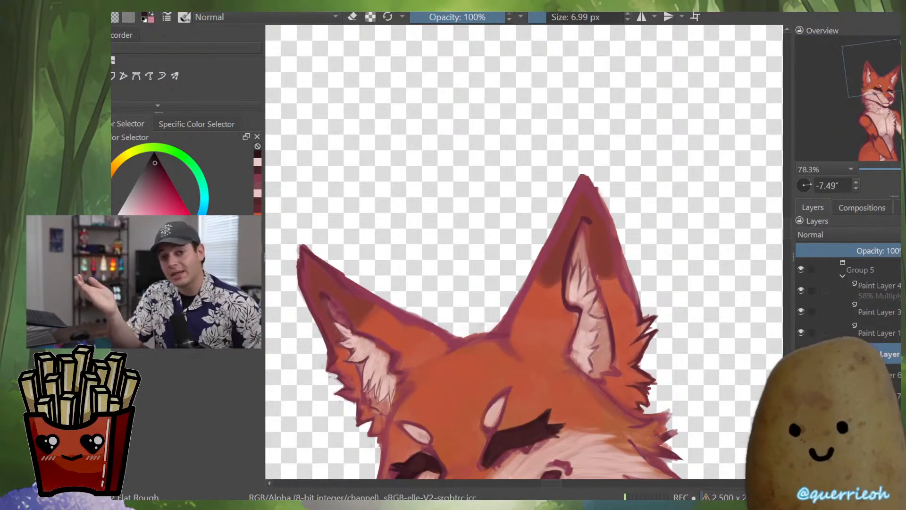
key("m")
scroll(524, 252, "up", 2)
scroll(657, 356, "up", 2)
left_click(641, 359, "ctrl")
left_click(643, 327)
key("bracketright")
key("bracketright")
key("bracketright")
scroll(596, 349, "up", 3)
mouse_move(595, 346)
left_mouse_down()
mouse_move(569, 382)
mouse_move(582, 353)
mouse_move(634, 317)
mouse_move(689, 243)
mouse_move(626, 334)
left_mouse_up()
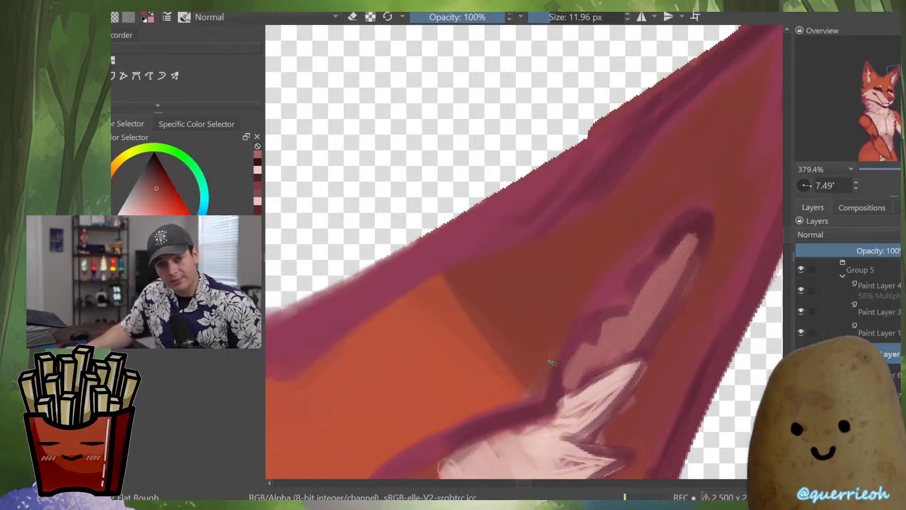
Outline the far ear's inner opening with sampled dark purple at 11.96 and 7.85 px
left_click(665, 222, "ctrl")
mouse_move(659, 257)
left_mouse_down()
mouse_move(625, 313)
mouse_move(605, 318)
mouse_move(564, 376)
left_mouse_up()
mouse_move(701, 228)
left_mouse_down()
mouse_move(670, 305)
mouse_move(640, 347)
left_mouse_up()
left_click_drag(597, 370, 590, 371, "shift")
mouse_move(564, 394)
left_mouse_down()
mouse_move(631, 364)
mouse_move(621, 396)
left_mouse_up()
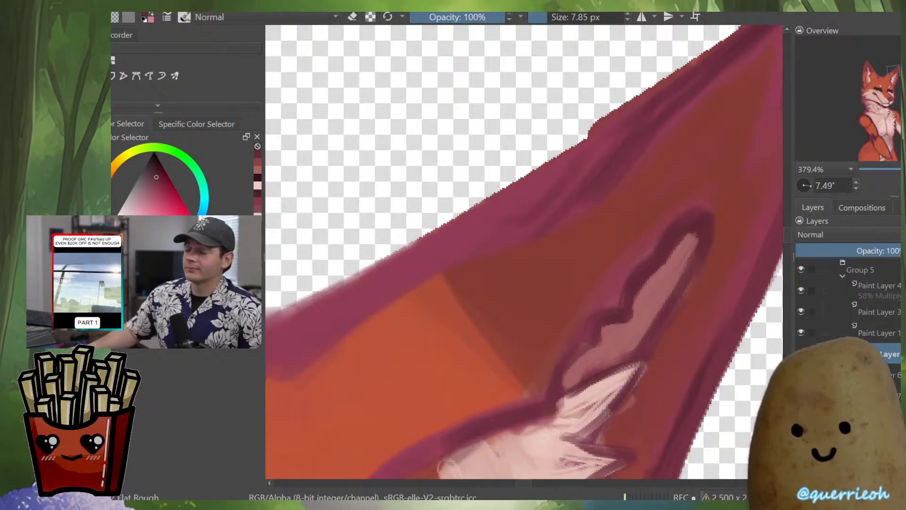
Erase the rough outer edge of the far ear's tip at 7.85 px and check both ears
scroll(620, 396, "down", 2)
scroll(527, 417, "down", 5)
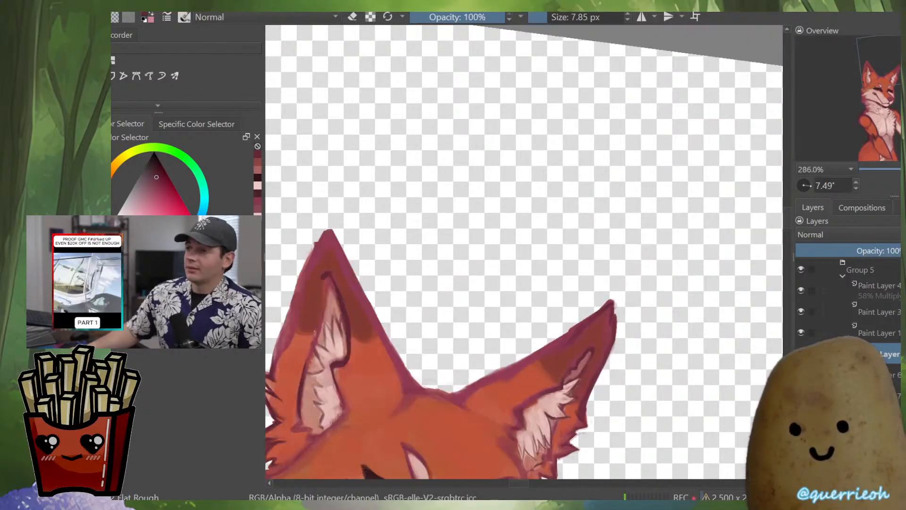
scroll(583, 340, "up", 4)
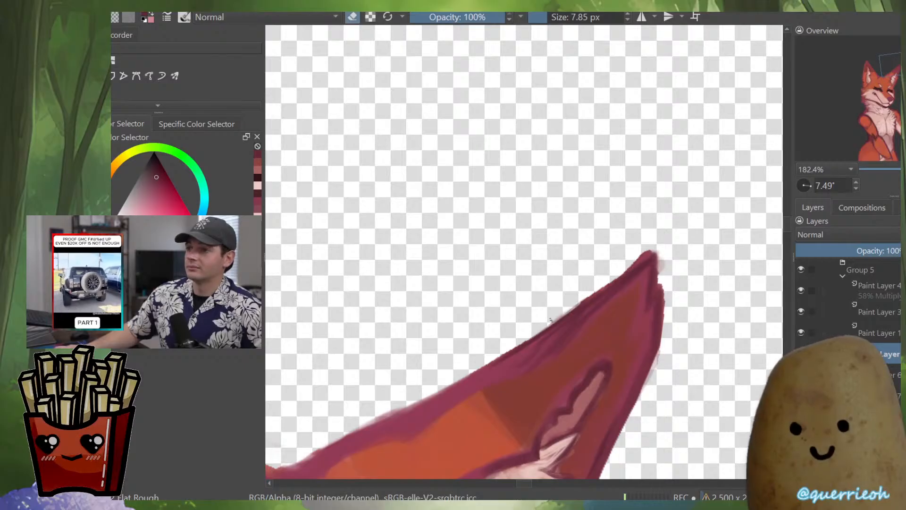
scroll(637, 282, "down", 8)
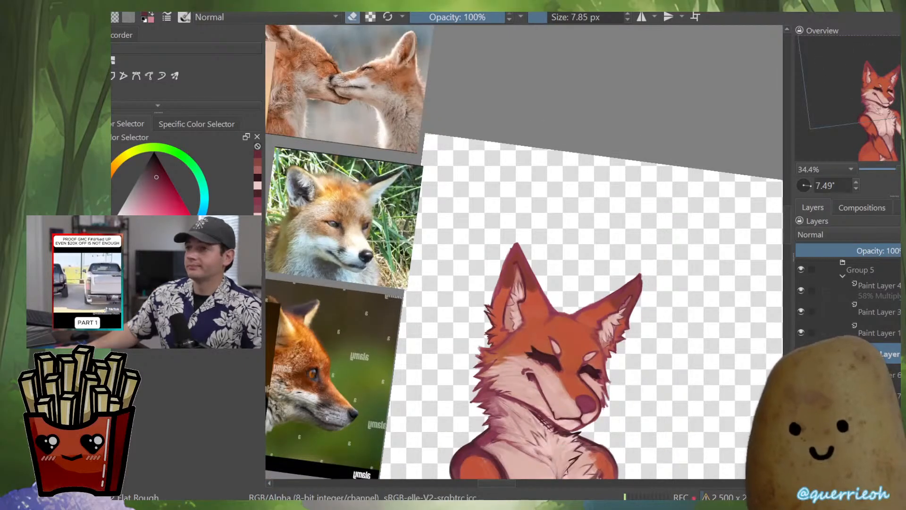
Clean the red fox's jaw and chin contour with sampled purple at 7.85 px and check the face in mirrored view
key("m")
scroll(498, 462, "up", 5)
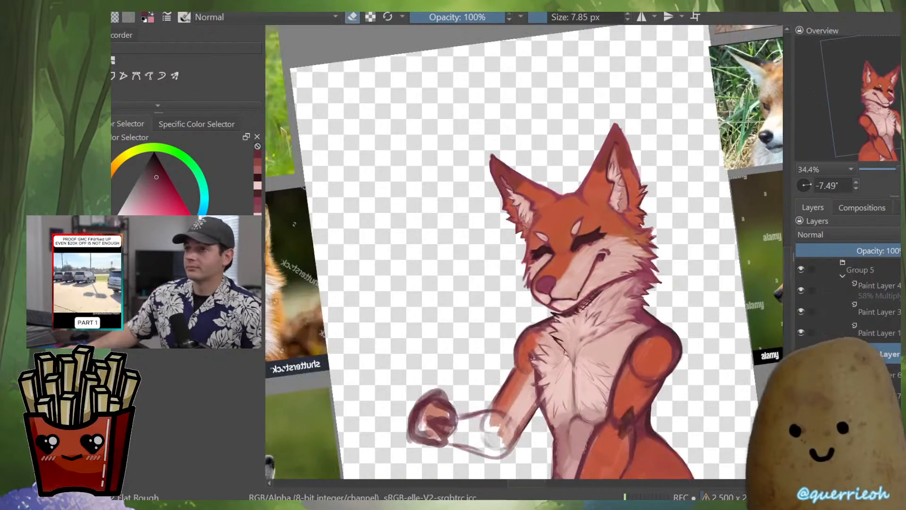
scroll(576, 314, "up", 5)
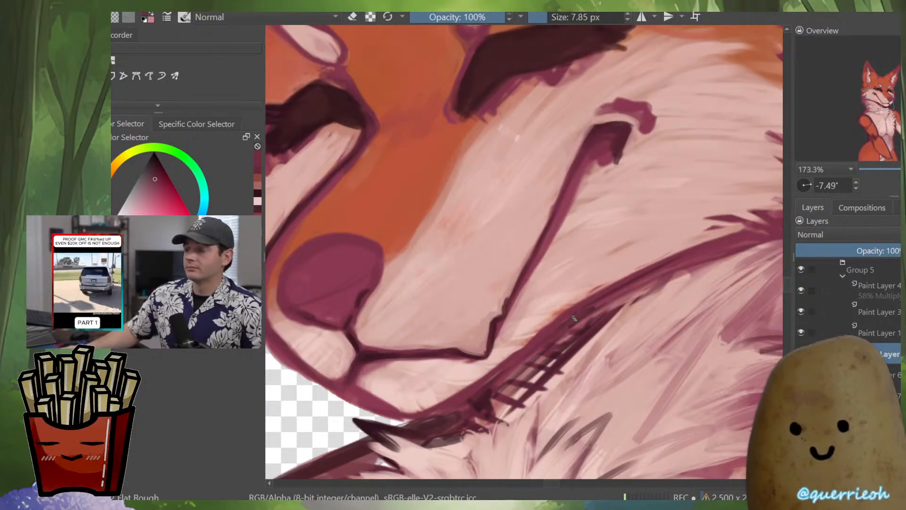
left_click(477, 354, "ctrl")
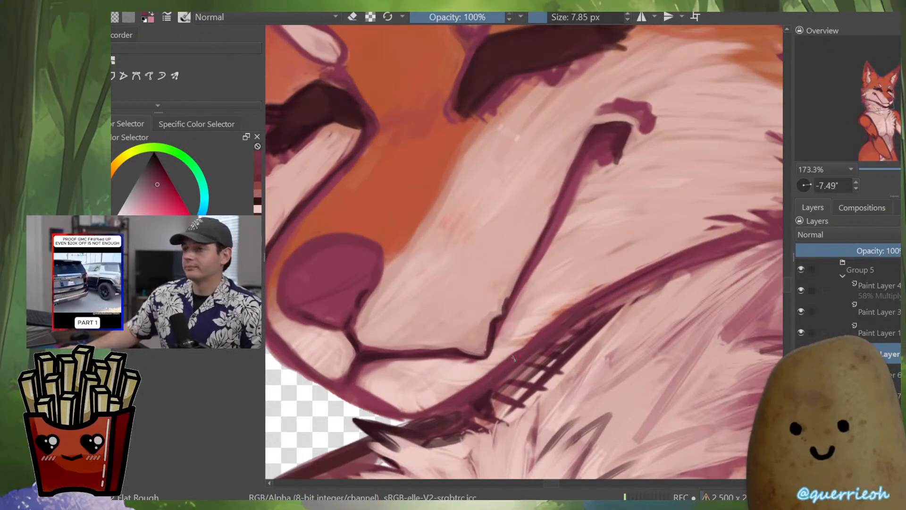
left_click_drag(442, 412, 401, 418)
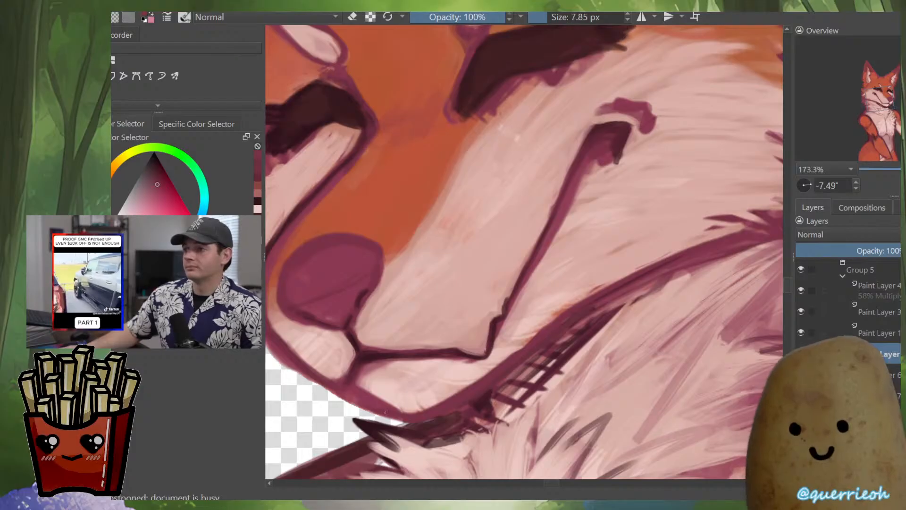
key("m")
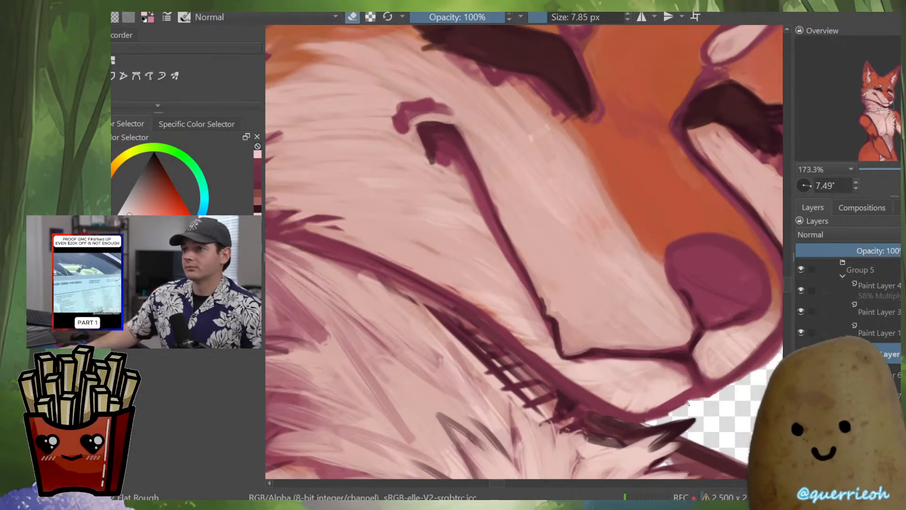
scroll(669, 414, "down", 4)
scroll(627, 408, "up", 3)
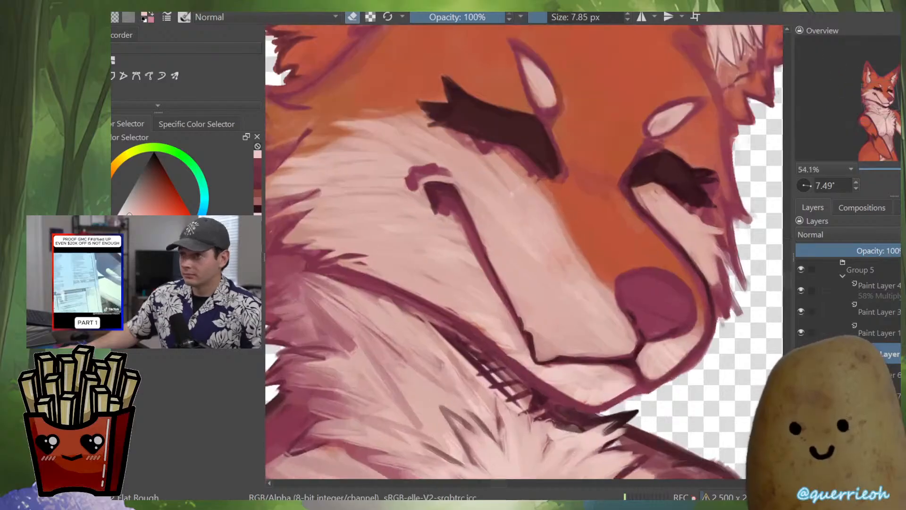
scroll(524, 250, "down", 4)
key("m")
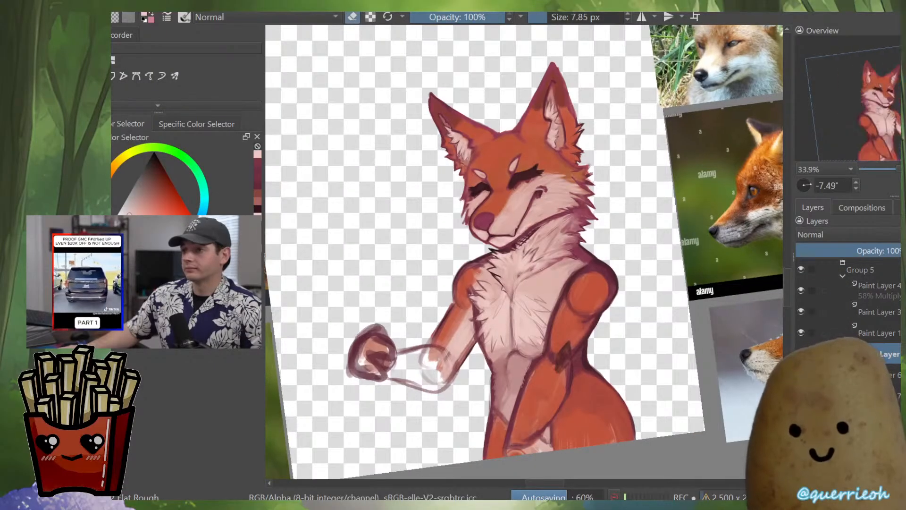
Examine the red fox's lower arm and hip, and check the whole couple against the forest background
scroll(556, 429, "up", 3)
left_click_drag(557, 377, 612, 283)
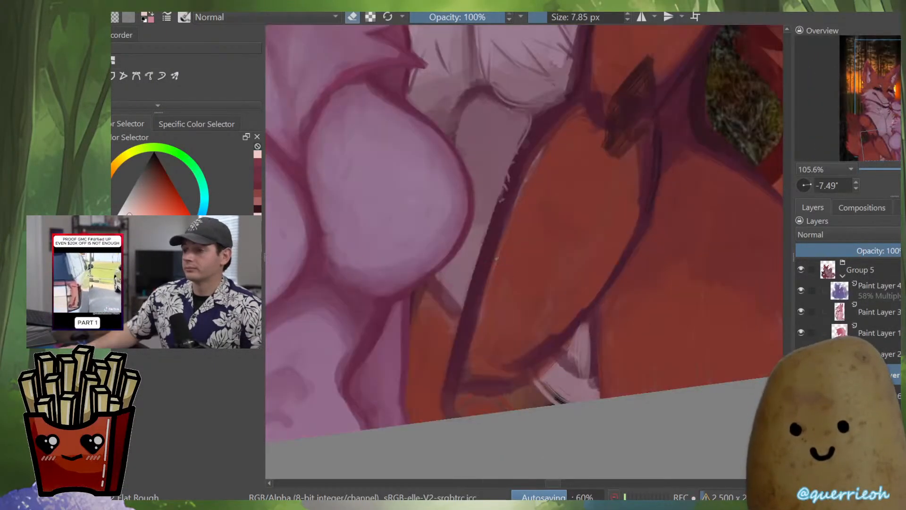
left_click(454, 123, "ctrl")
key("e")
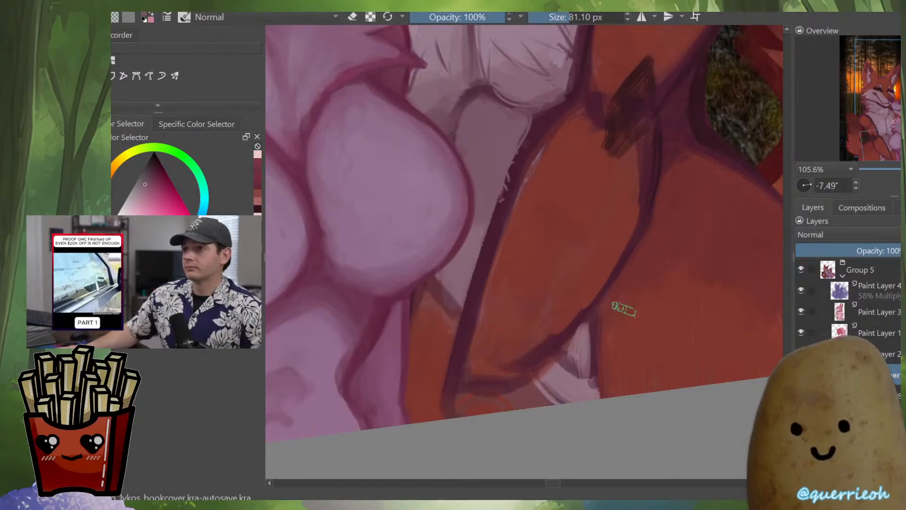
scroll(463, 358, "down", 1)
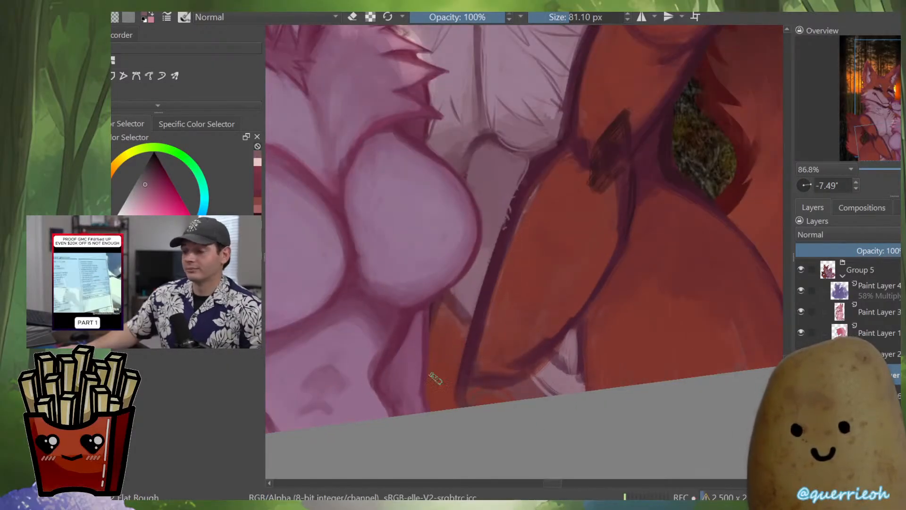
left_click_drag(614, 331, 580, 420)
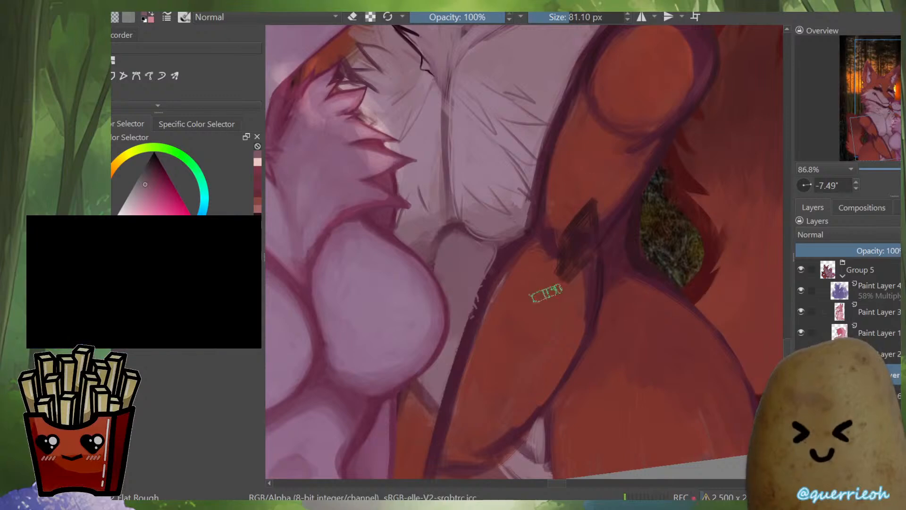
scroll(535, 292, "down", 5)
left_click_drag(621, 369, 601, 451)
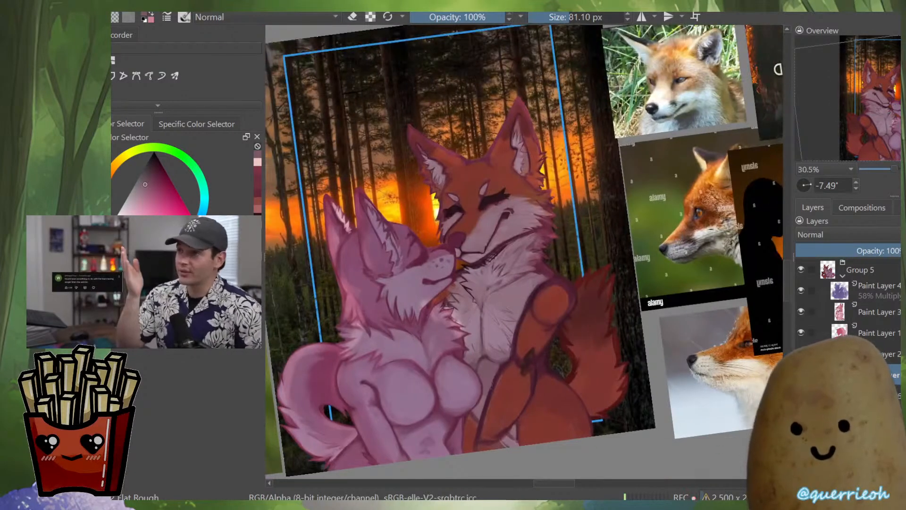
left_click(839, 375, "alt")
left_click(839, 374, "alt")
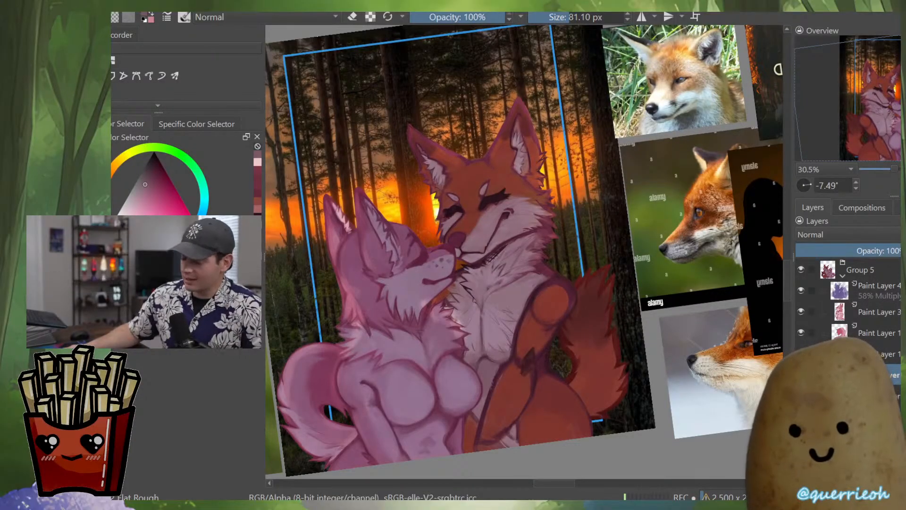
key("m")
key("m")
Isolate the red fox's tail layer and prepare a dark purple brush at 7.80 px for its outline
scroll(585, 317, "up", 4)
key("alt+i")
key("alt+i")
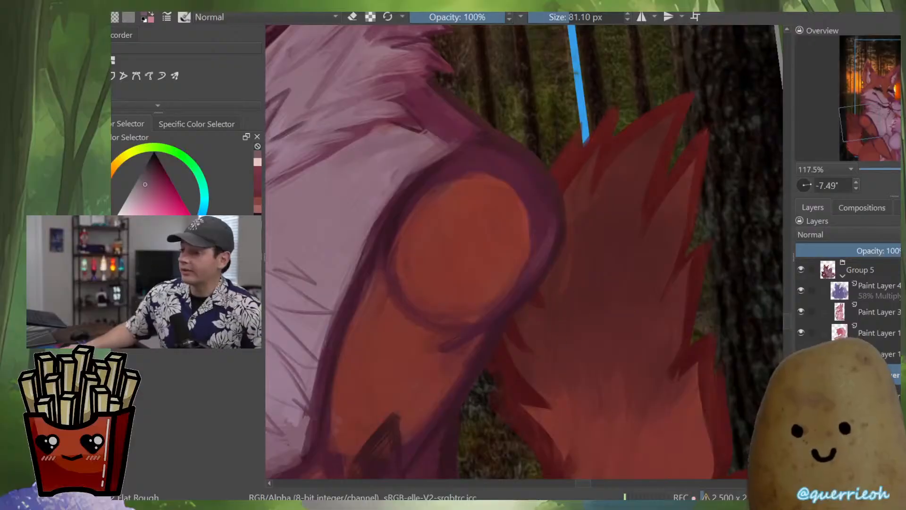
left_click_drag(529, 262, 544, 338)
left_click(576, 298, "ctrl")
left_click_drag(575, 299, 598, 223)
key("alt+i")
left_click_drag(633, 325, 592, 326)
left_click_drag(633, 325, 536, 383)
left_click_drag(481, 265, 509, 215)
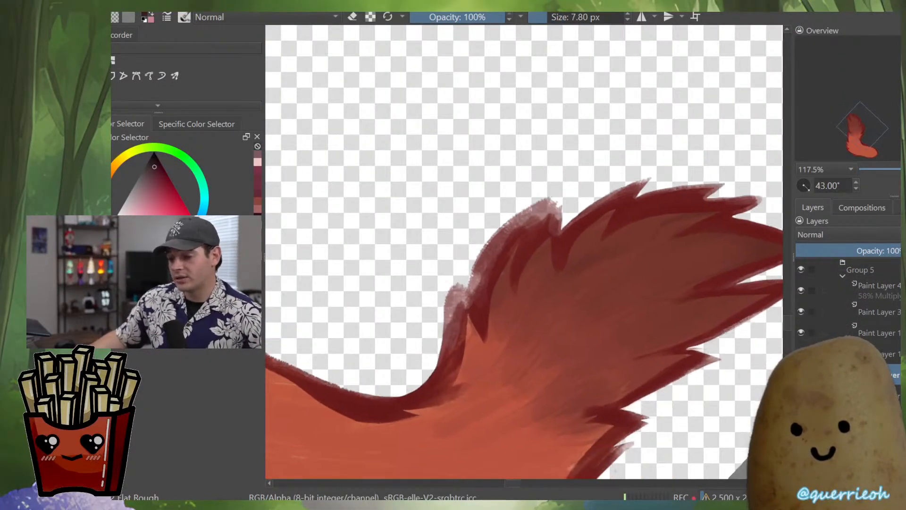
Erase a notch into the tail's outer edge and outline the adjoining tuft in dark purple at 13.95 px
scroll(509, 216, "up", 1)
left_click_drag(483, 352, 483, 352)
key("e")
mouse_move(531, 244)
left_mouse_down()
mouse_move(579, 252)
mouse_move(577, 213)
mouse_move(578, 256)
left_mouse_up()
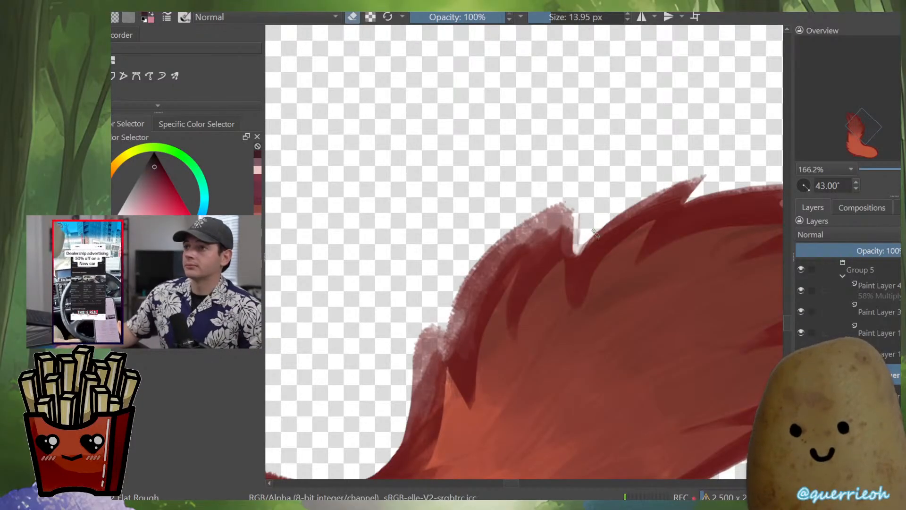
key("e")
mouse_move(576, 288)
left_mouse_down()
mouse_move(614, 226)
mouse_move(698, 179)
mouse_move(679, 210)
left_mouse_up()
left_click_drag(660, 243, 664, 293)
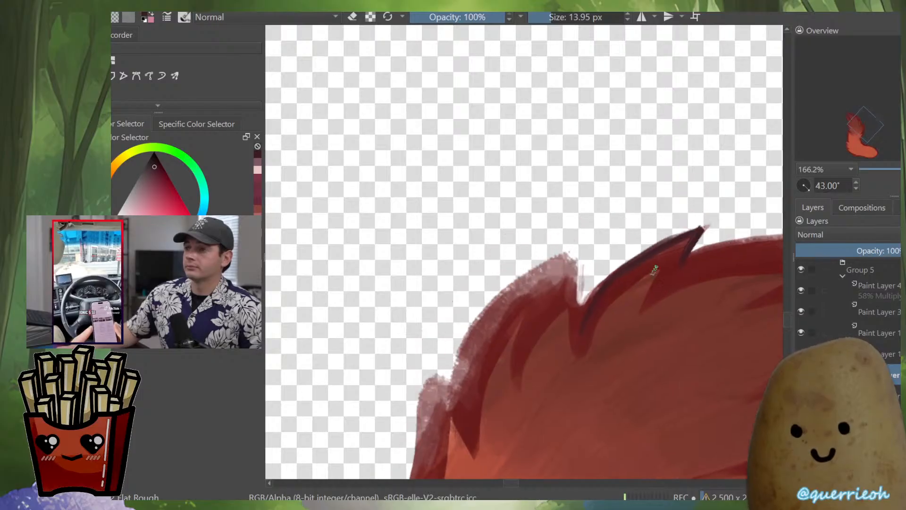
mouse_move(577, 346)
left_mouse_down()
mouse_move(577, 259)
mouse_move(531, 315)
mouse_move(541, 270)
mouse_move(509, 296)
left_mouse_up()
Carve a second notch beside the first and outline the neighbouring pointed tufts in dark purple at 13.95 px
key("e")
left_click_drag(576, 252, 546, 281)
left_click_drag(570, 255, 539, 302)
key("e")
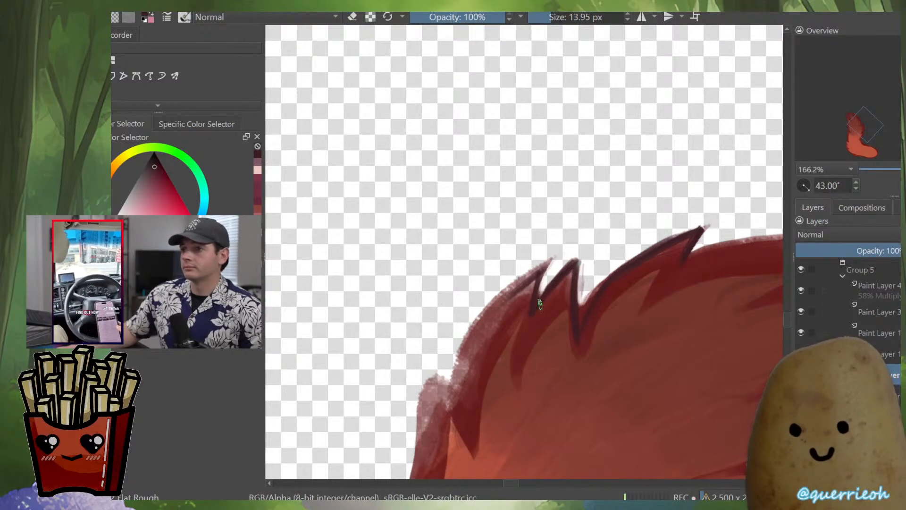
left_click_drag(485, 319, 460, 377)
mouse_move(540, 272)
left_mouse_down()
mouse_move(498, 334)
mouse_move(479, 390)
mouse_move(474, 457)
left_mouse_up()
left_click_drag(501, 299, 457, 406)
Shape the small tuft above the tail's bend and draw the jagged inner fur line beneath it at 13.95 px
mouse_move(463, 350)
left_mouse_down()
mouse_move(458, 416)
mouse_move(485, 326)
mouse_move(455, 281)
mouse_move(450, 329)
left_mouse_up()
key("e")
left_click_drag(452, 280, 429, 399)
key("m")
mouse_move(568, 356)
left_mouse_down()
mouse_move(496, 356)
mouse_move(494, 442)
left_mouse_up()
key("e")
key("m")
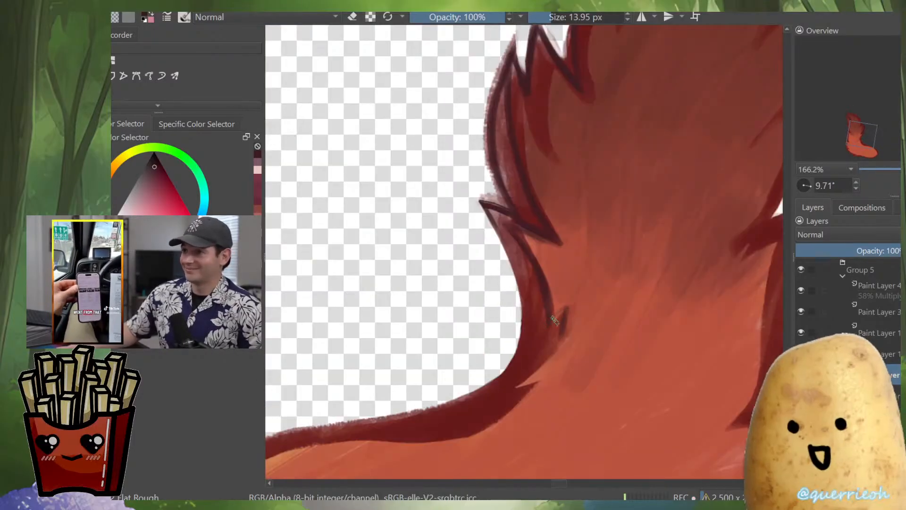
left_click_drag(556, 320, 544, 352)
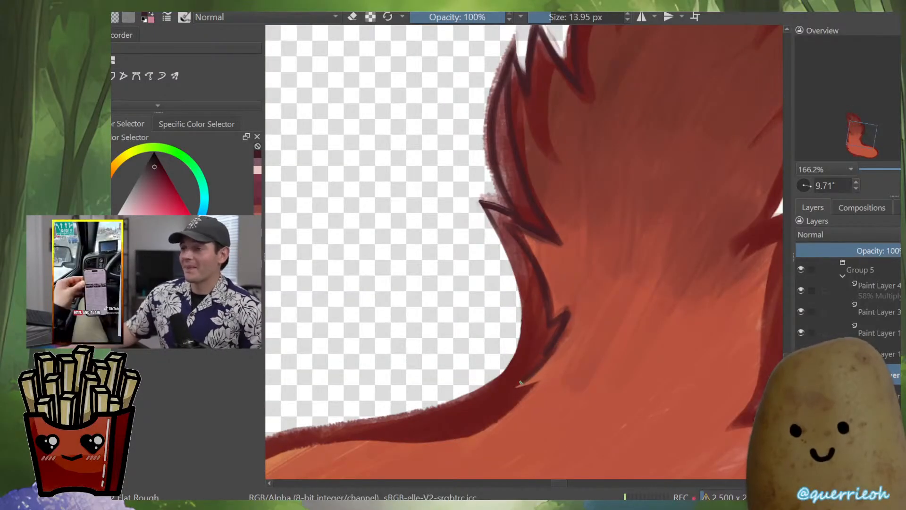
left_click_drag(532, 388, 463, 373)
Fill the outlined side tuft with dark purple at 21.28 px and tidy its outer edge with the eraser
mouse_move(533, 225)
left_mouse_down()
mouse_move(503, 350)
mouse_move(544, 255)
left_mouse_up()
left_click_drag(524, 339, 560, 237)
mouse_move(535, 289)
left_mouse_down()
mouse_move(594, 212)
mouse_move(521, 256)
mouse_move(504, 330)
left_mouse_up()
key("e")
mouse_move(517, 269)
left_mouse_down()
mouse_move(515, 346)
mouse_move(495, 287)
mouse_move(489, 295)
mouse_move(512, 336)
left_mouse_up()
key("e")
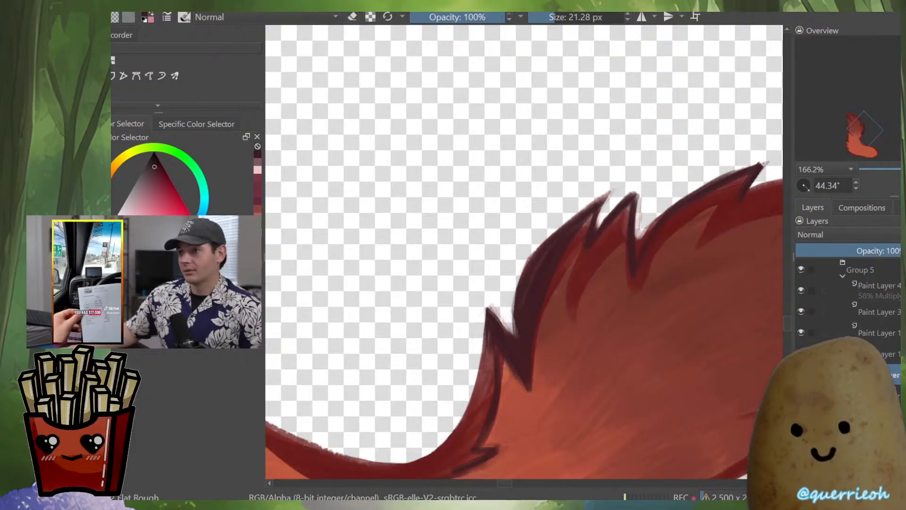
scroll(572, 301, "down", 4)
scroll(613, 283, "up", 4)
Outline the next fur tufts along the tail's upper edge in dark purple at 13.78 px, erasing stray edges
key("e")
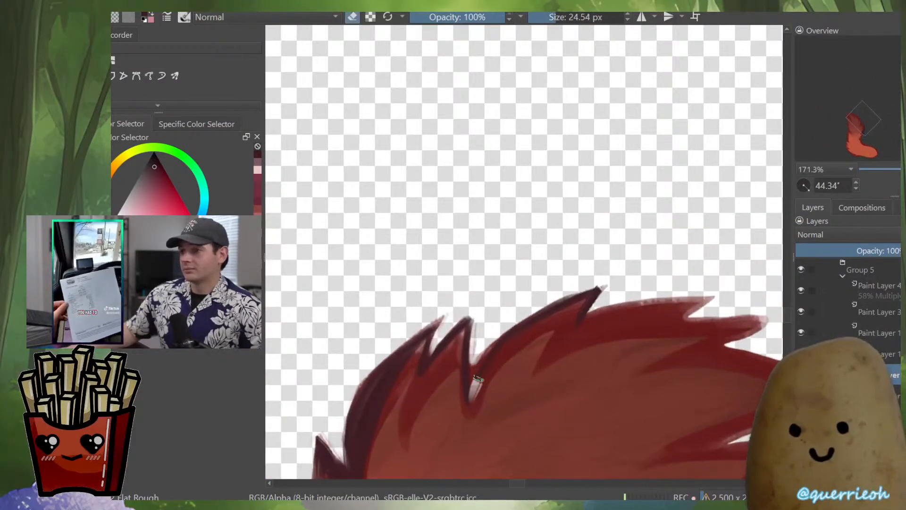
key("e")
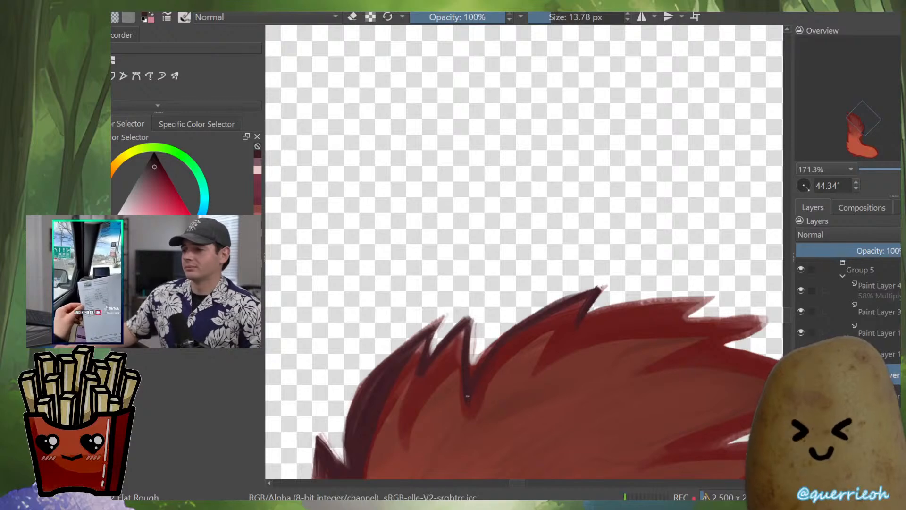
mouse_move(624, 306)
left_mouse_down()
mouse_move(711, 297)
mouse_move(555, 378)
mouse_move(595, 346)
mouse_move(647, 326)
left_mouse_up()
mouse_move(647, 326)
left_mouse_down()
mouse_move(612, 360)
mouse_move(677, 262)
mouse_move(532, 344)
mouse_move(515, 381)
left_mouse_up()
key("e")
key("e")
left_click_drag(528, 333, 520, 381)
key("e")
mouse_move(522, 344)
left_mouse_down()
mouse_move(510, 389)
mouse_move(638, 333)
left_mouse_up()
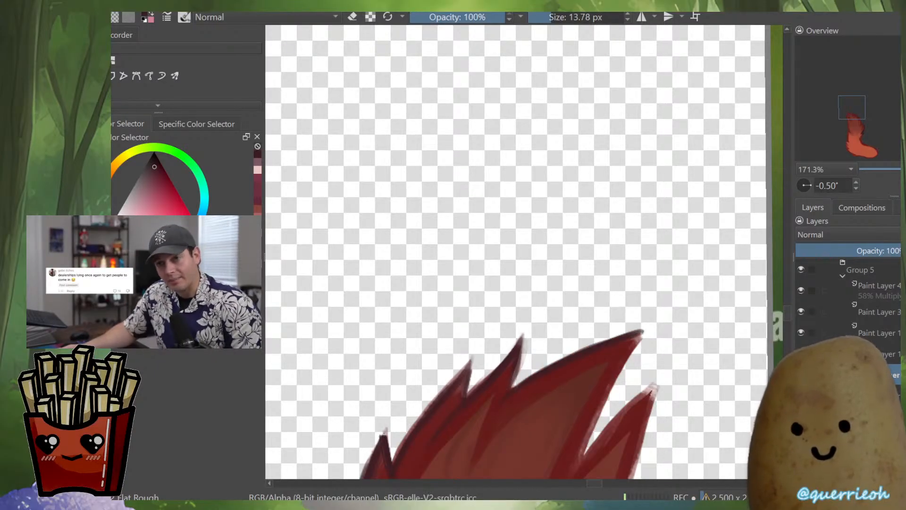
Outline the tail's pointed tip and the cleft below it in dark purple at 13.78 px, trimming the rough edge
left_click_drag(617, 391, 599, 334)
left_click_drag(599, 334, 553, 359)
left_click_drag(599, 324, 462, 422)
left_click_drag(527, 393, 584, 376)
left_click_drag(496, 401, 535, 389)
mouse_move(557, 341)
left_mouse_down()
mouse_move(557, 368)
mouse_move(580, 334)
left_mouse_up()
key("e")
left_click_drag(536, 363, 627, 336)
key("e")
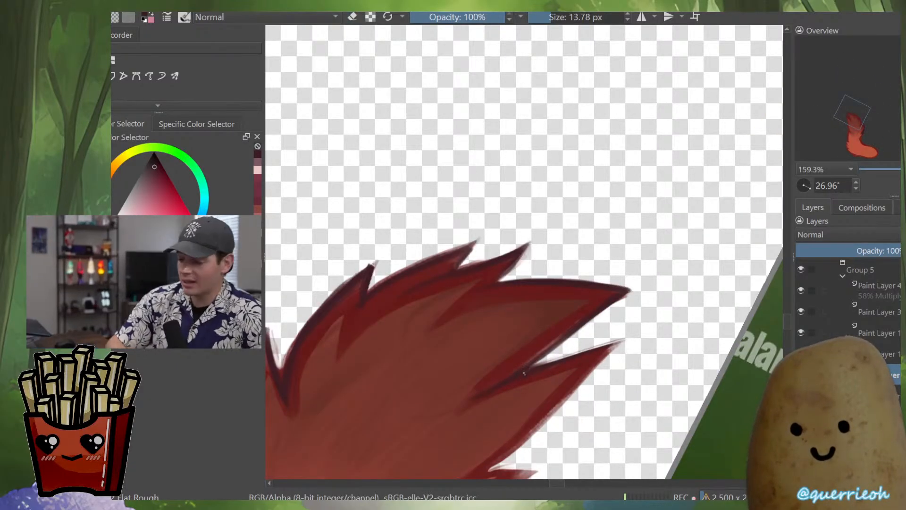
Clean and outline the two fur points below the tail tip at 13.78 px, touching up with a sampled red
left_click_drag(613, 345, 693, 254)
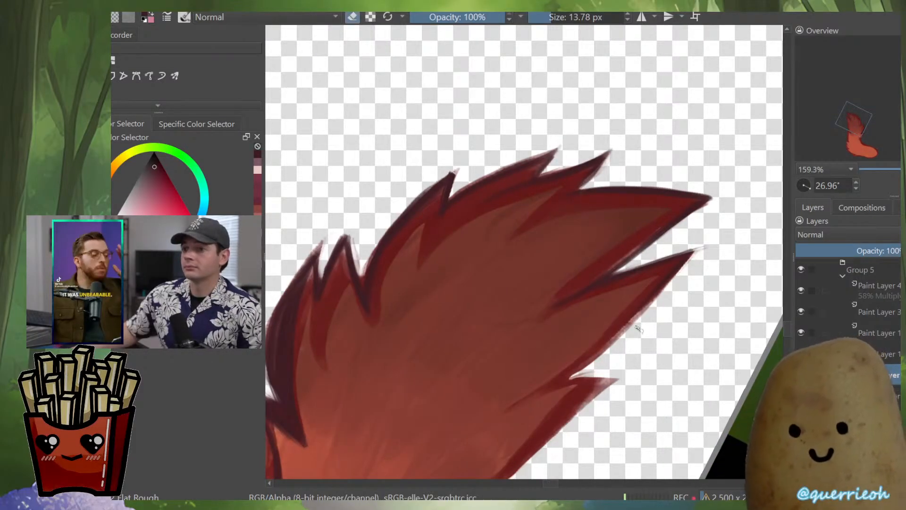
key("e")
left_click_drag(568, 375, 503, 416)
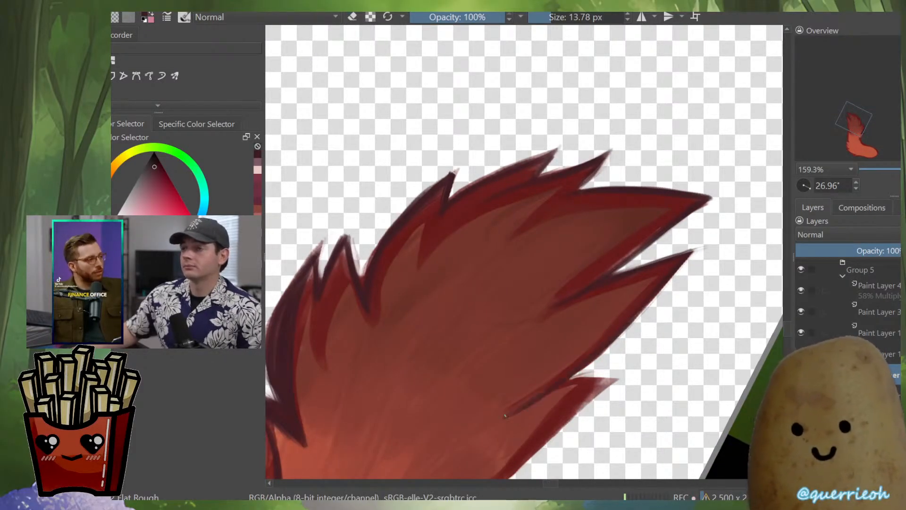
mouse_move(609, 378)
left_mouse_down()
mouse_move(570, 377)
mouse_move(578, 405)
mouse_move(655, 295)
mouse_move(608, 340)
left_mouse_up()
key("e")
key("e")
left_click(615, 300, "ctrl")
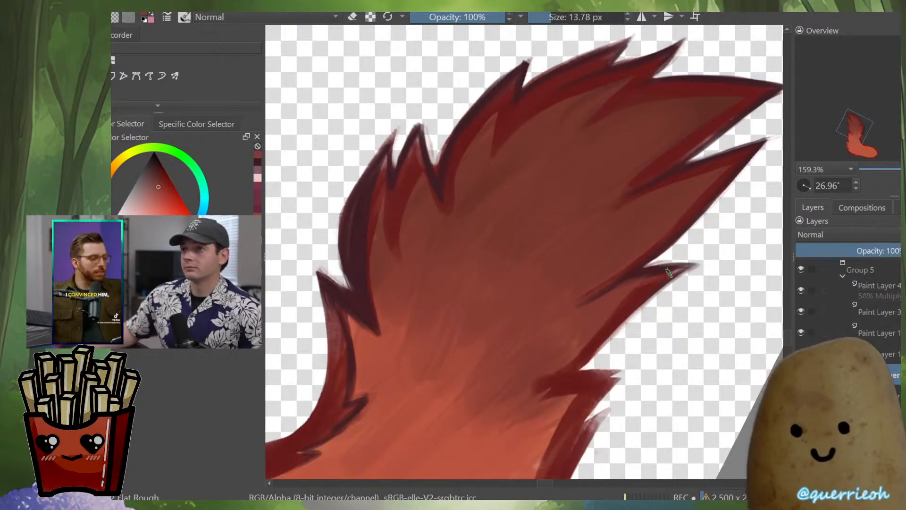
left_click_drag(682, 267, 650, 279)
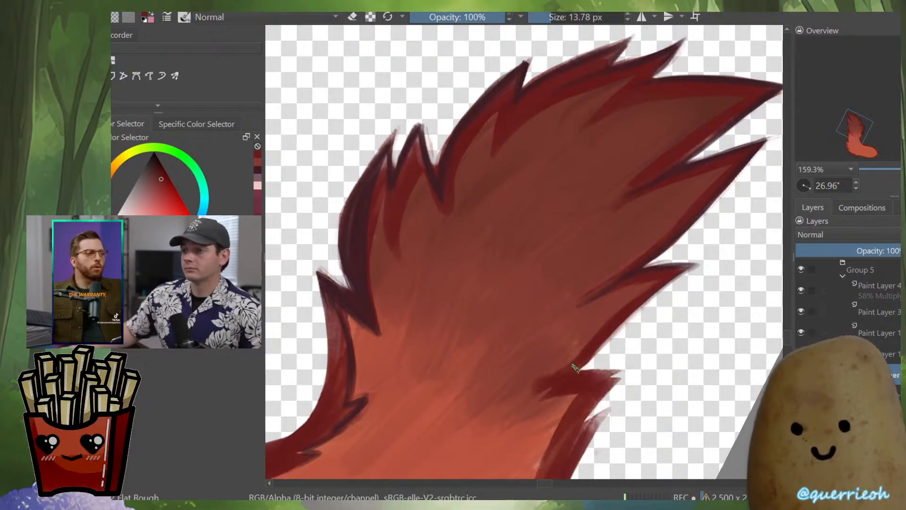
Repaint the inside of the lowest far-side tuft with a sampled brownish red at 13.78 px
scroll(604, 330, "down", 3)
scroll(572, 364, "up", 4)
left_click(544, 270, "ctrl")
mouse_move(593, 369)
left_mouse_down()
mouse_move(548, 397)
mouse_move(564, 397)
left_mouse_up()
mouse_move(619, 376)
left_mouse_down()
mouse_move(576, 410)
mouse_move(568, 430)
left_mouse_up()
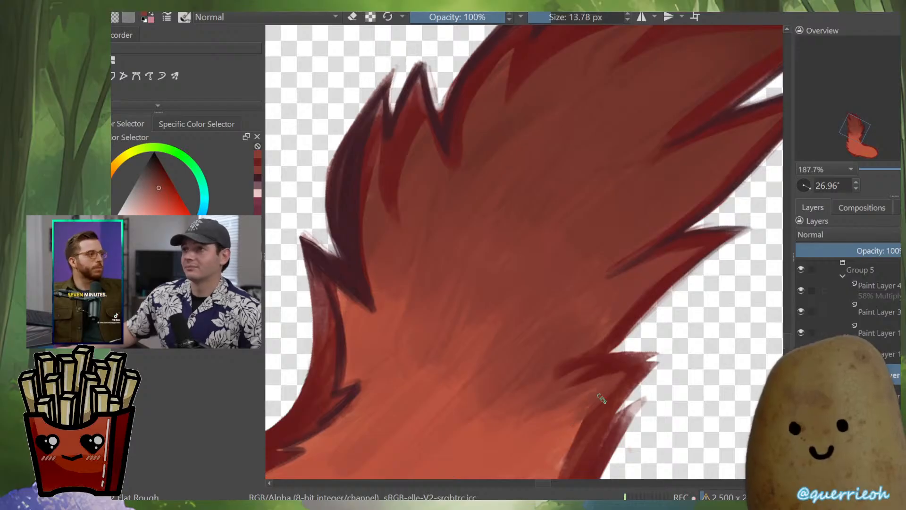
Deepen the bases and tips of the two notched side tufts with dark purple at 18.26 px
scroll(608, 392, "down", 3)
left_click_drag(585, 297, 532, 378)
scroll(532, 378, "up", 2)
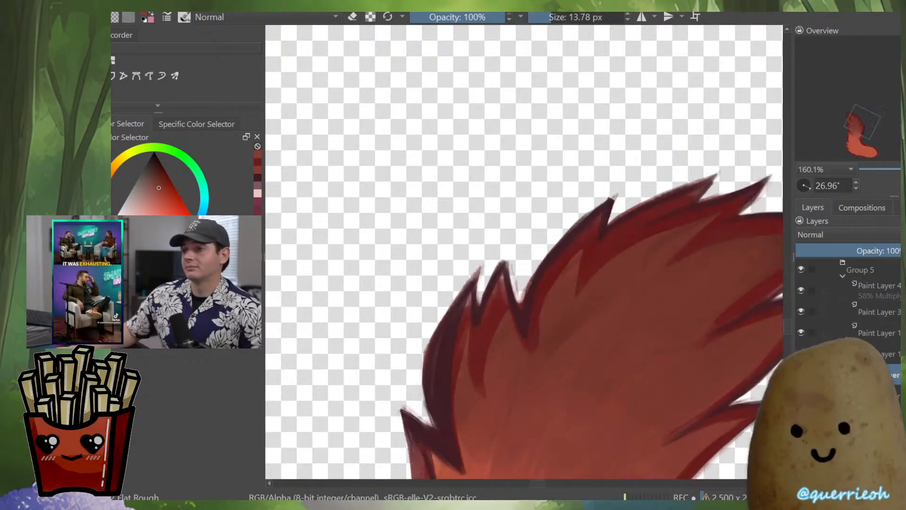
left_click_drag(475, 327, 461, 352)
left_click_drag(459, 353, 464, 354)
left_click_drag(458, 320, 453, 385)
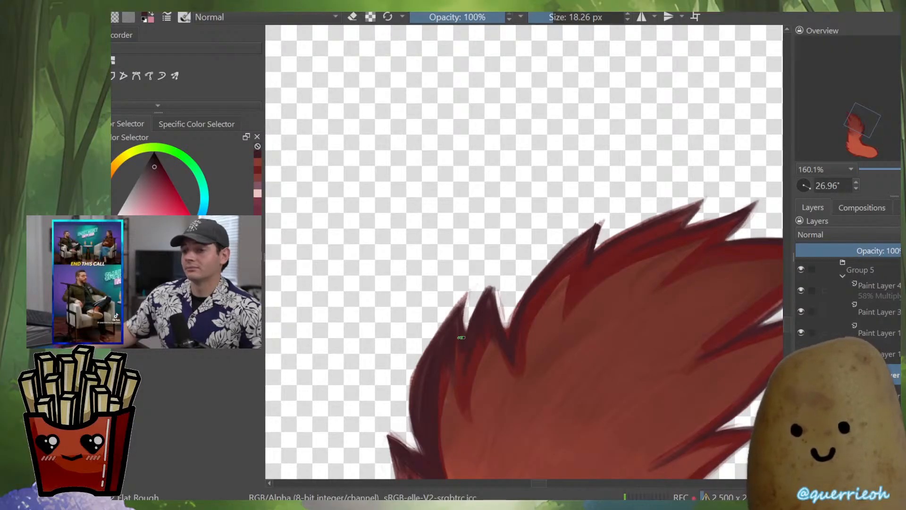
left_click_drag(483, 332, 514, 382)
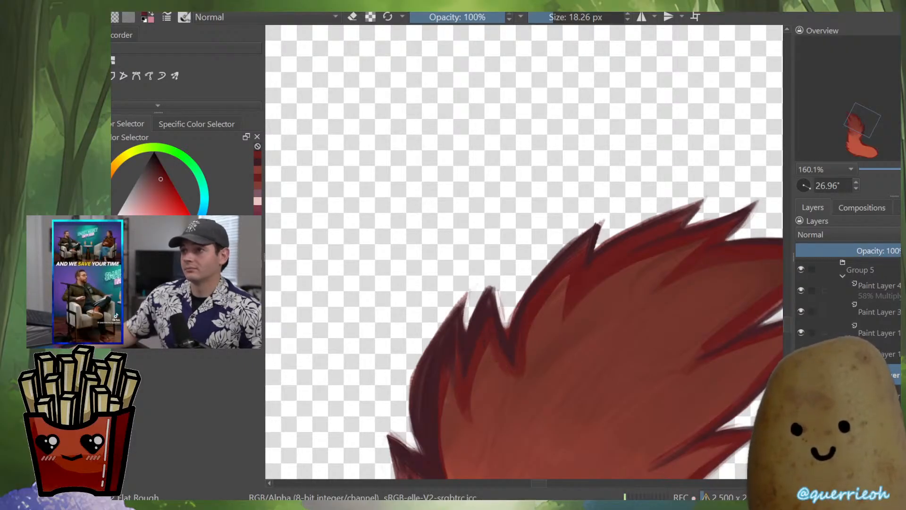
left_click_drag(492, 288, 497, 306)
Thicken the dark purple shading along the tail's upper tufts with the brush at 22.67 and 13.51 px
left_click_drag(562, 272, 505, 334)
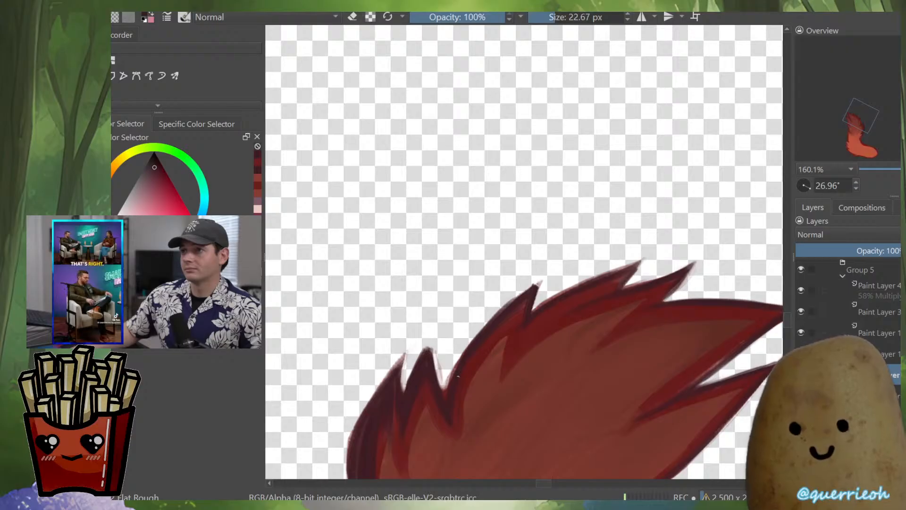
mouse_move(591, 298)
left_mouse_down("shift")
mouse_move(608, 324)
mouse_move(596, 339)
left_mouse_up("shift")
left_click_drag(599, 331, 586, 352, "shift")
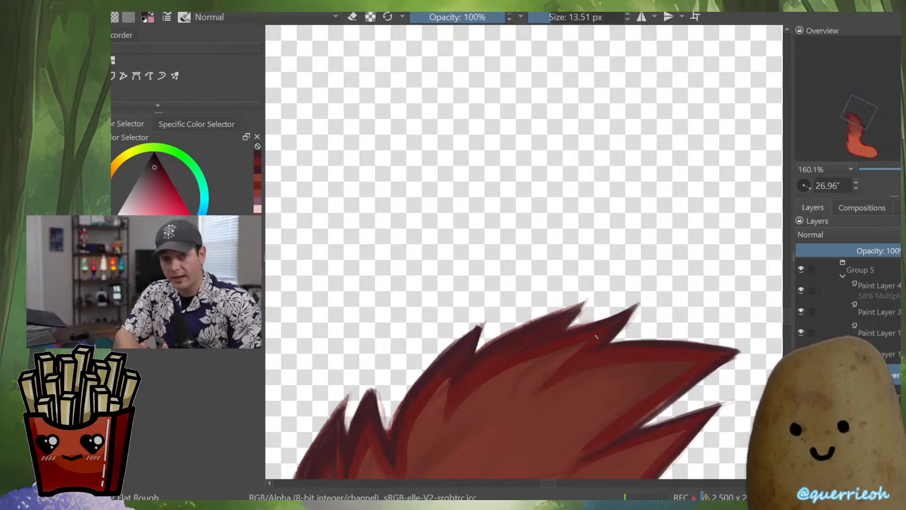
Soften and deepen the shading between the pointed tufts at the tail tip with sampled reds and dark purple at 13.51 and 21.09 px
left_click(598, 338, "ctrl")
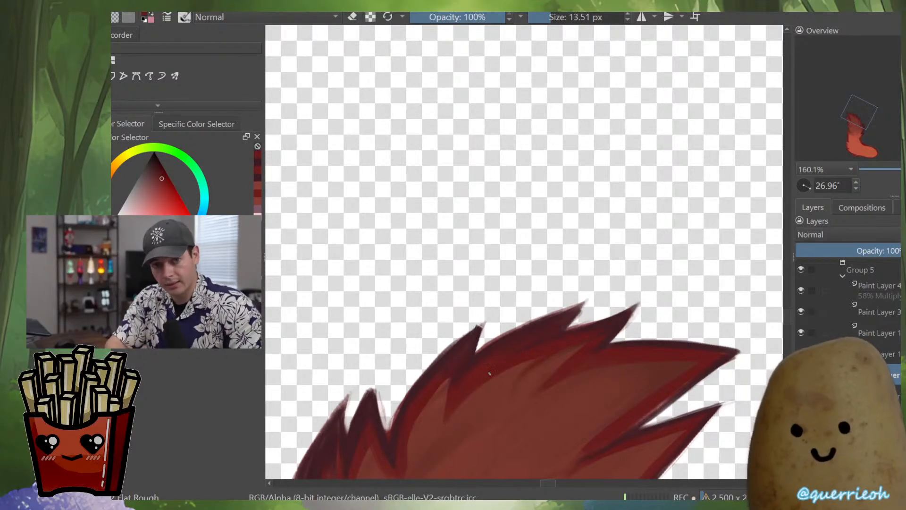
left_click(522, 381, "ctrl")
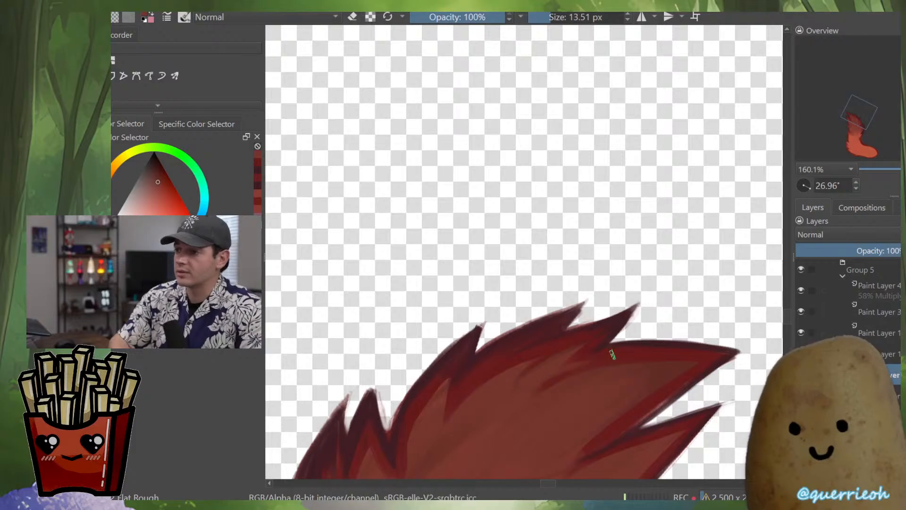
left_click_drag(610, 371, 511, 378)
left_click(460, 340, "ctrl")
left_click_drag(457, 345, 523, 365)
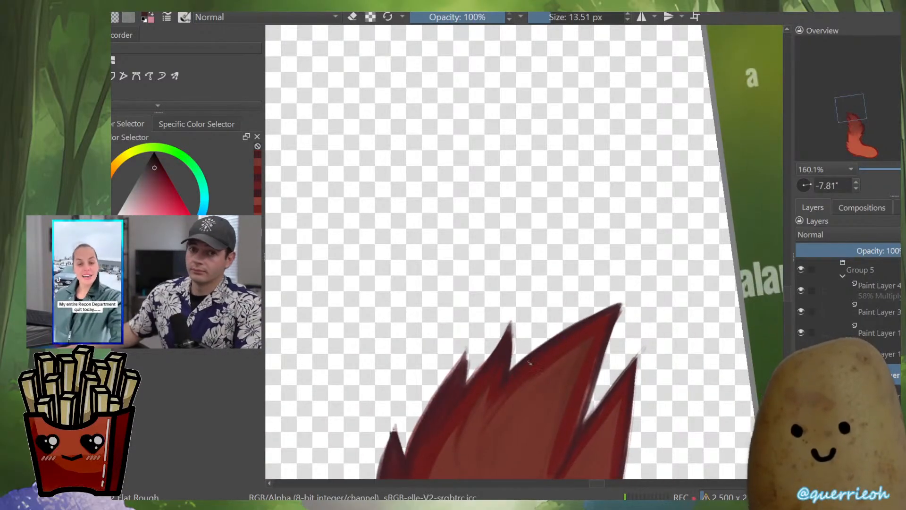
mouse_move(636, 313)
left_mouse_down()
mouse_move(573, 334)
mouse_move(574, 310)
left_mouse_up()
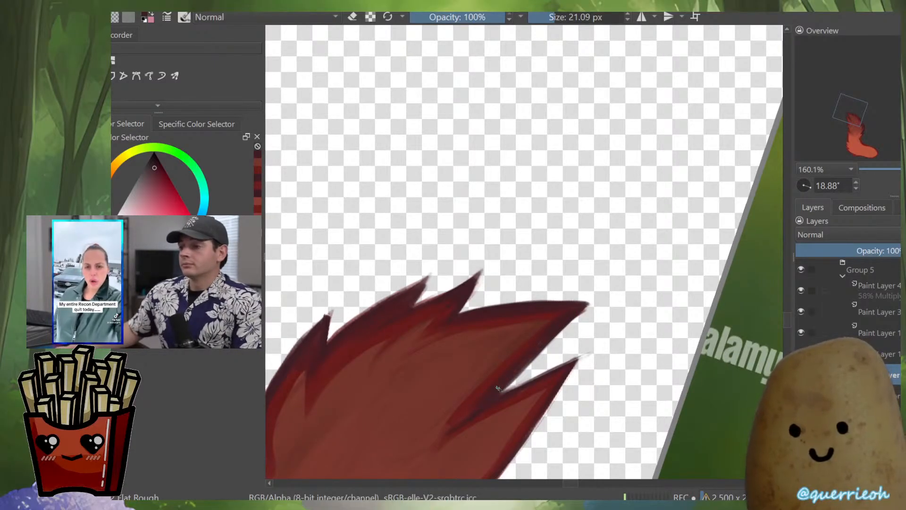
key("2")
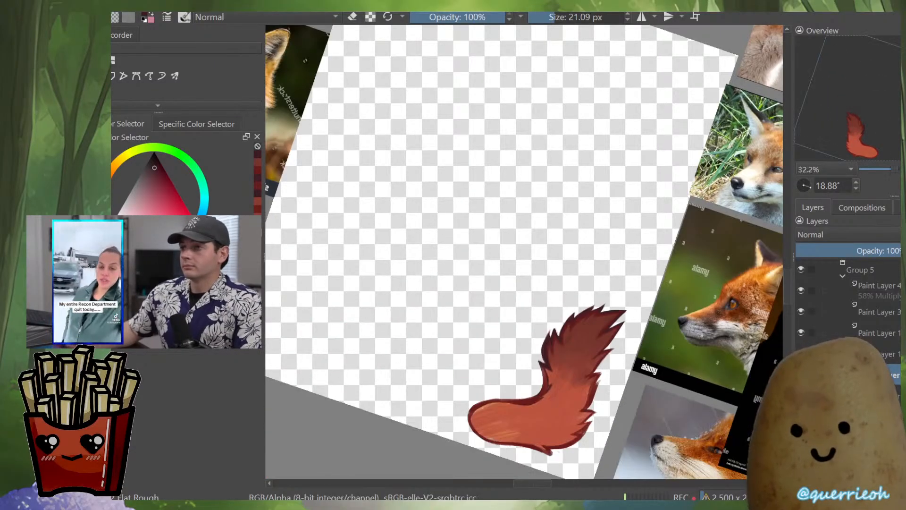
Shade the inside of the large tail-tip tufts with a sampled dark red at 37.87 px
mouse_move(607, 330)
left_mouse_down()
mouse_move(585, 290)
mouse_move(517, 260)
left_mouse_up()
left_click(518, 264, "ctrl")
left_click_drag(523, 293, 536, 293)
left_click_drag(477, 308, 470, 318)
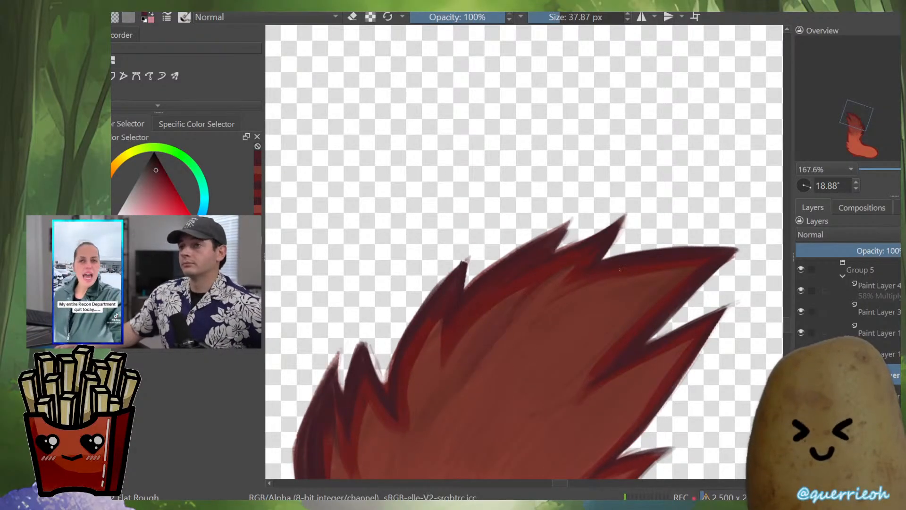
left_click_drag(610, 325, 570, 386)
mouse_move(600, 310)
left_mouse_down()
mouse_move(600, 330)
mouse_move(636, 304)
left_mouse_up()
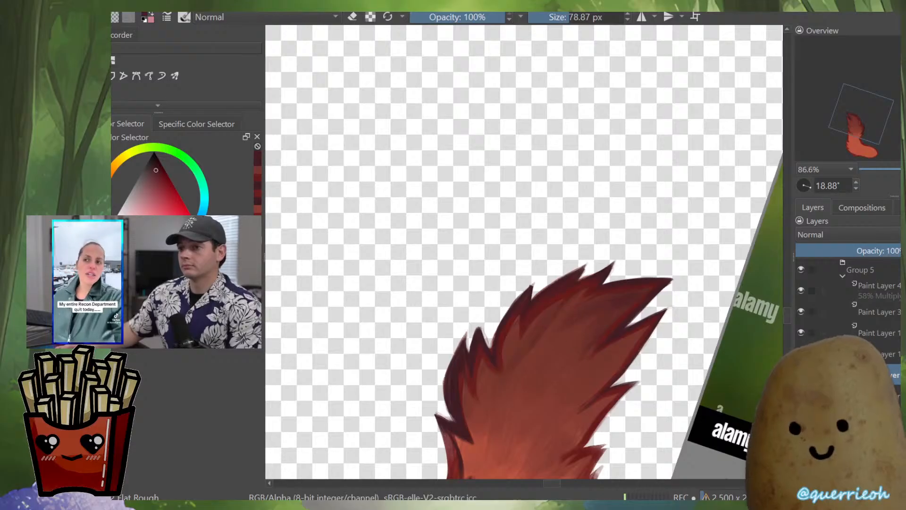
Blend broad dark red strokes at 78.87 px from the side tufts into the tail's upper body, touching up with a sampled brownish red
scroll(626, 293, "up", 4)
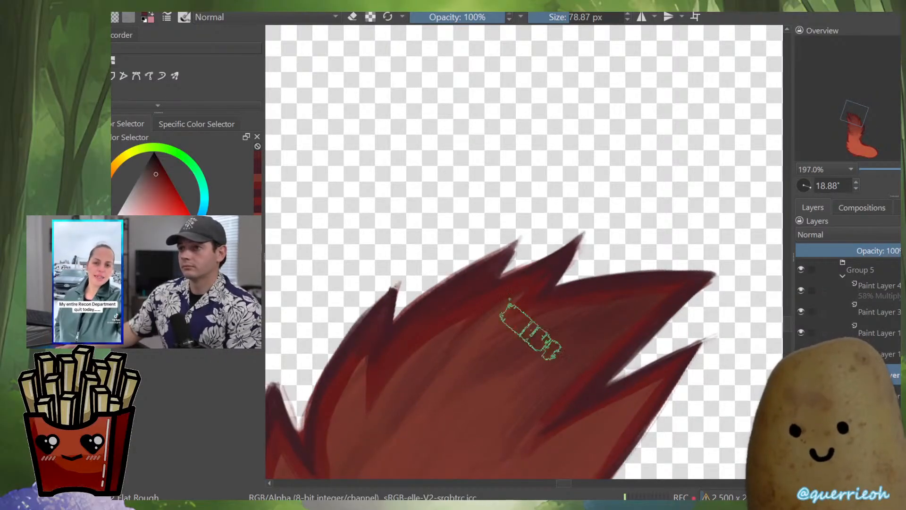
mouse_move(391, 353)
left_mouse_down()
mouse_move(452, 304)
mouse_move(424, 312)
mouse_move(439, 279)
left_mouse_up()
mouse_move(415, 372)
left_mouse_down()
mouse_move(366, 429)
mouse_move(449, 330)
left_mouse_up()
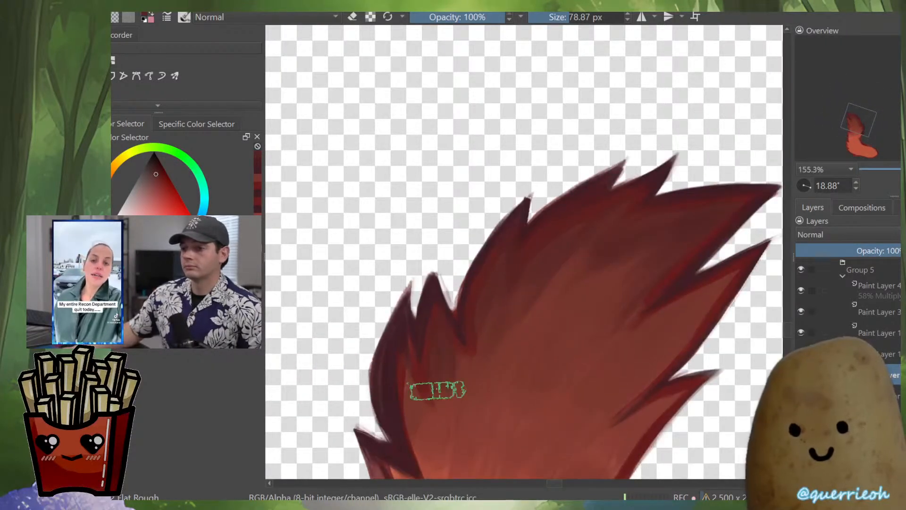
left_click_drag(746, 249, 661, 270)
left_click_drag(631, 308, 460, 426)
left_click(538, 319, "ctrl")
left_click_drag(538, 319, 494, 364)
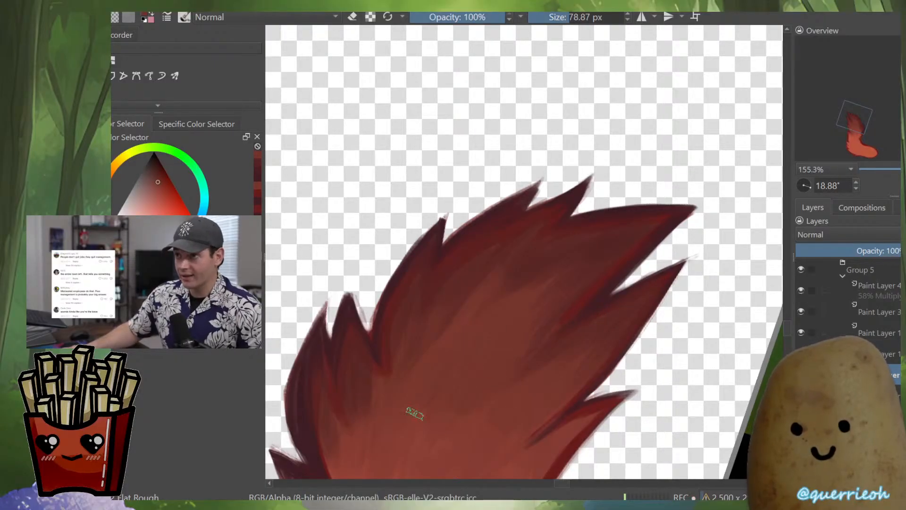
Examine the shaded tail within the whole illustration, comparing mirrored, isolated and close-up views
scroll(475, 303, "down", 4)
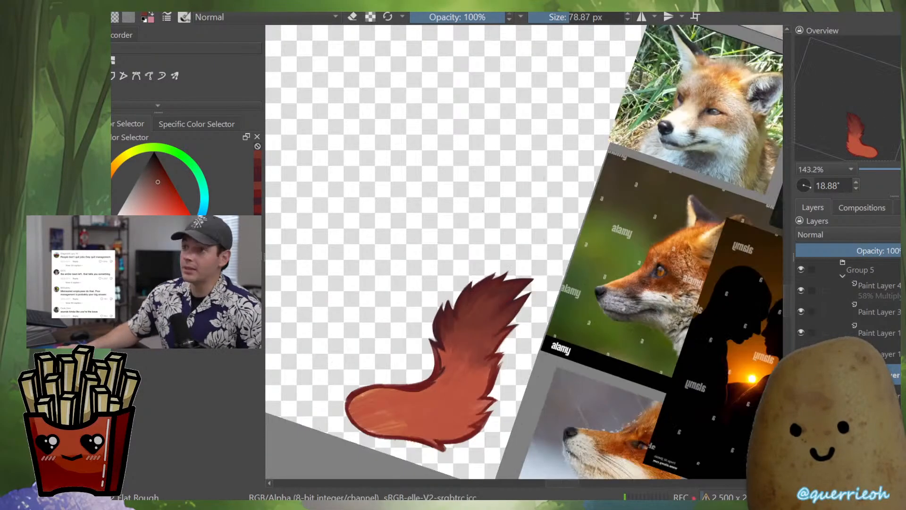
left_click(839, 374, "alt")
key("m")
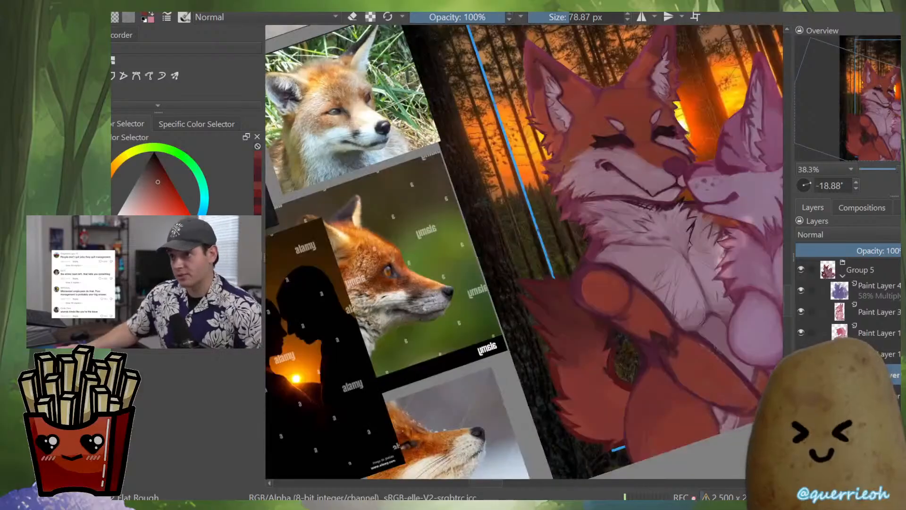
scroll(566, 307, "up", 5)
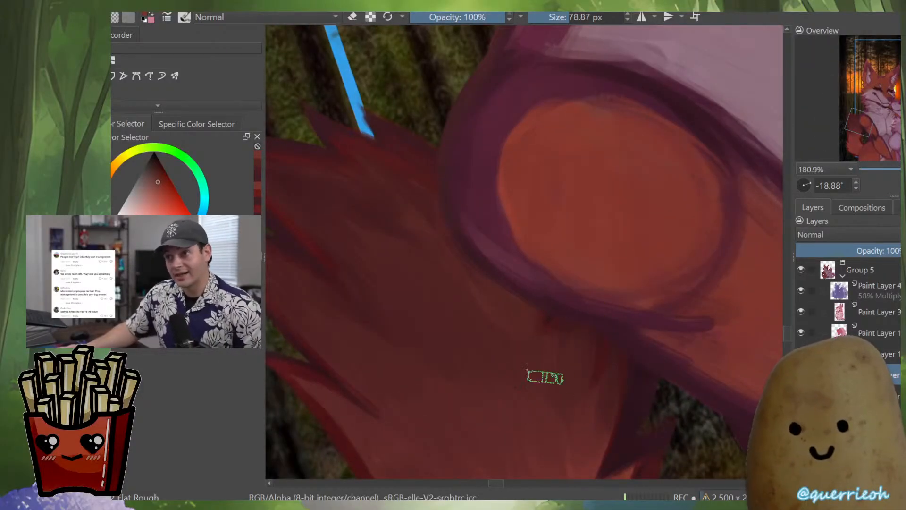
scroll(536, 382, "down", 3)
key("m")
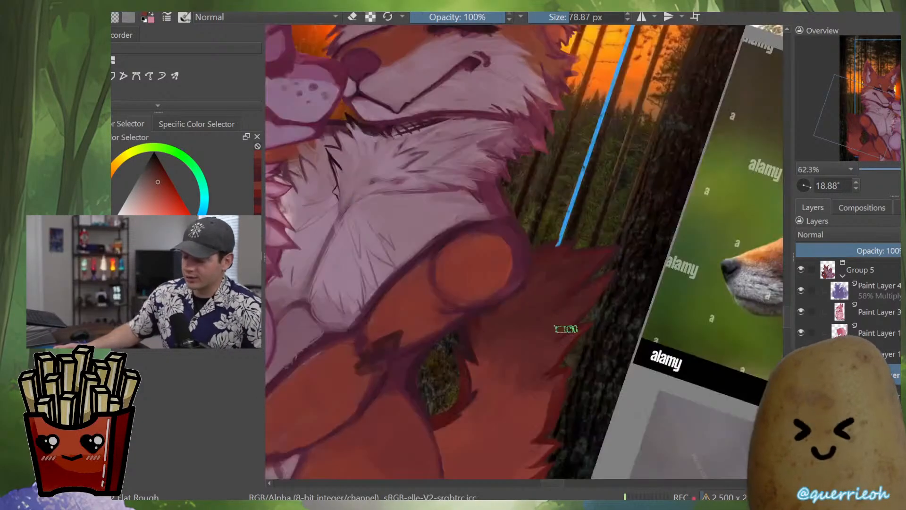
scroll(572, 348, "up", 5)
key("i")
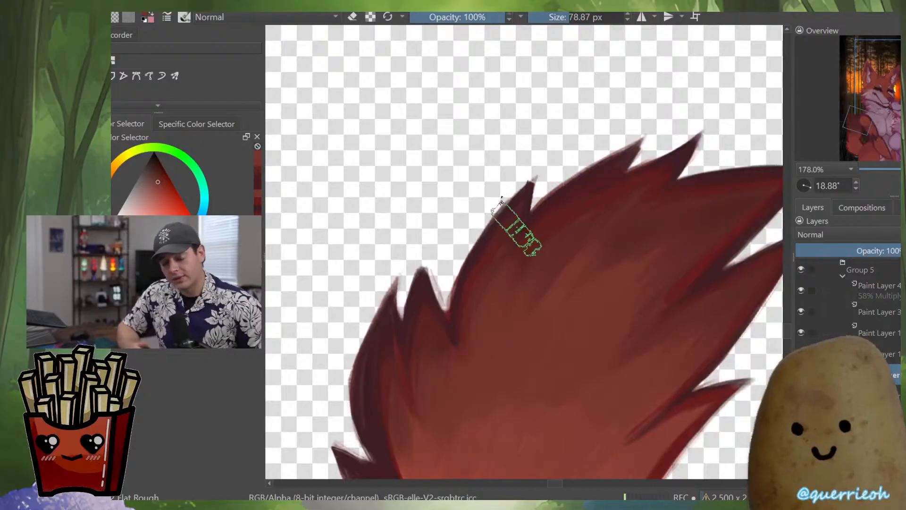
scroll(607, 270, "down", 5)
key("i")
key("4")
key("shift+space")
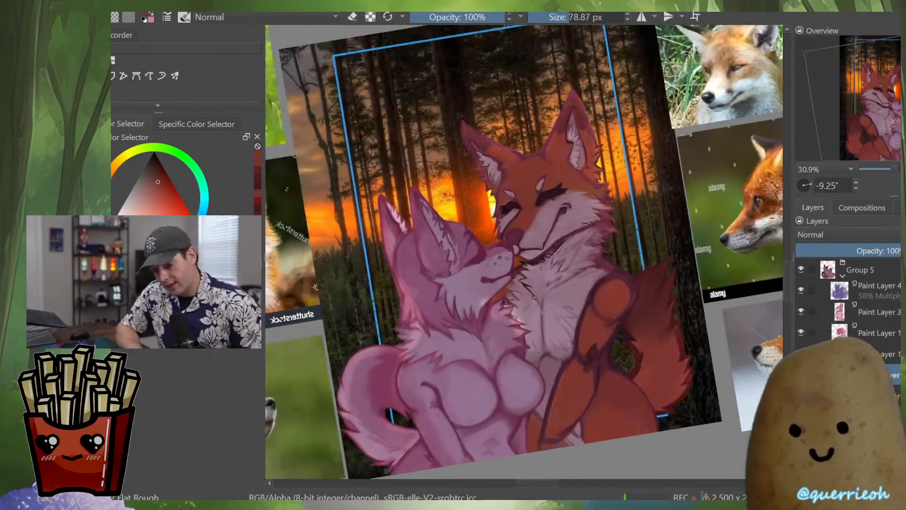
scroll(714, 271, "up", 6)
key("i")
key("i")
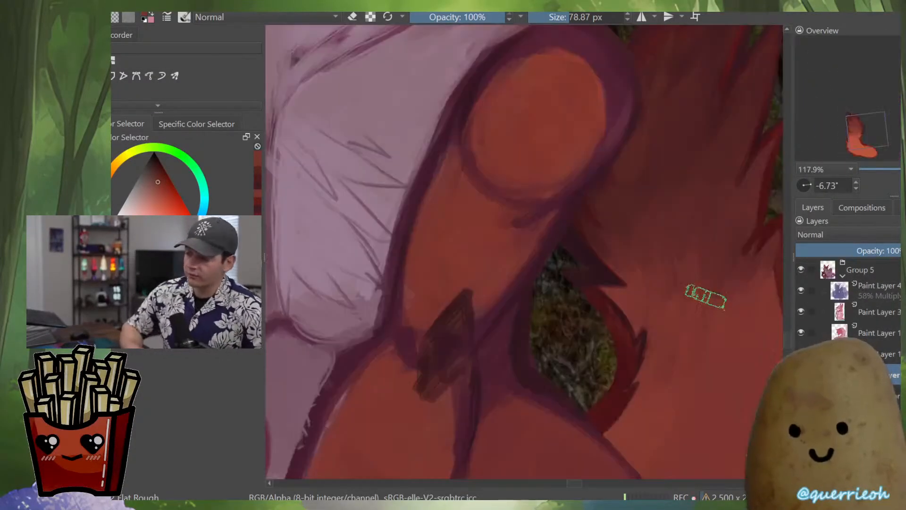
mouse_move(648, 352)
left_mouse_down()
mouse_move(635, 366)
mouse_move(658, 299)
left_mouse_up()
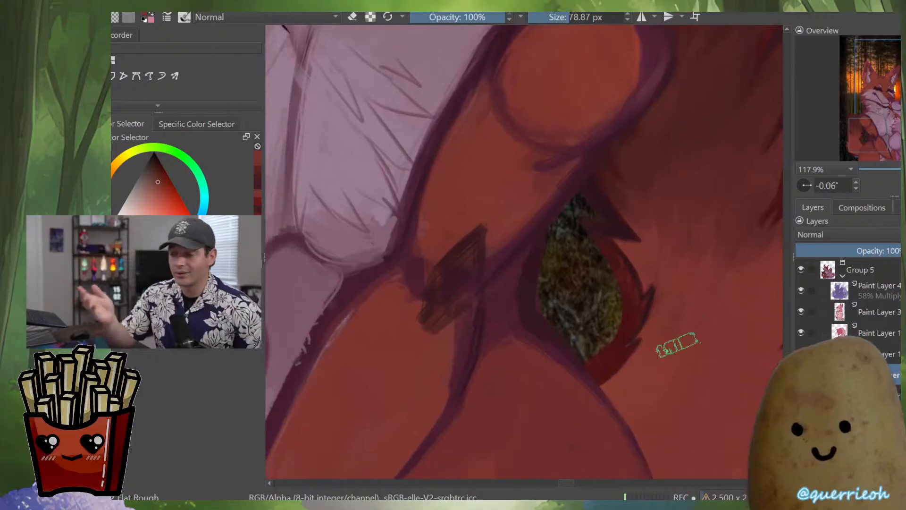
Switch to the Details brush and repaint the tail's inner bend and lowest inner tufts with sampled orange-red at 15 and 29.11 px
right_click(675, 344)
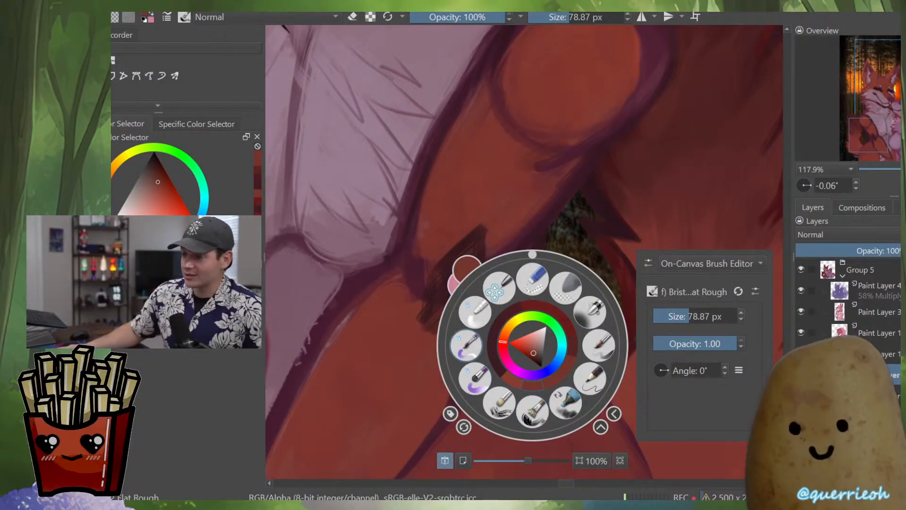
left_click(466, 344)
left_click_drag(673, 288, 599, 358)
key("i")
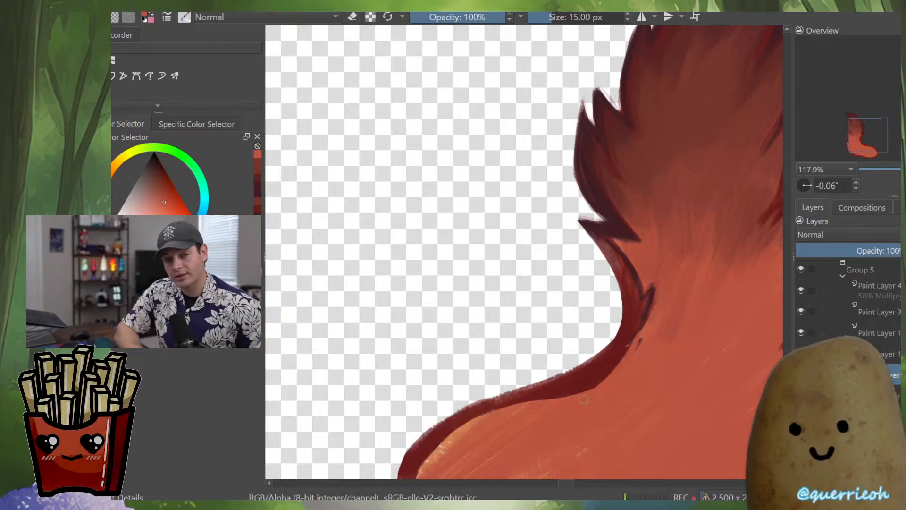
key("m")
left_click_drag(492, 344, 452, 359)
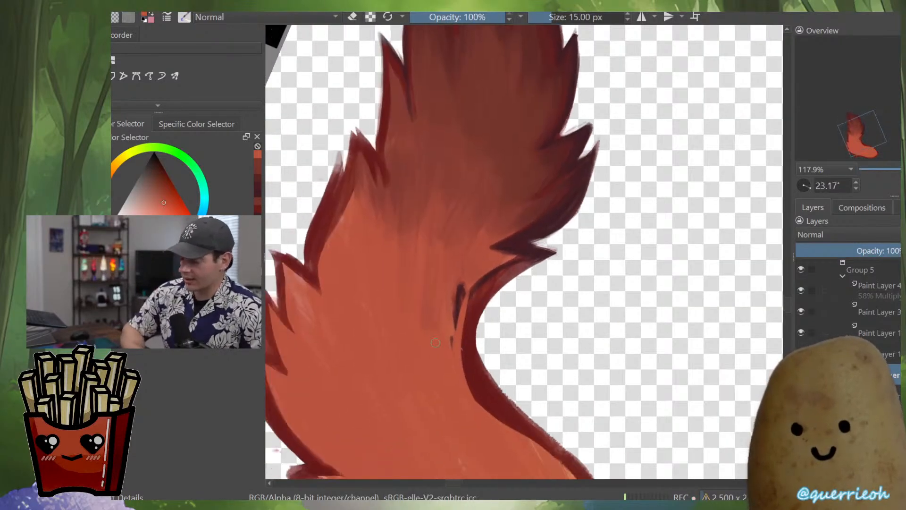
mouse_move(479, 301)
left_mouse_down()
mouse_move(451, 369)
mouse_move(458, 336)
mouse_move(445, 327)
mouse_move(467, 277)
mouse_move(457, 312)
mouse_move(492, 277)
mouse_move(449, 373)
mouse_move(504, 280)
mouse_move(457, 308)
mouse_move(514, 265)
mouse_move(465, 297)
mouse_move(543, 254)
left_mouse_up()
mouse_move(483, 265)
left_mouse_down()
mouse_move(517, 251)
mouse_move(480, 328)
mouse_move(566, 274)
mouse_move(553, 278)
left_mouse_up()
left_click(497, 312, "ctrl")
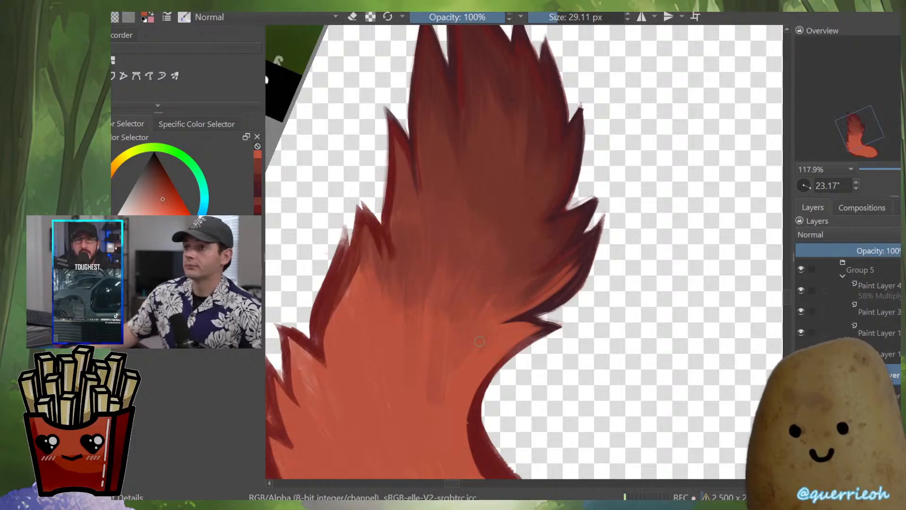
Deepen the outlines and notches of the lower outer tail tufts with sampled dark purple at 23.11 and 14.74 px
scroll(491, 297, "down", 4)
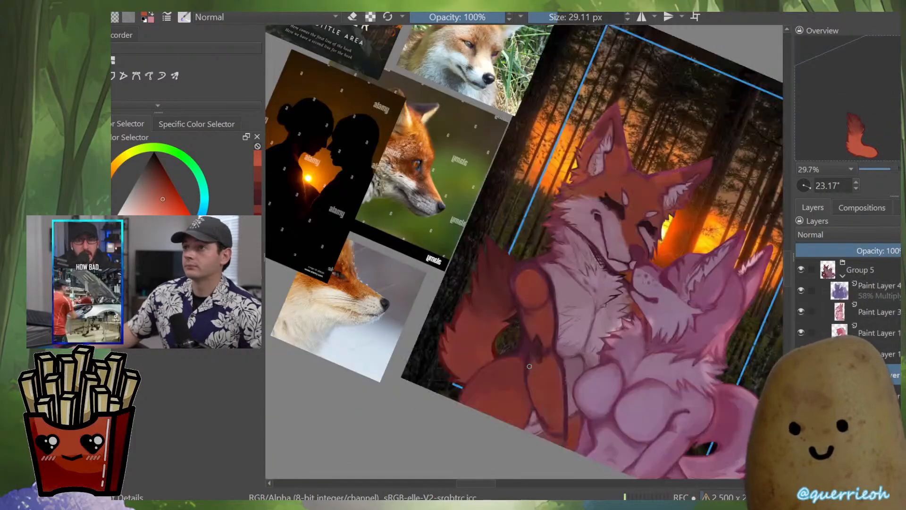
scroll(543, 382, "up", 1)
key("m")
scroll(573, 297, "up", 5)
key("i")
left_click(523, 337, "ctrl")
left_click(501, 338, "ctrl")
left_click_drag(661, 339, 488, 291)
mouse_move(656, 358)
left_mouse_down()
mouse_move(646, 387)
mouse_move(585, 319)
mouse_move(578, 349)
left_mouse_up()
left_click(585, 320, "shift")
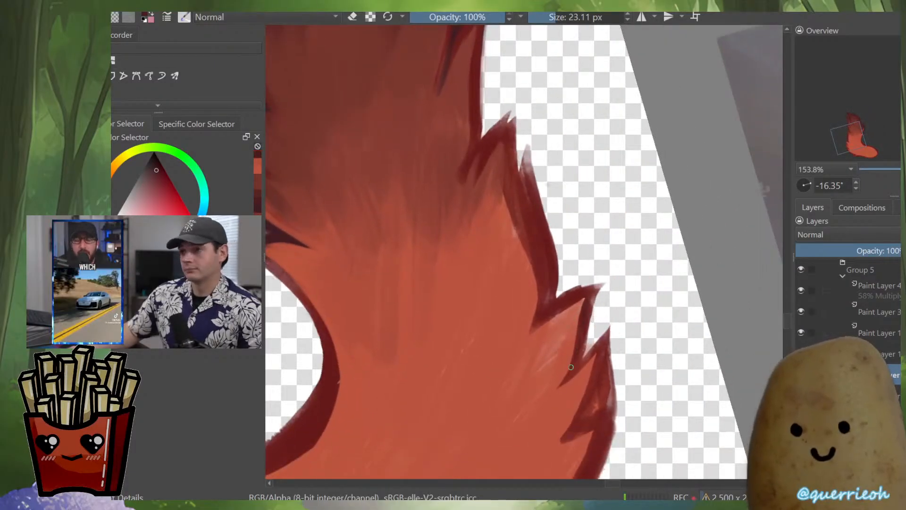
mouse_move(560, 384)
left_mouse_down()
mouse_move(610, 336)
mouse_move(625, 298)
left_mouse_up()
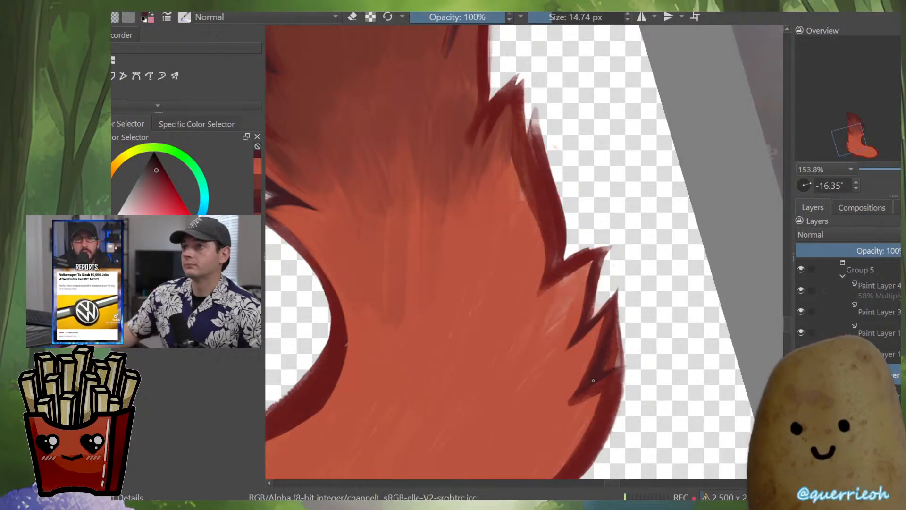
left_click_drag(622, 376, 606, 436)
mouse_move(611, 390)
left_mouse_down()
mouse_move(631, 328)
mouse_move(632, 373)
mouse_move(564, 441)
left_mouse_up()
Reshape the outer edge of the tuft beside the dark-to-orange transition, alternating eraser and dark purple brush at 14.74 px
key("e")
key("e")
mouse_move(636, 238)
left_mouse_down()
mouse_move(602, 337)
mouse_move(589, 349)
mouse_move(576, 420)
left_mouse_up()
key("e")
key("ctrl+z")
key("e")
mouse_move(590, 354)
left_mouse_down()
mouse_move(572, 402)
mouse_move(582, 411)
left_mouse_up()
key("ctrl+z")
left_click_drag(587, 344, 580, 467)
Trim the stray paint around the same tuft and darken its contour against the tree background
key("e")
mouse_move(595, 396)
left_mouse_down()
mouse_move(587, 474)
mouse_move(593, 405)
mouse_move(590, 431)
mouse_move(542, 471)
mouse_move(537, 384)
left_mouse_up()
key("alt+i")
key("e")
key("e")
key("e")
key("e")
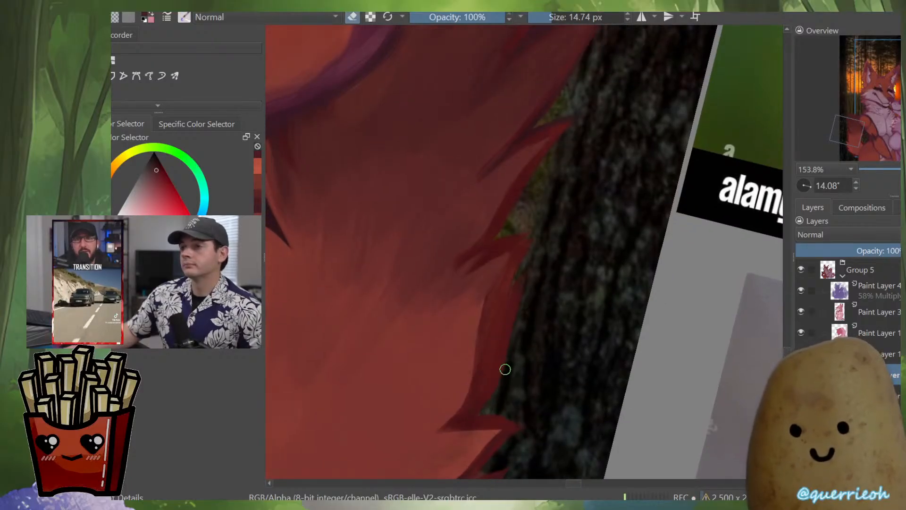
key("e")
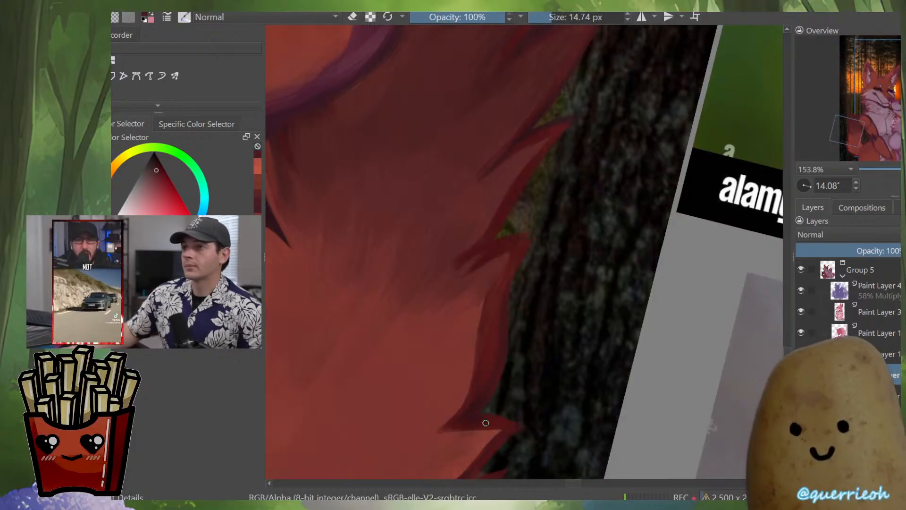
Review the finished tail in the full illustration, mirrored and with the 58% Multiply layer switched off and on
left_click_drag(471, 283, 446, 419)
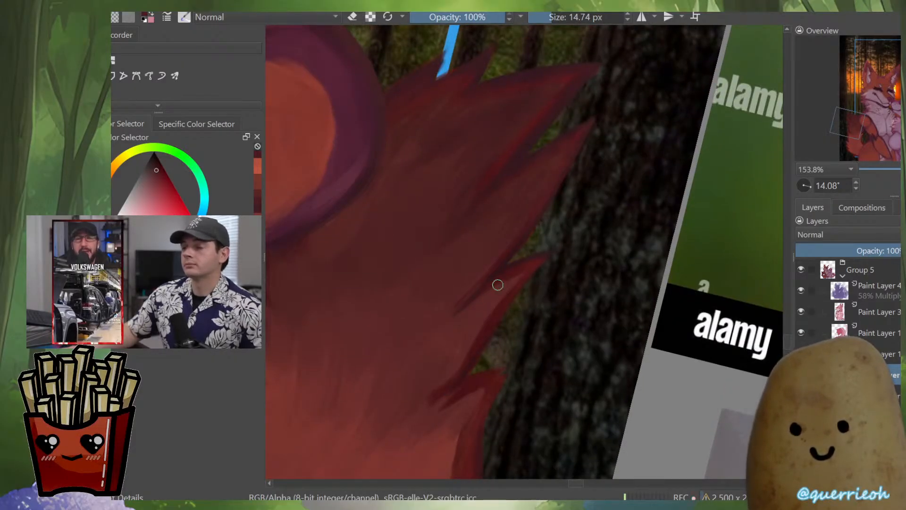
left_click_drag(579, 268, 579, 377)
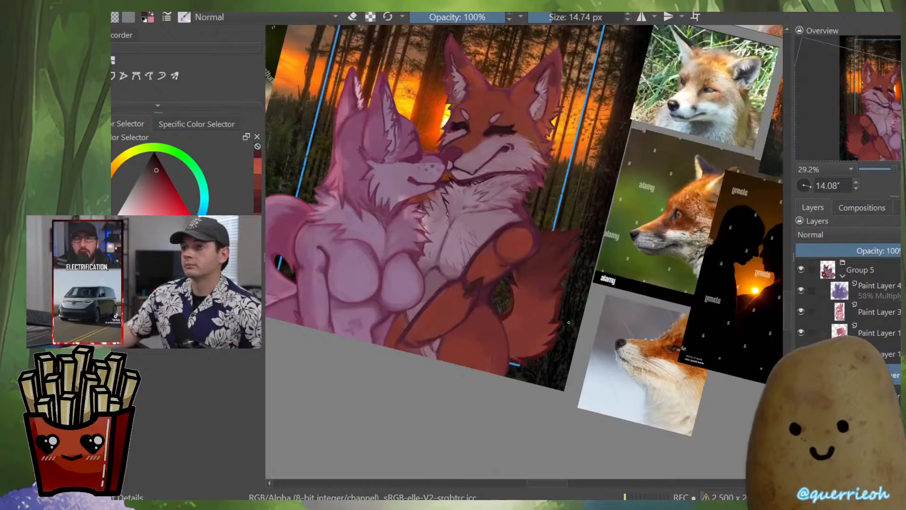
key("m")
left_click_drag(594, 153, 538, 259)
key("m")
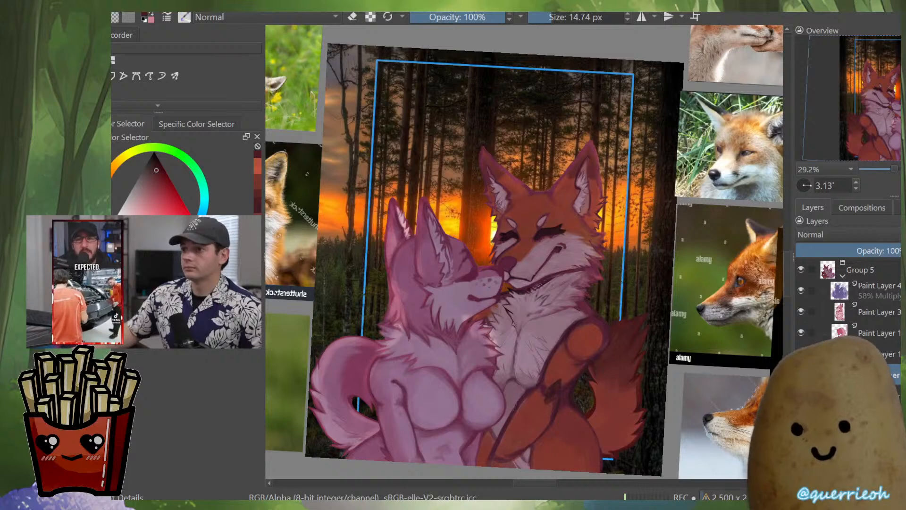
left_click(800, 290)
left_click(801, 290)
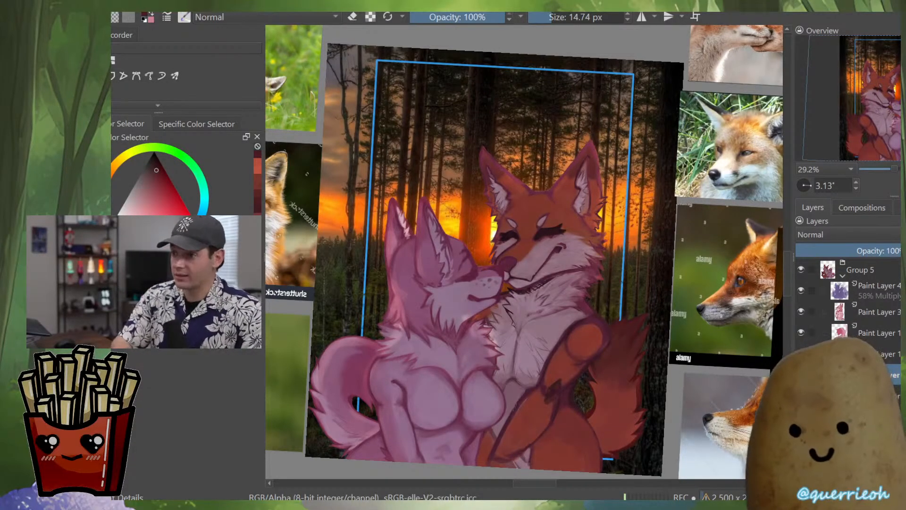
Hide the 58% Multiply paint layer and restore the selection around both foxes
left_click(868, 289)
left_click(801, 289)
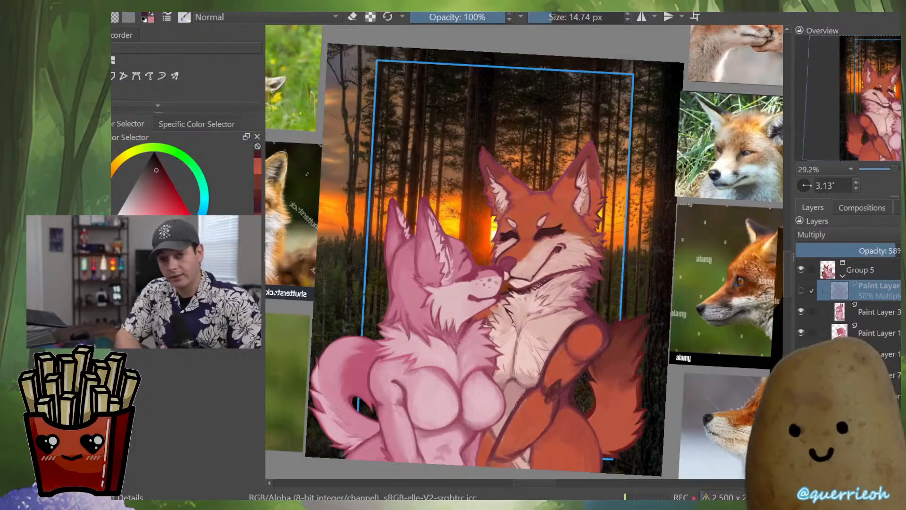
key("ctrl+shift+d")
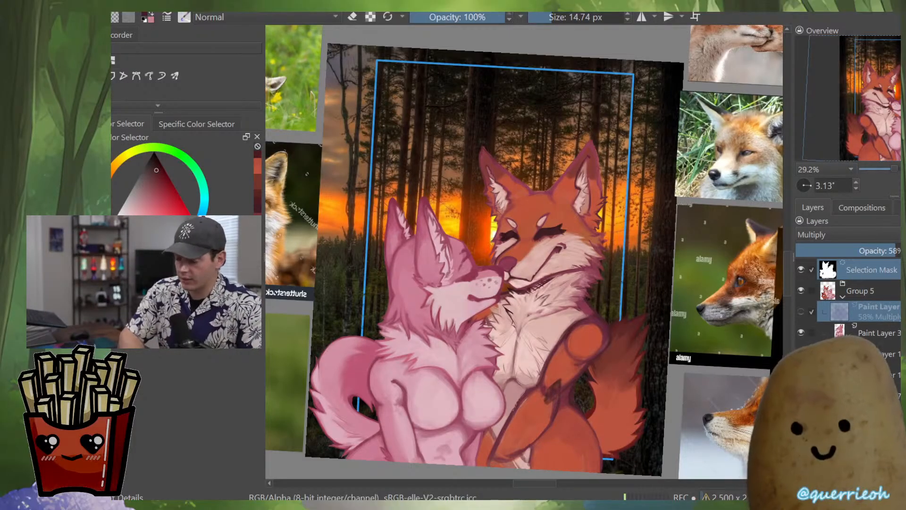
left_click(860, 291)
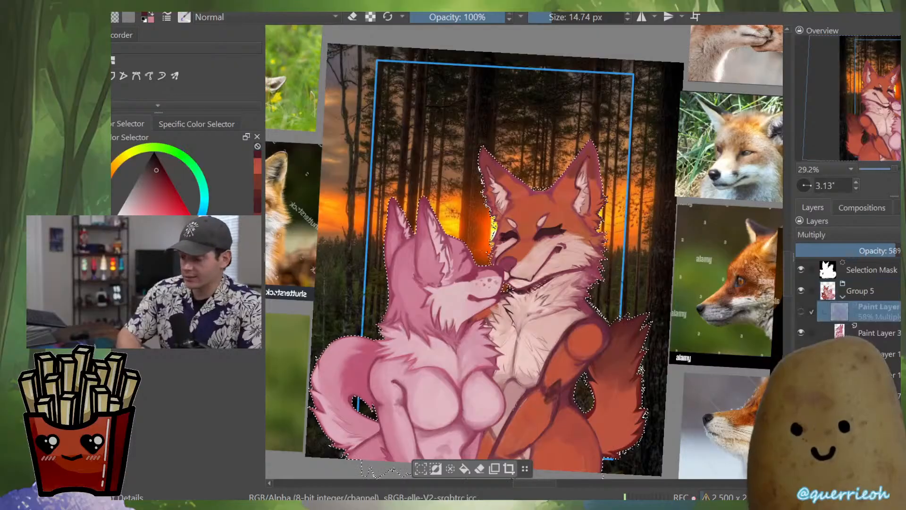
left_click(839, 311, "alt")
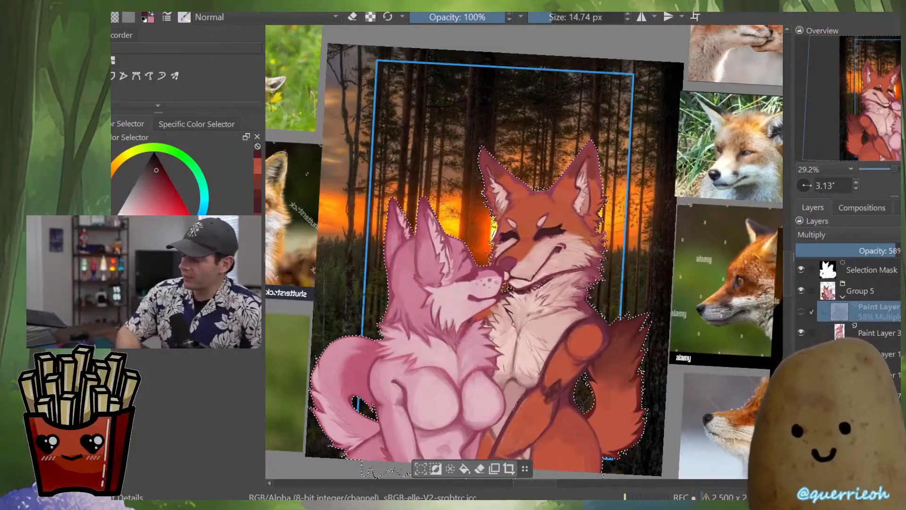
Show the 58% Multiply paint layer and clear the inverted selection around both foxes
key("ctrl+shift+i")
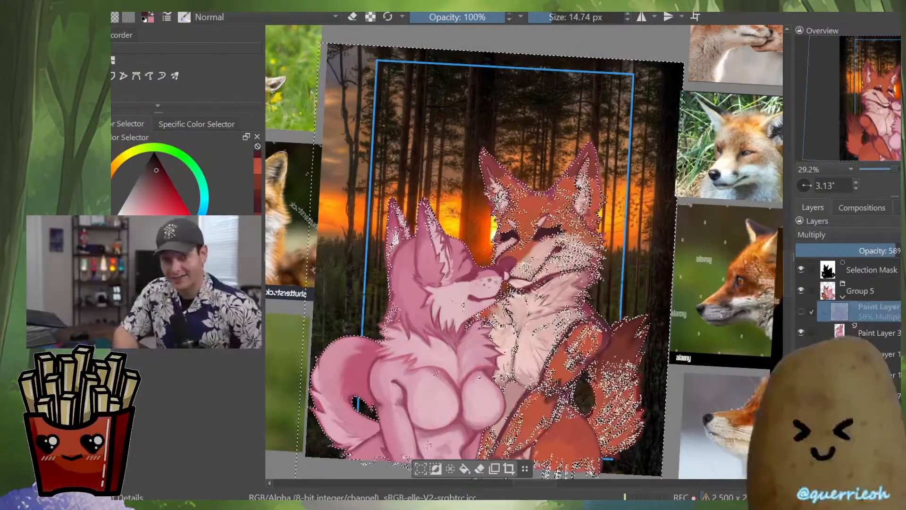
left_click(801, 311)
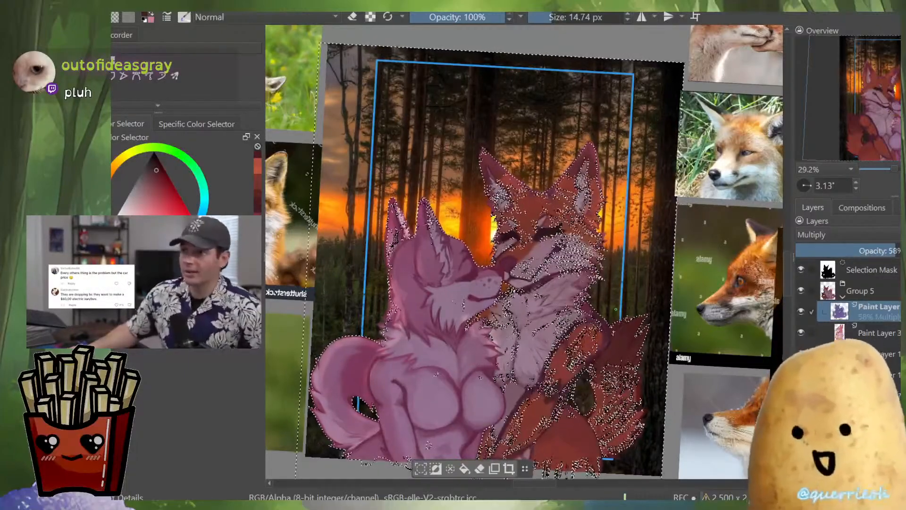
left_click_drag(568, 335, 573, 307)
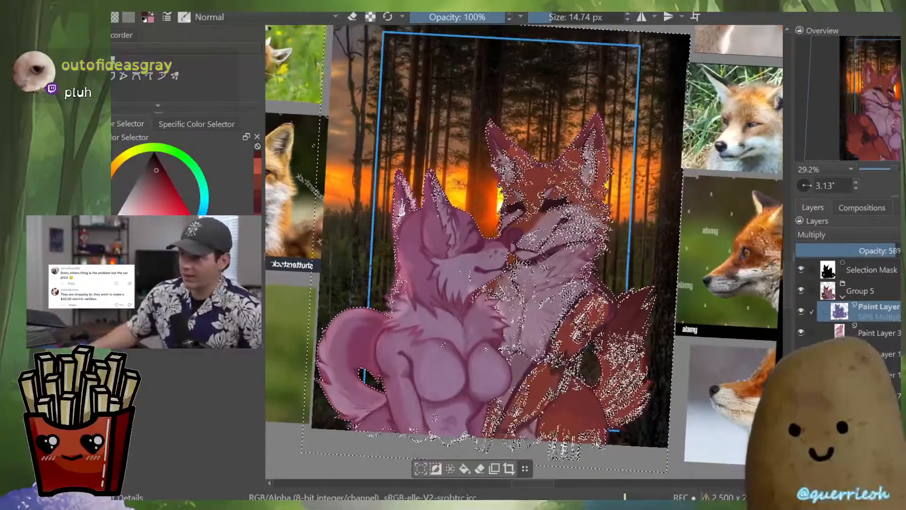
key("ctrl+shift+a")
Isolate Group 5 with its Multiply layer hidden and select the transparent background around both foxes with the contiguous selection at threshold 10
left_click(861, 270)
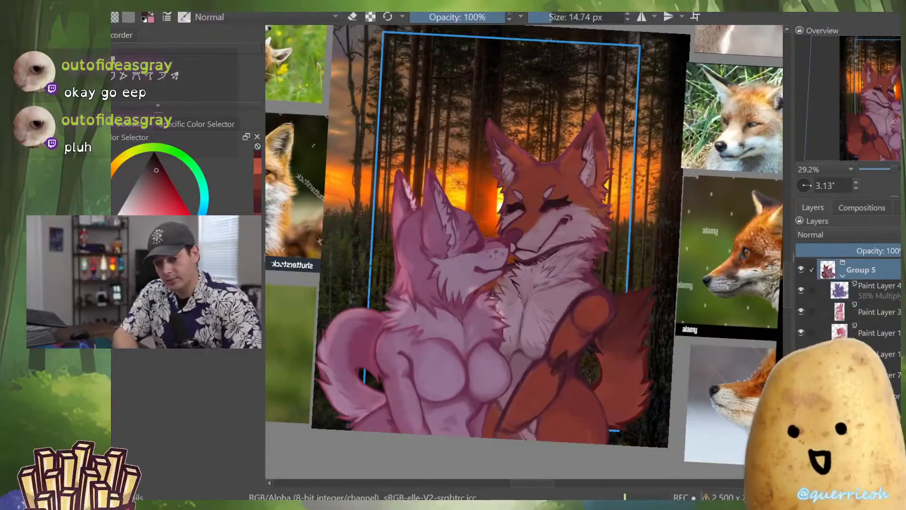
left_click(801, 290)
left_click(828, 269, "alt")
key("w")
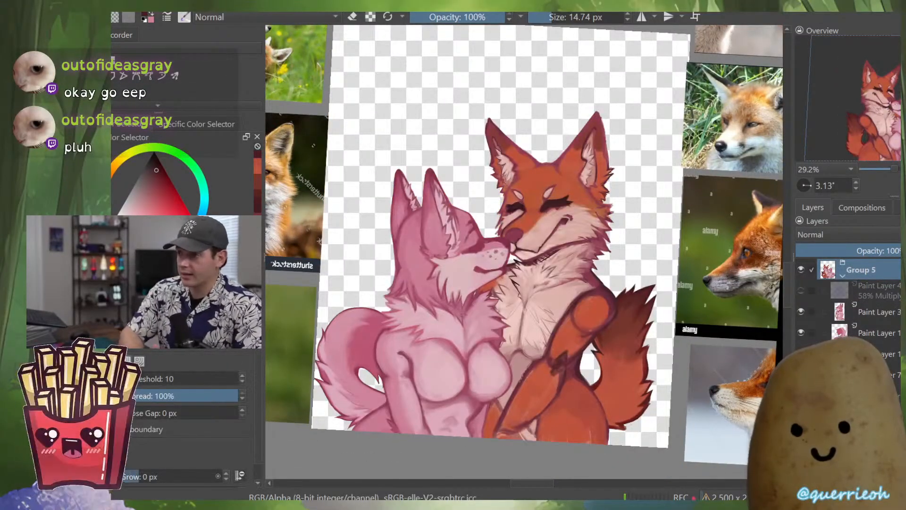
left_click(640, 220)
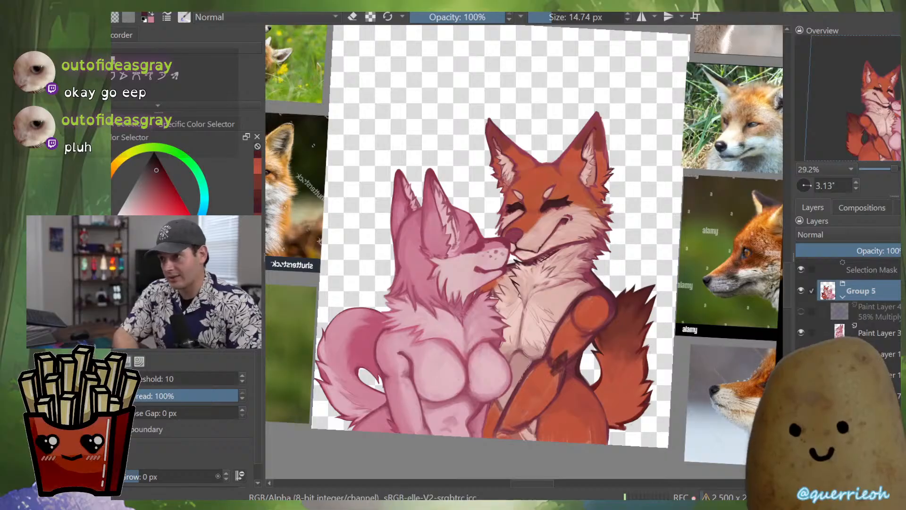
Examine the selection edge along both foxes' ears, fur and the gap between their muzzles
left_click_drag(523, 255, 596, 267)
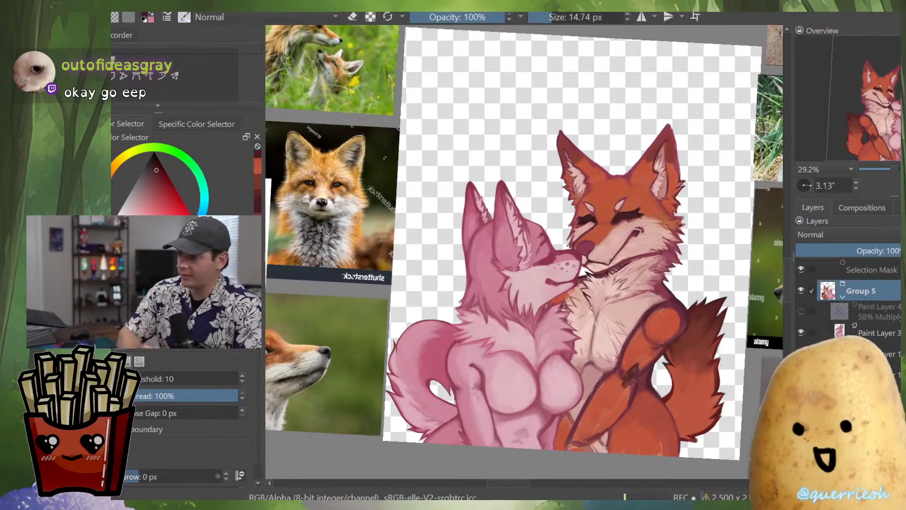
key("1")
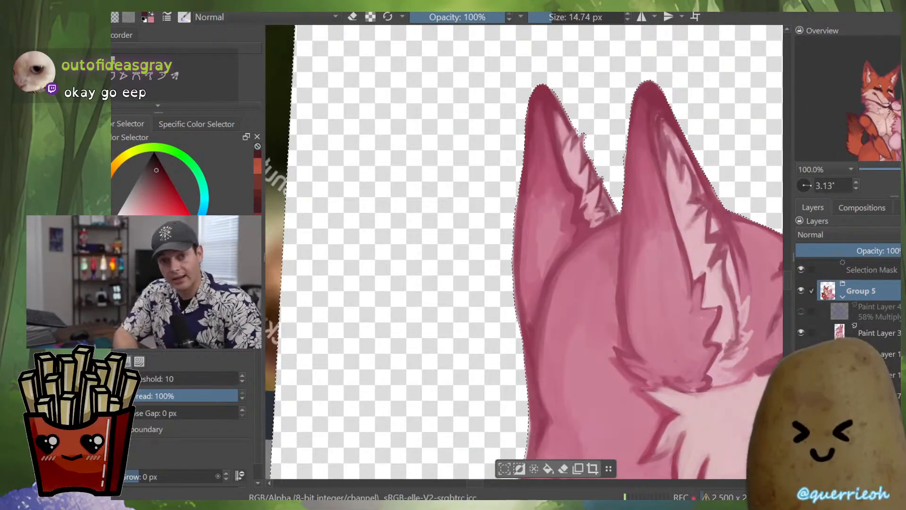
scroll(541, 176, "down", 2)
left_click_drag(541, 176, 291, 152)
left_click_drag(524, 302, 618, 175)
left_click_drag(593, 110, 593, 184)
scroll(593, 184, "up", 3)
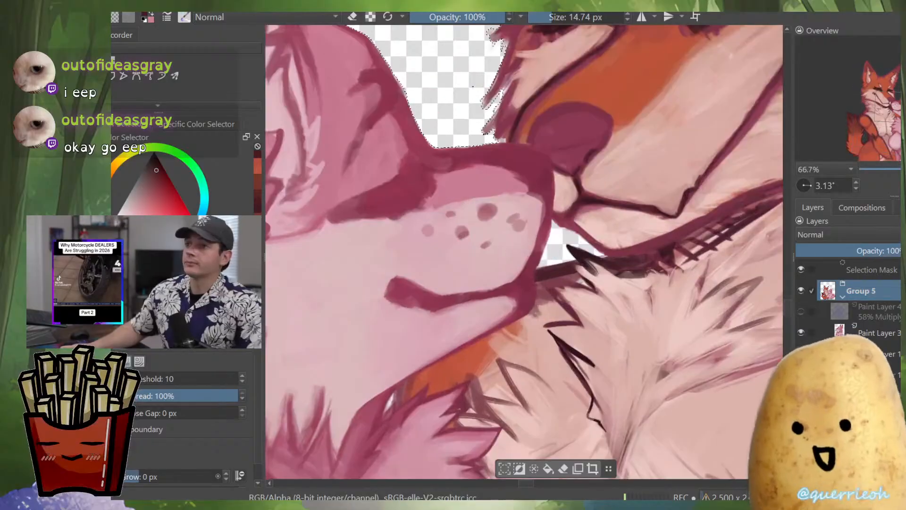
scroll(539, 336, "down", 3)
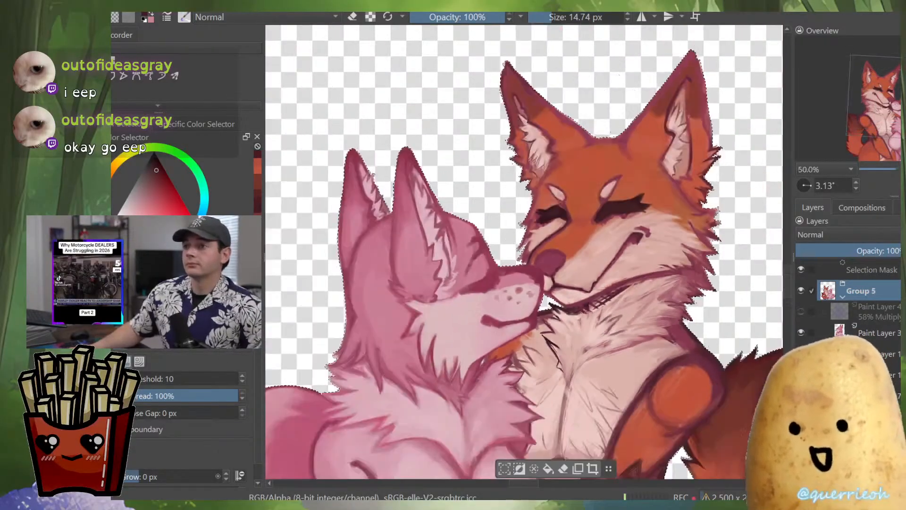
scroll(594, 303, "down", 1)
left_click_drag(594, 303, 584, 237)
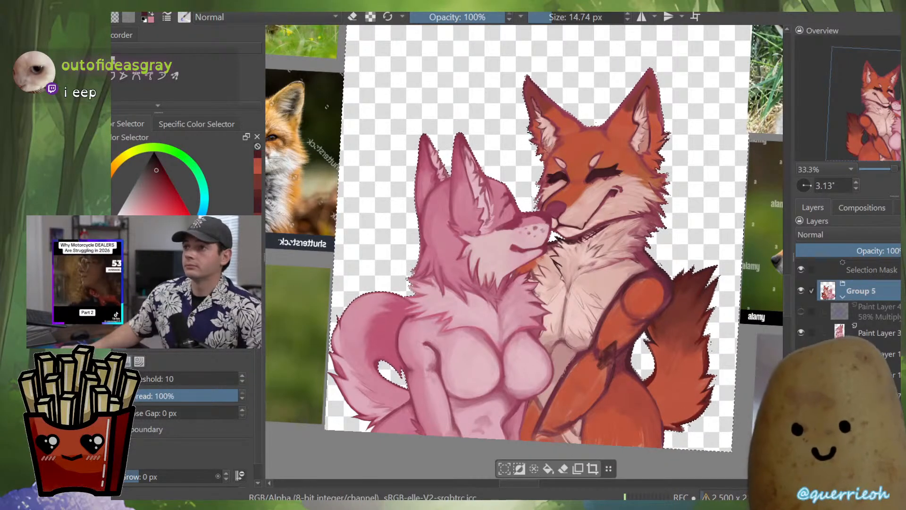
Show the 58% Multiply paint layer, make it active and display it in isolation
left_click(800, 311)
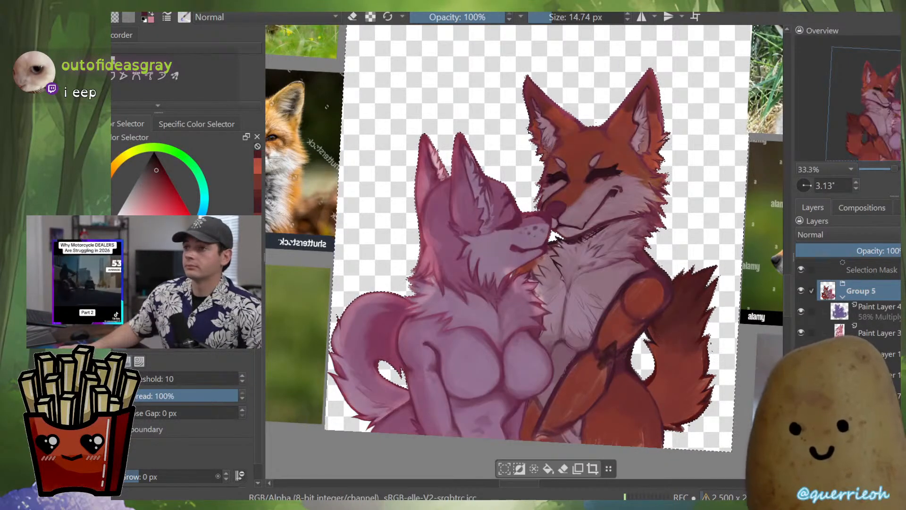
left_click(839, 312)
left_click(839, 311, "alt")
left_click(839, 311, "alt")
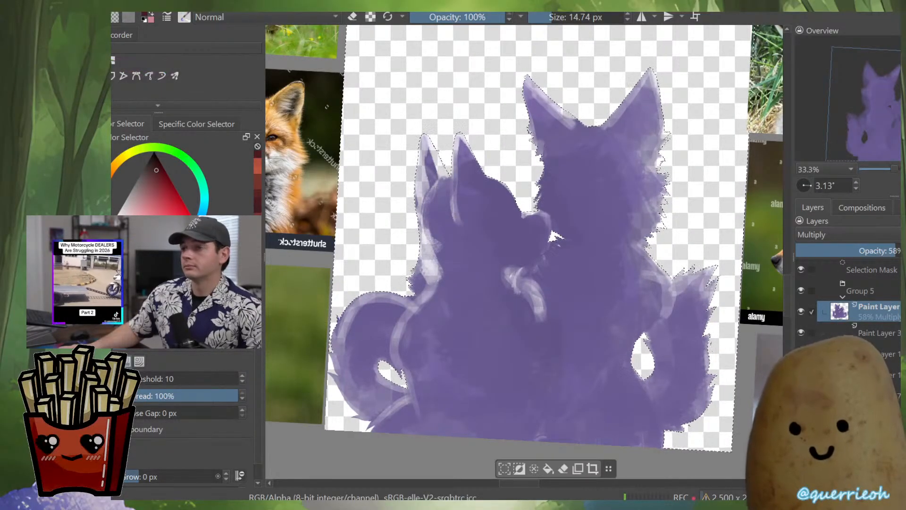
Feather the background selection around both foxes and check it against the isolated Multiply layer
left_click(839, 311, "alt")
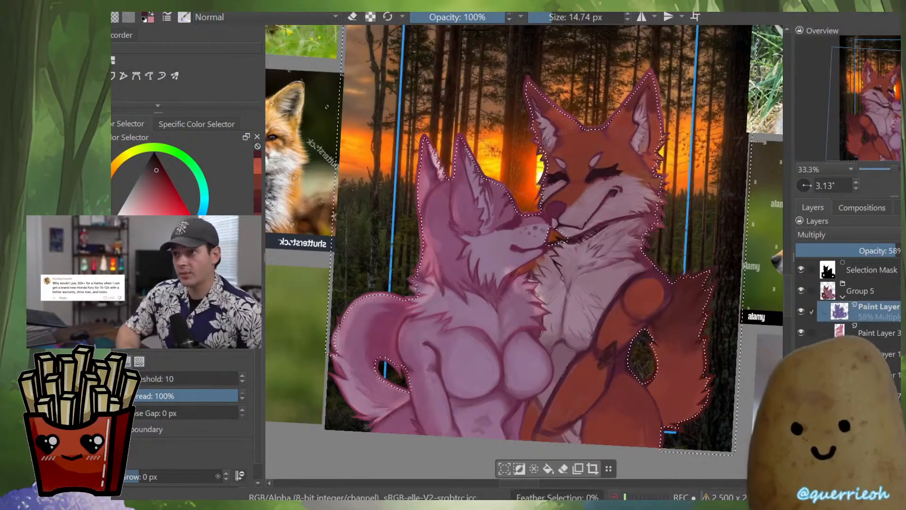
key("b")
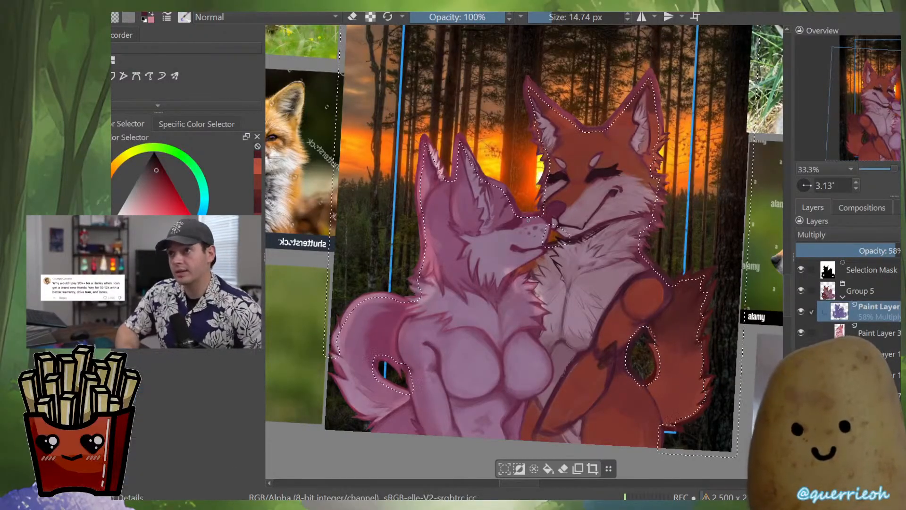
key("alt+shift+i")
key("alt+shift+i")
key("alt+i")
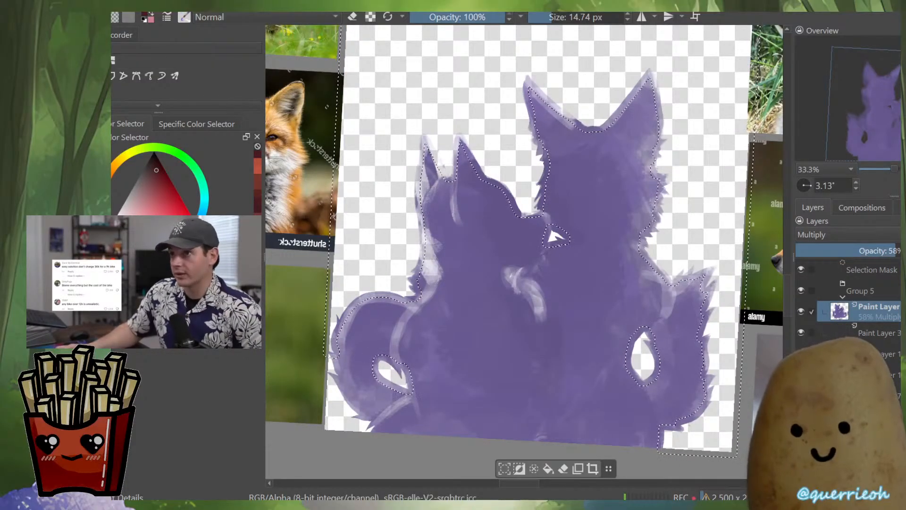
Soften the purple shading along both foxes' edges inside the selection with a soft airbrush eraser at 722.99 px
left_click_drag(443, 261, 472, 262, "shift")
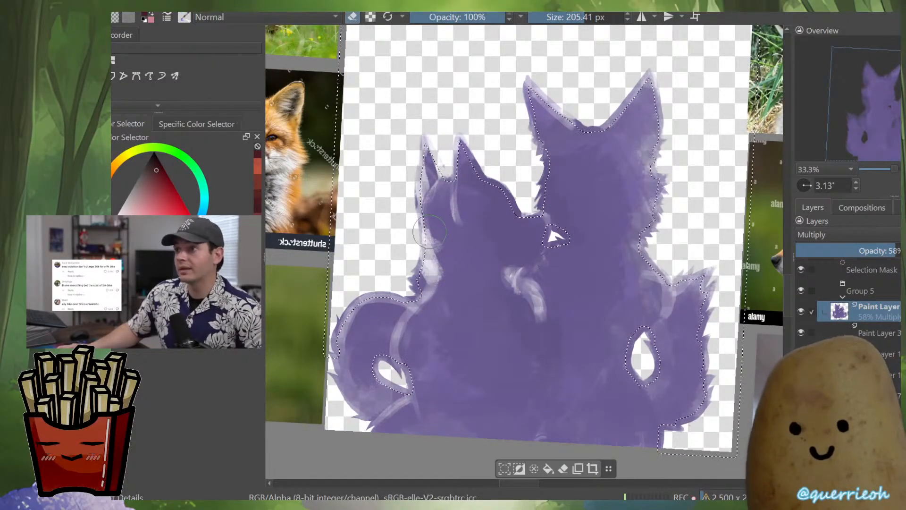
right_click(371, 218)
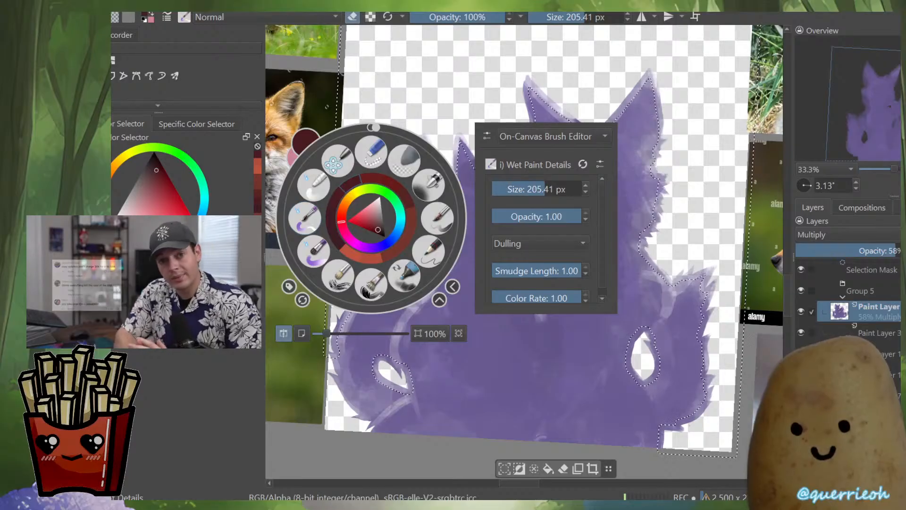
left_click(429, 184)
left_click_drag(478, 203, 497, 203, "shift")
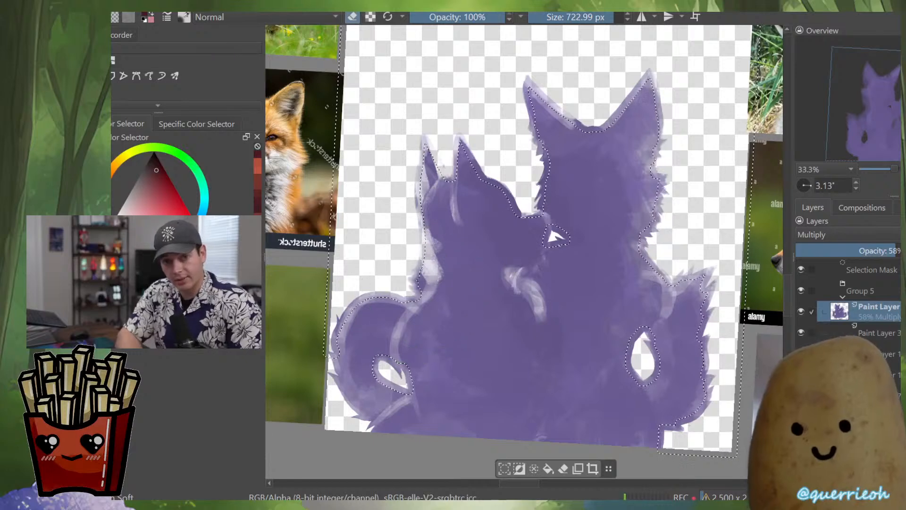
key("alt+i")
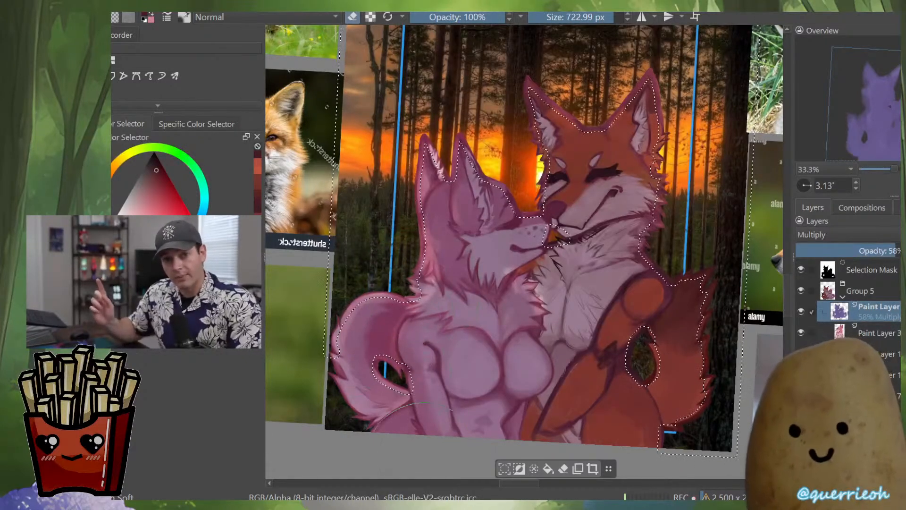
mouse_move(636, 340)
left_mouse_down()
mouse_move(591, 359)
mouse_move(585, 418)
left_mouse_up()
left_click_drag(607, 154, 656, 169)
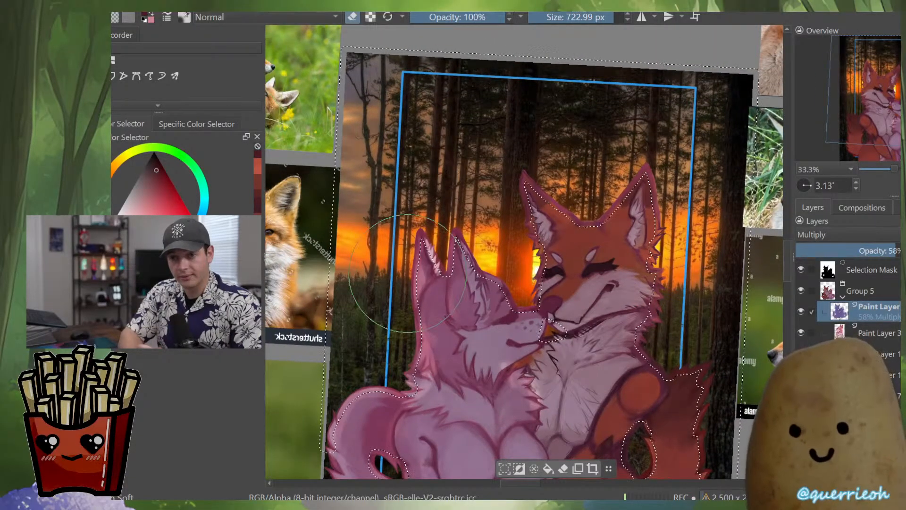
key("4")
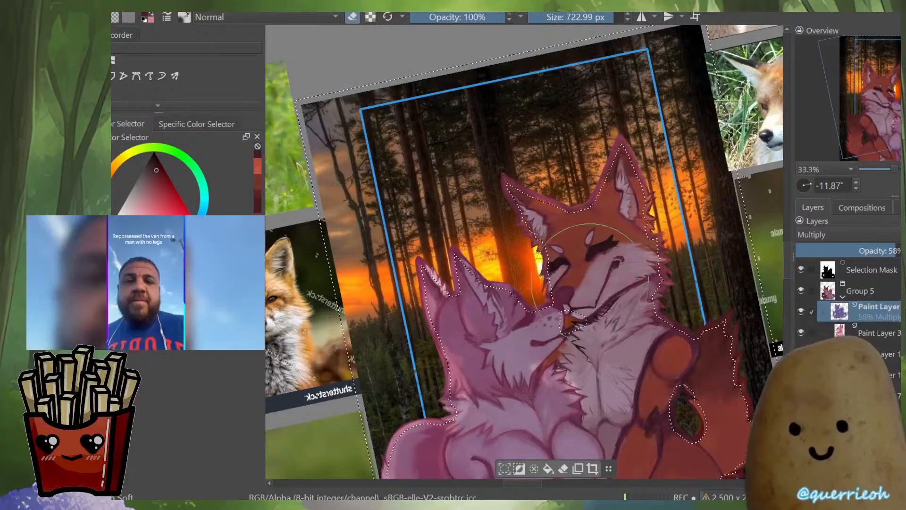
left_click_drag(585, 267, 548, 236)
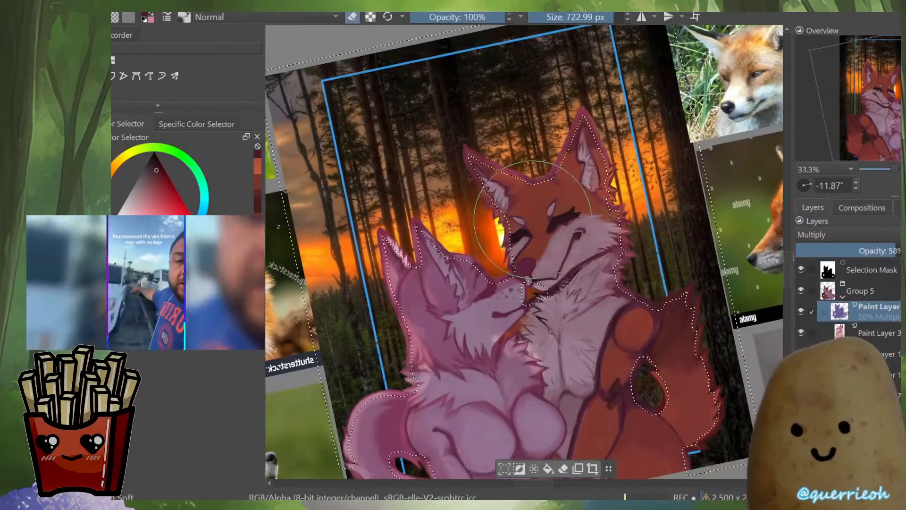
Feather the selection deeper into the foxes, softly erase more shading along their edges, then clear the selection
key("shift+F6")
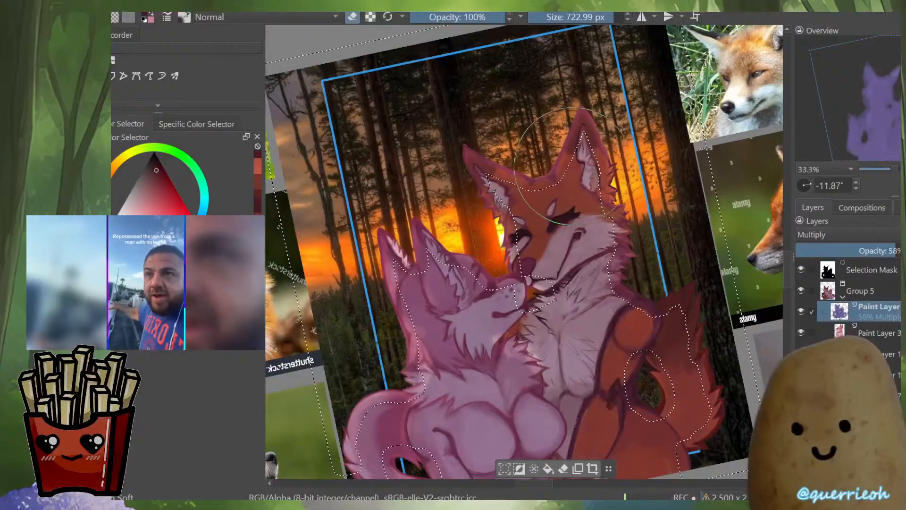
left_click_drag(566, 163, 608, 123)
left_click_drag(636, 227, 642, 191)
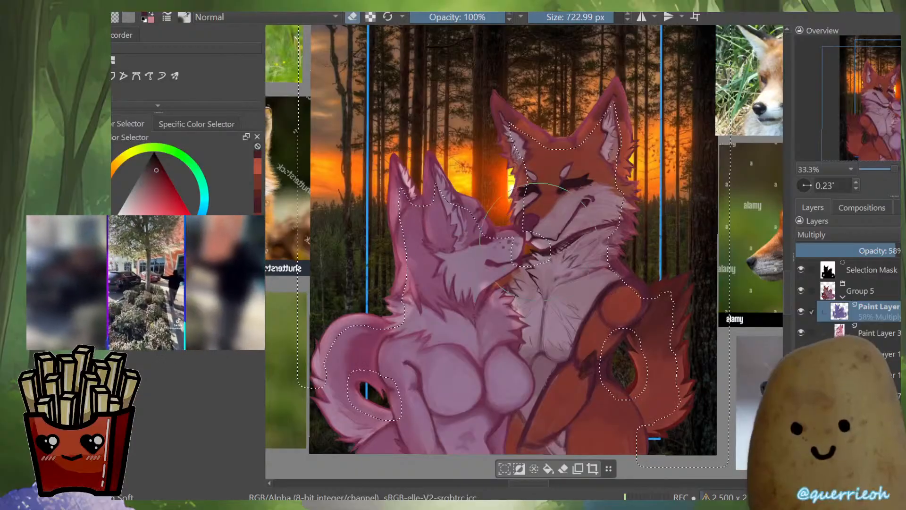
key("i")
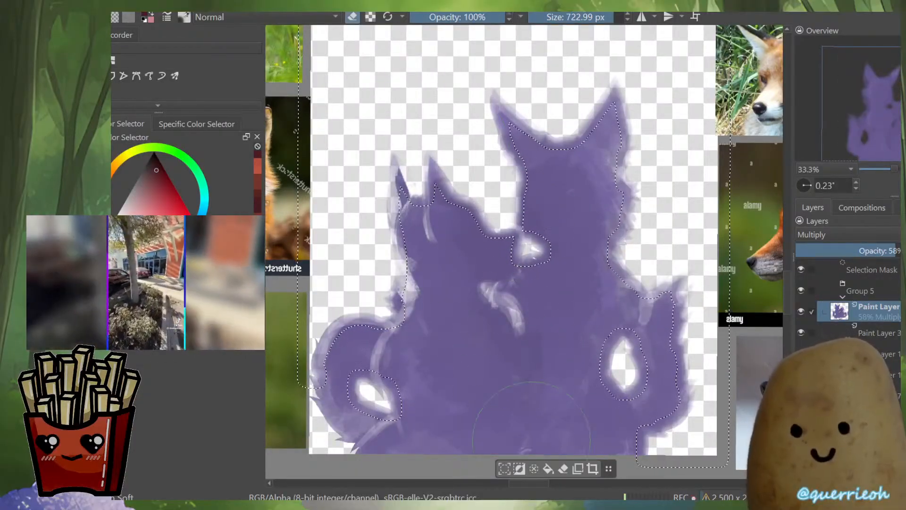
key("i")
key("ctrl+shift+a")
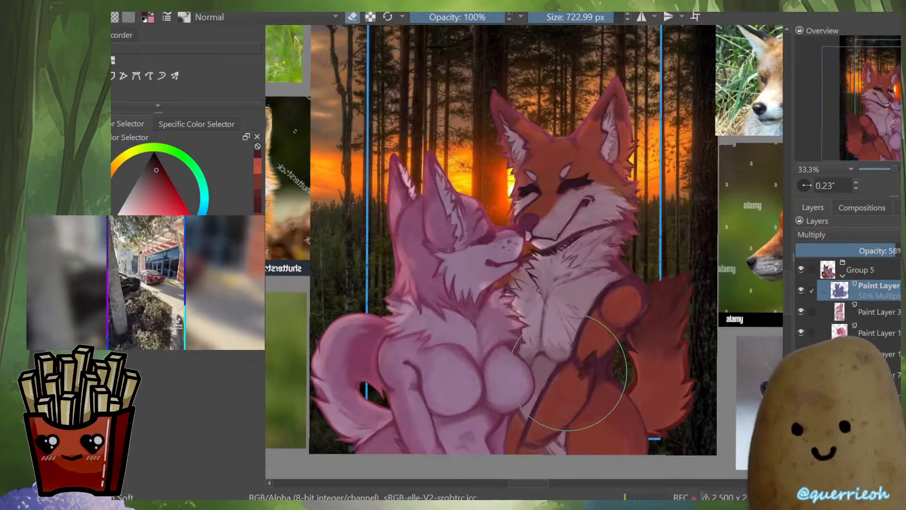
Erase the shading along the edges of the touching muzzles with the soft eraser reduced to 4.42 px
key("bracketleft")
key("bracketleft")
key("bracketleft")
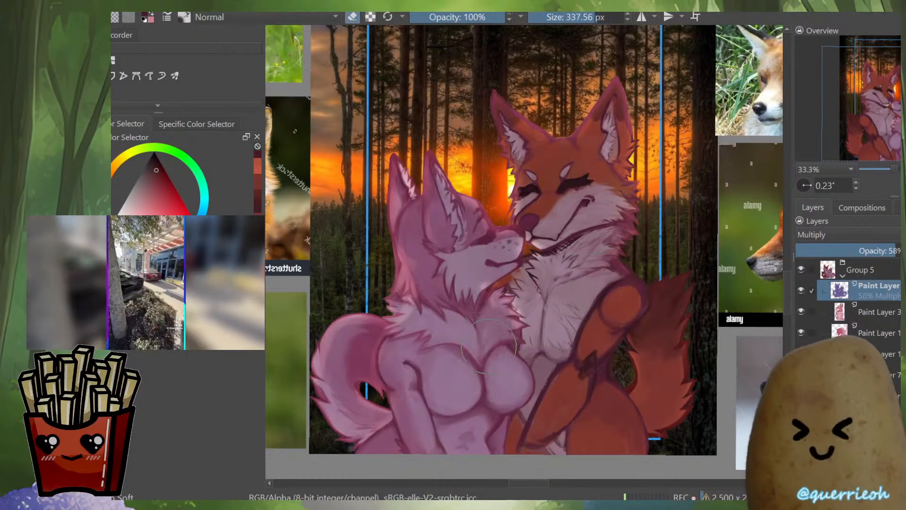
key("bracketleft")
key("bracketleft")
key("bracketleft")
key("bracketleft")
key("bracketleft")
key("bracketleft")
scroll(477, 354, "up", 5)
mouse_move(521, 231)
left_mouse_down()
mouse_move(535, 294)
mouse_move(491, 296)
left_mouse_up()
left_click_drag(568, 193, 539, 325)
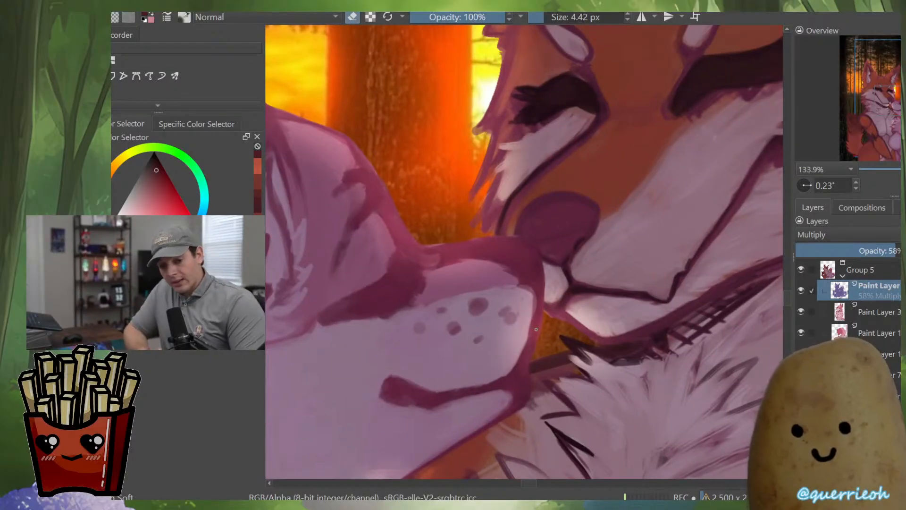
Erase the shading around the gap between the muzzles and along the pink fox's chin at 13.71 px
mouse_move(537, 366)
left_mouse_down()
mouse_move(547, 373)
mouse_move(533, 403)
mouse_move(559, 322)
mouse_move(553, 333)
left_mouse_up()
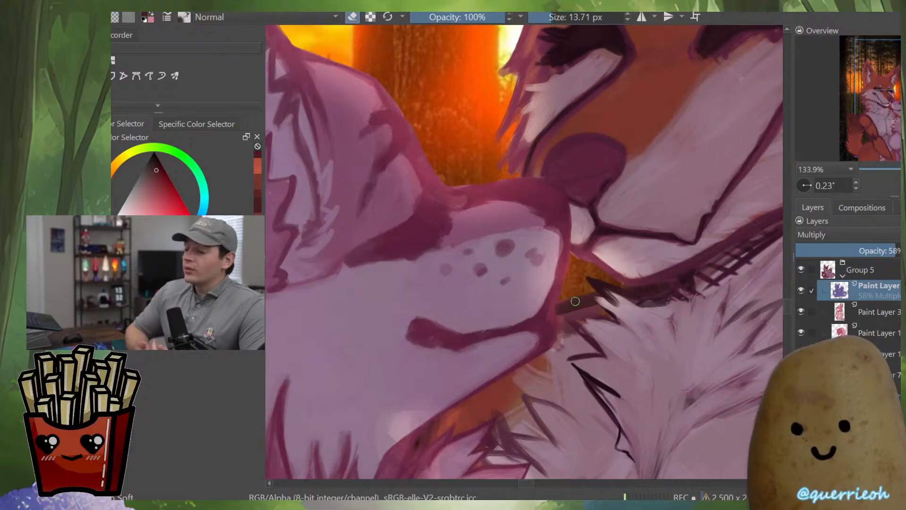
key("alt+i")
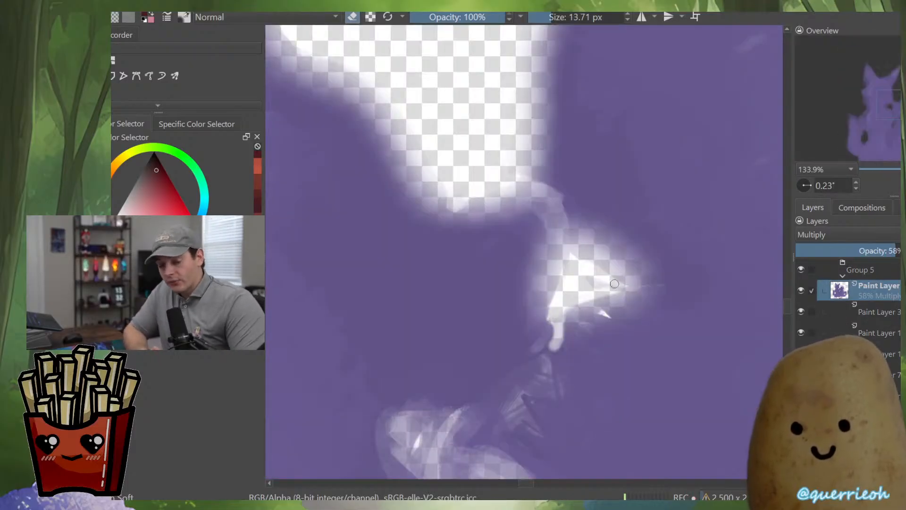
key("alt+i")
mouse_move(550, 349)
left_mouse_down()
mouse_move(488, 383)
mouse_move(533, 344)
left_mouse_up()
mouse_move(507, 374)
left_mouse_down()
mouse_move(571, 315)
mouse_move(453, 404)
mouse_move(444, 436)
left_mouse_up()
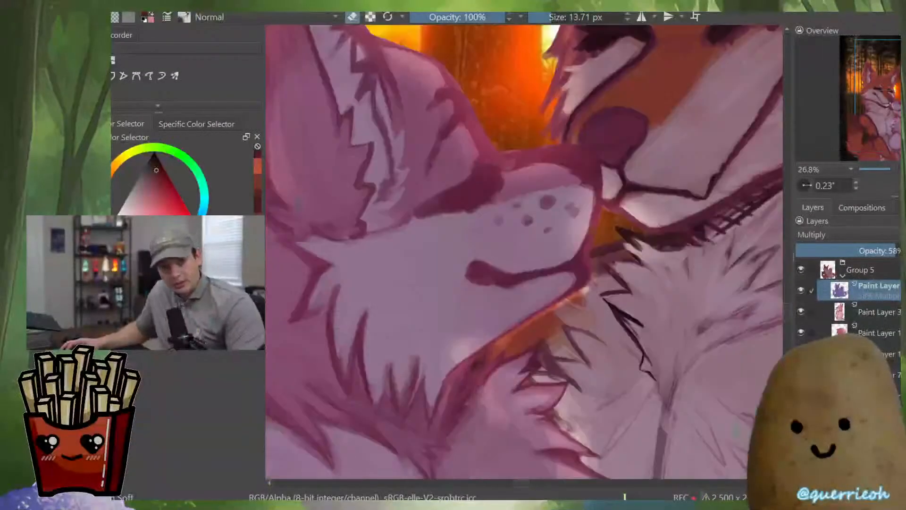
Soften the shading around the pink fox's lower jaw and cheek fur with the eraser at 53.97 px
scroll(476, 395, "up", 1)
left_click_drag(517, 338, 540, 339)
left_click_drag(477, 336, 410, 346)
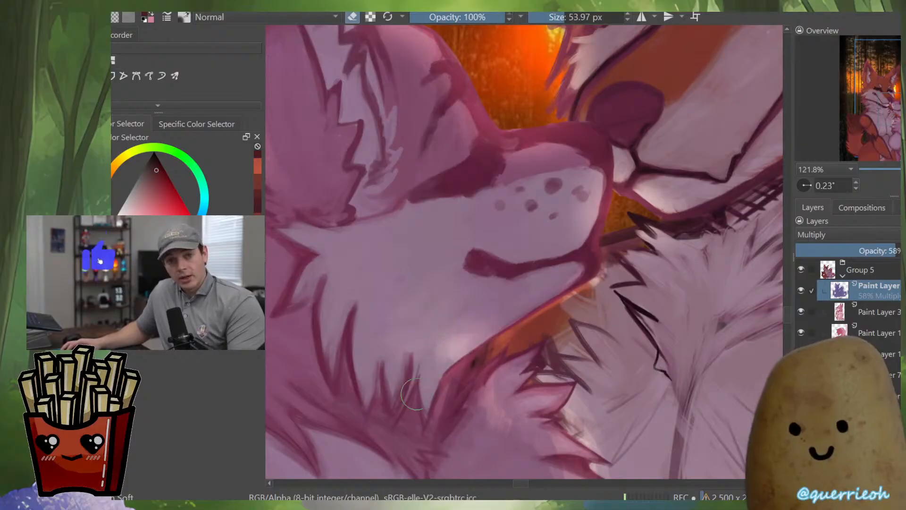
left_click_drag(427, 272, 408, 278)
left_click_drag(504, 332, 503, 348)
Paint sampled purple shading over the light spot under the pink fox's jaw at 53.97 px
key("e")
left_click(507, 324, "ctrl")
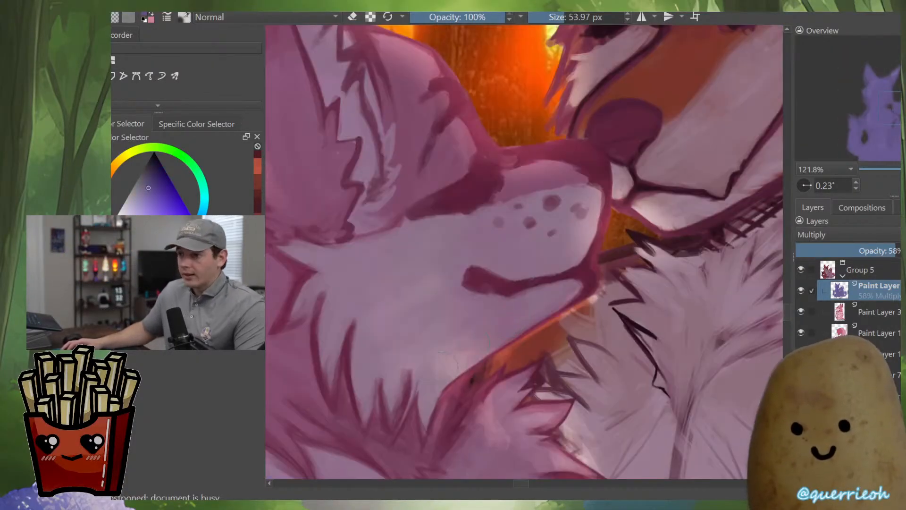
left_click(473, 341)
scroll(501, 294, "down", 3)
key("e")
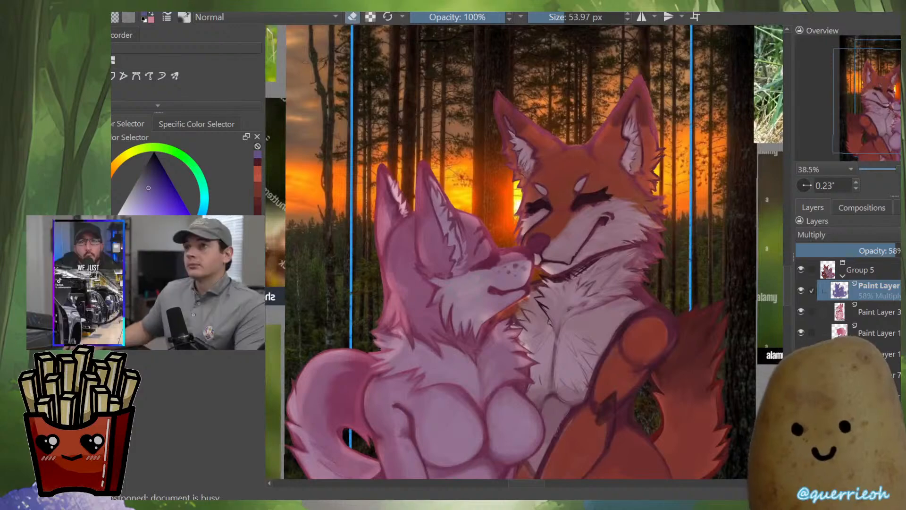
Lower the brush opacity to 61% and paint purple shading over the red fox's chin at 83.92 px
scroll(543, 275, "up", 2)
left_click_drag(551, 276, 503, 336)
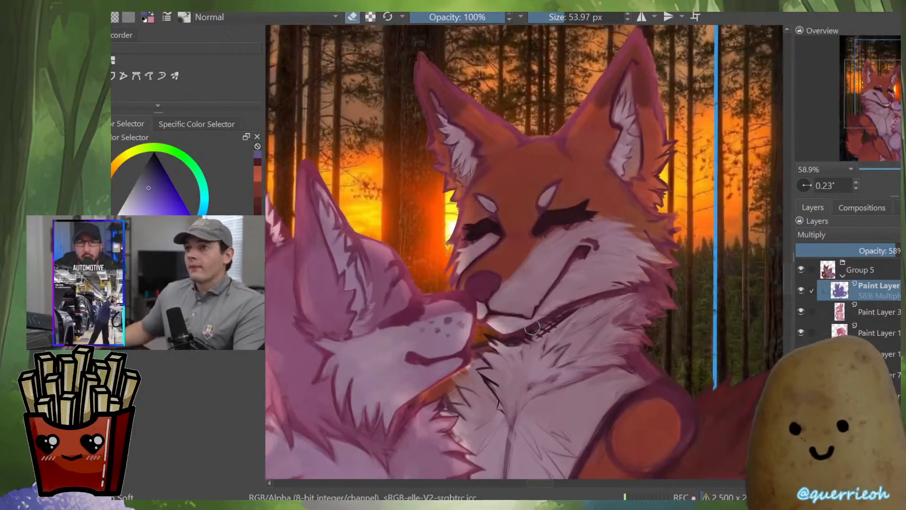
left_click(468, 17)
key("e")
scroll(498, 325, "up", 3)
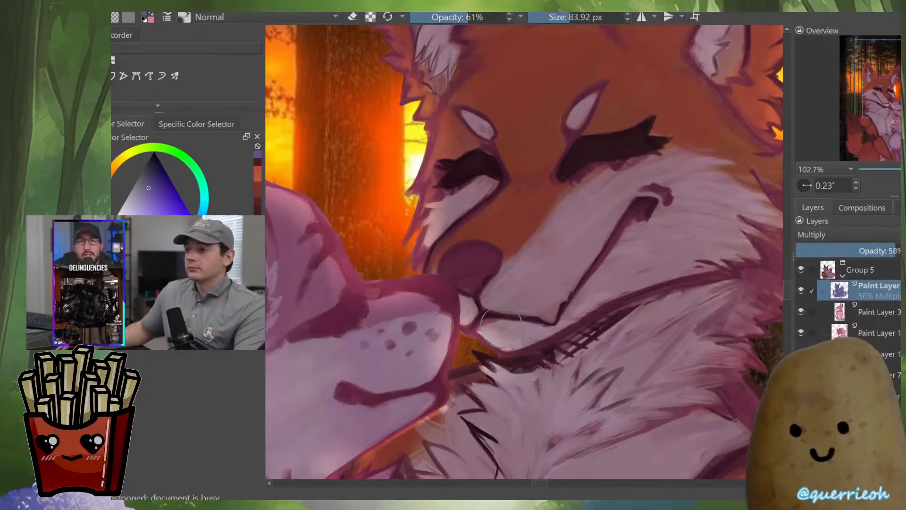
left_click_drag(502, 322, 523, 373)
Erase thin highlights in the shading along the red fox's upper mouth line and pale brow marks at 12.78 px
key("e")
left_click_drag(636, 275, 555, 297)
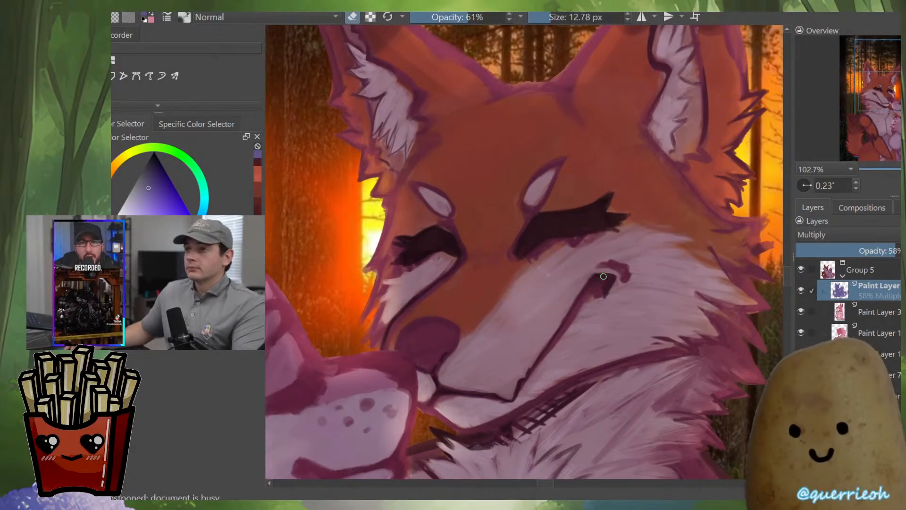
left_click_drag(542, 348, 565, 315)
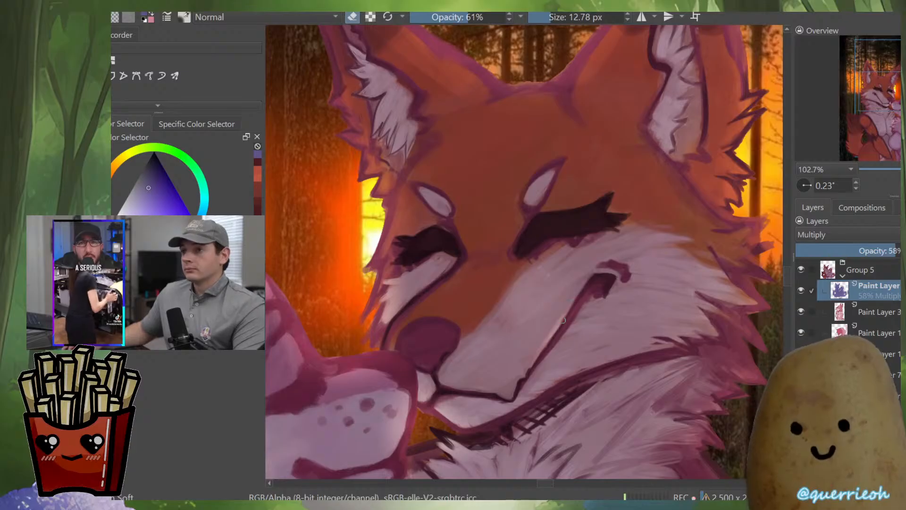
left_click_drag(547, 230, 520, 288)
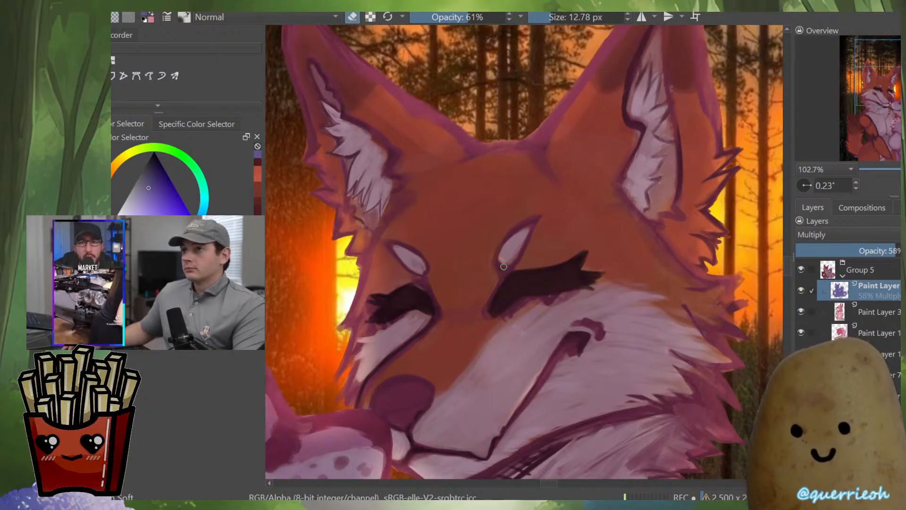
left_click_drag(506, 245, 519, 233)
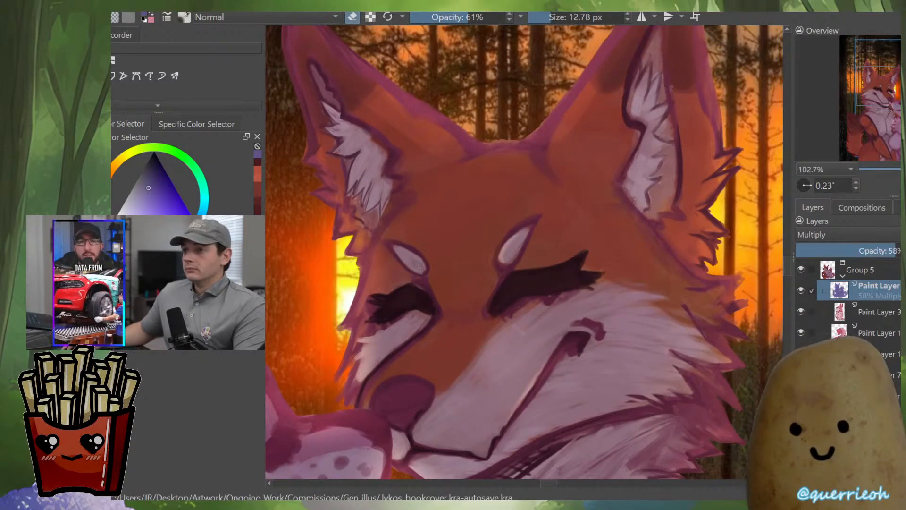
left_click_drag(493, 212, 499, 293)
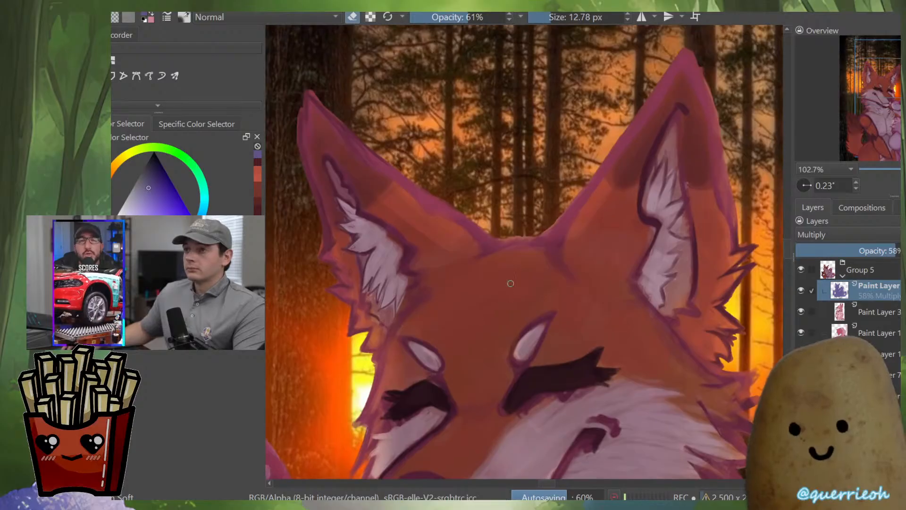
Erase shading on the chest fur beneath the touching muzzles at 26.62 px and enlarge the eraser to 51.28 px
scroll(500, 293, "down", 4)
scroll(501, 425, "up", 4)
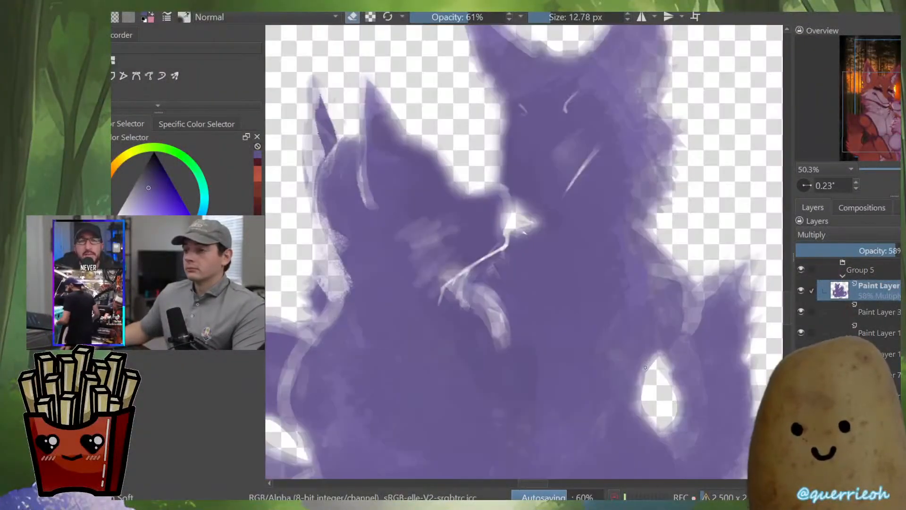
scroll(490, 267, "up", 2)
scroll(490, 269, "up", 3)
key("e")
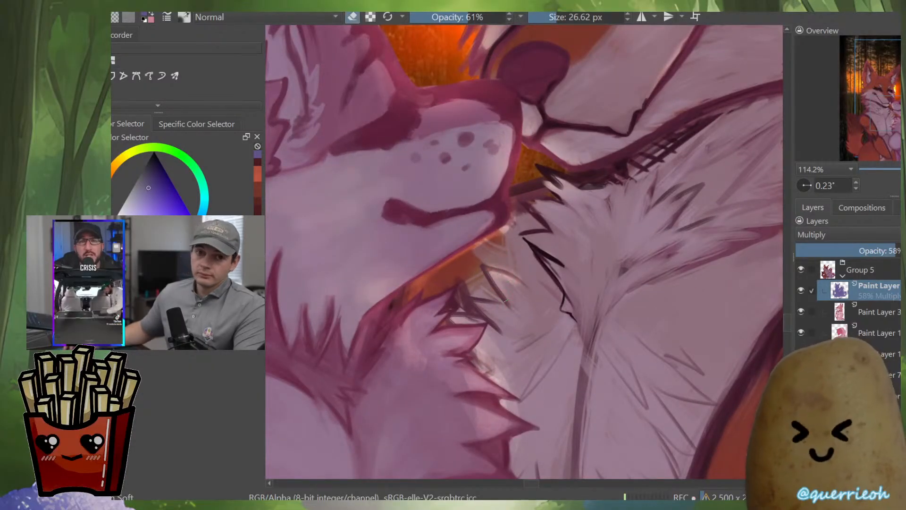
scroll(492, 314, "down", 5)
scroll(439, 294, "up", 3)
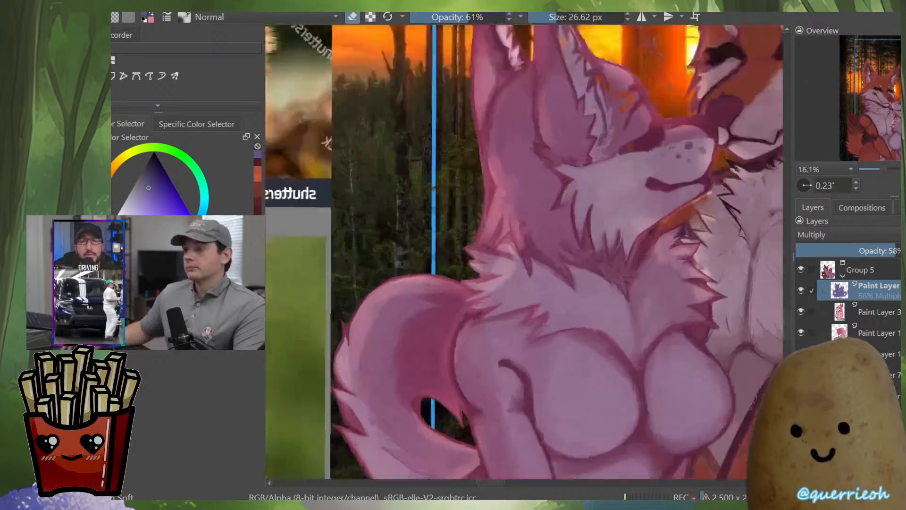
left_click_drag(409, 309, 416, 309, "shift")
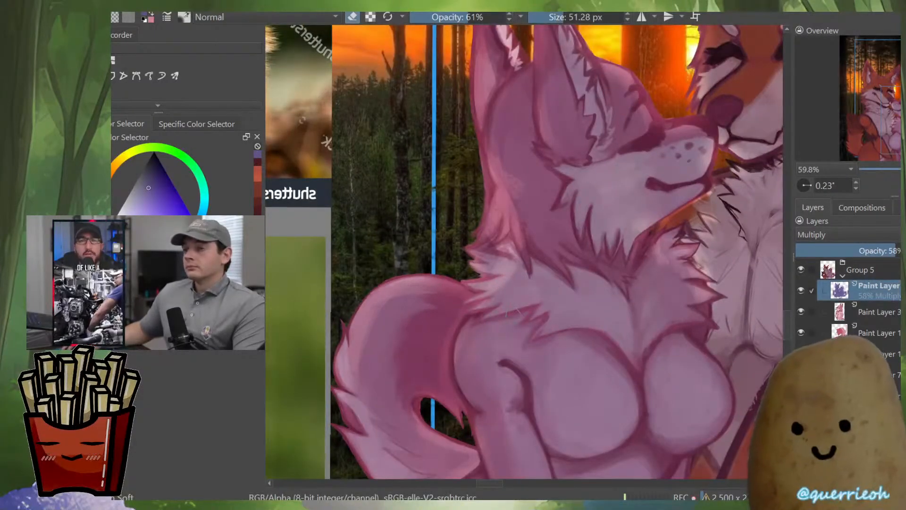
scroll(456, 307, "down", 5)
scroll(639, 288, "up", 3)
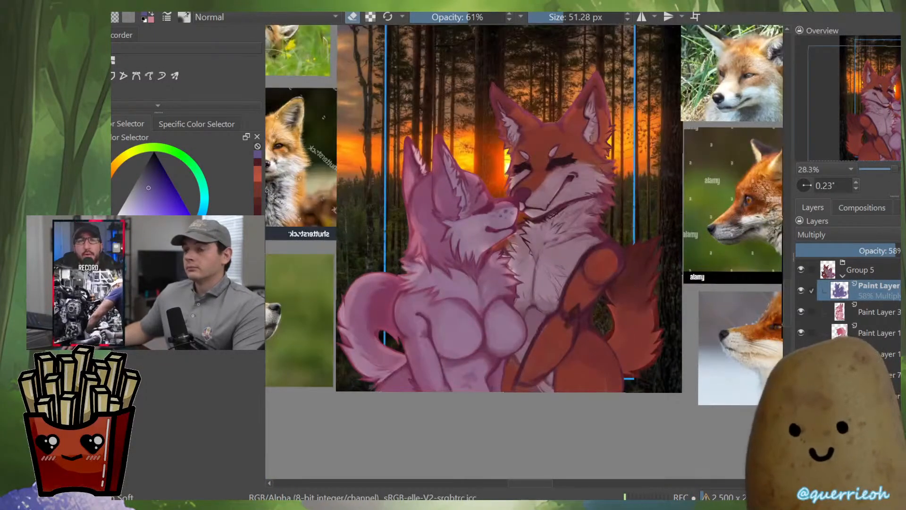
Paint sampled purple shading over the red fox's tail at 96.85 px and 61% opacity
scroll(615, 359, "up", 3)
left_click_drag(667, 299, 638, 360)
key("alt+i")
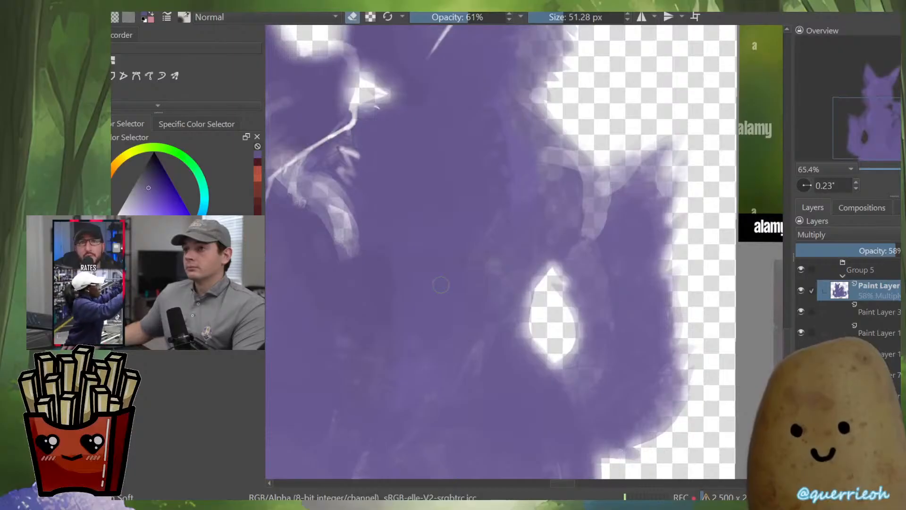
key("e")
key("alt+i")
left_click_drag(590, 270, 643, 284)
left_click_drag(655, 249, 654, 228)
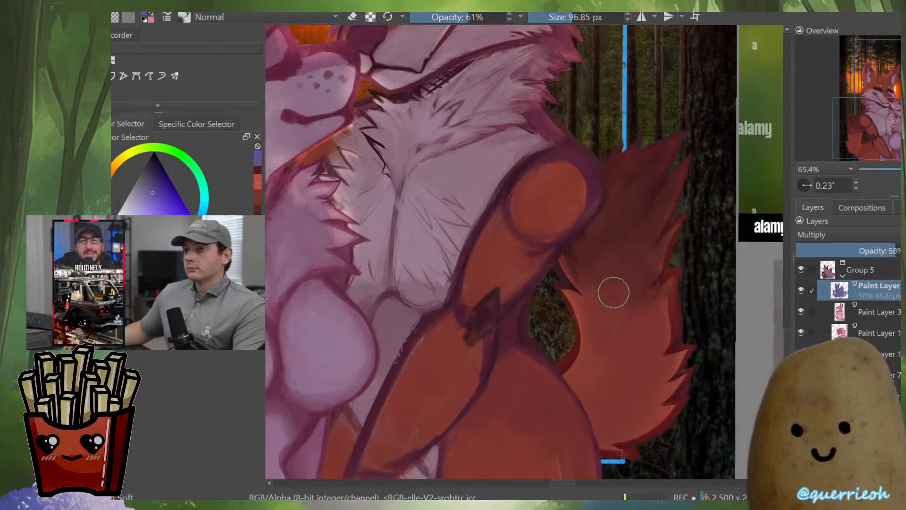
Even out the shading across the red fox's lower tail while checking the isolated shading layer
key("alt+i")
key("alt+i")
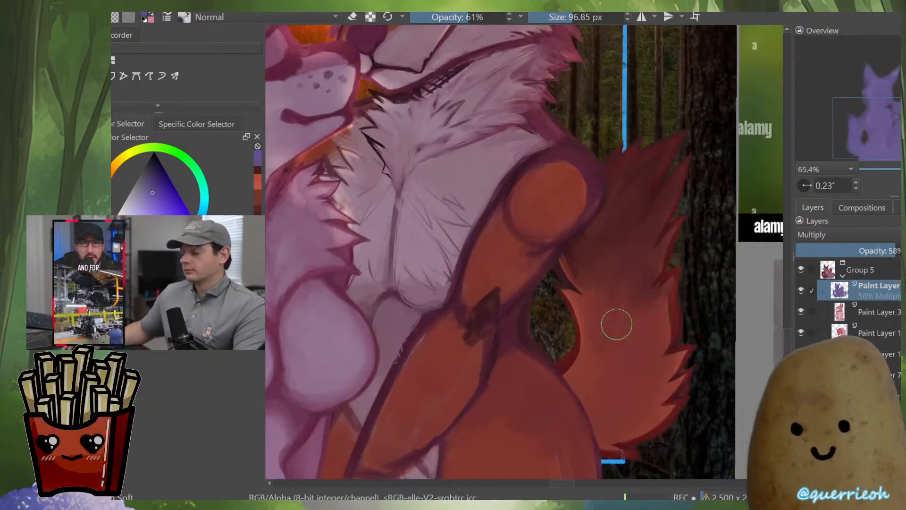
key("alt+i")
key("e")
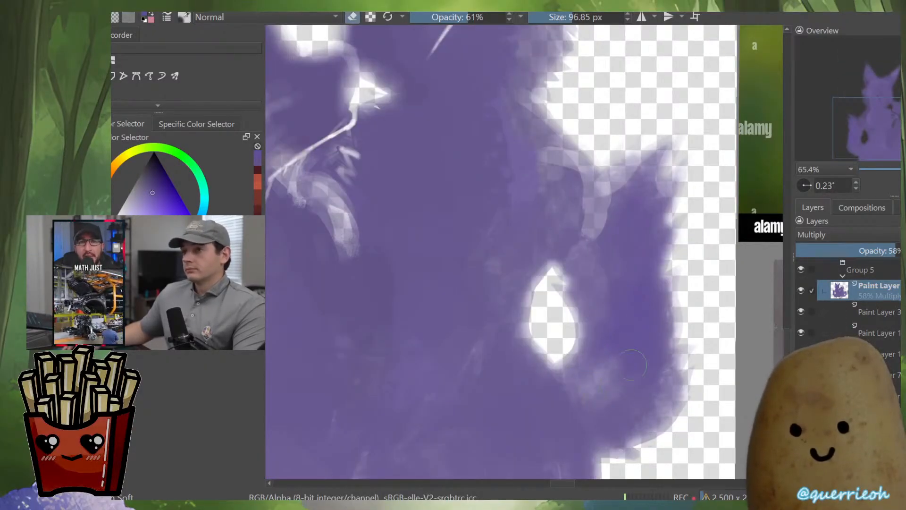
key("alt+i")
key("e")
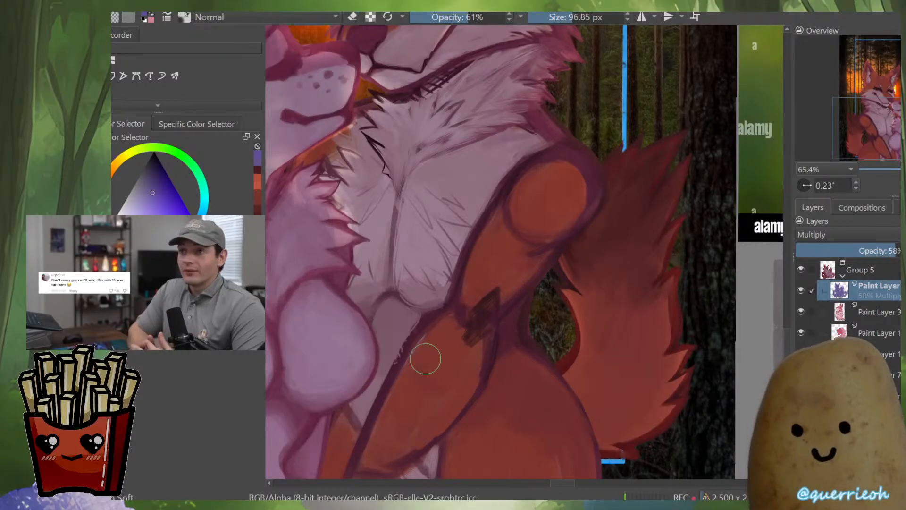
Select the forest background layer and save the artwork
scroll(484, 329, "down", 5)
left_click_drag(491, 330, 528, 401)
key("ctrl+s")
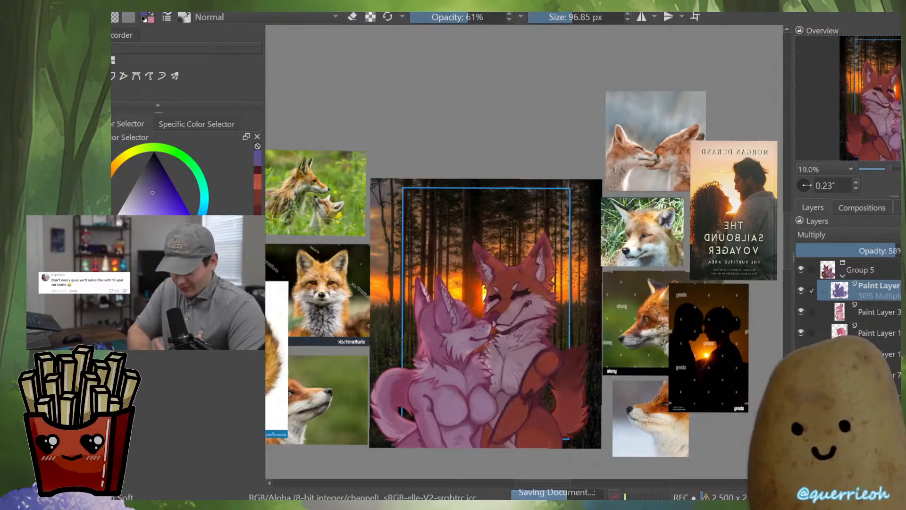
left_click(868, 395)
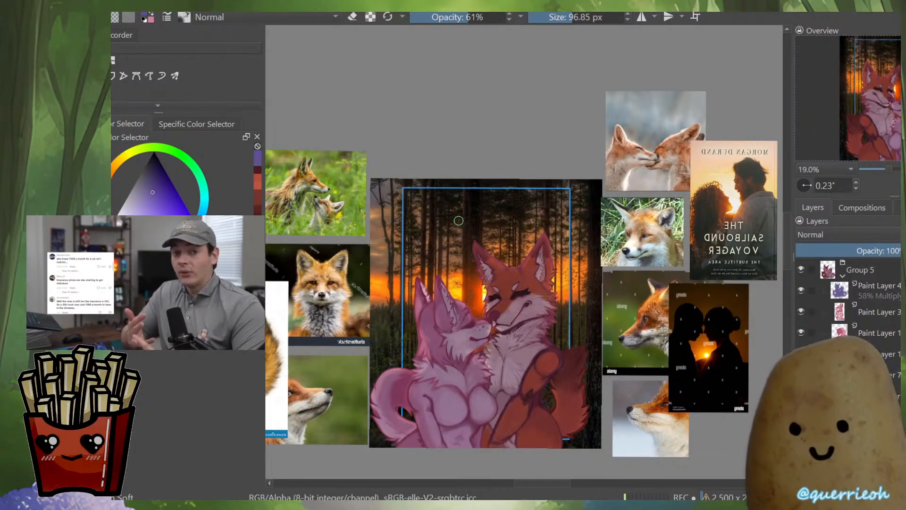
key("ctrl+s")
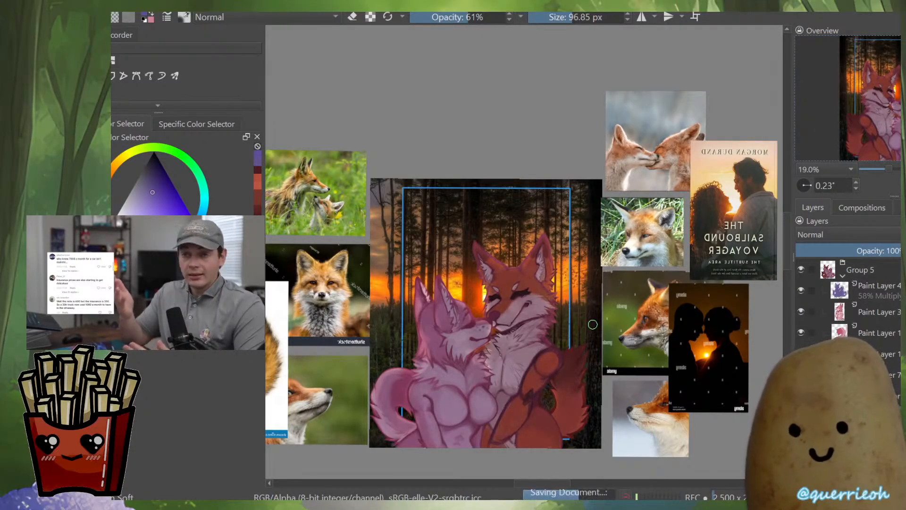
Try sketch-like filter effects on the forest background and undo them
scroll(592, 328, "up", 1)
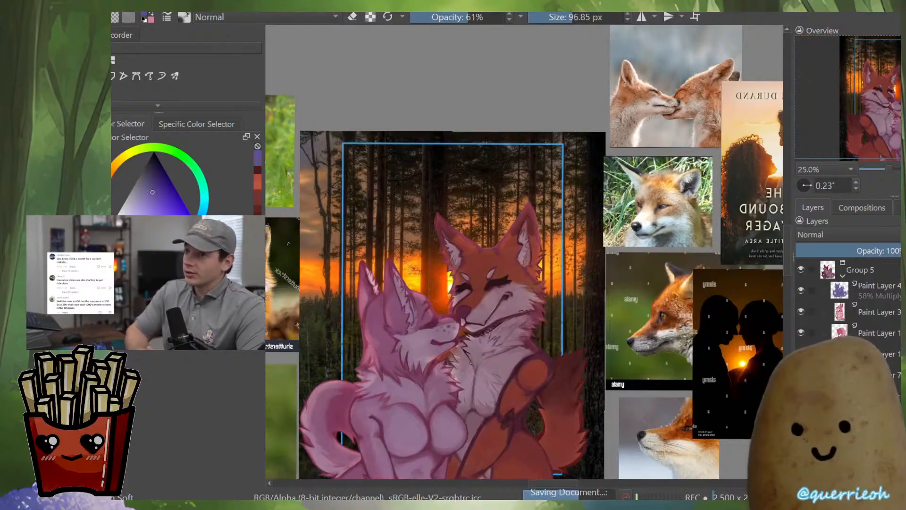
left_click_drag(465, 147, 417, 87)
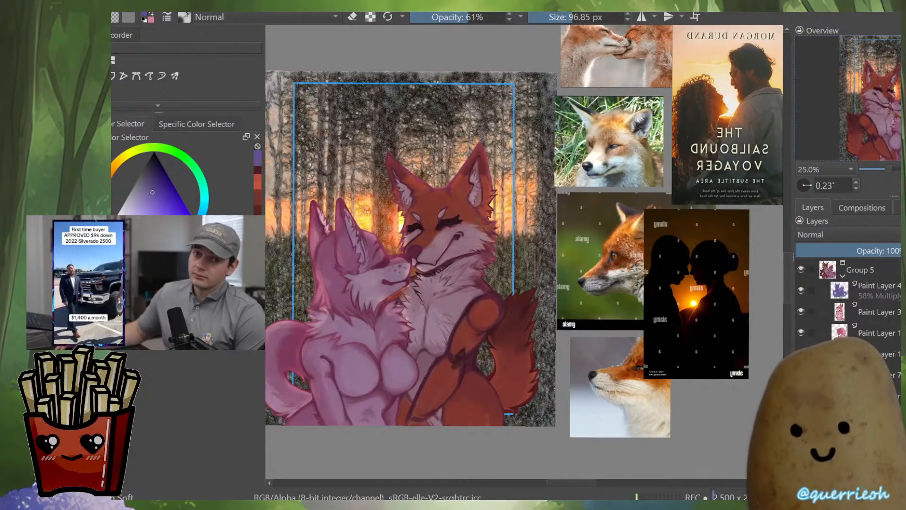
key("ctrl+z")
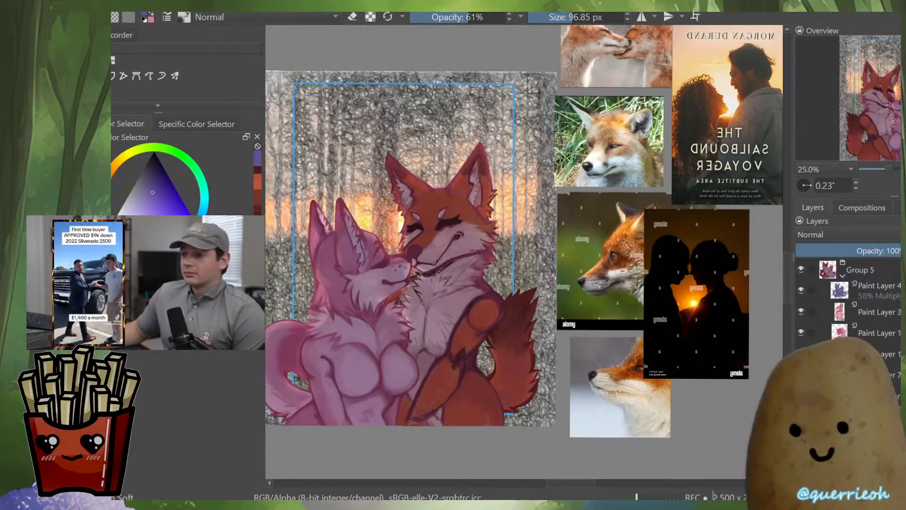
left_click_drag(468, 322, 552, 398)
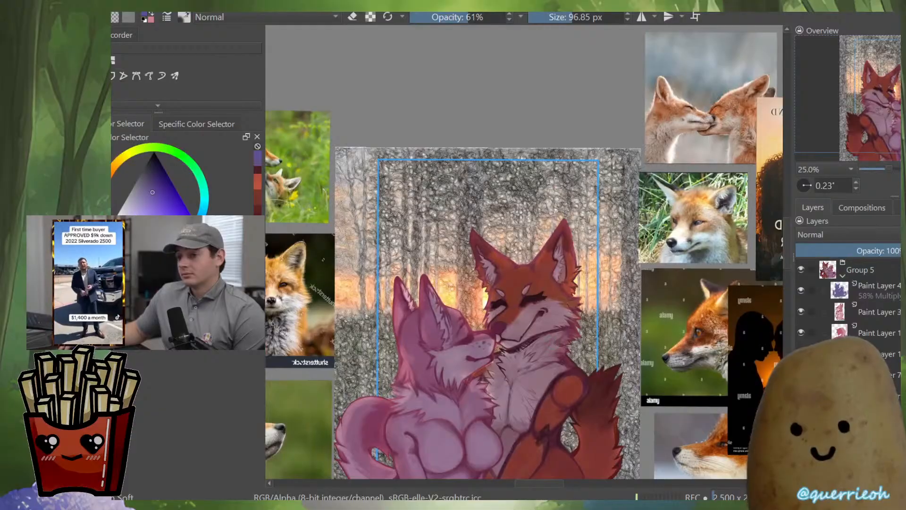
key("ctrl+z")
Mirror the canvas view to judge the composition and undo the filter effect on the forest background
left_click_drag(513, 282, 531, 246)
scroll(424, 239, "up", 3)
scroll(411, 244, "down", 5)
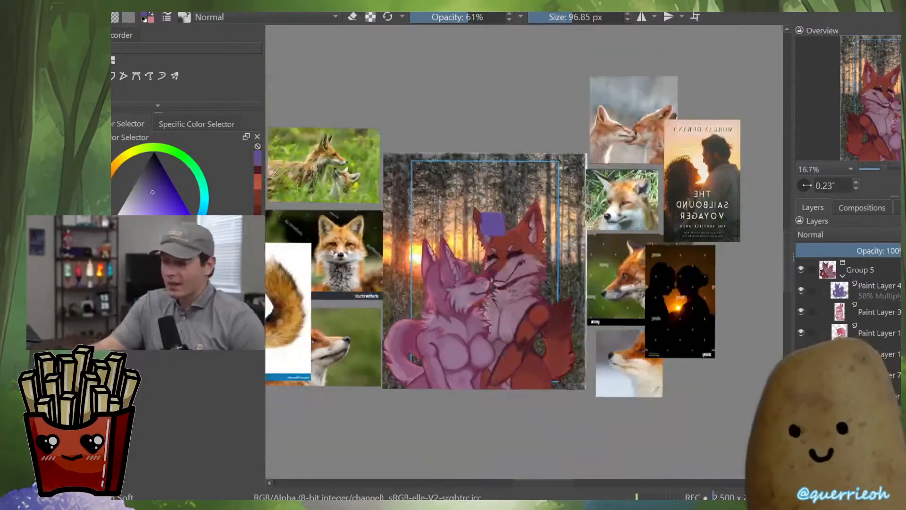
scroll(499, 236, "up", 3)
key("m")
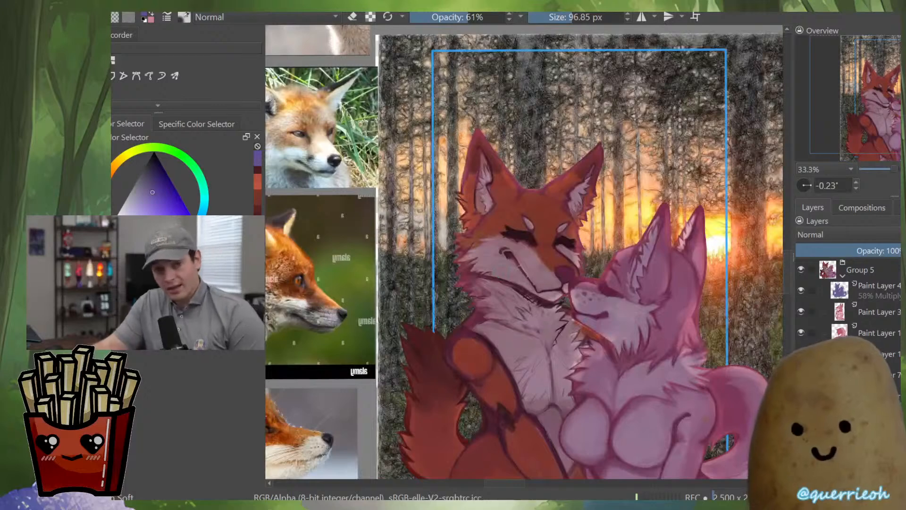
left_click_drag(561, 304, 513, 277)
key("ctrl+t")
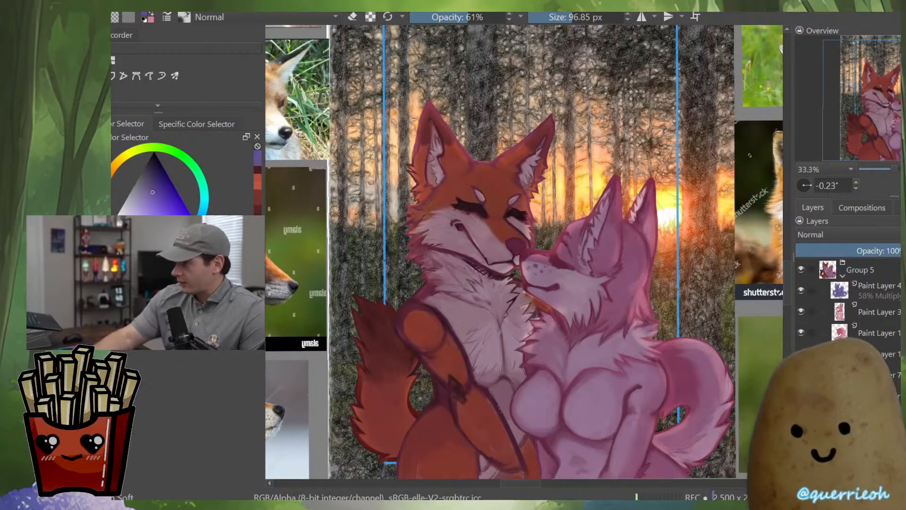
key("ctrl+z")
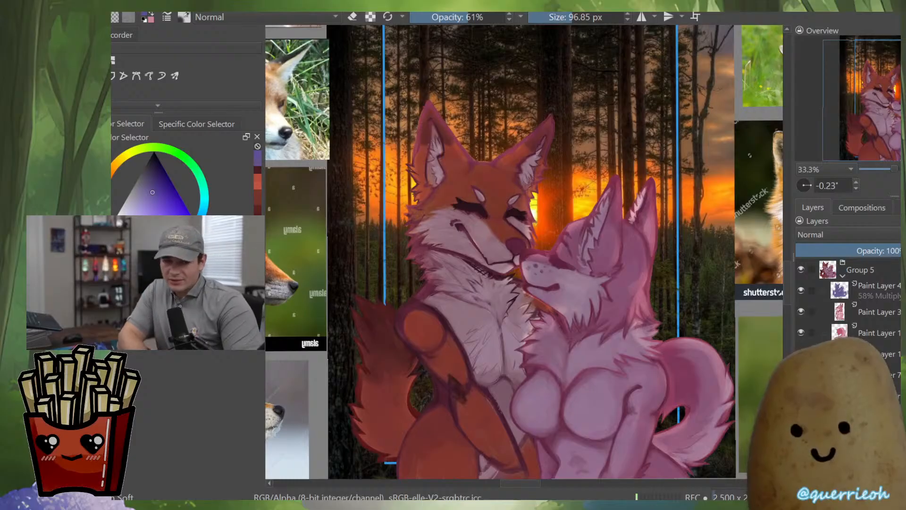
Apply the painterly effect to the forest background and compare it with the original photo
key("ctrl+shift+z")
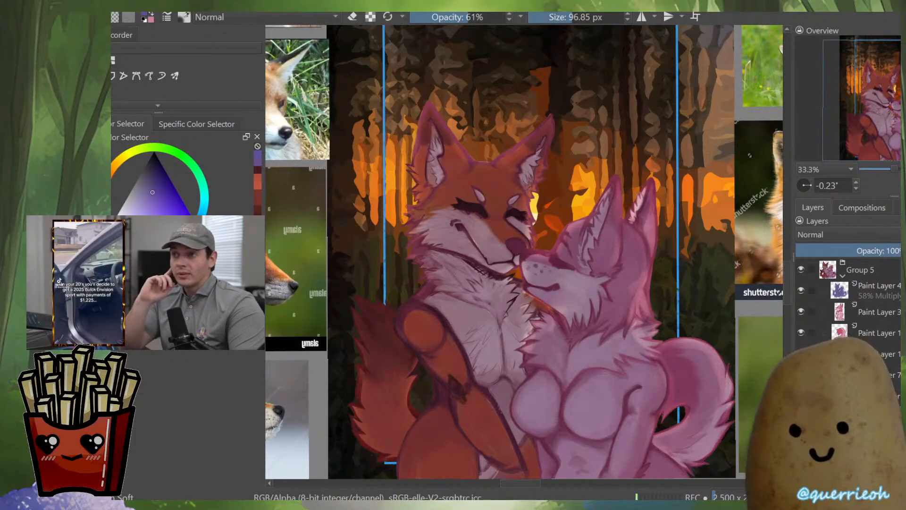
scroll(632, 165, "down", 3)
scroll(655, 211, "up", 2)
left_click_drag(645, 204, 664, 284)
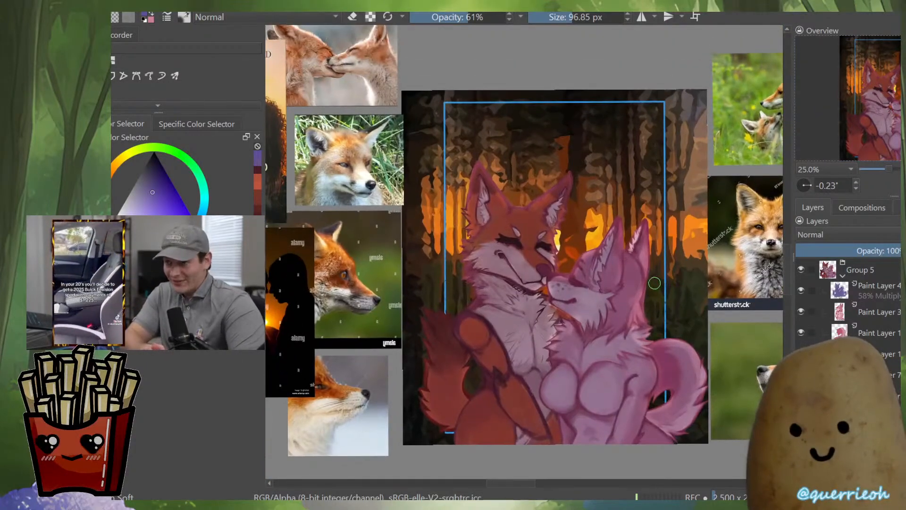
scroll(659, 285, "up", 1)
key("ctrl+z")
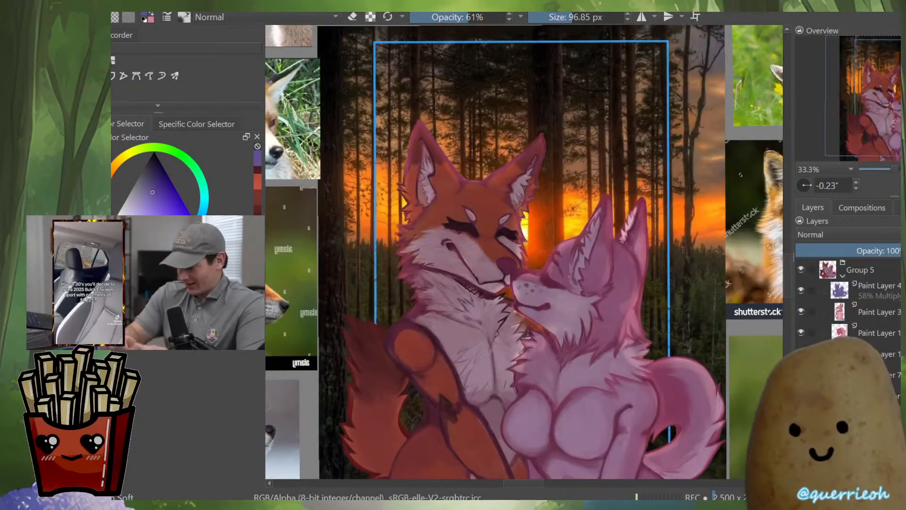
key("ctrl+shift+z")
Try Fog Darken, Color Dodge, Color, Divide, Saturation, Soft Light and Addition blending modes on the forest background at 70% opacity
left_click_drag(900, 250, 899, 250)
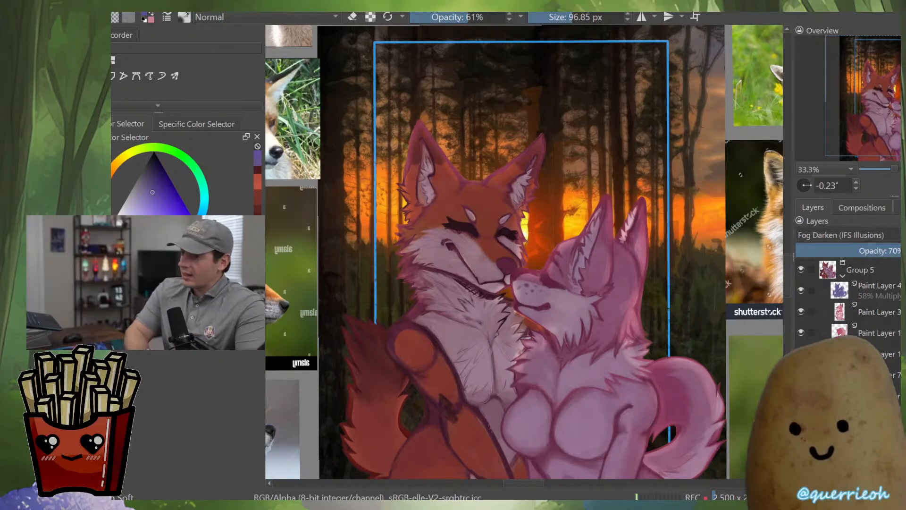
key("alt+shift+d")
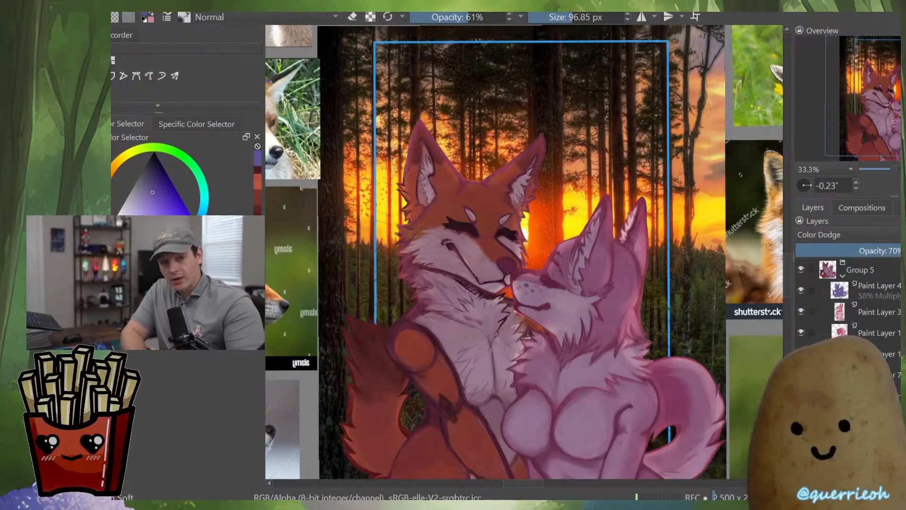
key("alt+shift+c")
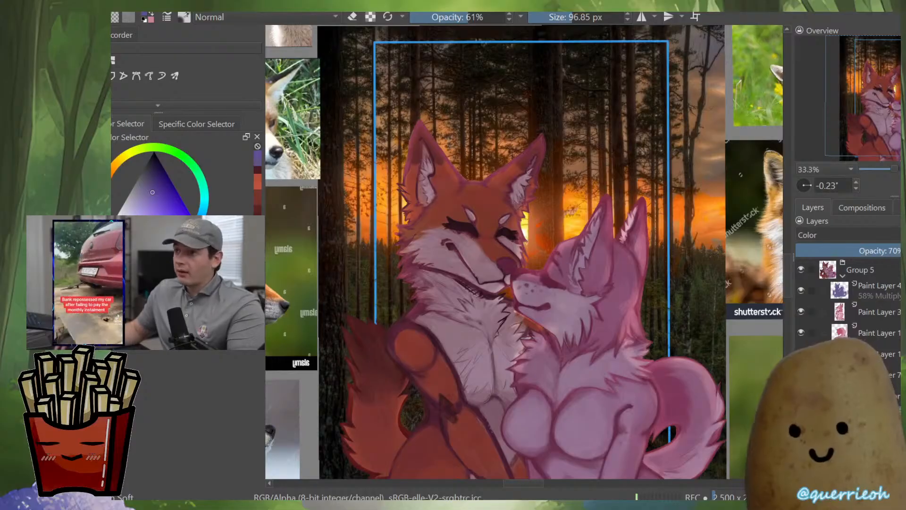
key("Down")
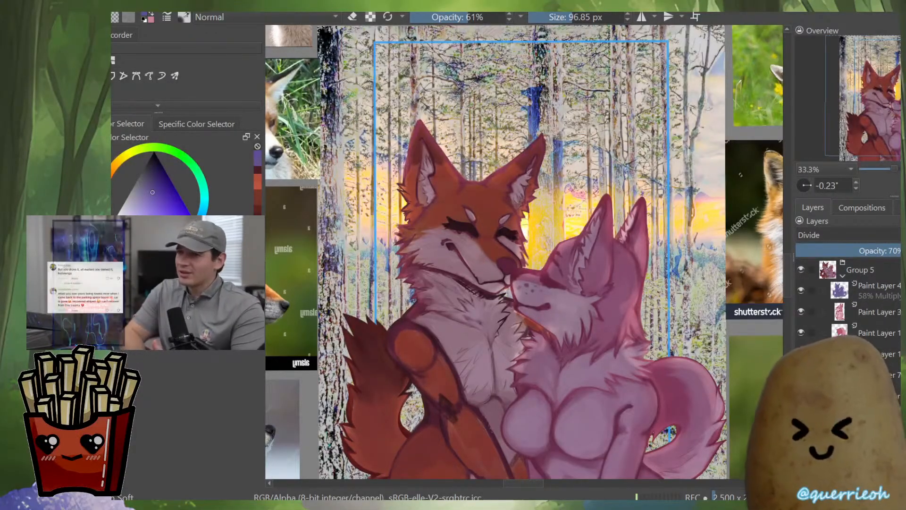
key("Down")
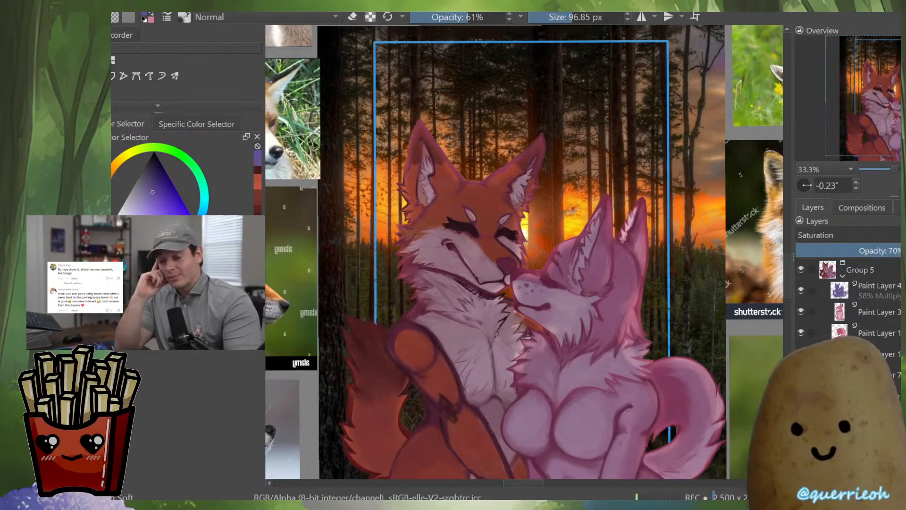
key("Down")
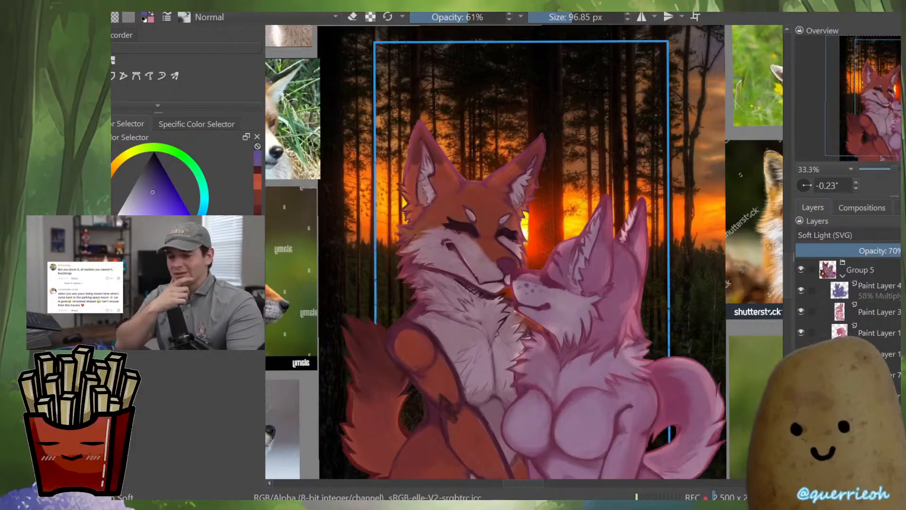
key("Down")
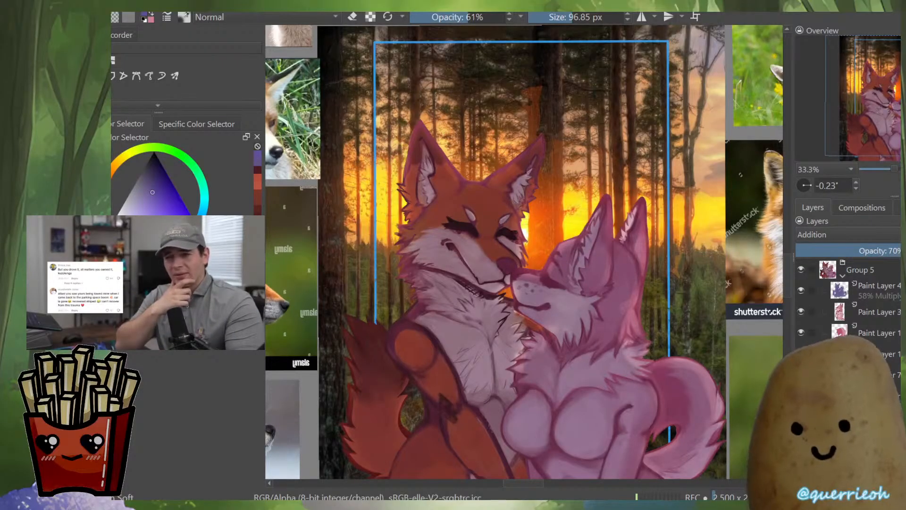
Try the Addition blend at 40% opacity on the forest background, and restore the layer to Normal at 100% opacity
left_click_drag(887, 251, 864, 251)
scroll(368, 317, "down", 4)
scroll(362, 317, "up", 1)
left_click_drag(362, 317, 443, 274)
scroll(453, 268, "up", 2)
left_click_drag(670, 295, 636, 360)
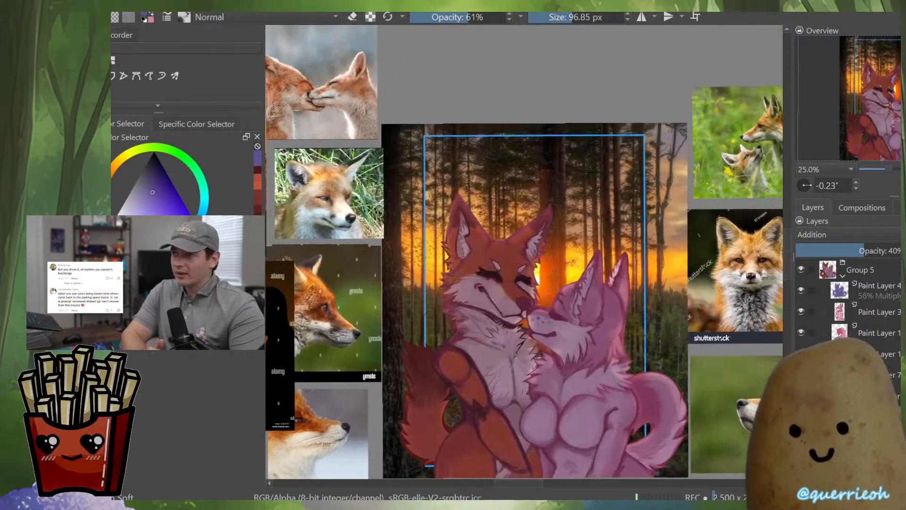
left_click_drag(863, 250, 900, 251)
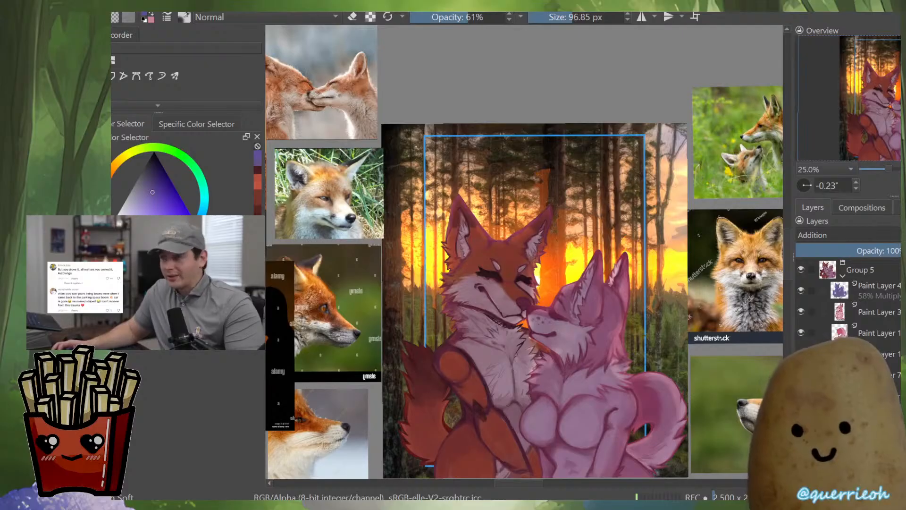
left_click(825, 235)
Sample the dark trunk color near the orange patch above the larger fox's ear and switch from the soft airbrush to a detail brush
scroll(581, 171, "up", 5)
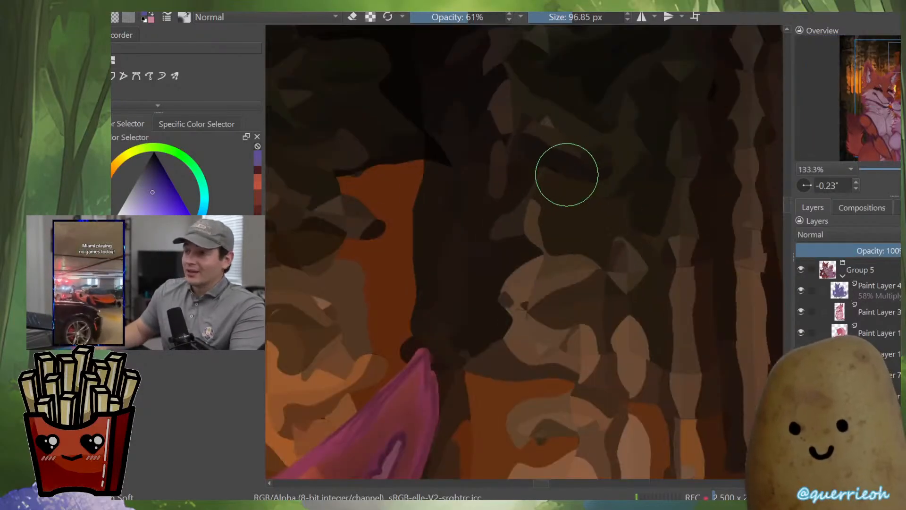
scroll(566, 175, "down", 2)
left_click_drag(566, 175, 570, 227)
left_click(499, 236, "ctrl")
left_click_drag(488, 236, 486, 233)
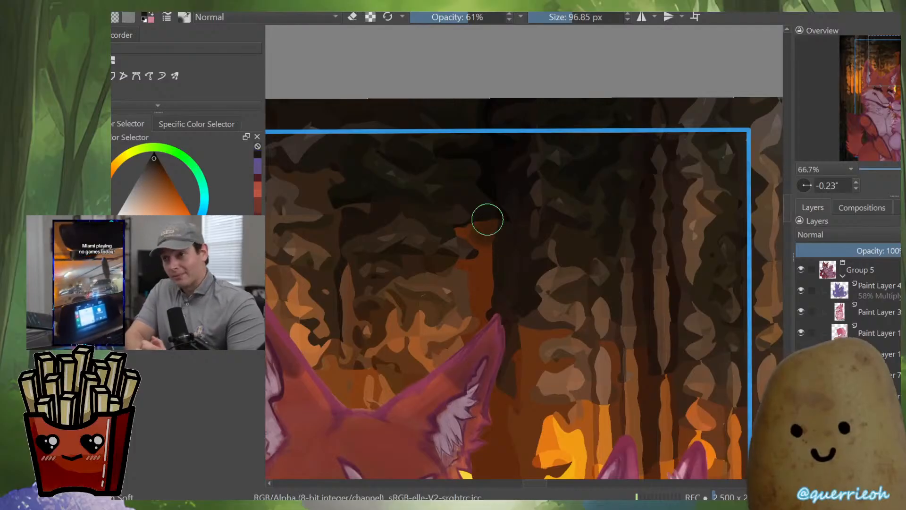
right_click(449, 229)
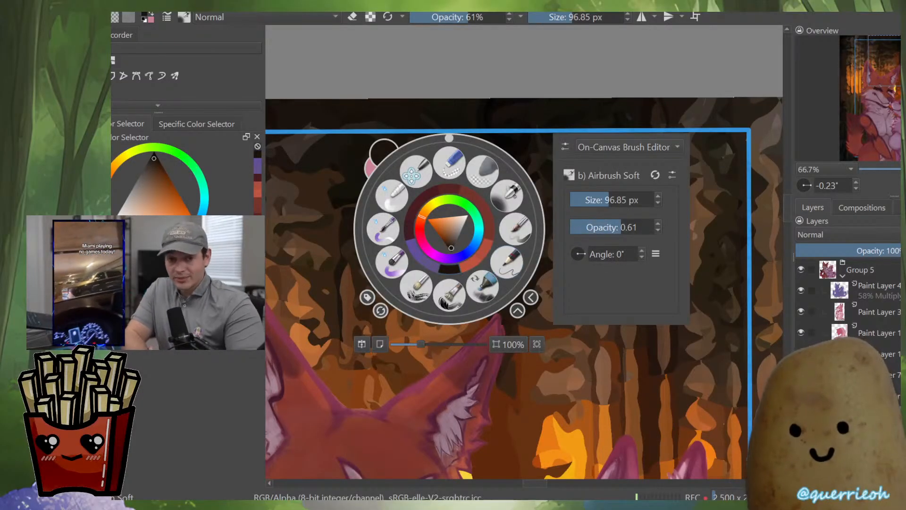
left_click(383, 229)
Try erasing the orange patch beside the central trunk with the detail brush and undo the strokes
mouse_move(491, 226)
left_mouse_down("shift")
mouse_move(465, 234)
mouse_move(476, 248)
mouse_move(488, 217)
mouse_move(490, 293)
mouse_move(487, 242)
mouse_move(465, 302)
mouse_move(488, 287)
mouse_move(475, 315)
left_mouse_up("shift")
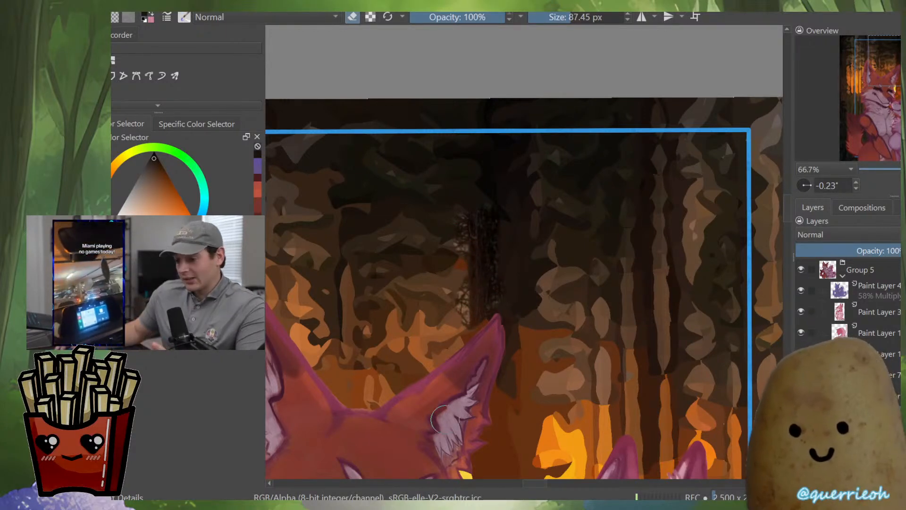
key("ctrl+z")
key("ctrl+z")
Paint over the orange patches along the central trunk with sampled dark browns, using a smaller detail brush
left_click_drag(491, 259, 484, 260, "shift")
left_click_drag(498, 237, 494, 236, "shift")
left_click_drag(489, 212, 489, 271)
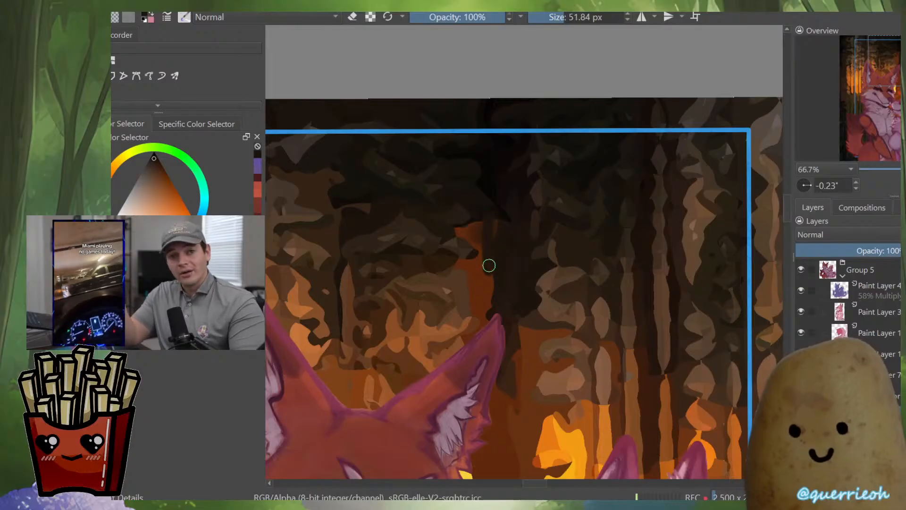
mouse_move(483, 212)
left_mouse_down()
mouse_move(462, 226)
mouse_move(490, 295)
mouse_move(480, 261)
mouse_move(465, 268)
mouse_move(478, 277)
mouse_move(463, 278)
mouse_move(481, 284)
mouse_move(478, 321)
mouse_move(512, 292)
mouse_move(500, 321)
mouse_move(479, 281)
mouse_move(479, 332)
mouse_move(485, 297)
mouse_move(498, 404)
mouse_move(498, 393)
mouse_move(518, 386)
left_mouse_up()
key("ctrl+z")
mouse_move(537, 335)
left_mouse_down()
mouse_move(537, 425)
mouse_move(533, 316)
mouse_move(508, 322)
mouse_move(522, 299)
mouse_move(529, 316)
mouse_move(496, 325)
mouse_move(515, 405)
left_mouse_up()
left_click(505, 298, "ctrl")
mouse_move(578, 354)
left_mouse_down()
mouse_move(578, 325)
mouse_move(596, 383)
mouse_move(634, 271)
left_mouse_up()
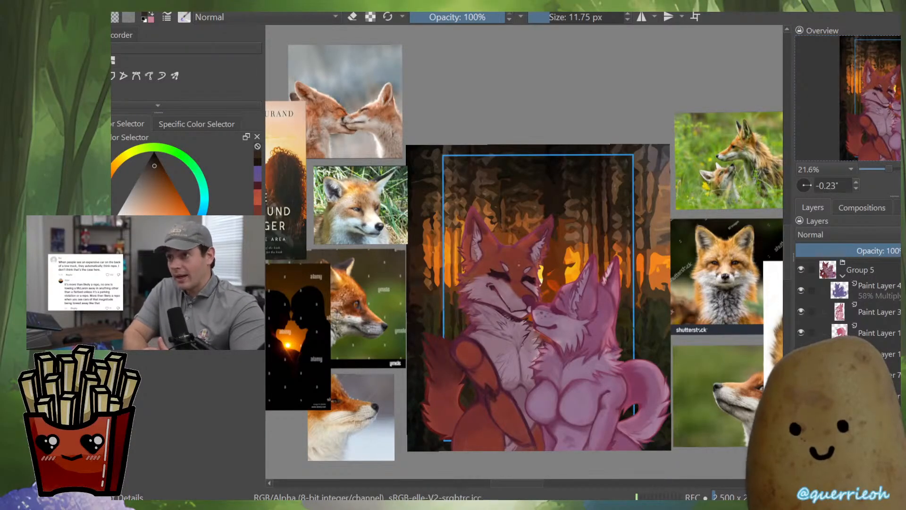
Check the composition in mirrored and close-up views and save the artwork
key("m")
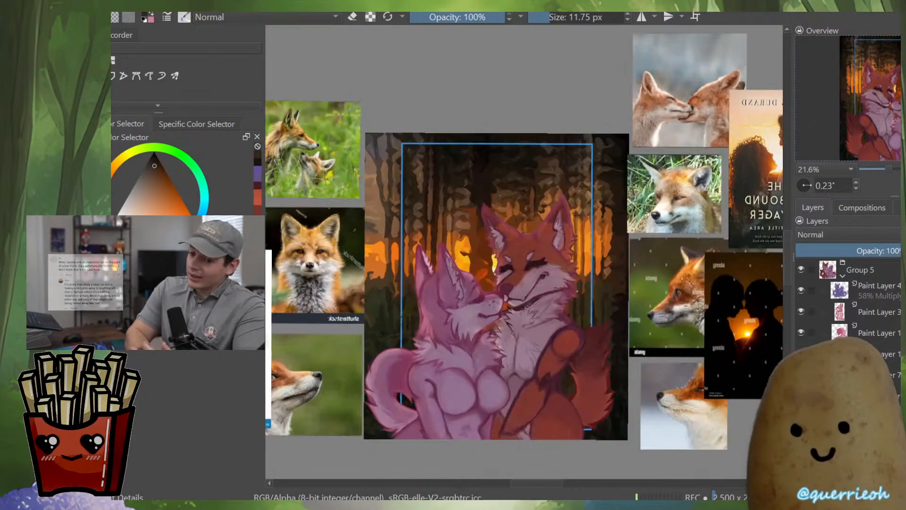
key("m")
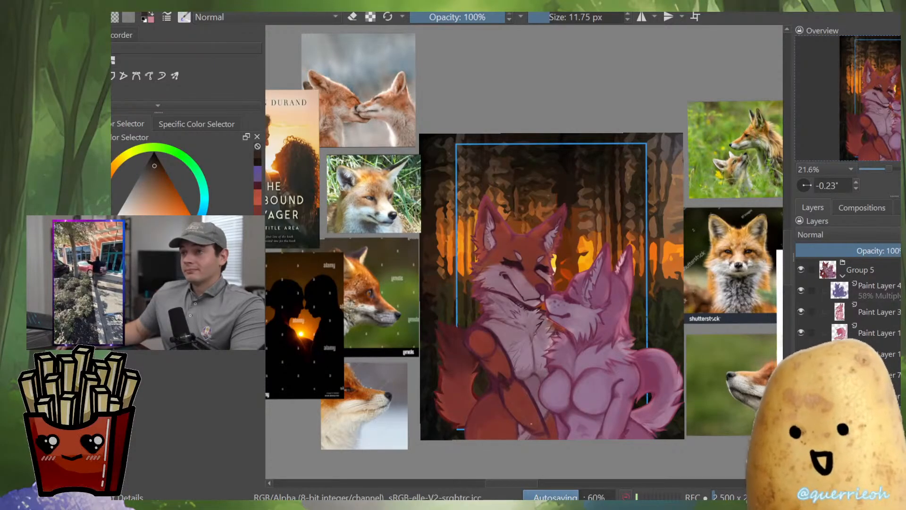
scroll(544, 382, "up", 6)
scroll(543, 381, "down", 6)
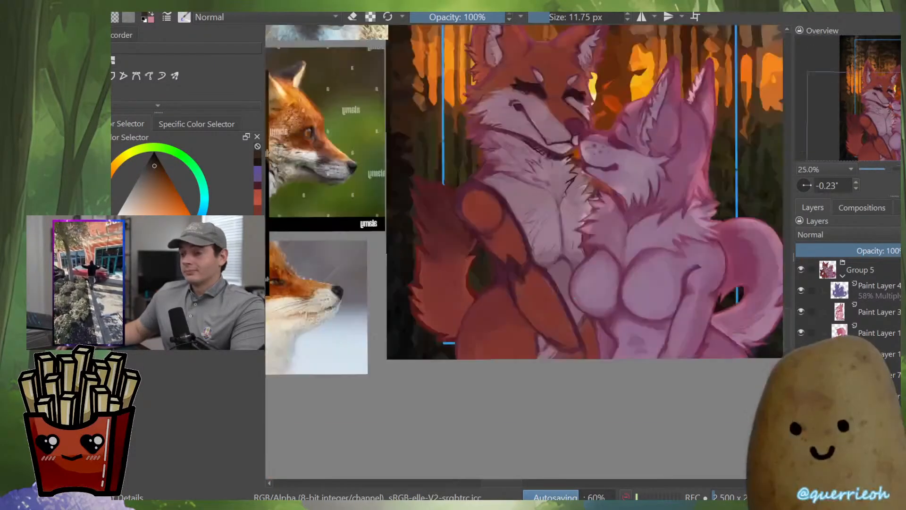
scroll(543, 382, "up", 4)
scroll(543, 382, "down", 3)
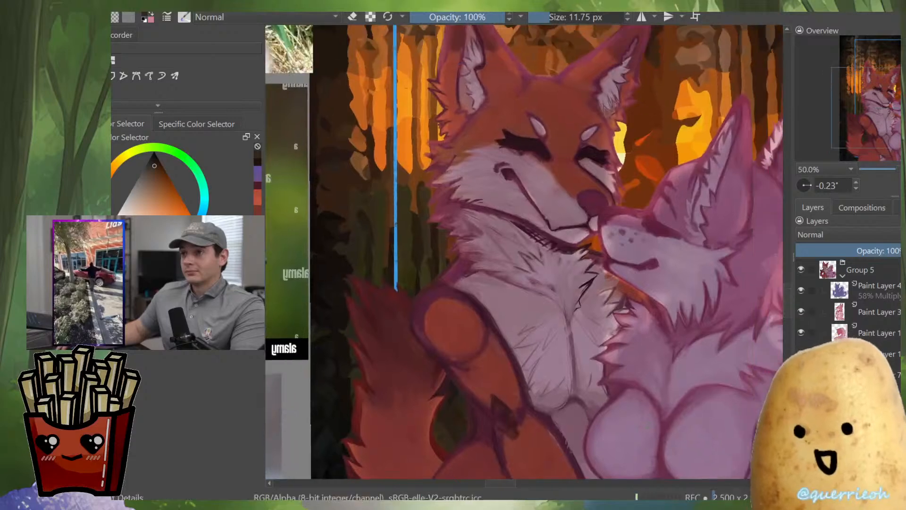
key("ctrl+s")
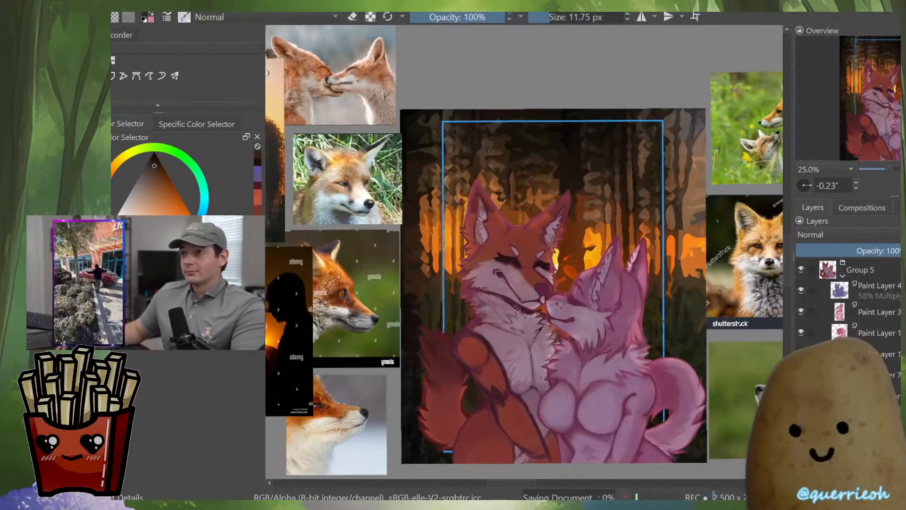